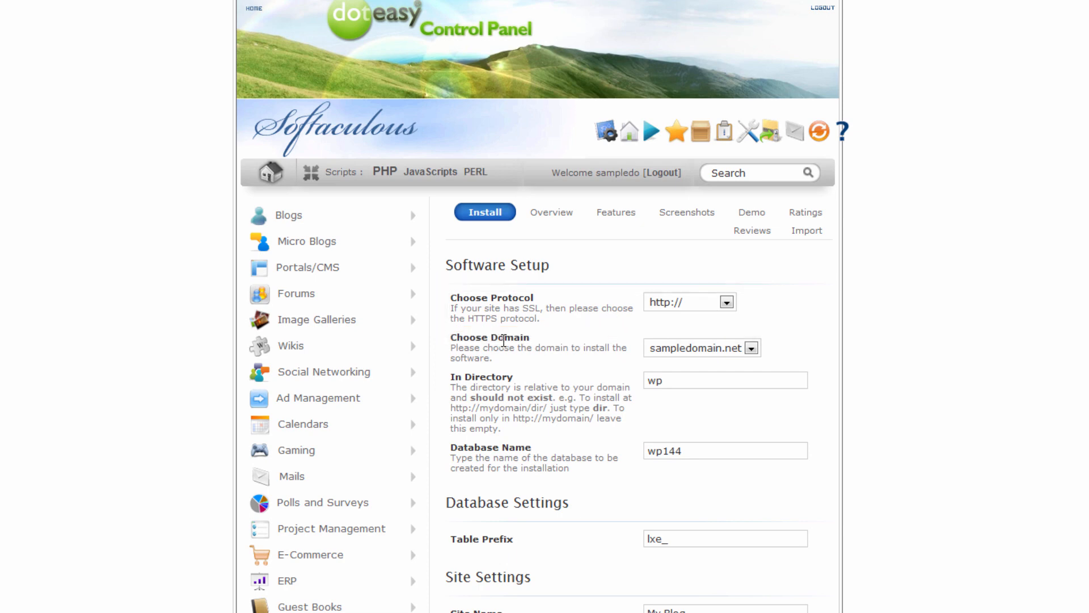
Keep sampledomain.net selected as the install domain.
left_click(737, 349)
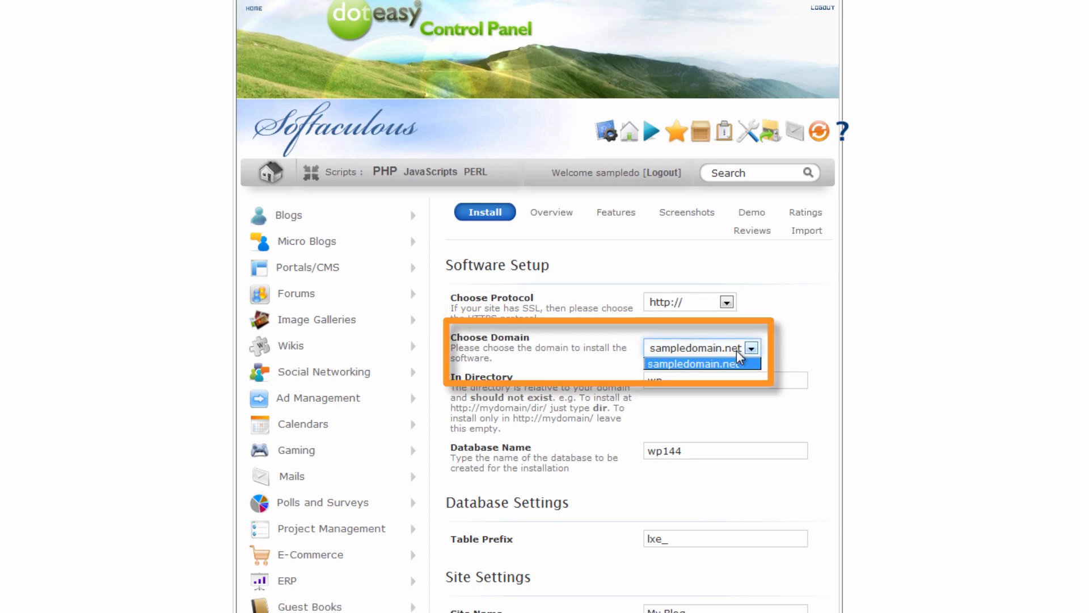
left_click(799, 329)
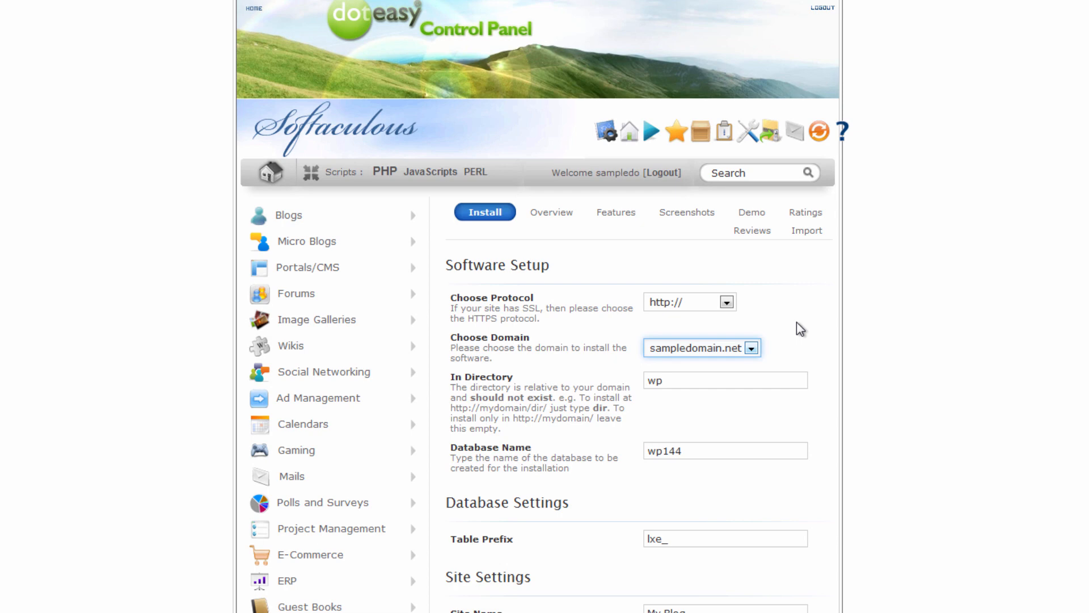
left_click(751, 347)
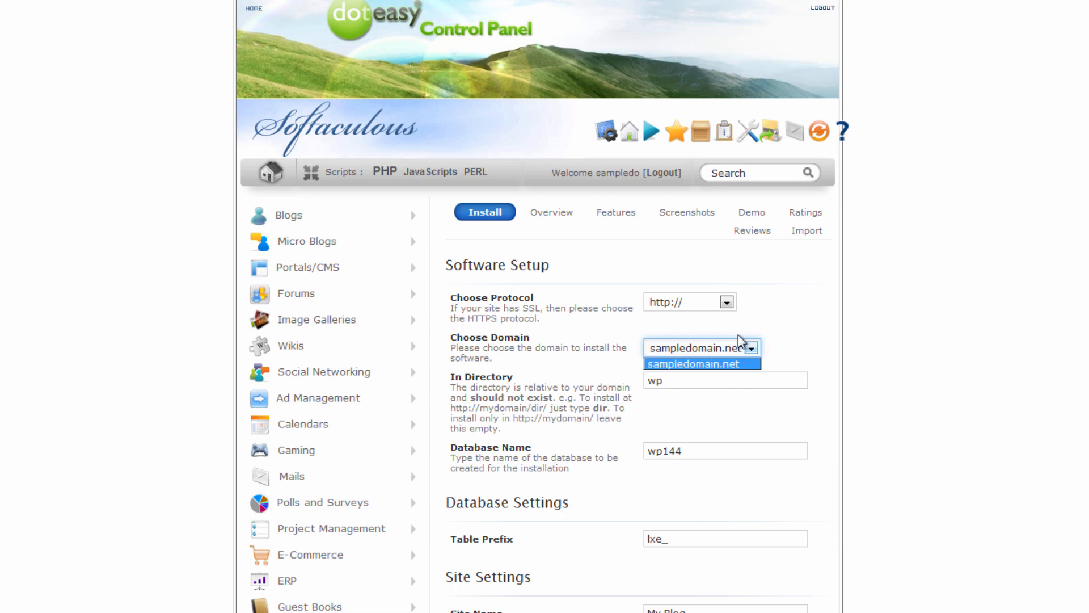
left_click(760, 356)
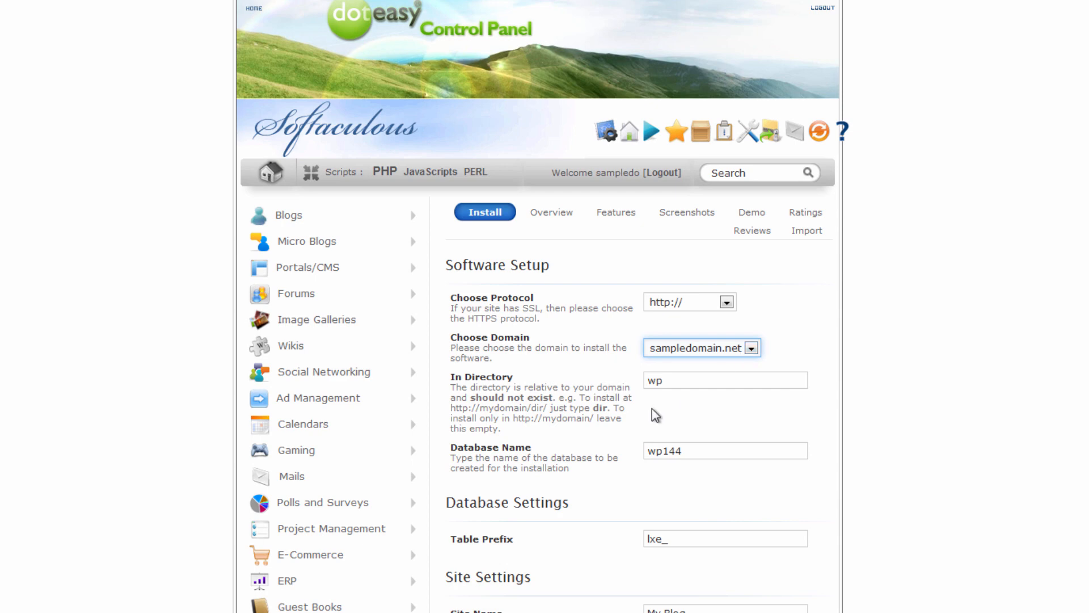
Delete 'wp' from the In Directory field so WordPress installs at the root.
left_click(699, 381)
left_click_drag(699, 381, 598, 378)
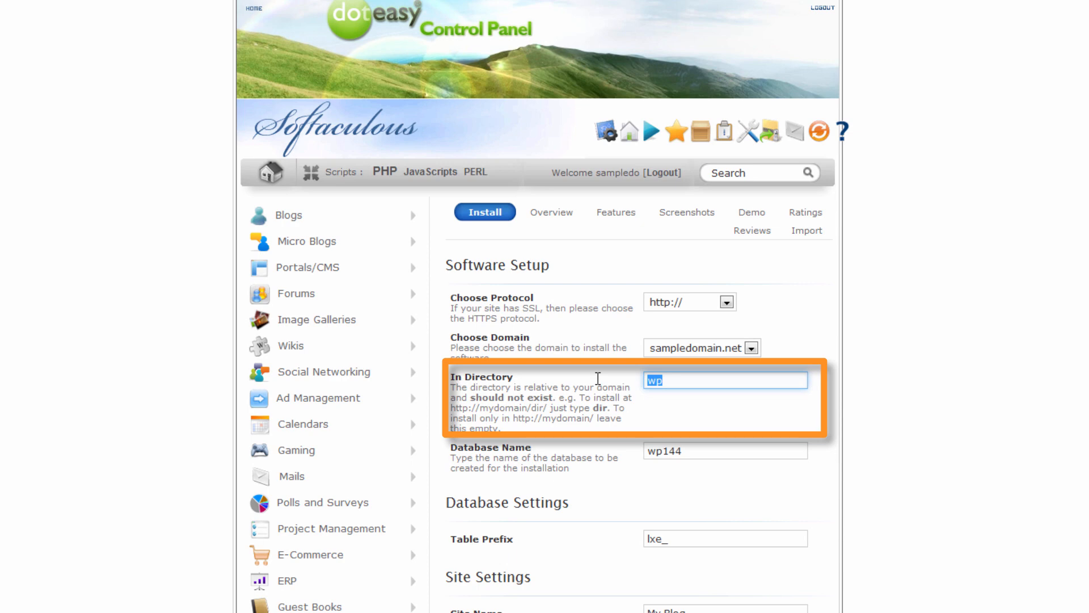
key("BackSpace")
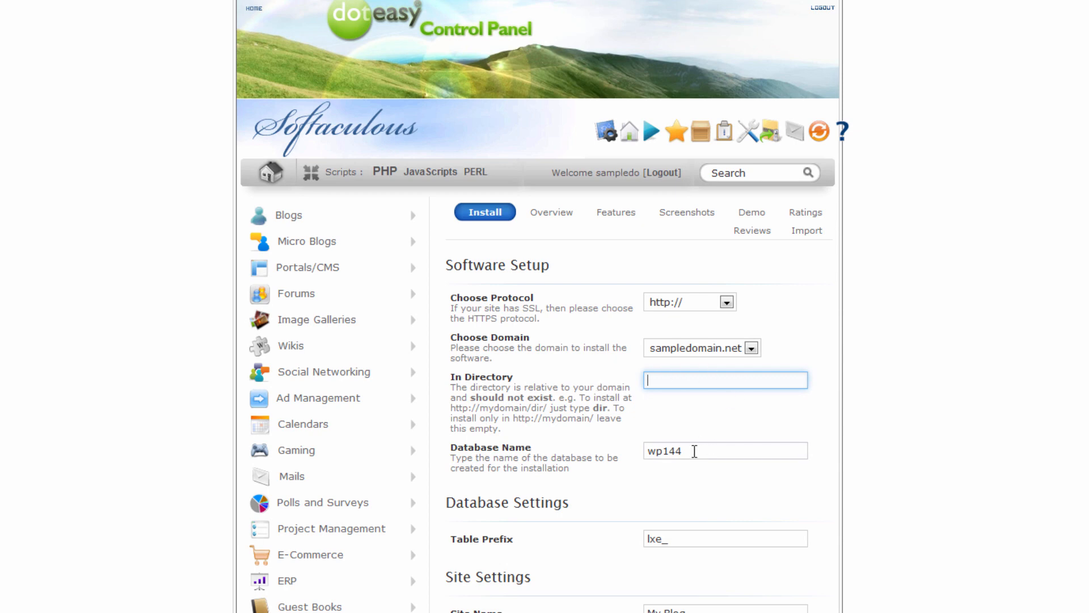
Leave the Database Name and the lxe_ table prefix unchanged.
scroll(543, 306, "down", 1)
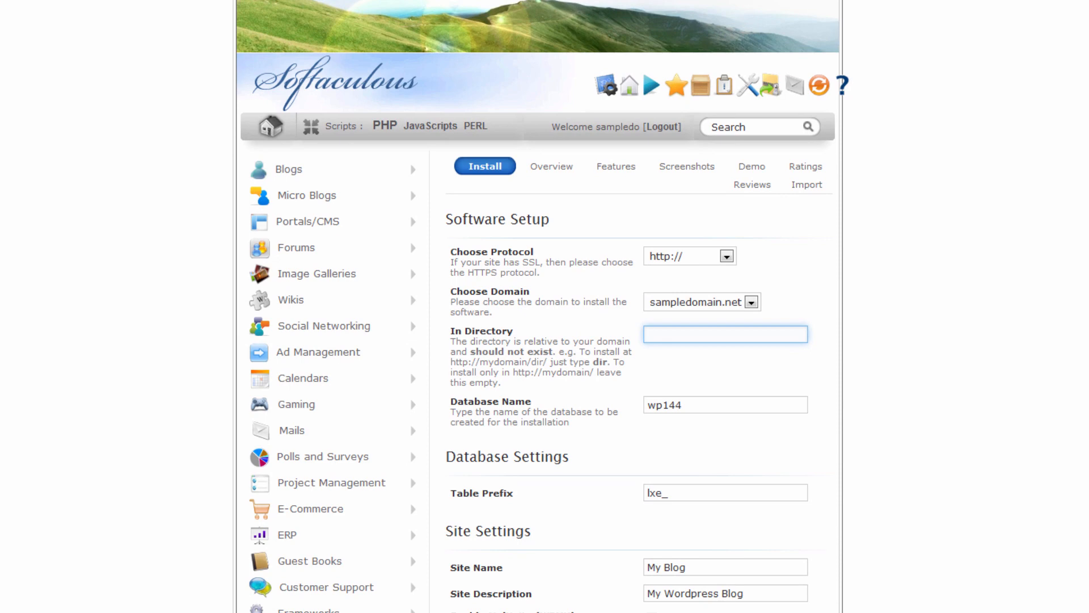
scroll(543, 306, "down", 1)
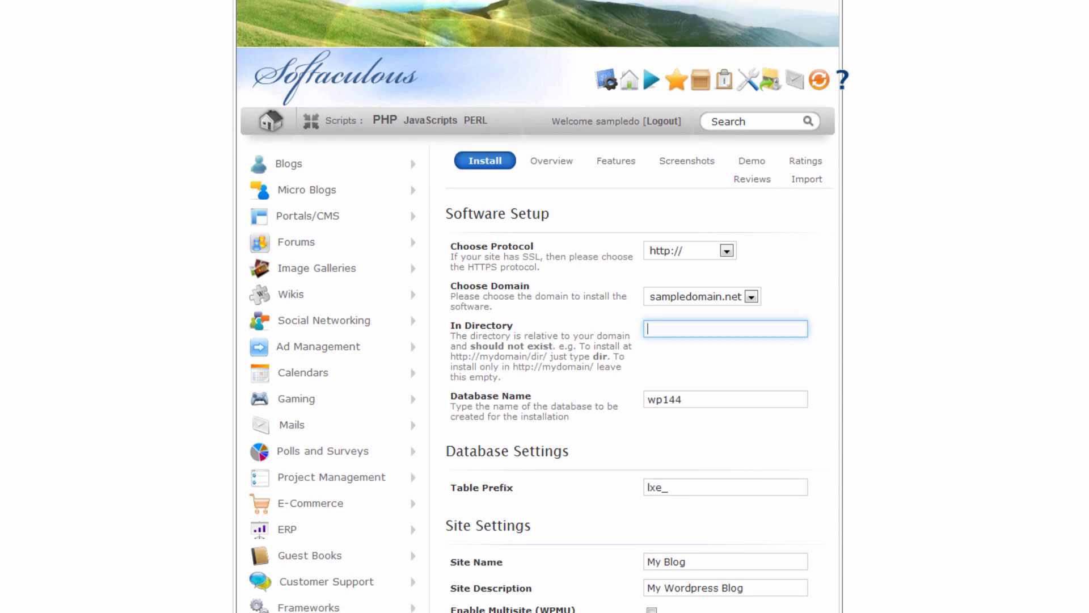
scroll(543, 307, "up", 1)
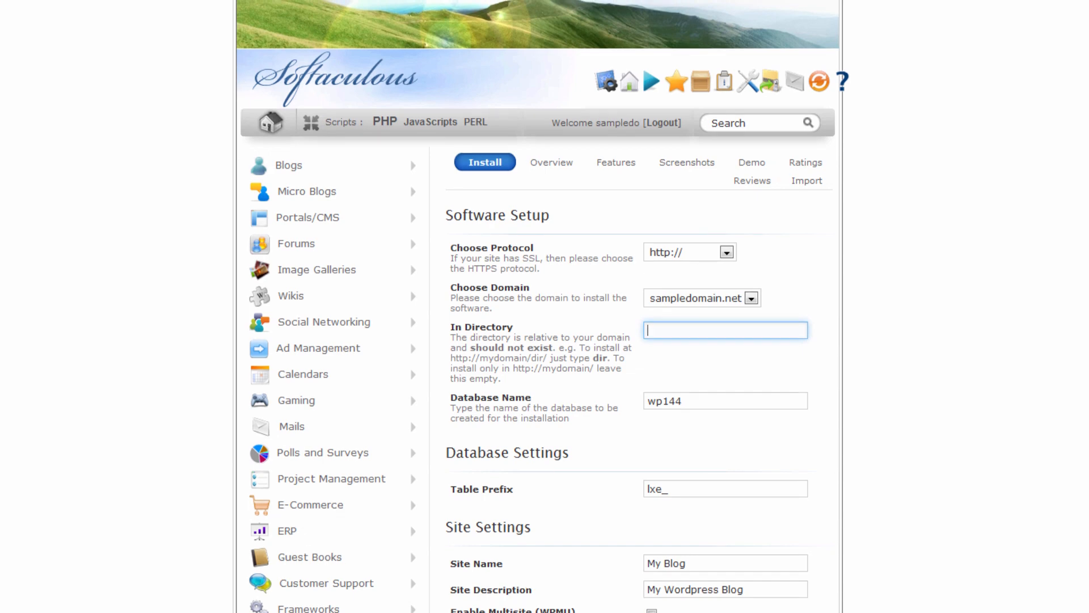
scroll(543, 306, "down", 3)
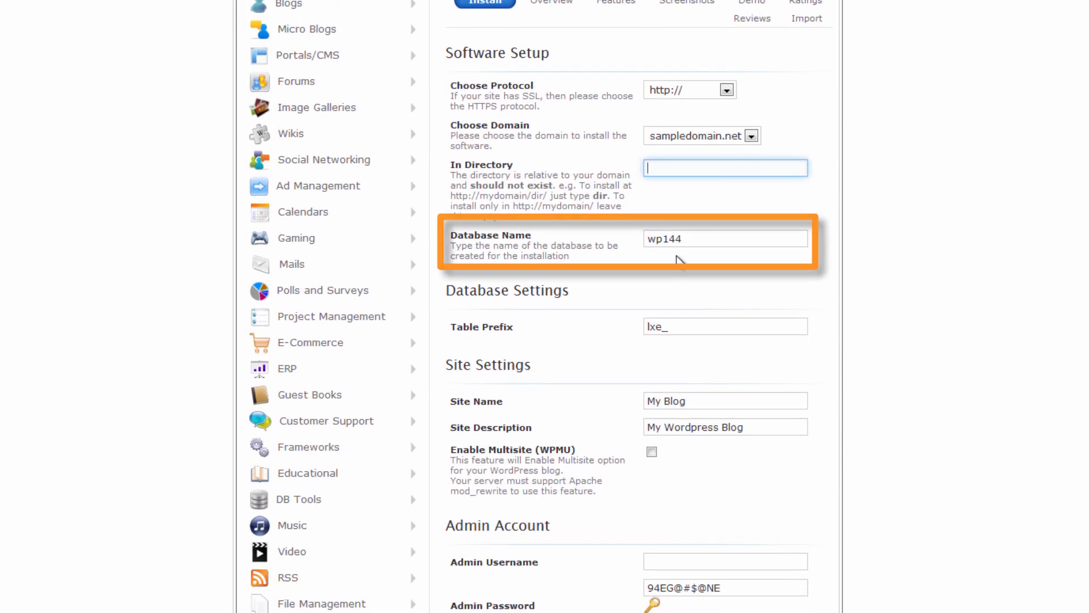
double_click(645, 327)
left_click(836, 306)
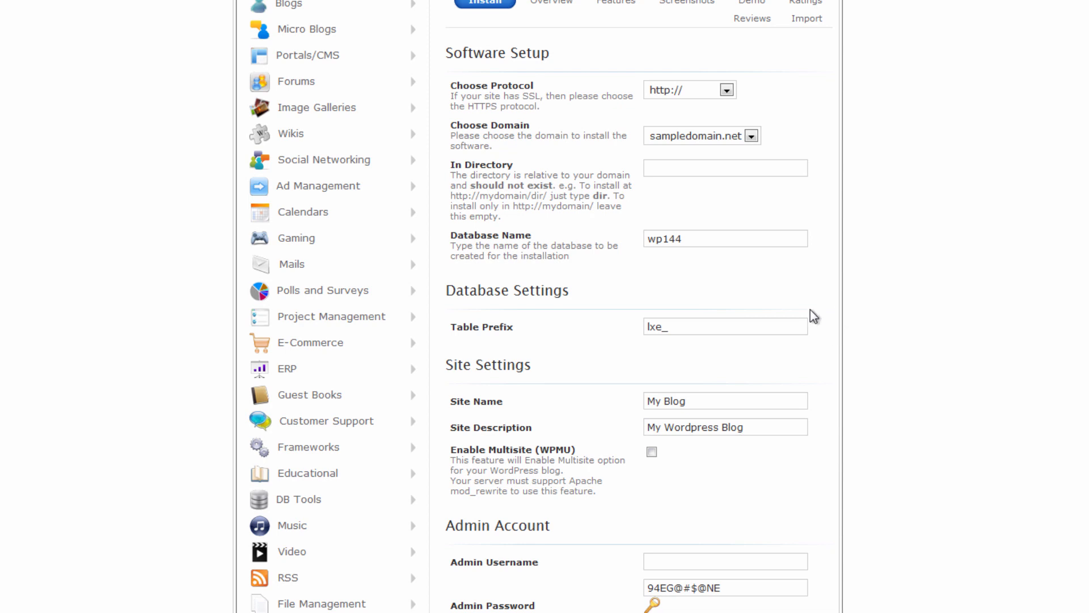
Replace the default site name My Blog with 'Wedding Site'.
left_click(716, 396)
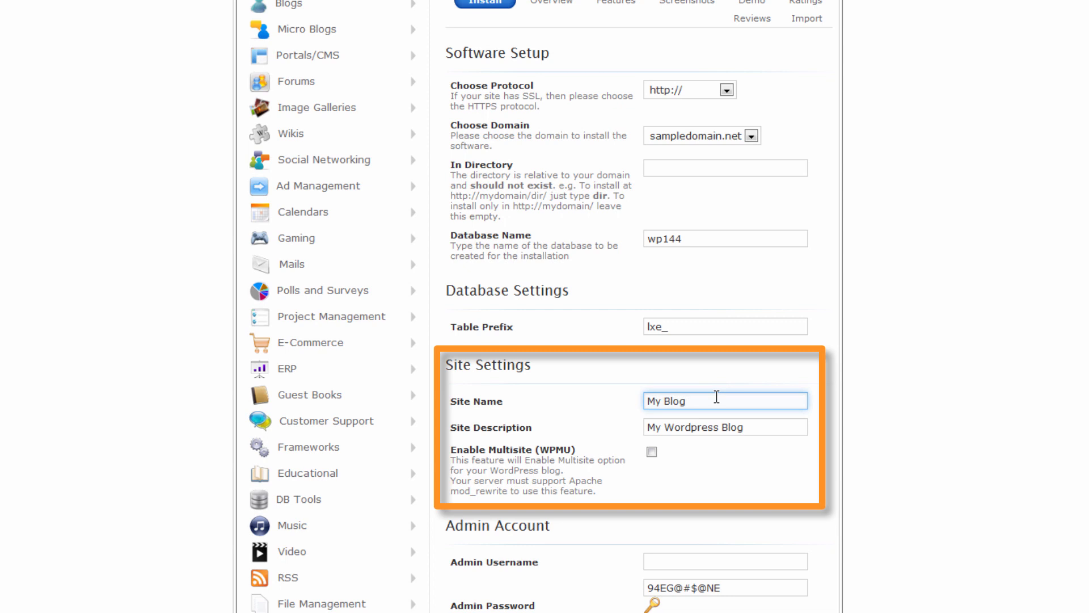
key("BackSpace")
key("BackSpace")
key("BackSpace")
key("BackSpace")
key("BackSpace")
key("BackSpace")
key("BackSpace")
type("Wedding Site")
key("Tab")
Set the site description to 'WordPress Wedding Site' and leave Enable Multisite unchecked.
key("BackSpace")
type("WordpRess")
key("BackSpace")
key("BackSpace")
key("BackSpace")
key("BackSpace")
key("BackSpace")
type("Press ")
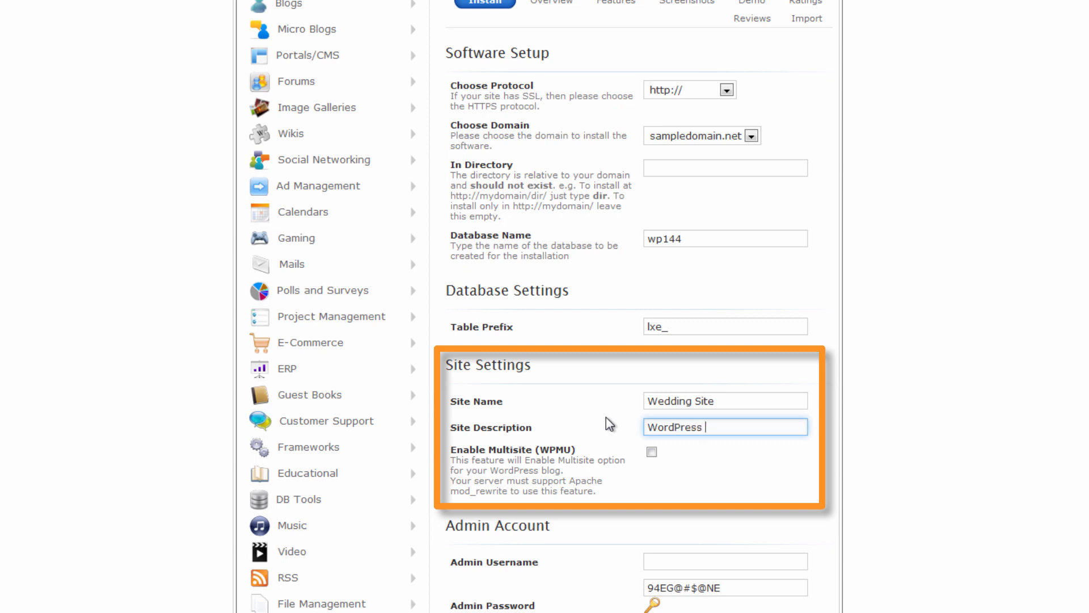
type("Wedding Site")
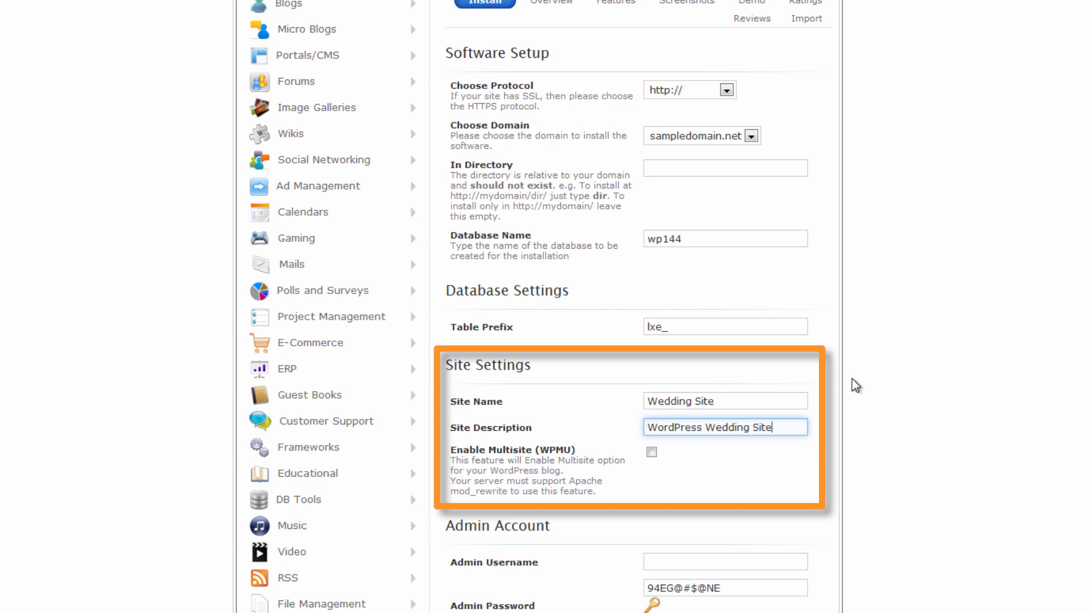
left_click_drag(469, 450, 636, 485)
left_click(656, 493)
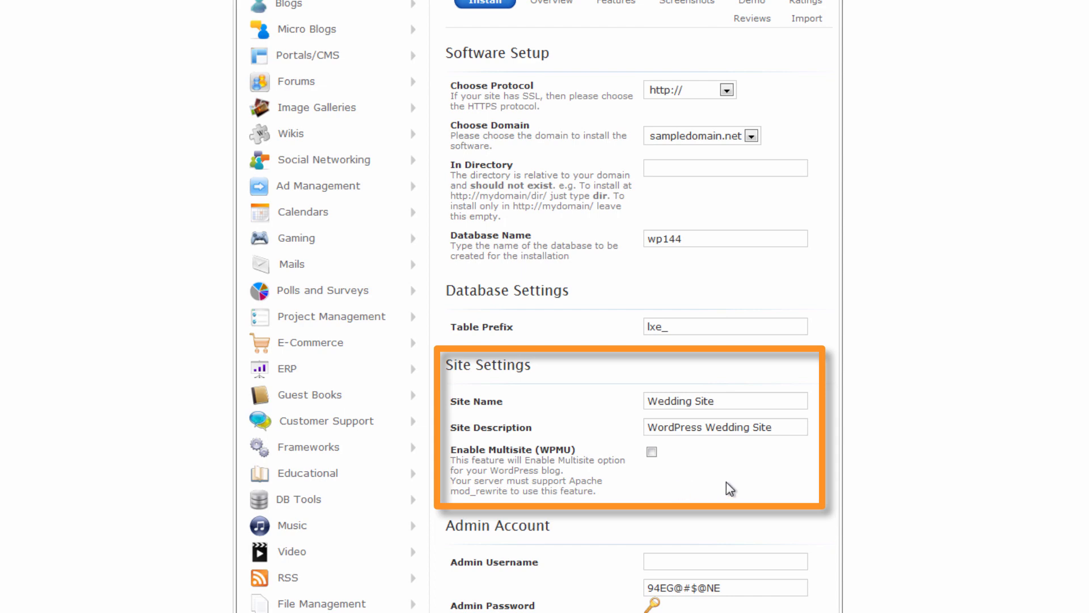
scroll(675, 517, "down", 6)
scroll(674, 267, "up", 3)
Enter the admin username and type a custom password over the generated one.
left_click(673, 286)
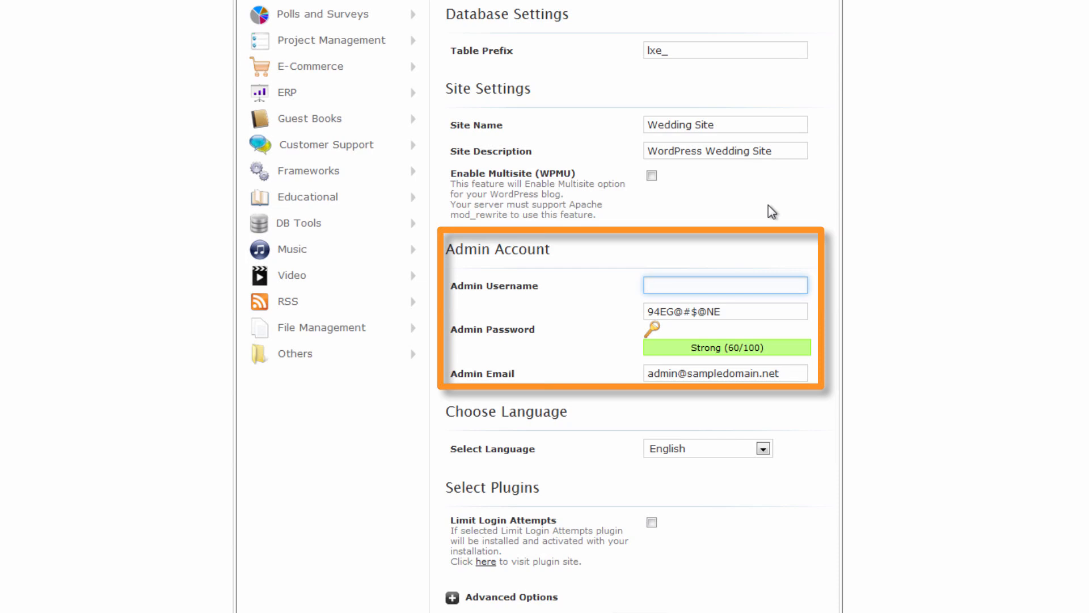
type("Doteasy")
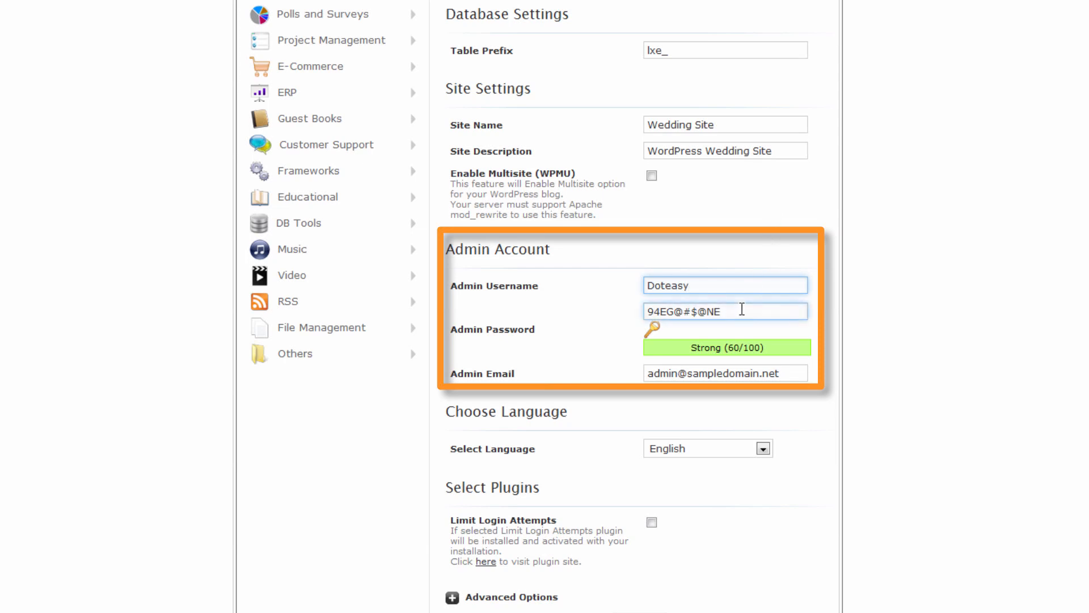
left_click_drag(738, 310, 607, 301)
key("BackSpace")
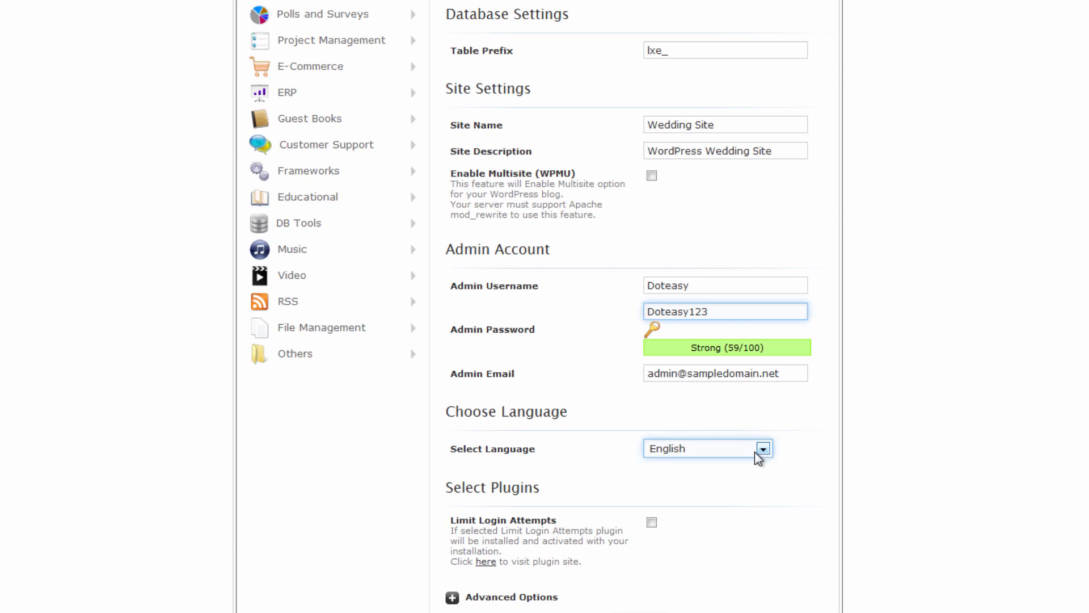
left_click(455, 375)
left_click_drag(455, 374, 581, 360)
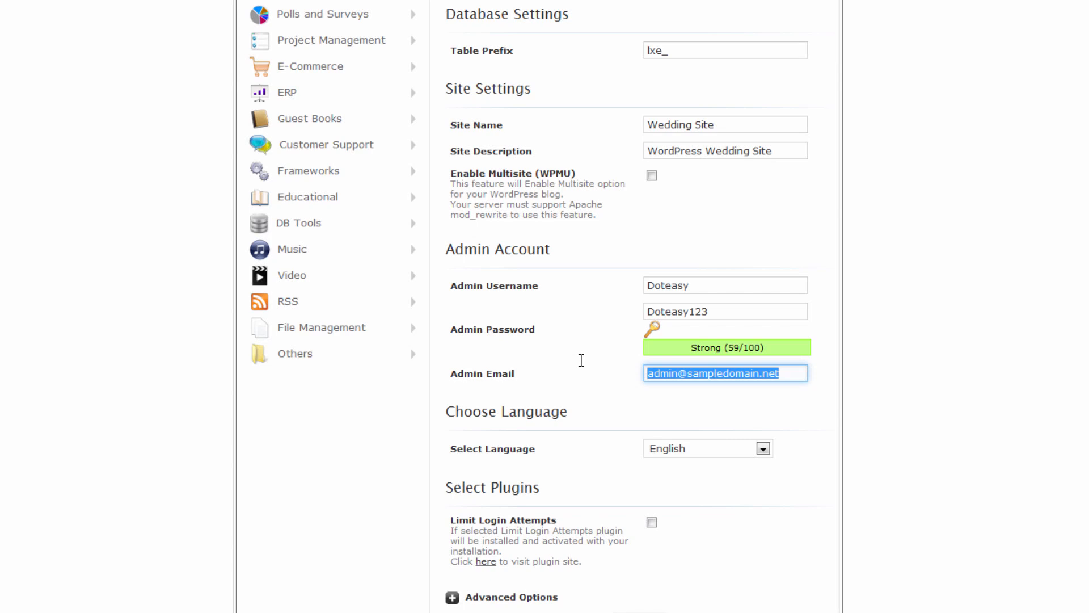
Keep the default admin e-mail and select the Limit Login Attempts plugin for installation.
left_click(784, 506)
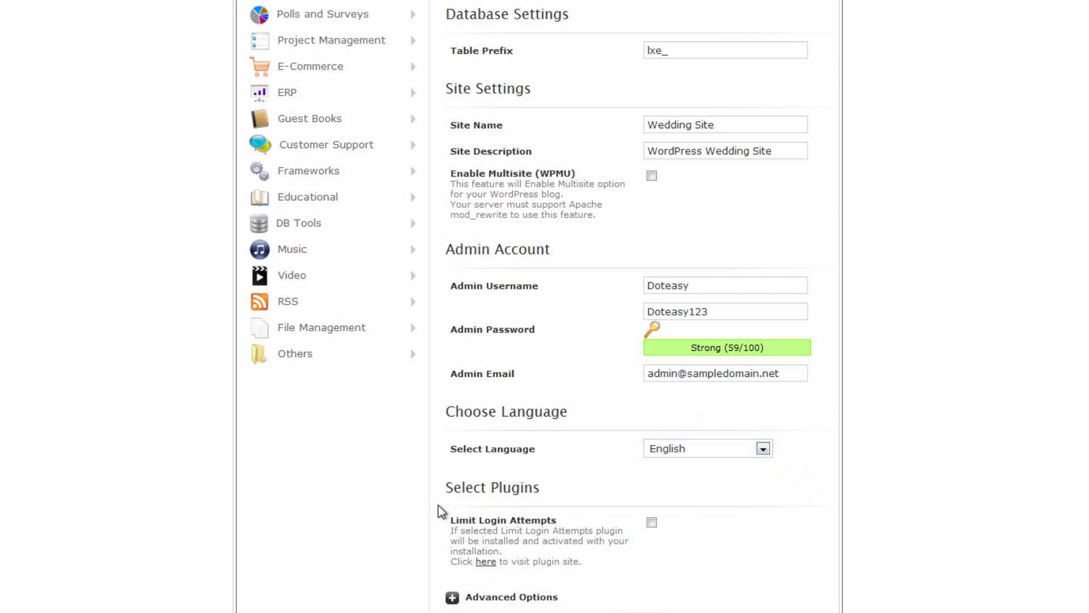
left_click_drag(449, 526, 657, 563)
left_click(704, 560)
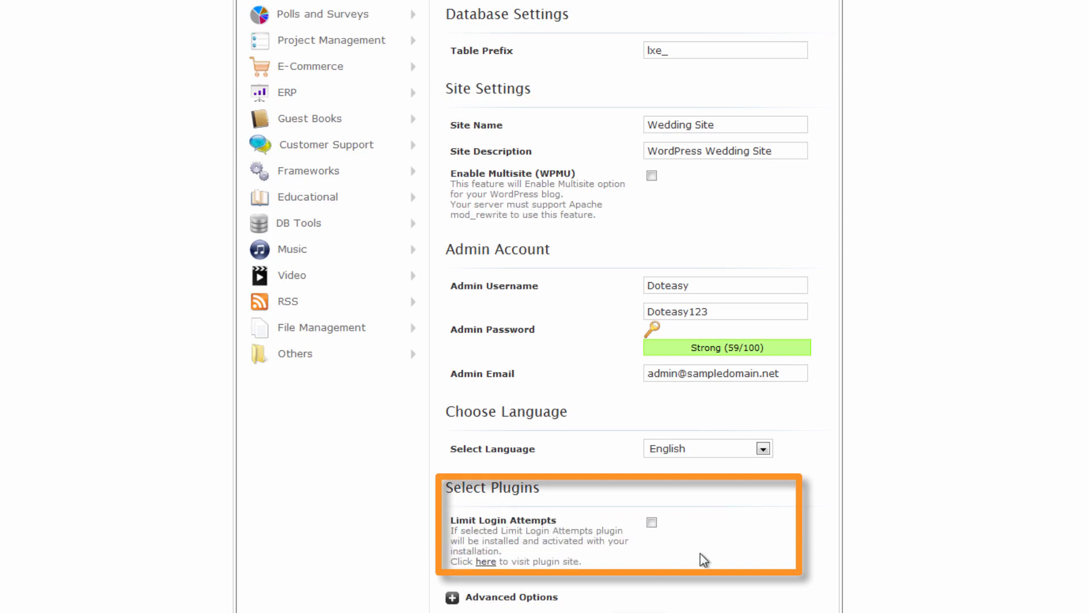
left_click(651, 522)
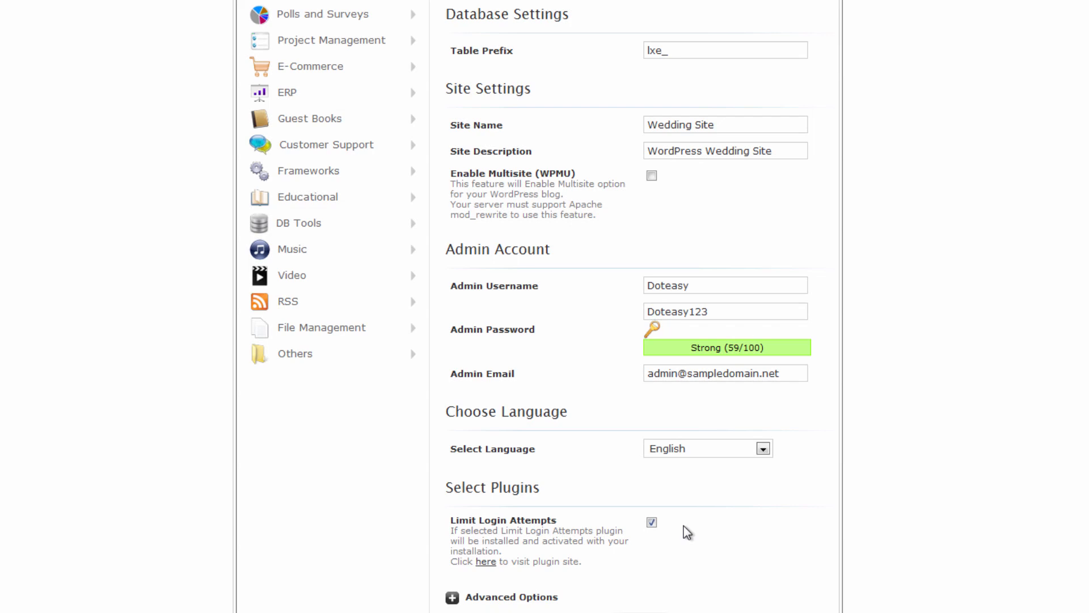
scroll(677, 540, "down", 3)
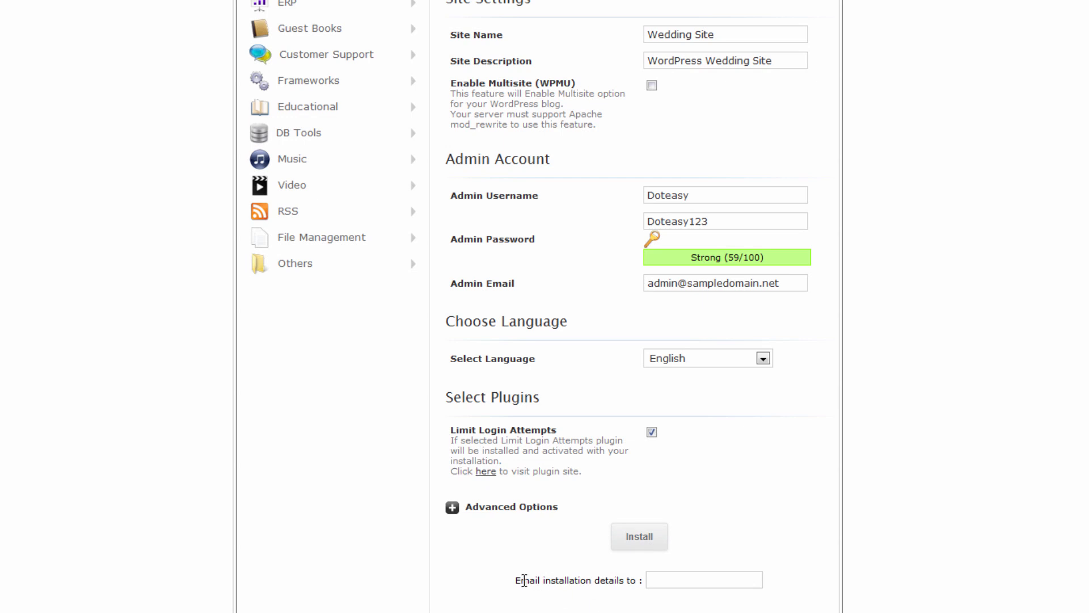
left_click_drag(518, 580, 690, 584)
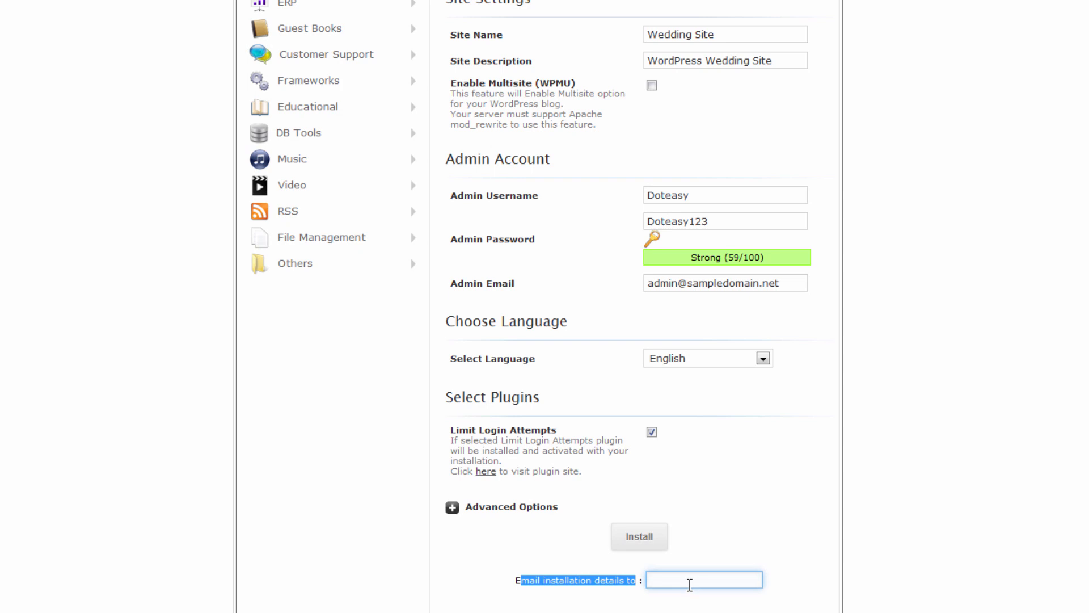
left_click(638, 544)
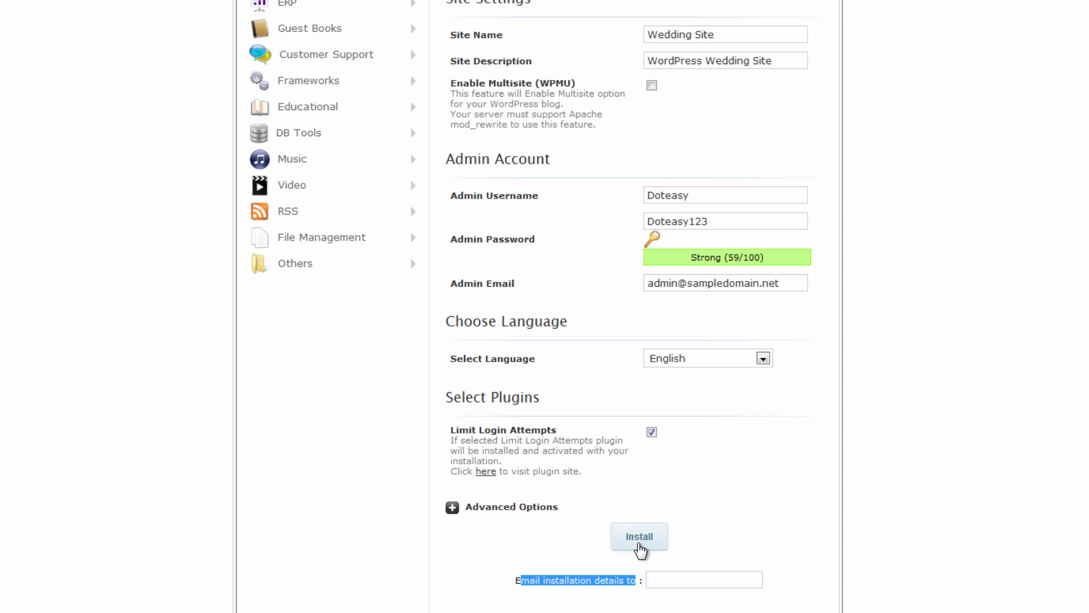
left_click(639, 545)
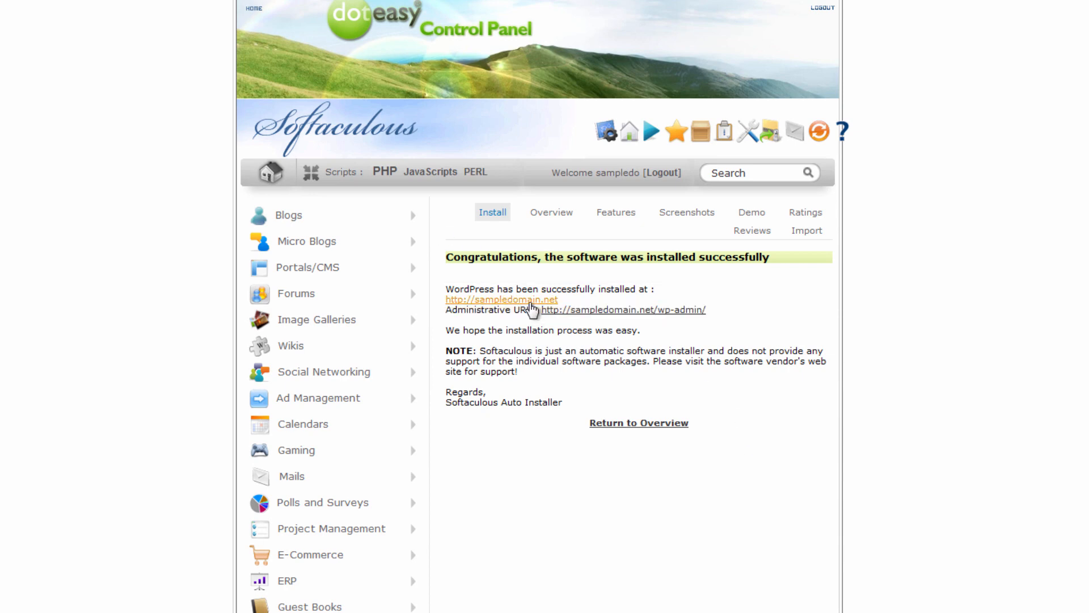
left_click(531, 302)
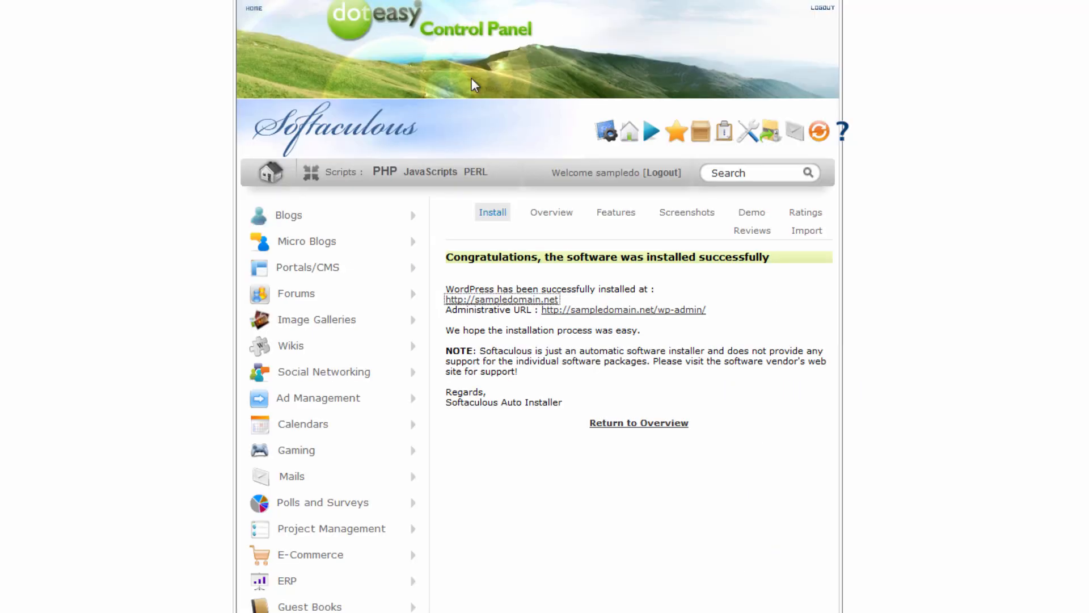
scroll(482, 93, "down", 3)
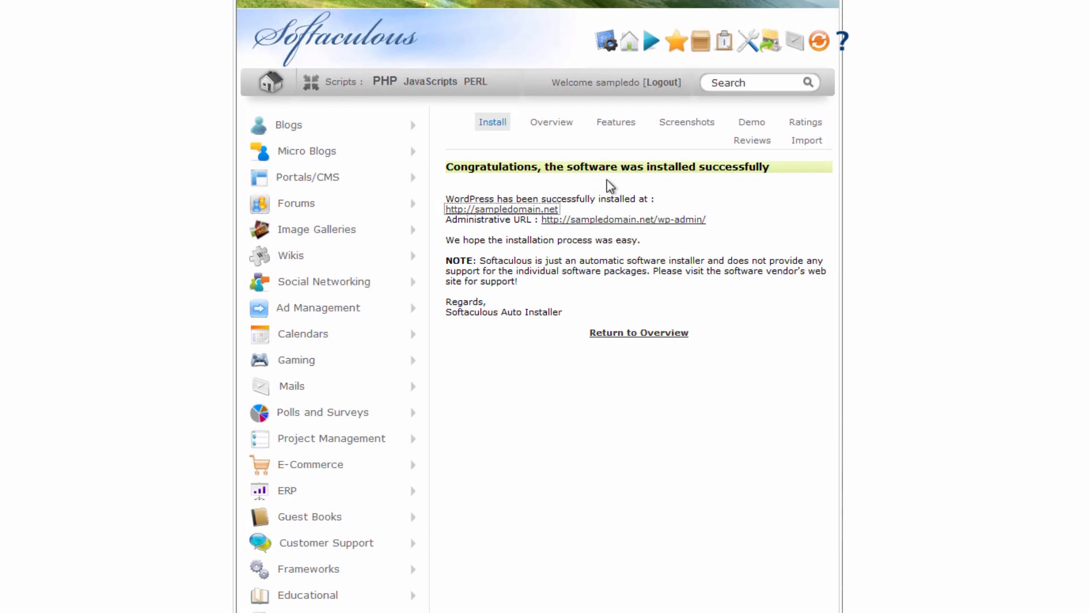
left_click(715, 306)
scroll(679, 260, "up", 3)
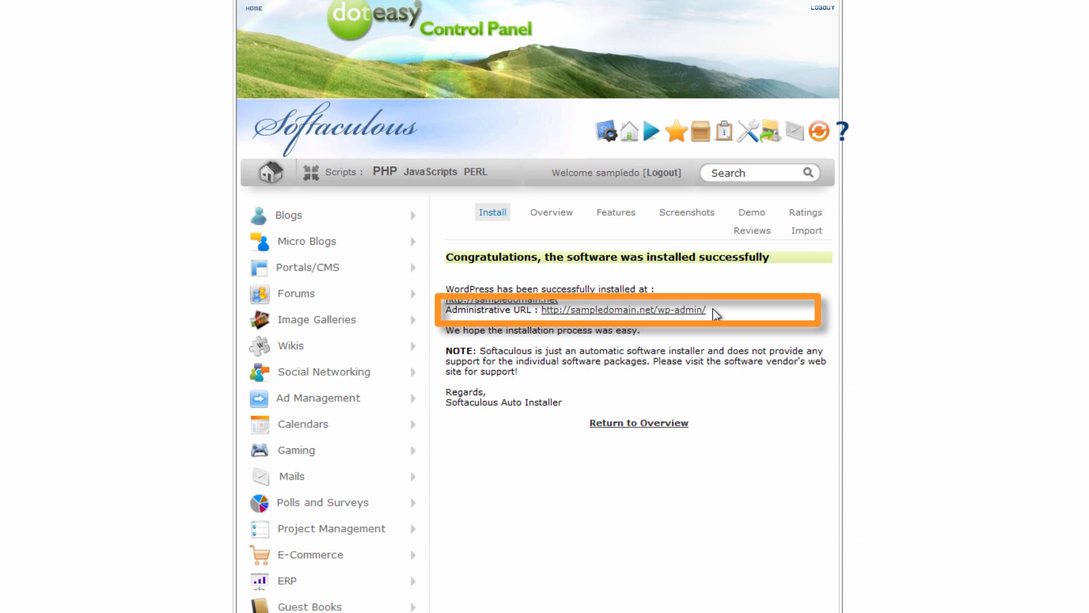
Go to the wp-admin login page and enter the admin username.
left_click(691, 312)
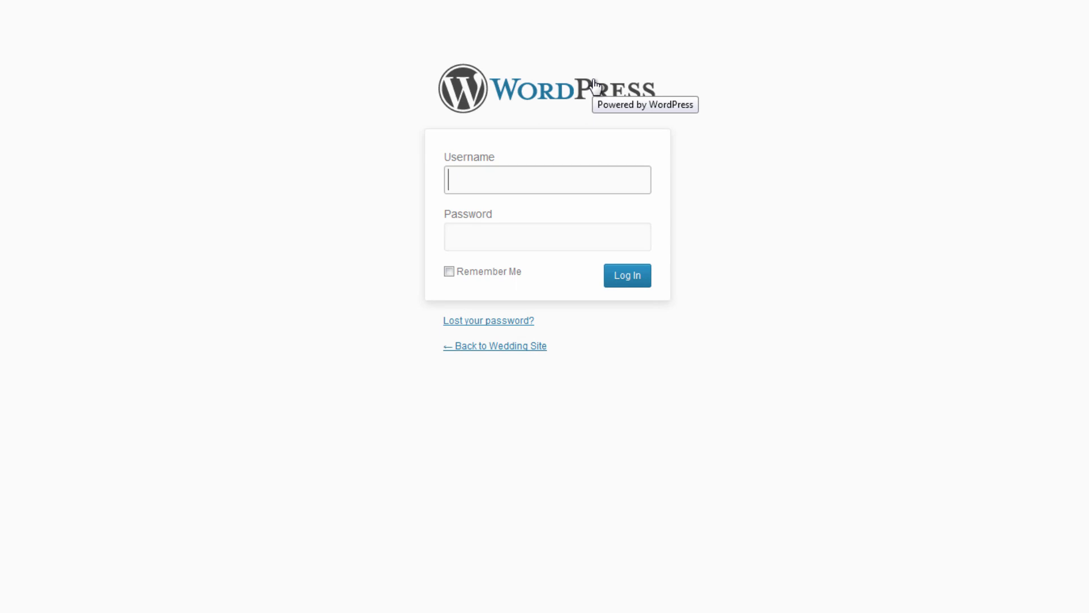
type("Doteasy")
key("Tab")
Enter the admin password, log in, and dismiss Firefox's Remember Password prompt.
type("●●●●●●●●●●●")
key("Return")
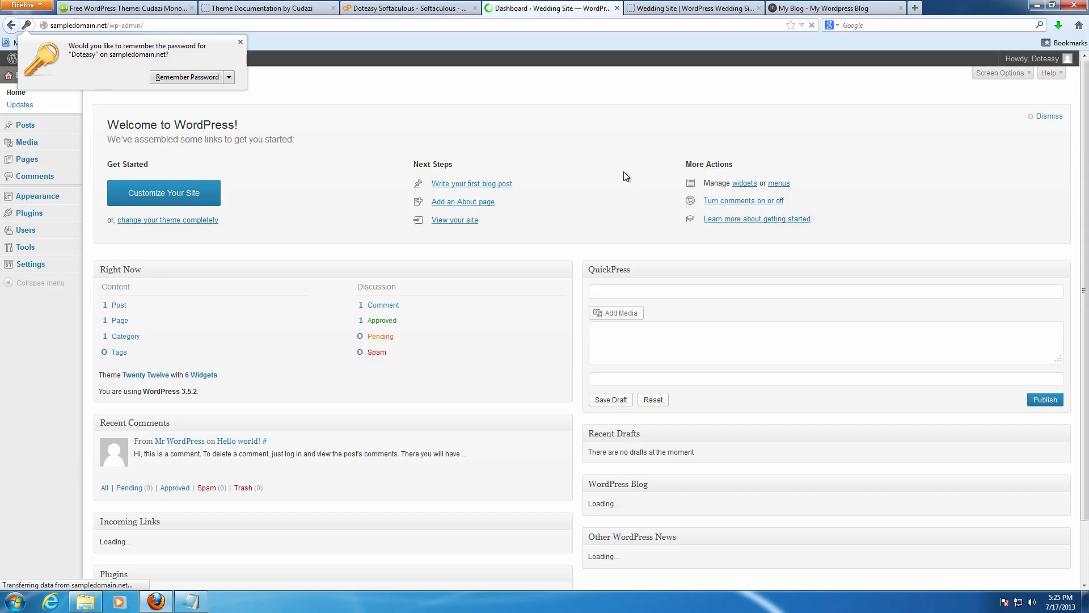
left_click(246, 43)
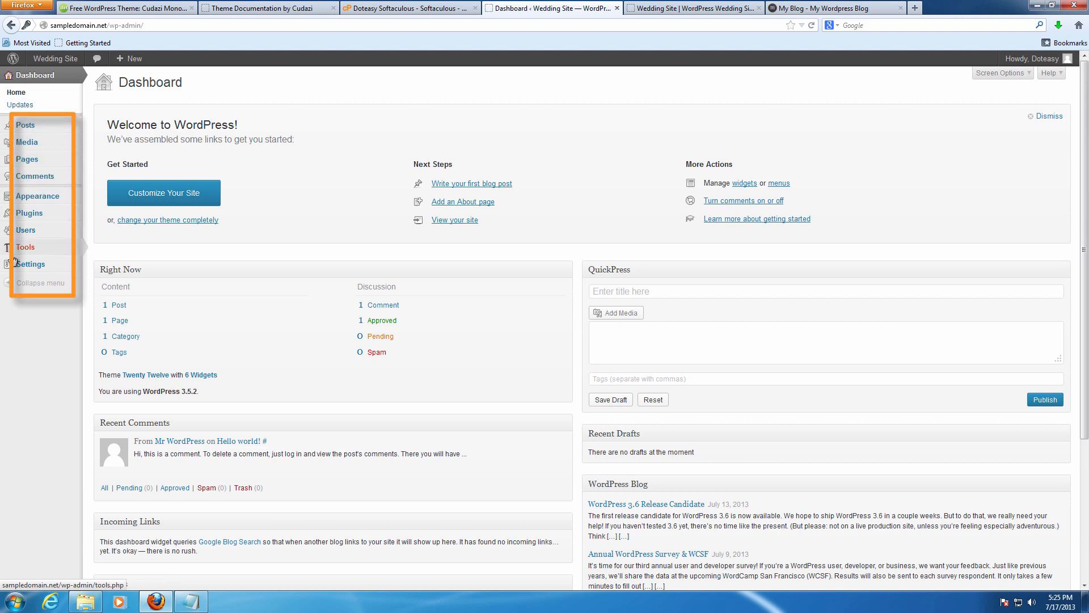
Go to Appearance > Themes to see Twenty Twelve as the current theme.
mouse_move(45, 133)
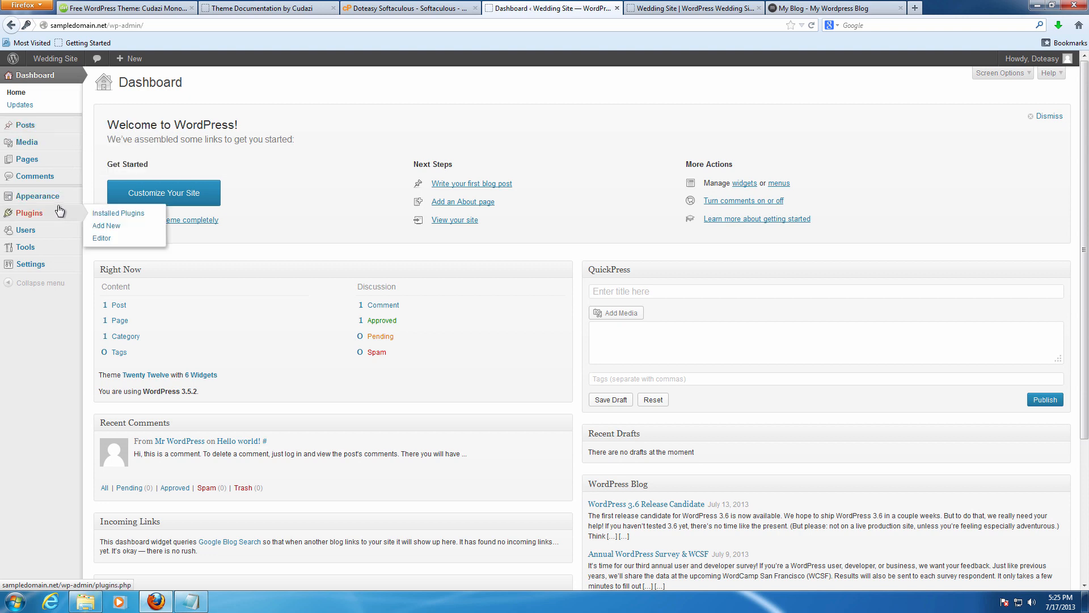
left_click(105, 196)
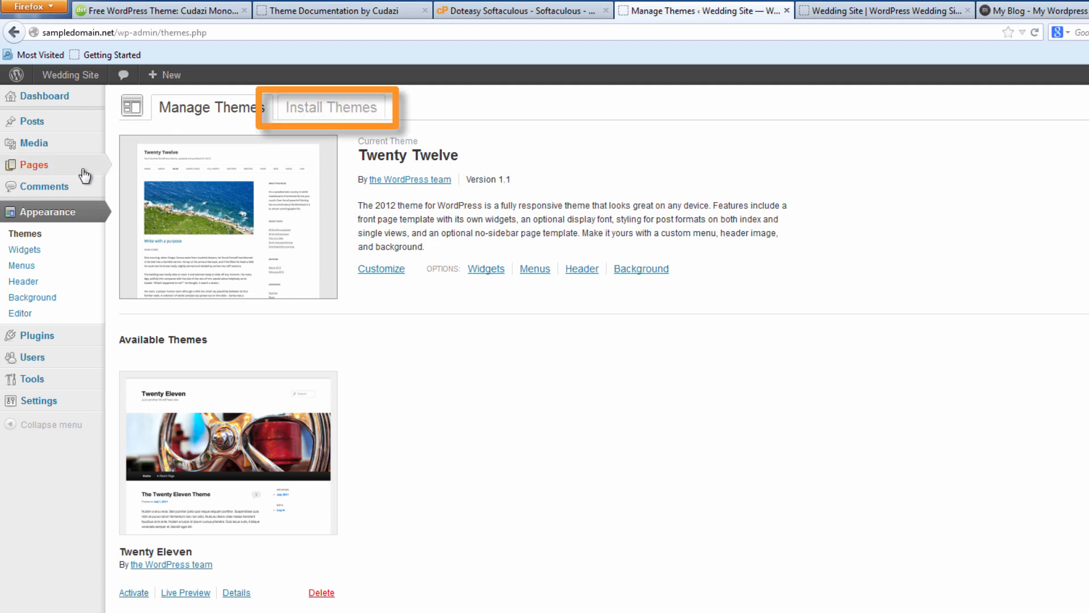
Show Installed Plugins: Limit Login Attempts active, Akismet and Hello Dolly inactive.
left_click(33, 339)
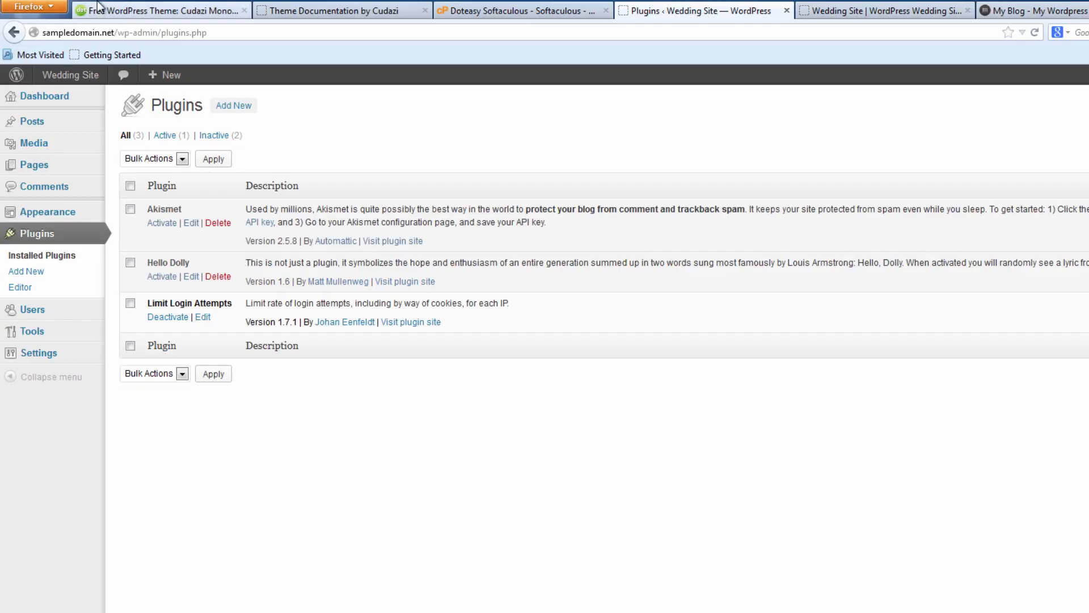
Switch to the Doteasy 'Free WordPress Theme: Cudazi Mono' page.
left_click(134, 7)
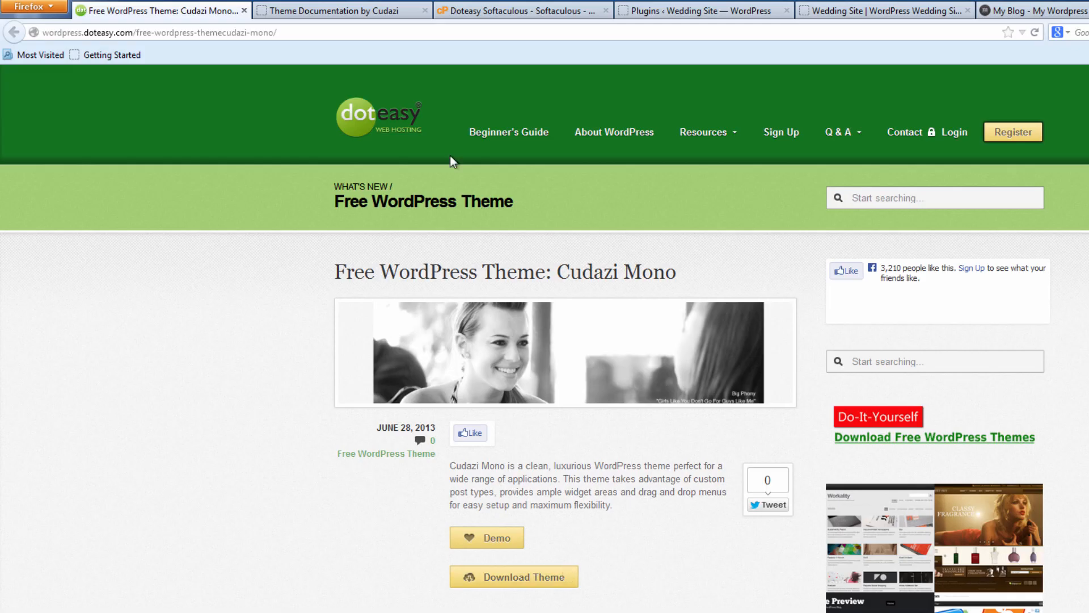
Read the Cudazi theme's Shortcodes documentation, then go back to the Wedding Site Plugins page.
left_click(333, 10)
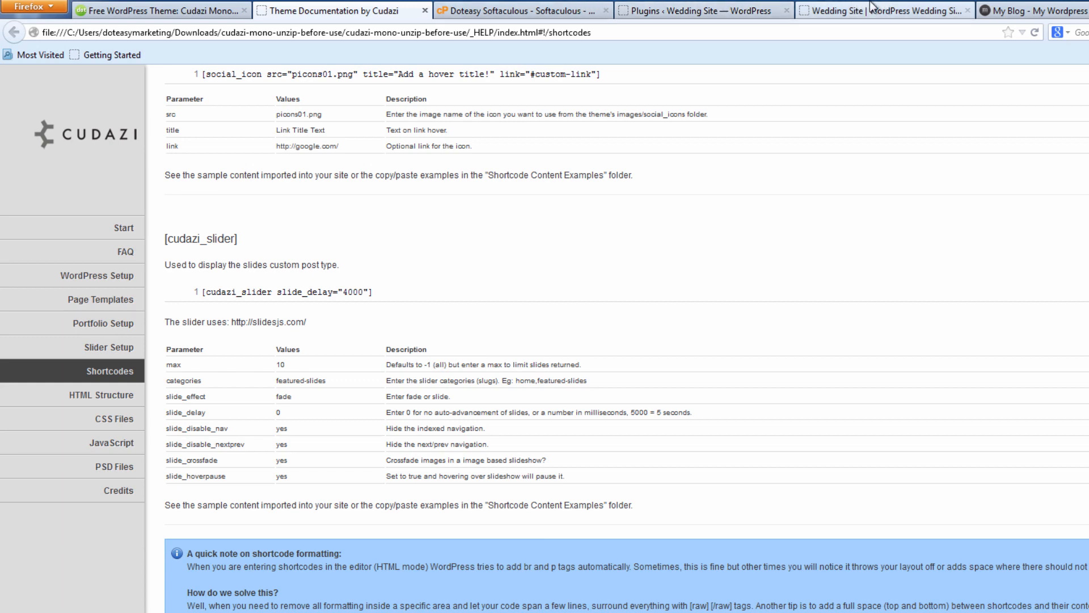
left_click(669, 9)
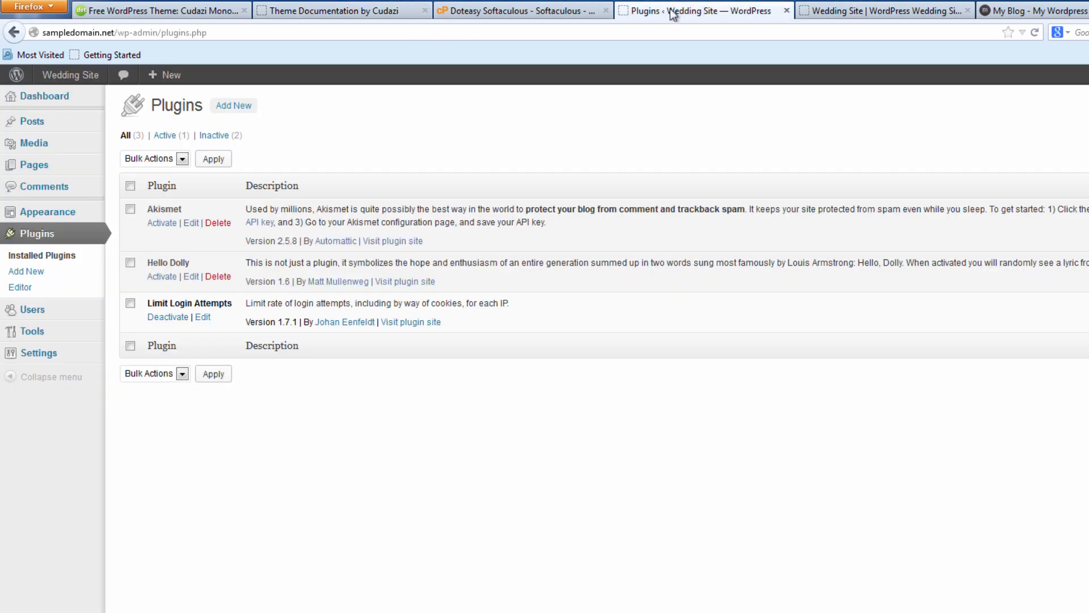
Go to Appearance > Themes and open the Install Themes page.
left_click(57, 215)
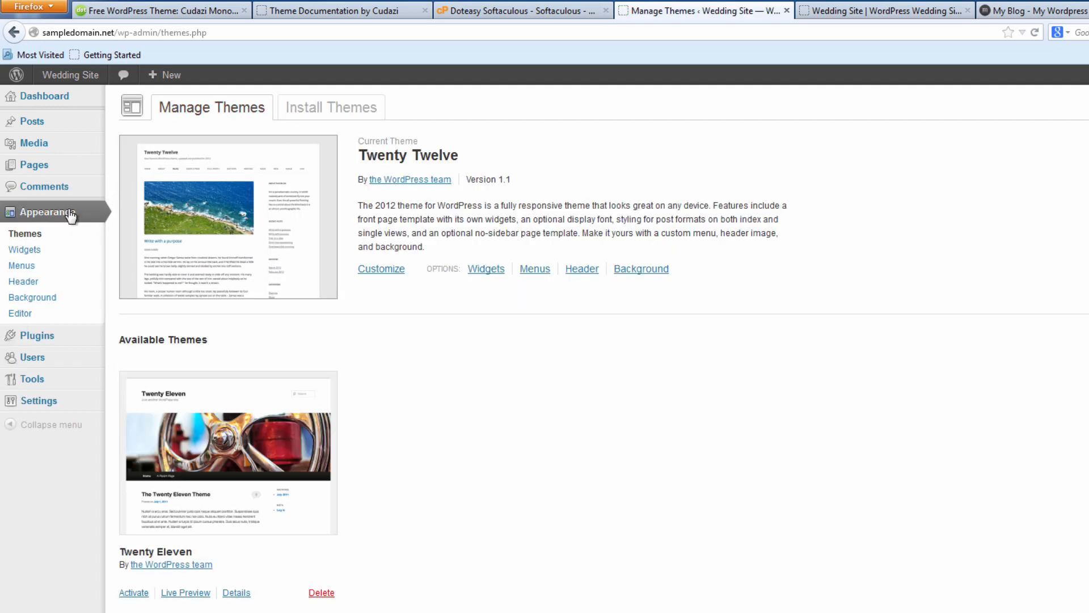
left_click(303, 116)
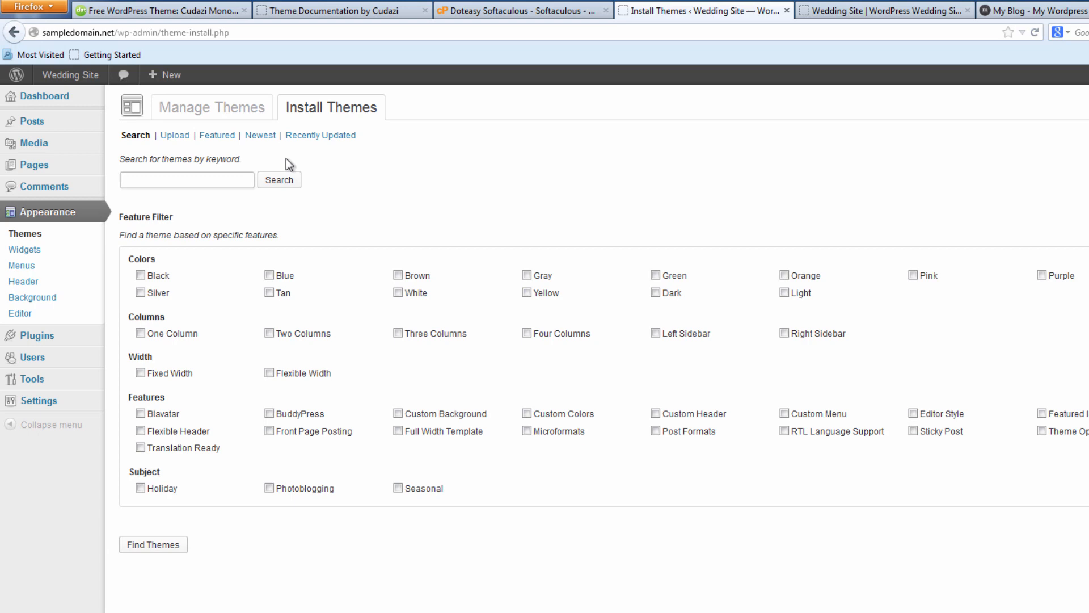
Choose the theme zip upload option and select the mono zip file from the Desktop.
left_click(173, 137)
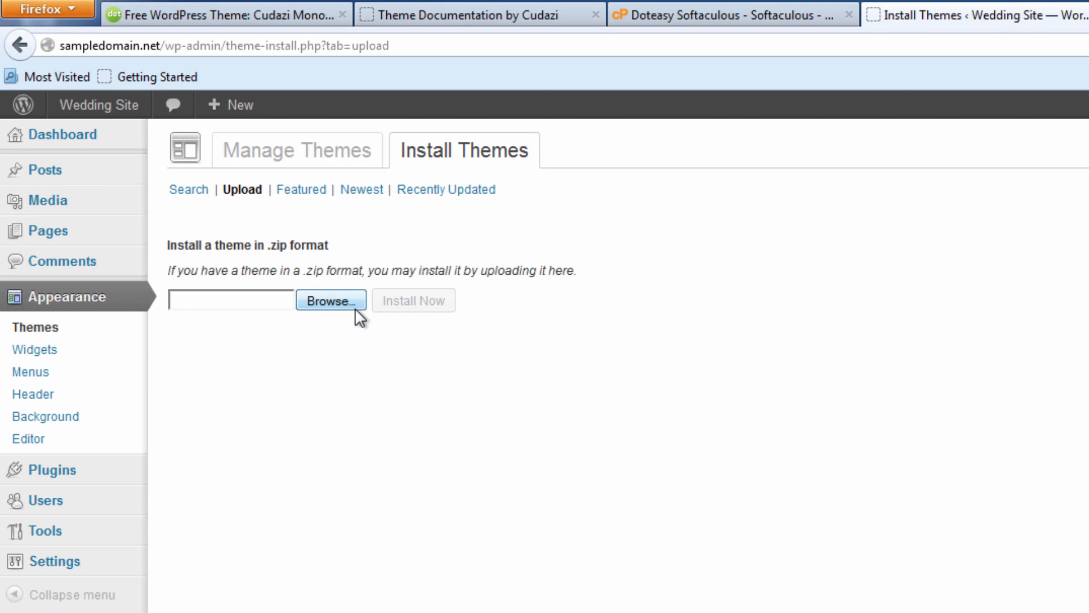
left_click(335, 307)
left_click(748, 256)
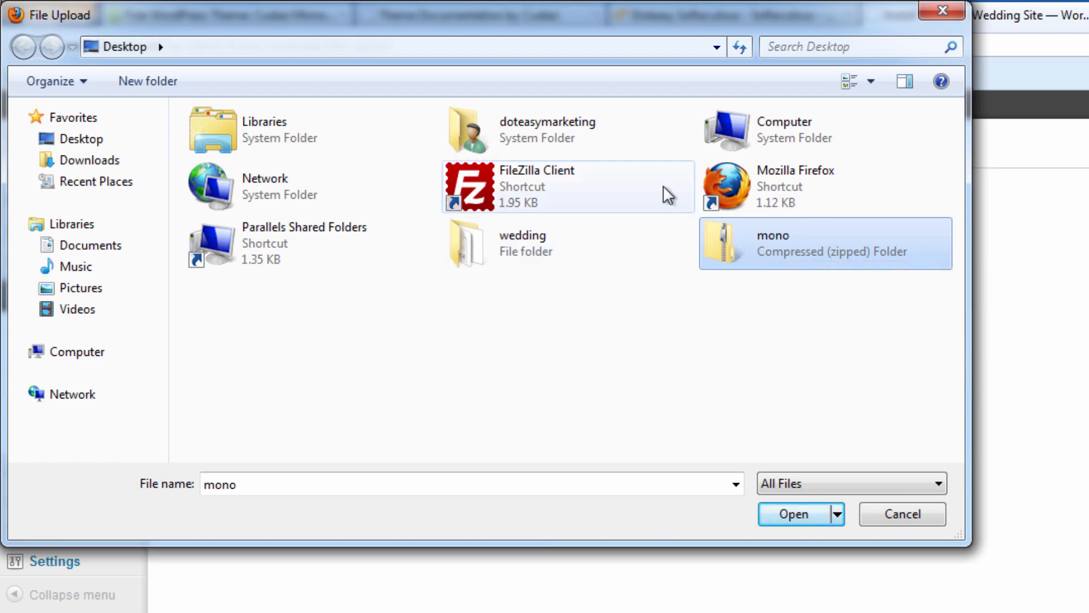
double_click(817, 246)
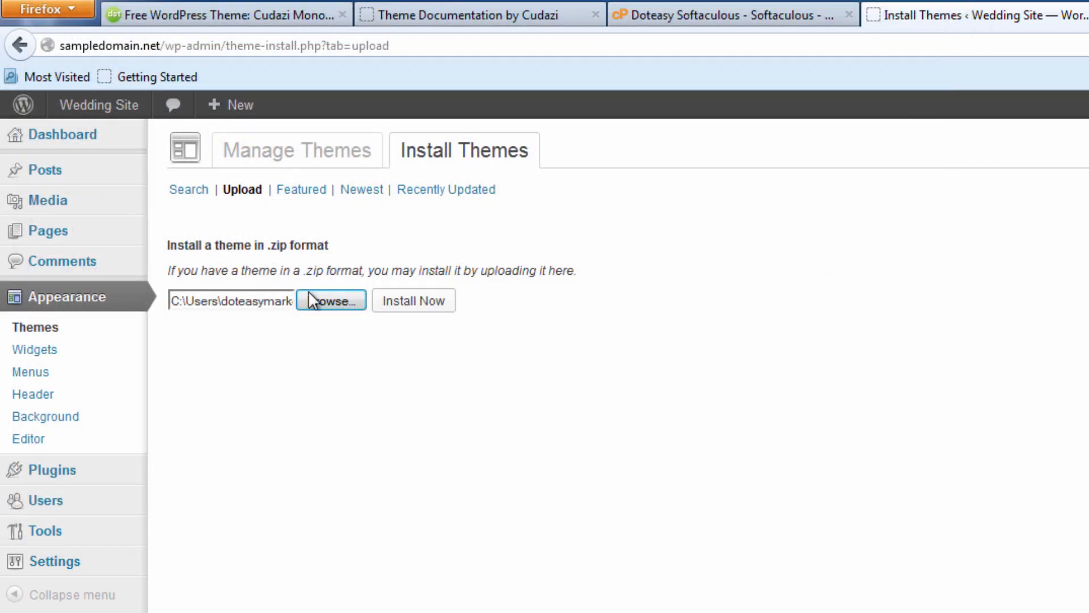
Install the uploaded mono.zip theme and activate Cudazi Mono 1.3.
left_click(442, 300)
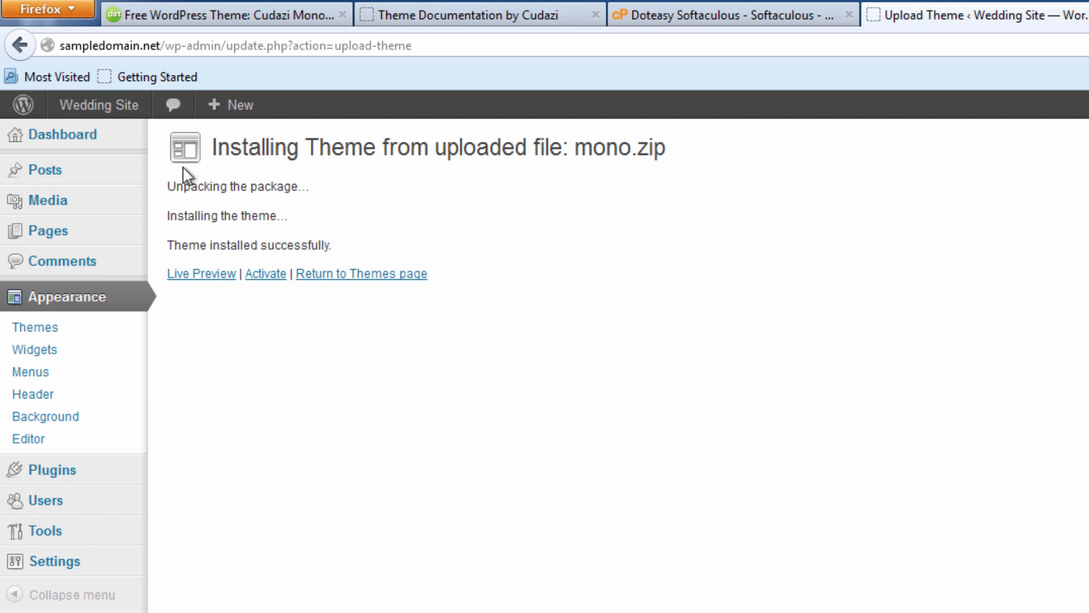
left_click_drag(177, 233, 366, 245)
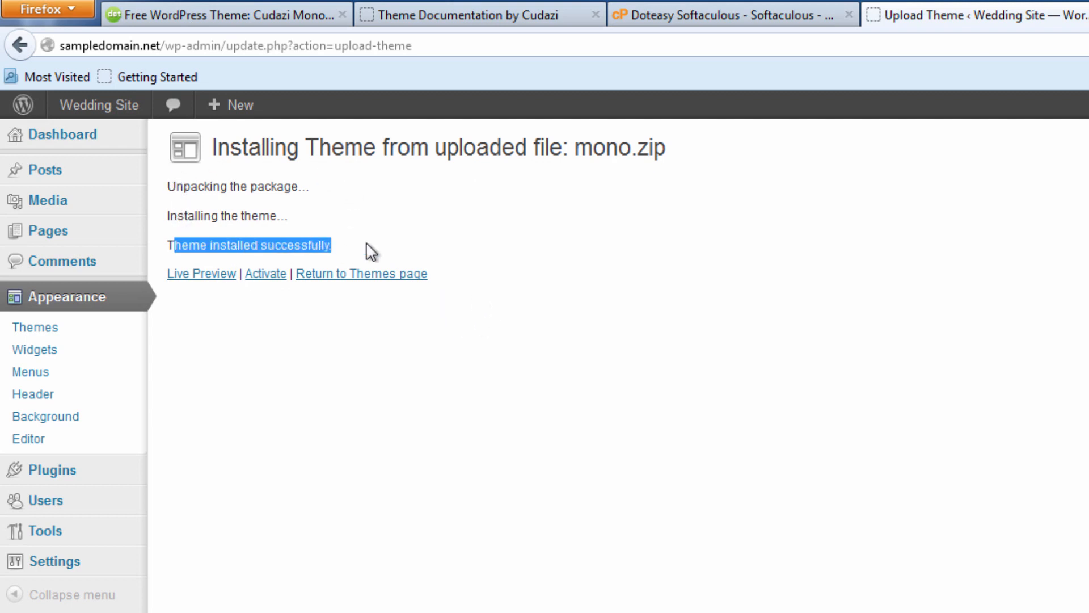
left_click(367, 244)
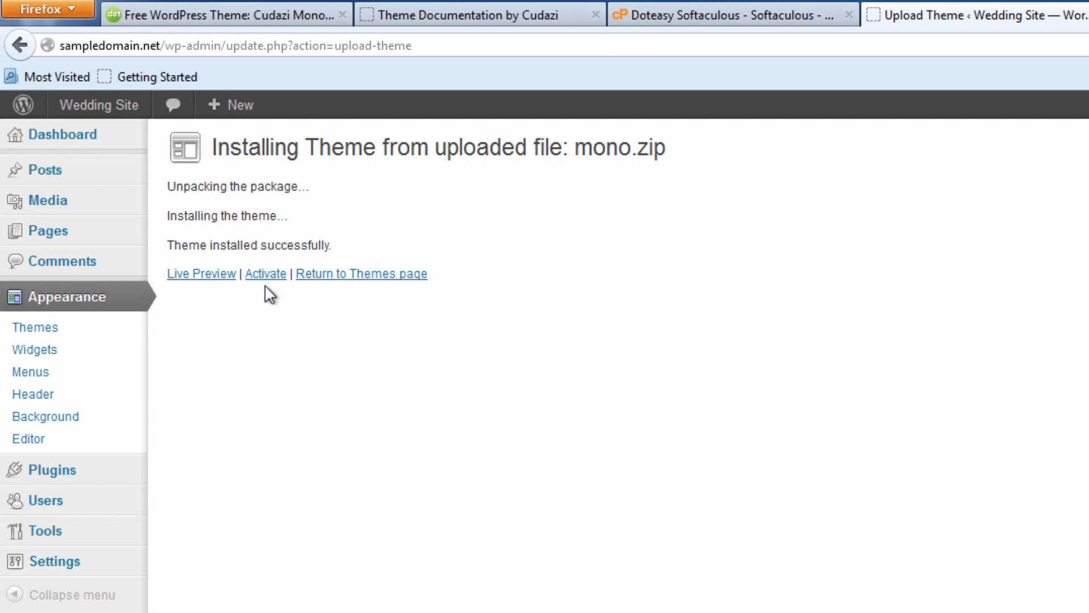
left_click(282, 277)
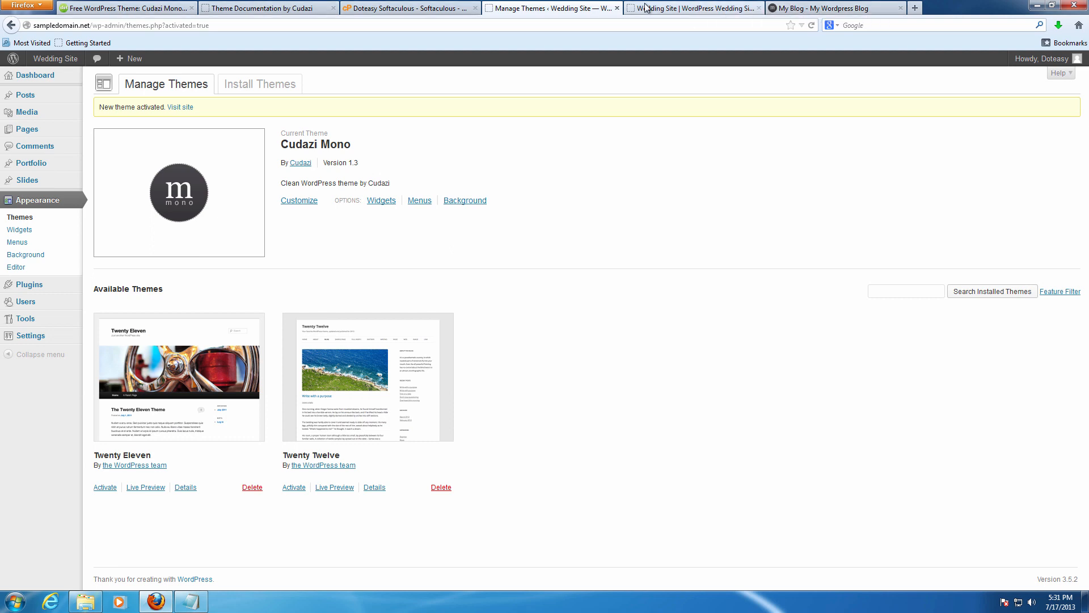
Switch to the Wedding Site front page and reload it to show the Mono theme.
left_click(744, 5)
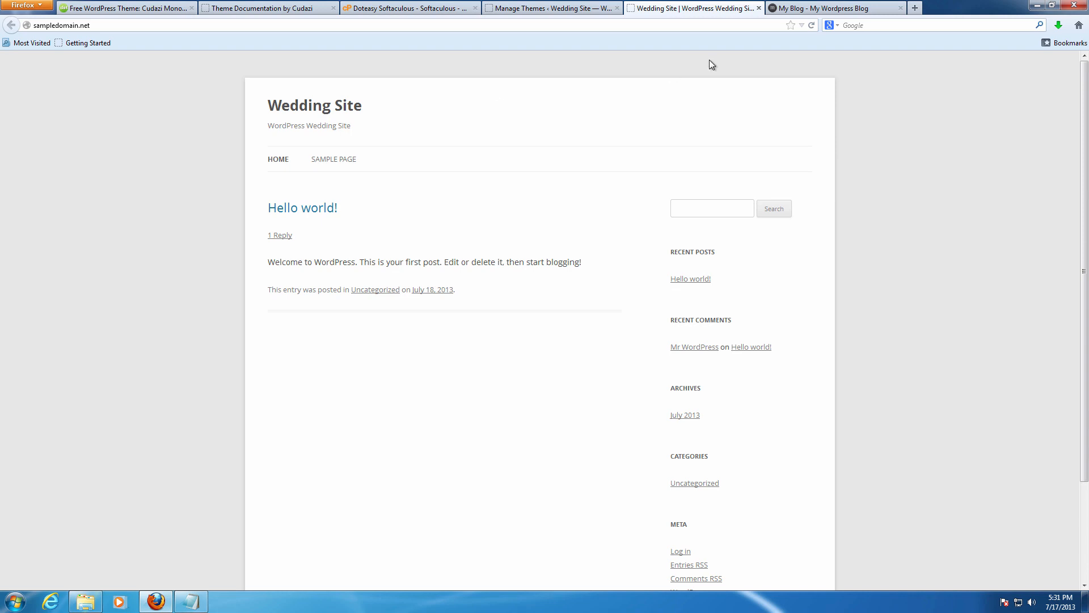
left_click(812, 25)
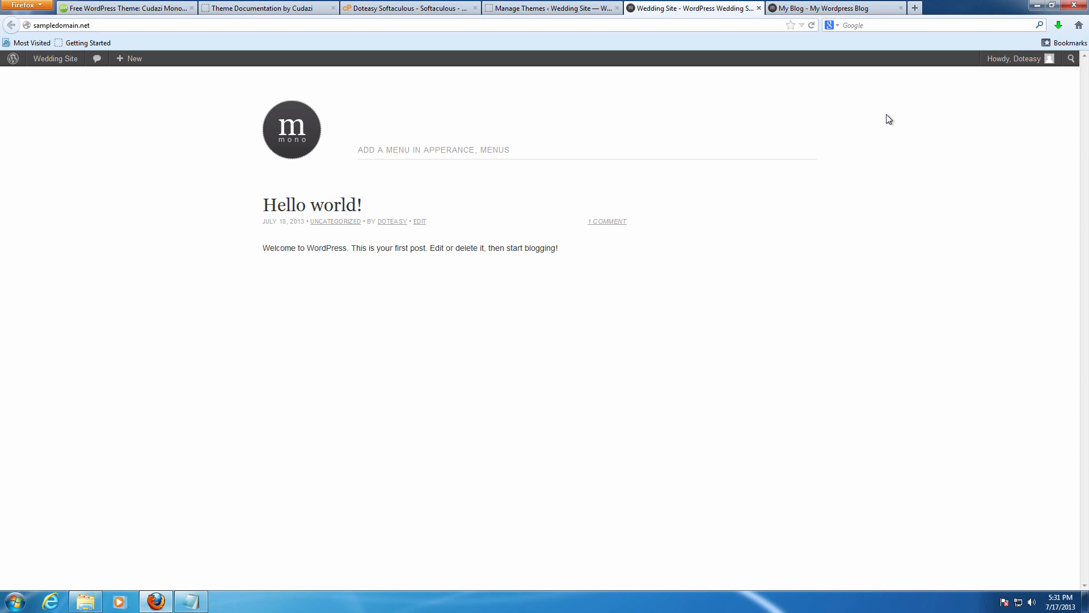
Bring up the Doteasy demo wedding site at doteasydemo.com/weddingdemo for comparison.
left_click(850, 5)
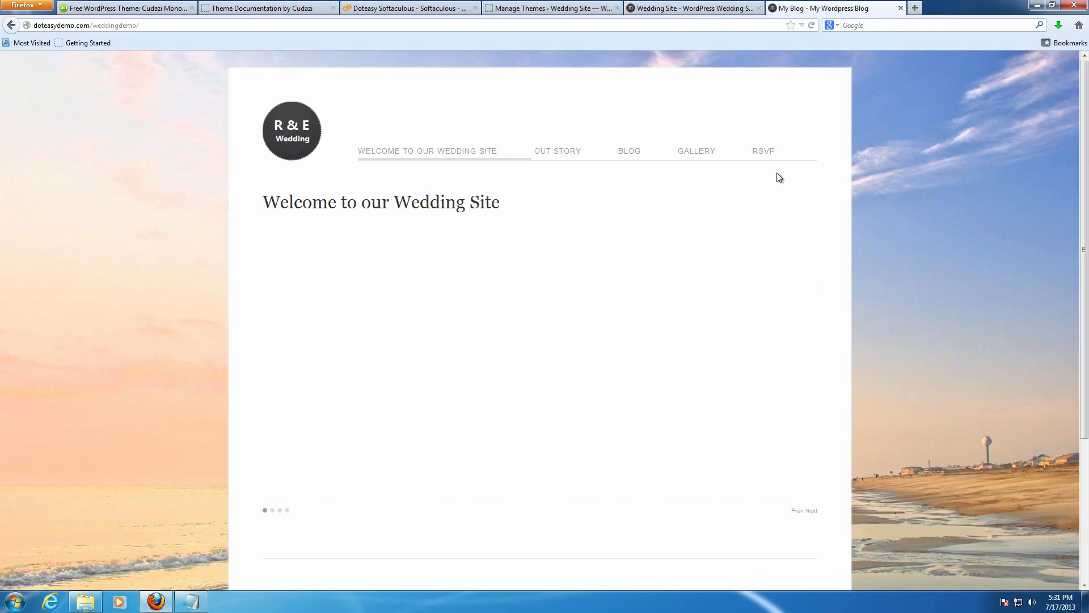
Look over the demo homepage and open its Out Story page.
scroll(502, 166, "down", 3)
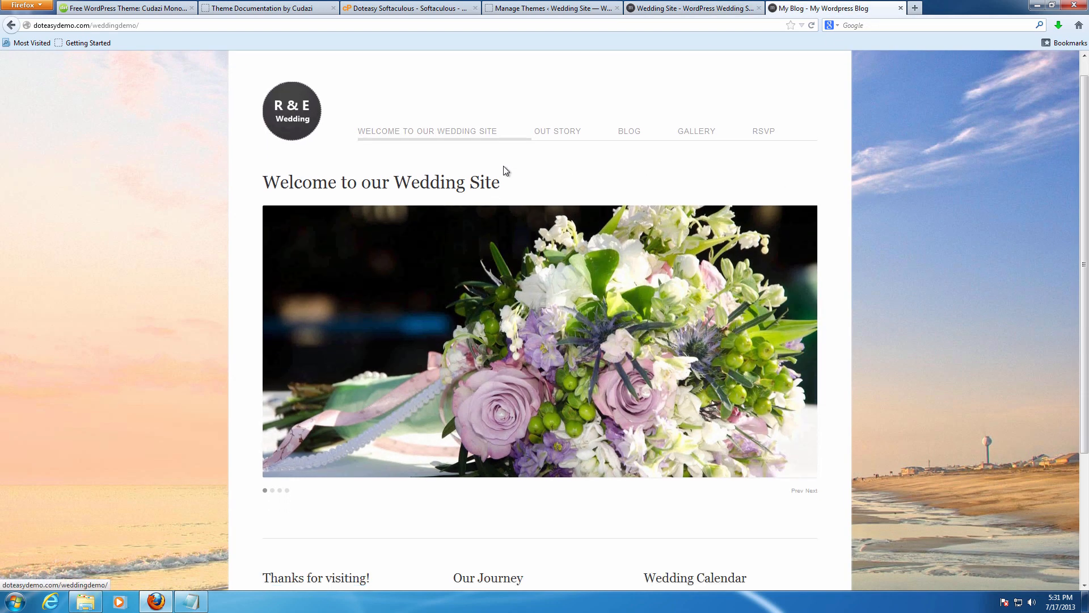
scroll(571, 221, "down", 2)
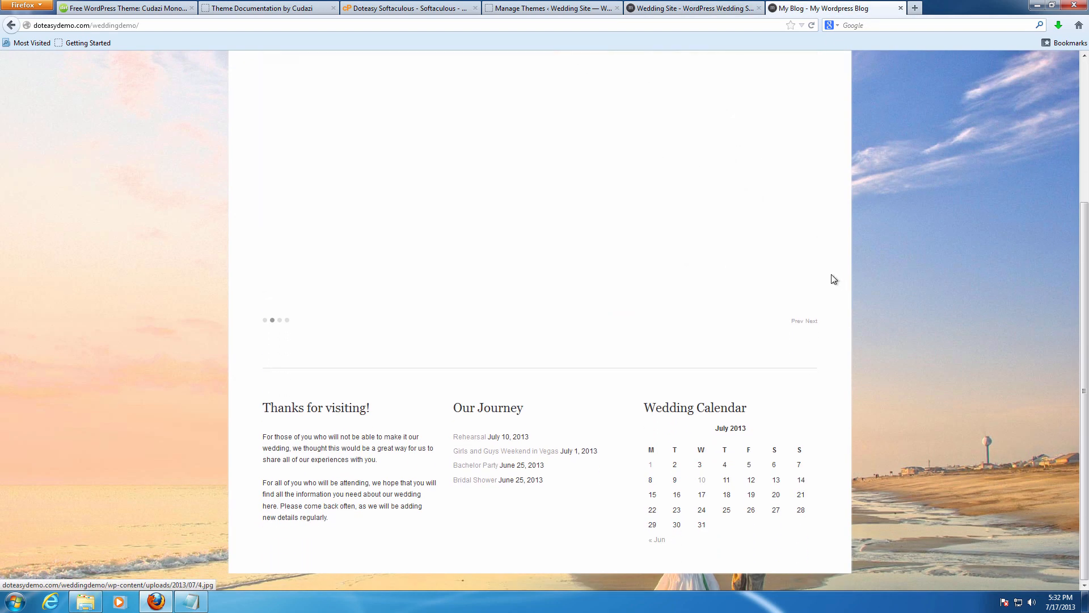
scroll(832, 274, "up", 4)
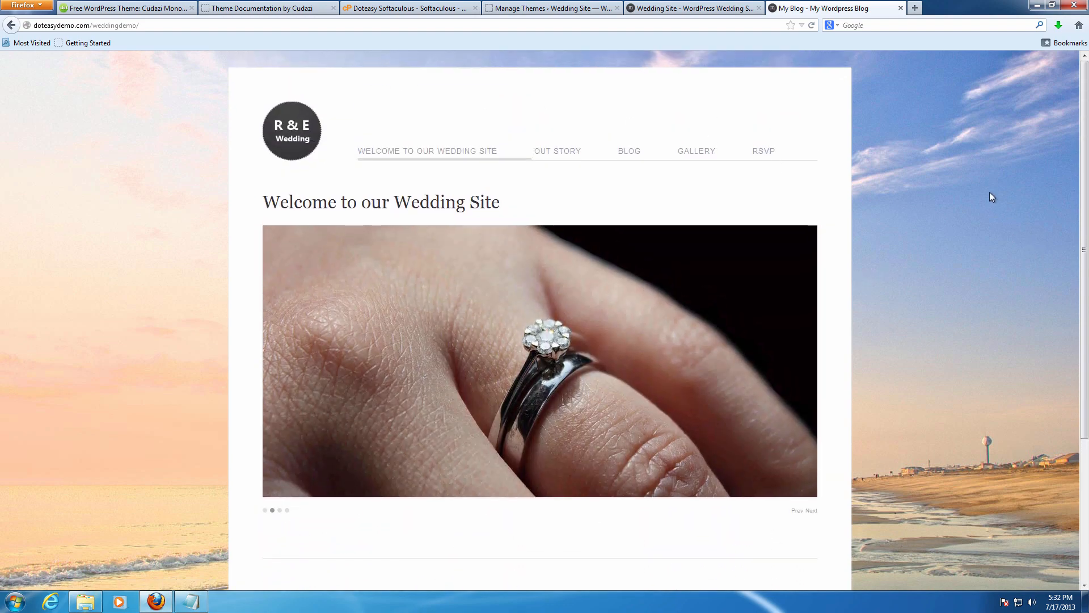
scroll(995, 192, "down", 3)
scroll(857, 414, "up", 3)
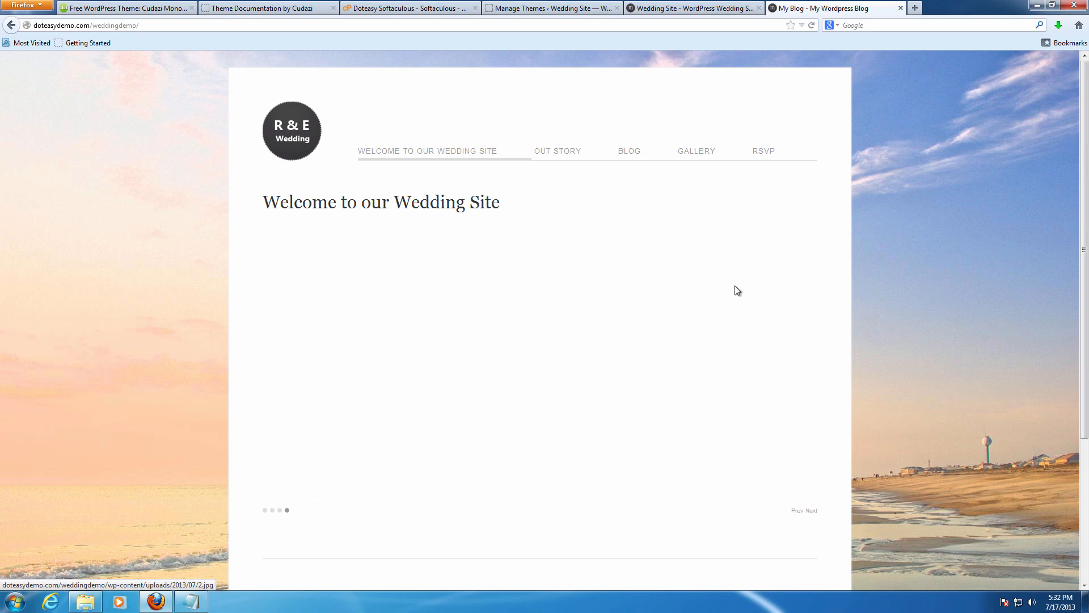
left_click(552, 161)
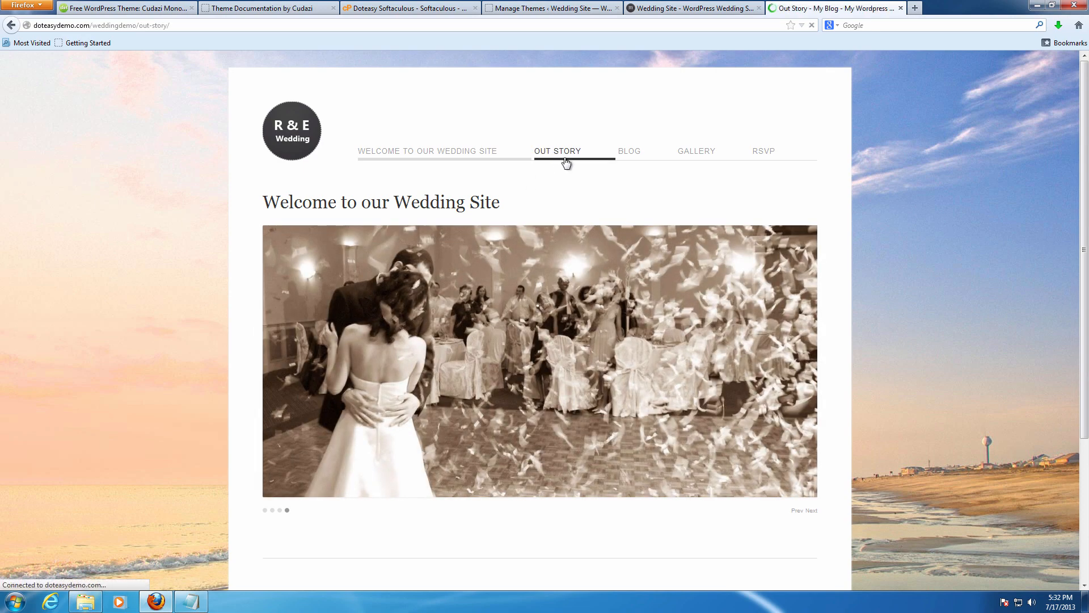
Read through the Out Story page, then open the Blog page listing the Rehearsal post.
scroll(448, 216, "down", 10)
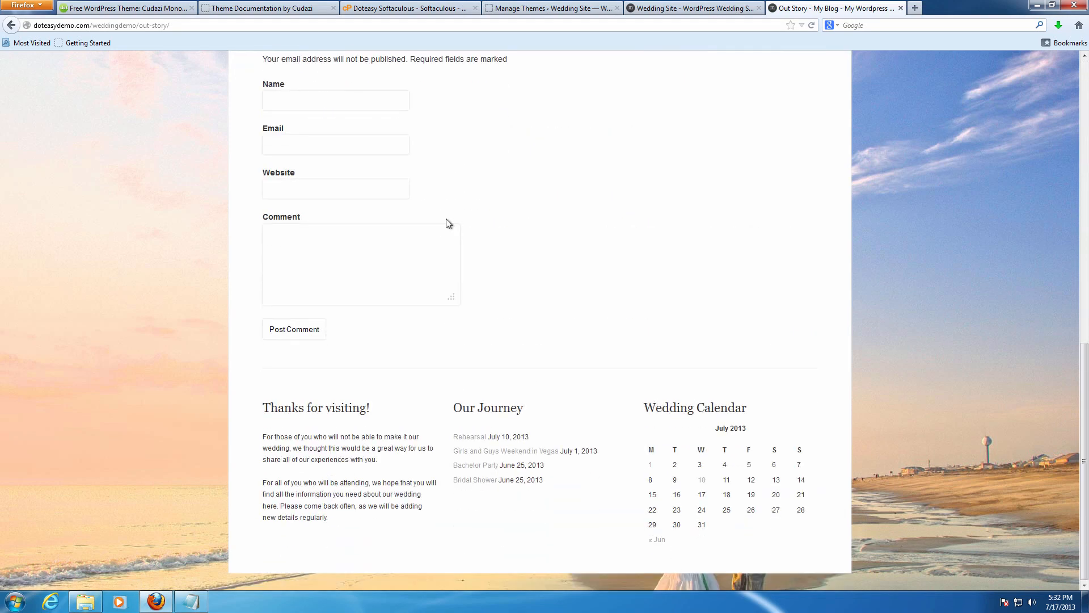
scroll(447, 224, "up", 5)
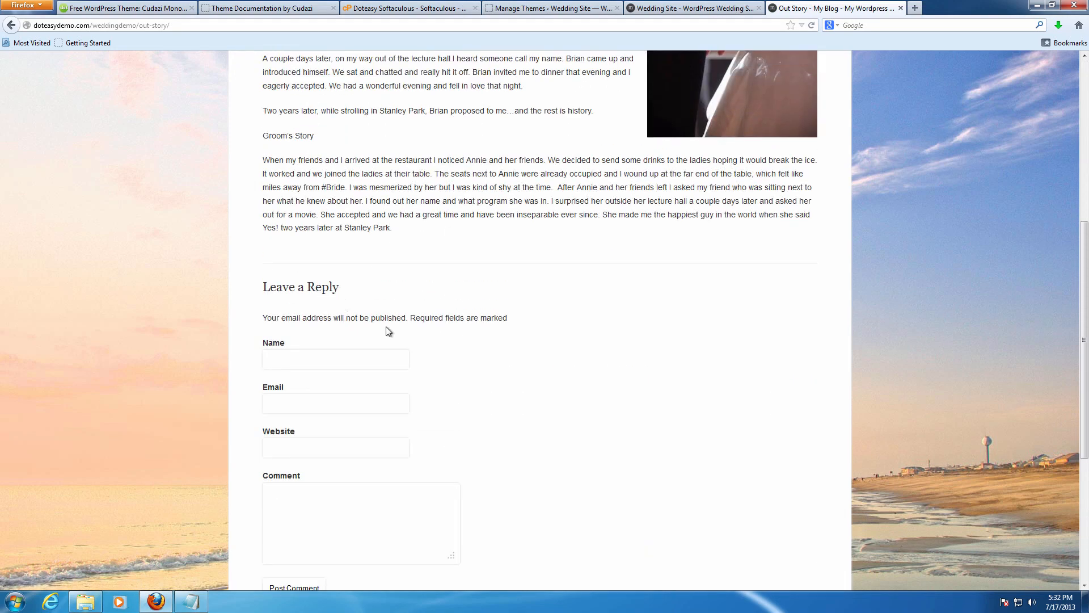
scroll(392, 332, "up", 3)
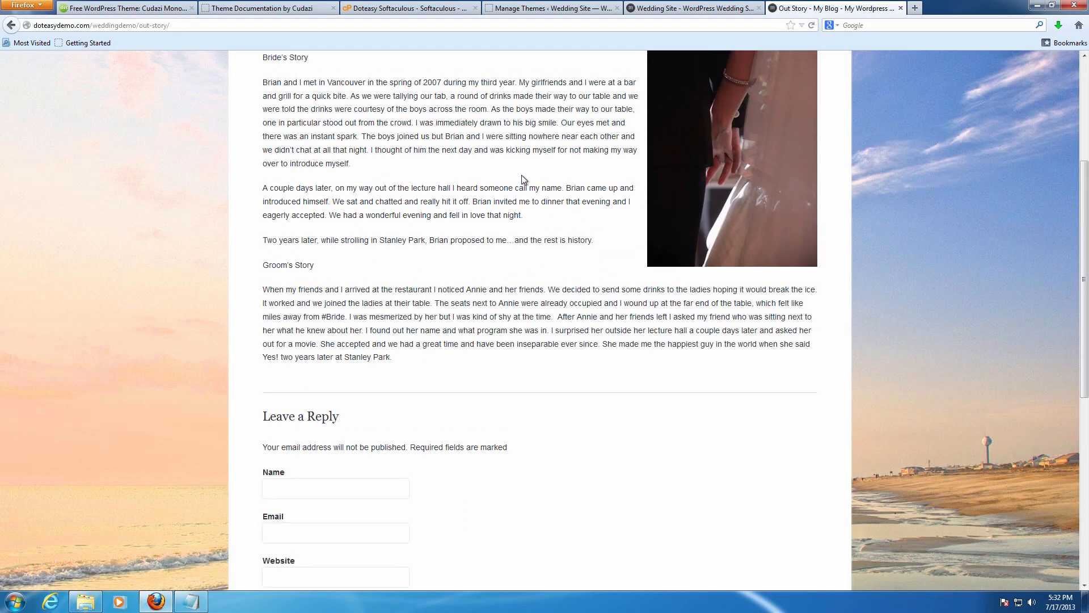
scroll(524, 179, "up", 4)
left_click(629, 159)
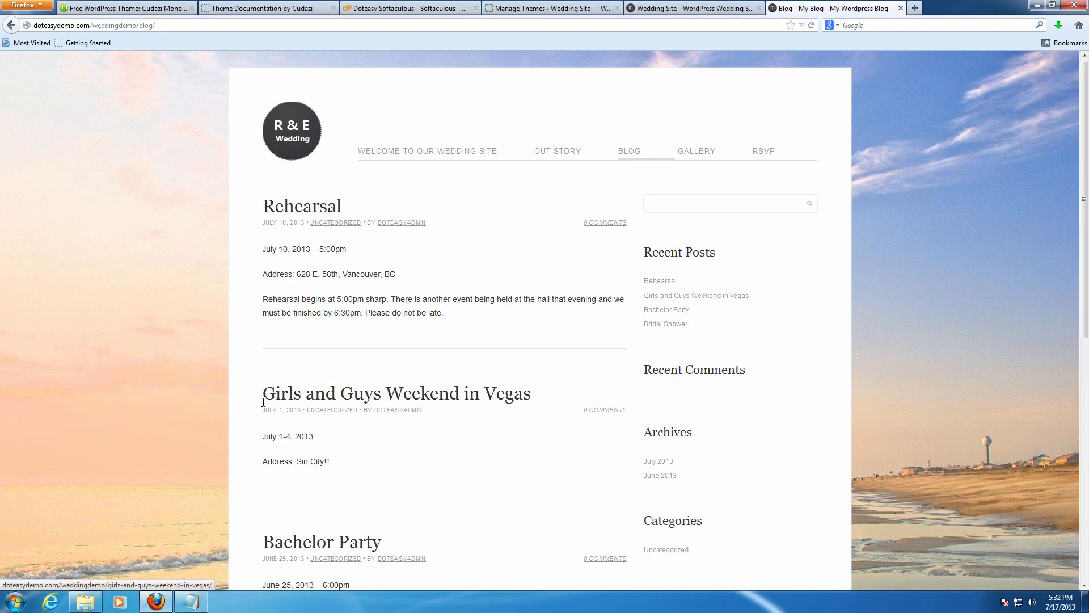
Open the demo site's Gallery page.
scroll(312, 460, "down", 4)
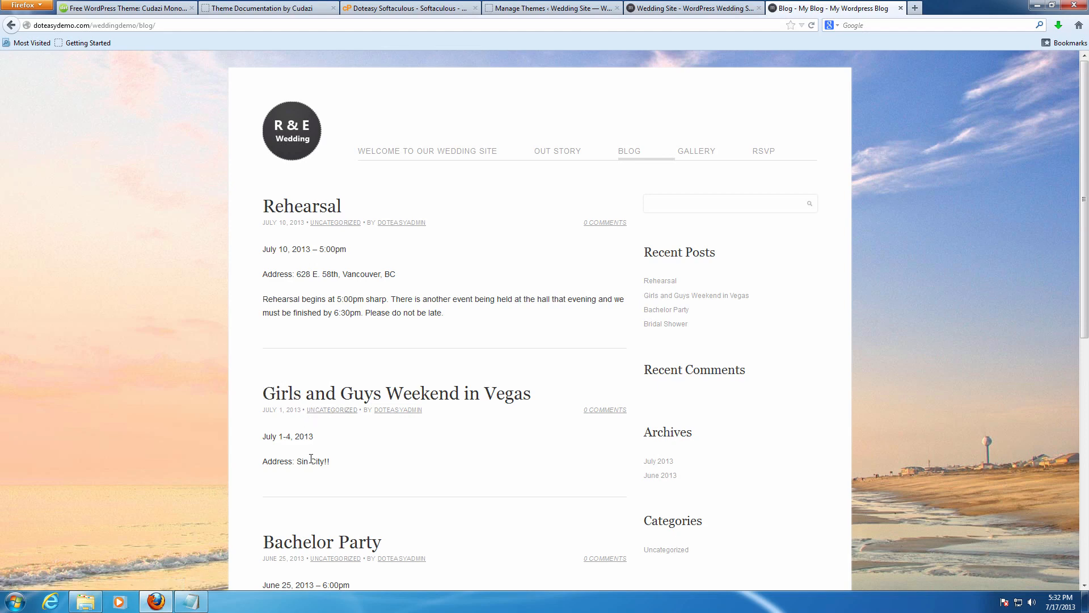
scroll(324, 461, "up", 4)
left_click(704, 154)
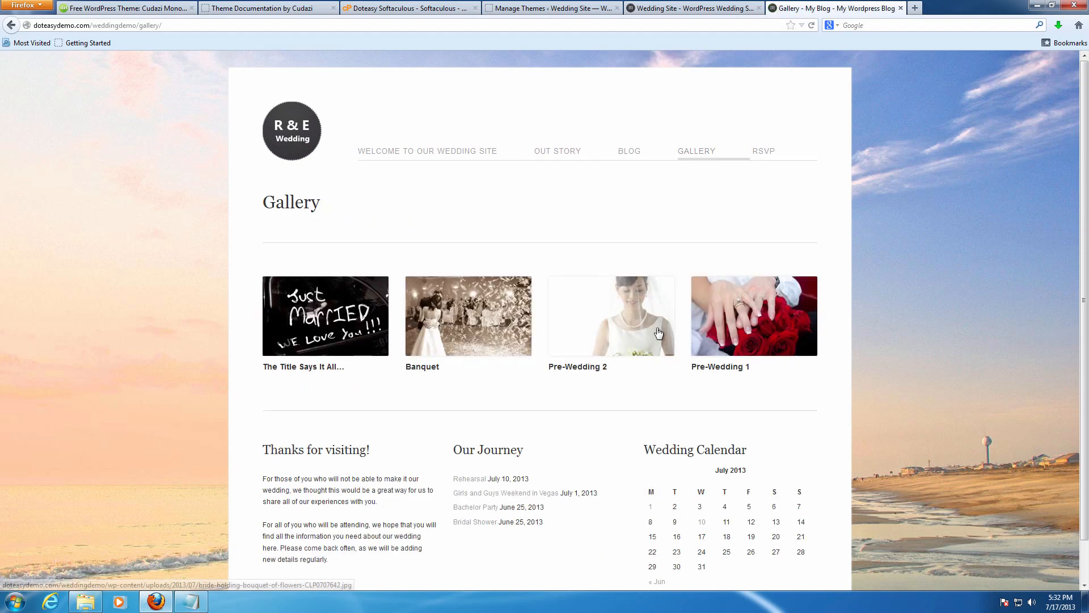
Open the RSVP page, compare briefly with the Wedding Site tab, and return.
left_click(766, 161)
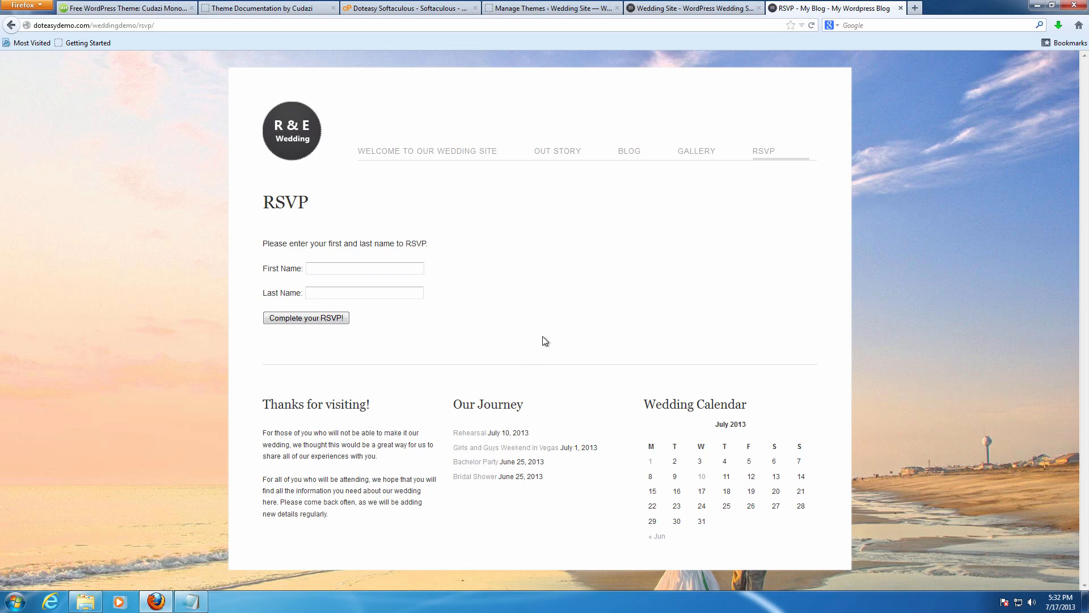
left_click(713, 11)
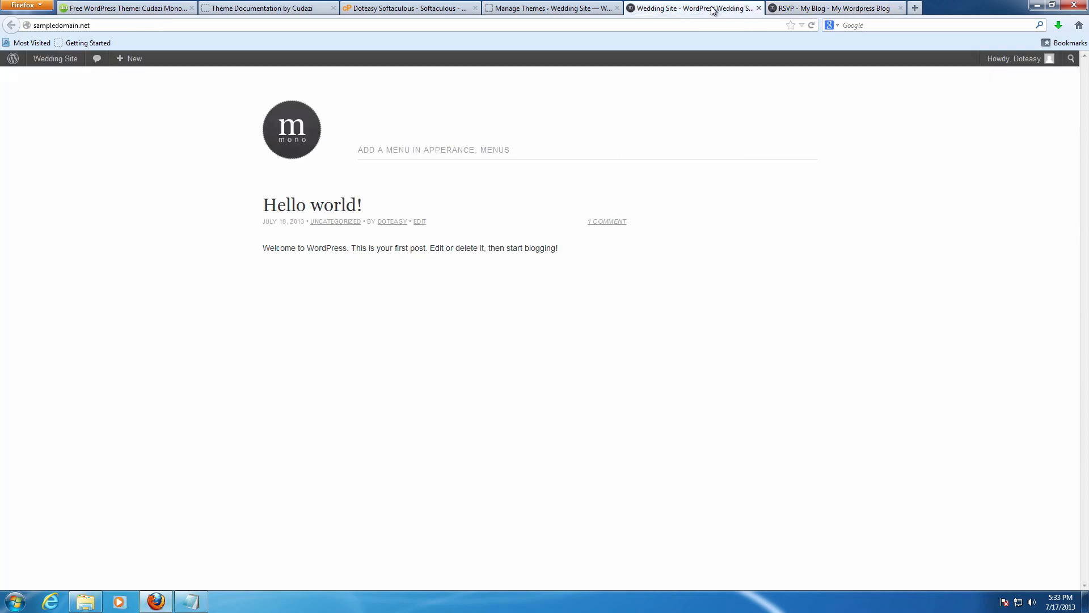
left_click(779, 6)
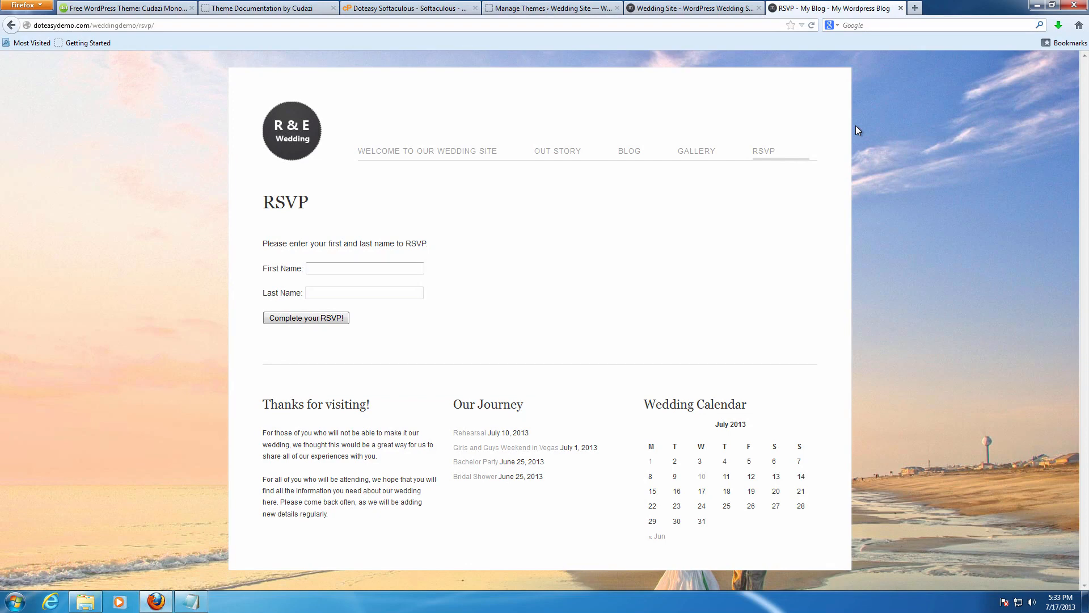
Switch back to Manage Themes, where Cudazi Mono adds Portfolio and Slides menu items.
left_click(595, 6)
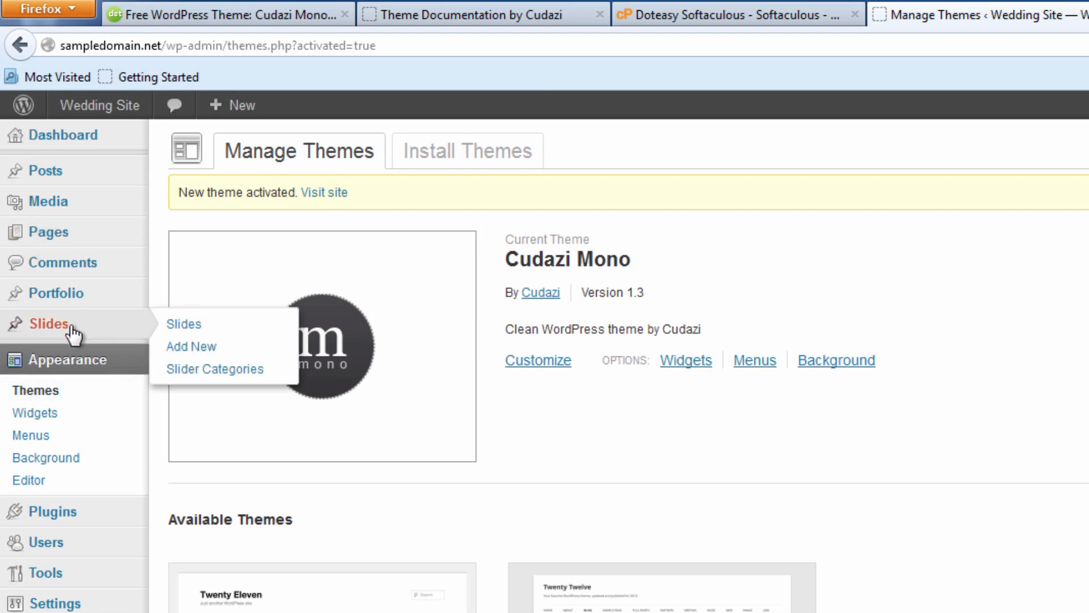
mouse_move(76, 510)
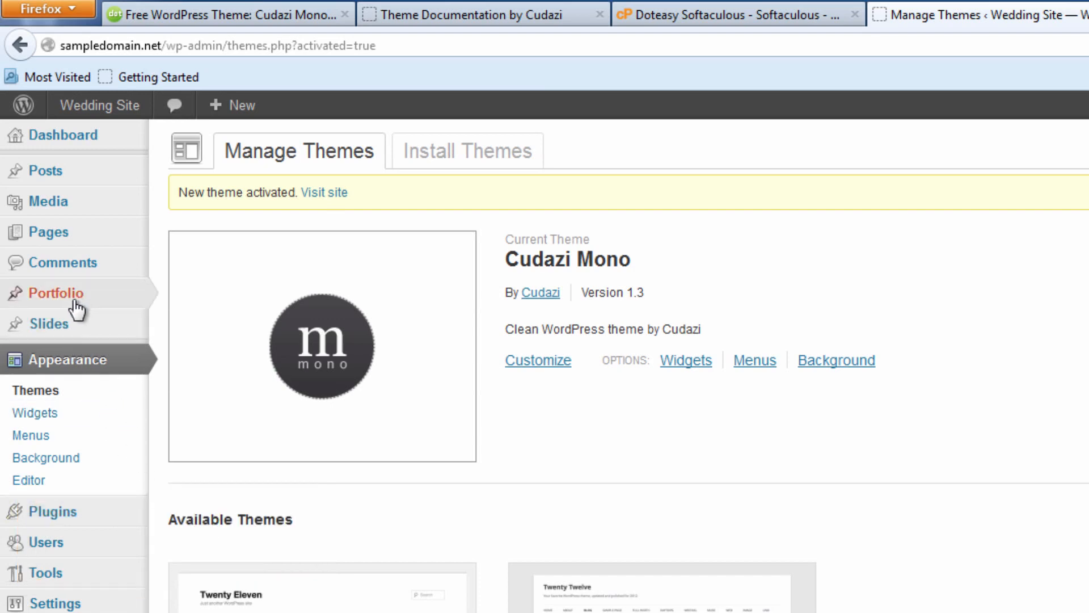
mouse_move(70, 335)
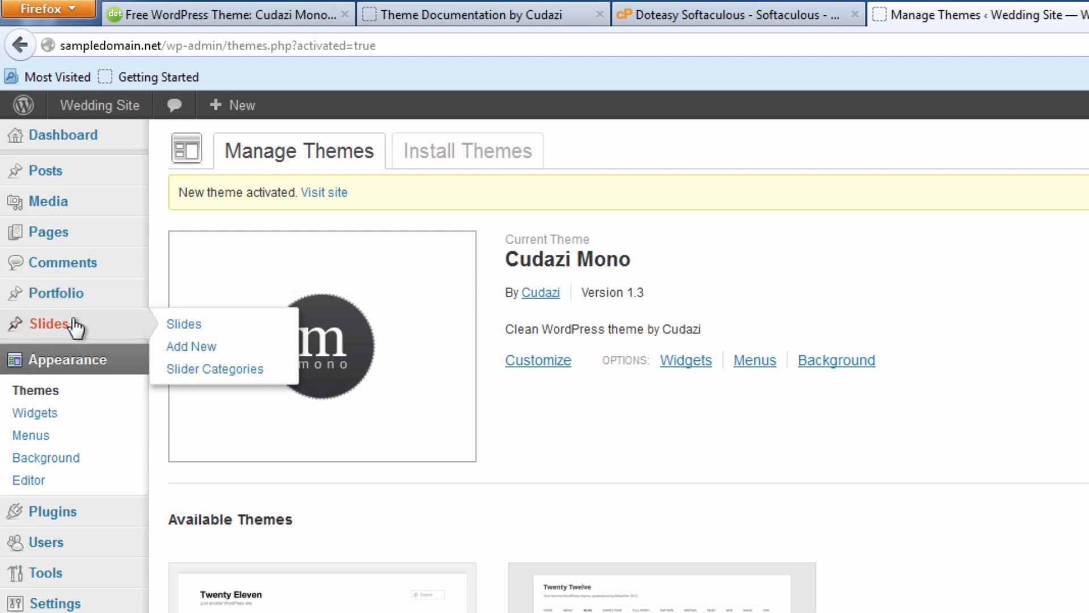
Search the plugin directory for 'easy fancybox' from Plugins > Add New.
left_click(91, 527)
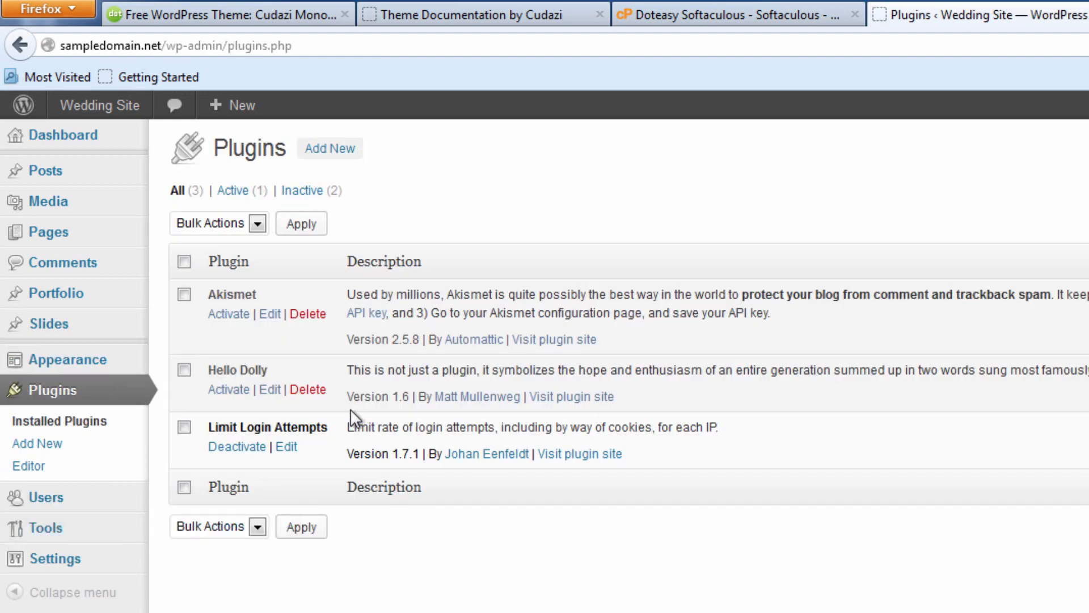
left_click(335, 151)
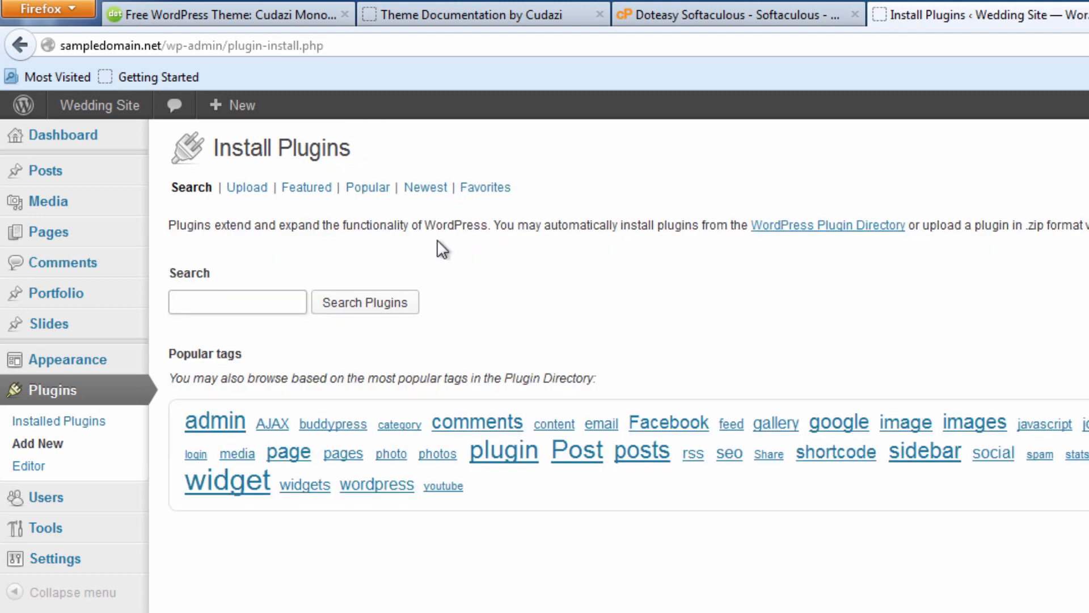
left_click(268, 293)
type("easy")
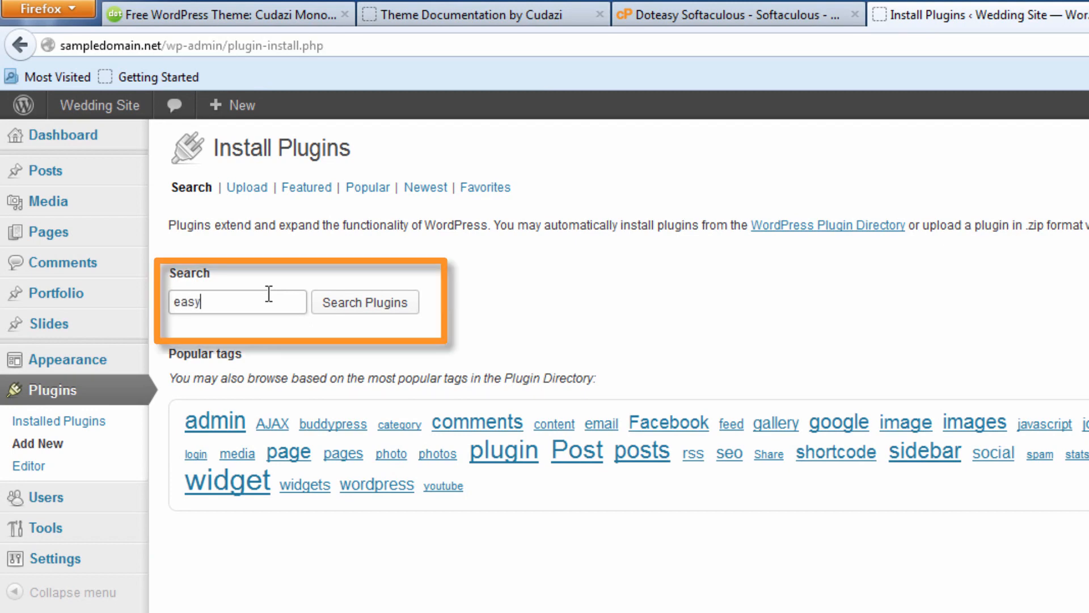
type(" fancybox")
left_click(360, 310)
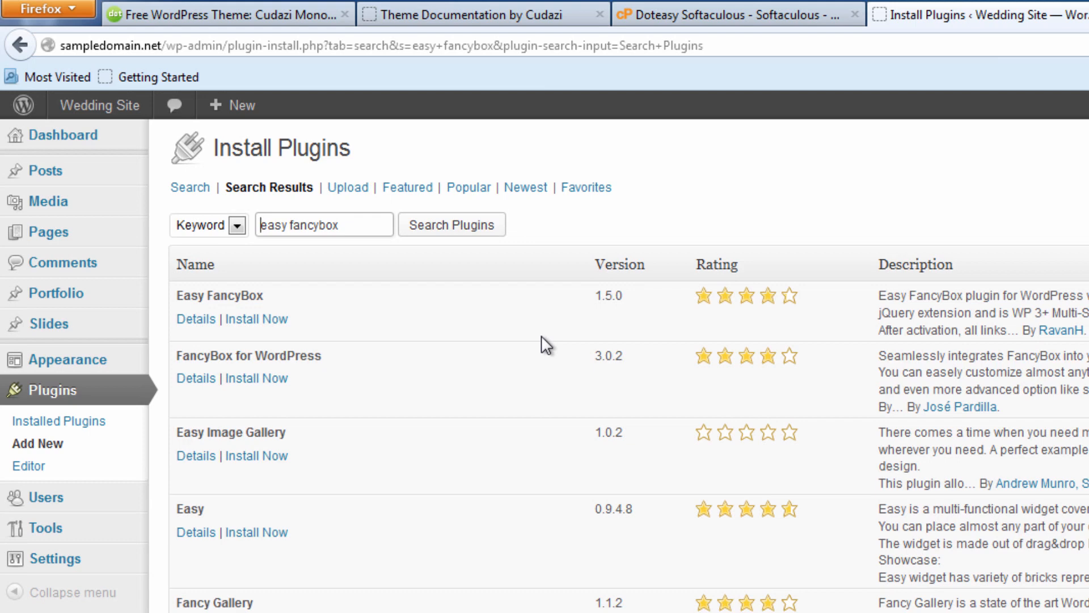
Install Easy FancyBox 1.5.0, confirm, and activate it.
left_click_drag(268, 292, 229, 296)
left_click(304, 300)
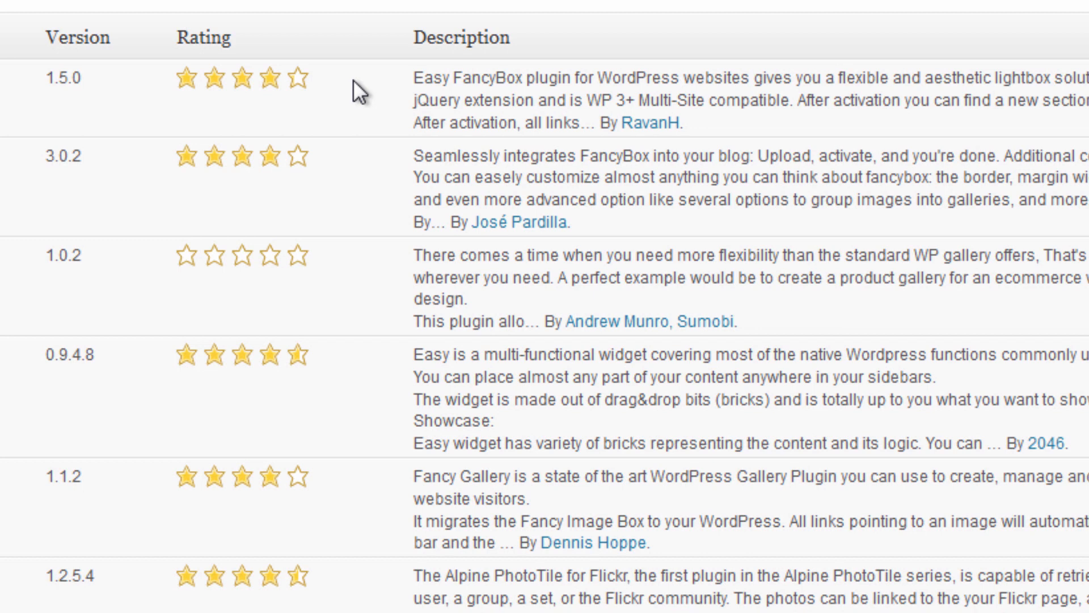
left_click(105, 75)
left_click(36, 71)
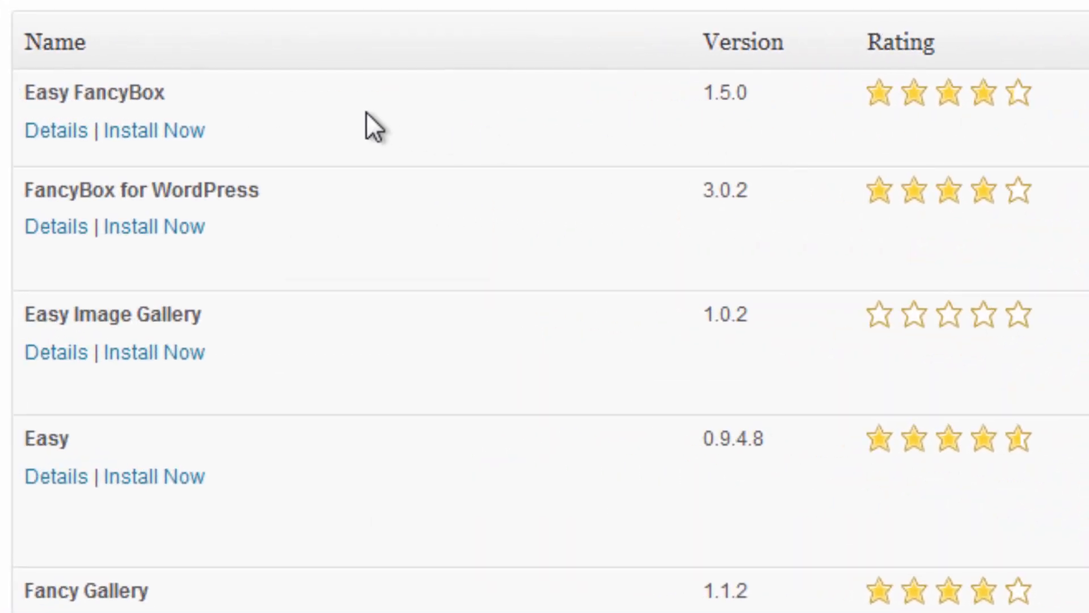
left_click(170, 134)
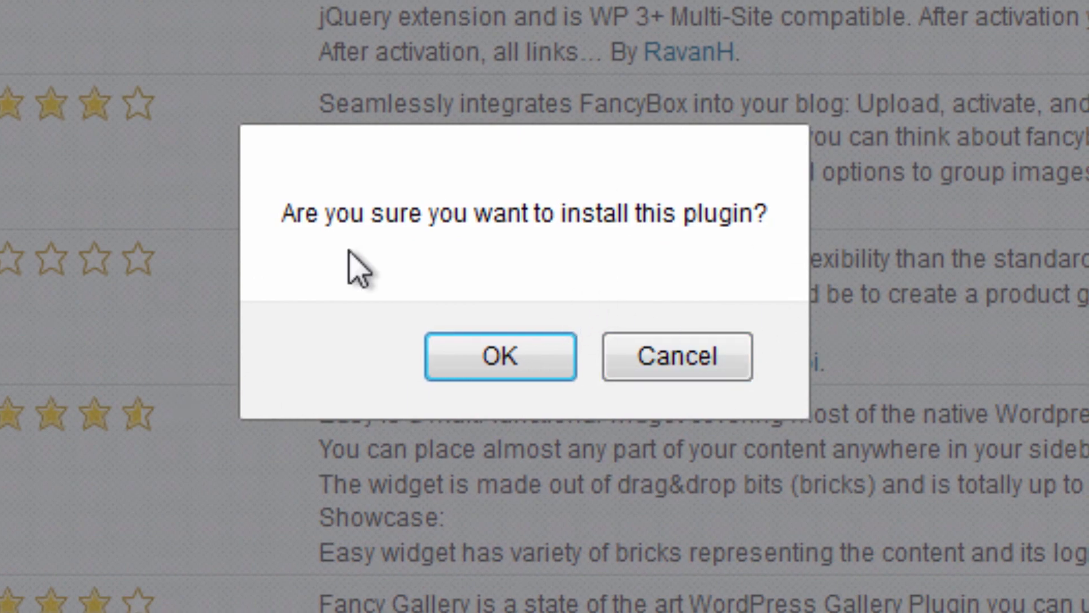
left_click(501, 368)
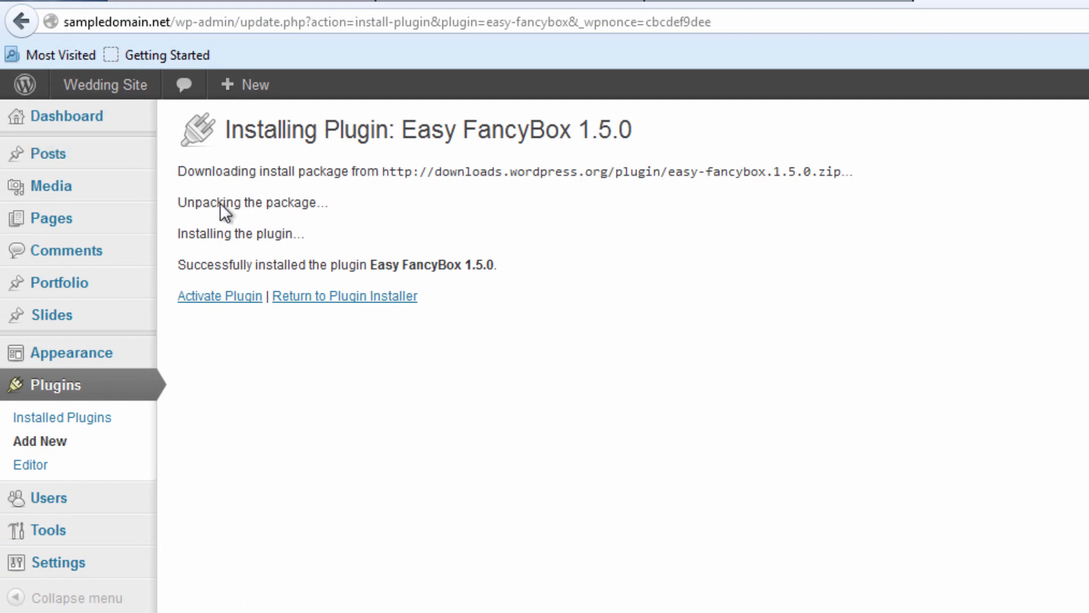
left_click(230, 302)
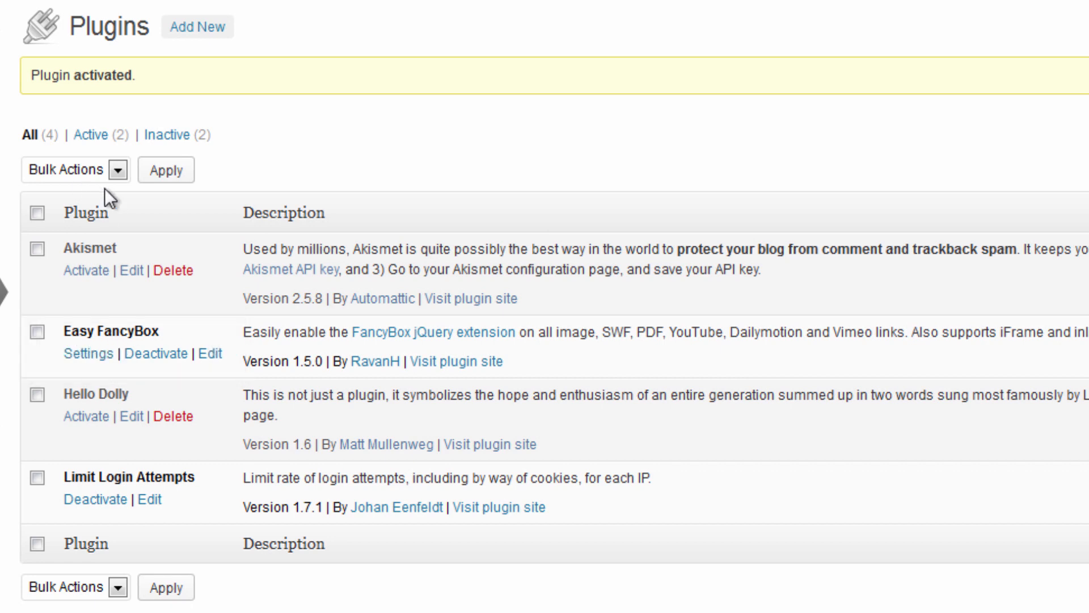
Search for 'option tree', then install and activate OptionTree 2.0.16.
left_click(211, 35)
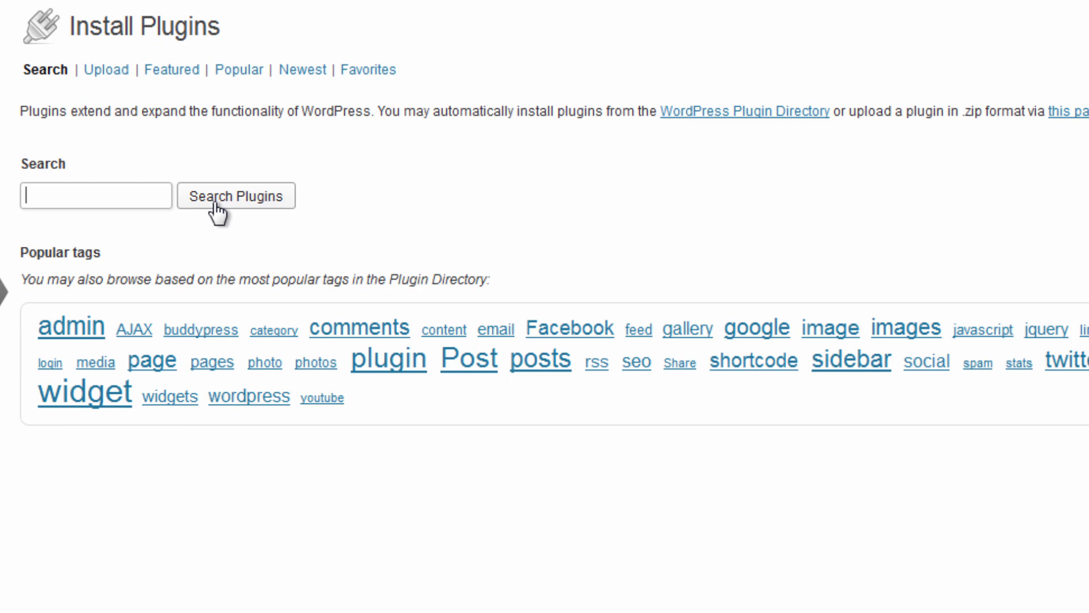
type("option tree")
left_click(217, 211)
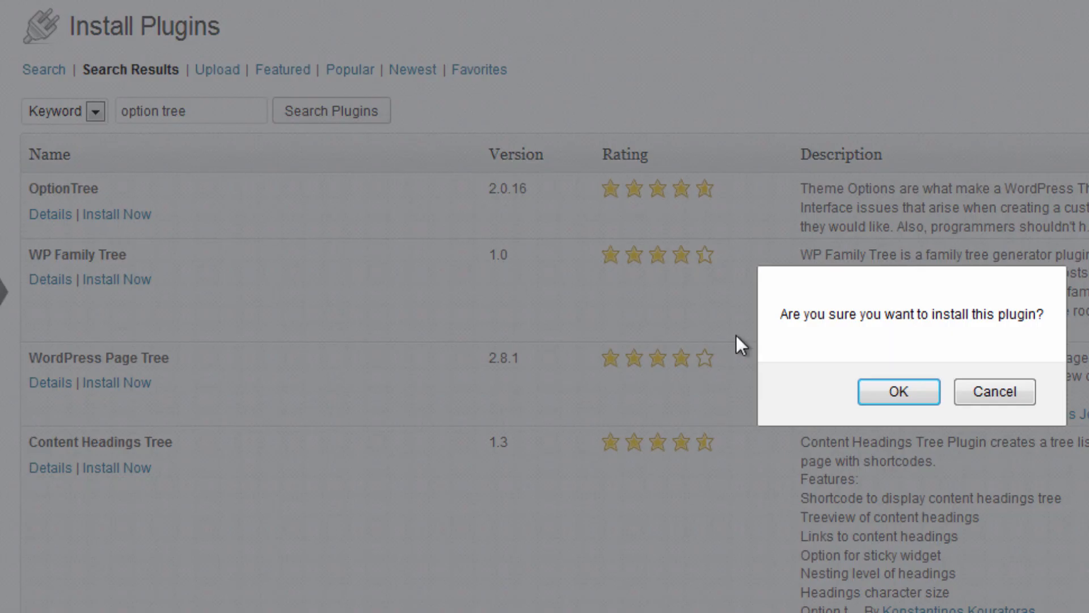
left_click(895, 397)
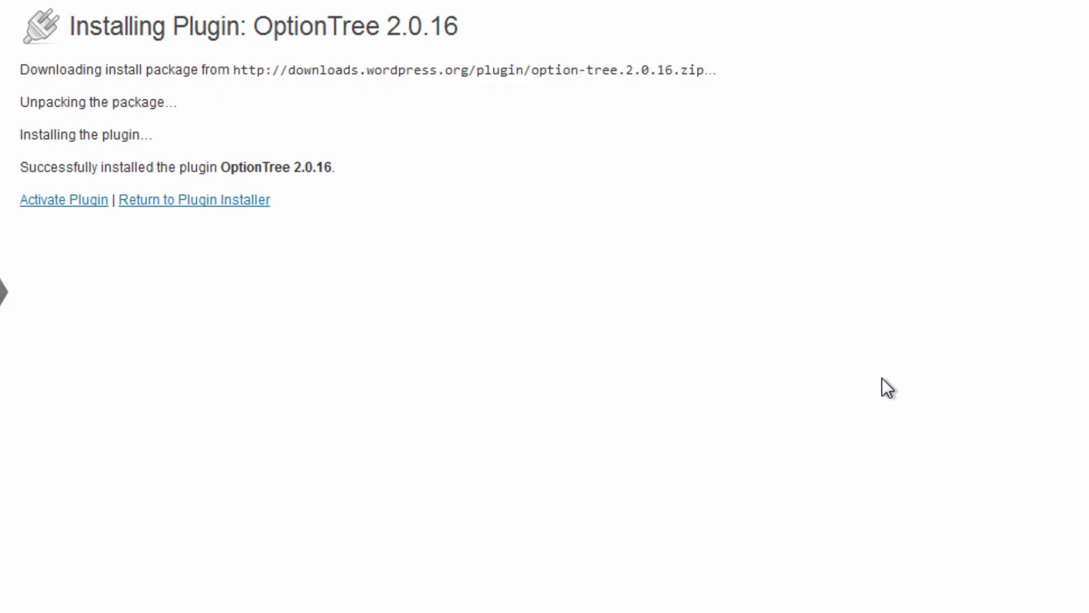
left_click(86, 200)
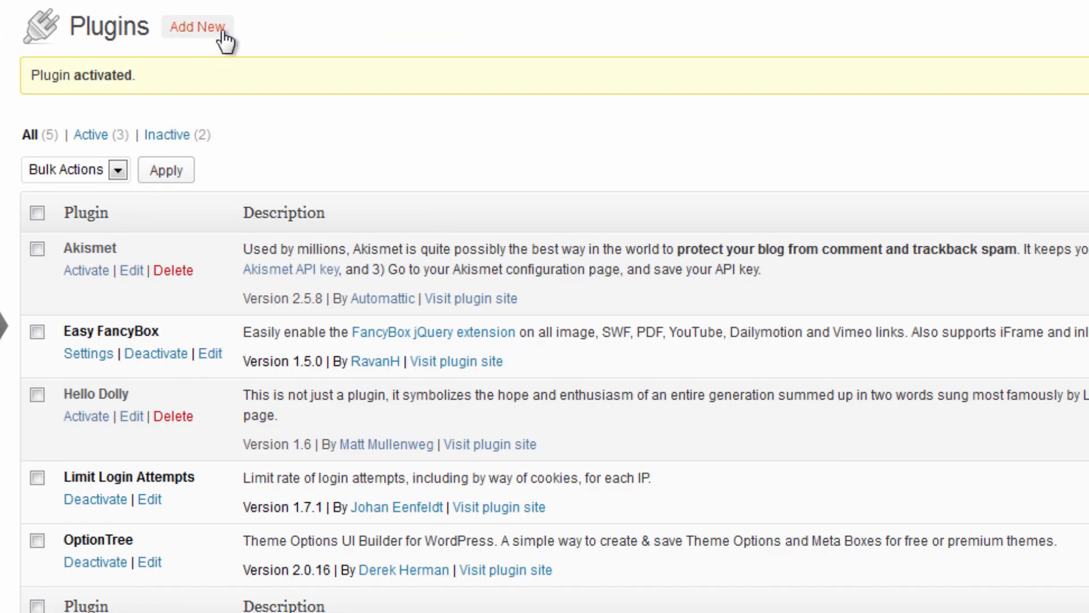
Search for 'rsvp', then install and activate RSVP Plugin 1.7.0.
left_click(223, 32)
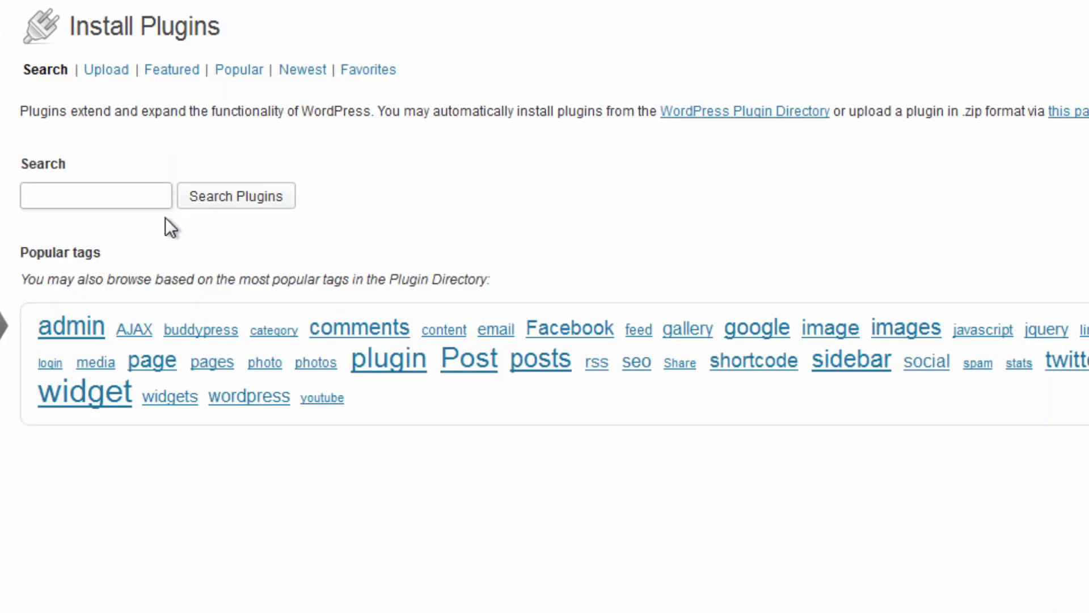
type("rsvp")
left_click(221, 210)
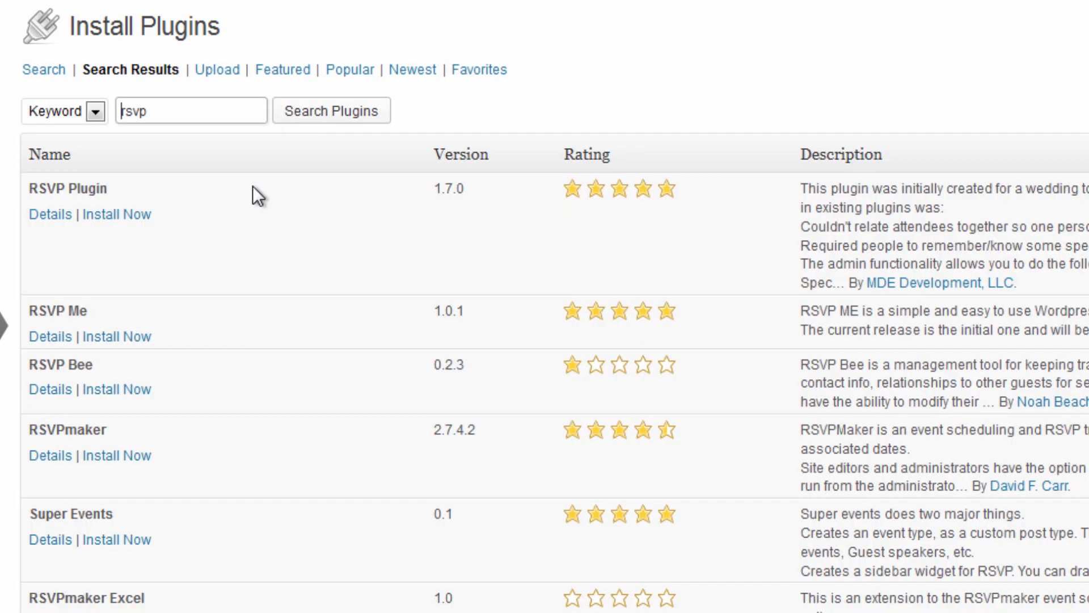
left_click(104, 216)
left_click(872, 389)
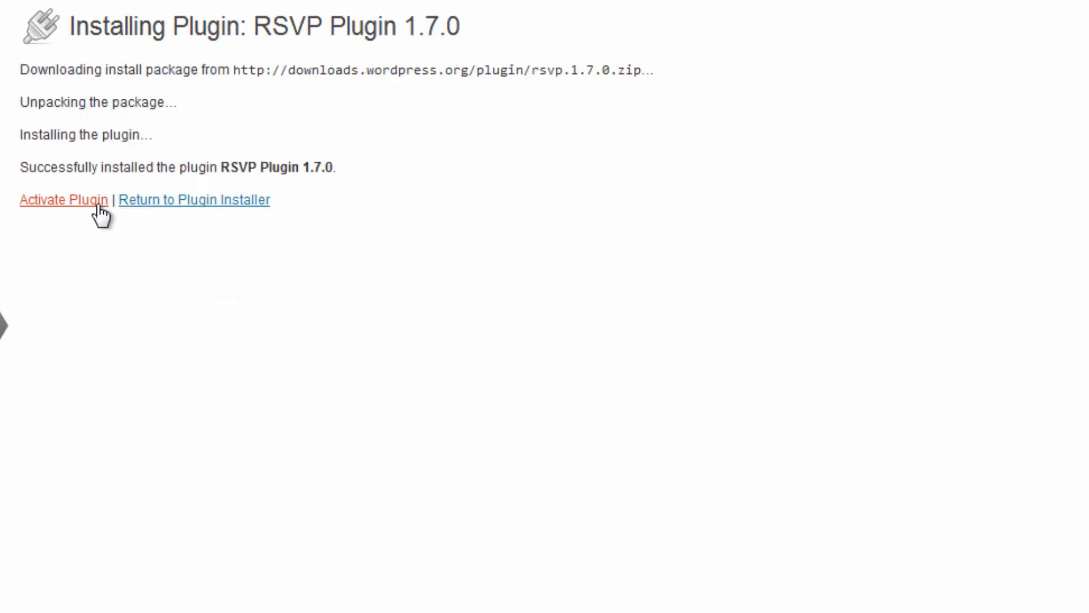
left_click(99, 206)
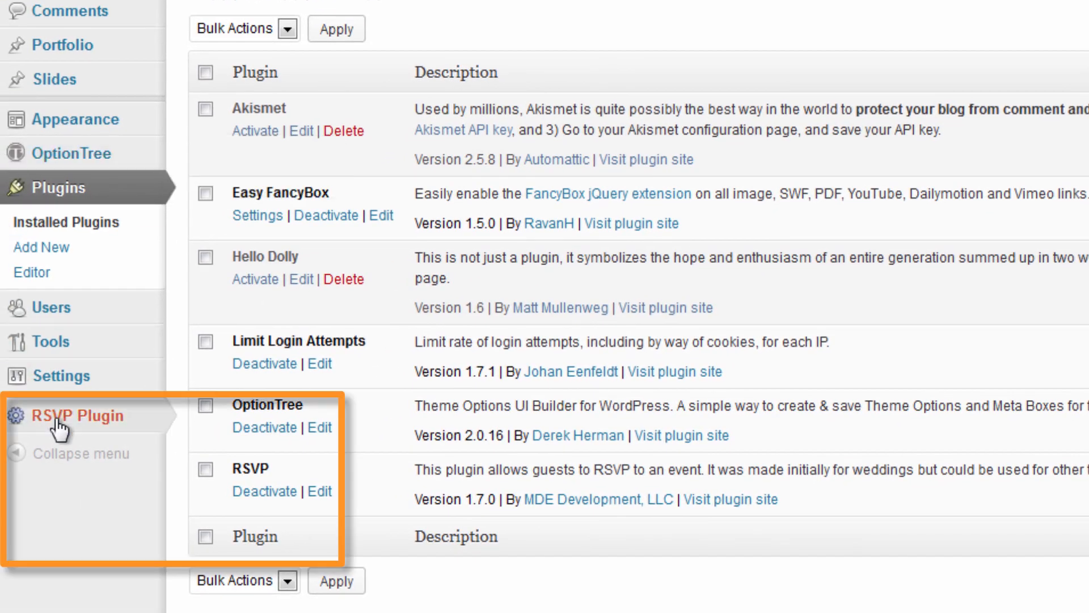
Open OptionTree's Settings page showing the Theme Options UI Builder with its General section.
mouse_move(50, 159)
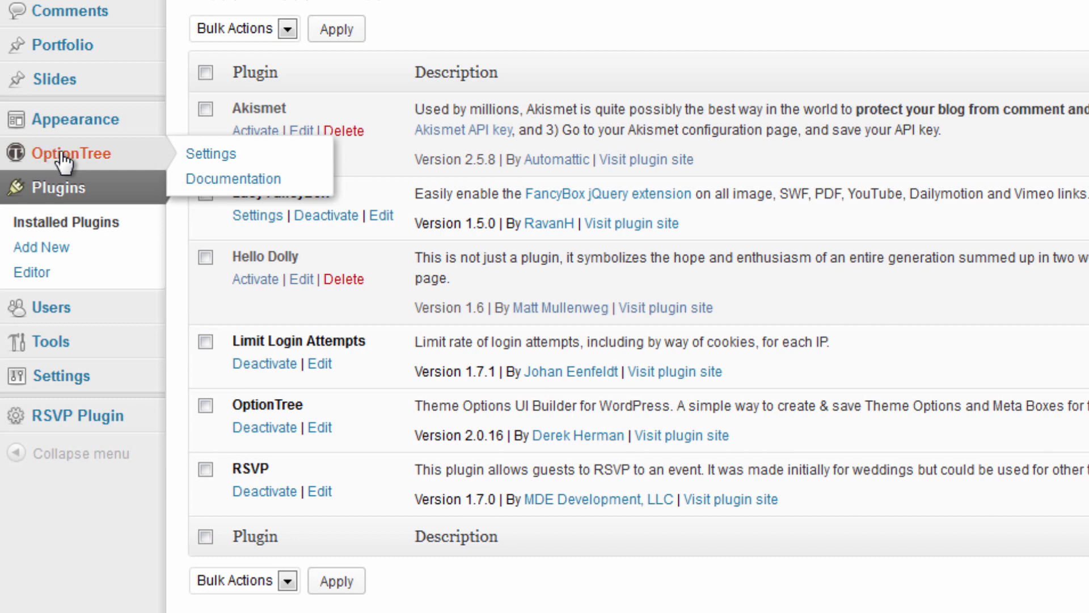
left_click(64, 162)
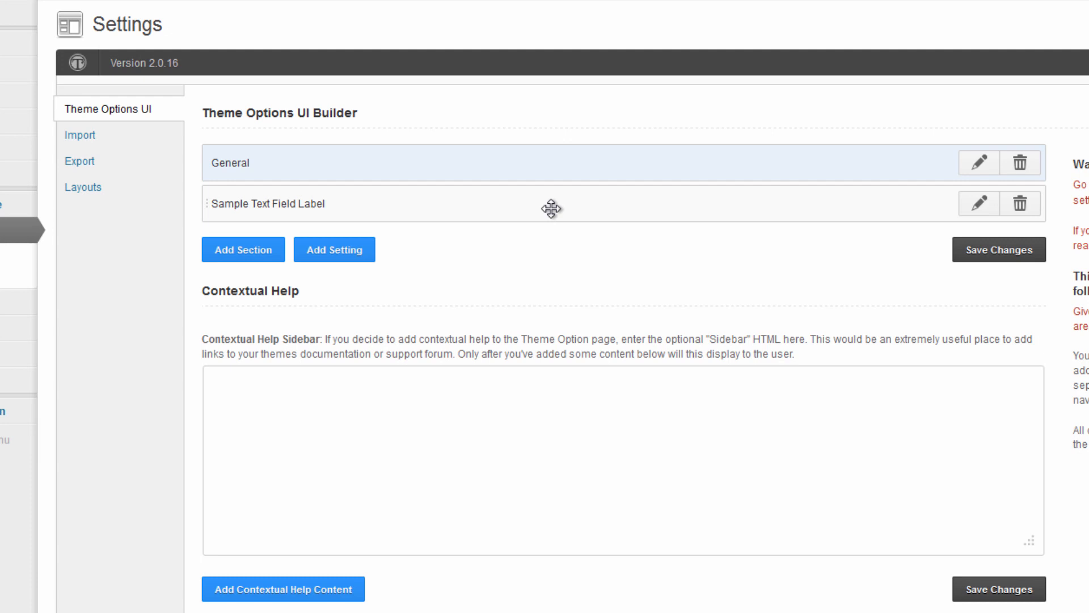
On OptionTree's Import tab, bring up the media upload dialog for the Settings XML field.
left_click(83, 141)
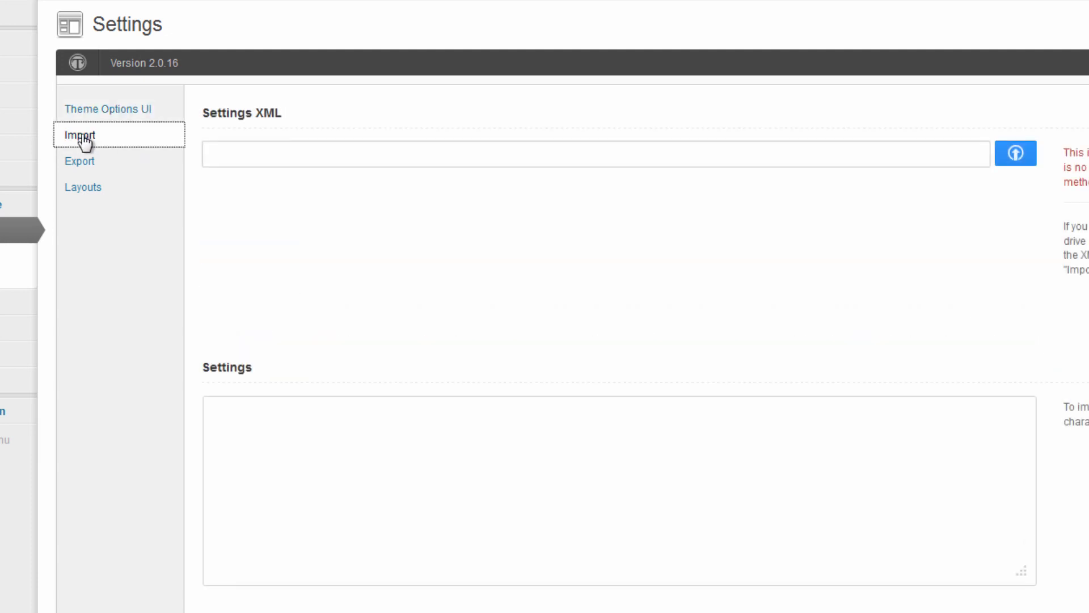
left_click(1001, 166)
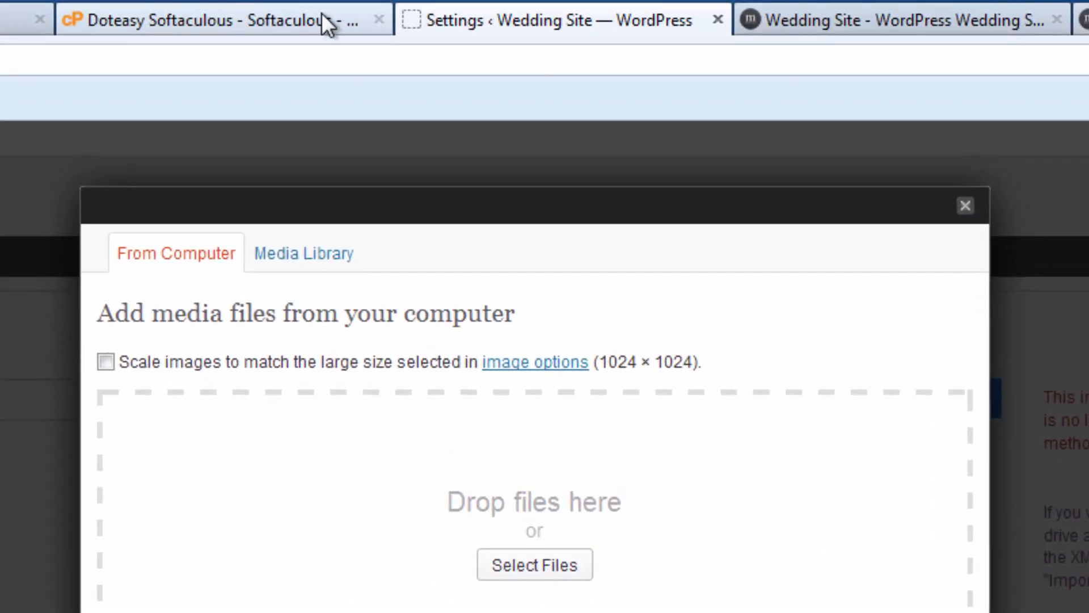
Open the cPanel File Manager and browse into wp-content/themes/mono.
left_click(318, 18)
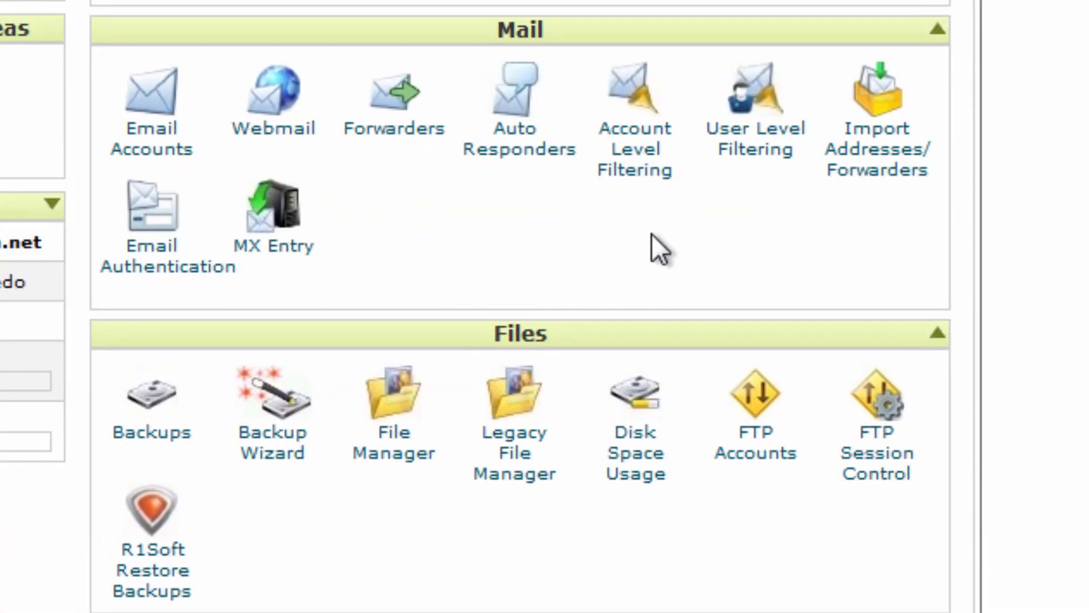
left_click(405, 448)
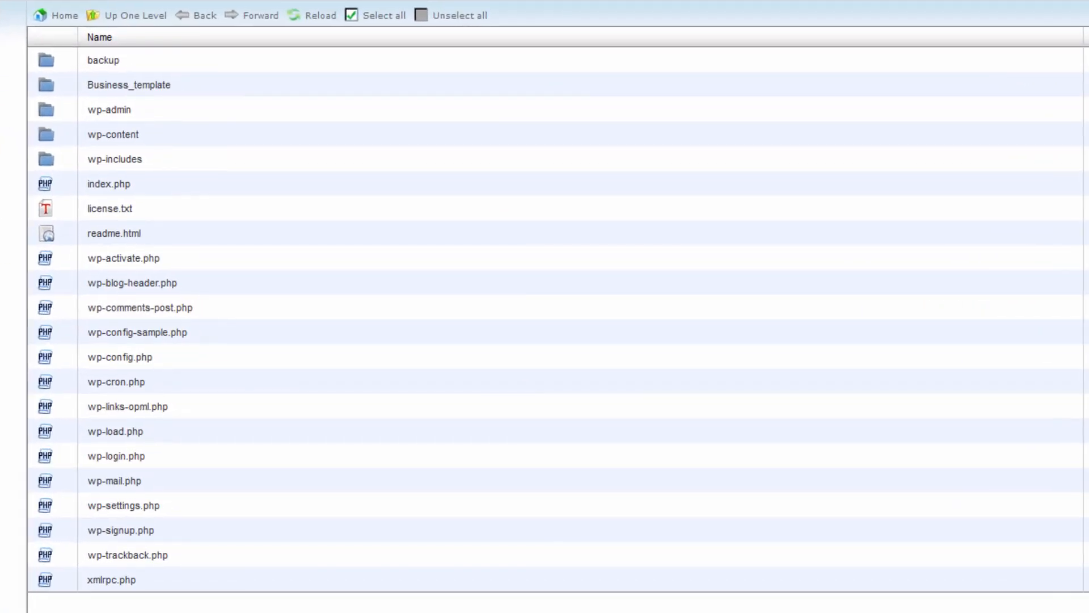
left_click(125, 134)
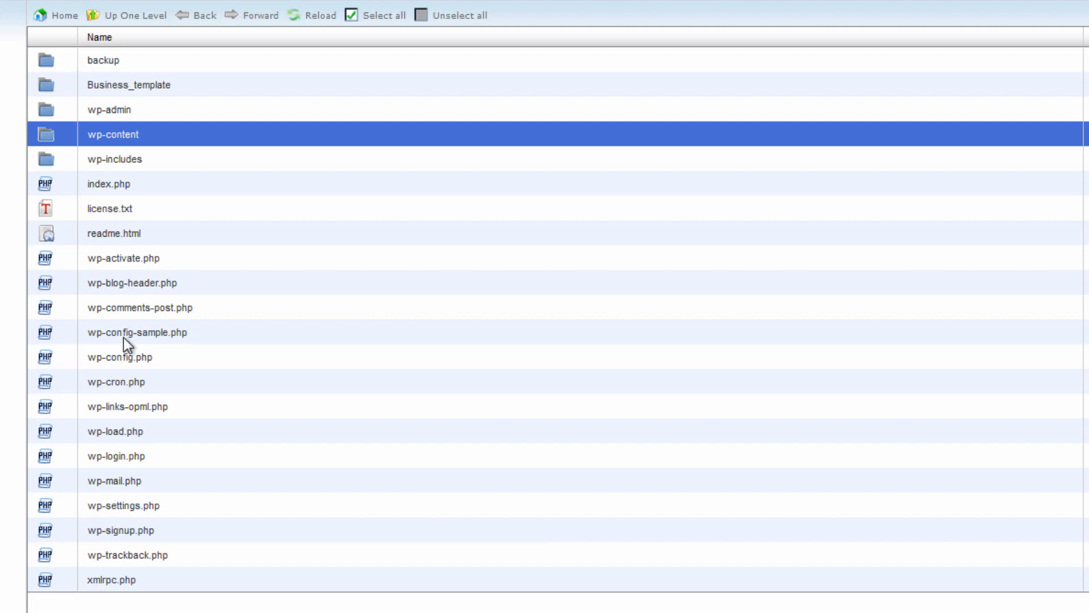
double_click(73, 135)
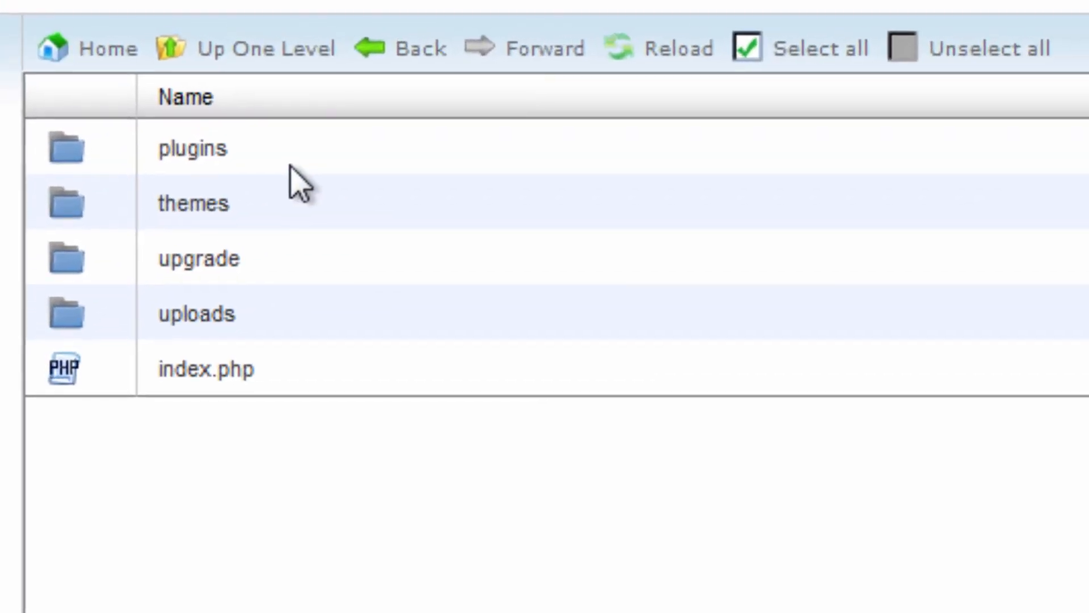
double_click(136, 205)
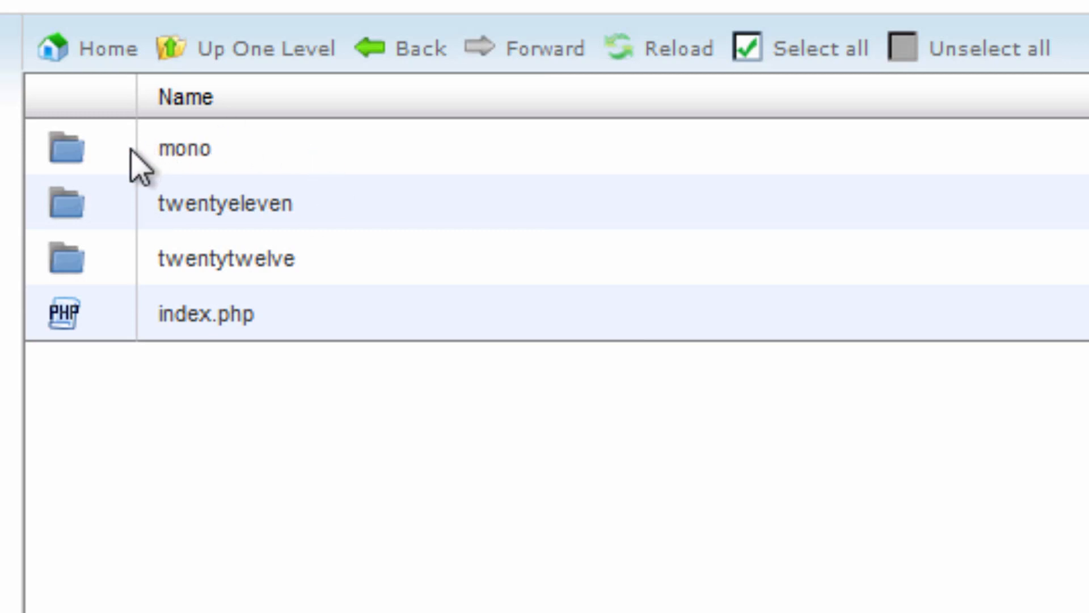
double_click(131, 150)
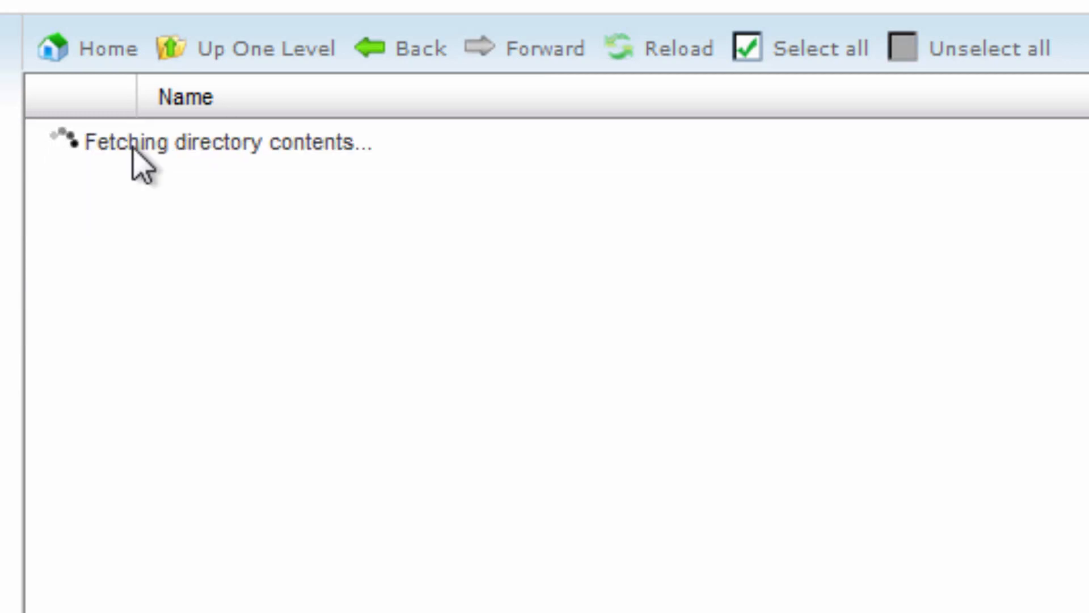
Download theme-options.xml from the option-tree folder and save it to the computer.
left_click(248, 440)
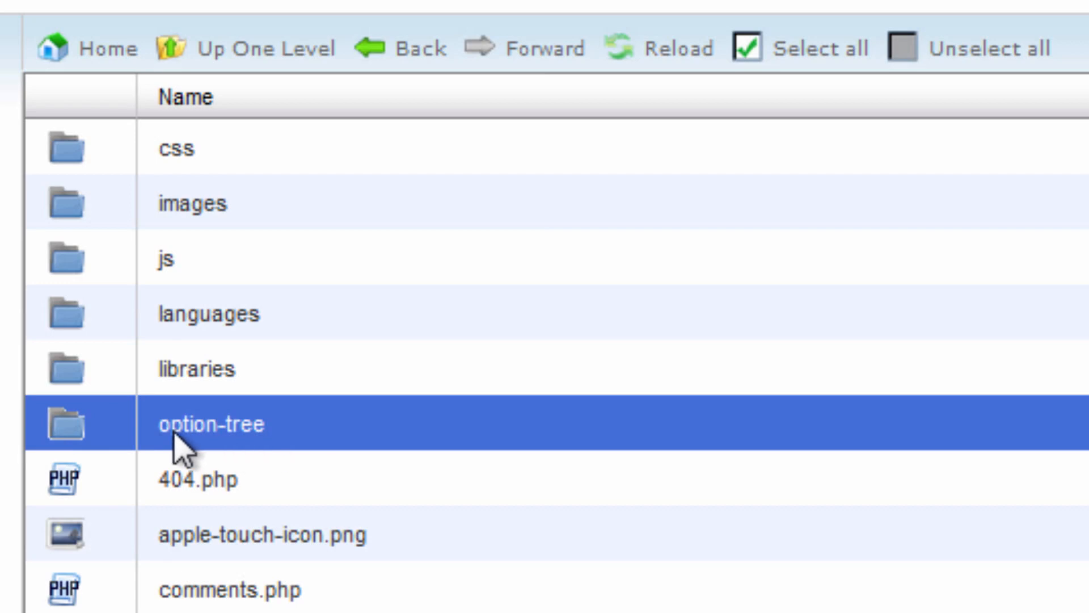
double_click(111, 440)
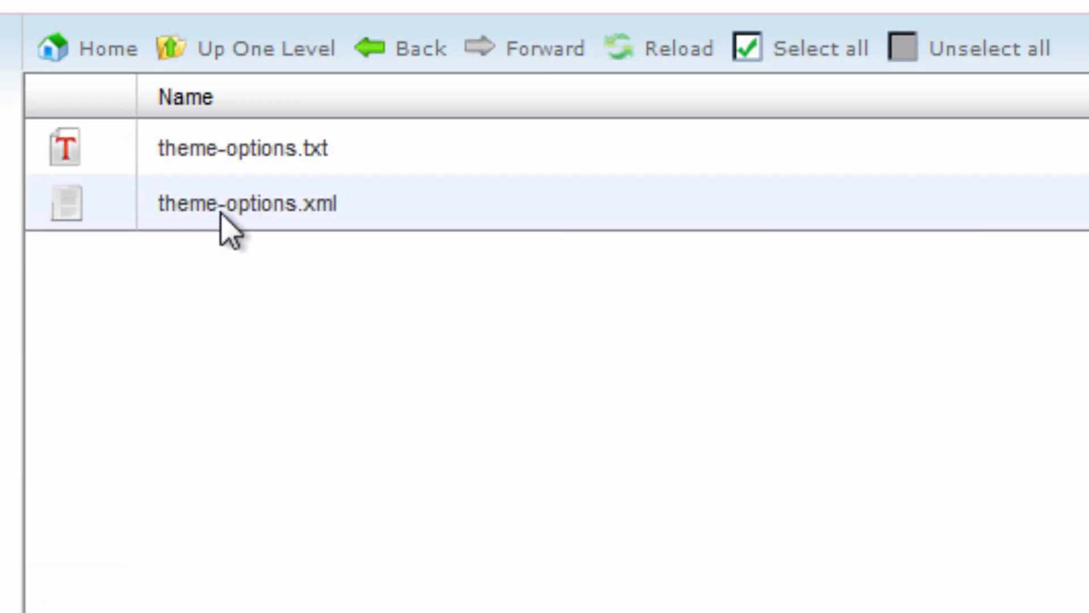
left_click(224, 228)
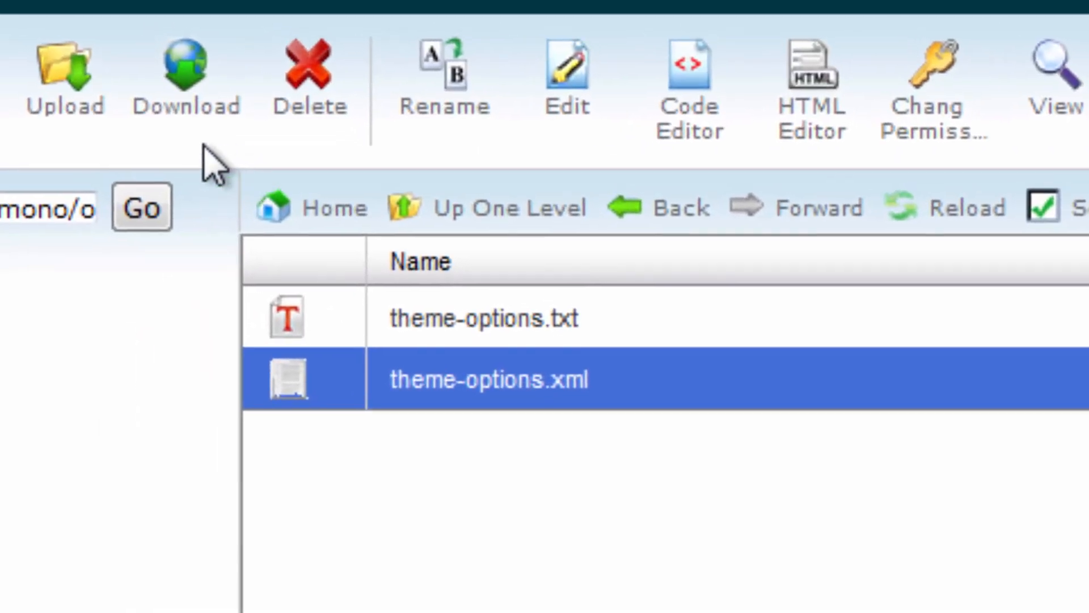
left_click(189, 109)
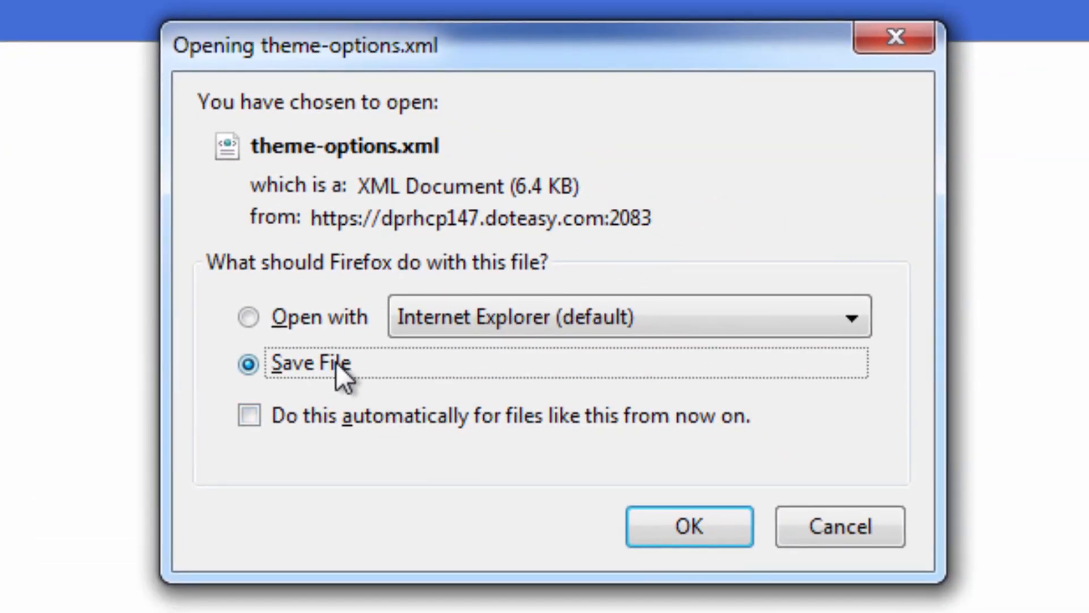
left_click(663, 525)
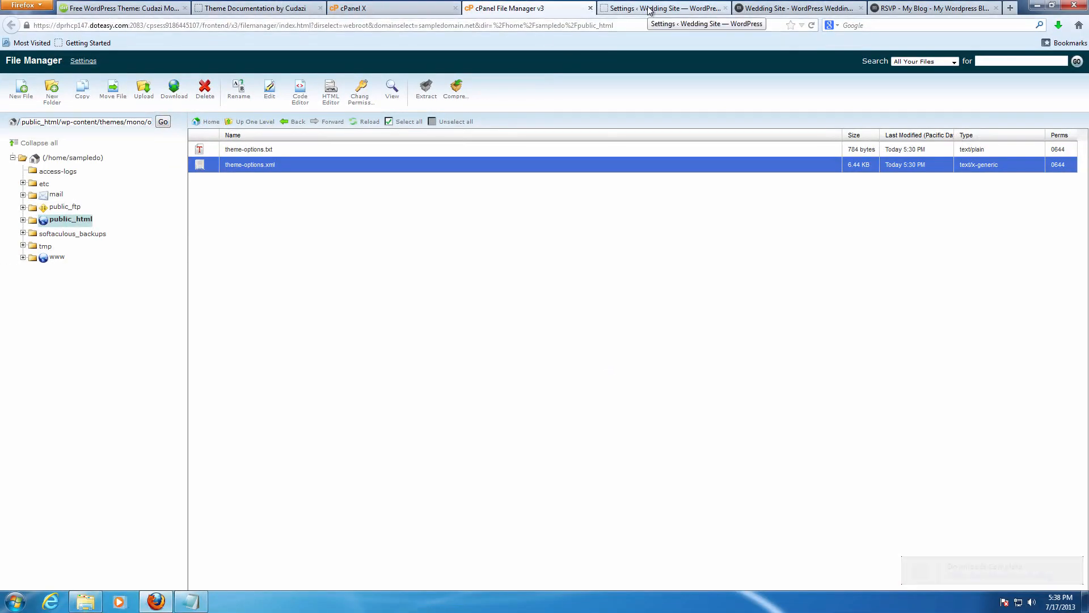
Upload theme-options.xml from the Downloads folder into the WordPress media library.
left_click(714, 4)
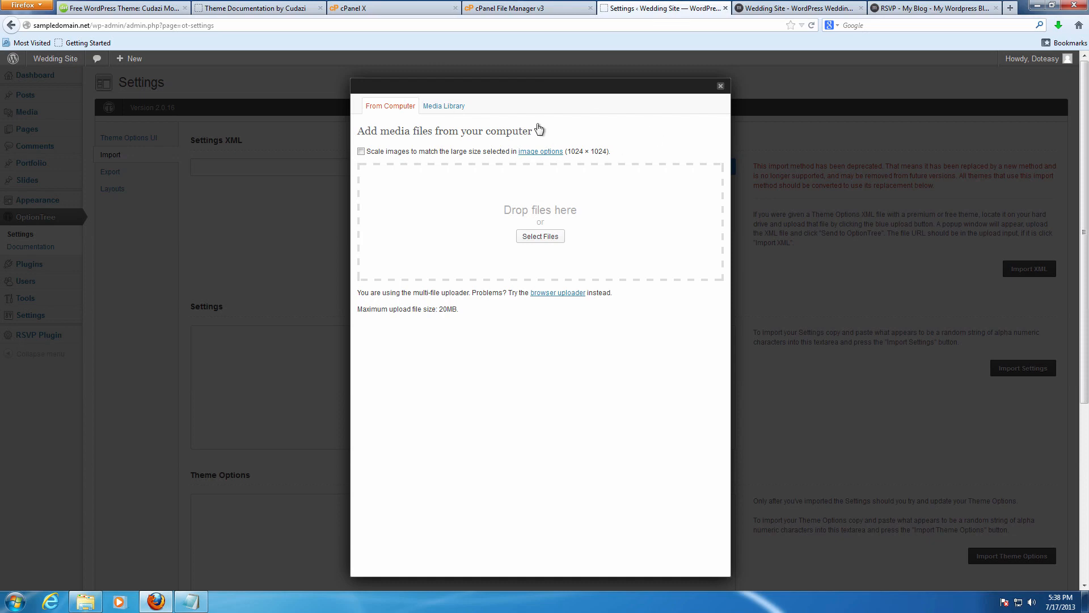
left_click(529, 223)
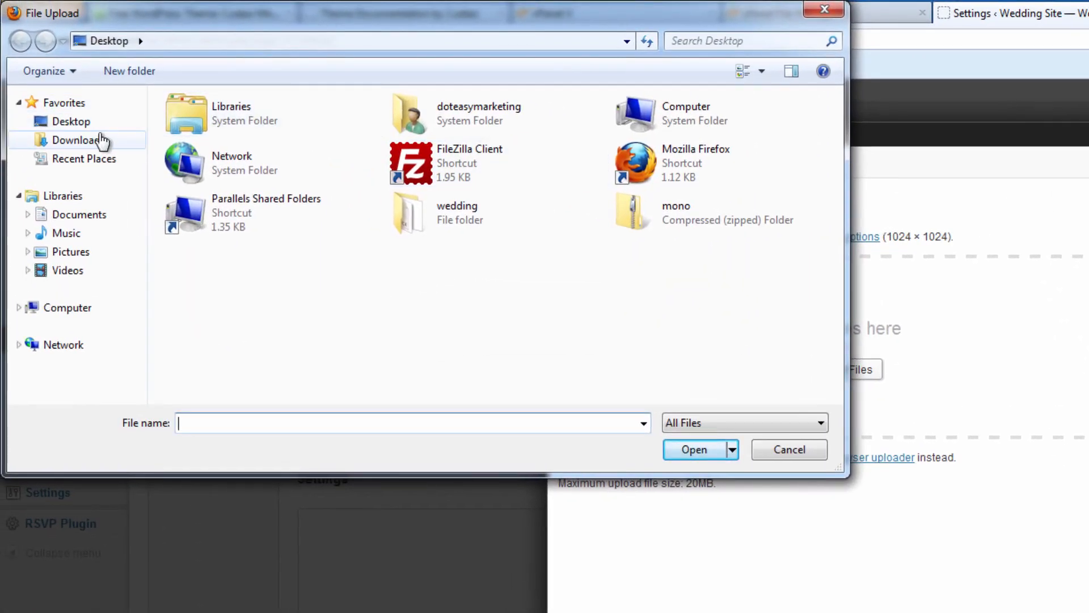
left_click(81, 133)
left_click_drag(836, 163, 837, 353)
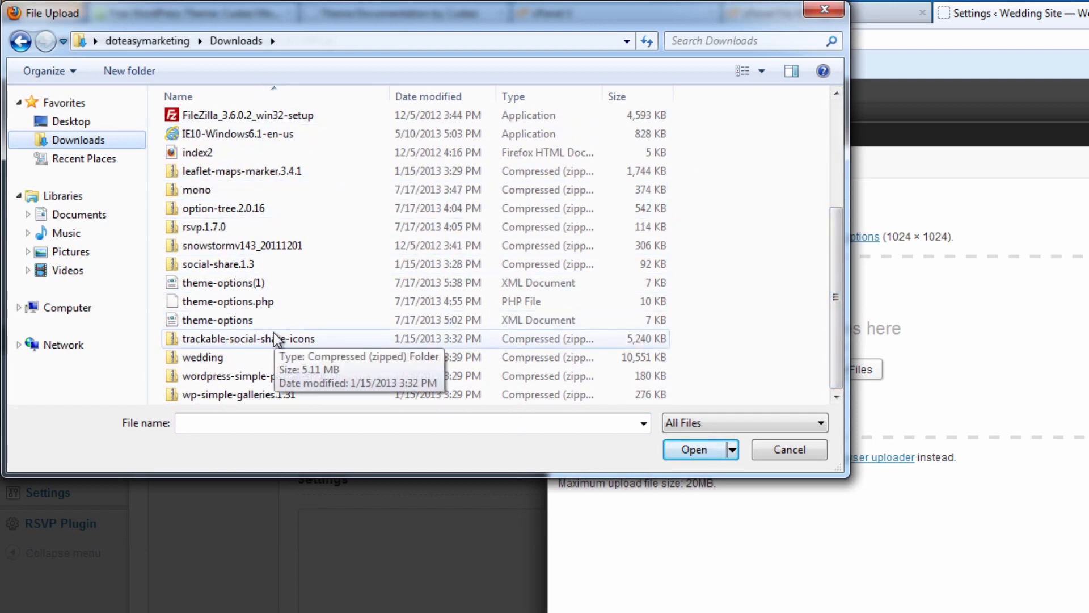
left_click(257, 318)
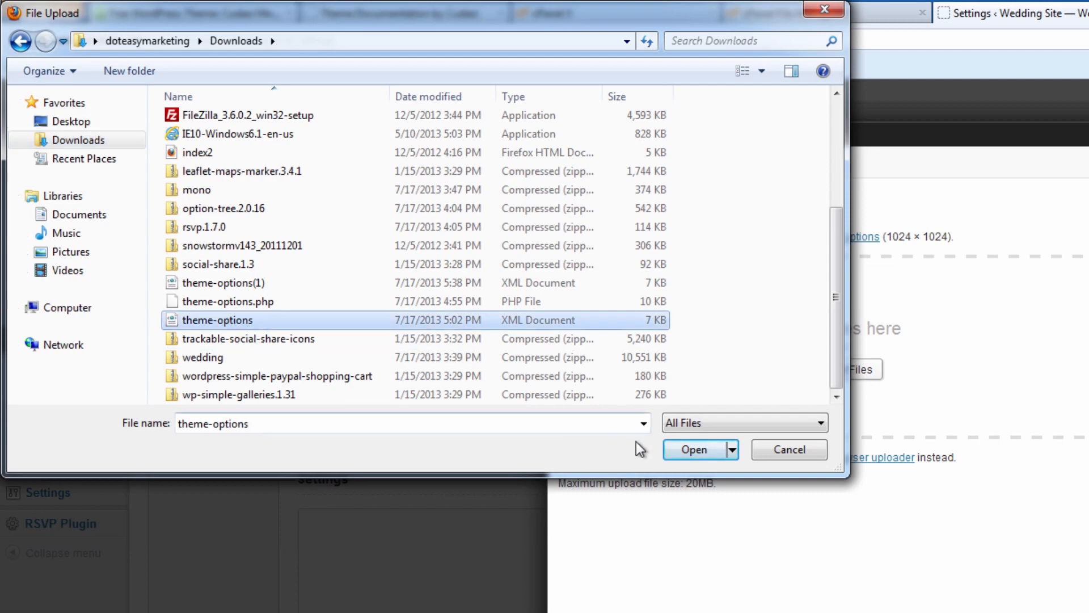
left_click(703, 451)
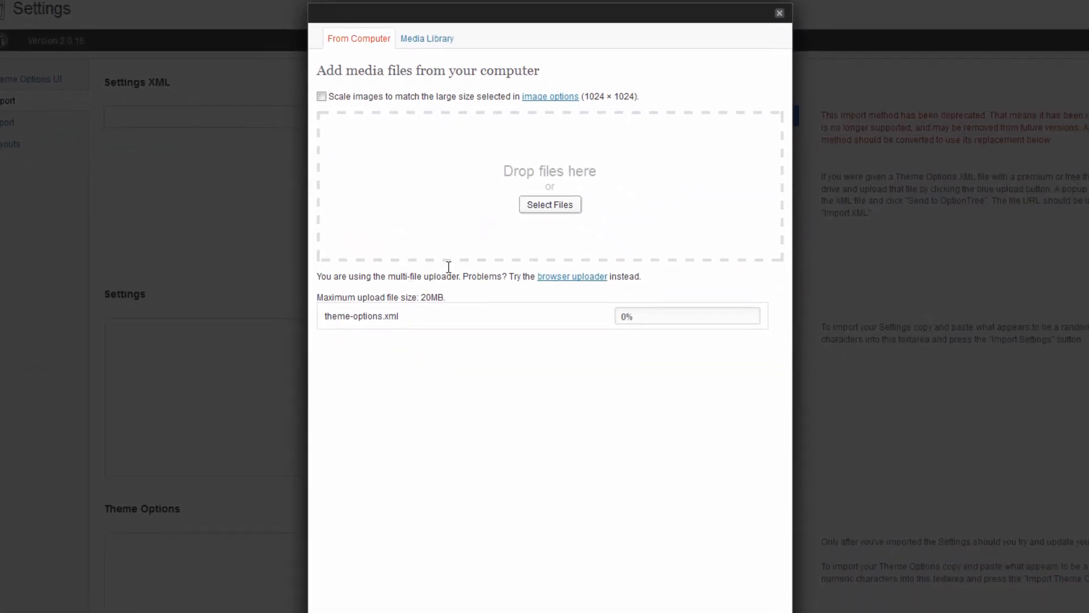
scroll(443, 222, "down", 1)
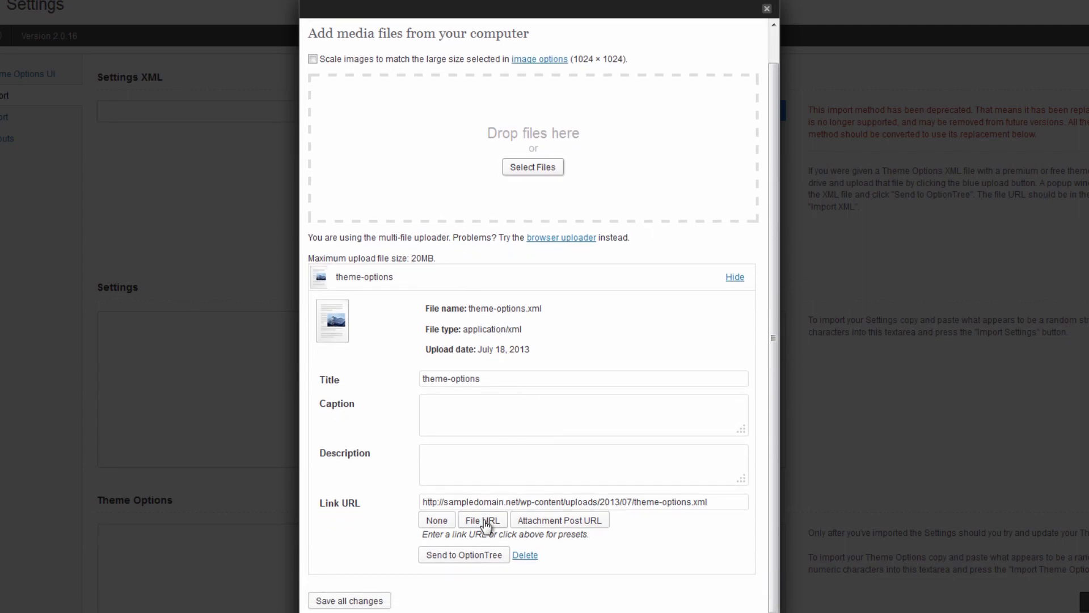
Import the uploaded theme-options.xml URL as the Settings XML, getting 'Settings Imported.'.
left_click(471, 556)
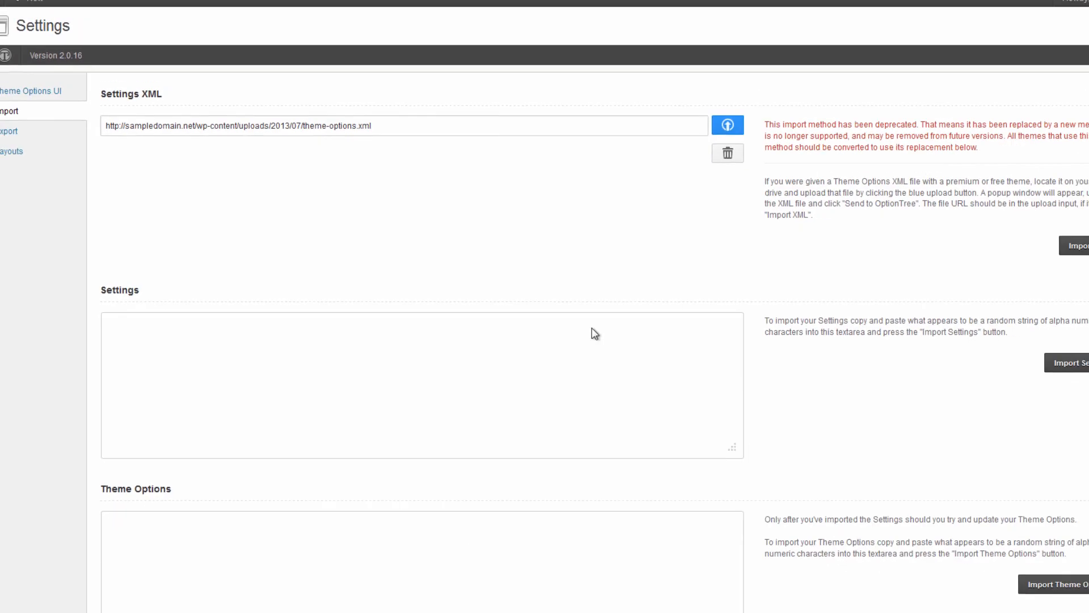
left_click_drag(108, 135, 404, 124)
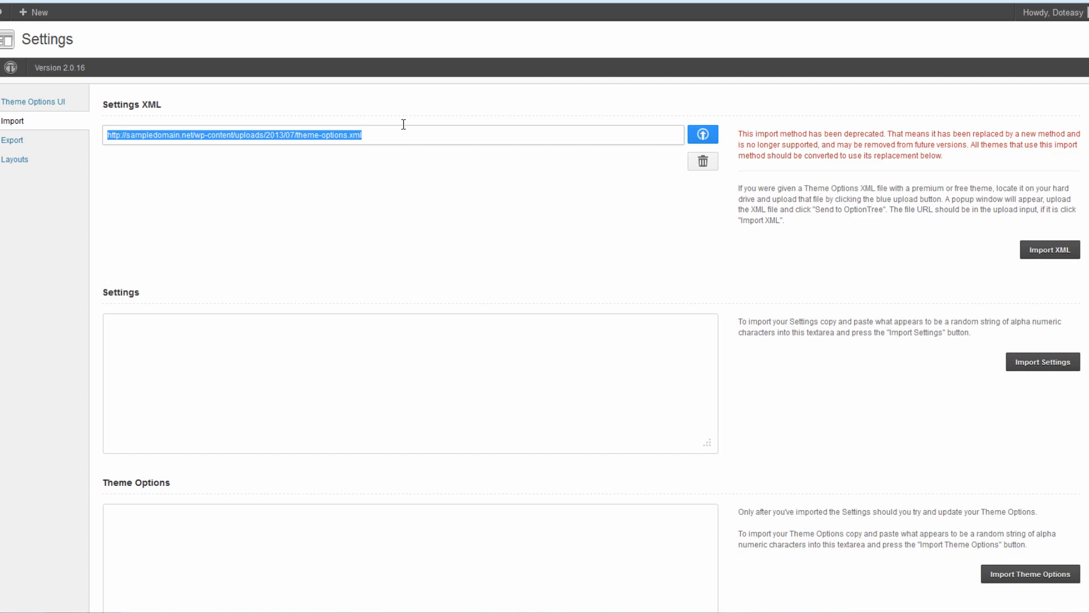
left_click(690, 189)
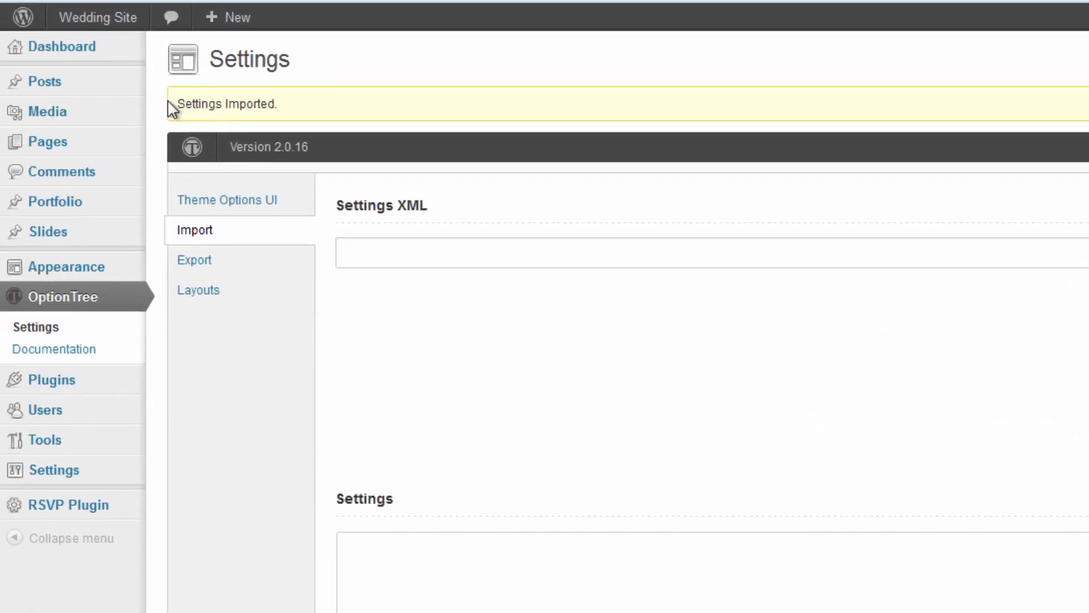
left_click_drag(24, 71, 362, 82)
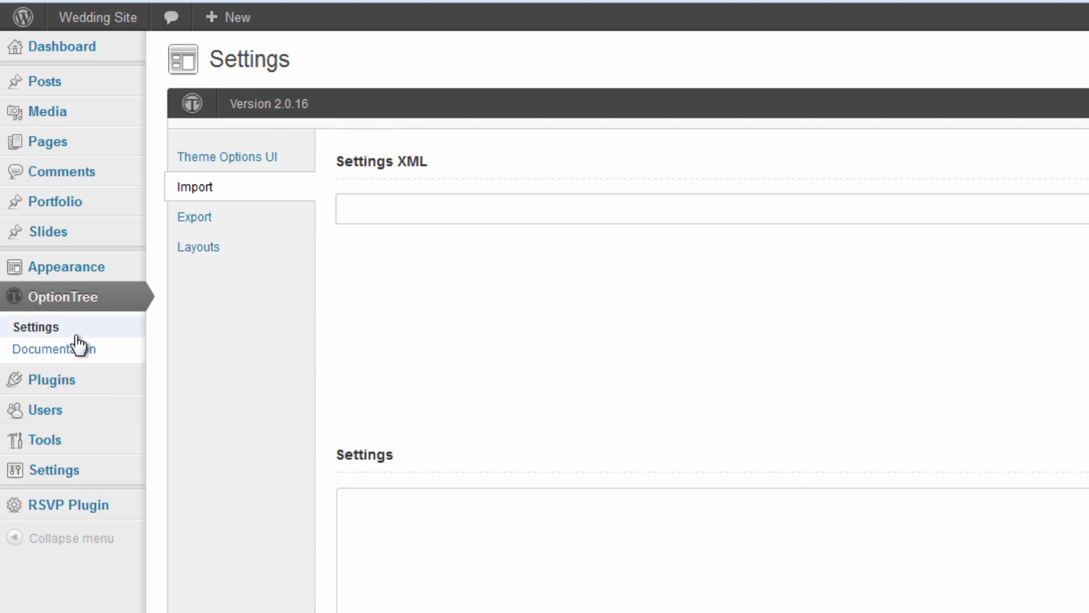
Review the imported sections in the Theme Options UI builder list.
left_click(251, 168)
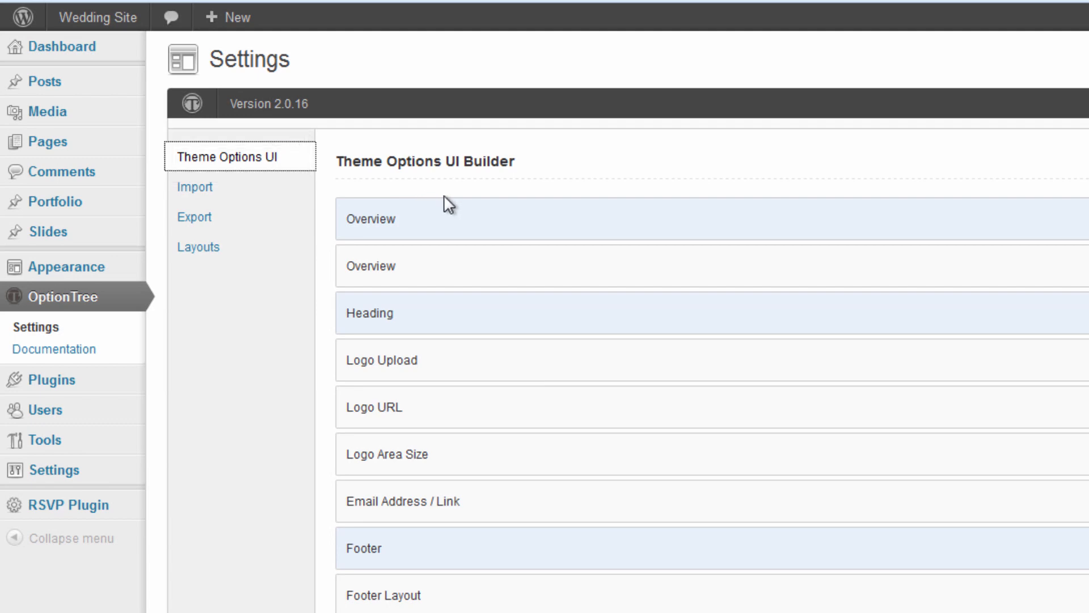
scroll(448, 227, "down", 10)
scroll(451, 227, "up", 10)
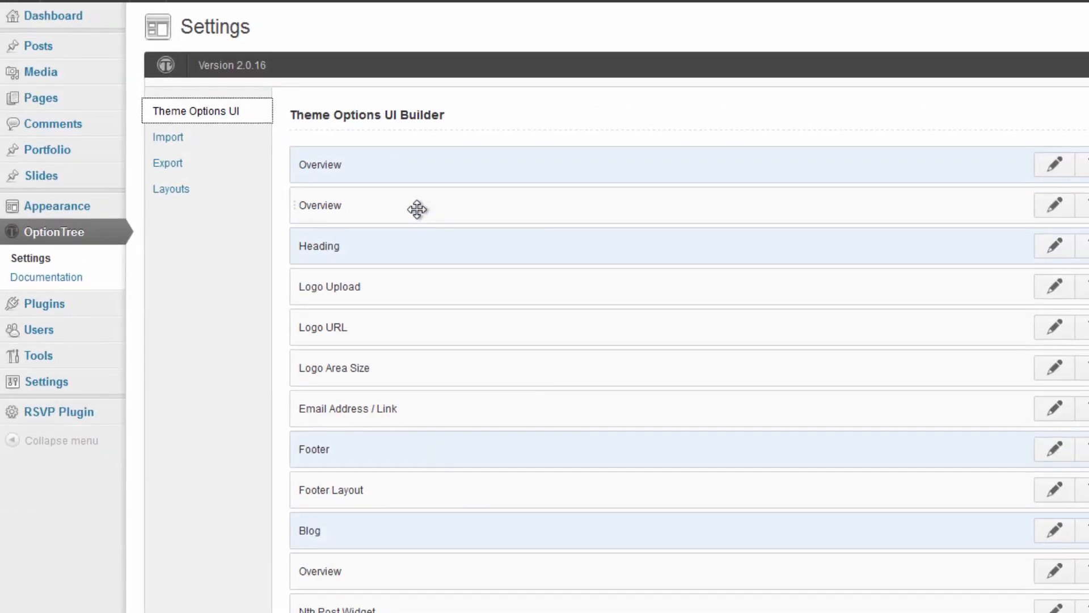
Open Appearance > Theme Options and browse Heading, Footer, Blog, Colors and Portfolio sections.
mouse_move(22, 316)
mouse_move(62, 217)
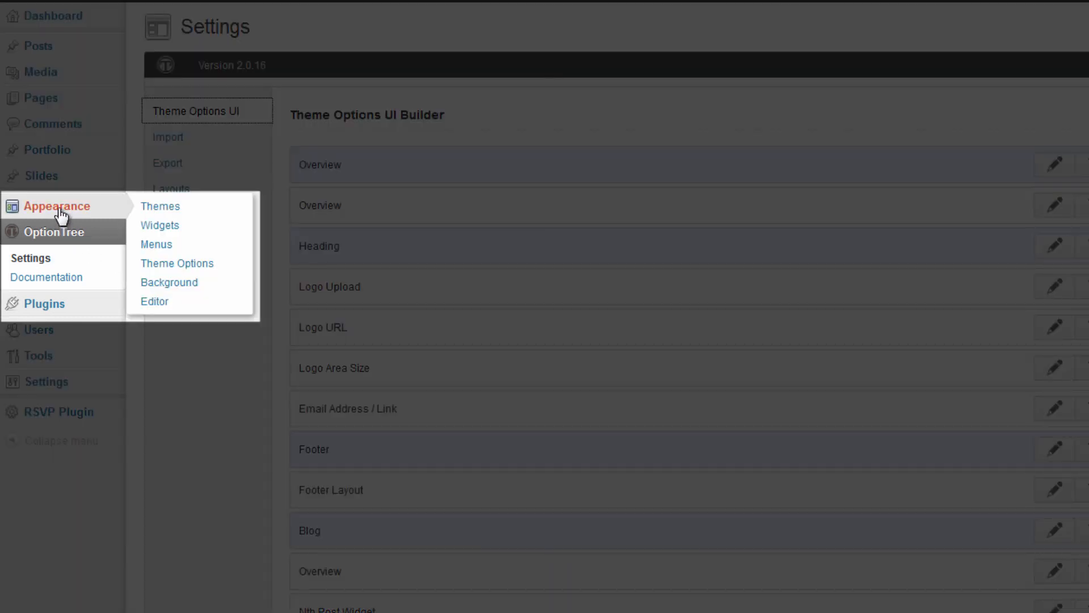
left_click(193, 266)
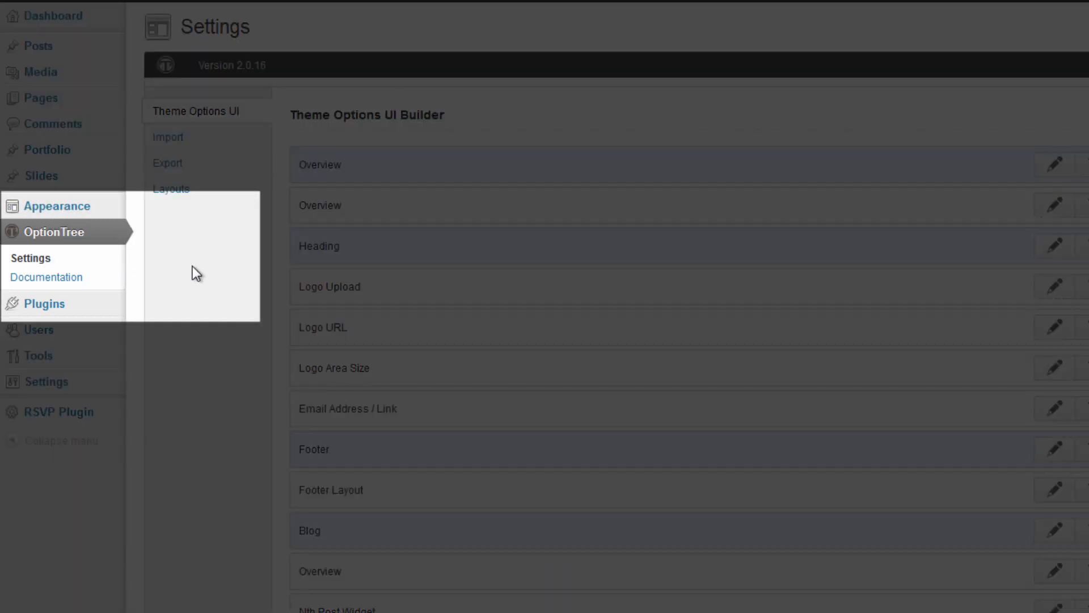
left_click(215, 173)
left_click(183, 199)
left_click(182, 223)
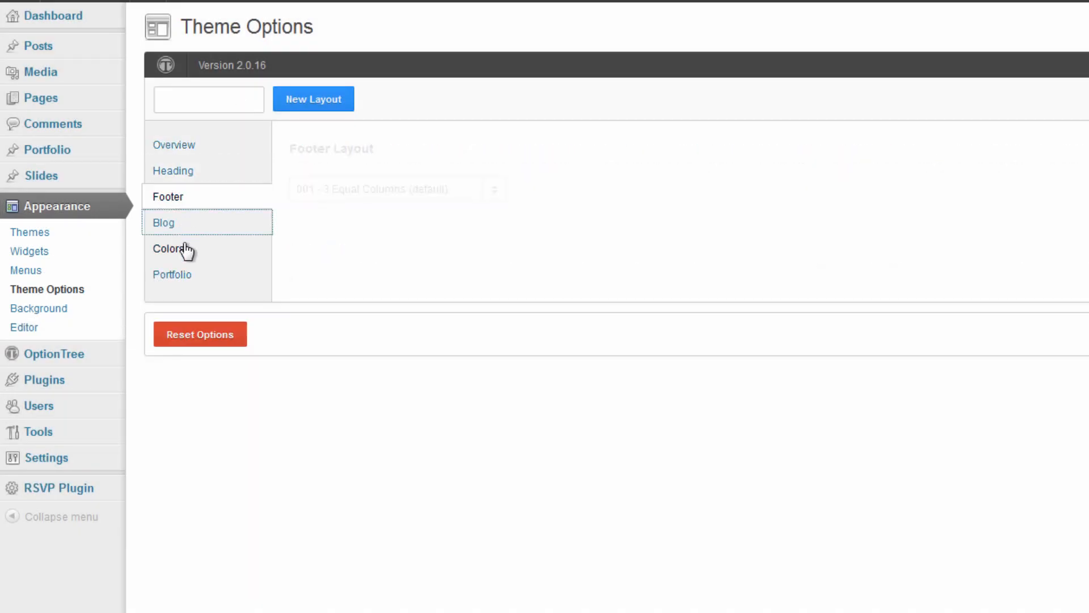
left_click(185, 249)
left_click(185, 275)
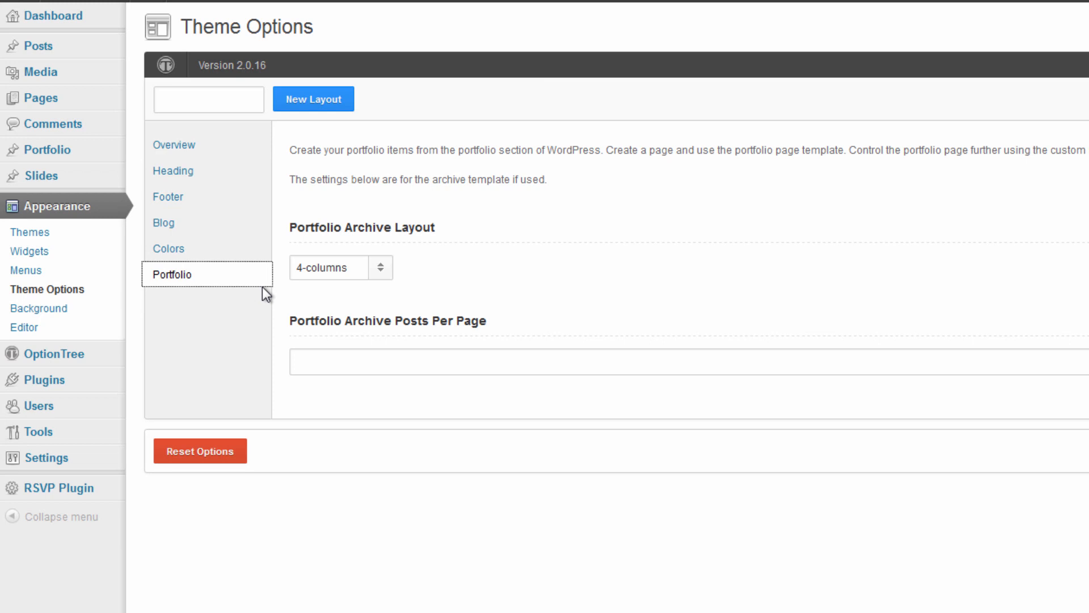
Open General Settings and review the tagline, WordPress and site addresses, and admin e-mail.
mouse_move(67, 462)
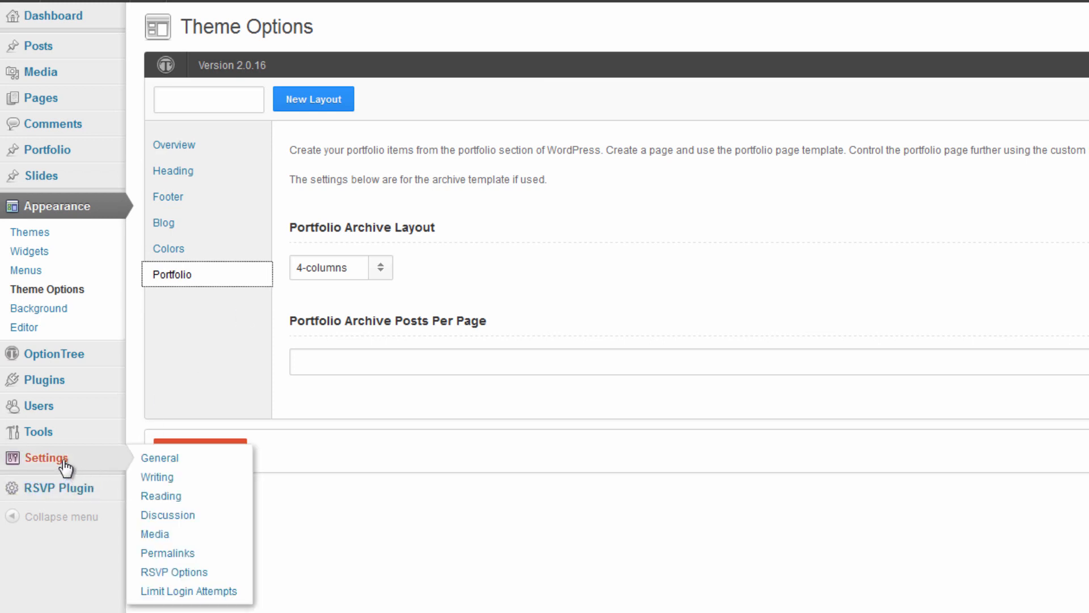
left_click(149, 459)
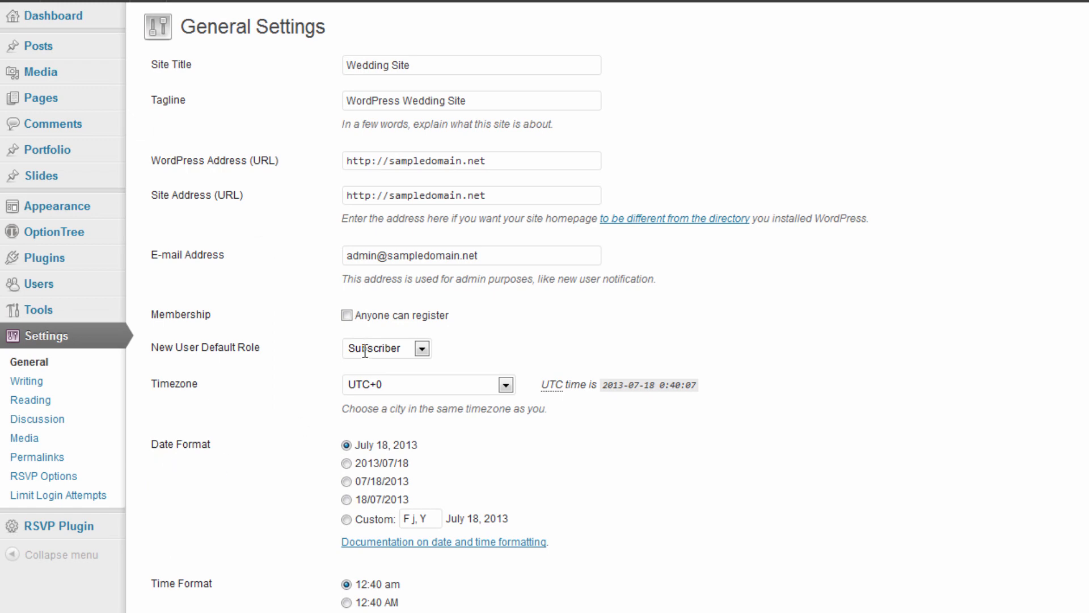
left_click_drag(155, 64, 301, 100)
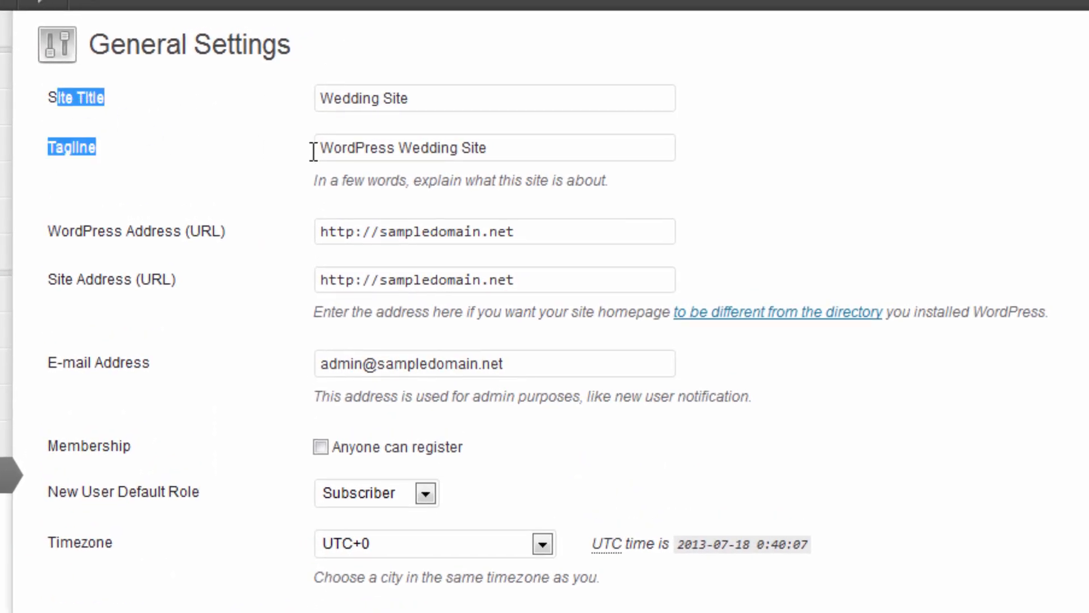
left_click(628, 155)
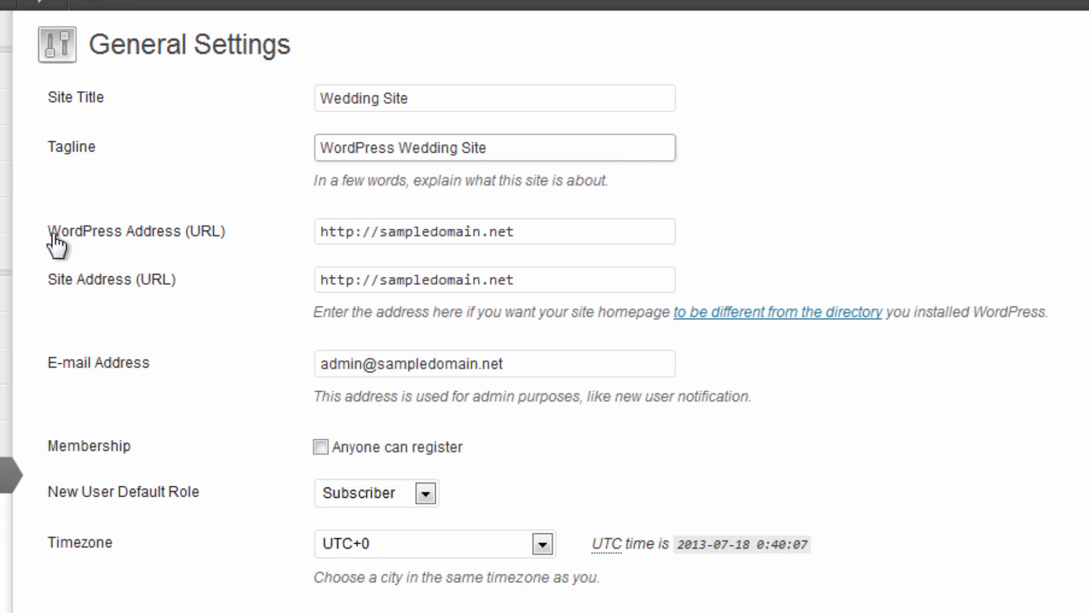
left_click_drag(605, 228, 248, 222)
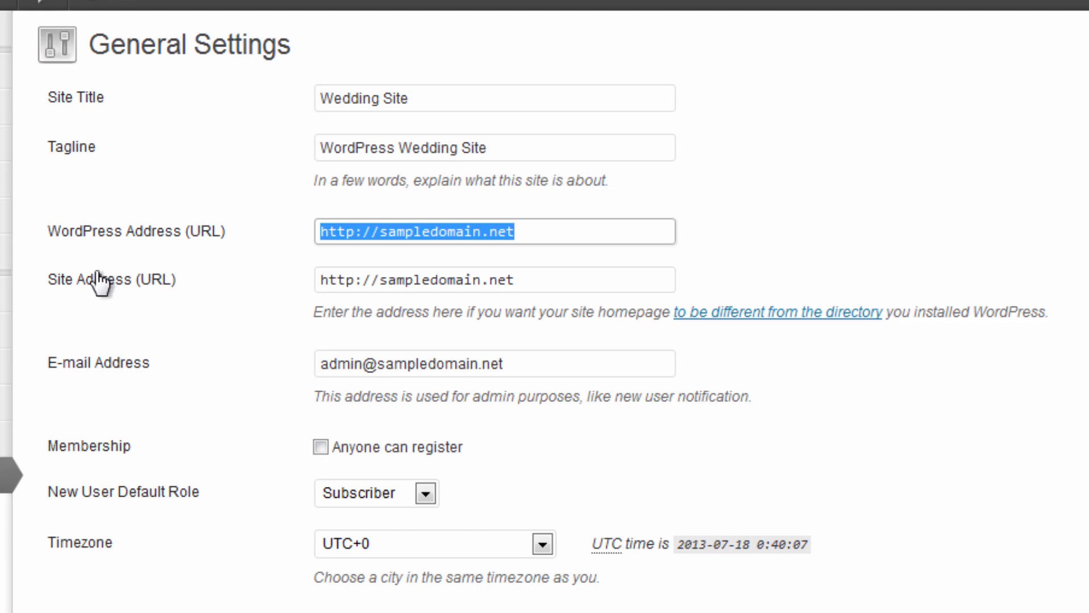
left_click(581, 267)
left_click_drag(609, 281, 122, 278)
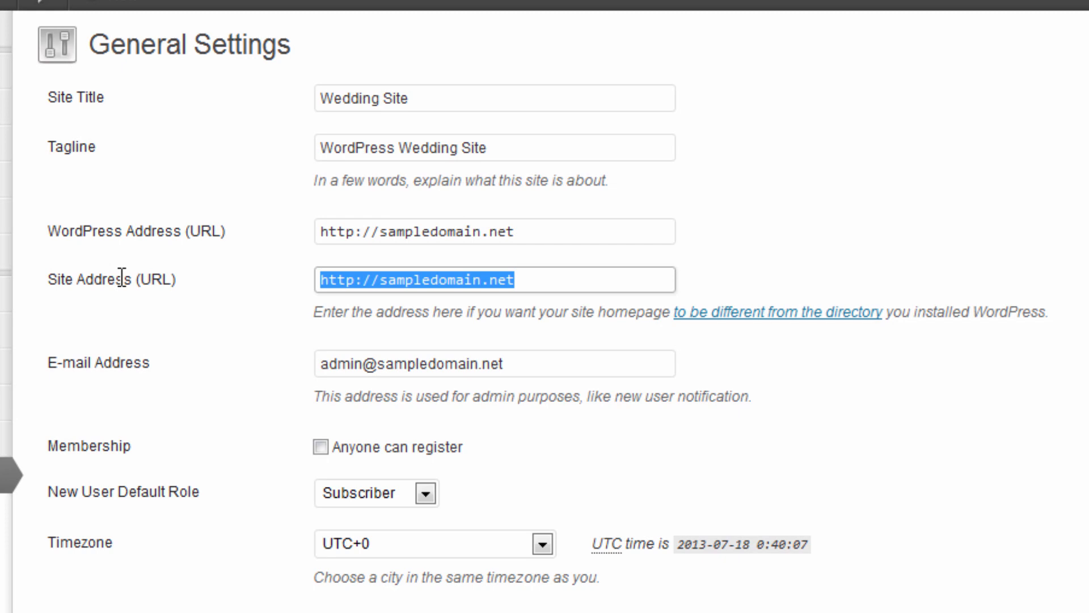
left_click(639, 384)
left_click_drag(642, 371, 356, 363)
left_click(590, 368)
left_click(827, 395)
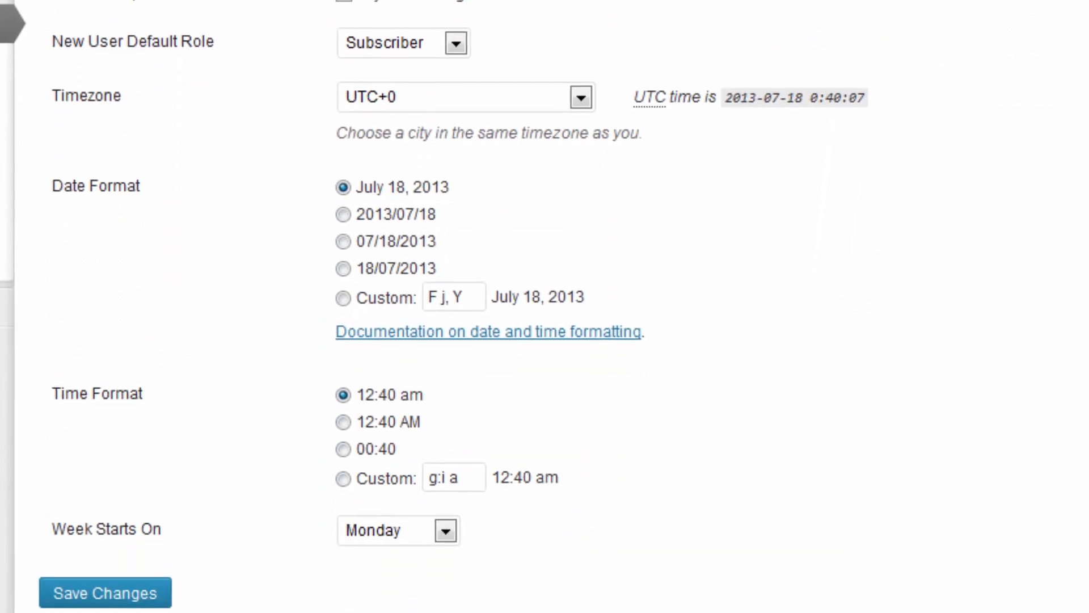
Set the timezone to UTC-8 and save the general settings.
left_click(383, 93)
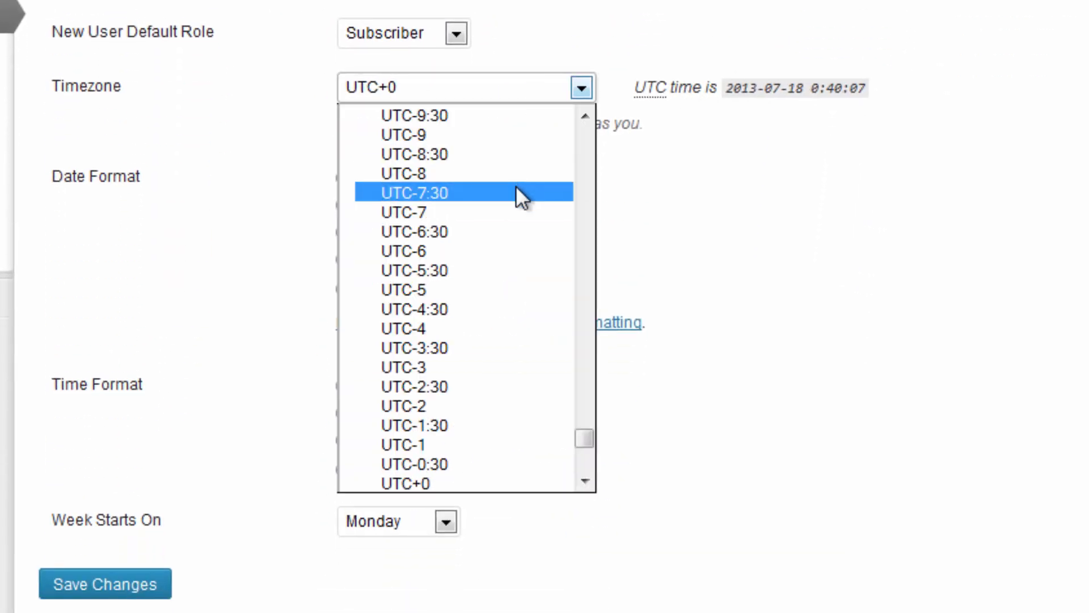
left_click(500, 173)
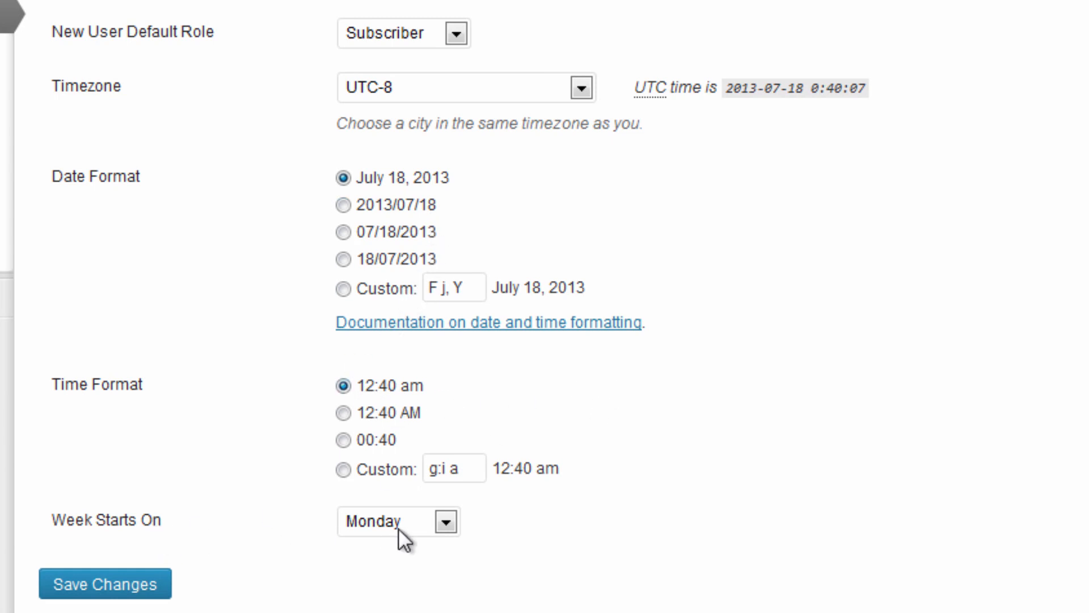
left_click(130, 585)
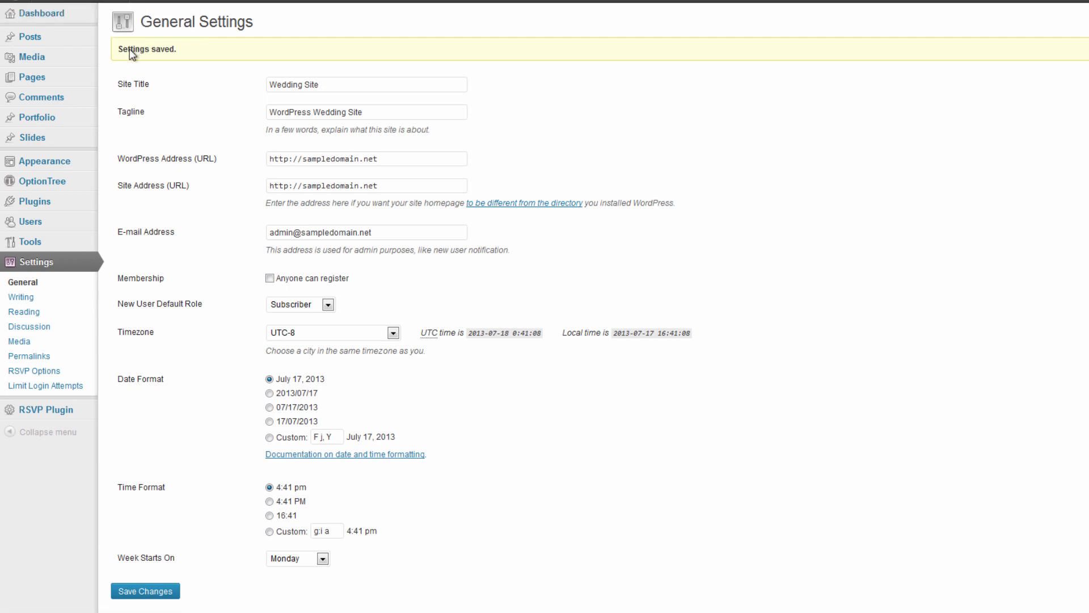
left_click_drag(128, 50, 488, 60)
left_click(451, 55)
mouse_move(54, 164)
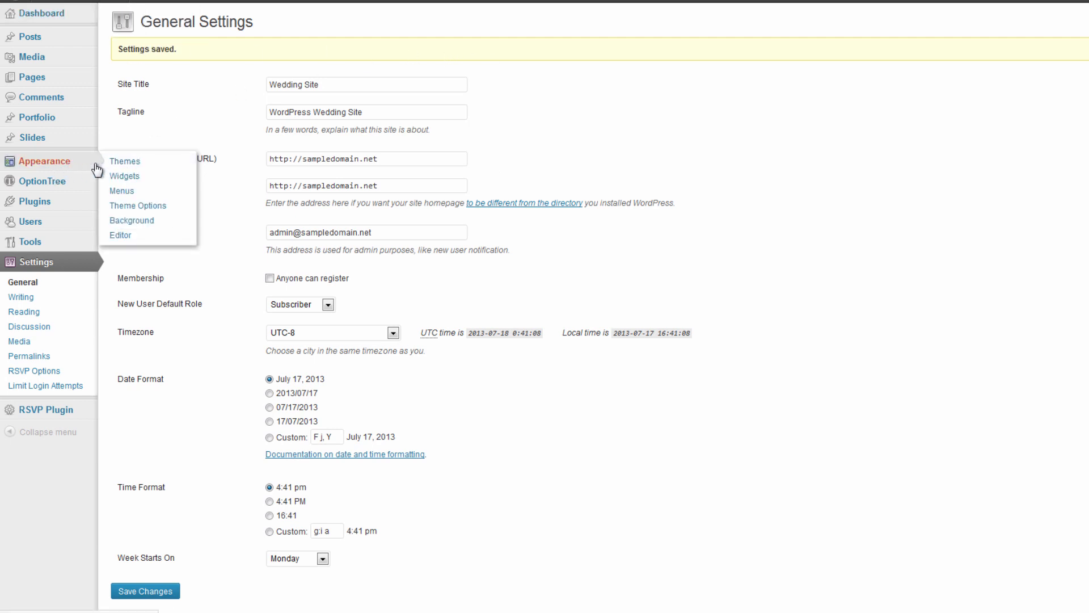
Open Theme Options at the Heading section containing the logo fields.
left_click(142, 210)
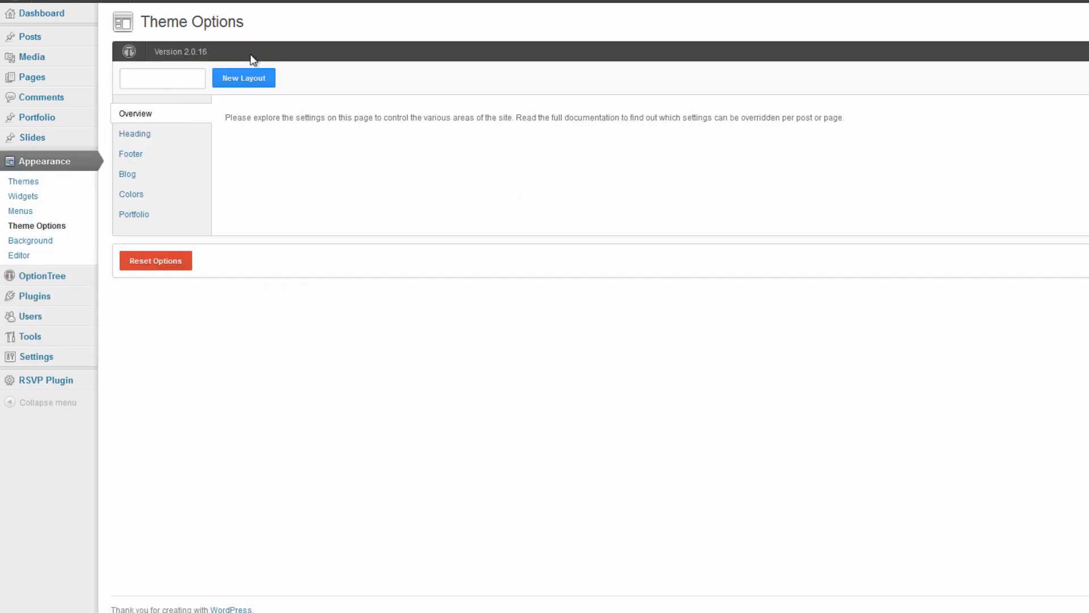
left_click(166, 134)
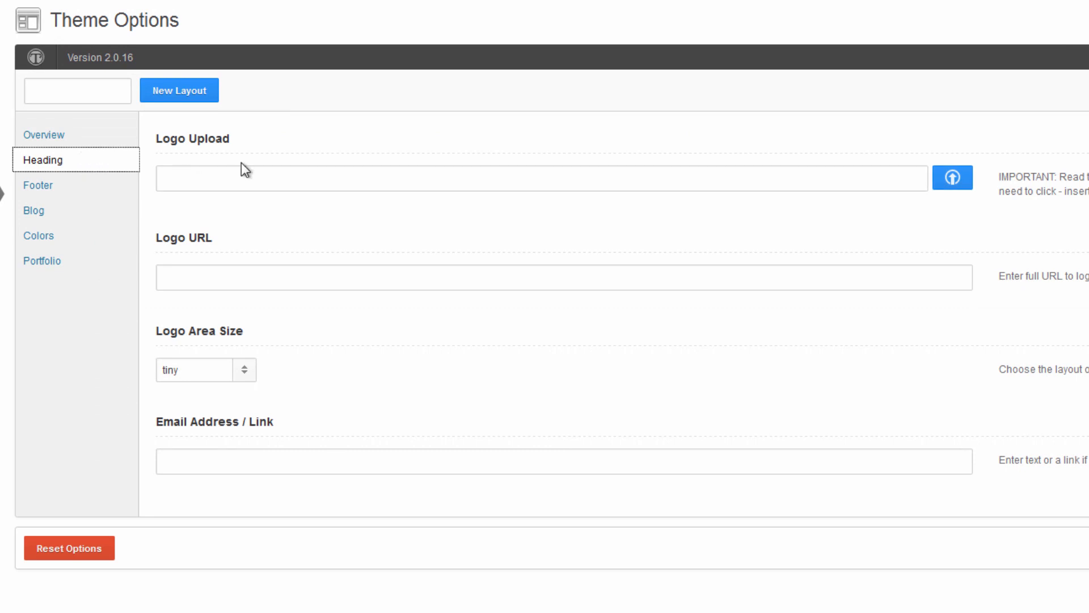
left_click(163, 140)
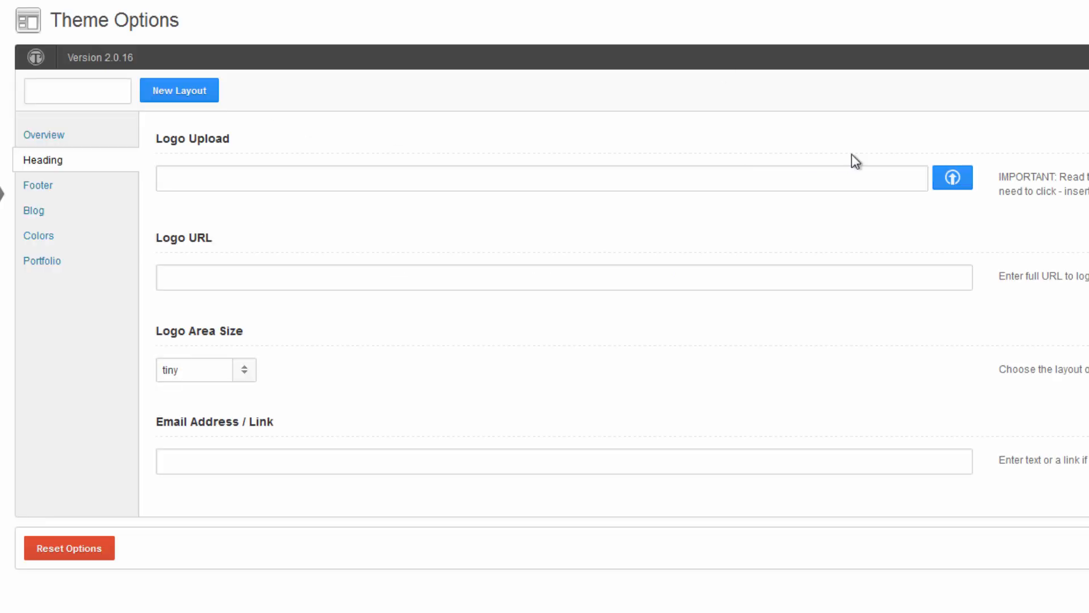
Upload logo2 from the desktop wedding folder's cropped images to the media library.
left_click(952, 178)
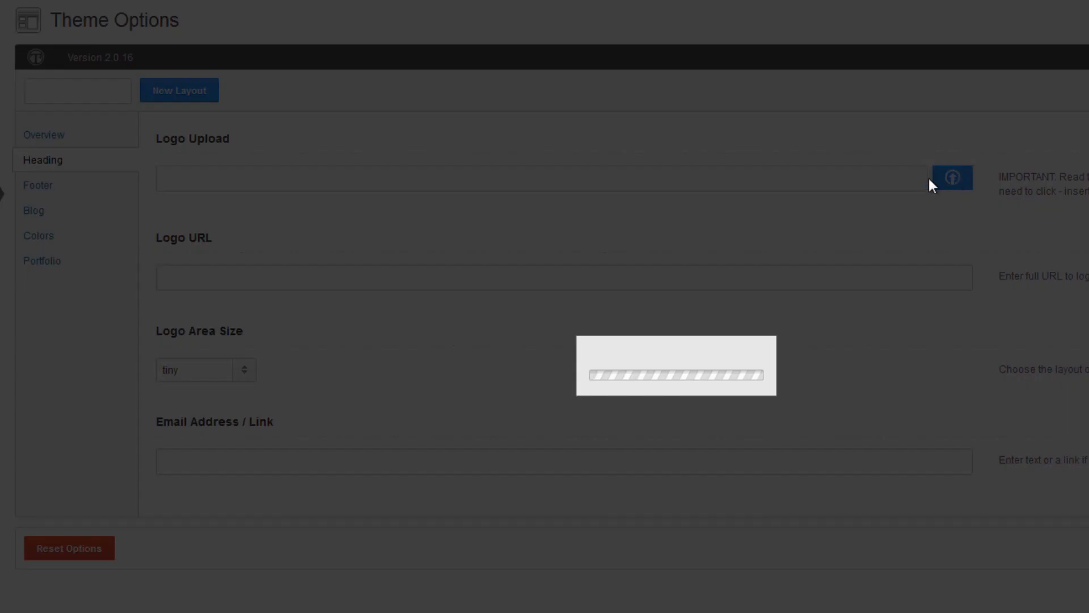
left_click(693, 250)
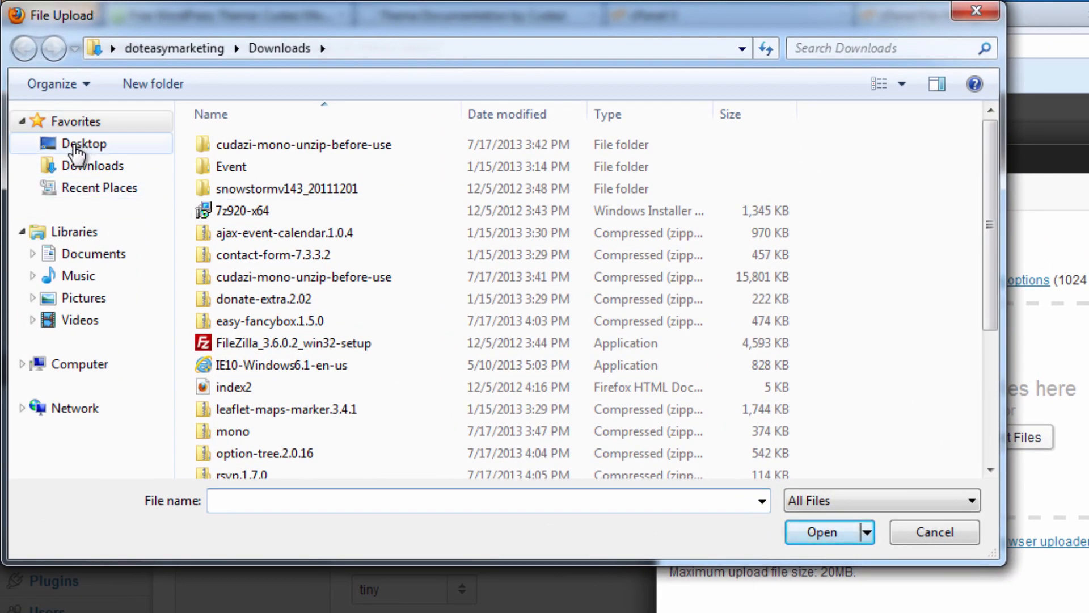
left_click(46, 134)
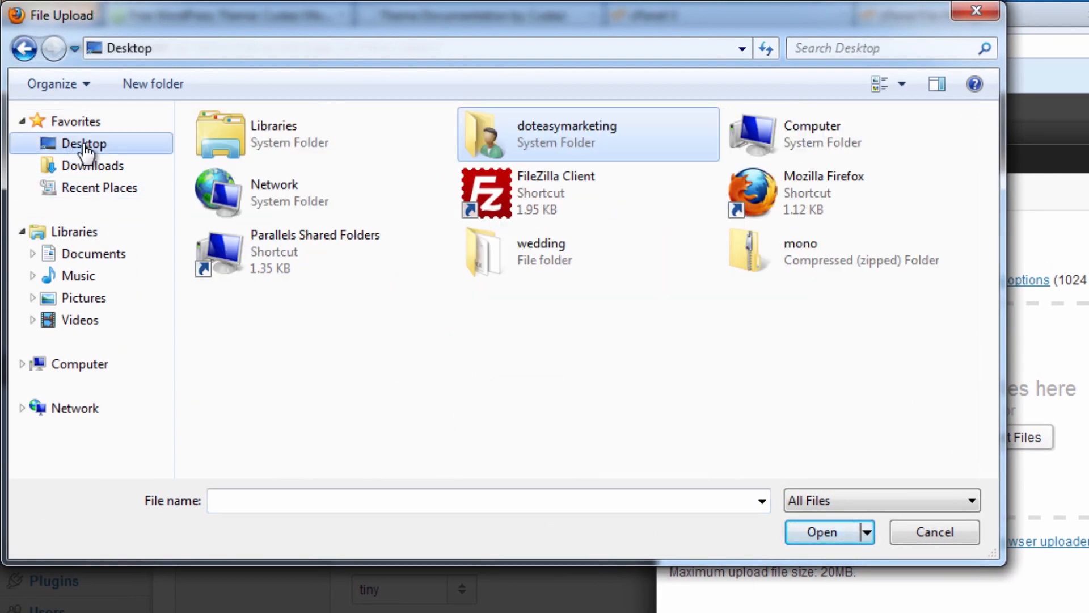
double_click(584, 246)
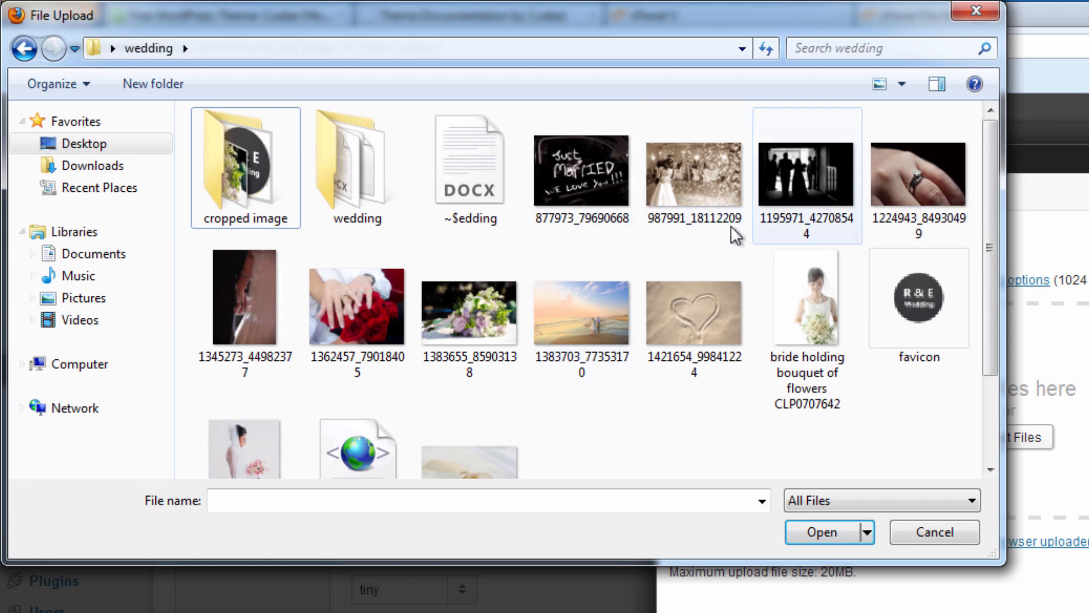
left_click(885, 278)
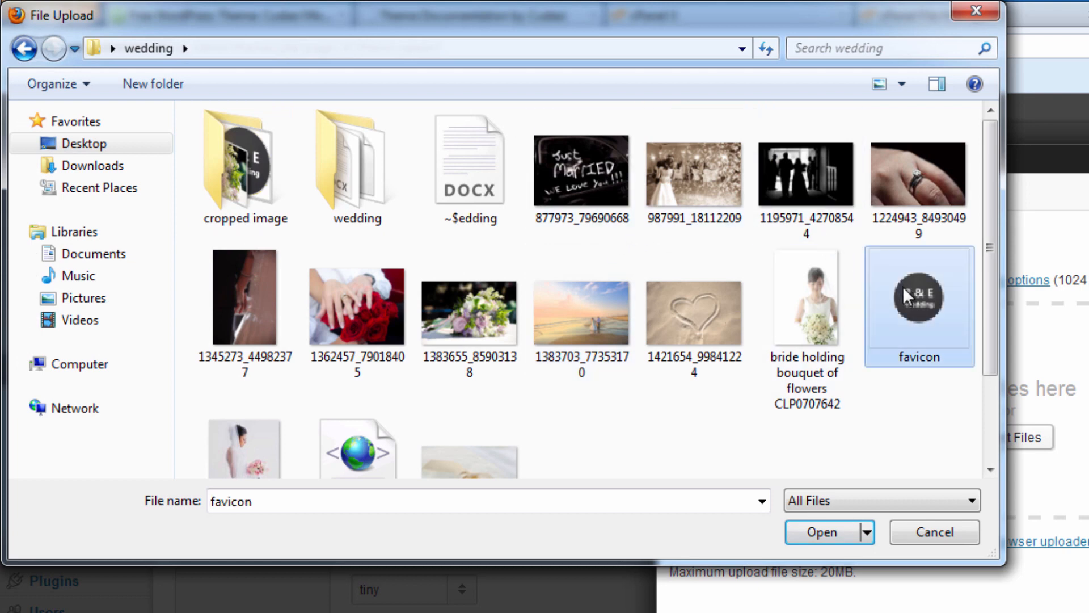
double_click(217, 155)
left_click(725, 179)
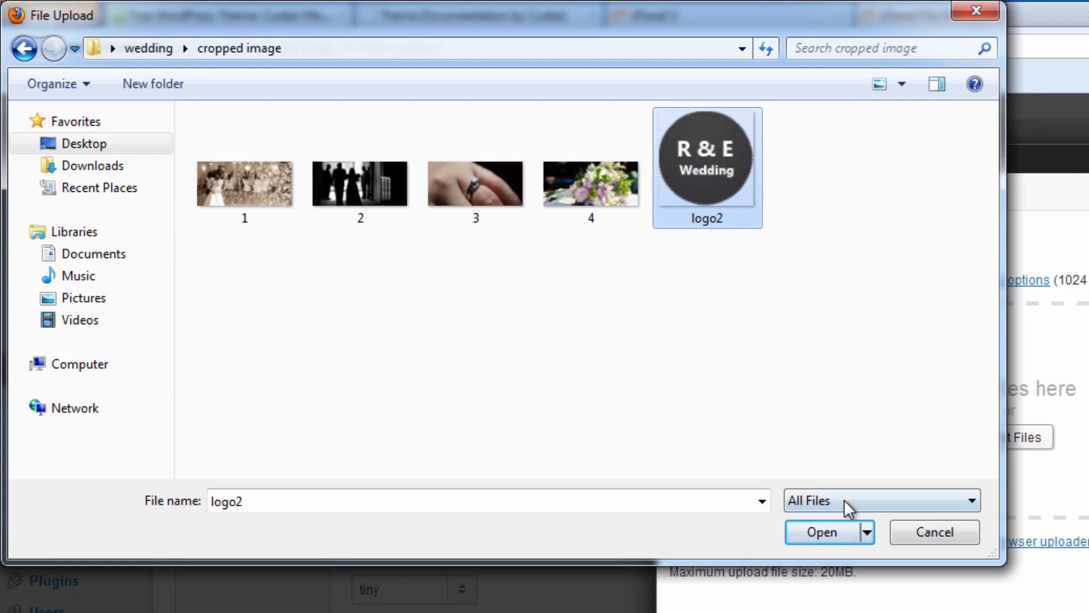
left_click(829, 527)
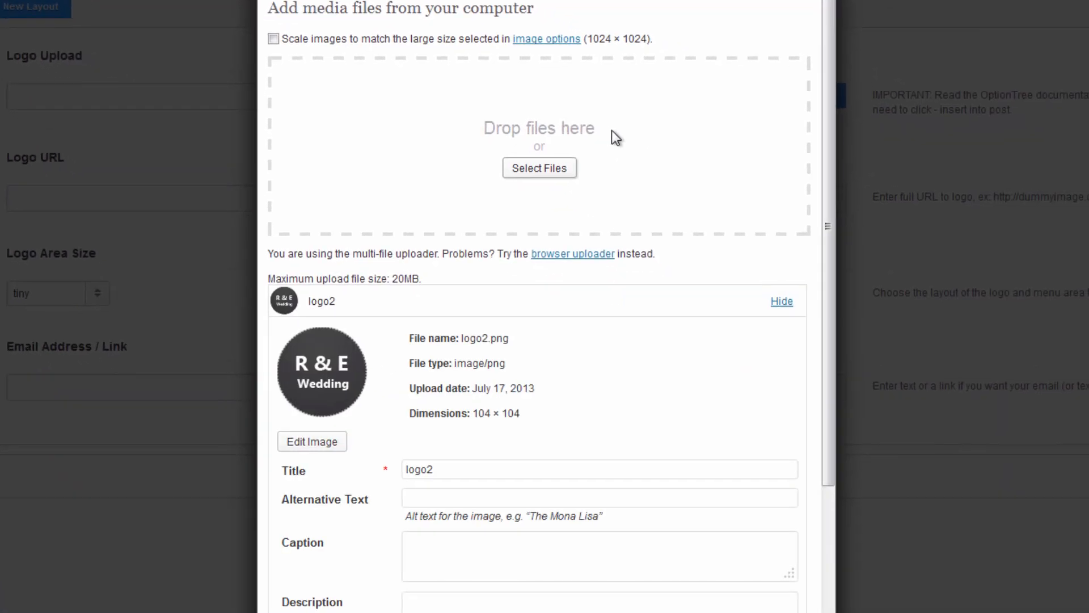
Send logo2.png into the Logo Upload field, previewing the R & E Wedding logo.
scroll(547, 293, "down", 2)
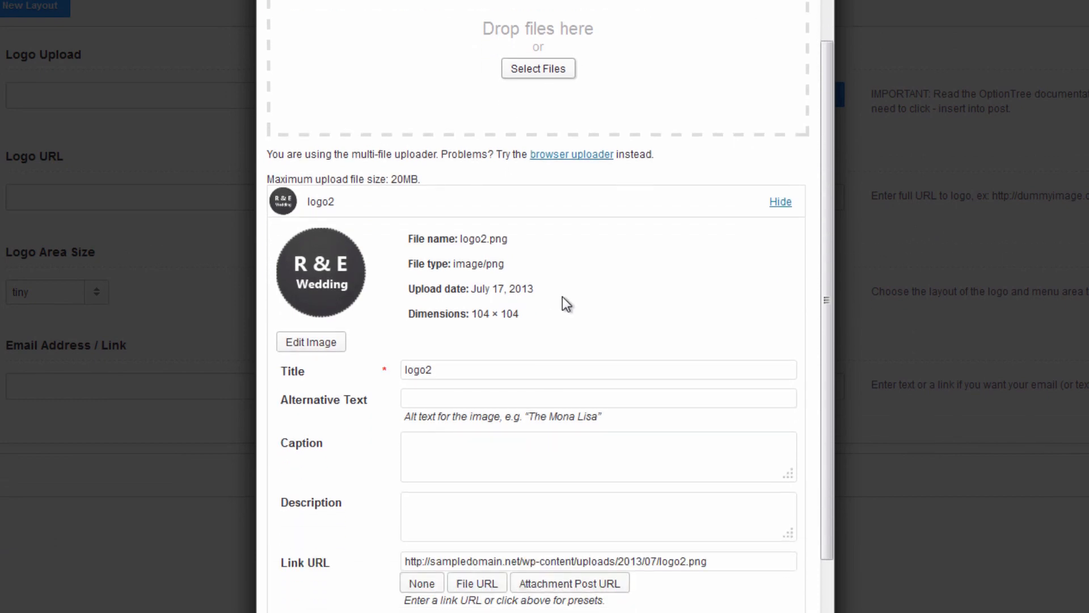
scroll(573, 297, "down", 3)
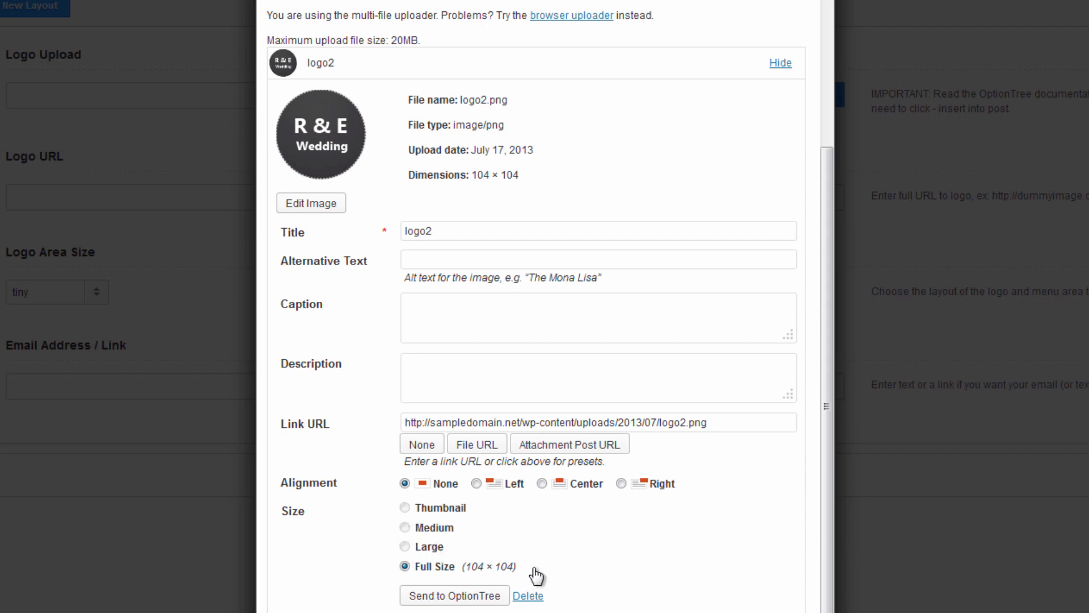
scroll(617, 578, "up", 4)
scroll(619, 577, "down", 4)
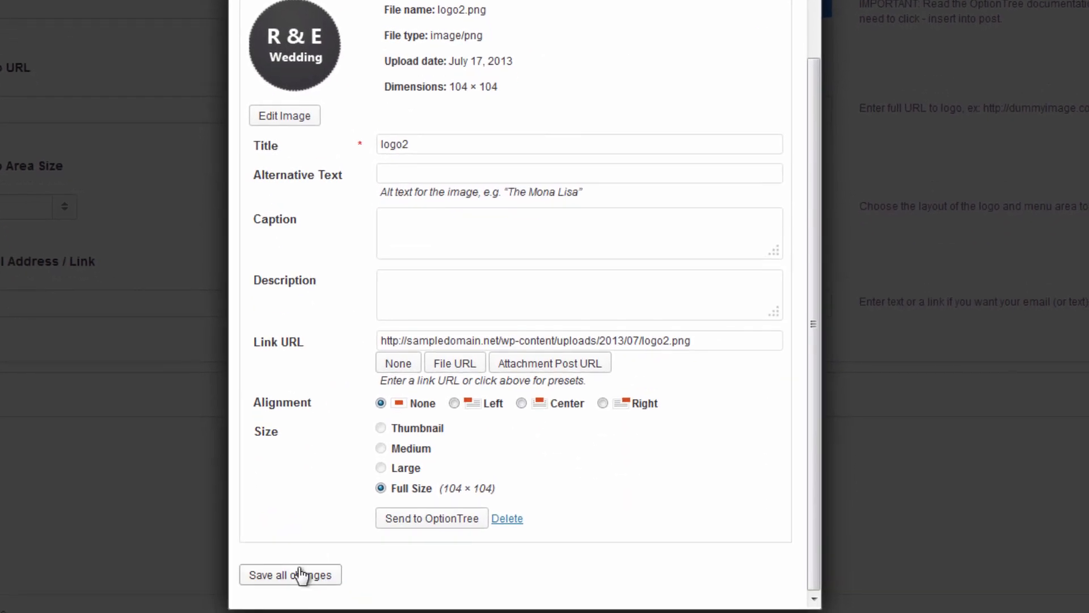
left_click(405, 515)
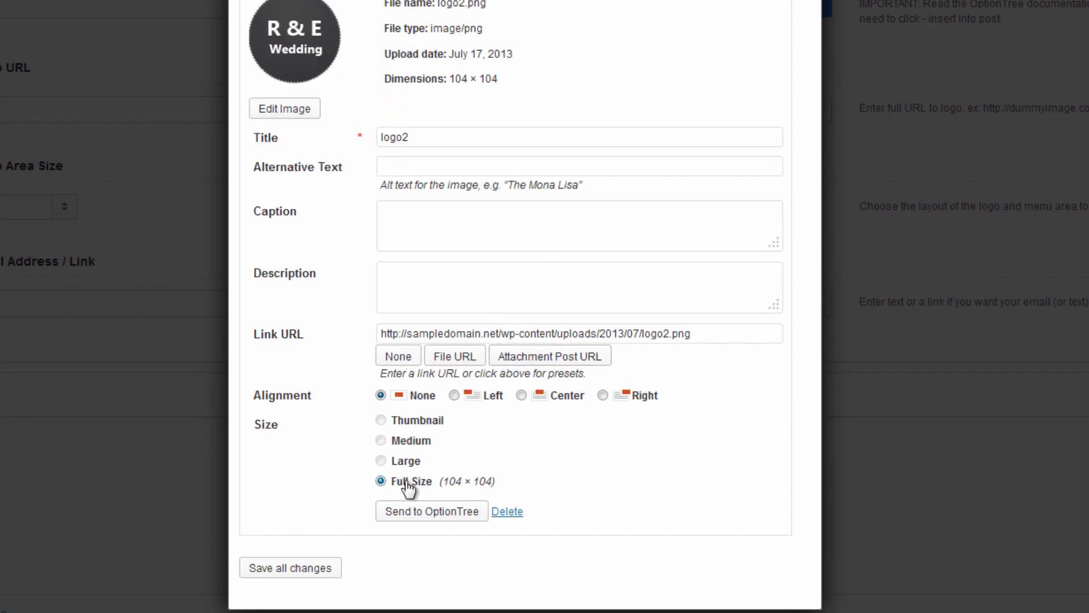
left_click(452, 512)
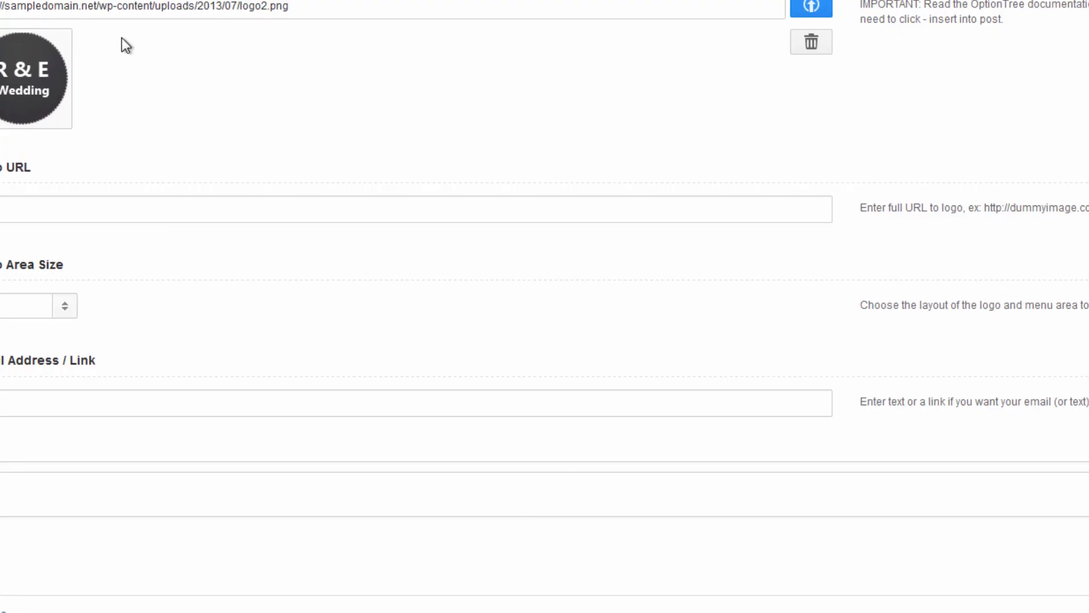
Save the theme options with the logo2.png logo and change Logo Area Size from tiny to small.
left_click(399, 10)
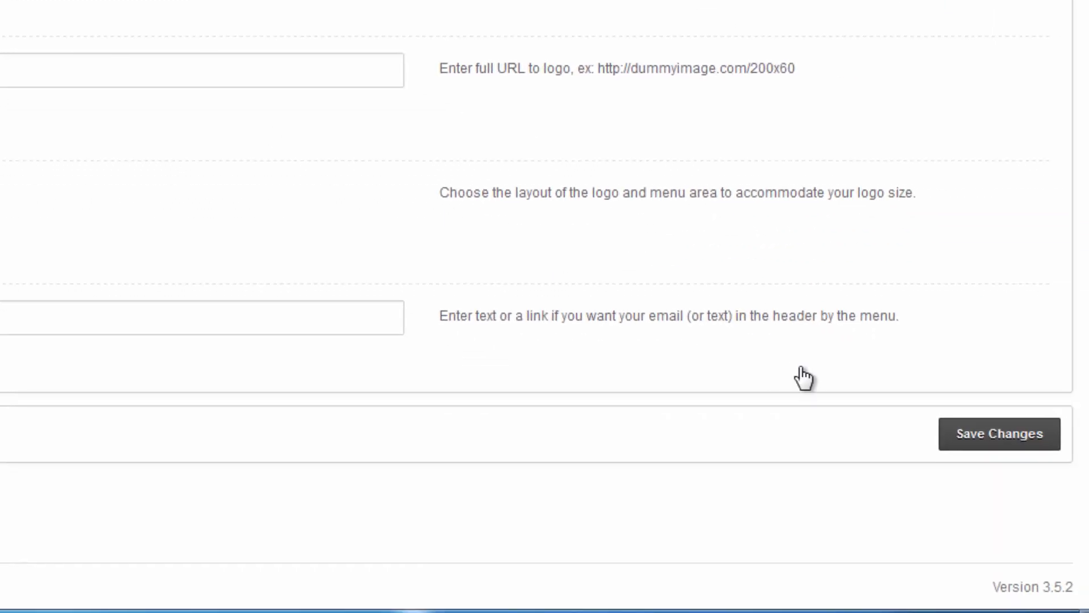
left_click(1025, 433)
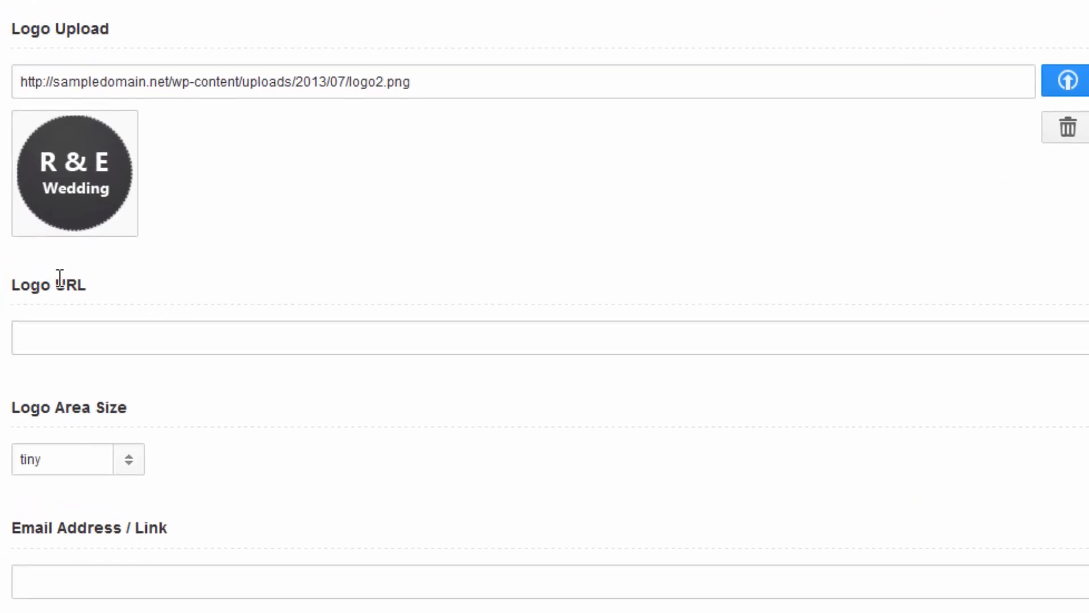
left_click(114, 459)
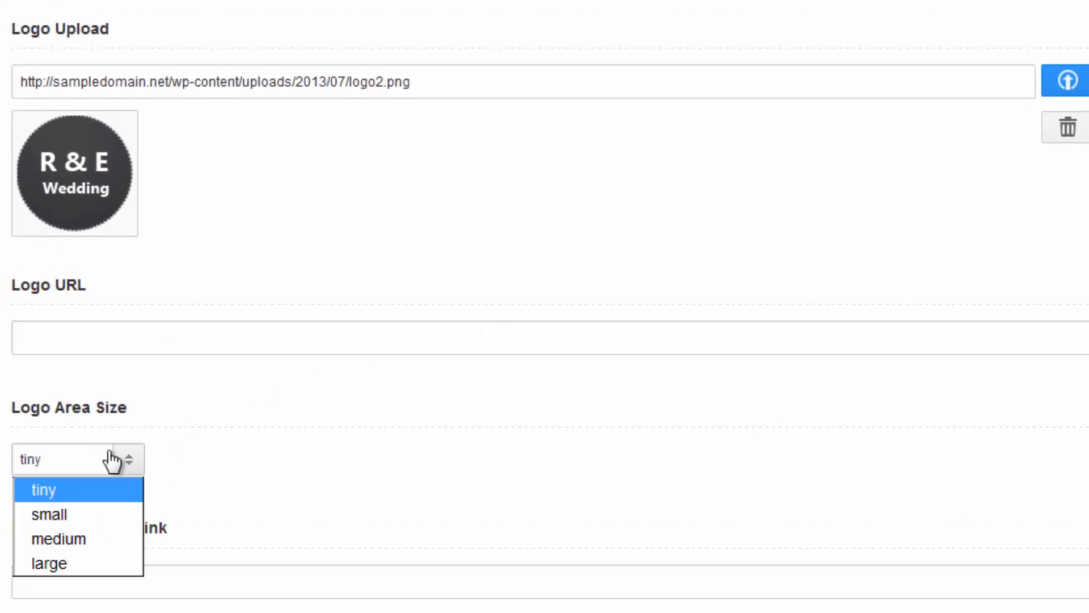
left_click(104, 515)
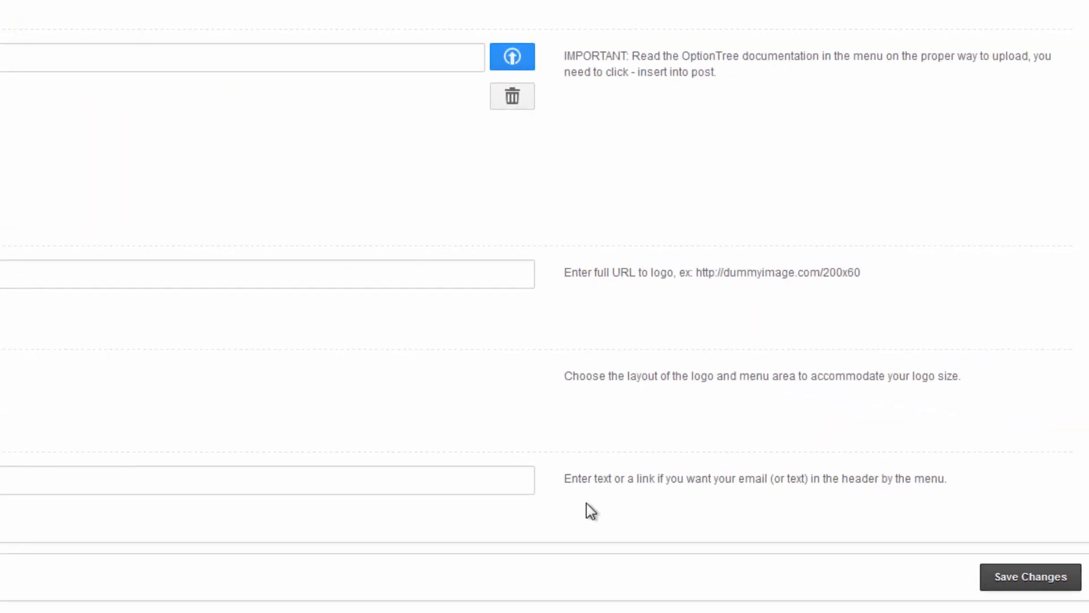
Save the logo settings, reload the Wedding Site to confirm the R & E Wedding logo, then return to Footer options.
left_click(1030, 577)
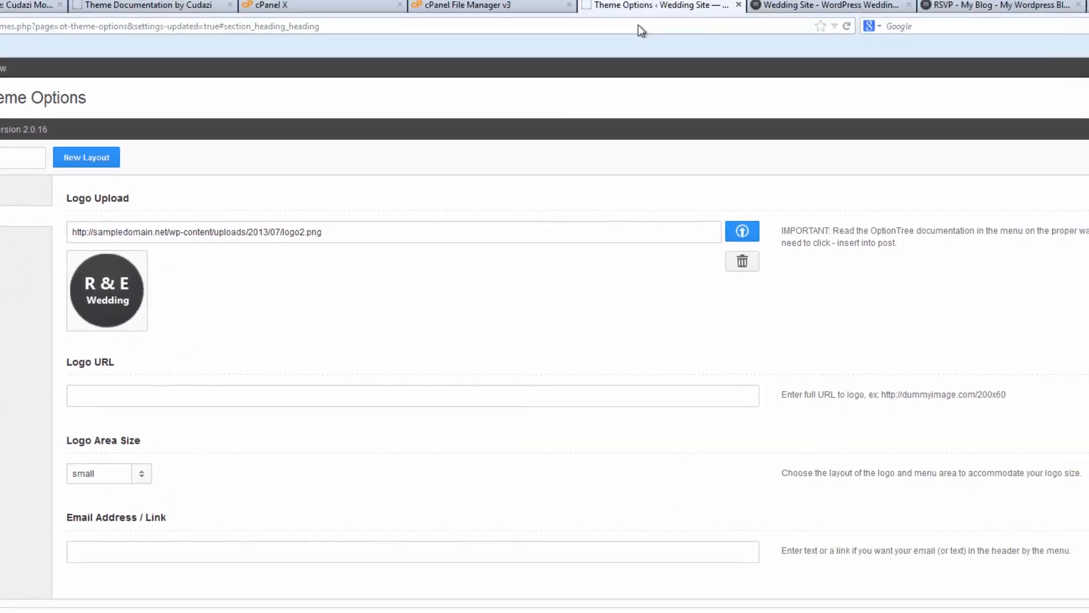
left_click(808, 10)
key("F5")
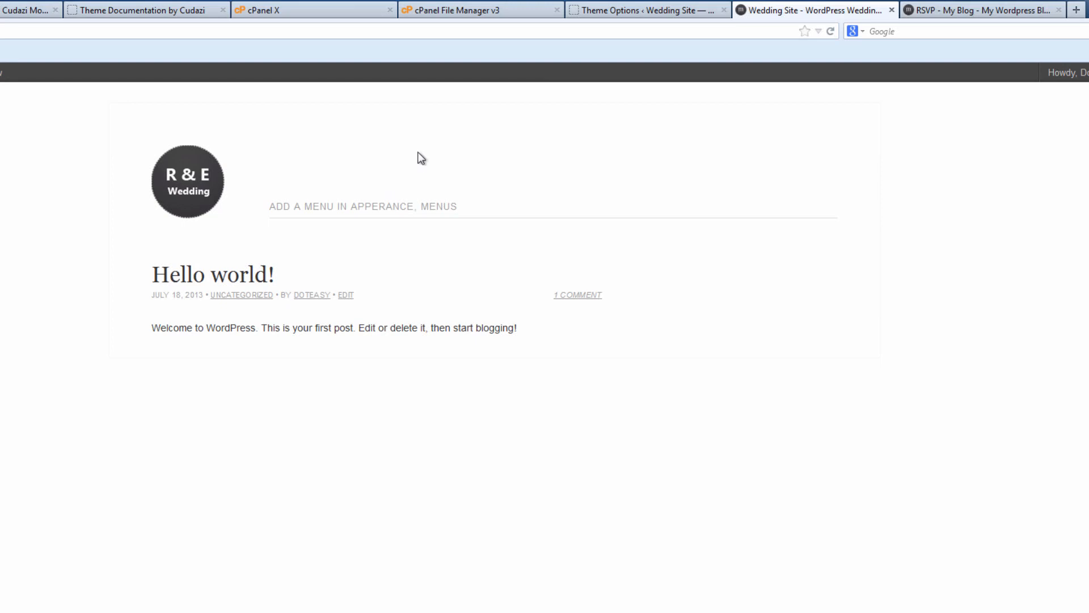
left_click(650, 10)
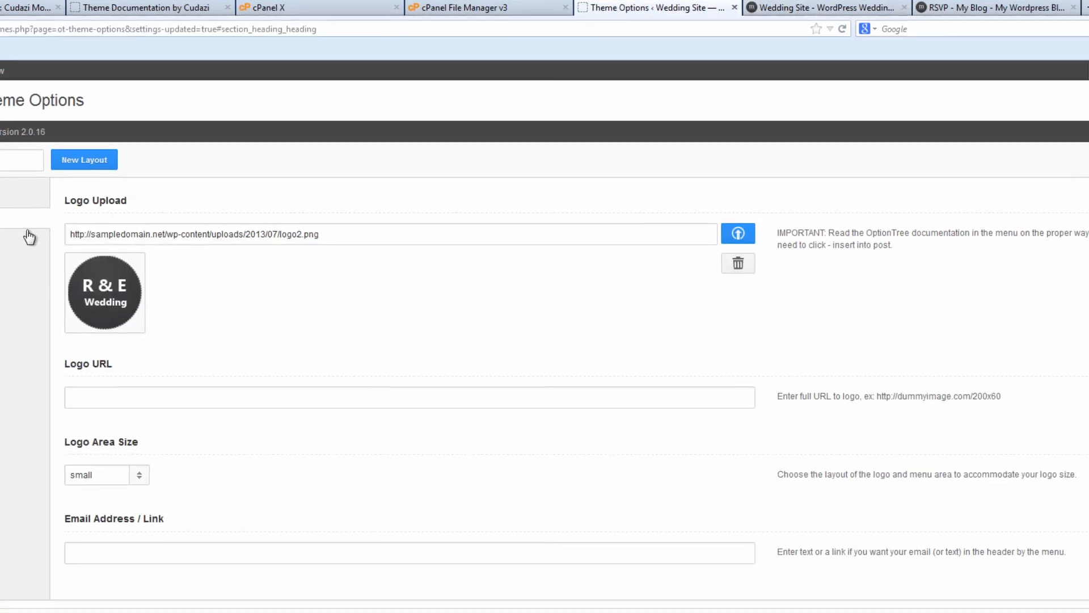
left_click(84, 242)
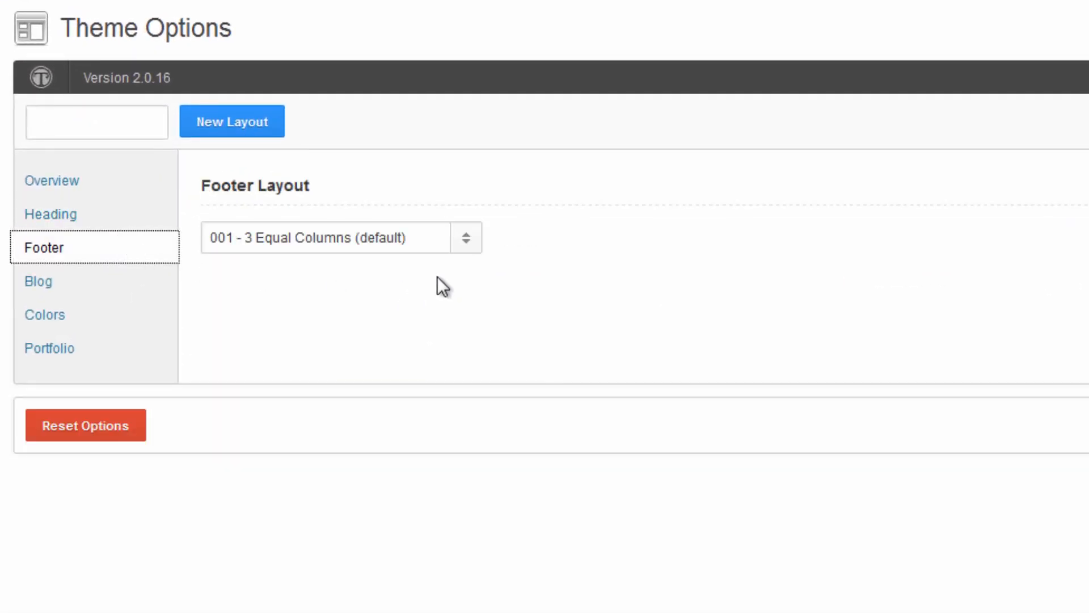
Keep the 3 Equal Columns footer layout and leave the Blog Nth Post Widget field empty.
left_click(465, 249)
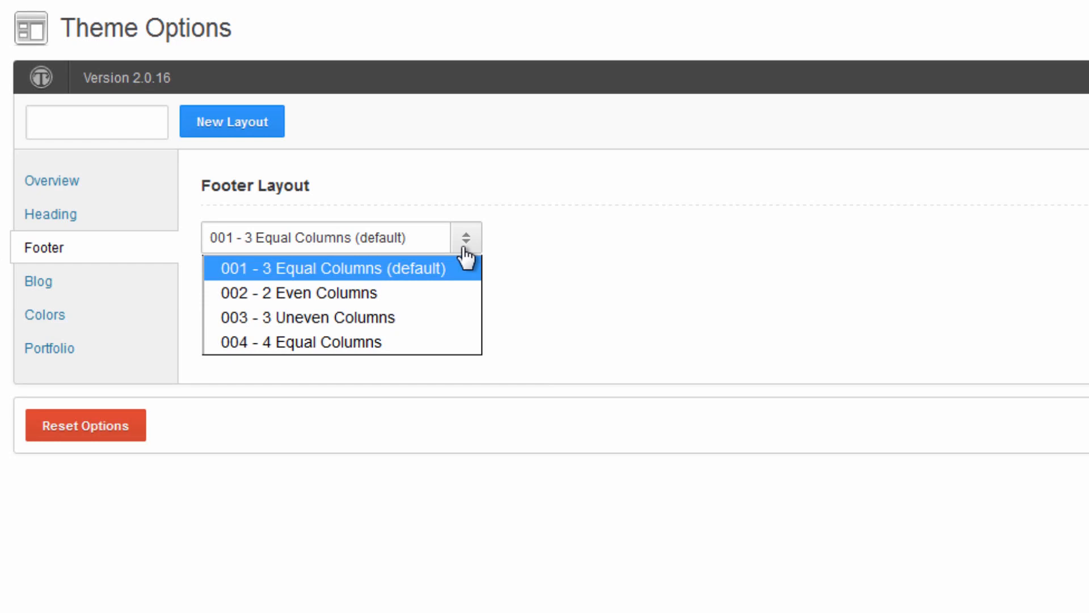
left_click(506, 255)
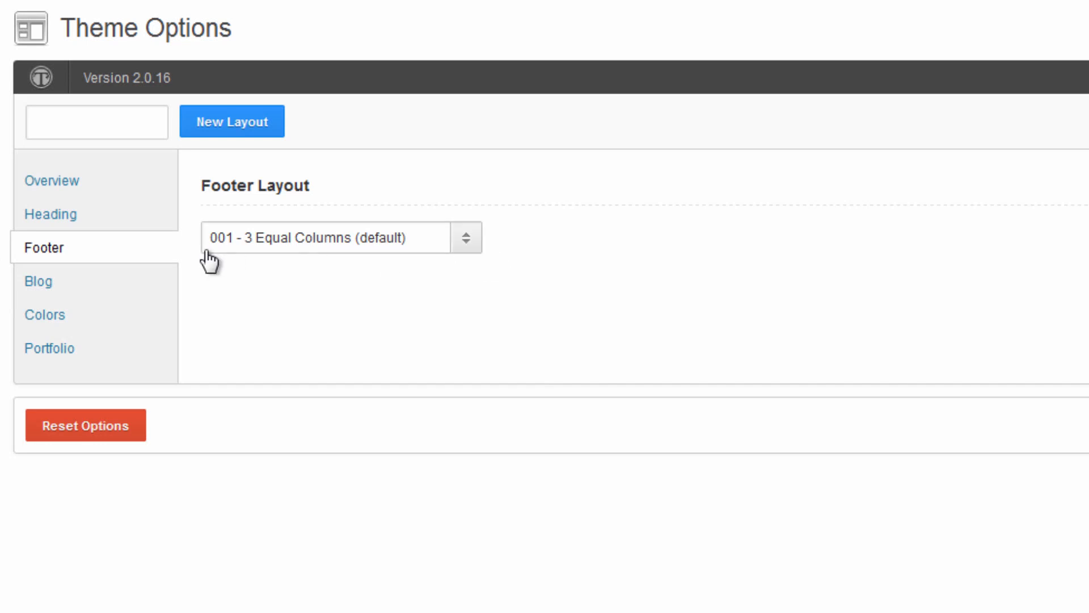
left_click(73, 281)
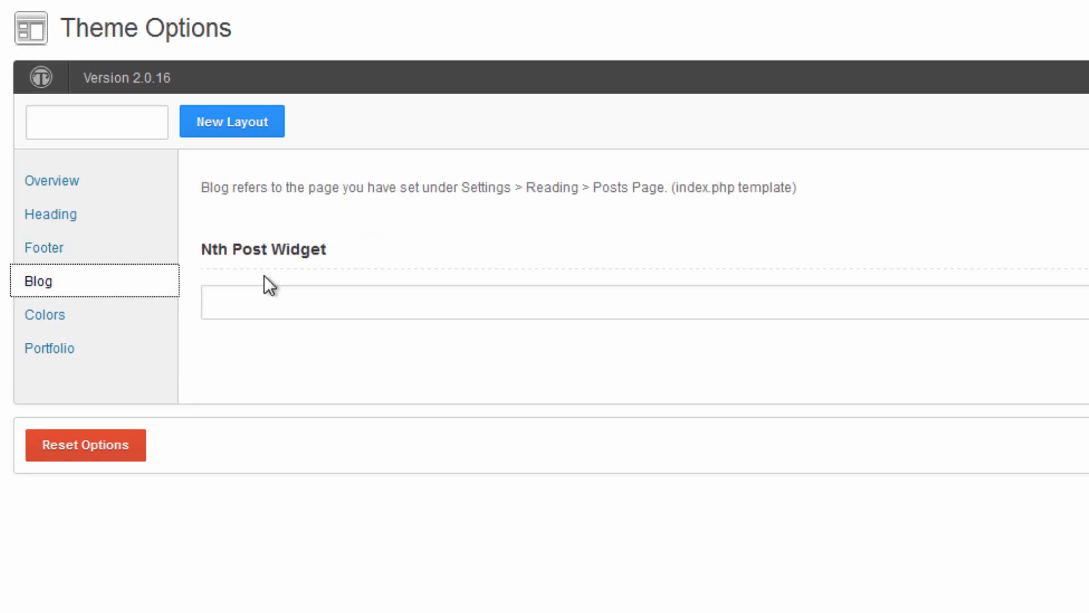
left_click(240, 295)
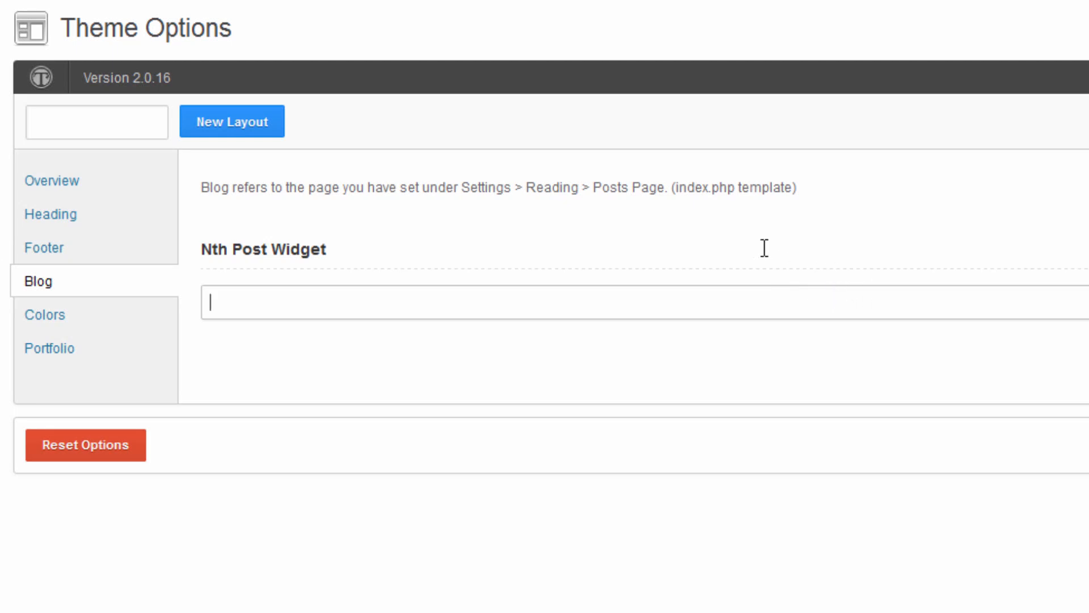
left_click(200, 253)
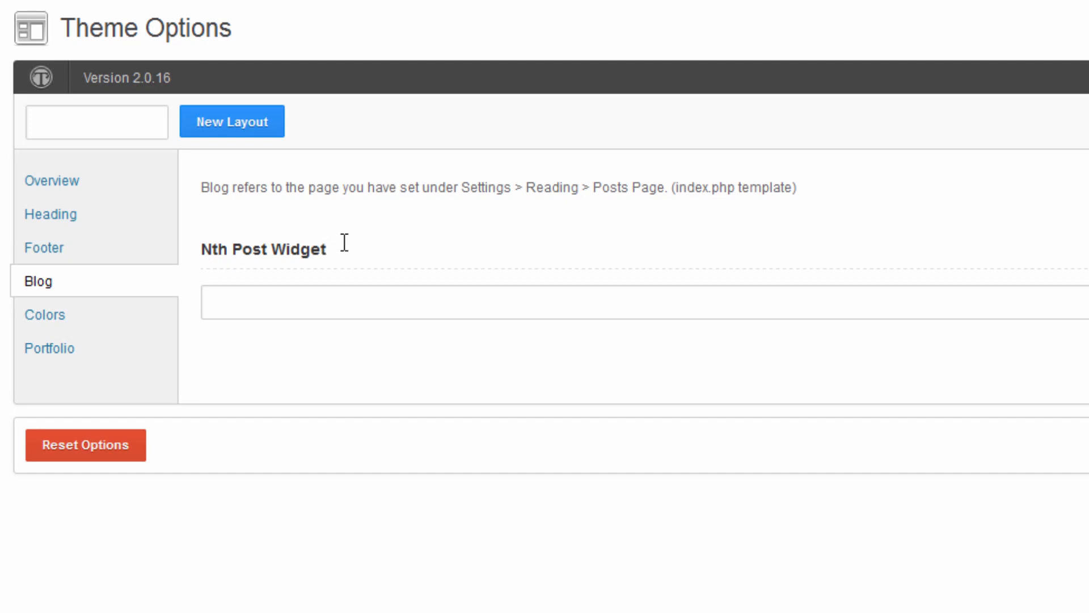
Keep the boxed Colors skin and 4-columns Portfolio archive layout, then save the theme options.
left_click(91, 328)
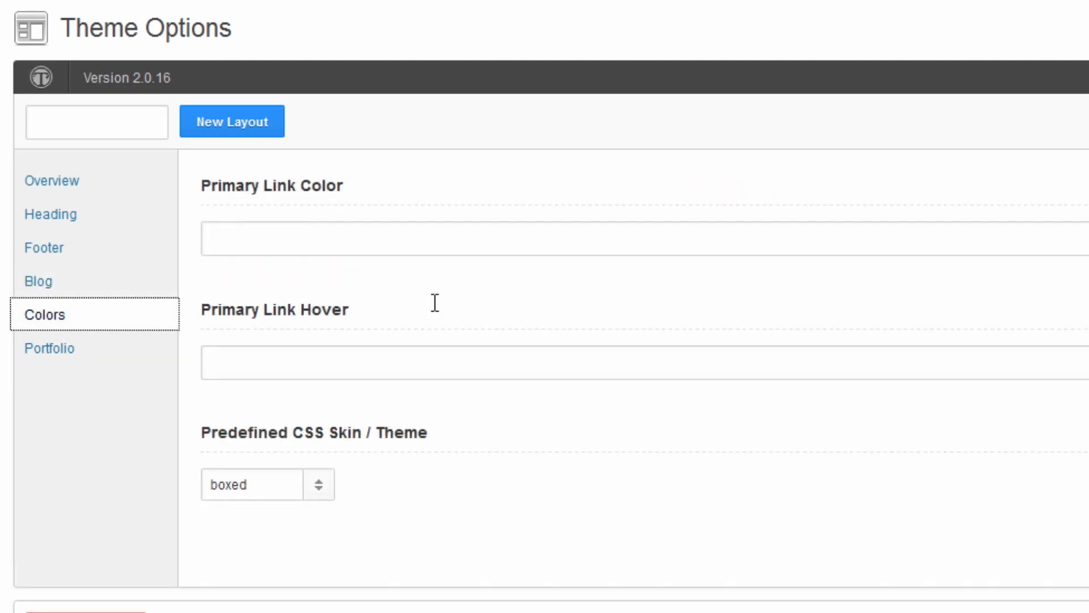
left_click(316, 485)
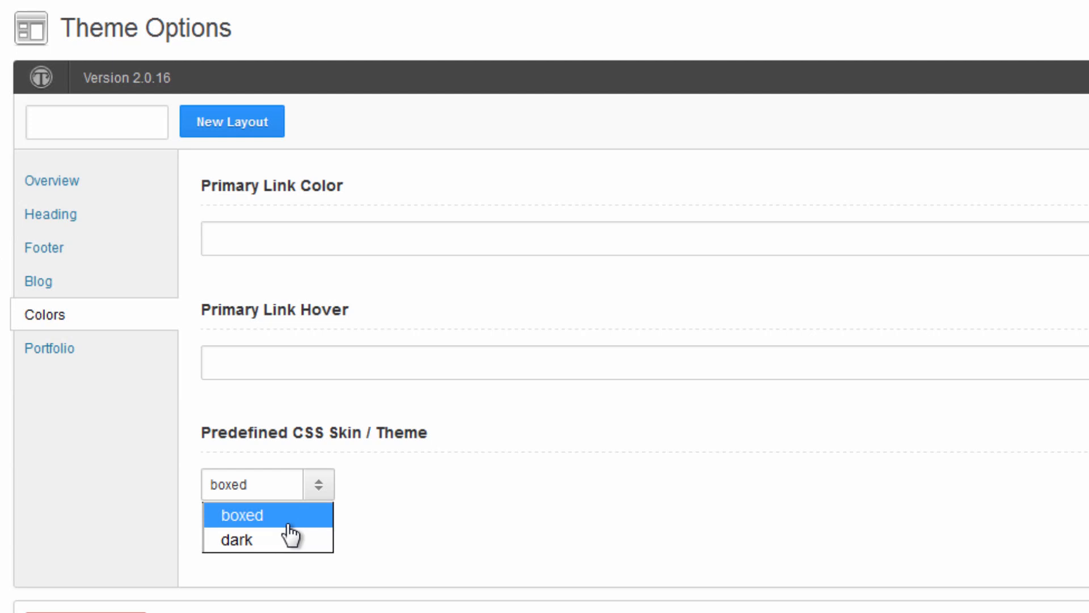
left_click(505, 464)
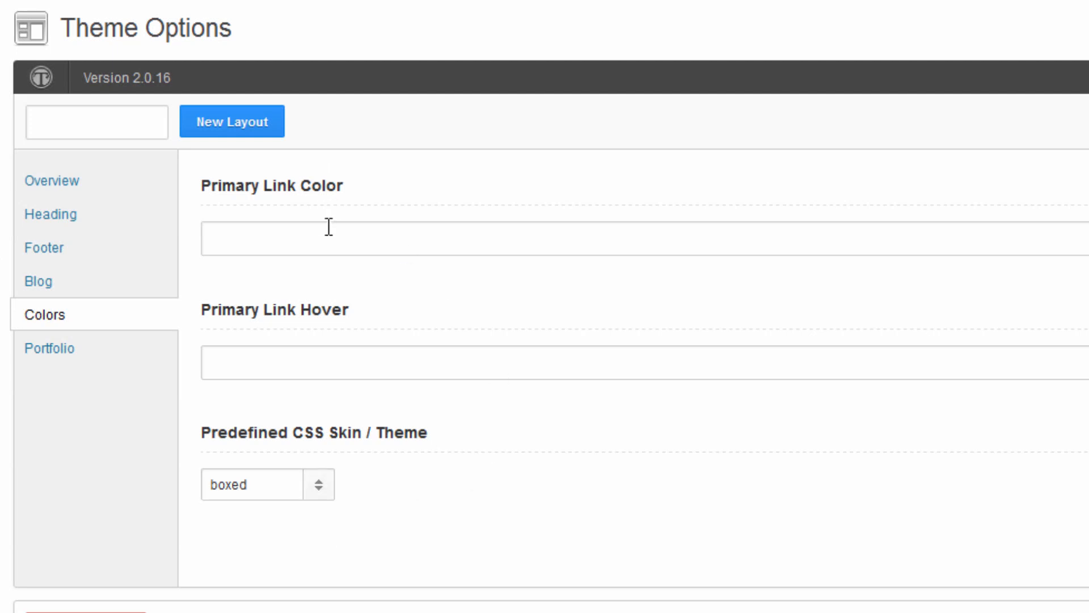
left_click(107, 346)
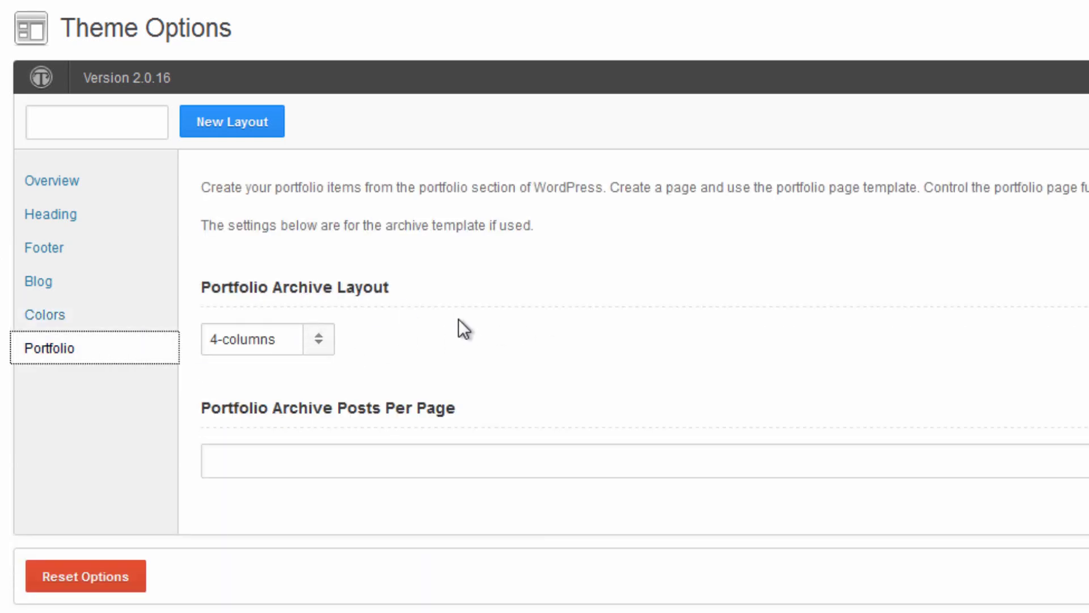
left_click(317, 340)
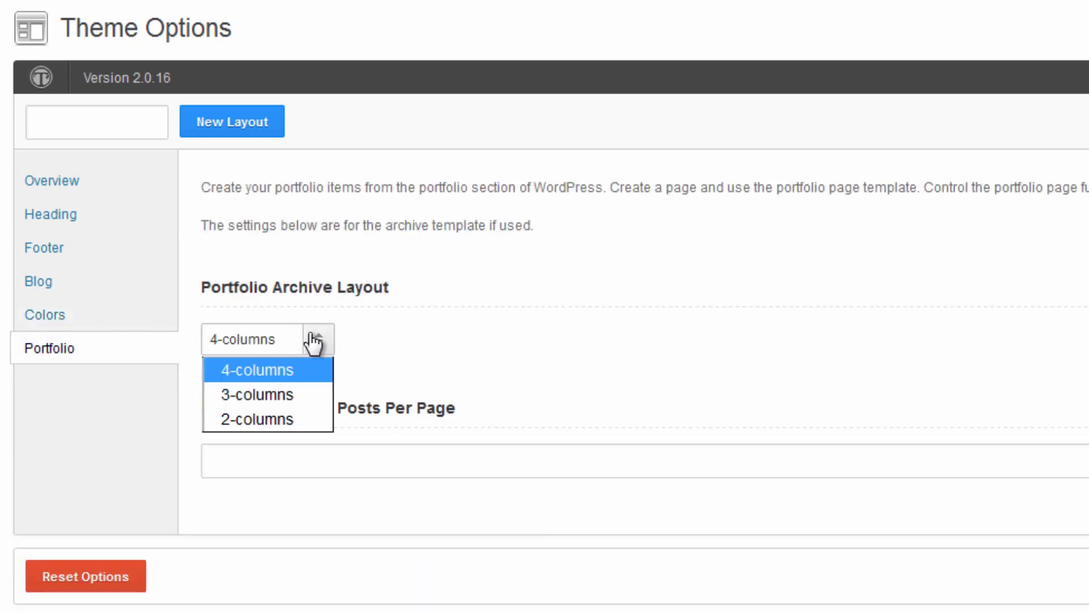
left_click(420, 326)
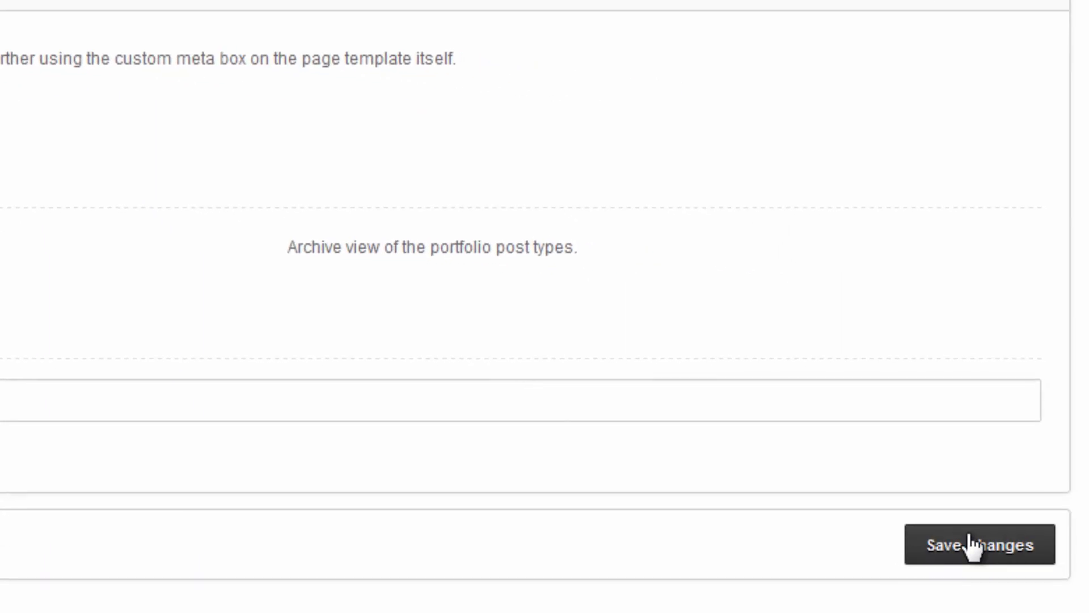
left_click(972, 546)
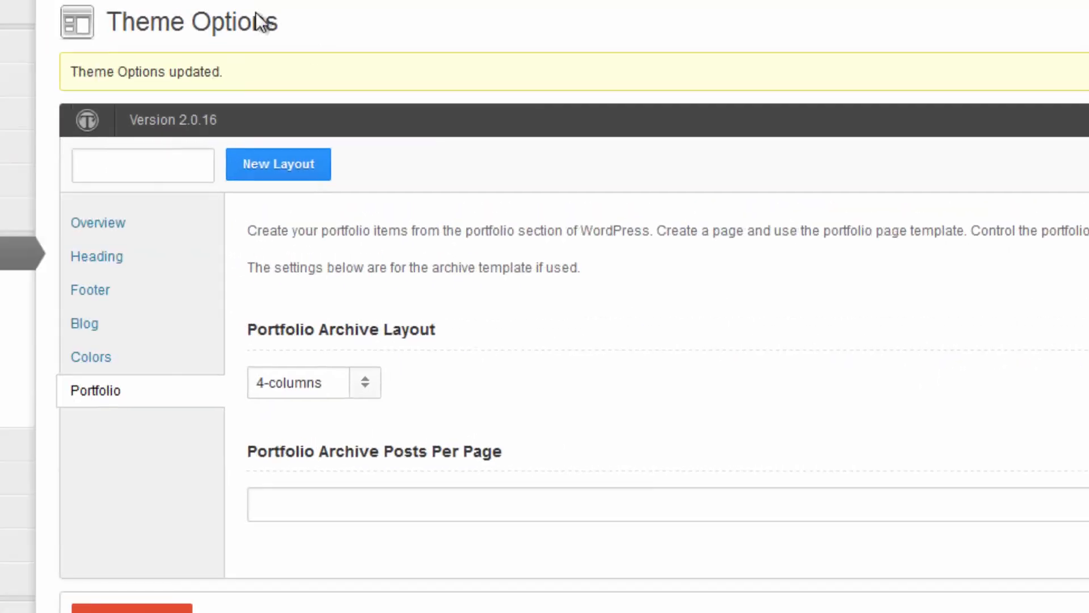
mouse_move(115, 101)
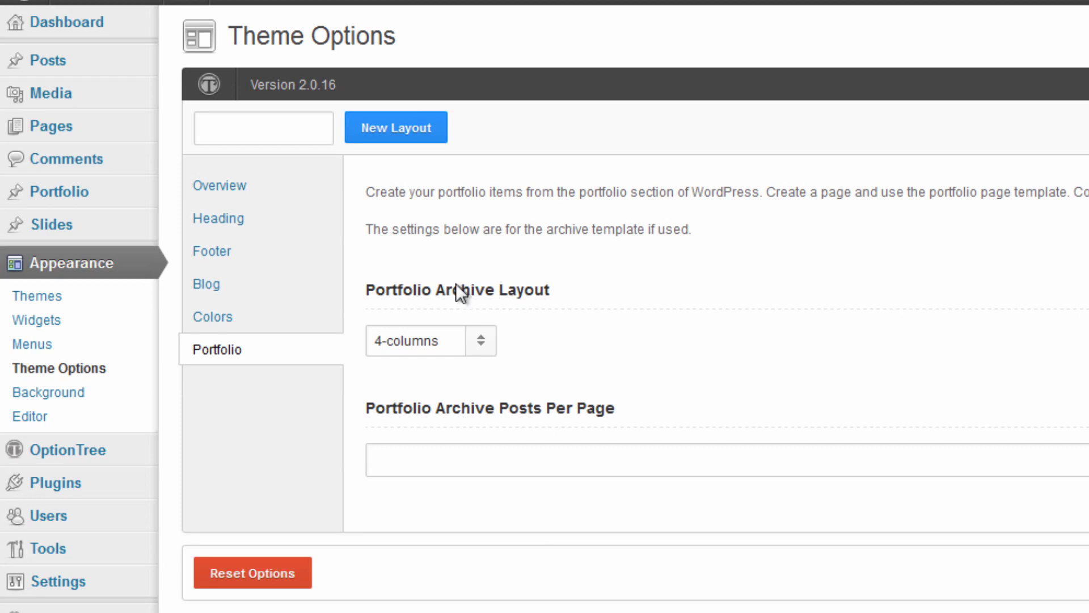
Open the Cudazi Mono customizer's Background Image settings and choose to upload a new image file.
left_click(64, 295)
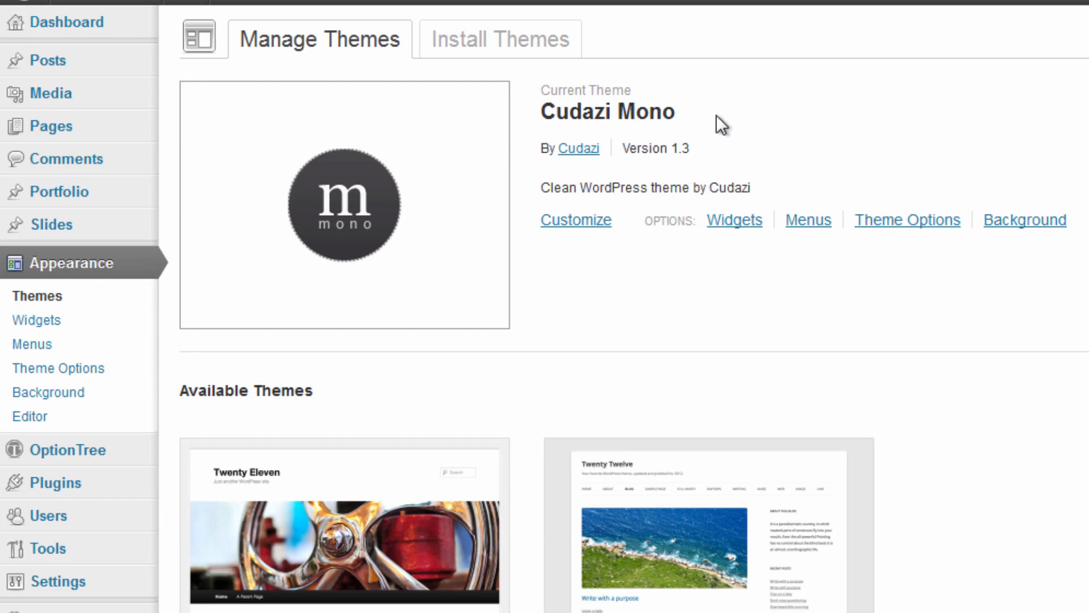
left_click(607, 221)
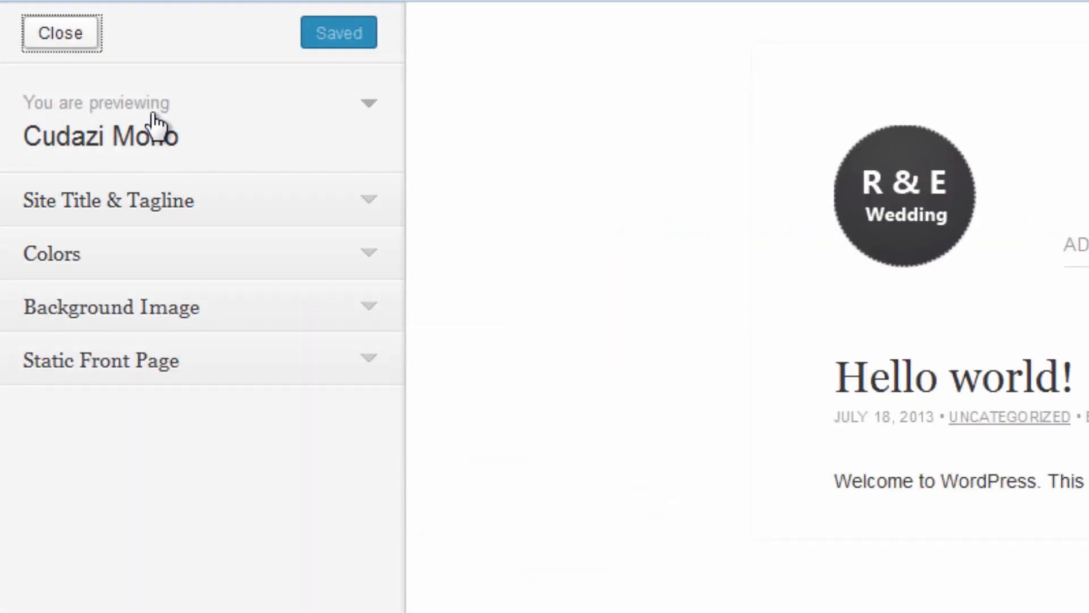
left_click(177, 207)
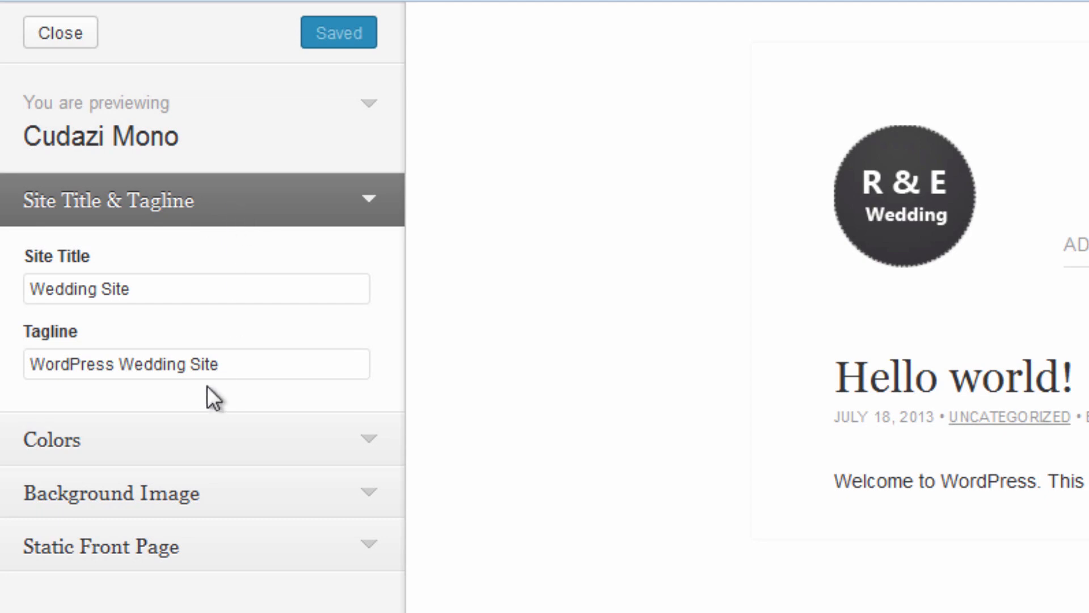
left_click(306, 456)
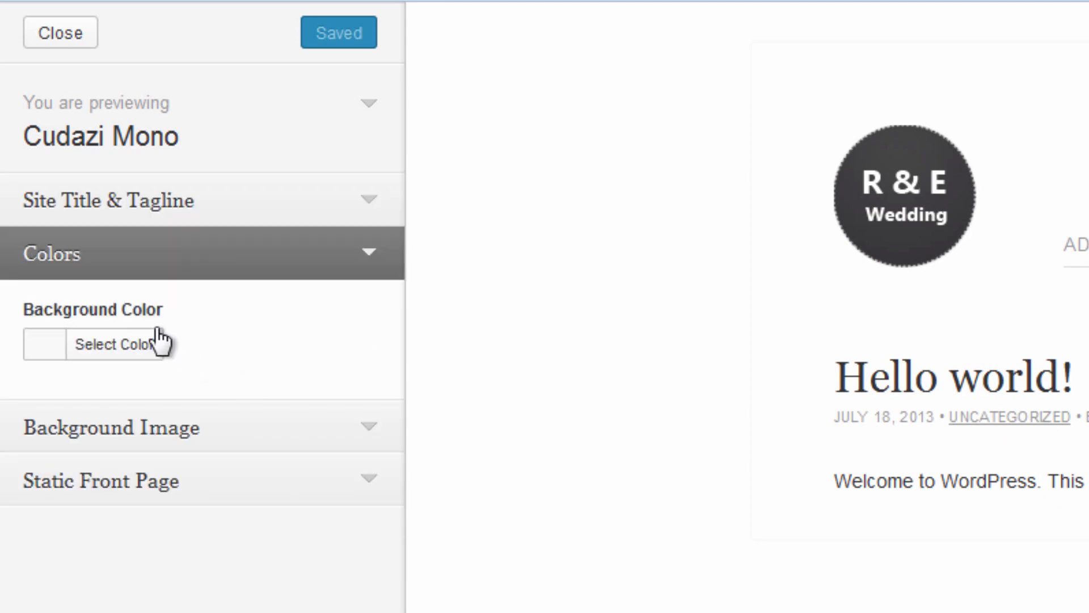
left_click(257, 440)
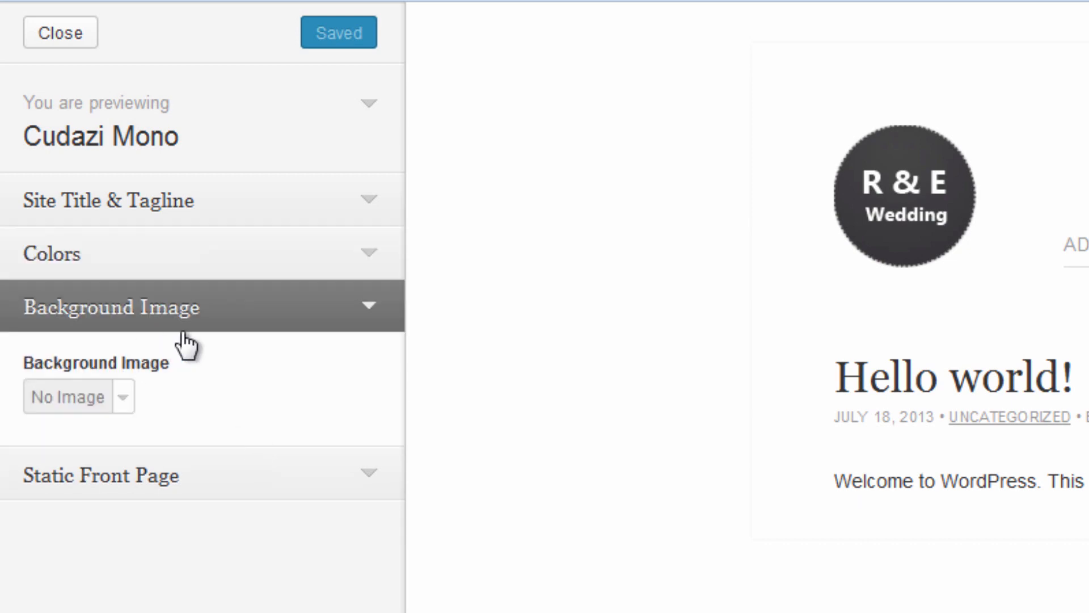
left_click(130, 399)
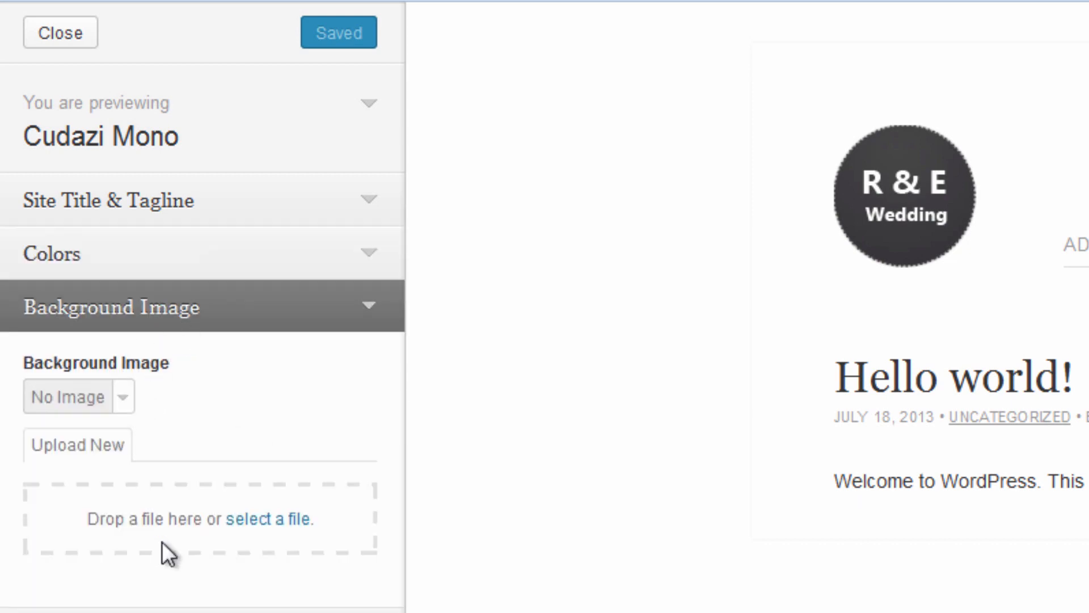
left_click(278, 519)
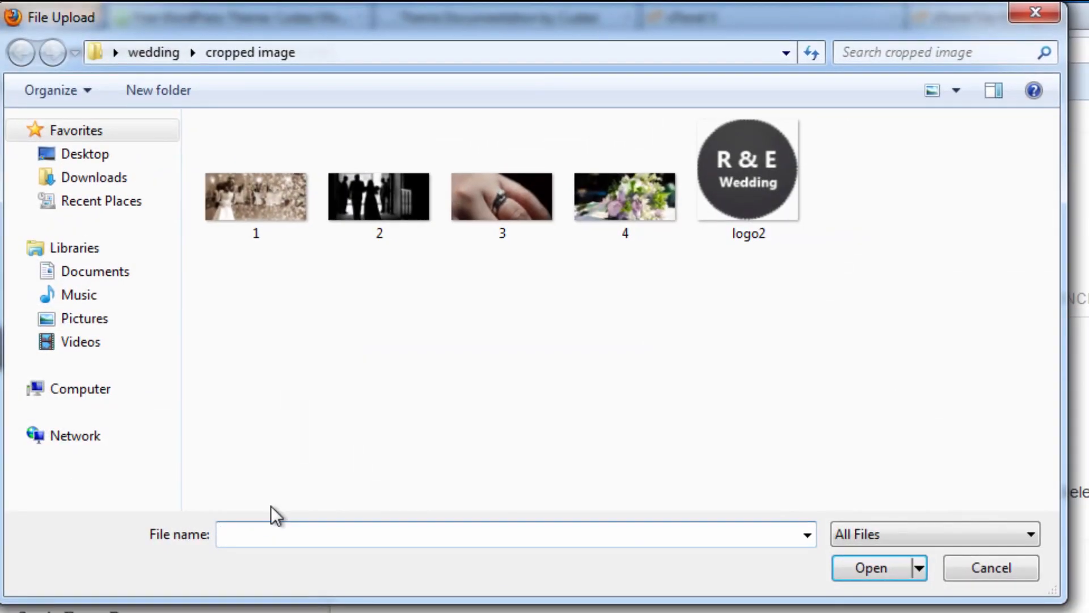
Upload the beach photo 1383703_77353170 from the wedding folder as the background image.
left_click(146, 49)
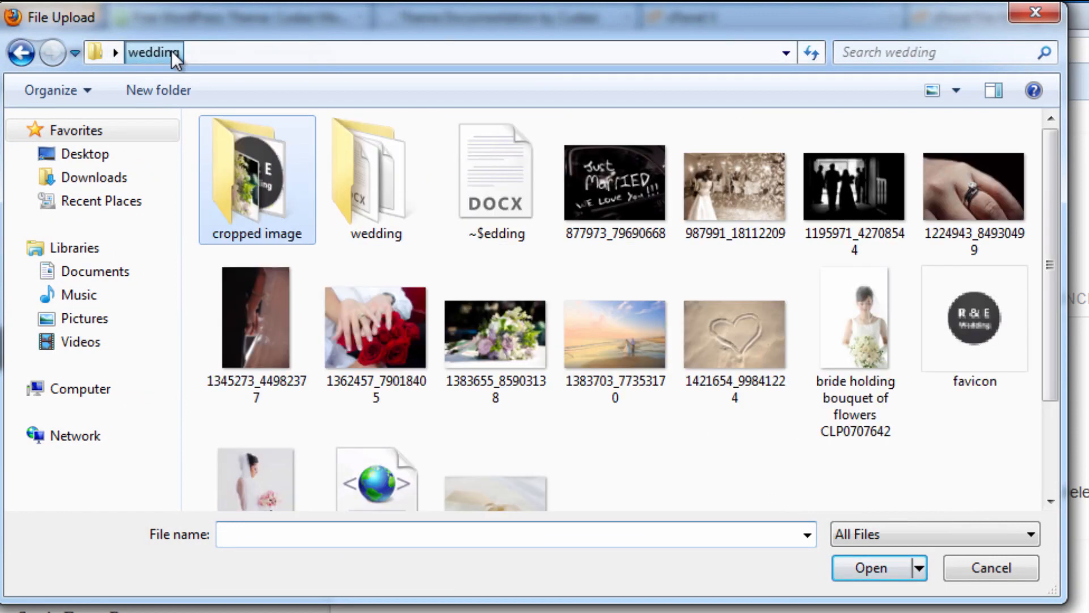
left_click(617, 320)
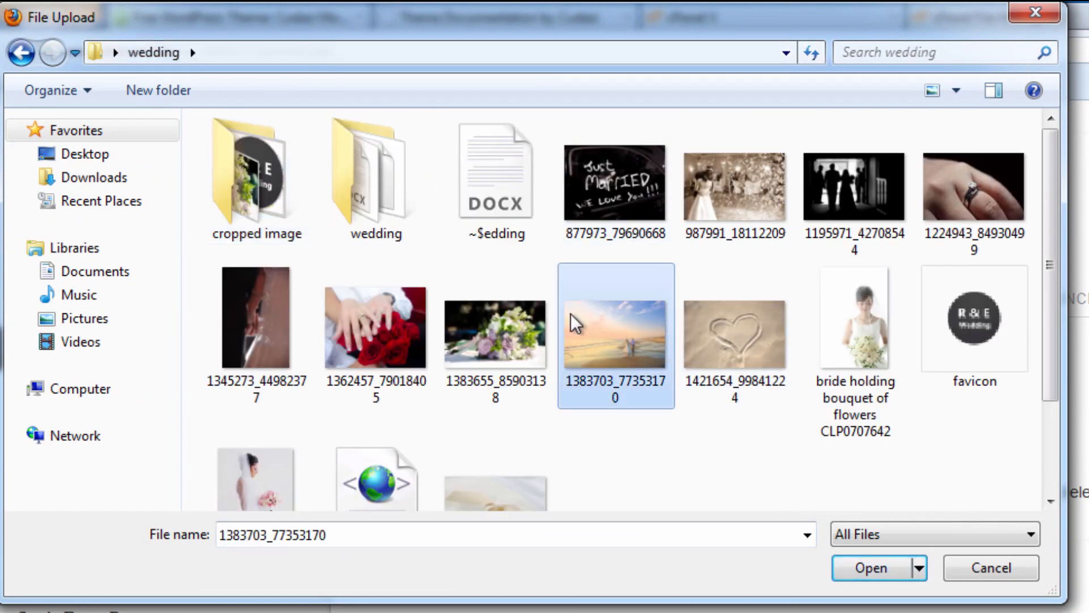
left_click(870, 567)
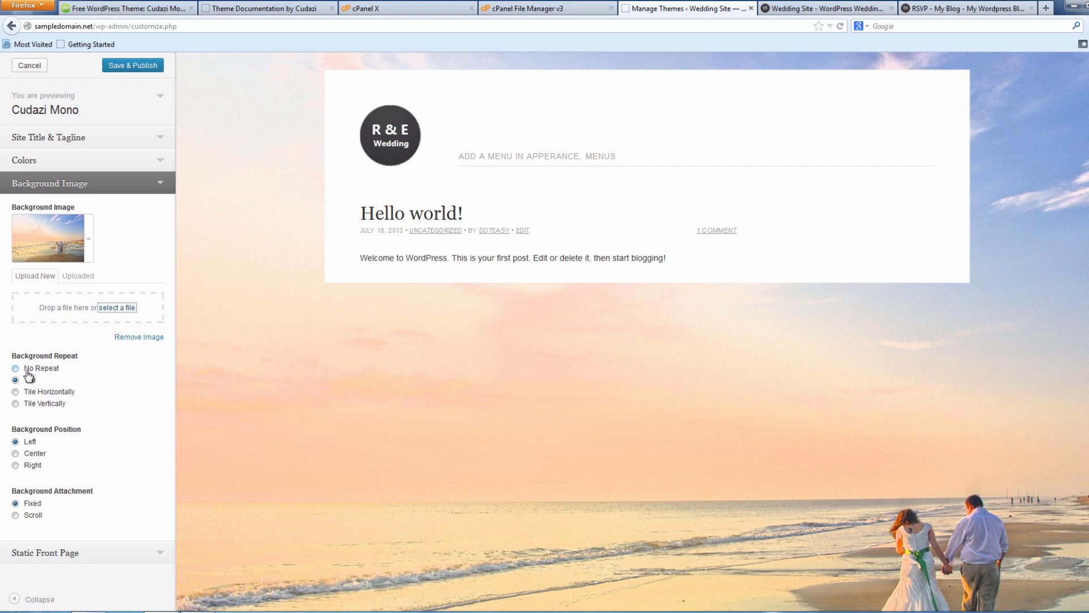
Centre the beach background, Save & Publish the customizer changes, and close the customizer.
left_click(16, 453)
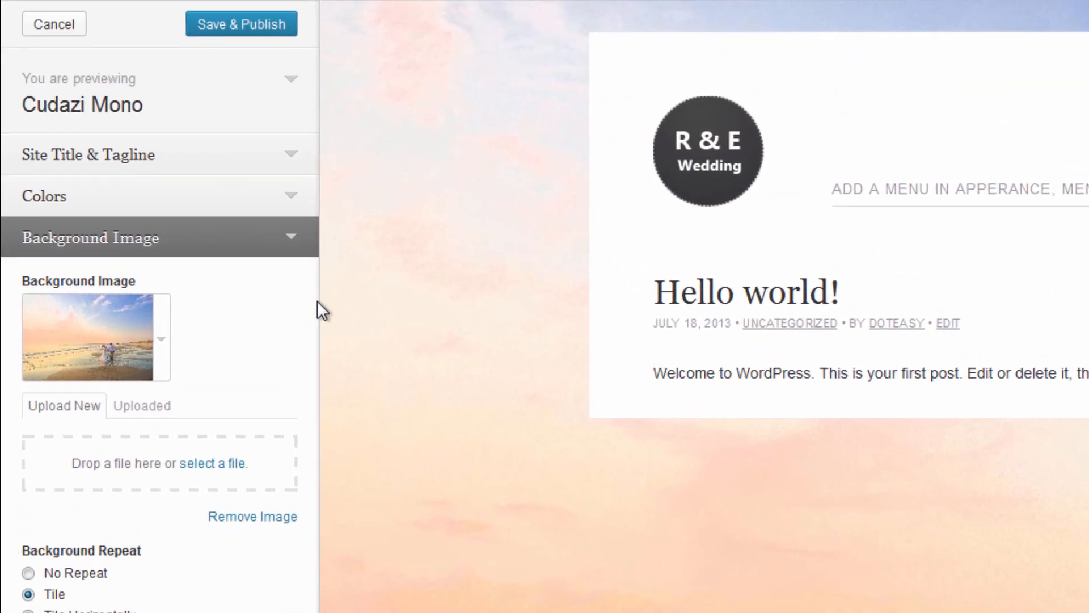
left_click(242, 30)
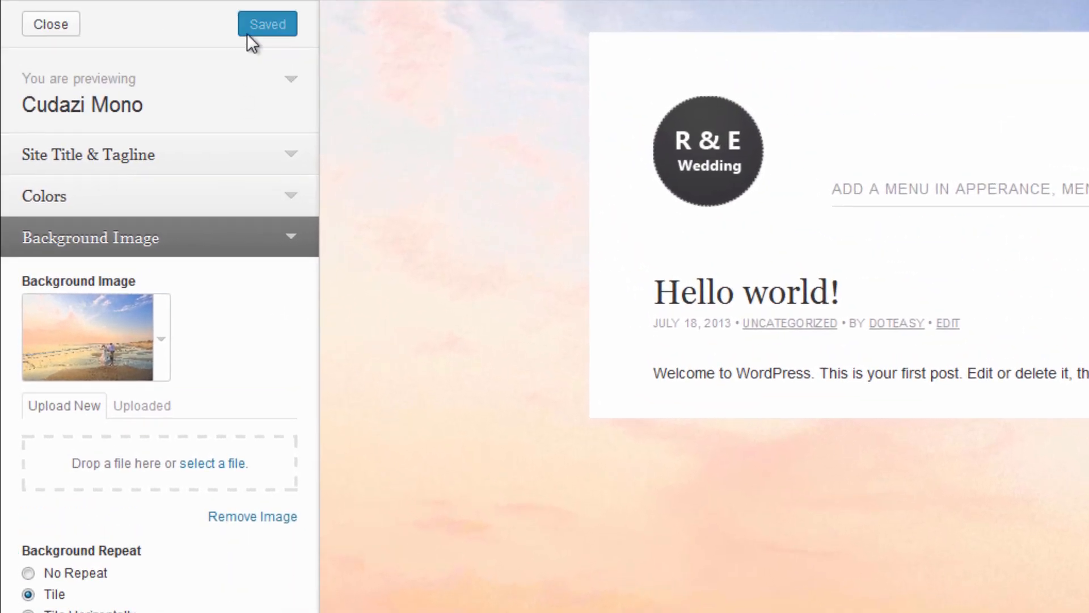
left_click(57, 25)
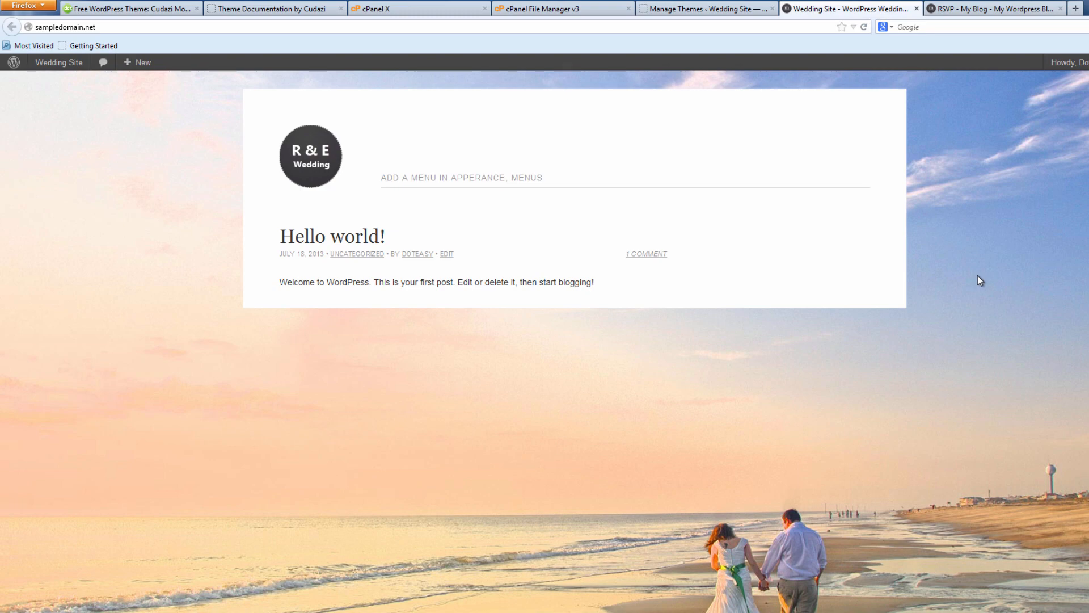
Trash the default Hello world! post from All Posts and start a new blank post.
left_click(709, 9)
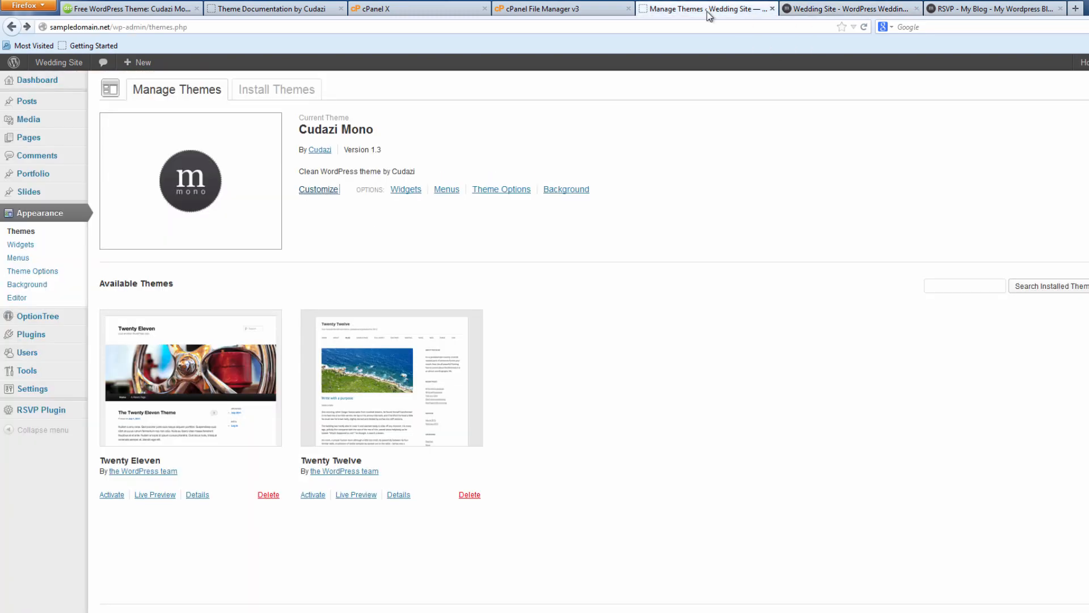
mouse_move(62, 105)
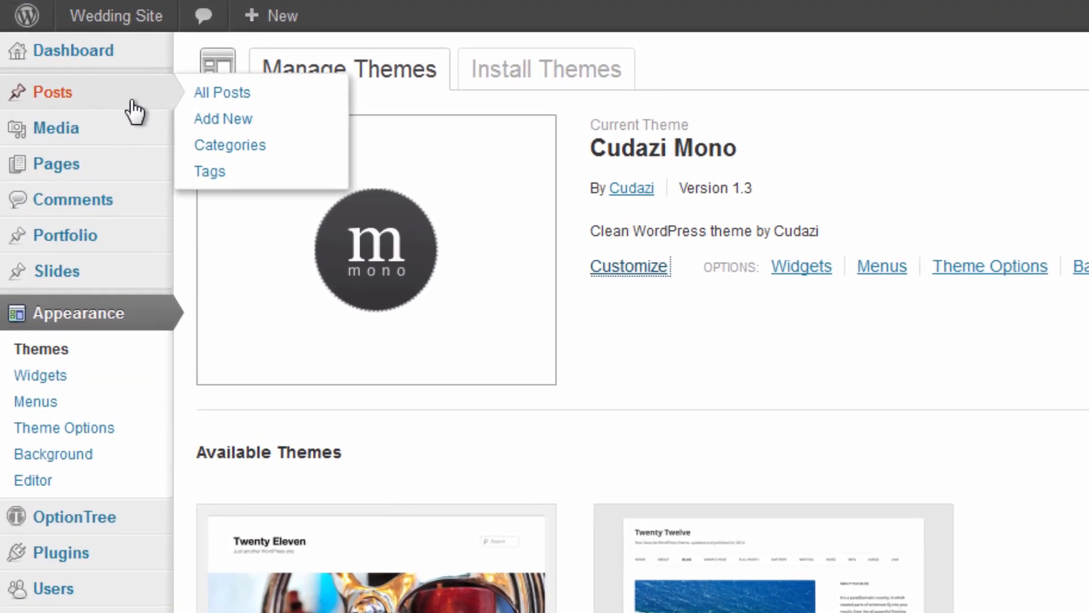
left_click(235, 95)
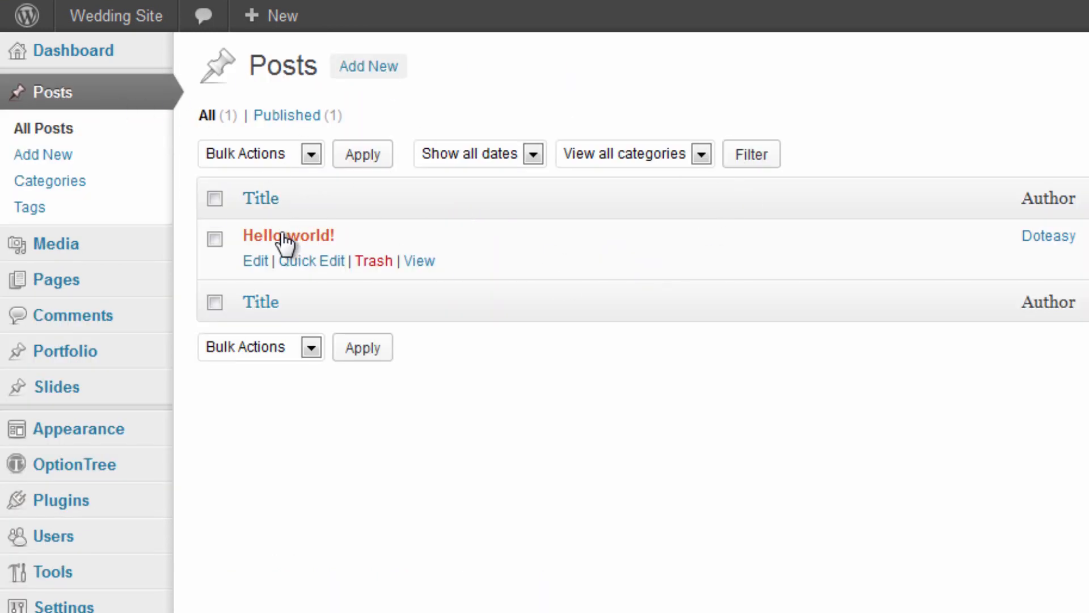
left_click(215, 239)
left_click(374, 264)
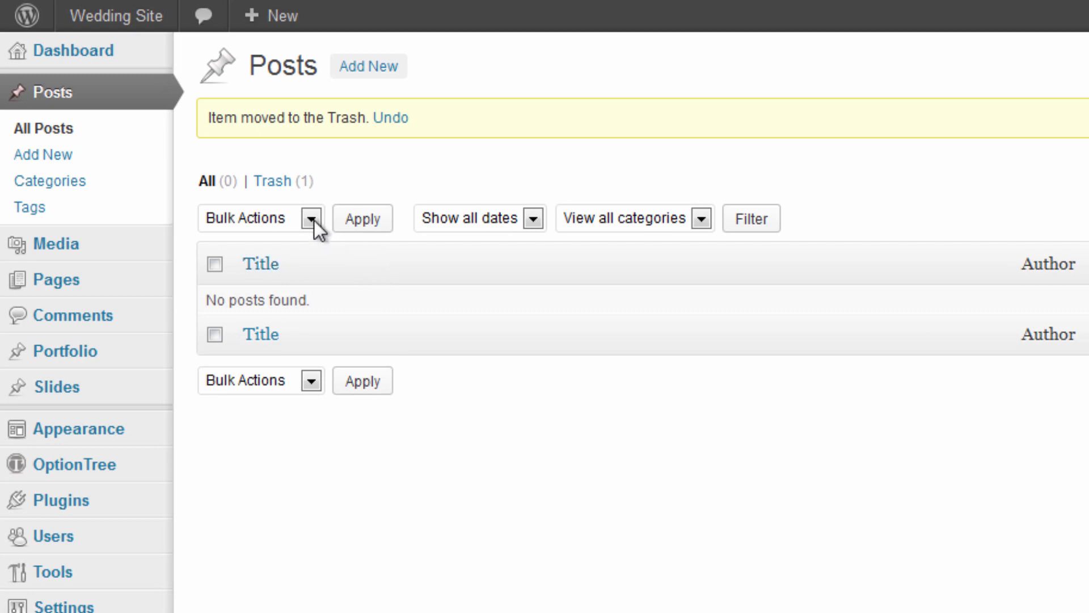
left_click(356, 67)
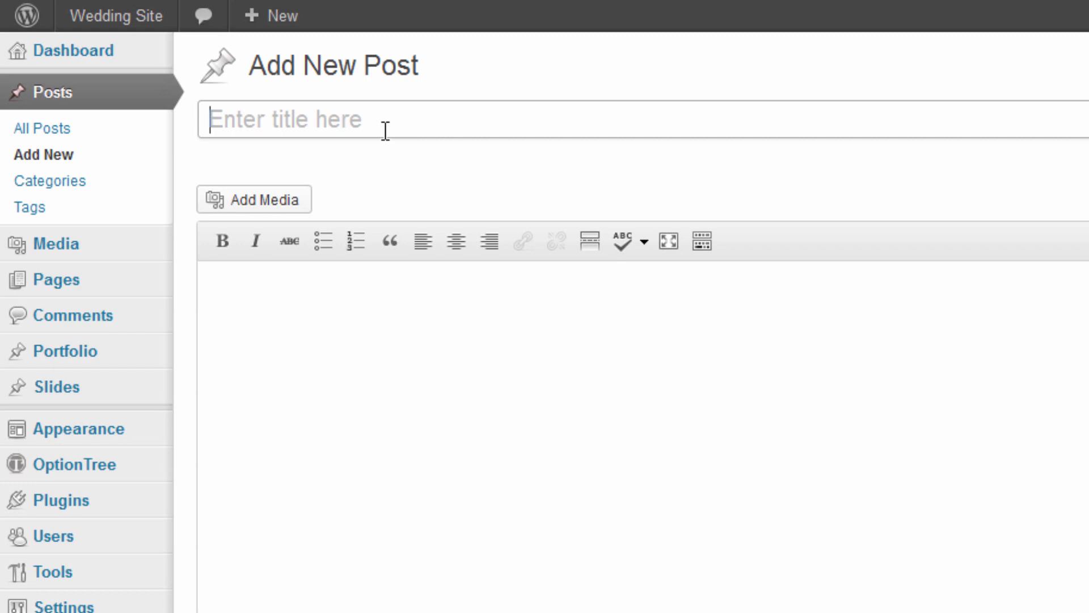
Title the post 'Rehearsal' and paste the rehearsal date, address and timing notes from Notepad.
type("Reh")
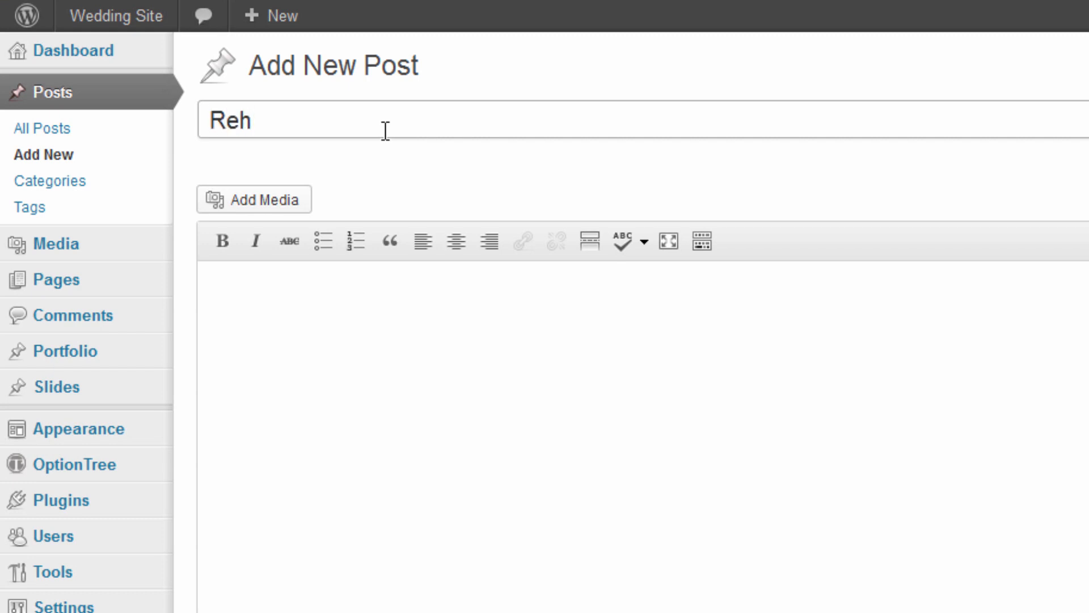
type("ea")
type("rsal")
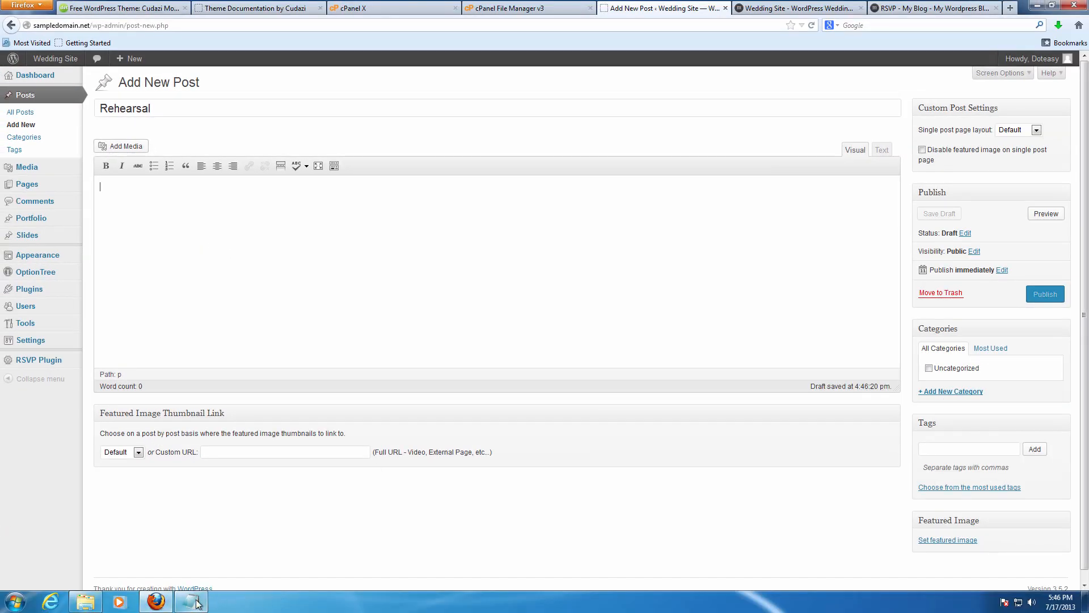
left_click(191, 601)
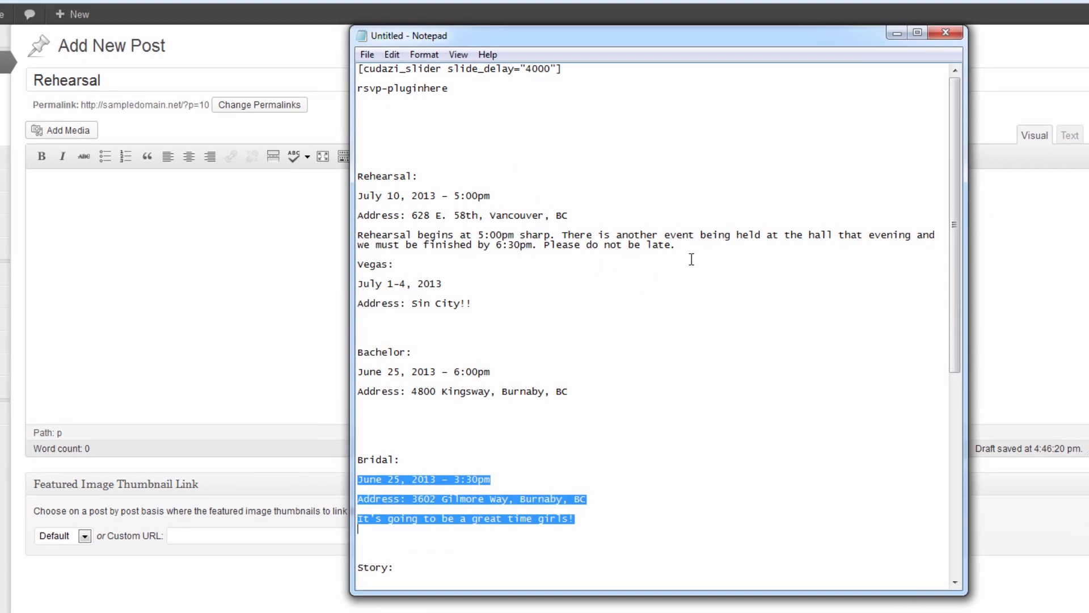
left_click_drag(678, 246, 357, 195)
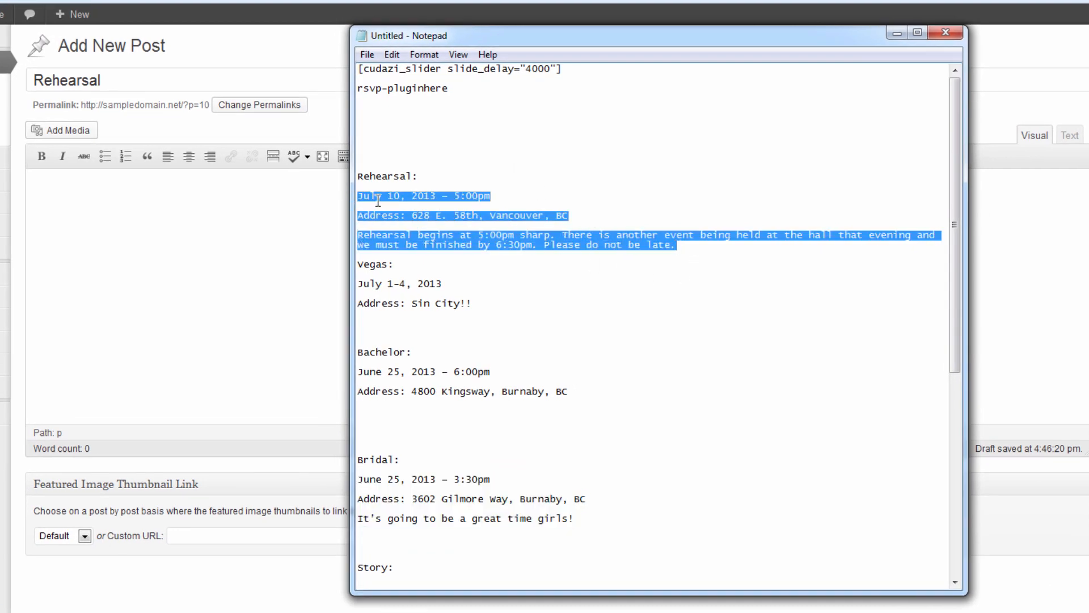
left_click(240, 287)
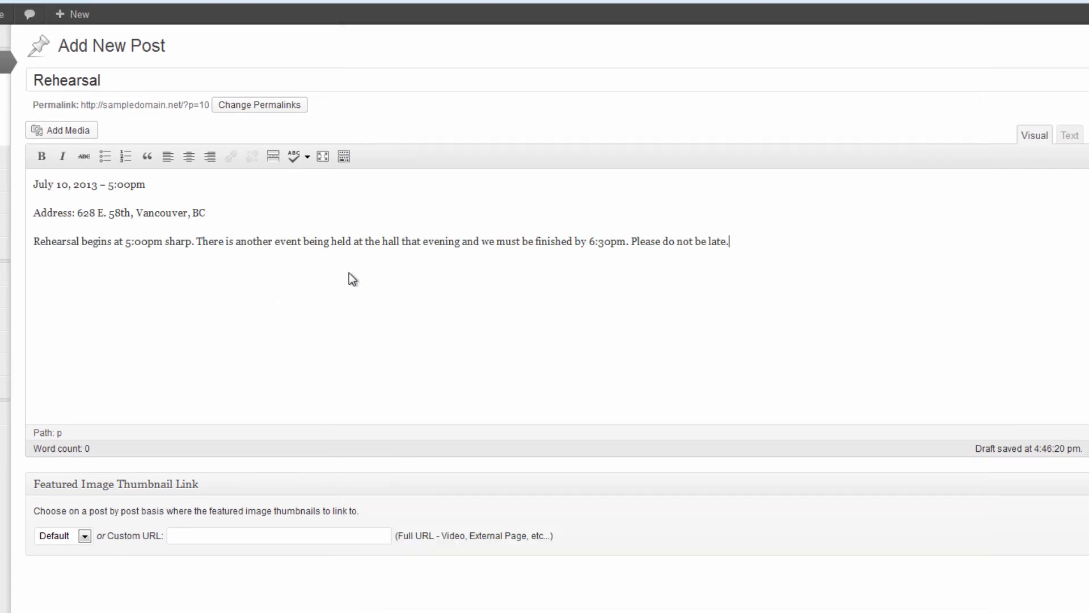
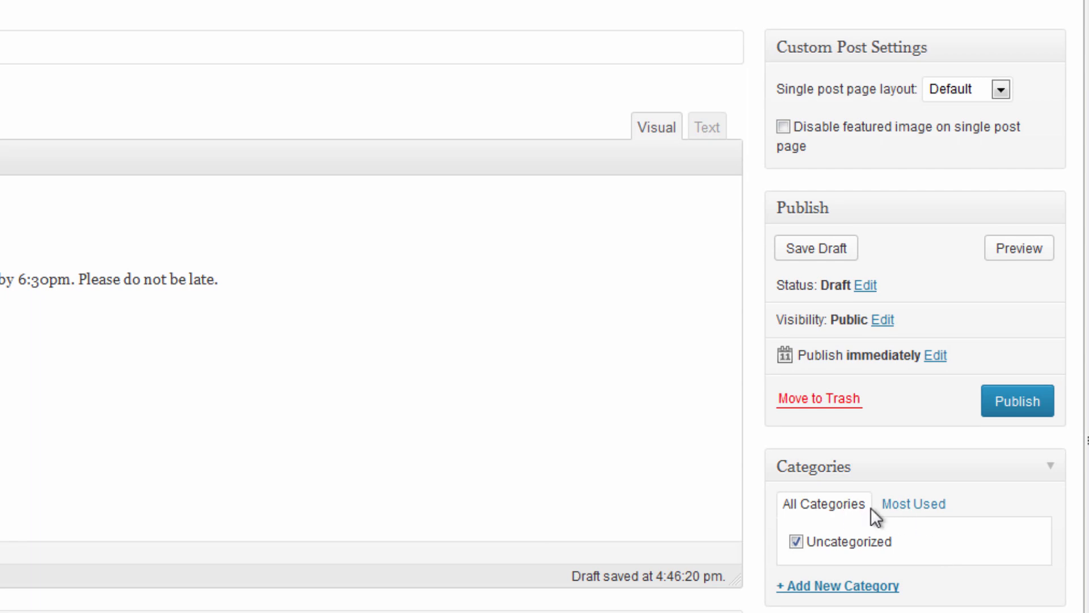
Publish the Rehearsal post with its July 10 date, address and arrival notes.
left_click(1010, 403)
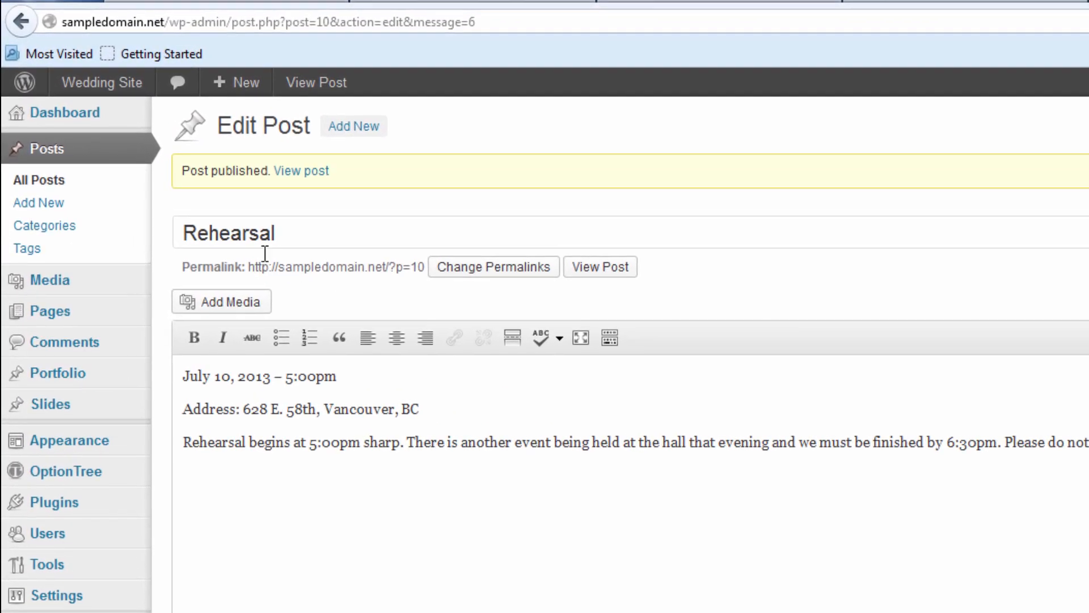
left_click(78, 204)
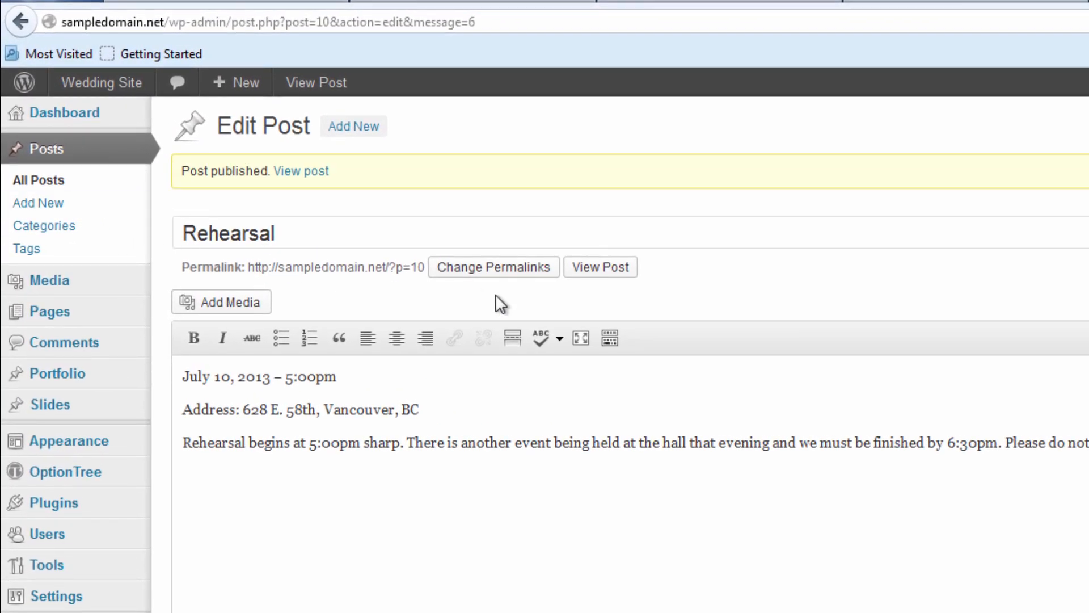
Title the post 'Guy & Gals Night Out' and paste the July 1-4, 2013 and Sin City lines.
left_click(332, 188)
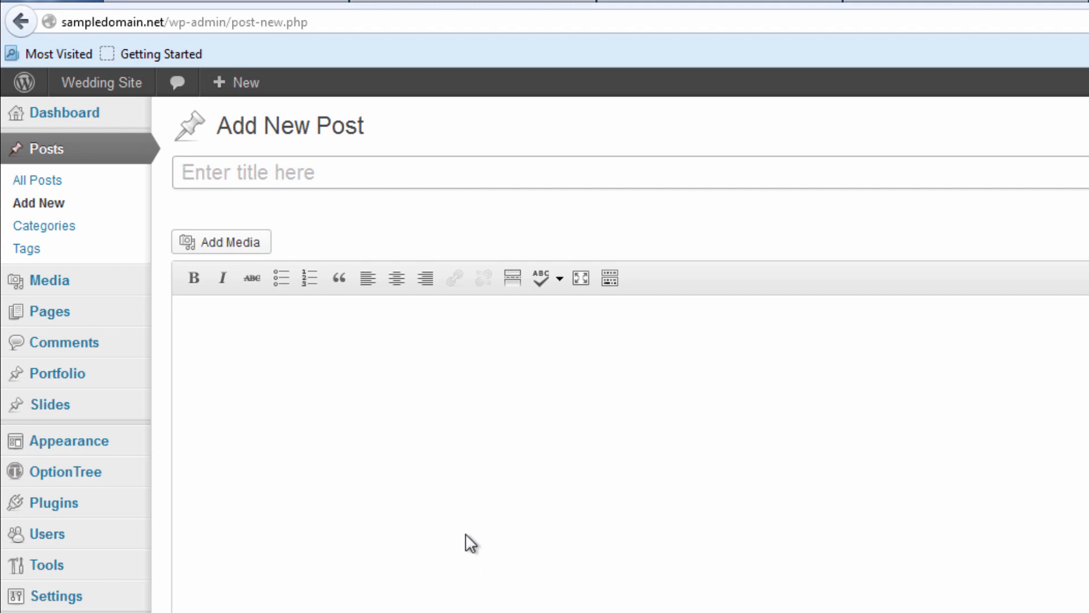
type("Guy & Gals Ni")
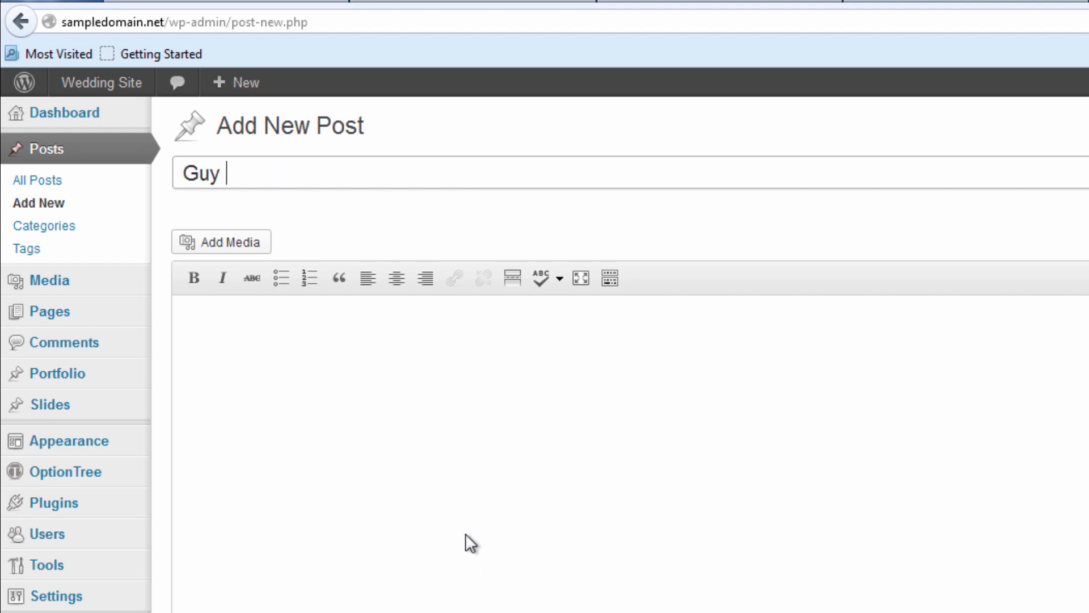
type("ght Out")
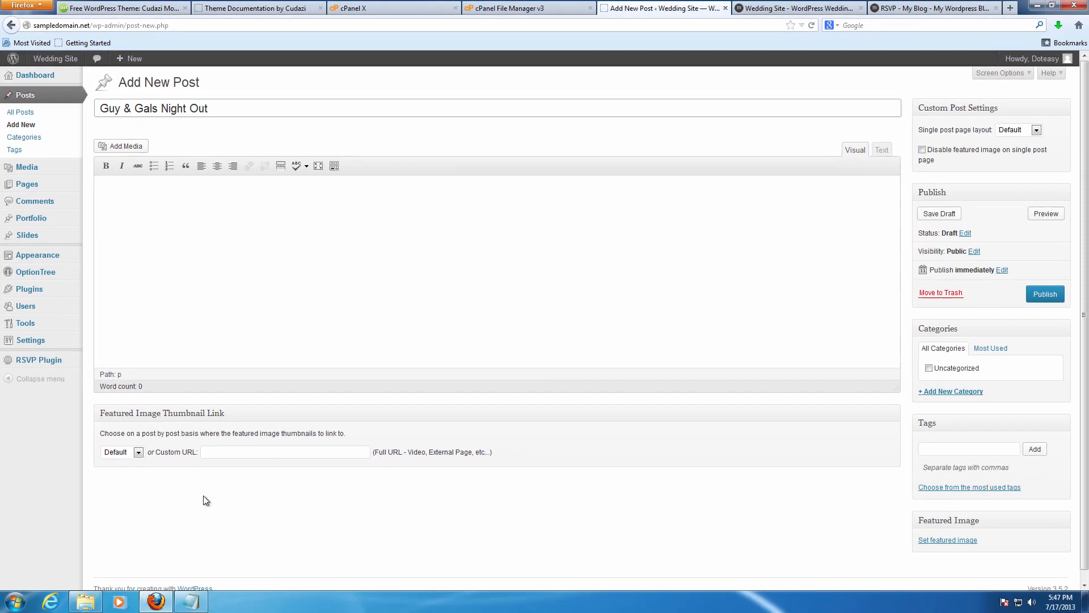
left_click(190, 601)
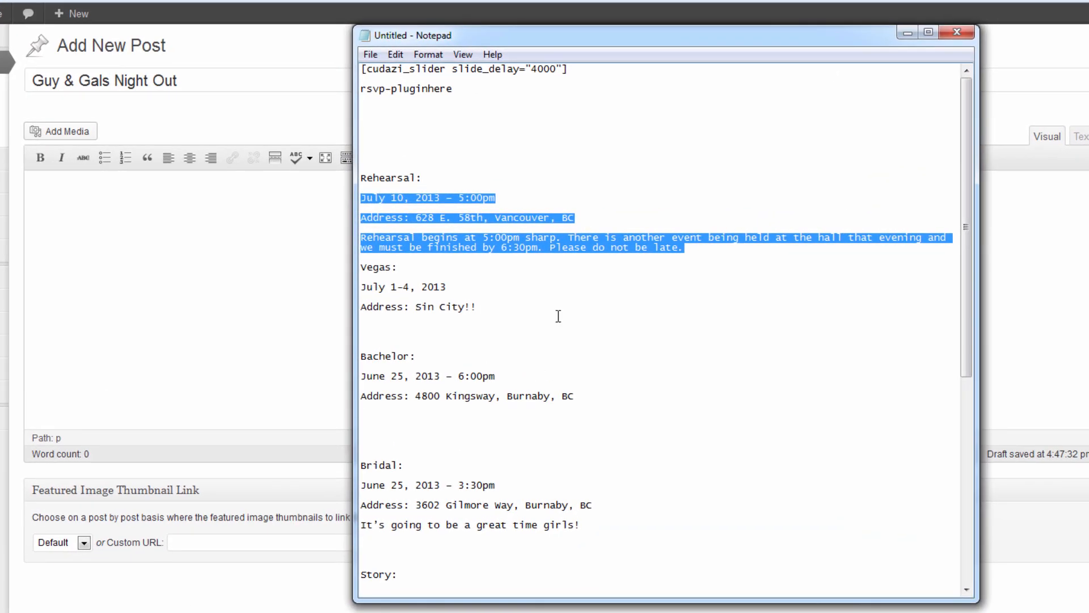
left_click(490, 284)
left_click_drag(362, 286, 448, 288)
left_click(362, 286)
left_click_drag(362, 287, 486, 308)
key("ctrl+c")
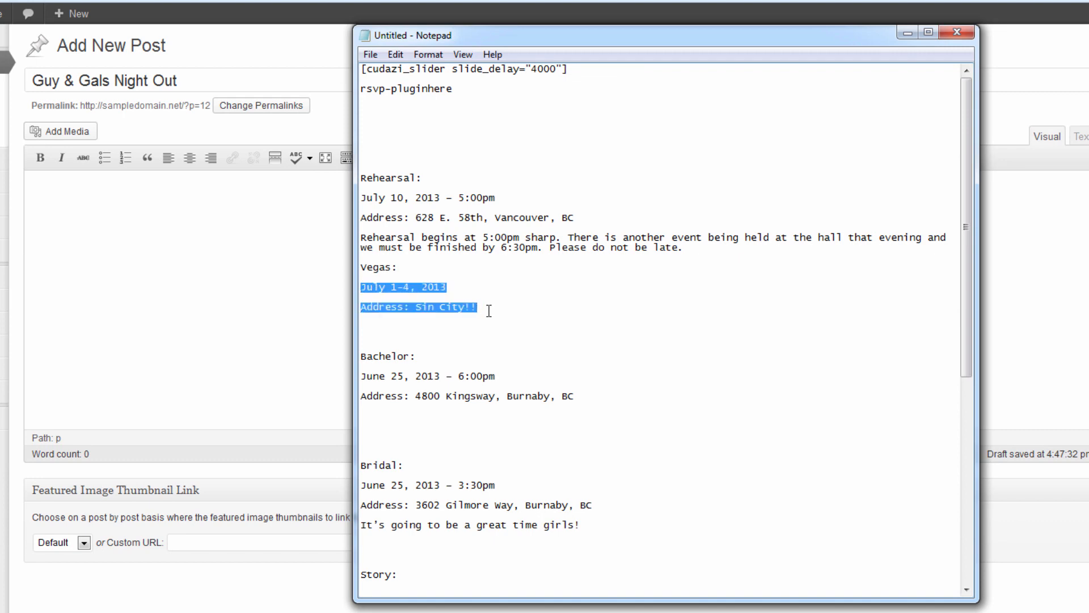
left_click(181, 265)
key("ctrl+v")
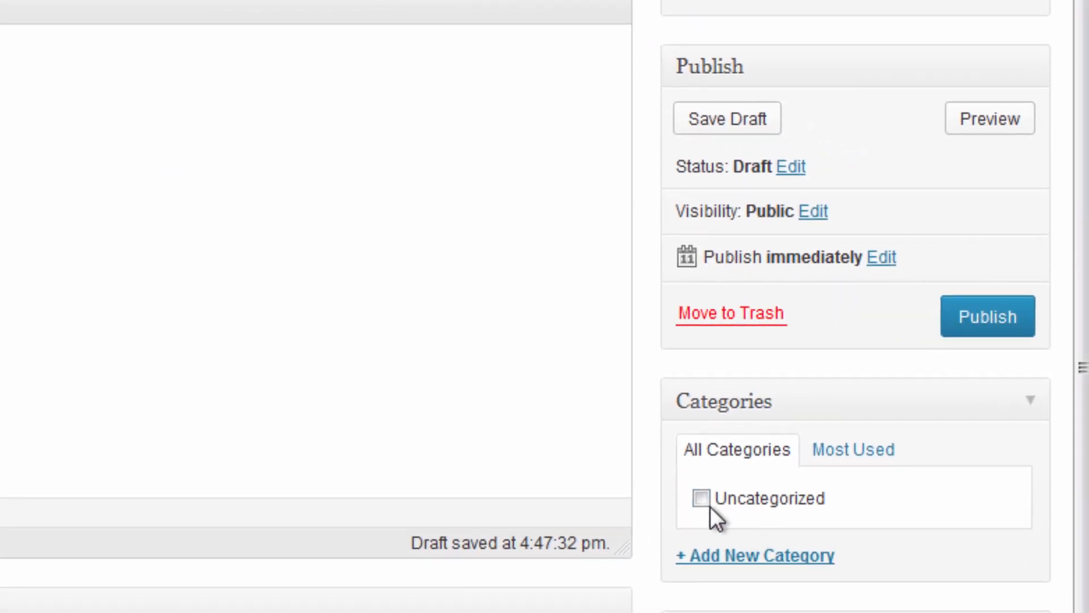
File the Guy & Gals Night Out post under Uncategorized and publish it.
left_click(704, 499)
left_click(980, 322)
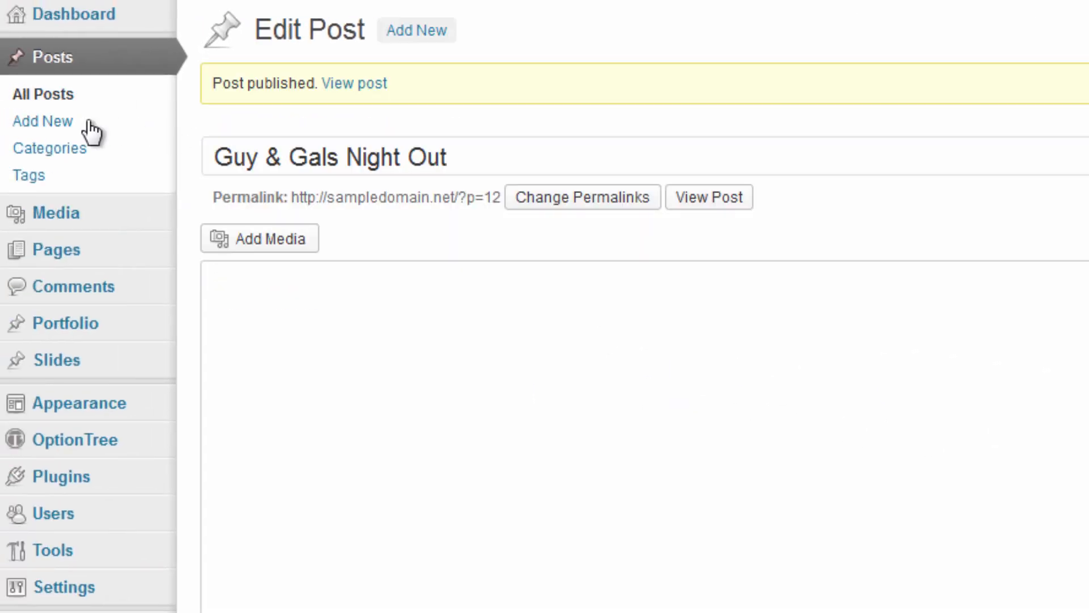
left_click(45, 121)
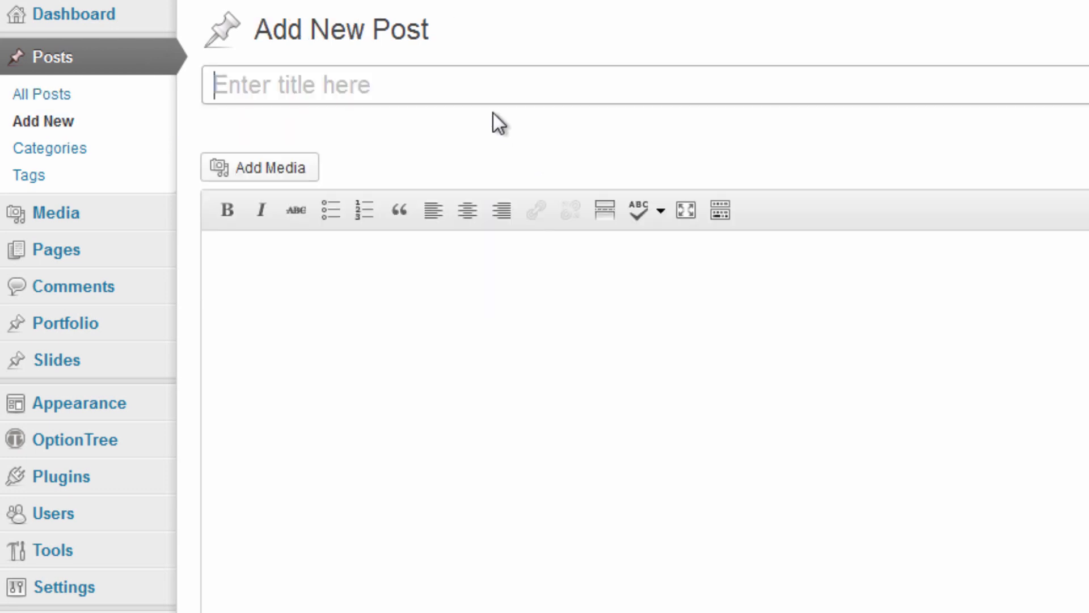
Publish an Uncategorized 'Bacherlor Party' post with the June 25, 2013 6:00pm Kingsway details.
type("Bacherl")
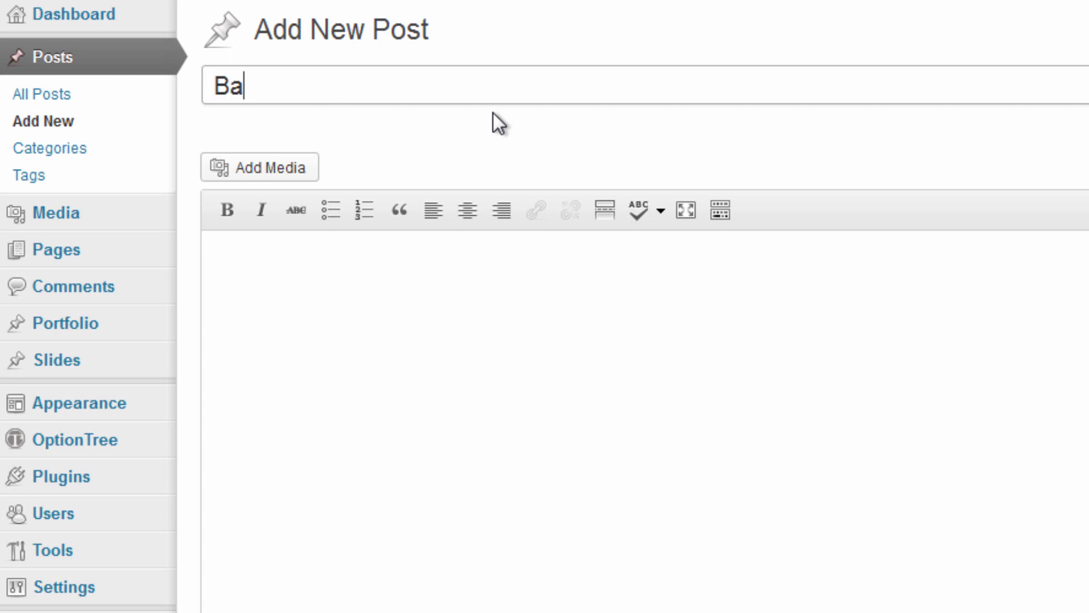
type("or Party")
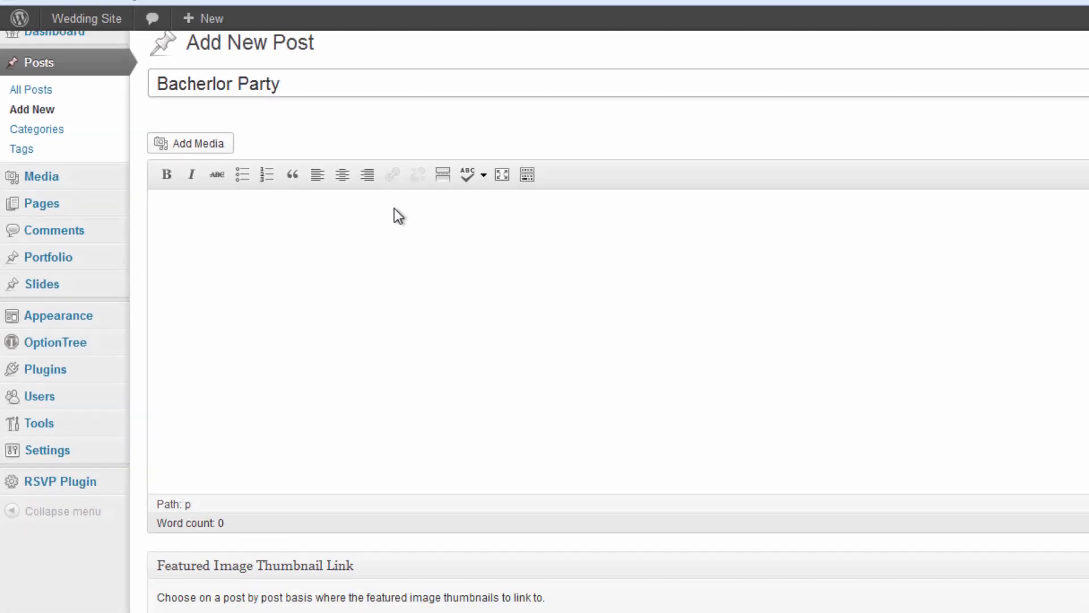
key("Tab")
left_click(184, 596)
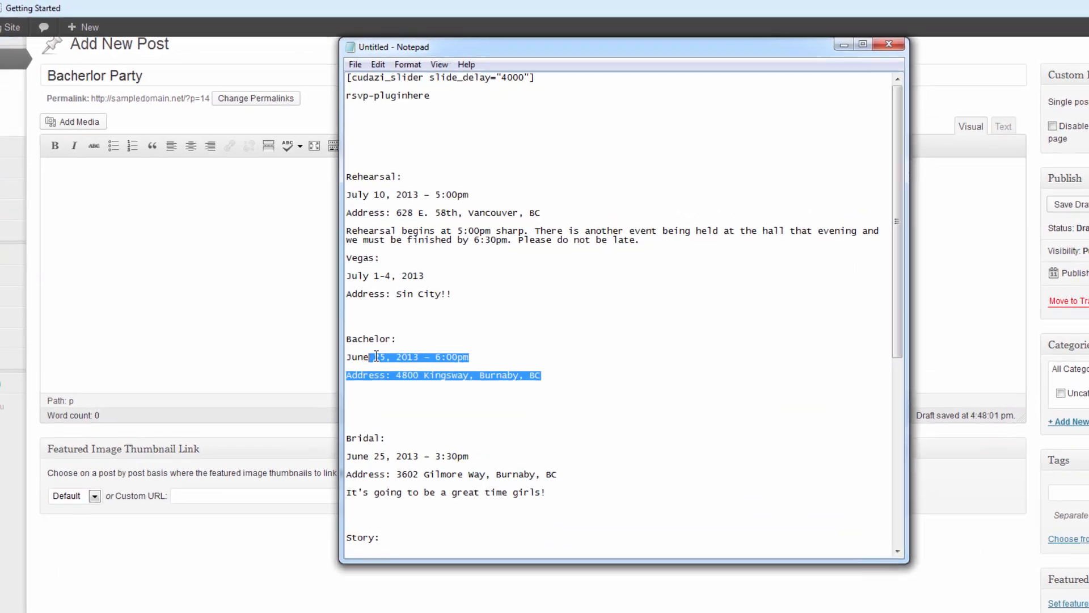
left_click_drag(376, 356, 347, 356)
key("ctrl+c")
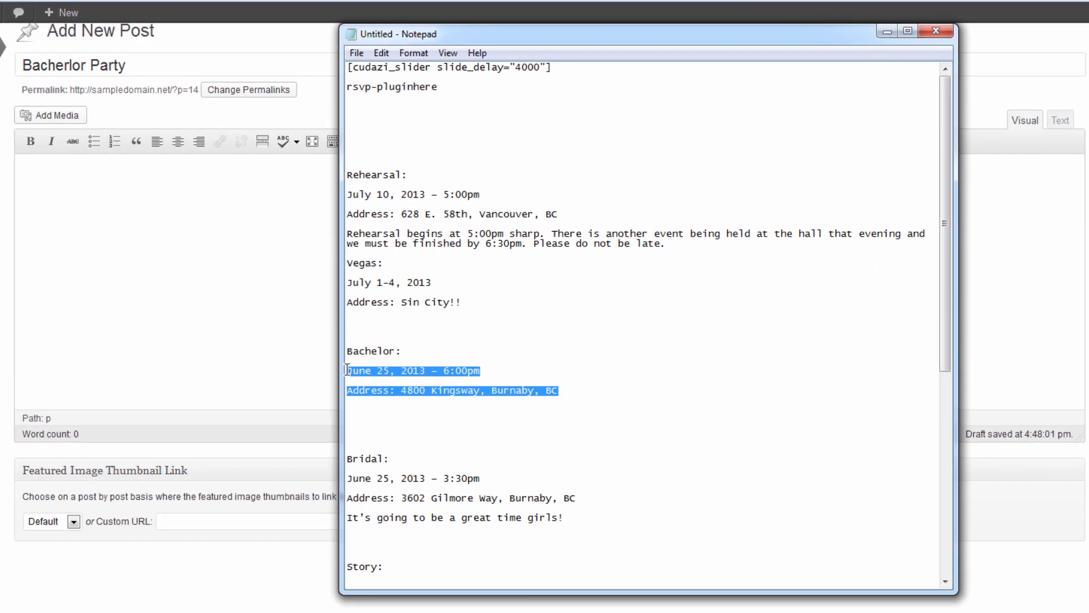
left_click(152, 290)
key("ctrl+v")
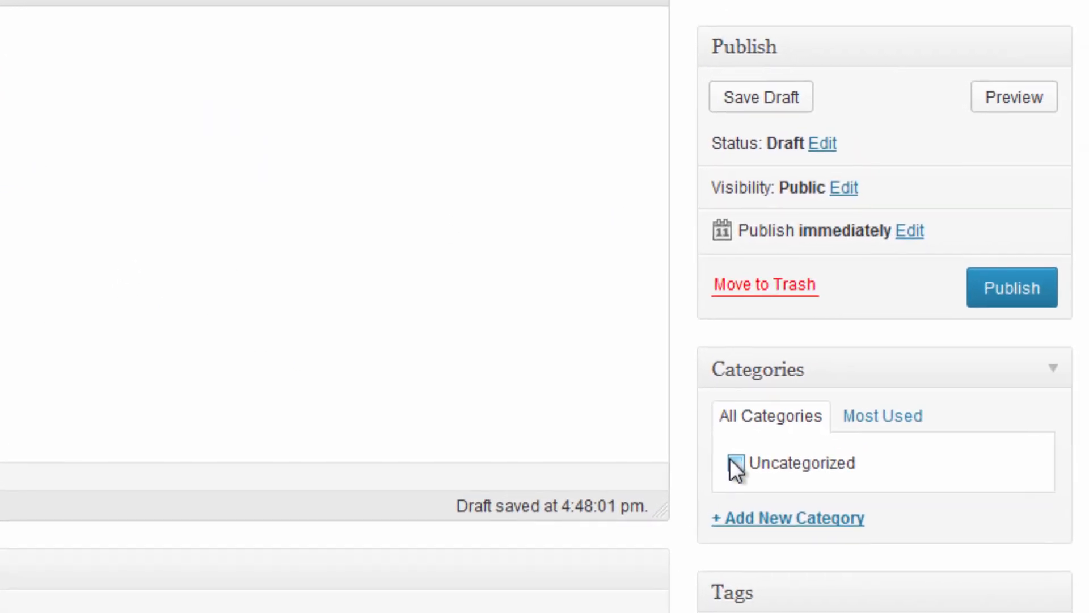
left_click(860, 445)
left_click(1075, 295)
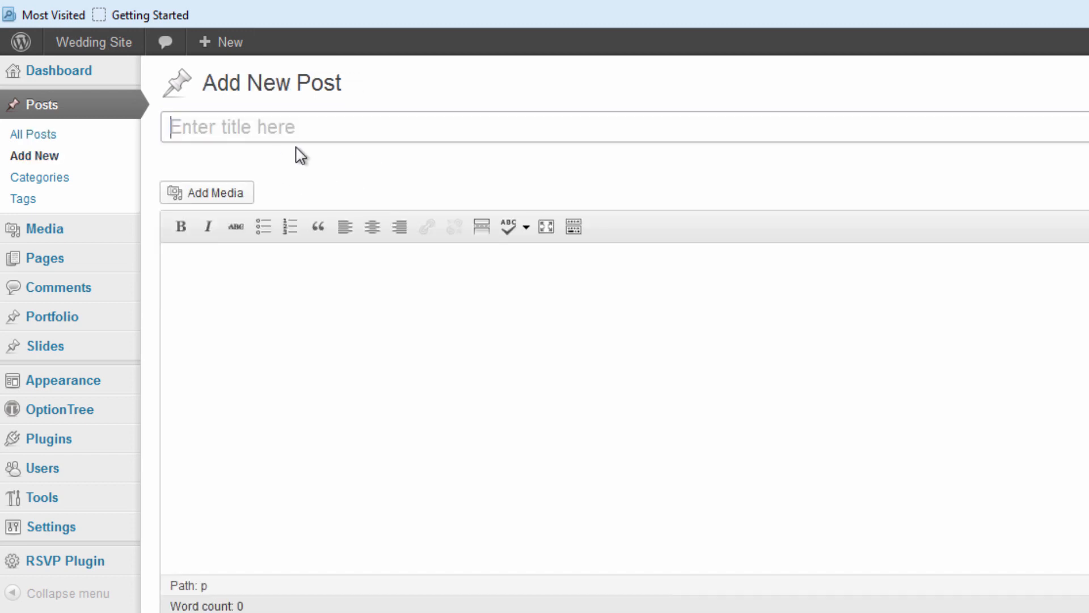
Title the post 'Bacholertte Party' and paste the June 25 3:30pm Gilmore Way details.
type("Bach")
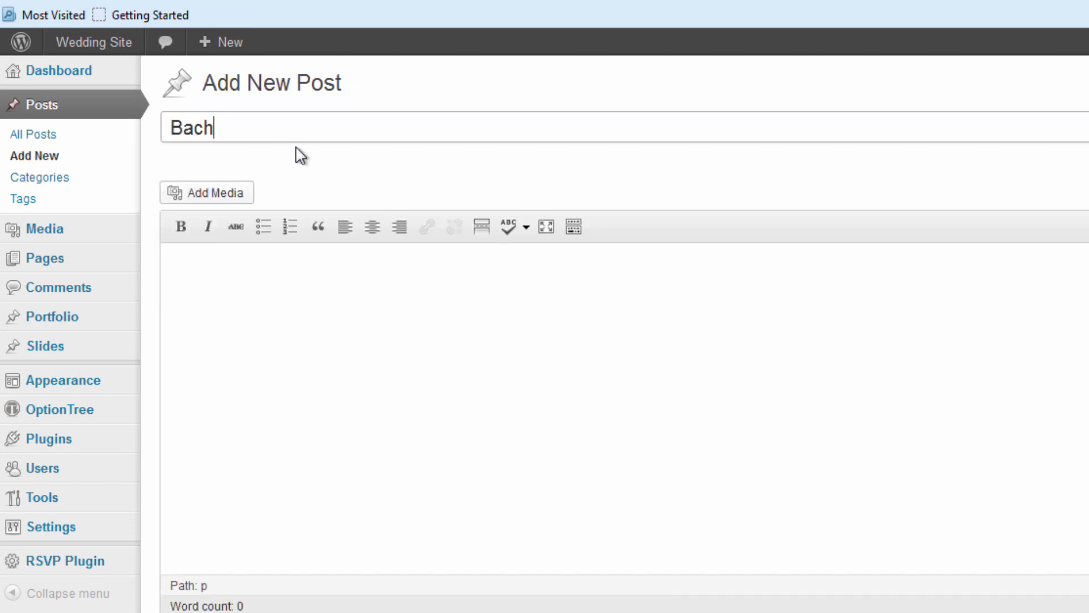
type("olertte")
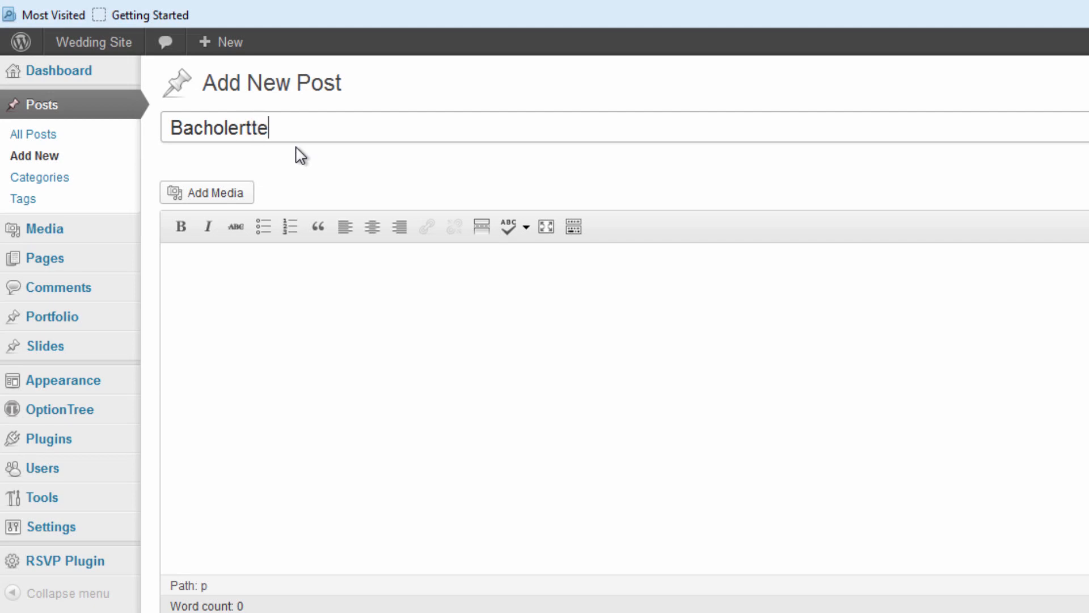
left_click(349, 264)
left_click(376, 124)
type("Par")
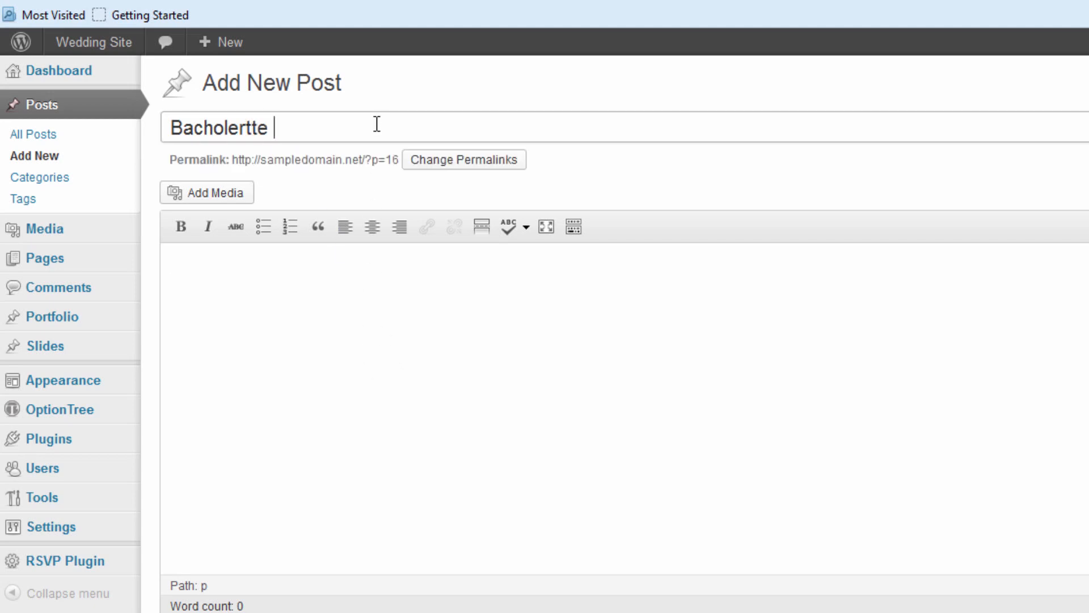
type("ty")
left_click(429, 340)
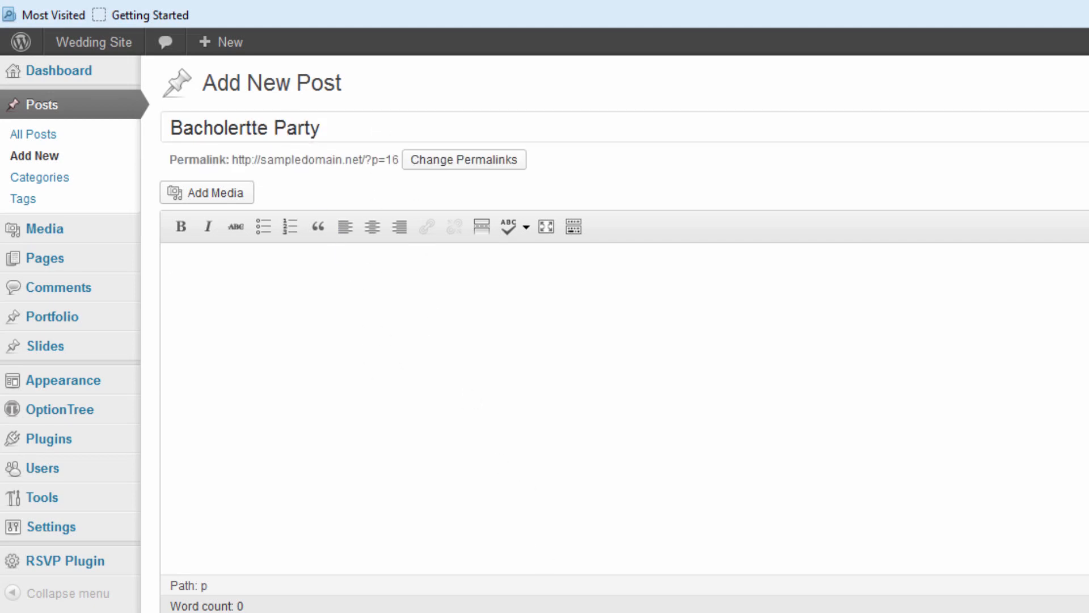
key("alt+Tab")
left_click(817, 590)
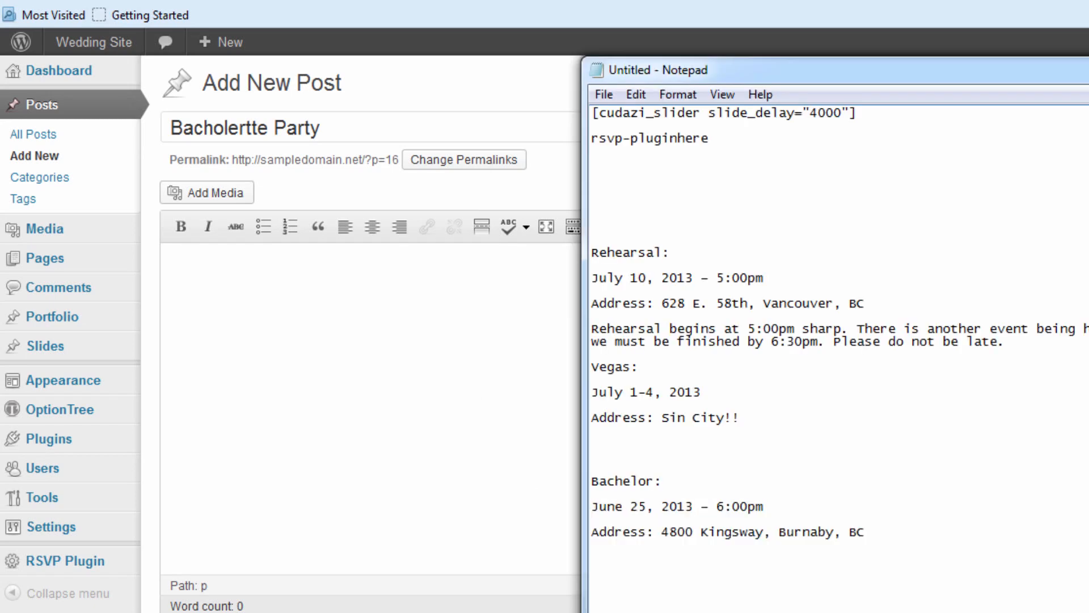
left_click(396, 432)
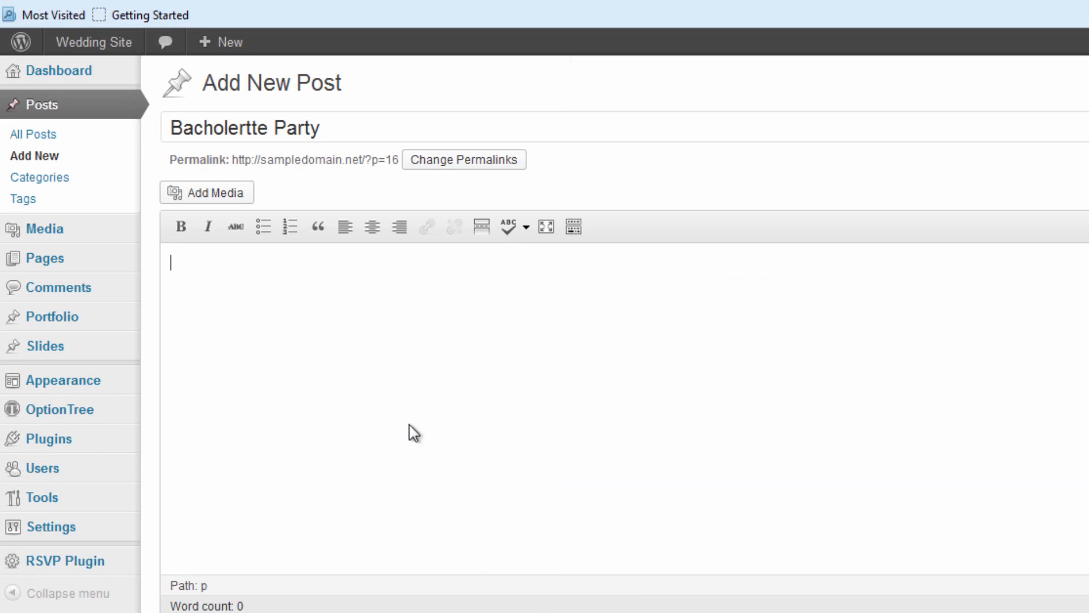
Publish the Bacholertte Party post, then file it under Uncategorized and update it.
left_click(1032, 342)
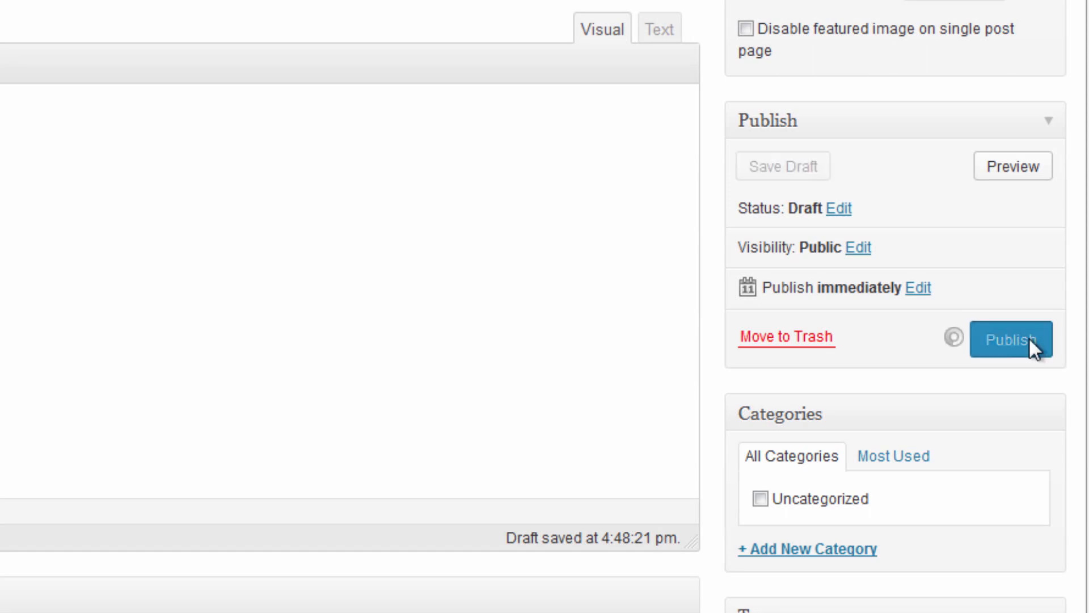
left_click(760, 499)
left_click(983, 416)
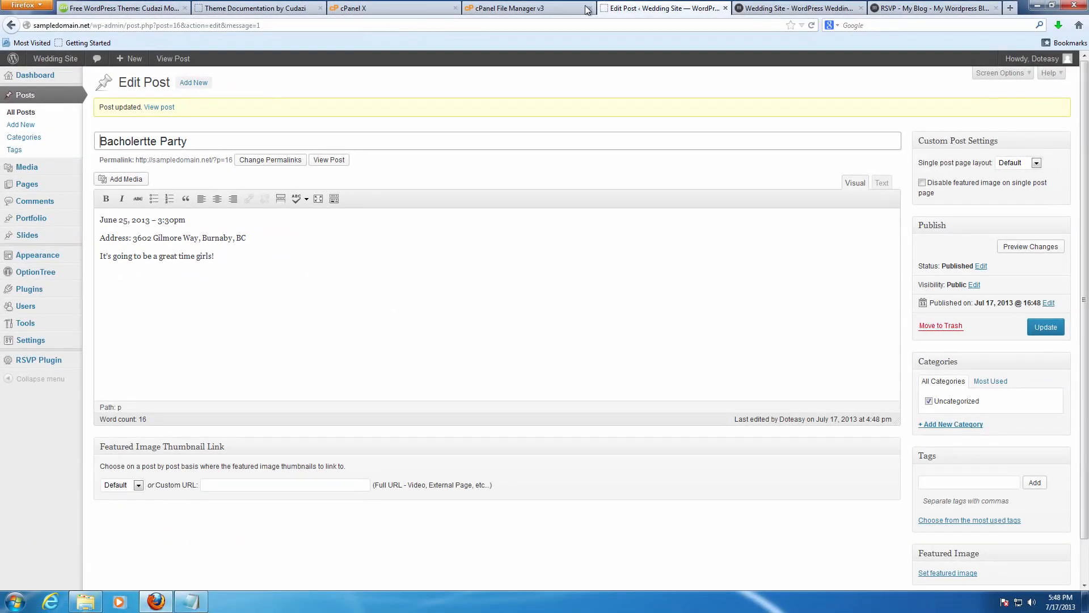
left_click(750, 7)
Reload the live wedding front page and compare it with the demo site's Blog page.
key("F5")
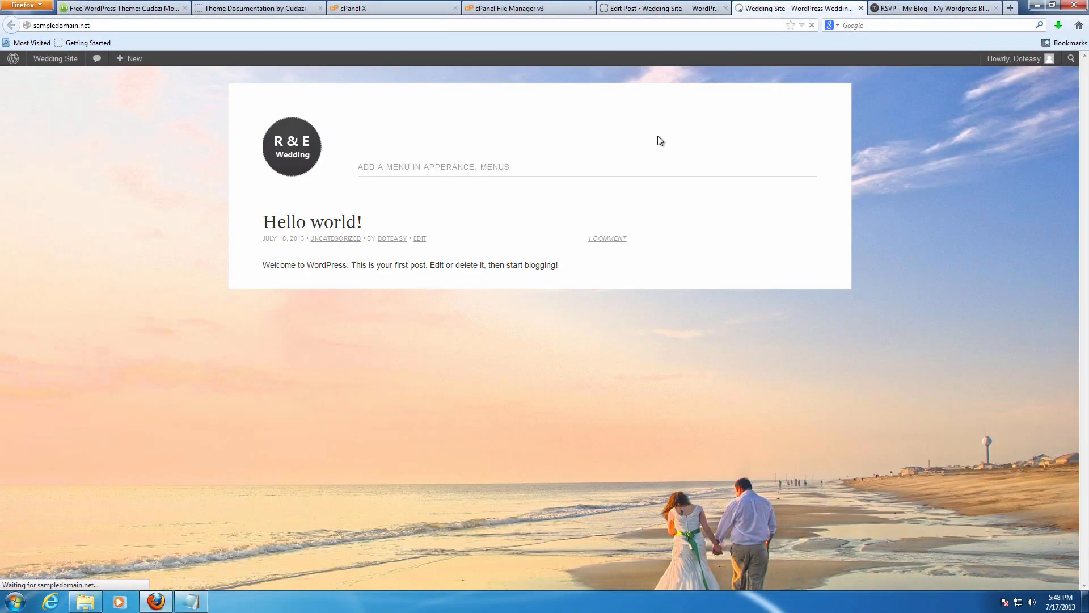
scroll(590, 180, "down", 4)
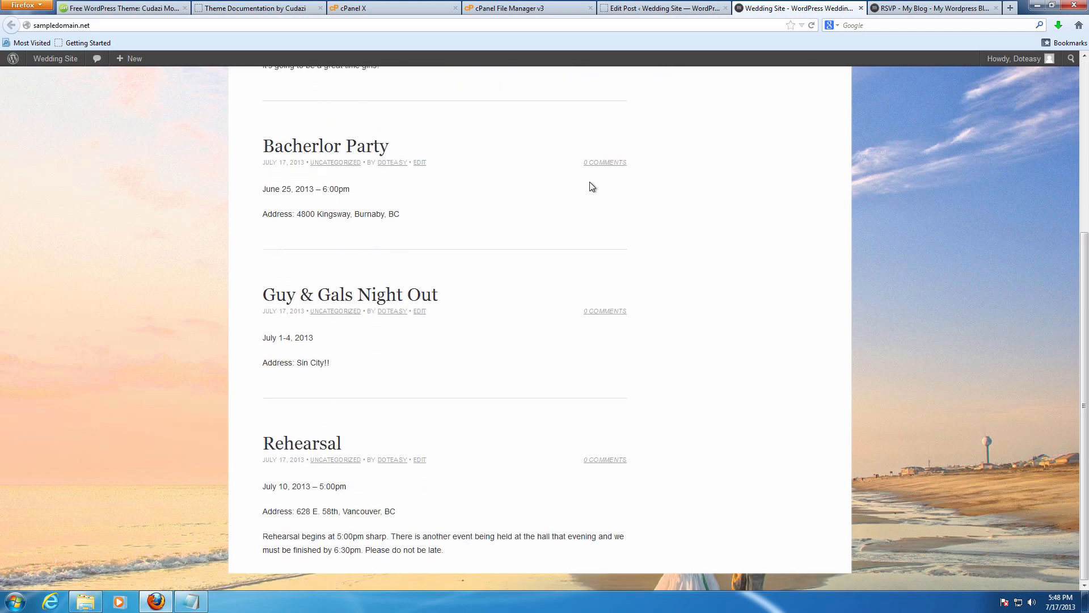
scroll(534, 296, "up", 5)
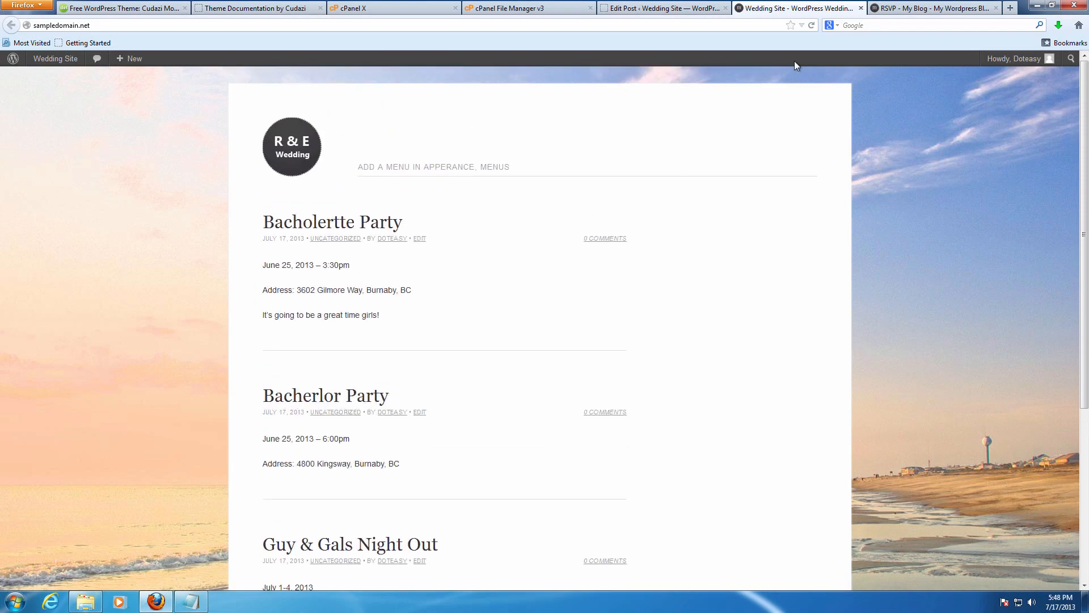
left_click(917, 6)
left_click(626, 152)
scroll(528, 207, "down", 7)
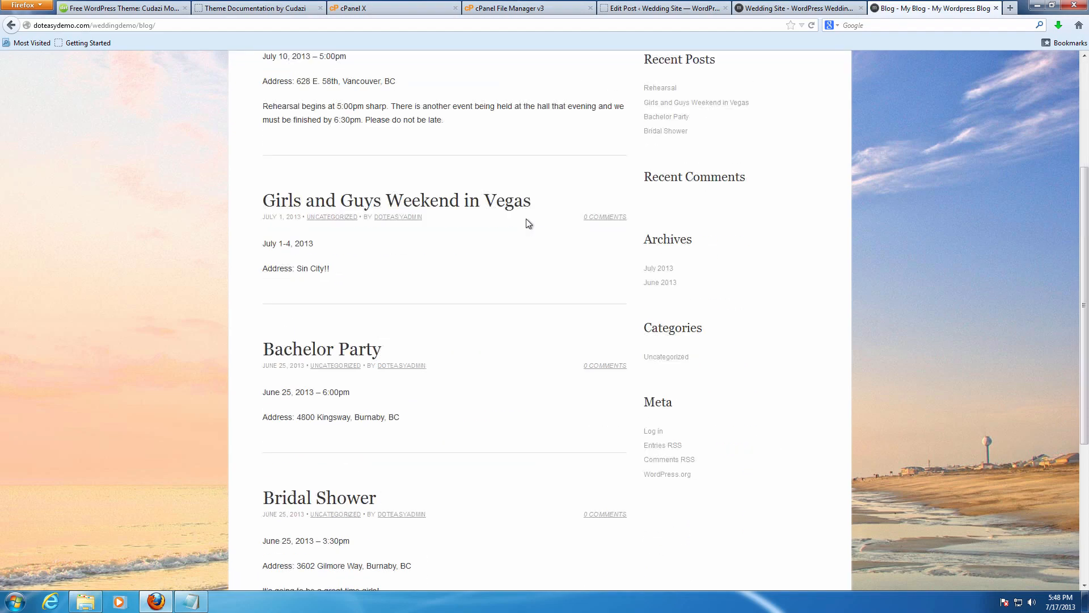
scroll(527, 249, "up", 4)
scroll(526, 254, "up", 3)
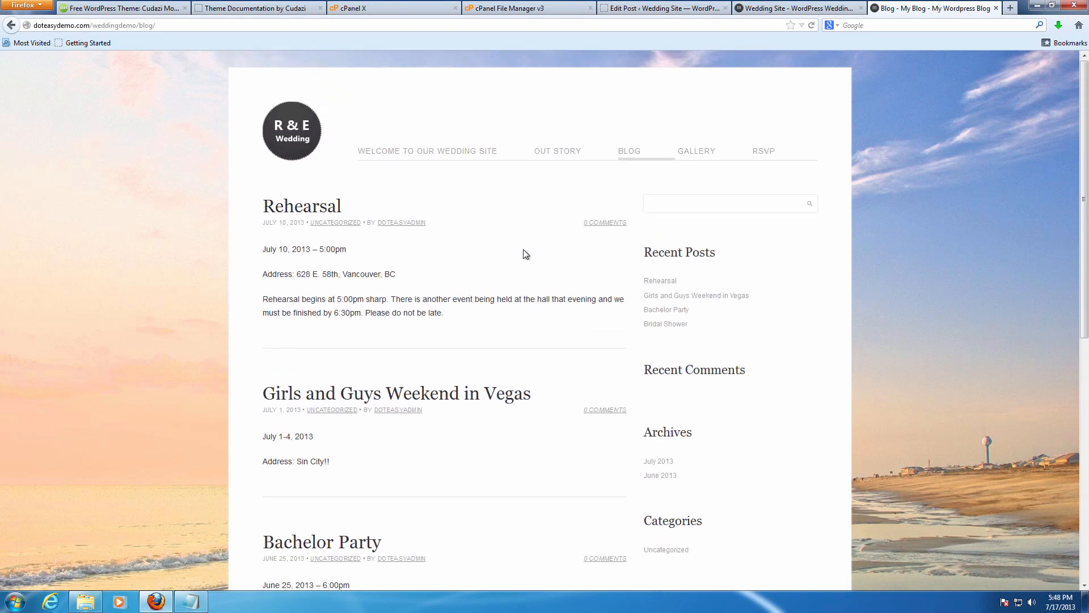
Review the live site again, then view the demo site's Welcome page.
left_click(757, 11)
scroll(525, 237, "down", 4)
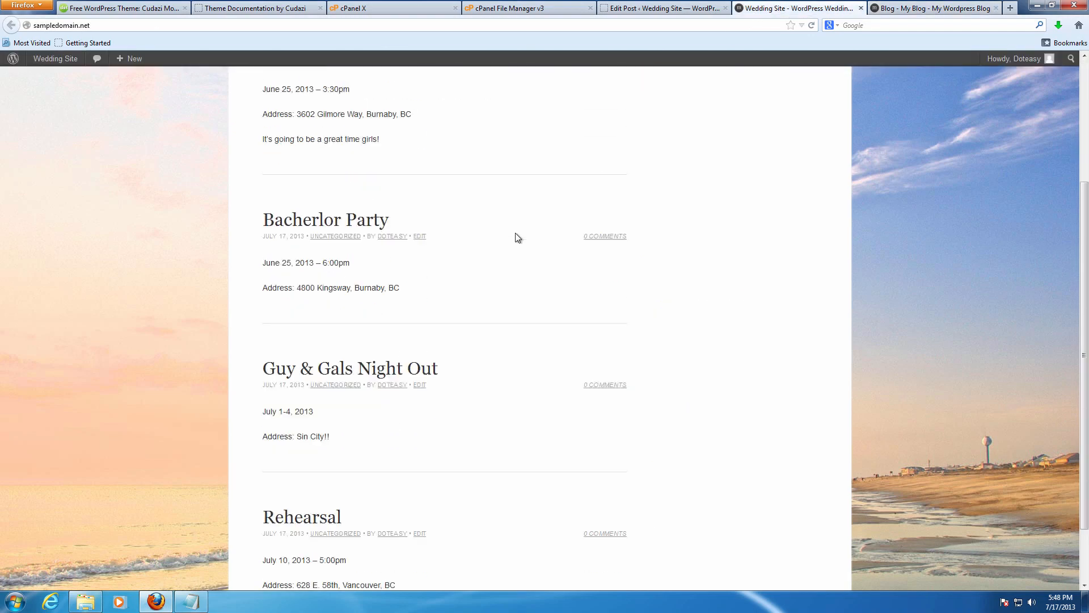
scroll(513, 241, "up", 4)
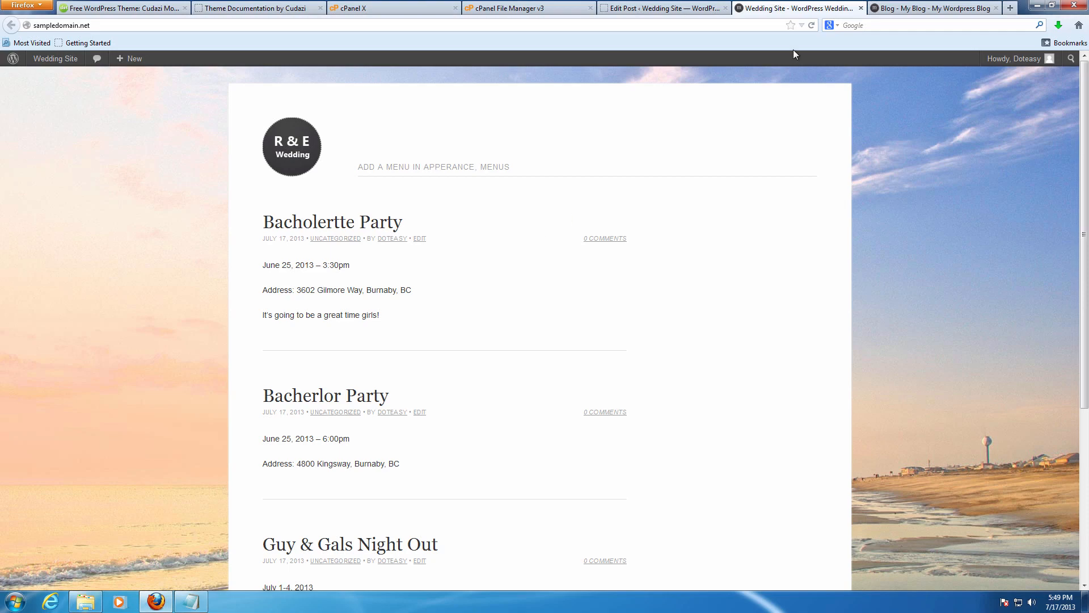
left_click(930, 8)
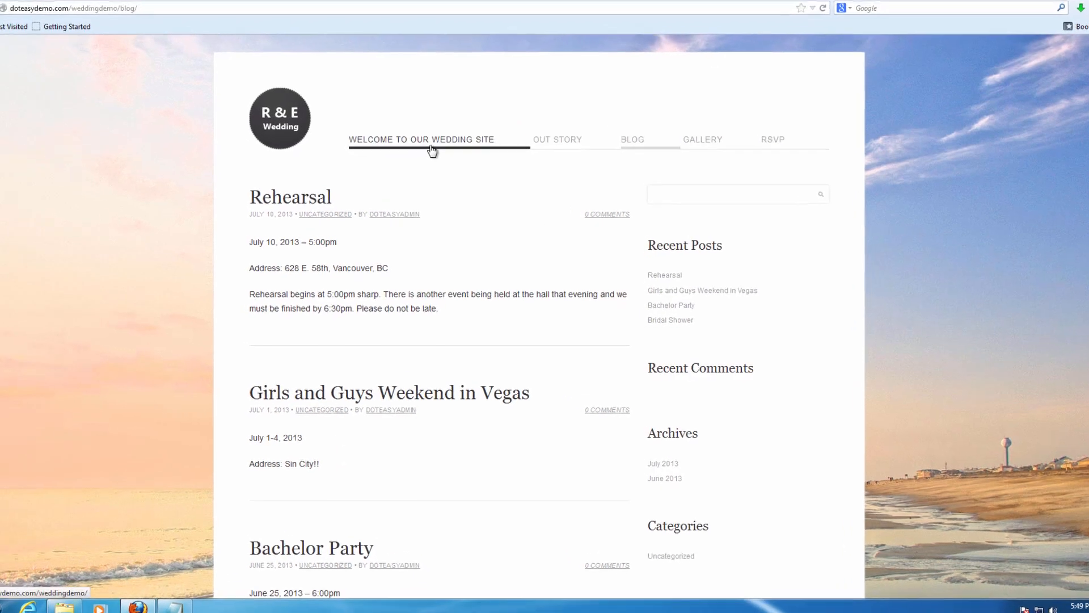
left_click(447, 147)
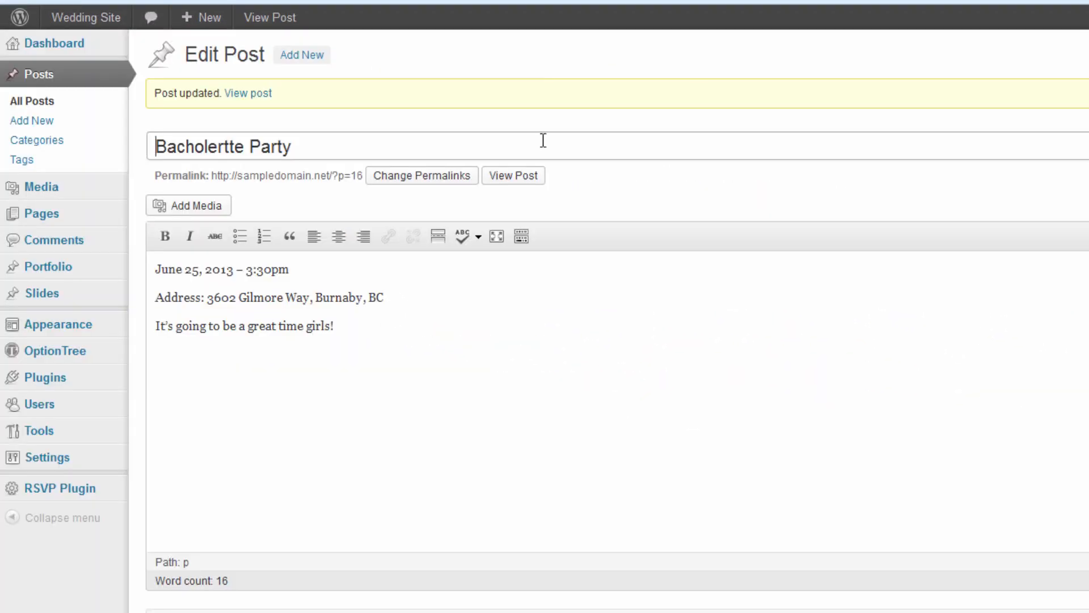
Trash the Sample Page and publish a new 'Blog' page using the Full Width Page template.
mouse_move(43, 217)
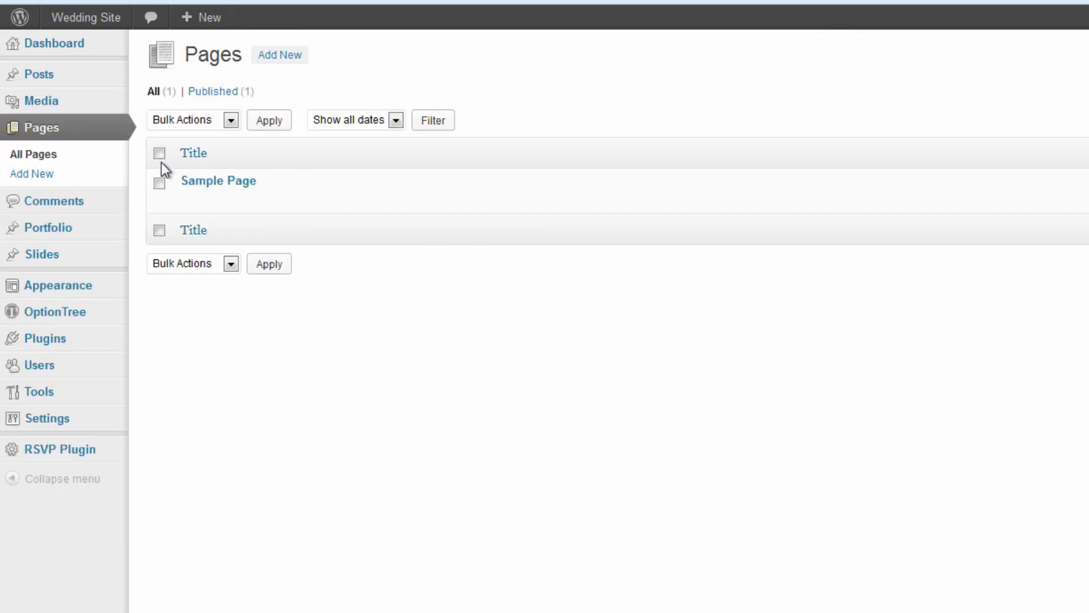
left_click(272, 200)
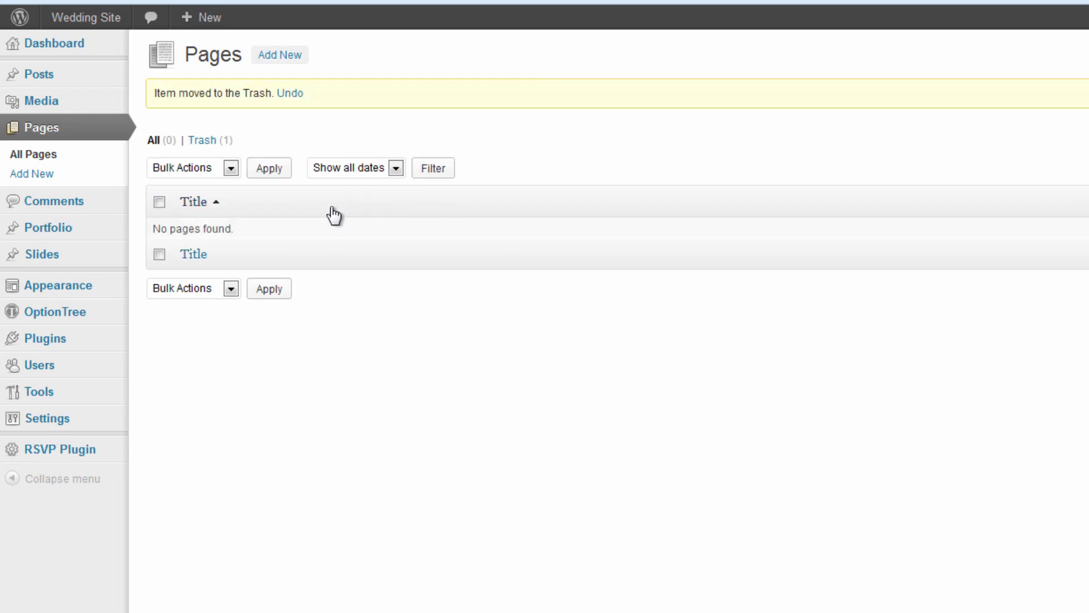
left_click(296, 56)
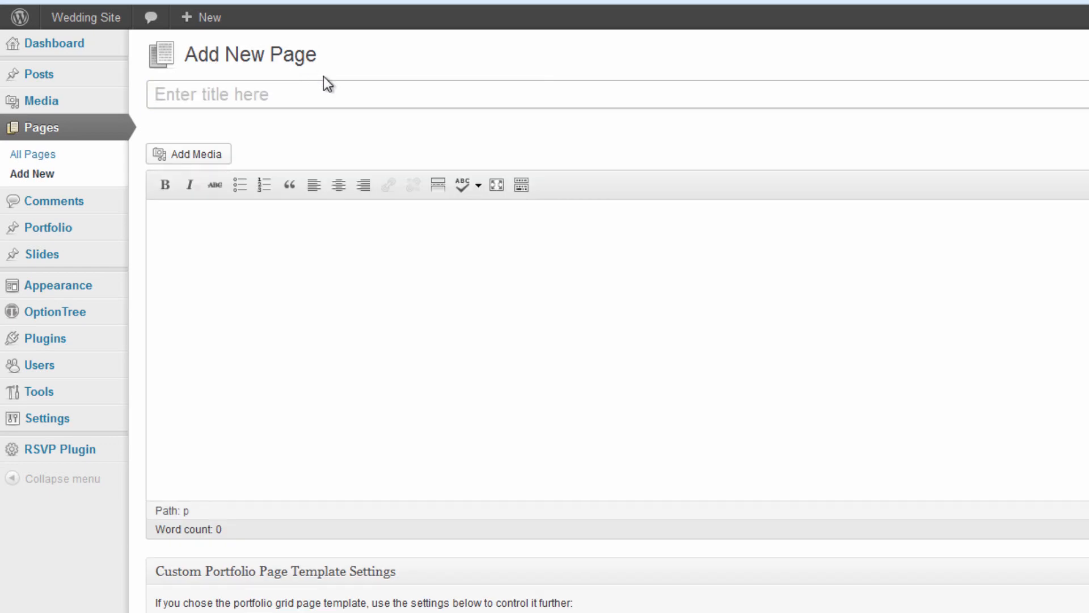
type("Blog")
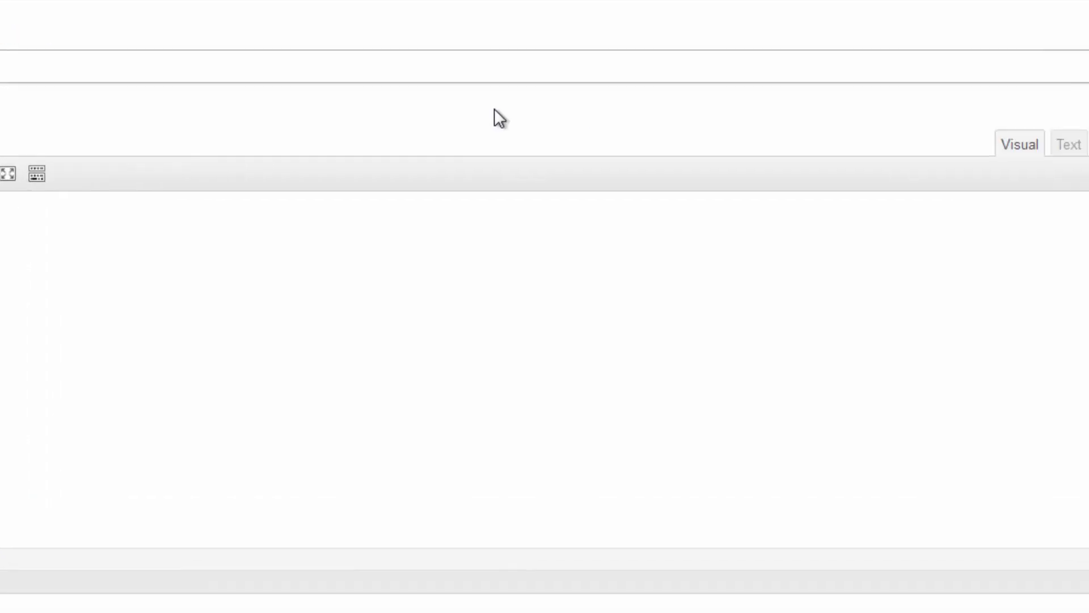
left_click(836, 418)
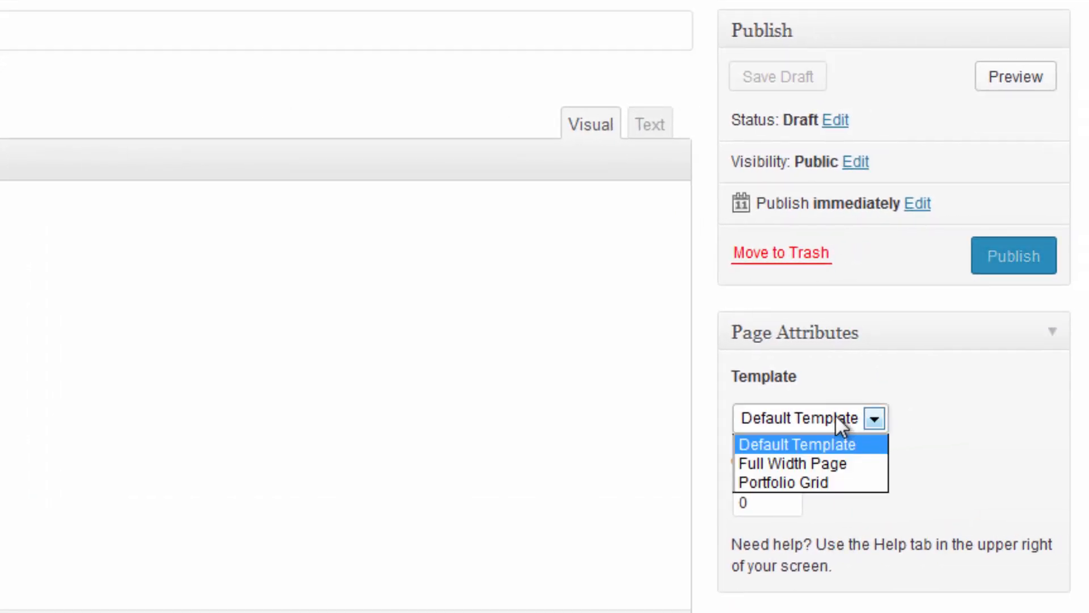
left_click(824, 465)
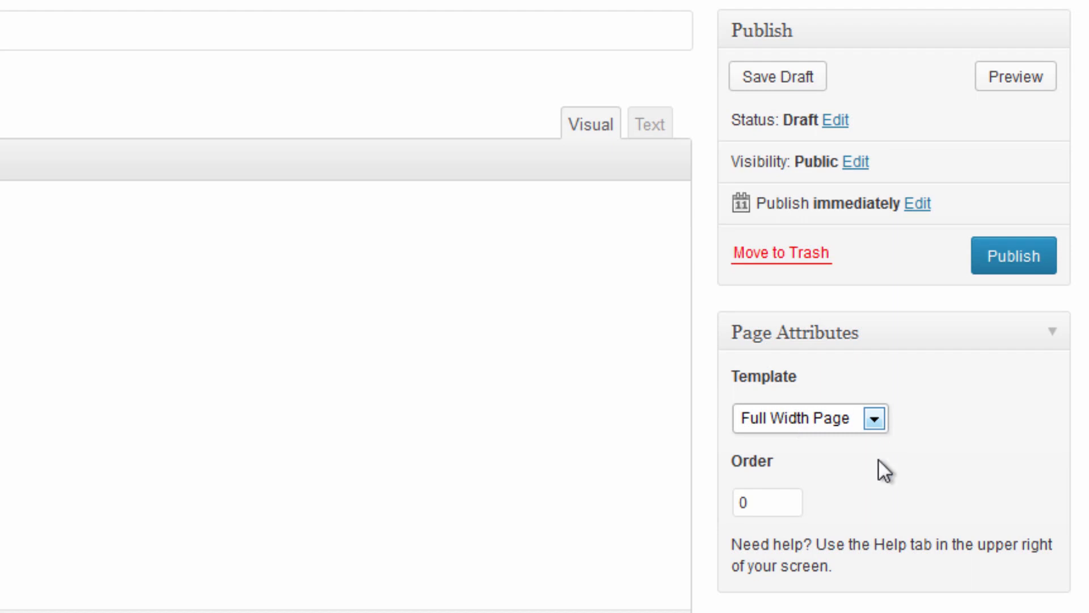
left_click(760, 500)
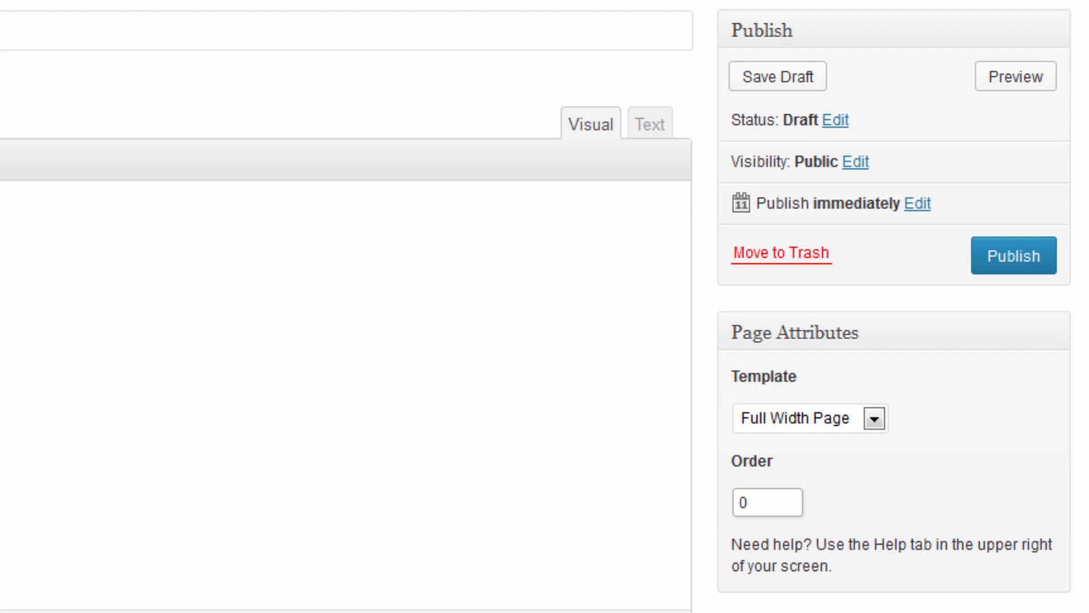
left_click(379, 430)
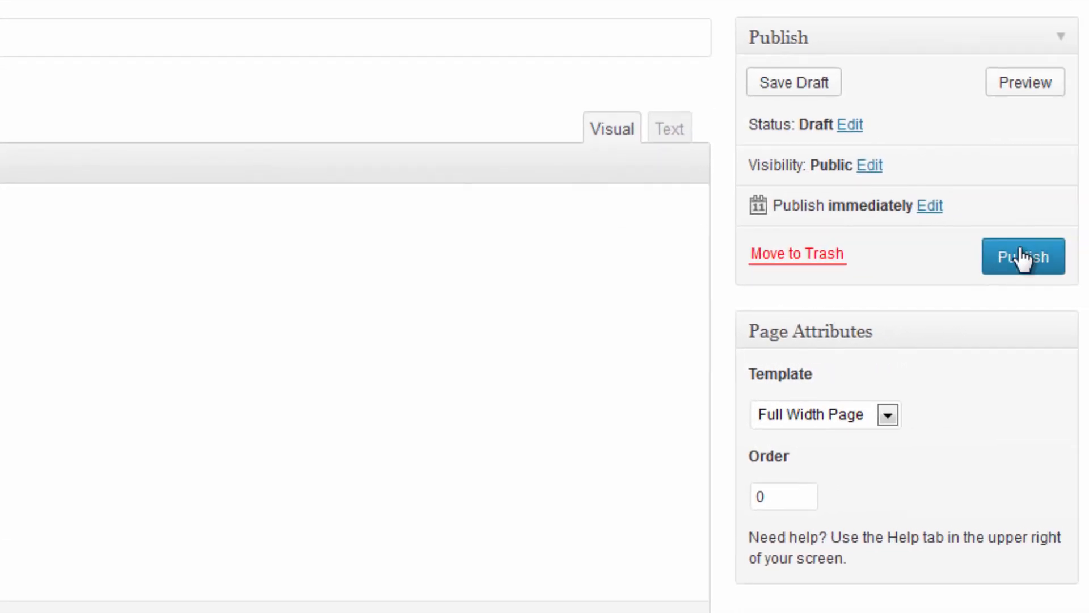
left_click(1021, 258)
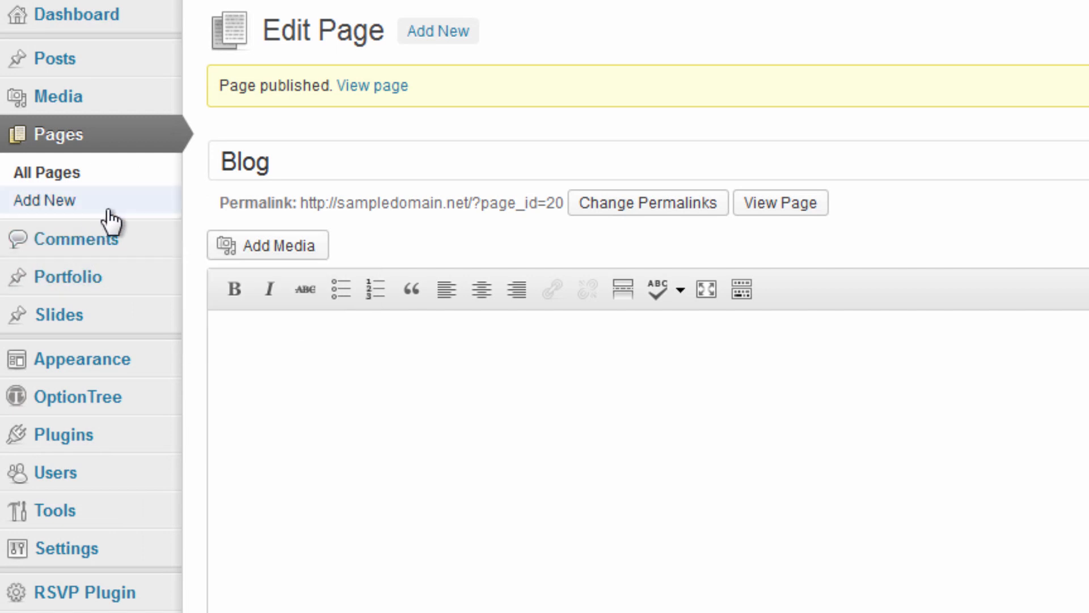
Start a new page titled 'Gallery' after checking the demo site for reference.
left_click(423, 35)
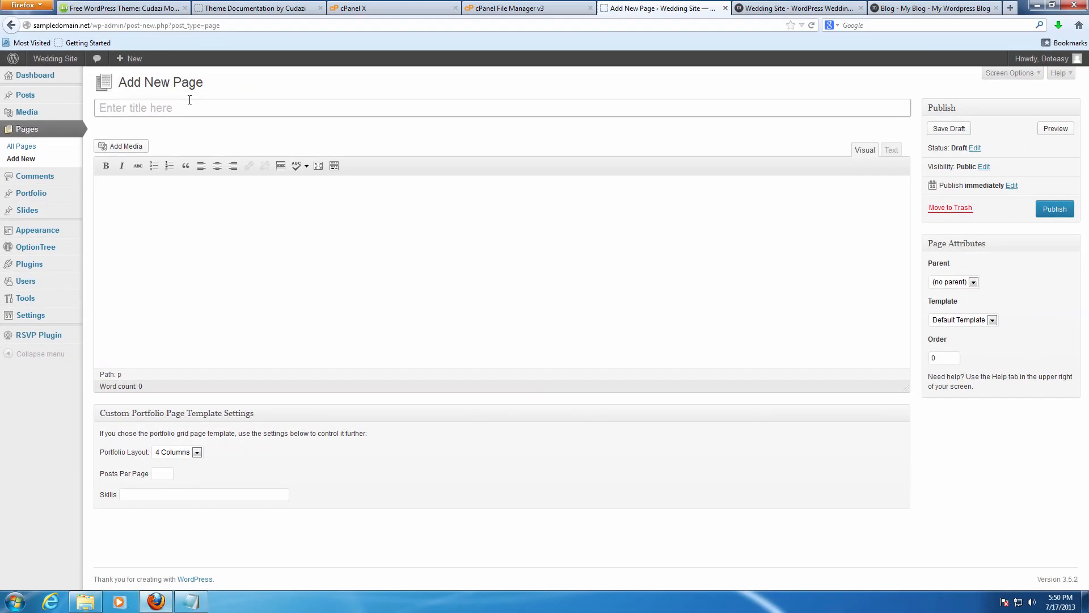
left_click(836, 6)
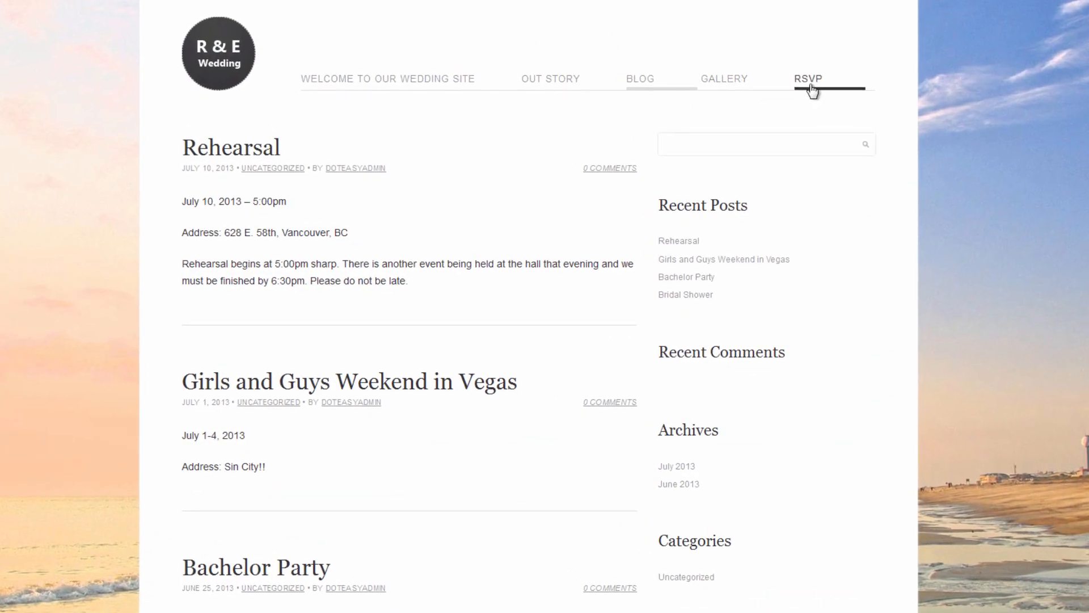
left_click(740, 2)
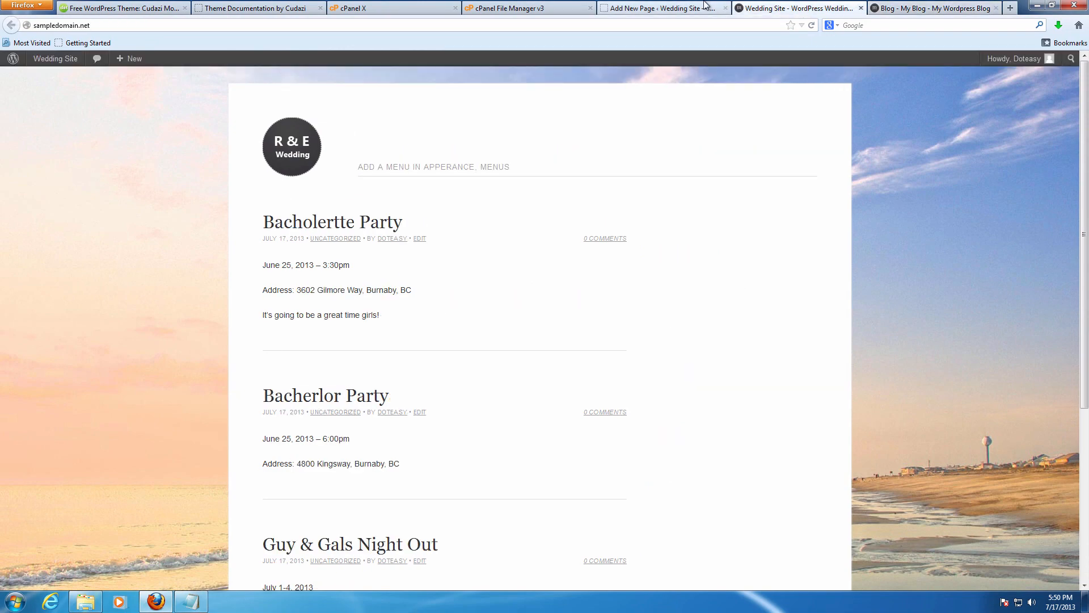
left_click(706, 4)
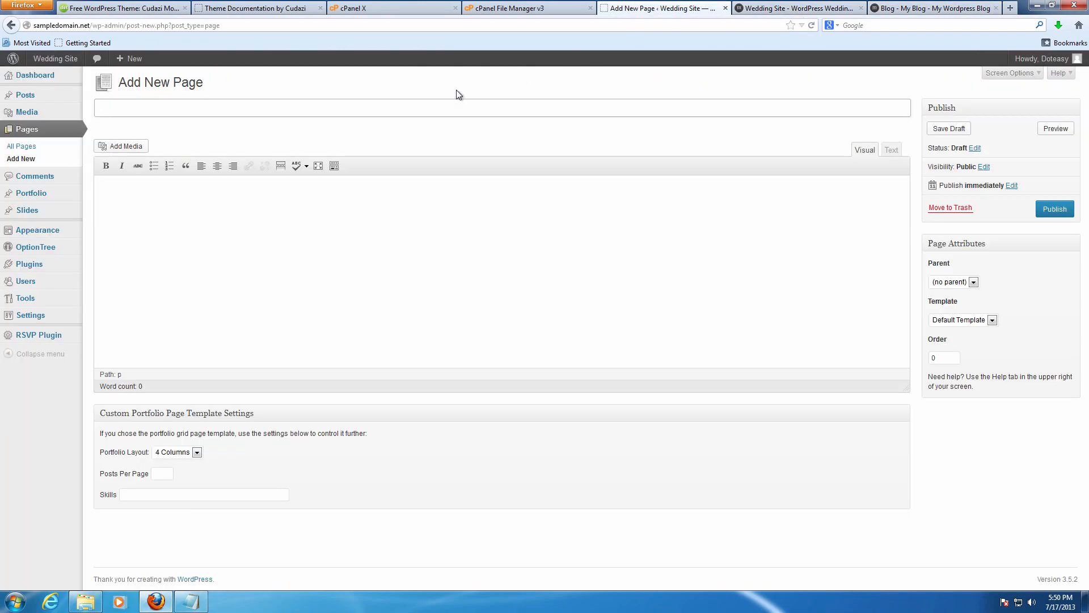
type("Gallery")
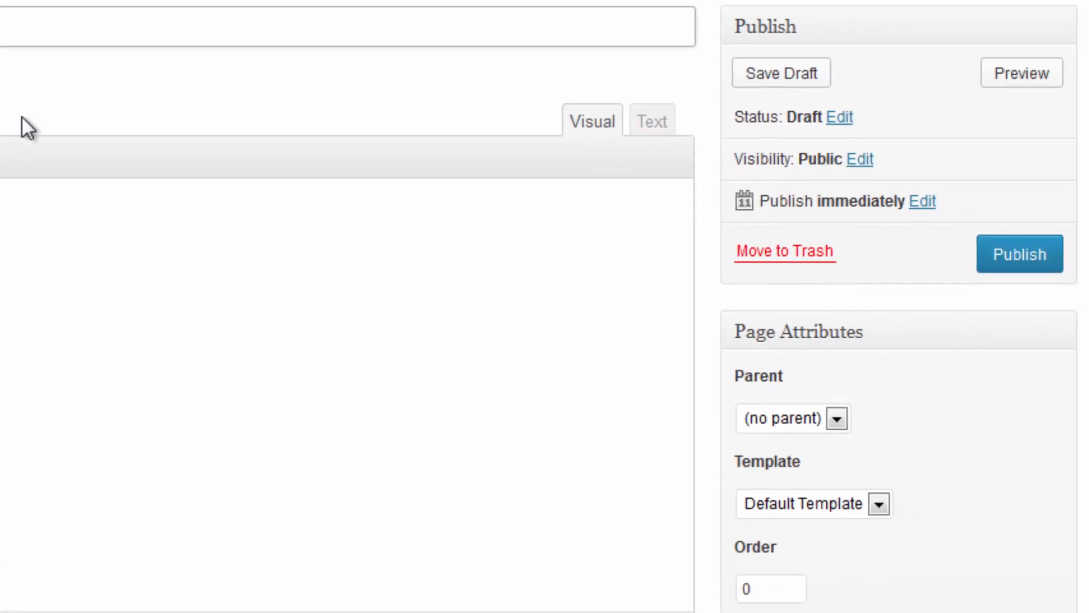
Give the Gallery page the Portfolio Grid template and publish it.
left_click(806, 417)
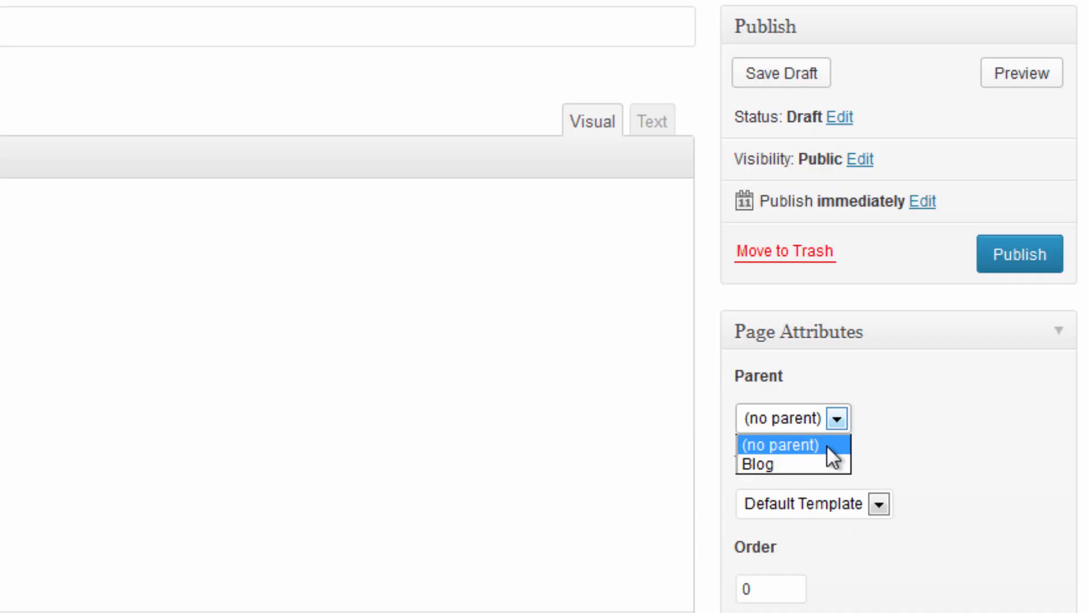
left_click(826, 444)
left_click(849, 505)
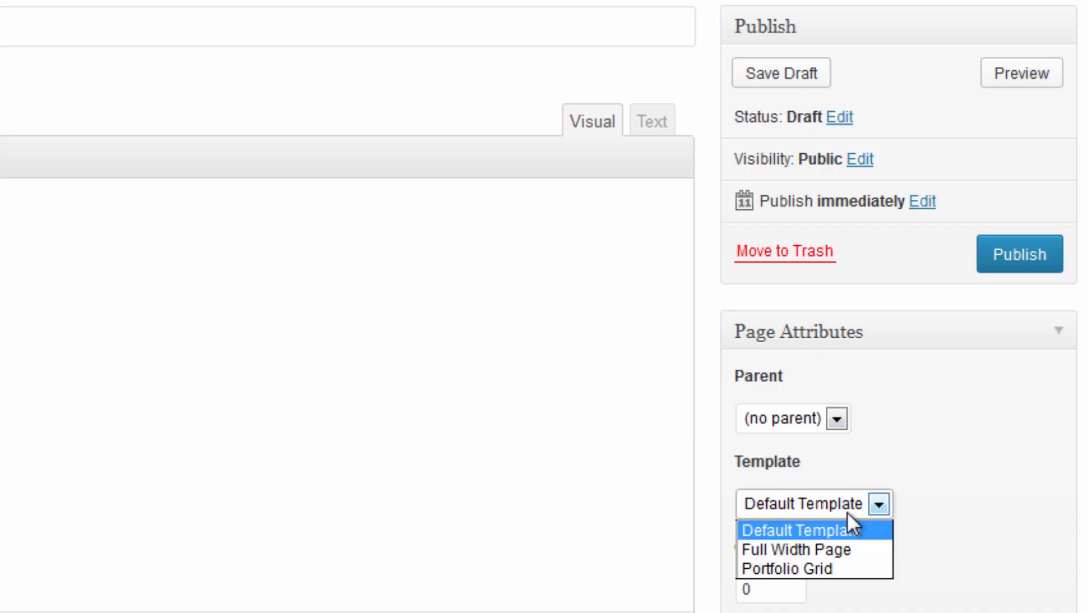
left_click(851, 562)
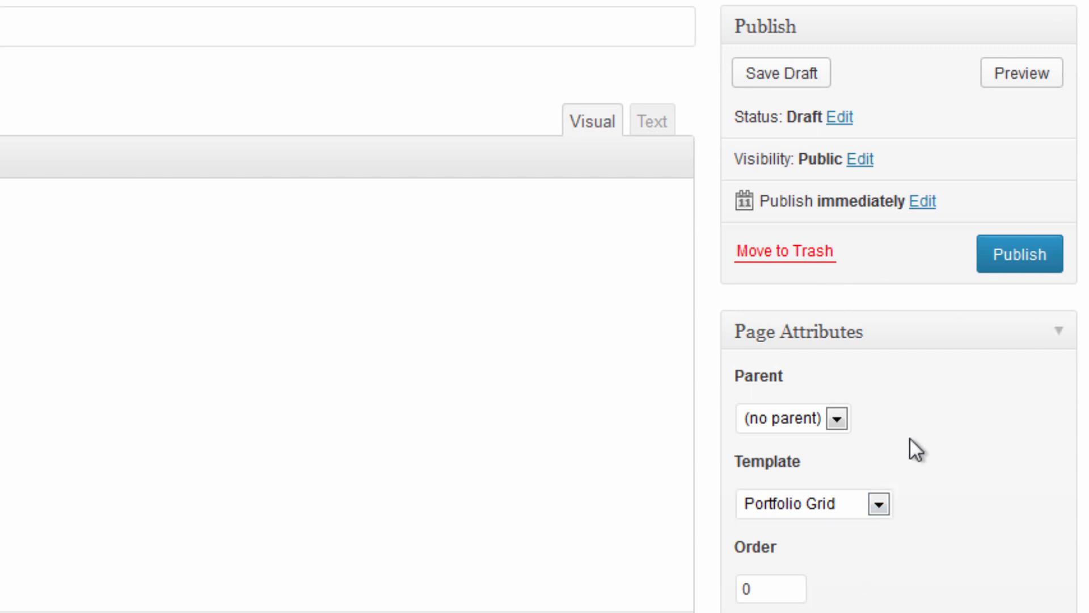
left_click(1011, 272)
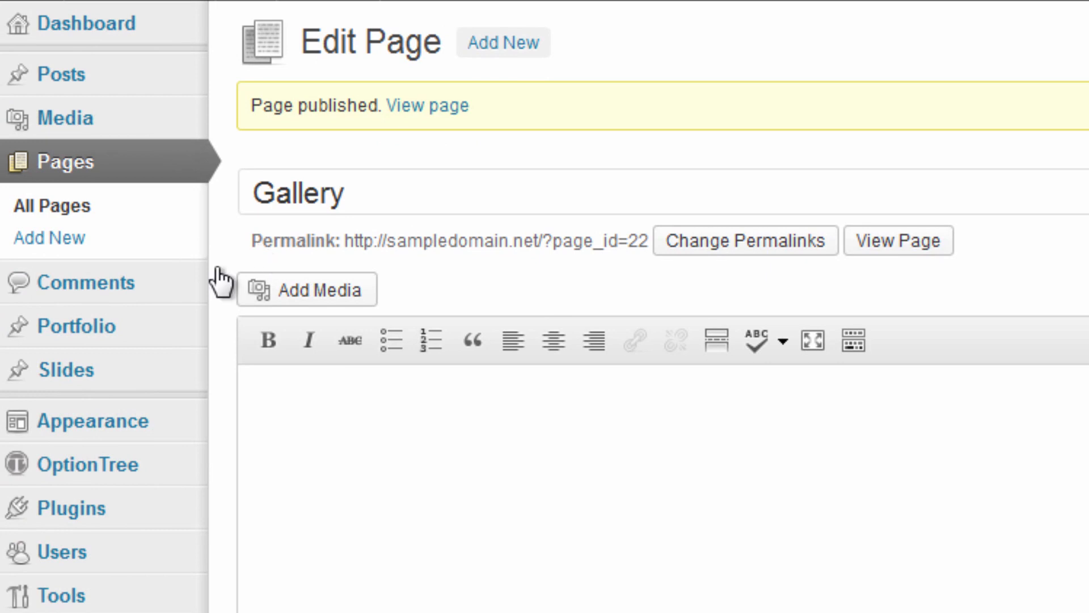
mouse_move(81, 391)
left_click(489, 42)
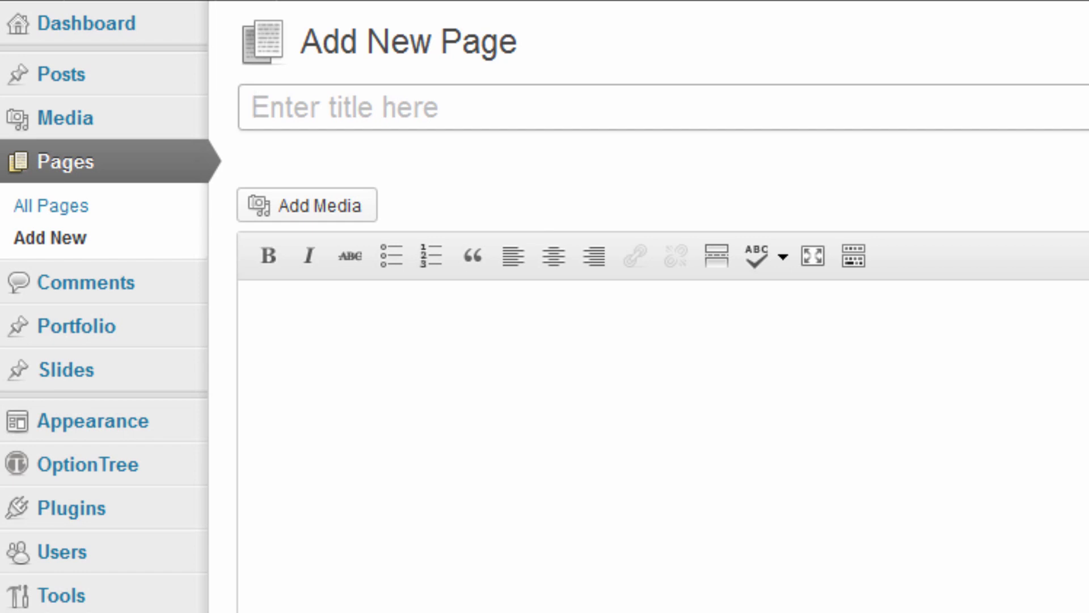
Title the new page 'Our Story' and review the demo's Out Story page.
type("Our Story")
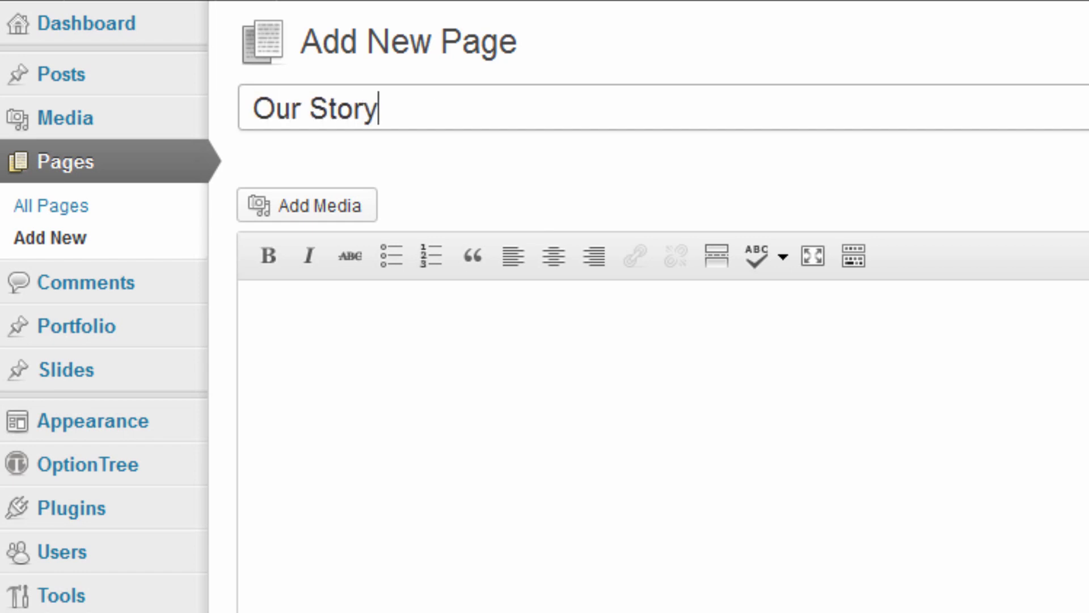
key("Tab")
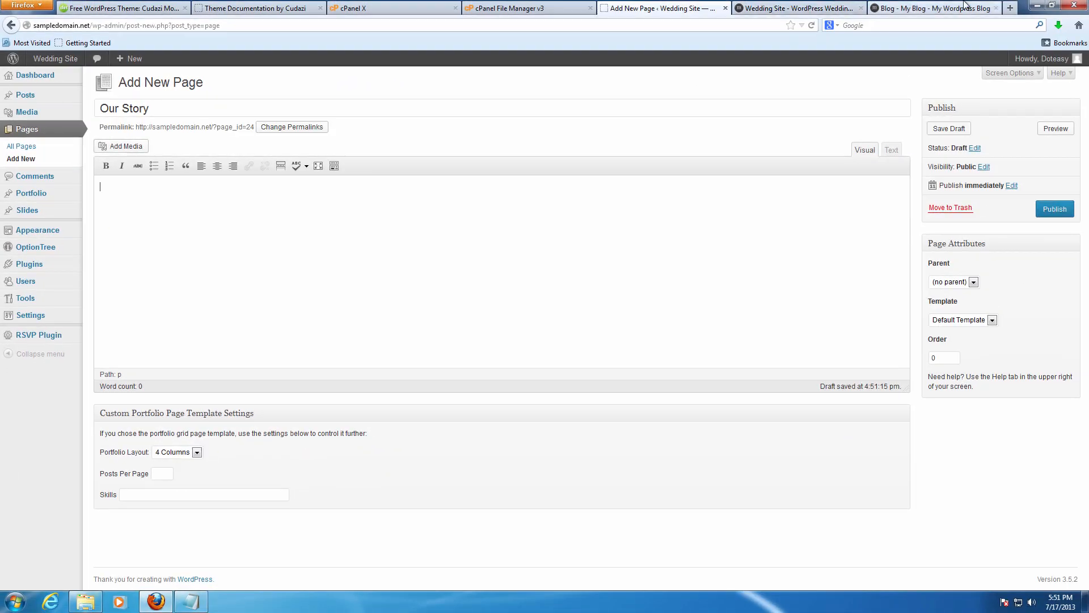
left_click(966, 4)
left_click(558, 151)
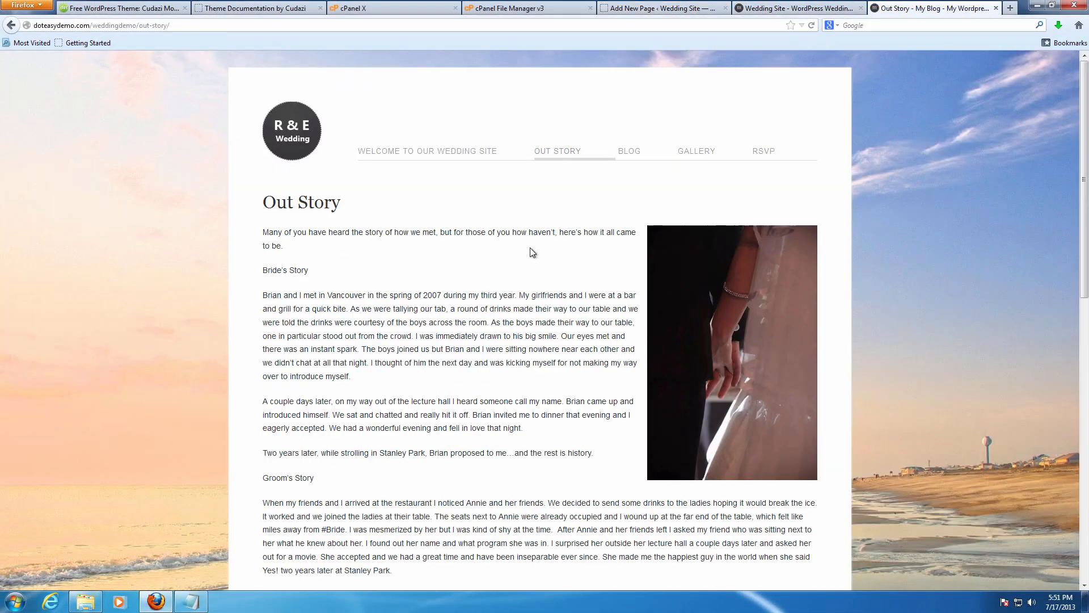
scroll(431, 255, "down", 2)
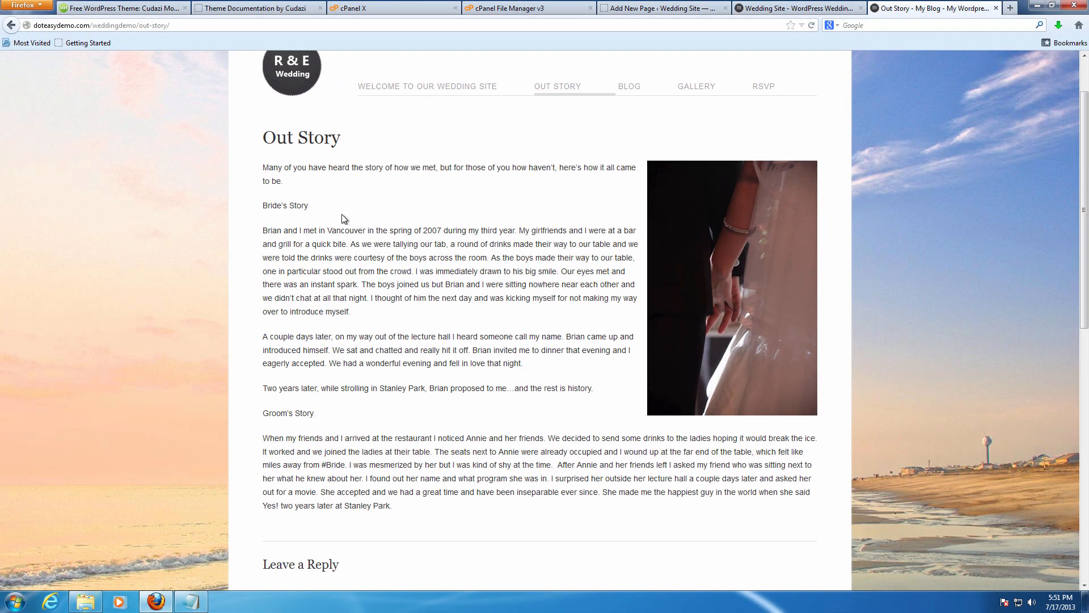
left_click(658, 8)
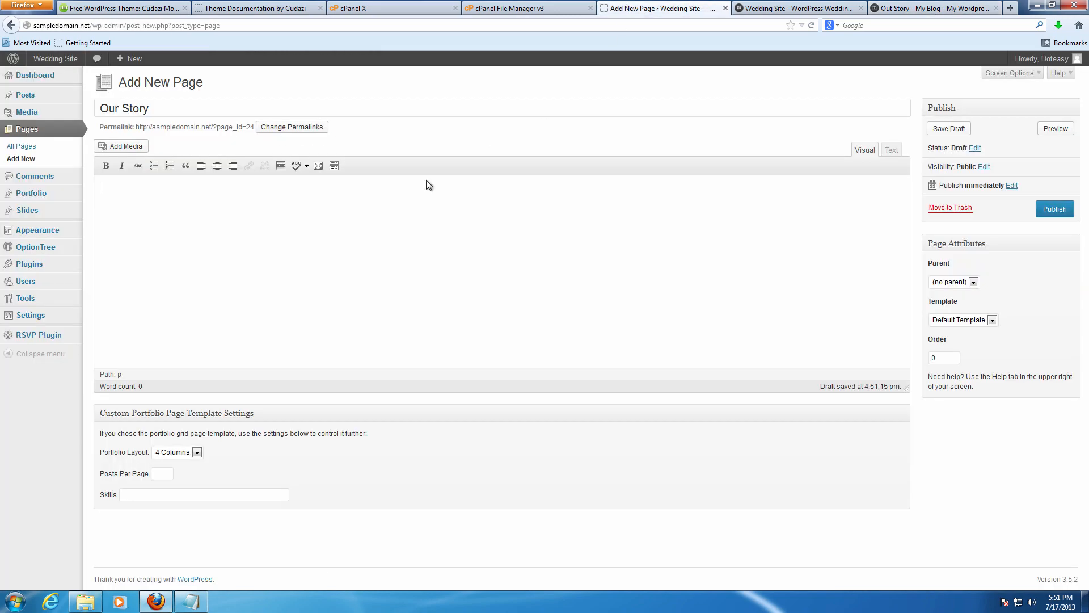
Copy the bride's and groom's story from the notes into the Our Story page body.
left_click(191, 601)
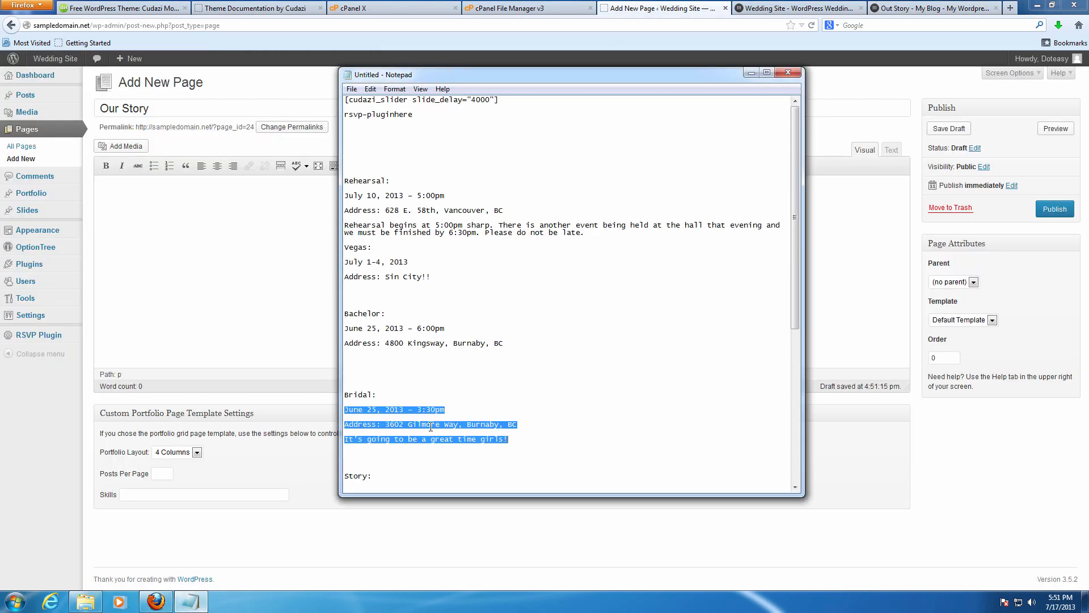
scroll(435, 422, "down", 15)
left_click_drag(346, 224, 511, 444)
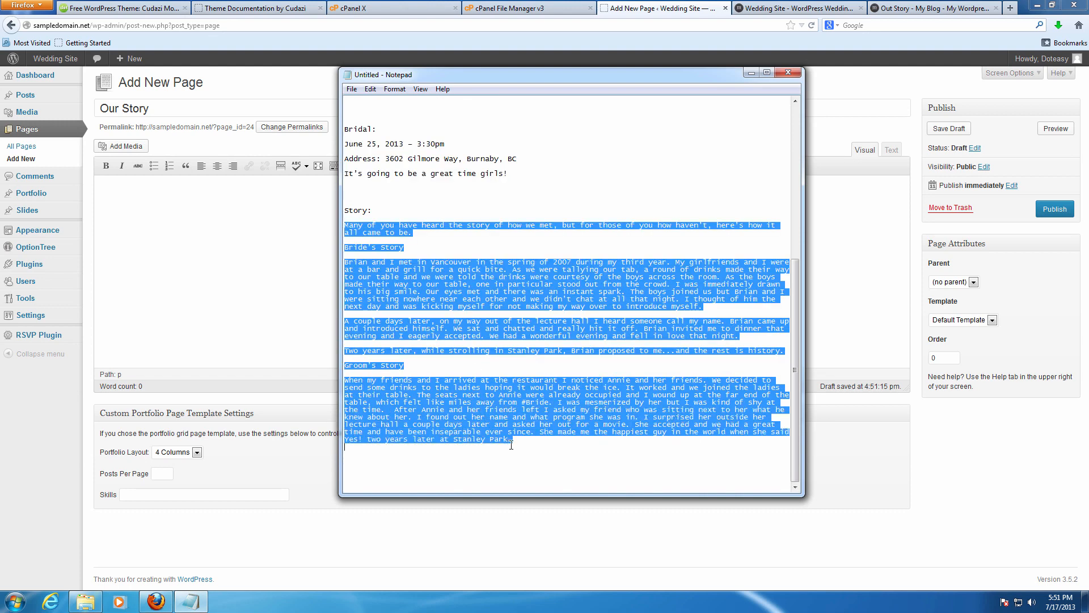
key("ctrl+c")
left_click(277, 262)
key("ctrl+v")
scroll(422, 237, "up", 2)
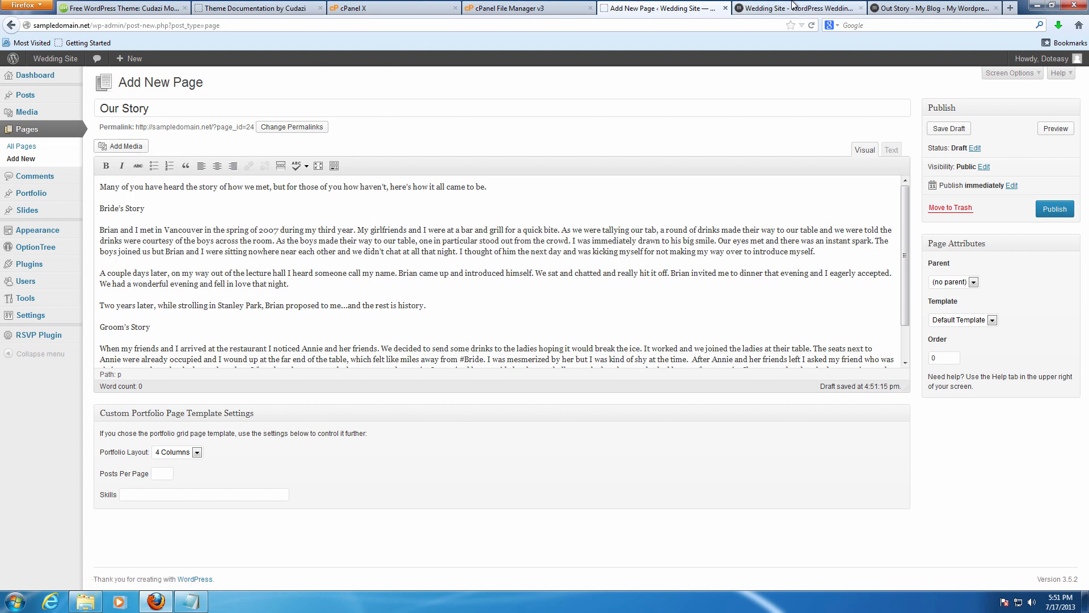
left_click(980, 7)
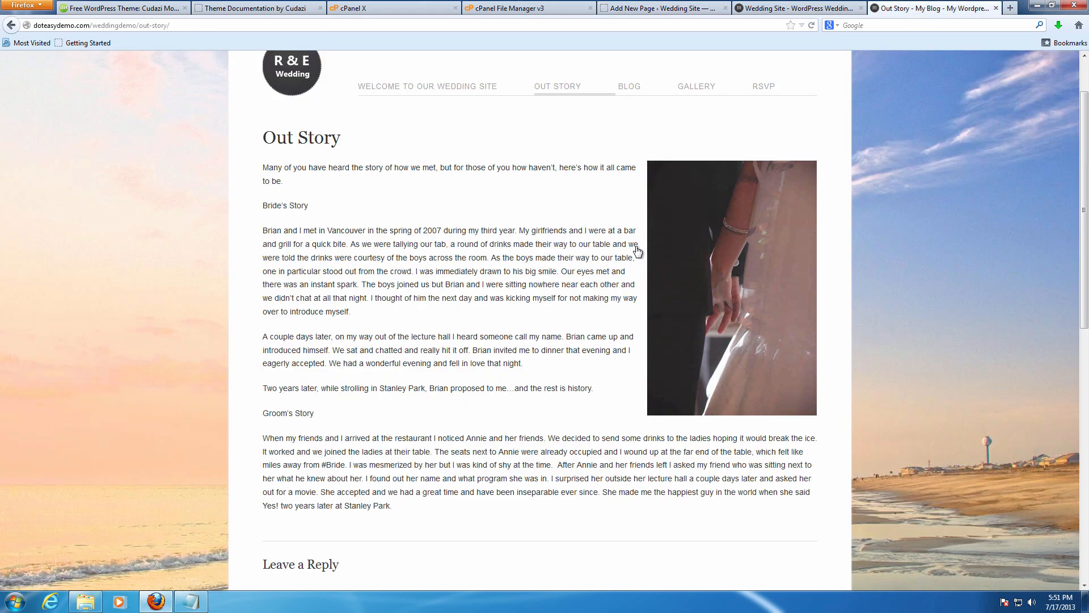
left_click(657, 6)
Upload photo 1345273_44982377 from the wedding folder and insert it into the Our Story page.
left_click(121, 145)
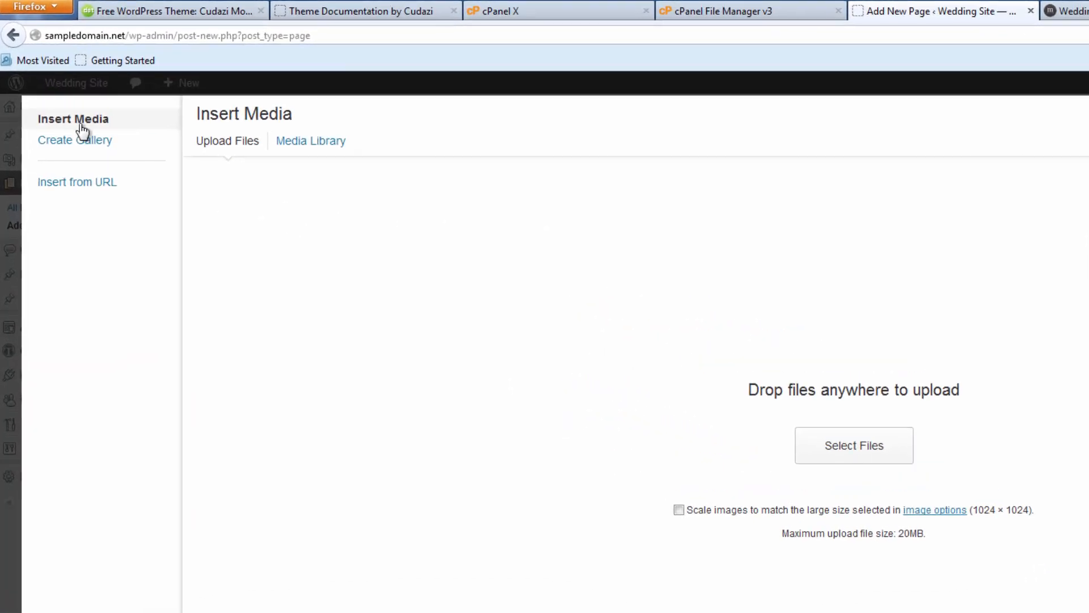
left_click(859, 457)
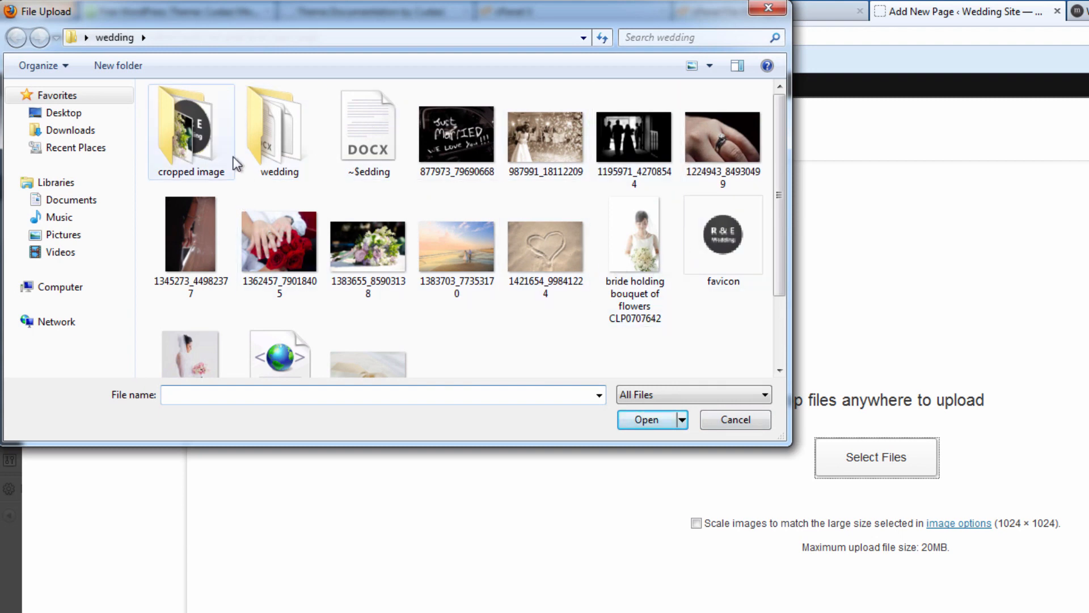
double_click(203, 149)
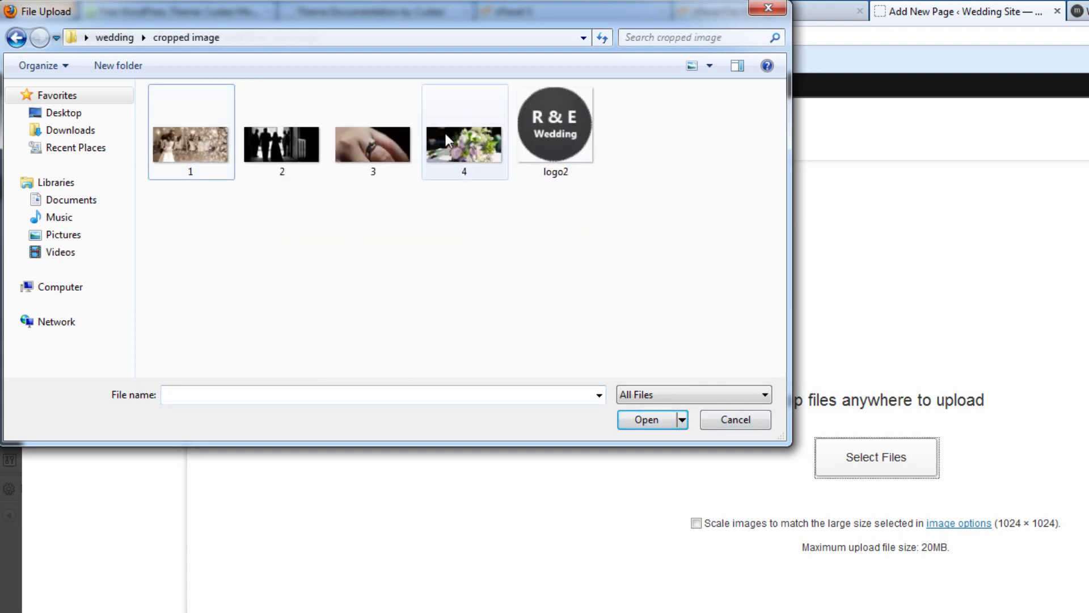
left_click(117, 40)
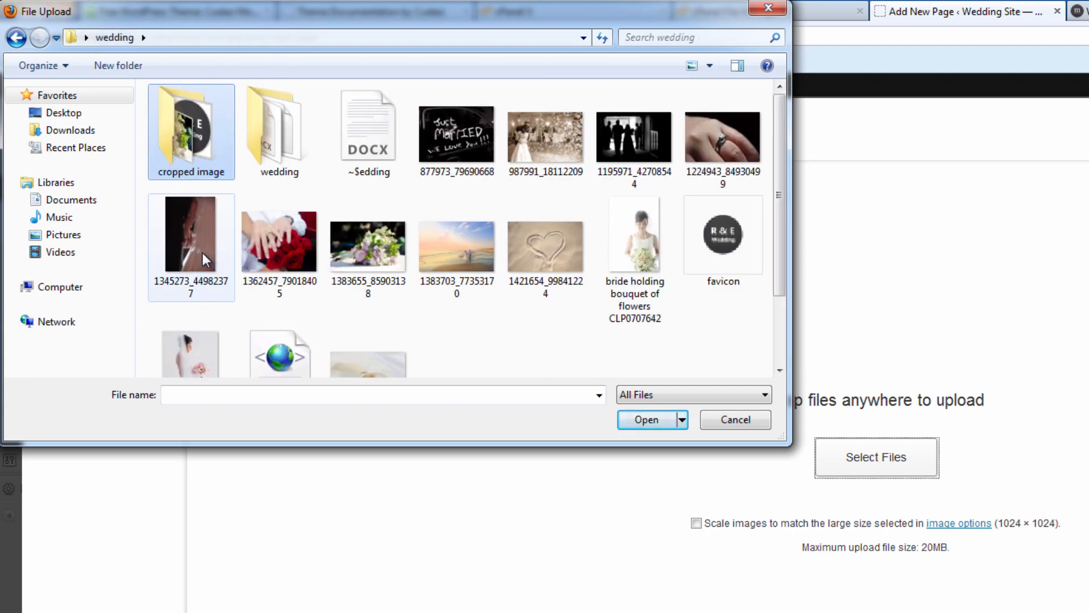
left_click(202, 253)
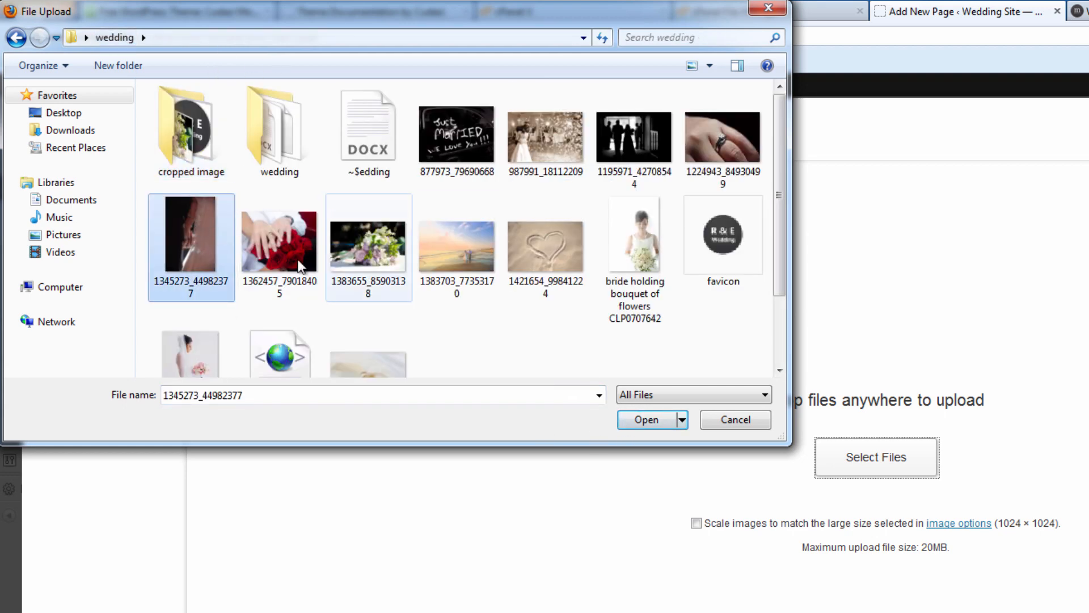
left_click(647, 420)
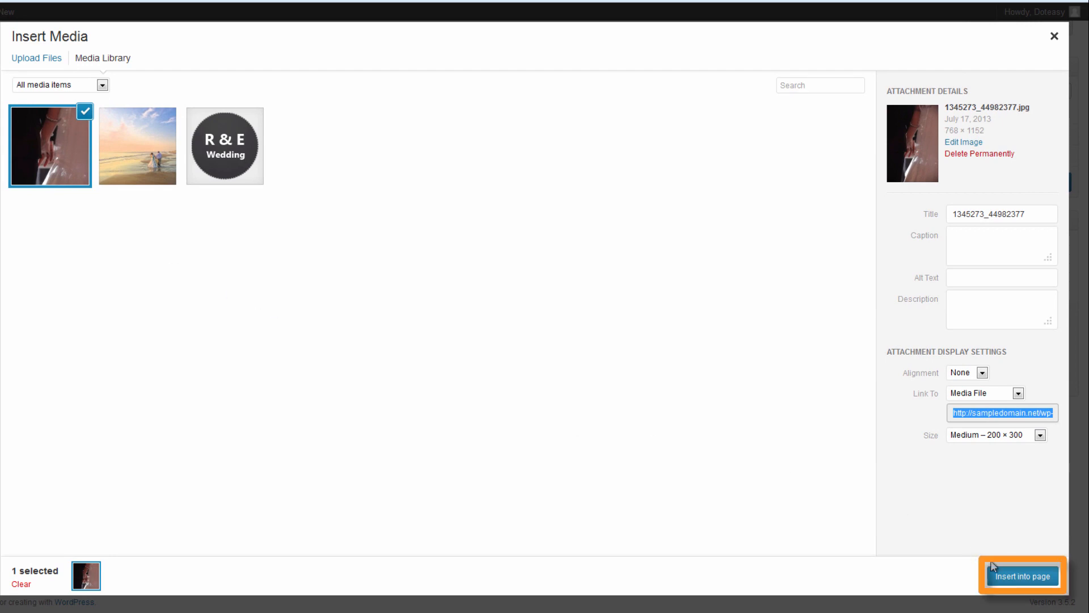
left_click(1010, 576)
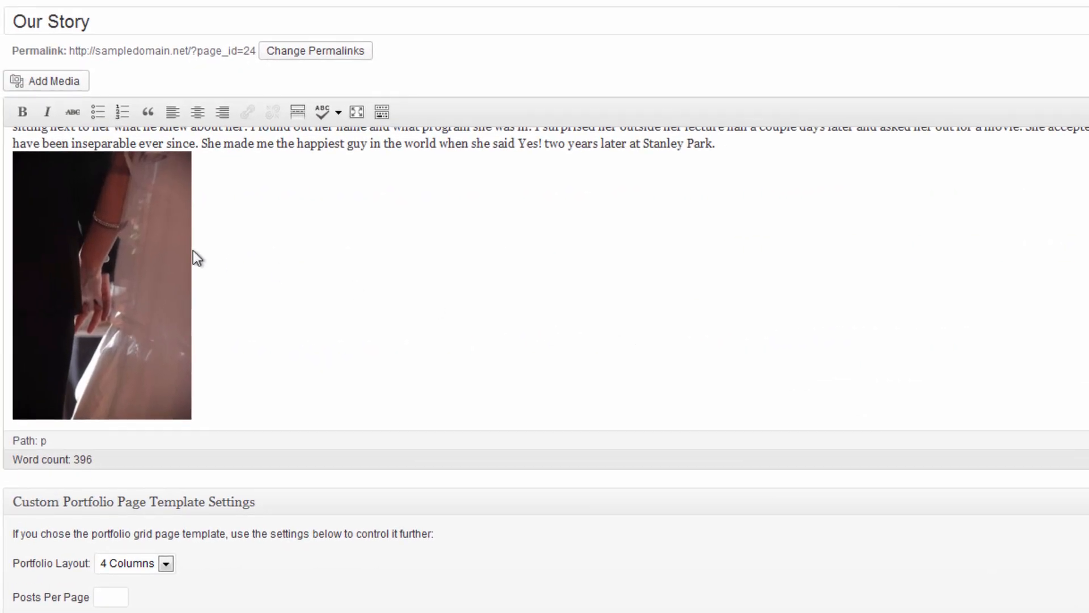
Drag the inserted photo up from the end toward the top of the story text.
left_click(140, 236)
left_click_drag(141, 234, 524, 109)
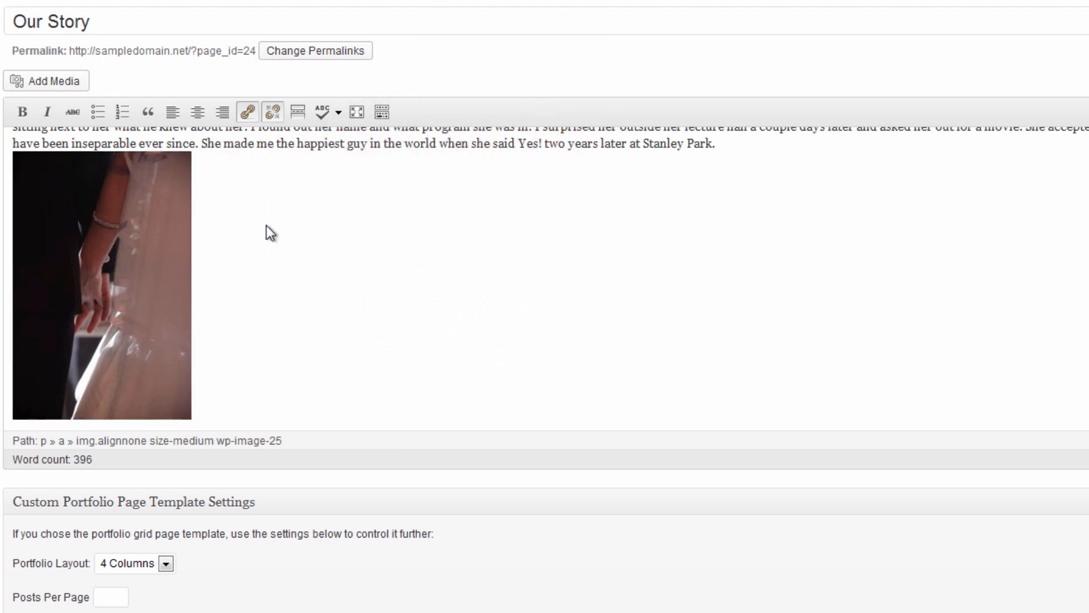
scroll(266, 226, "up", 5)
scroll(260, 267, "down", 2)
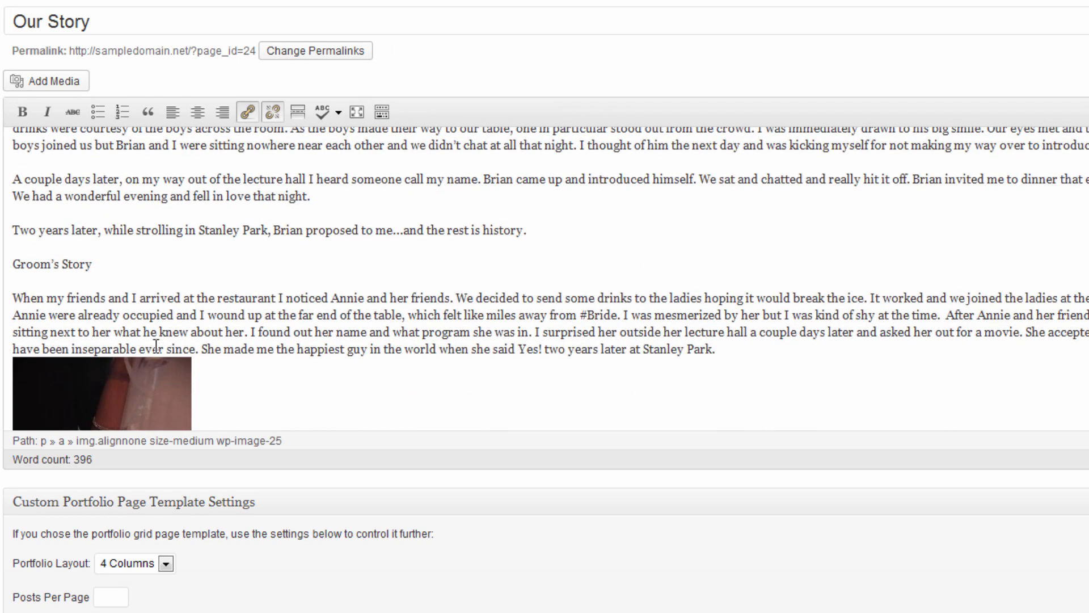
left_click_drag(117, 375, 1088, 136)
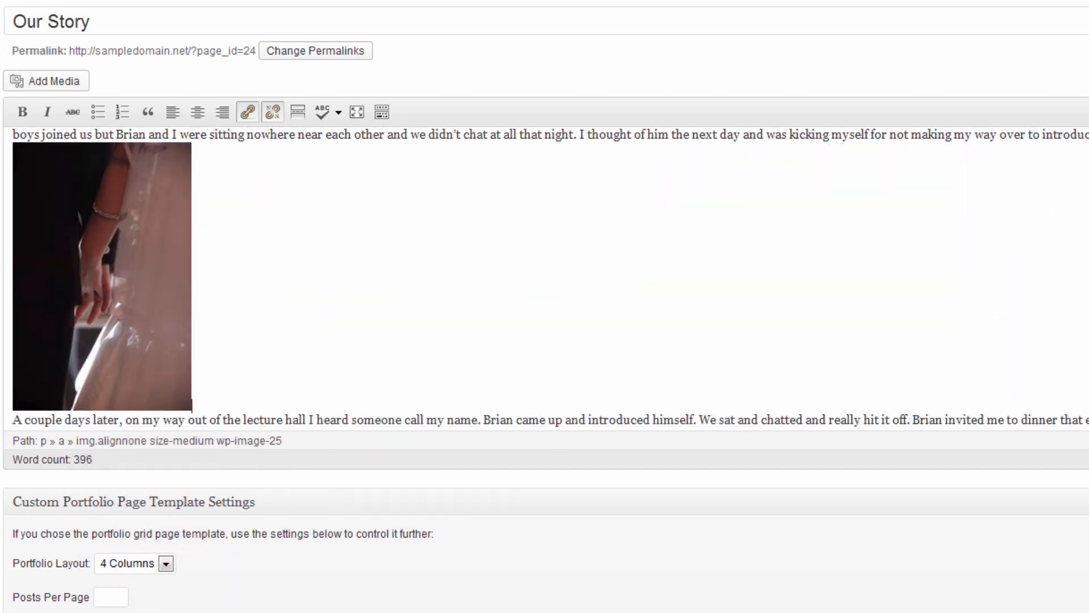
scroll(421, 211, "up", 3)
left_click(114, 294)
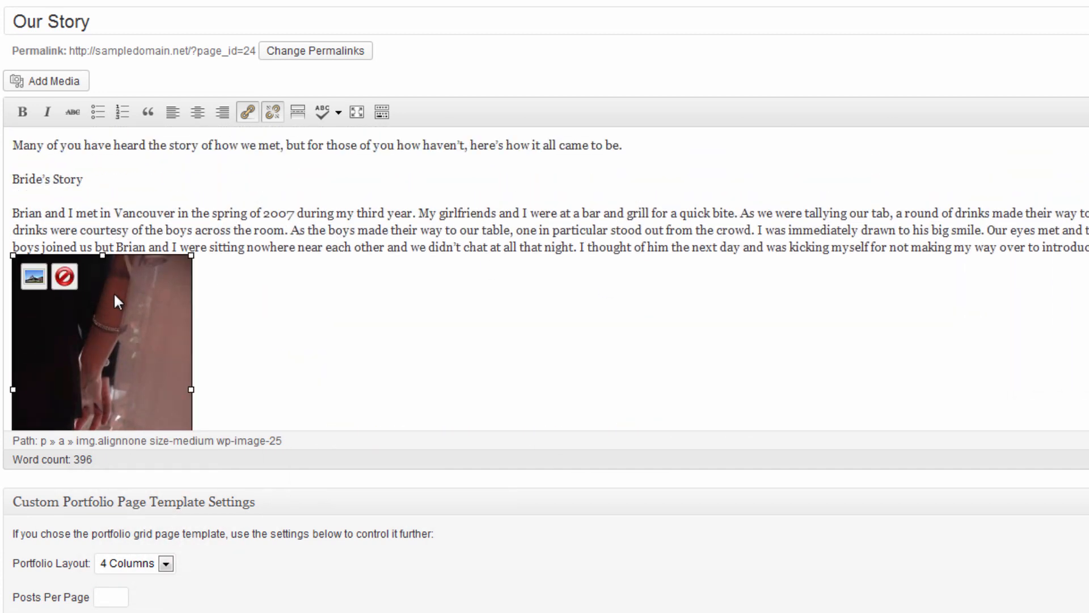
right_click(114, 294)
left_click(433, 298)
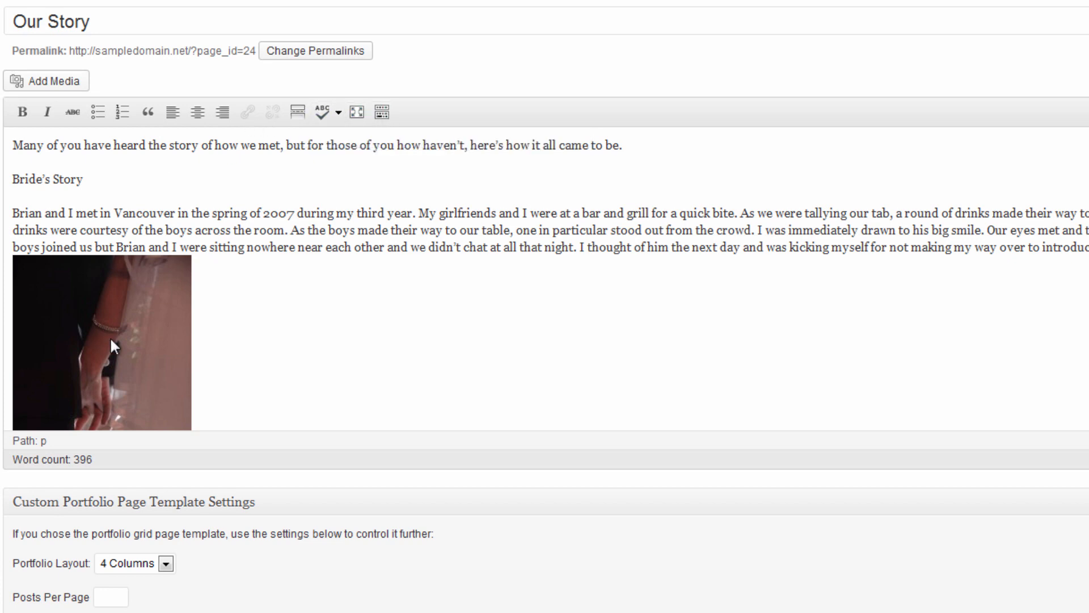
scroll(598, 253, "down", 2)
left_click_drag(151, 250, 483, 141)
left_click(459, 278)
scroll(460, 278, "up", 2)
scroll(522, 262, "up", 2)
Place the photo before the opening sentence and check the page's HTML in the Text view.
left_click(143, 294)
left_click_drag(143, 294, 607, 139)
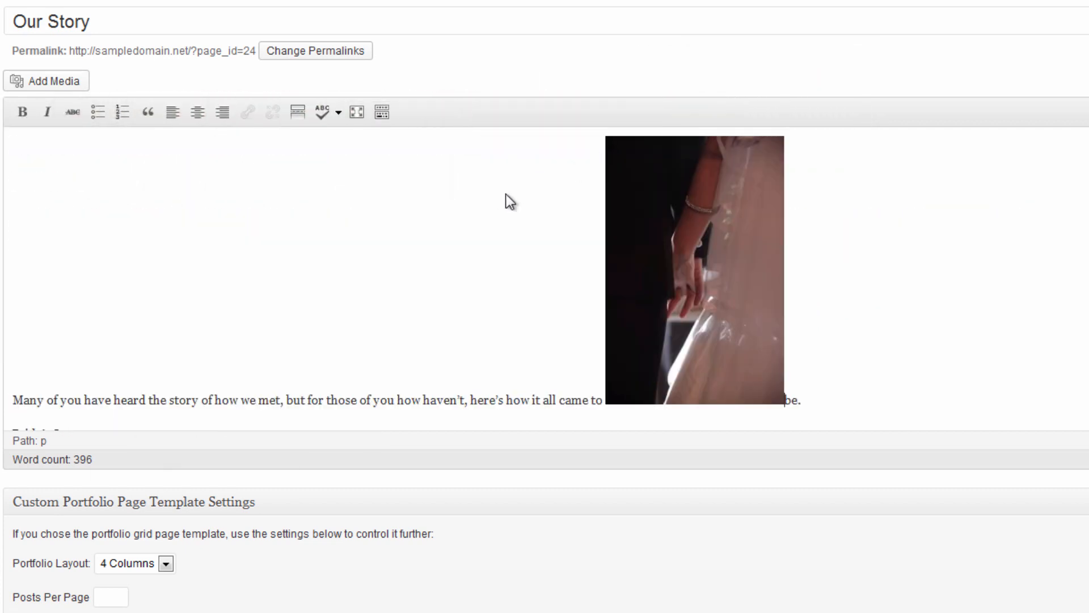
left_click_drag(704, 249, 851, 315)
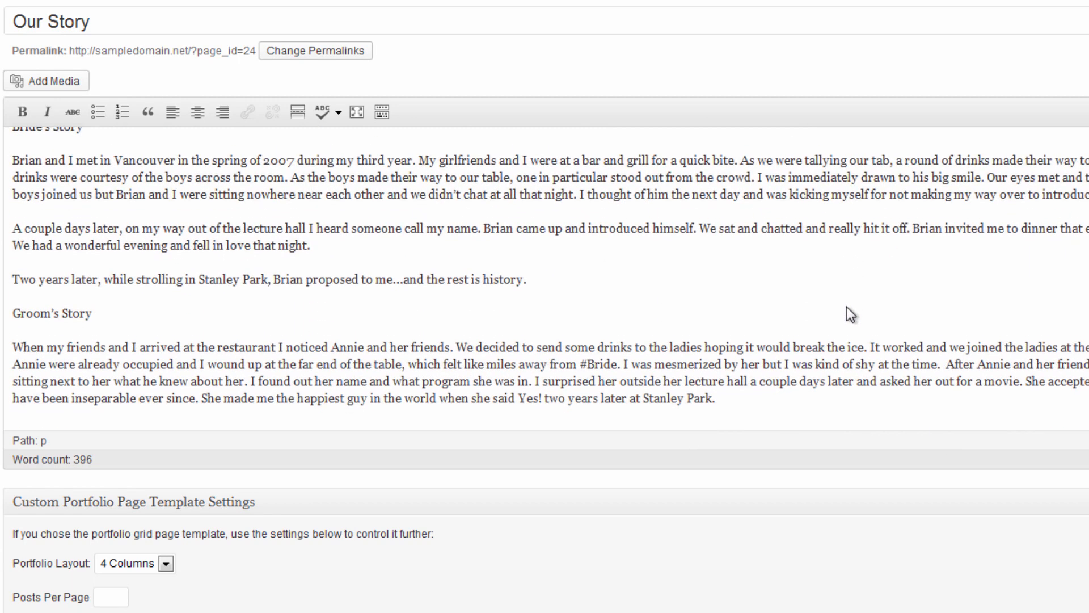
left_click_drag(725, 267, 5, 263)
scroll(331, 267, "down", 5)
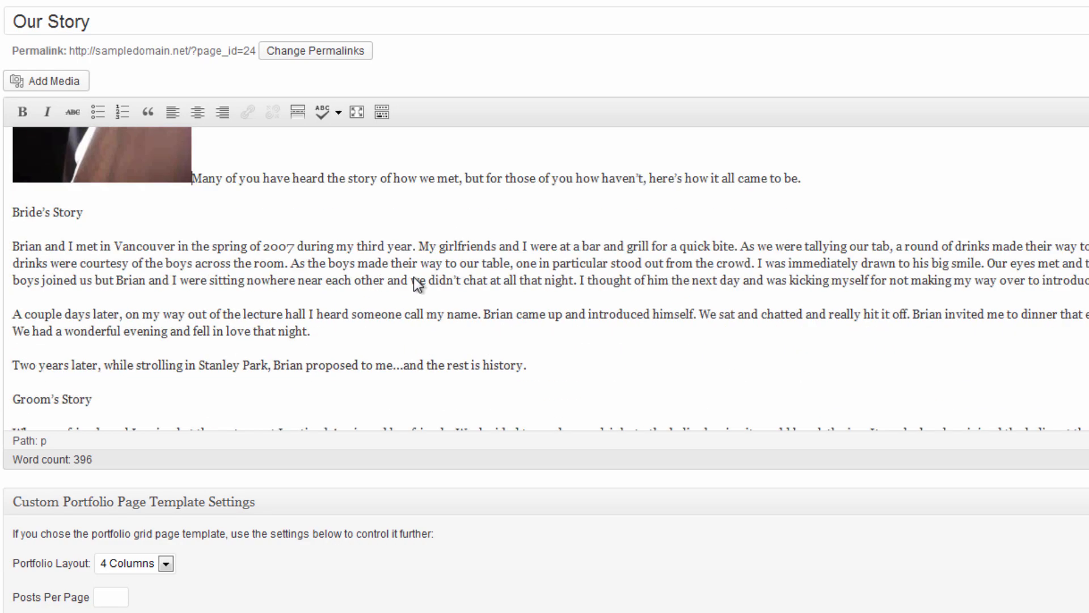
scroll(549, 278, "up", 3)
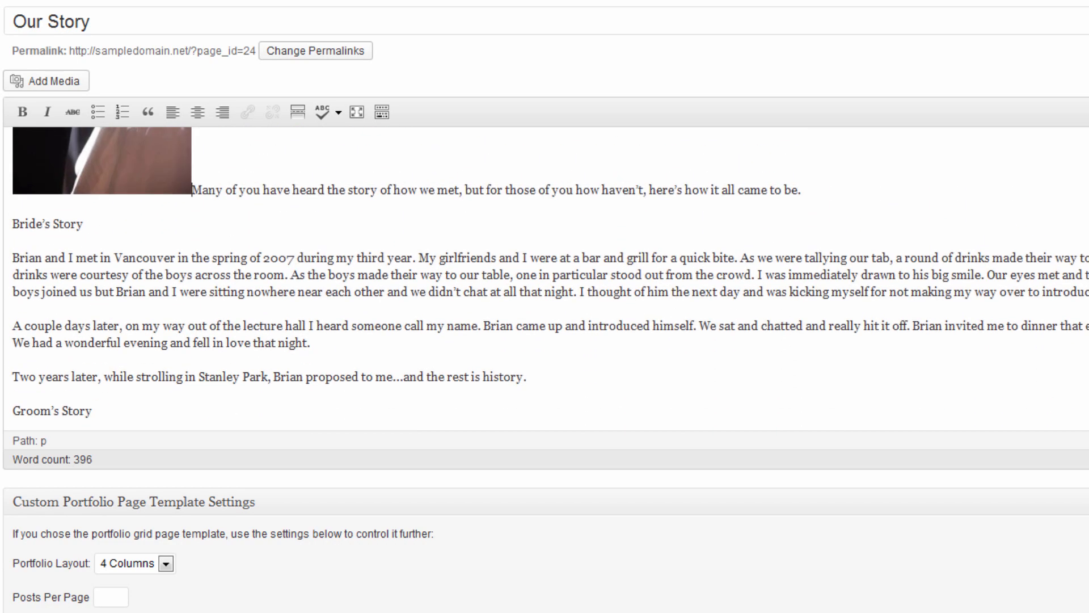
scroll(550, 278, "down", 3)
scroll(550, 278, "up", 8)
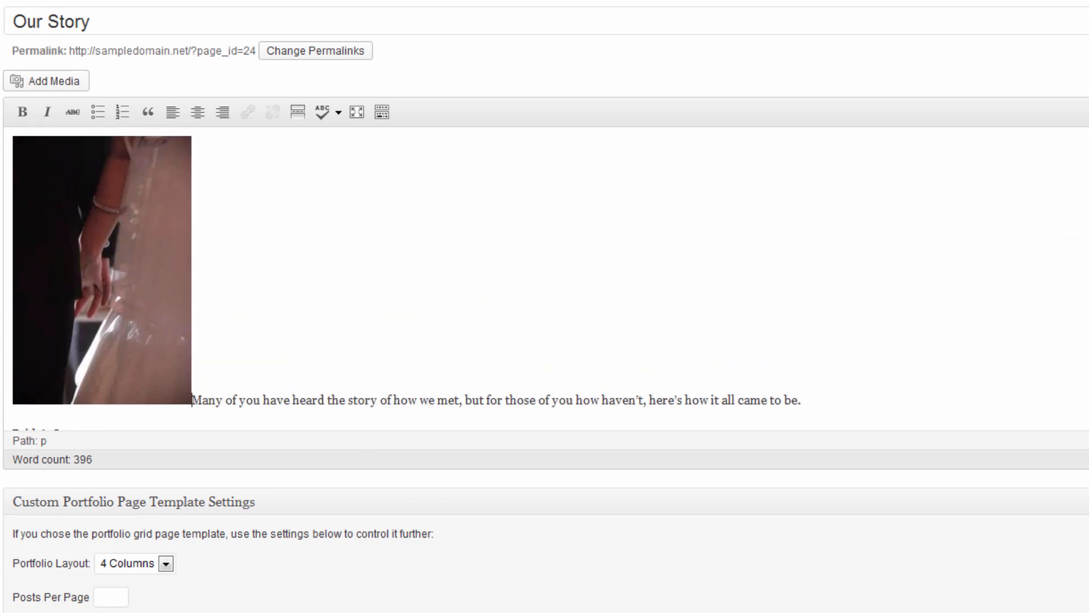
left_click(1028, 127)
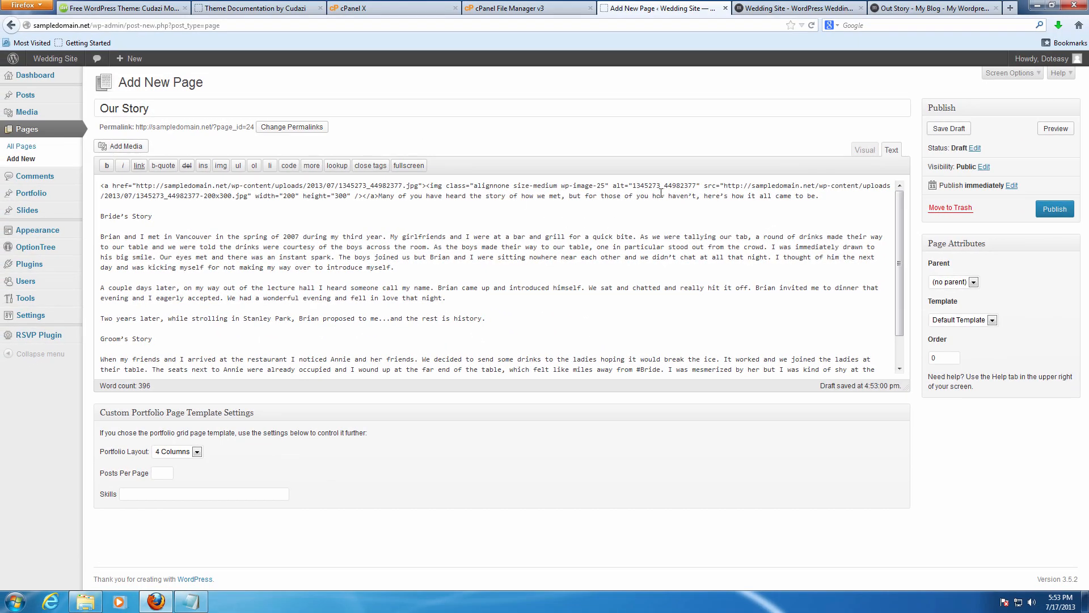
Check Our Story against the demo page and in Visual view, then publish it with the top photo.
left_click(931, 8)
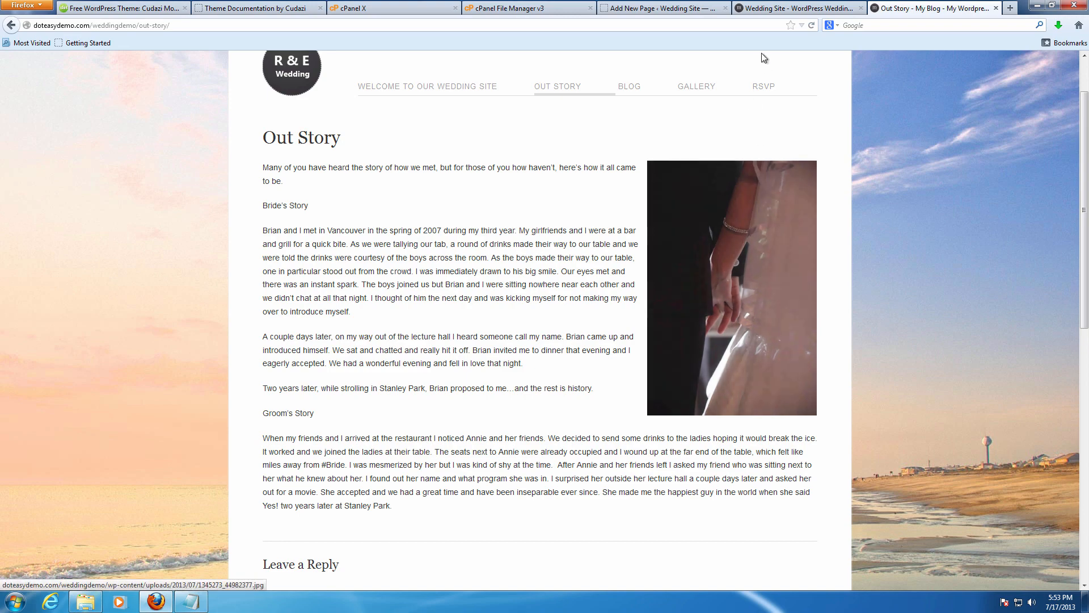
left_click(794, 8)
left_click(699, 7)
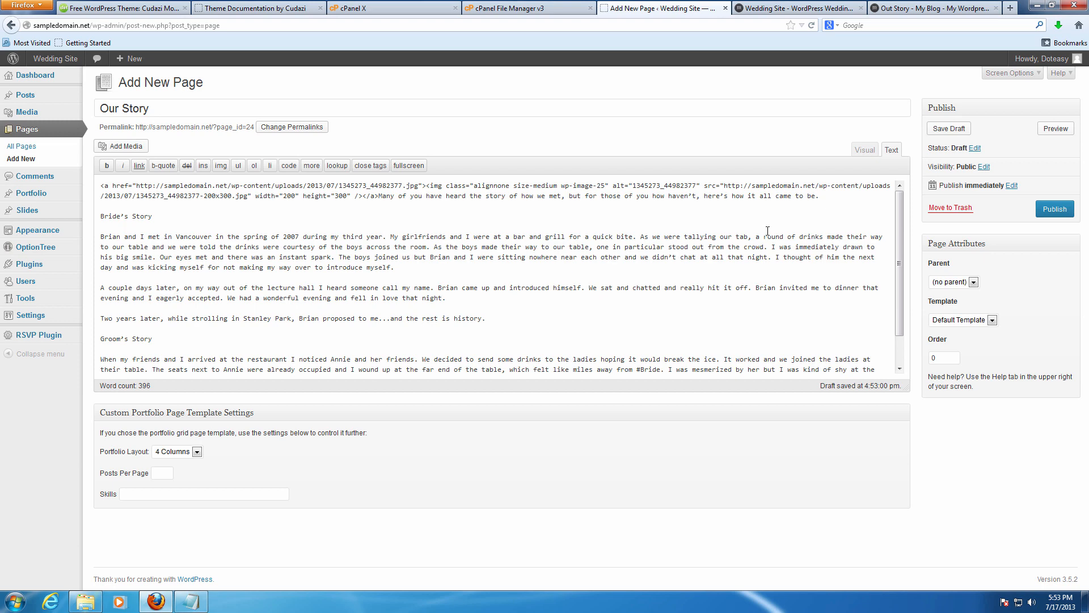
left_click(858, 152)
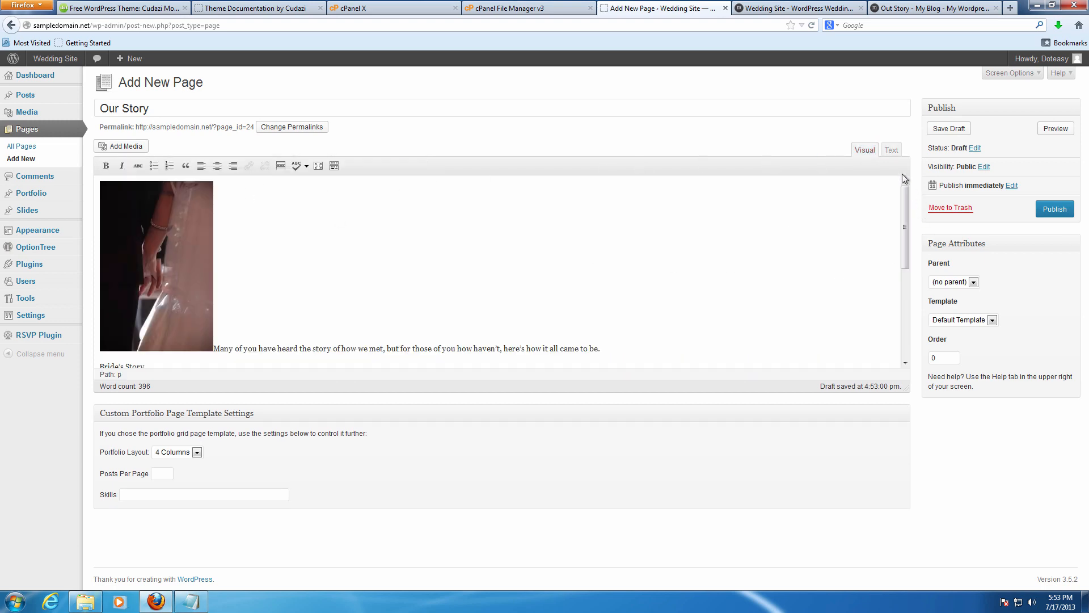
left_click(891, 150)
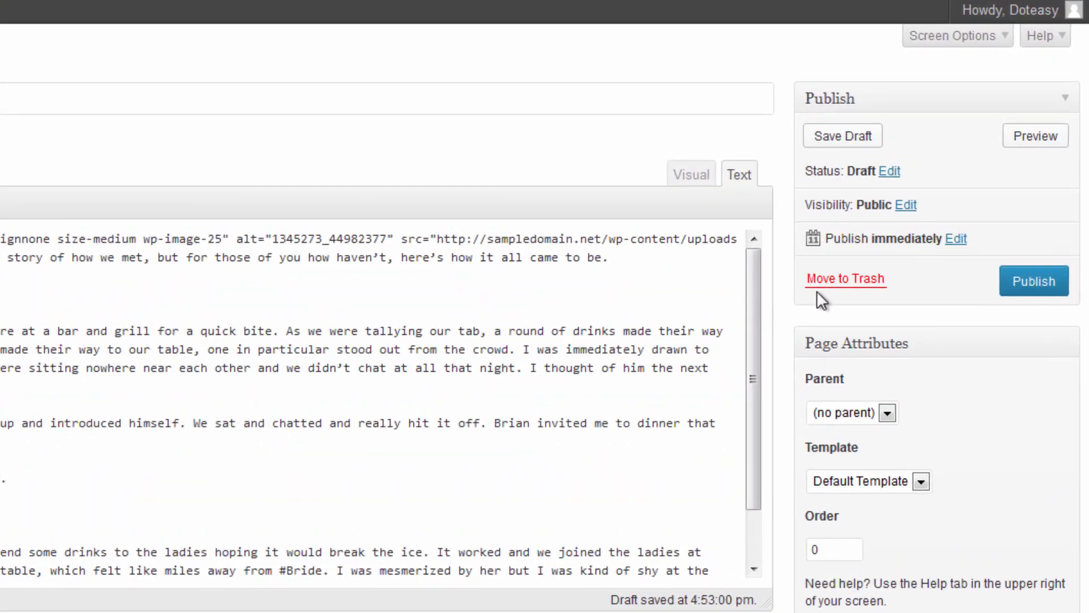
left_click(1028, 283)
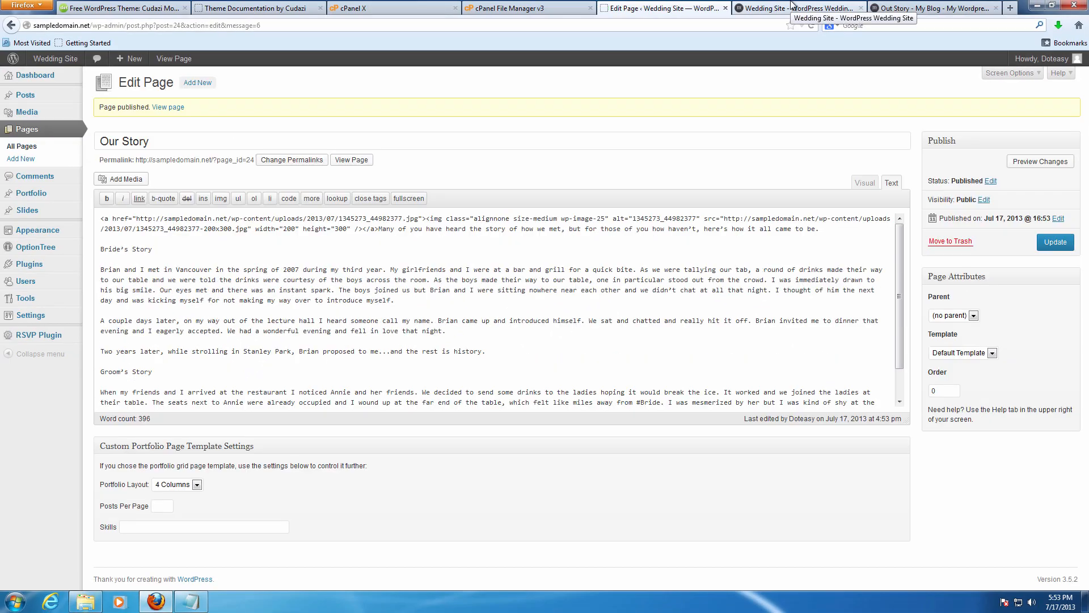
left_click(793, 5)
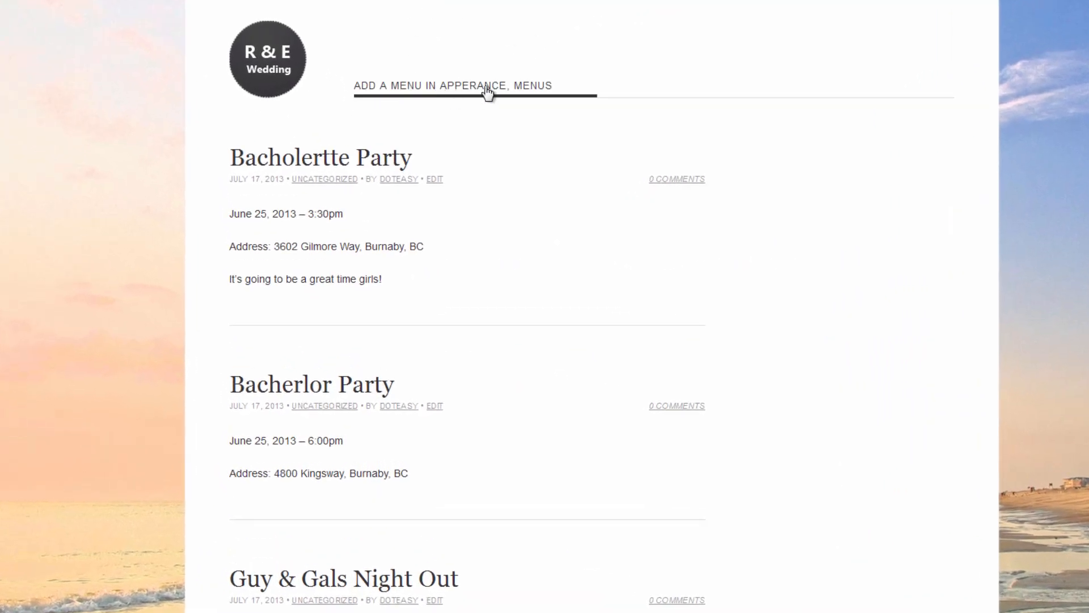
scroll(448, 165, "down", 5)
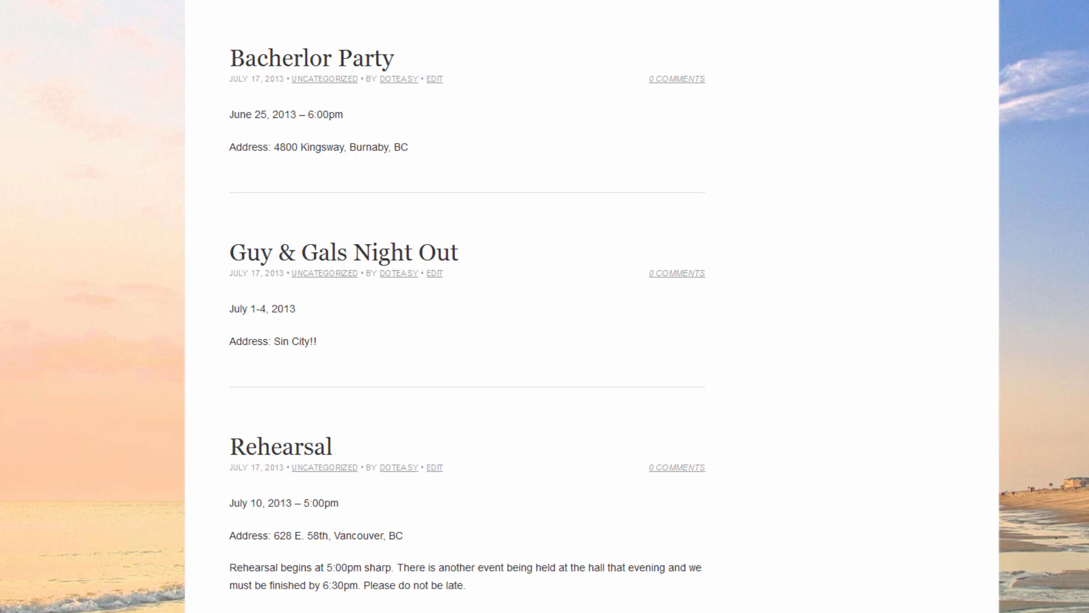
scroll(544, 187, "up", 5)
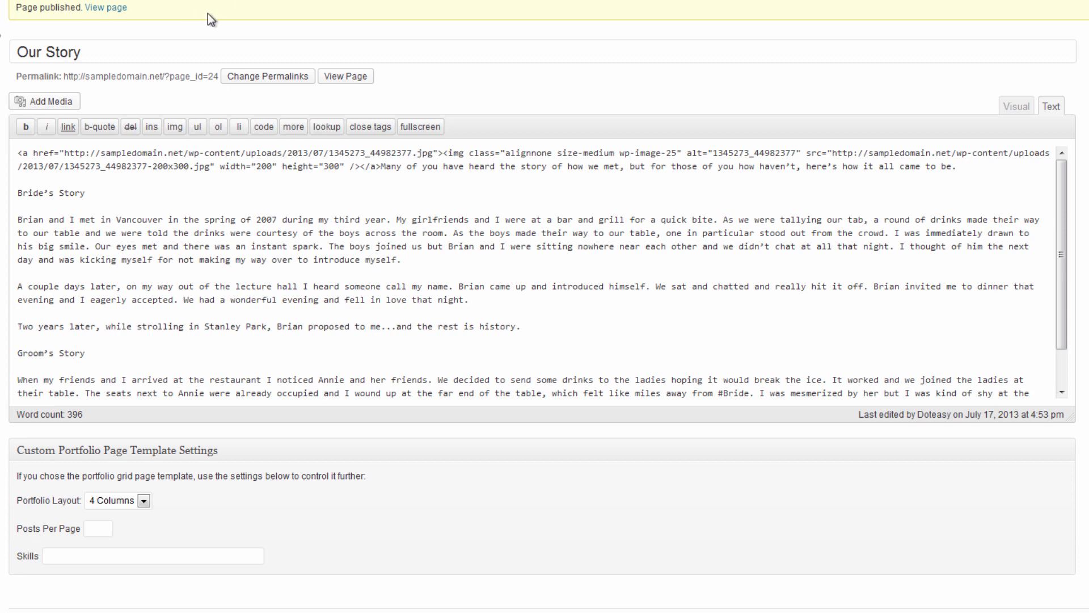
left_click(352, 80)
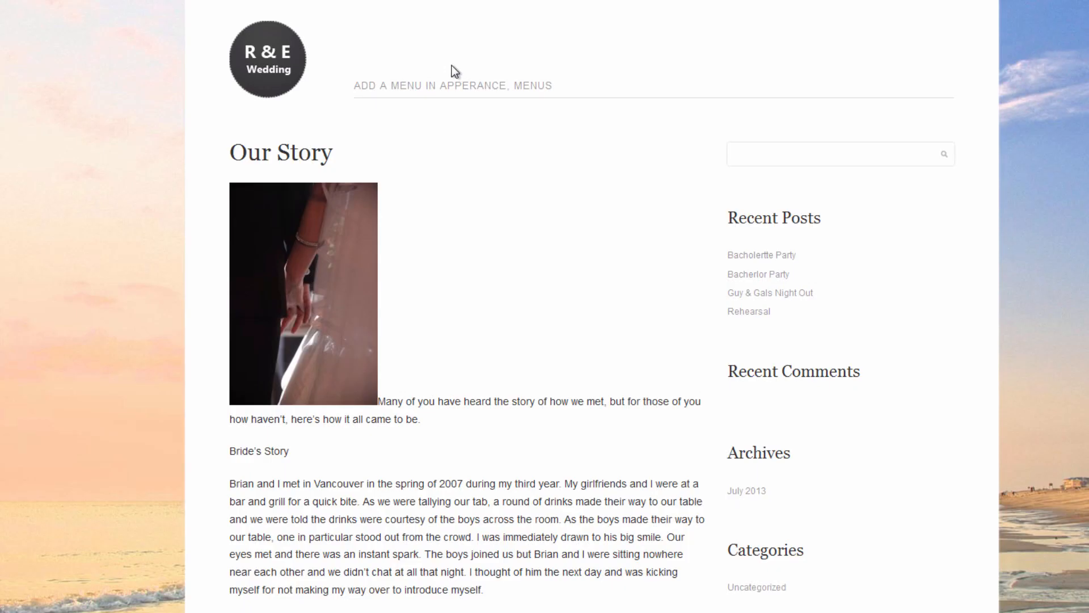
scroll(486, 169, "down", 10)
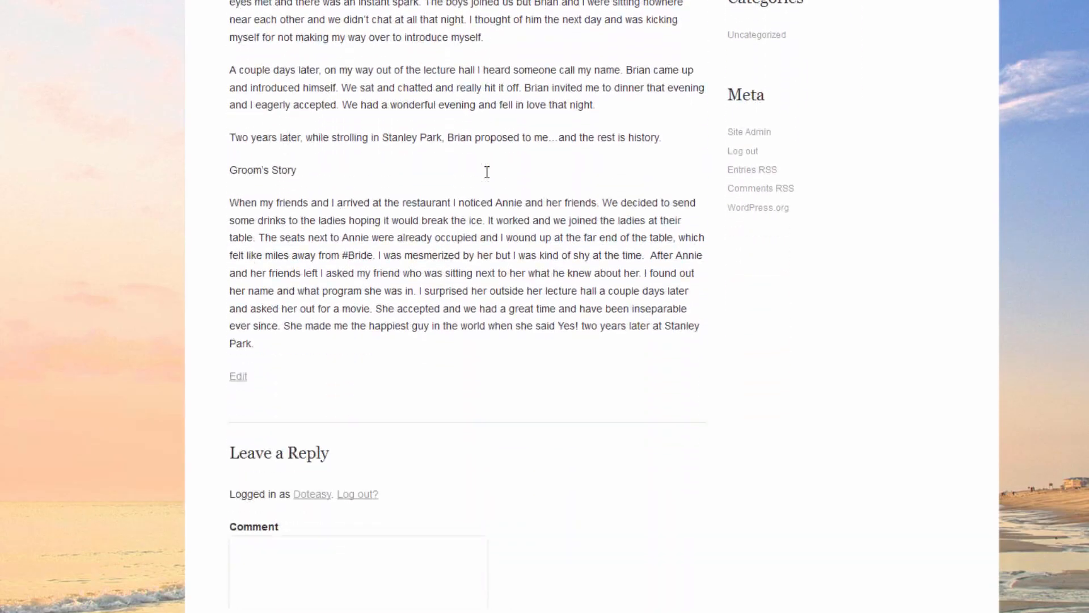
scroll(486, 171, "up", 10)
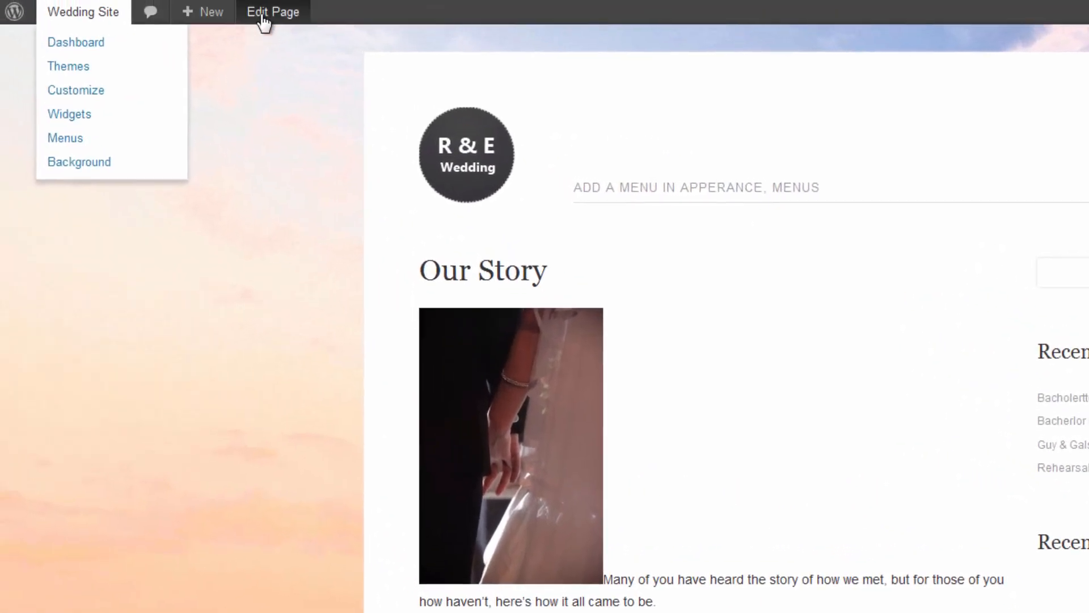
left_click(271, 17)
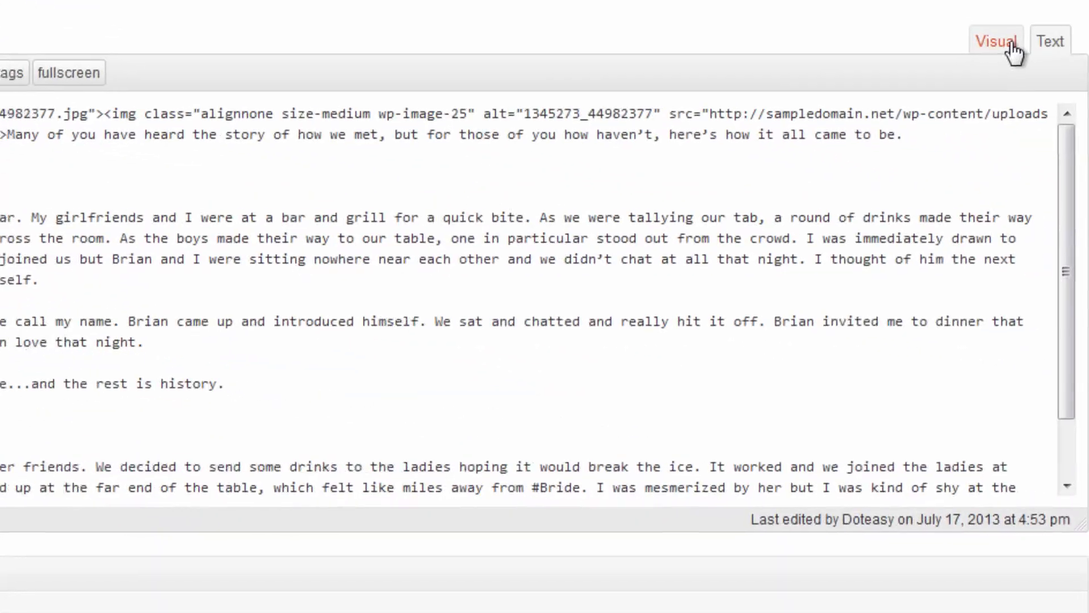
Start a blank new page after reviewing the demo's Out Story, Blog and Gallery pages.
left_click(1003, 39)
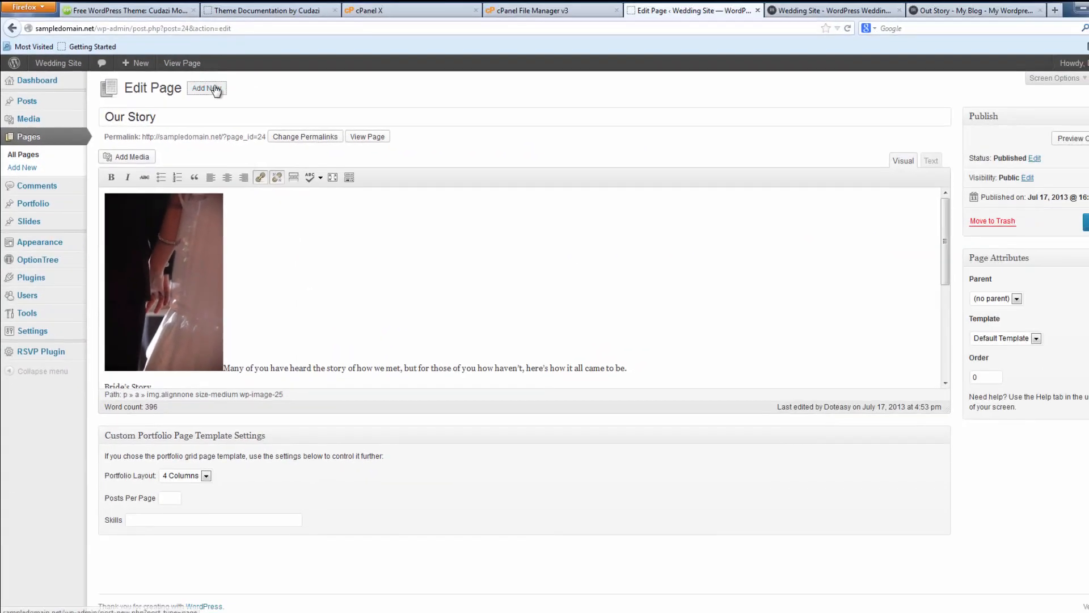
left_click(460, 43)
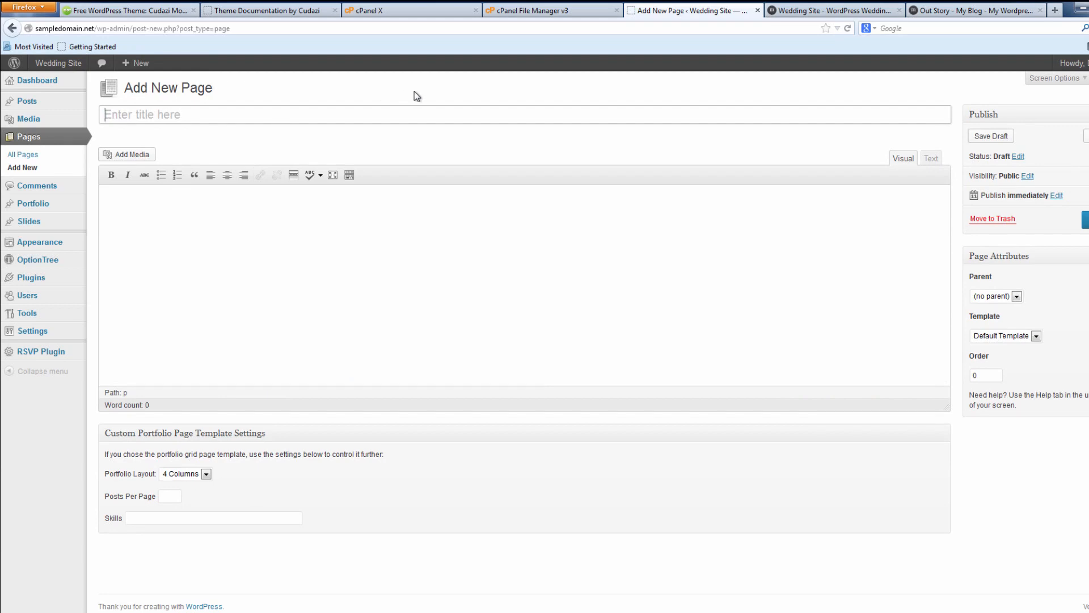
left_click(955, 8)
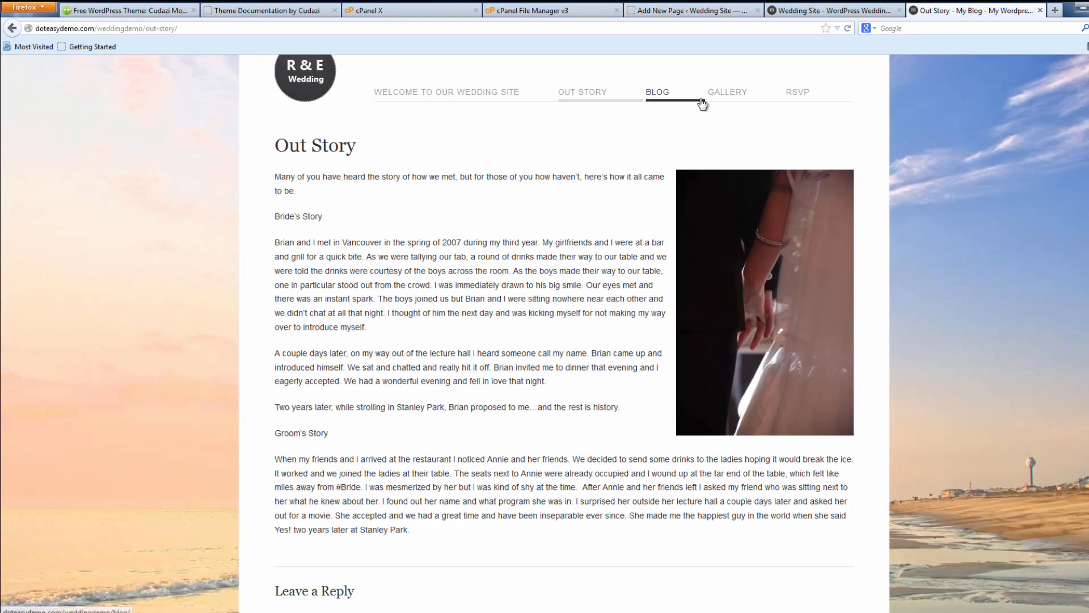
left_click(659, 95)
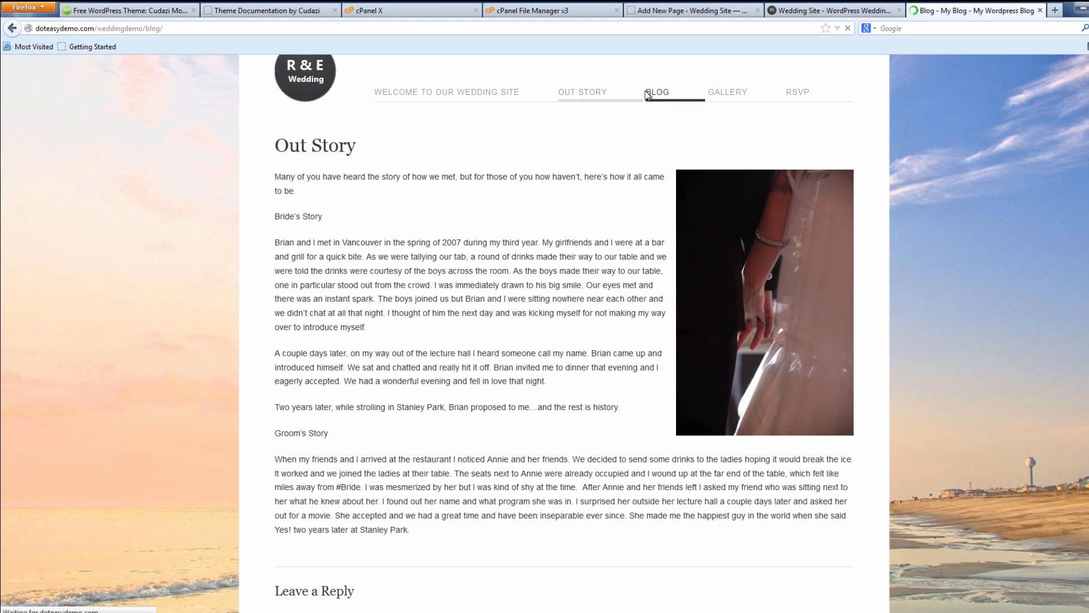
left_click(729, 169)
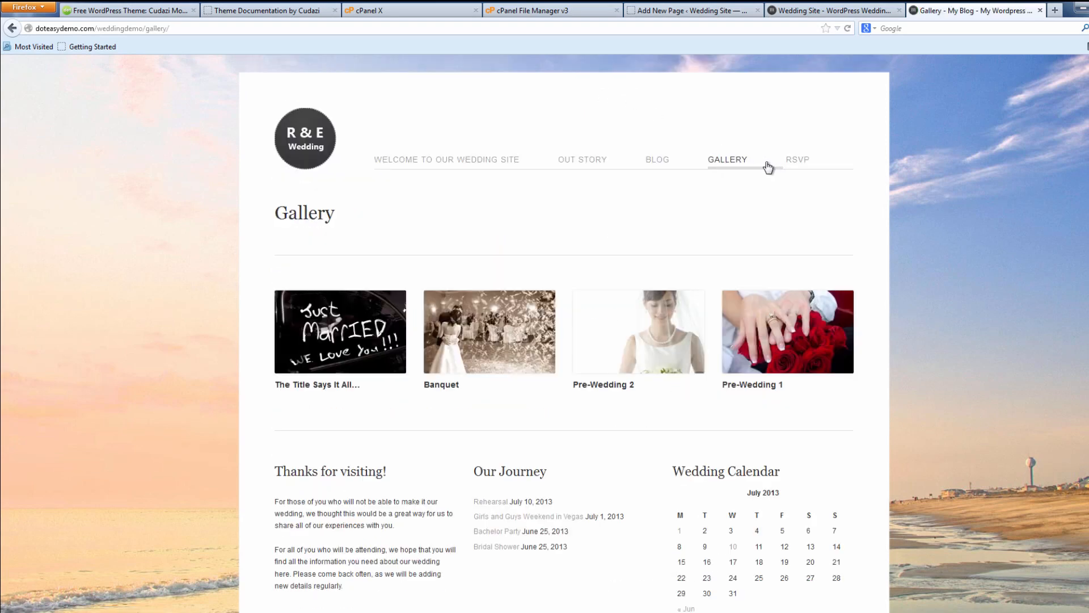
left_click(840, 7)
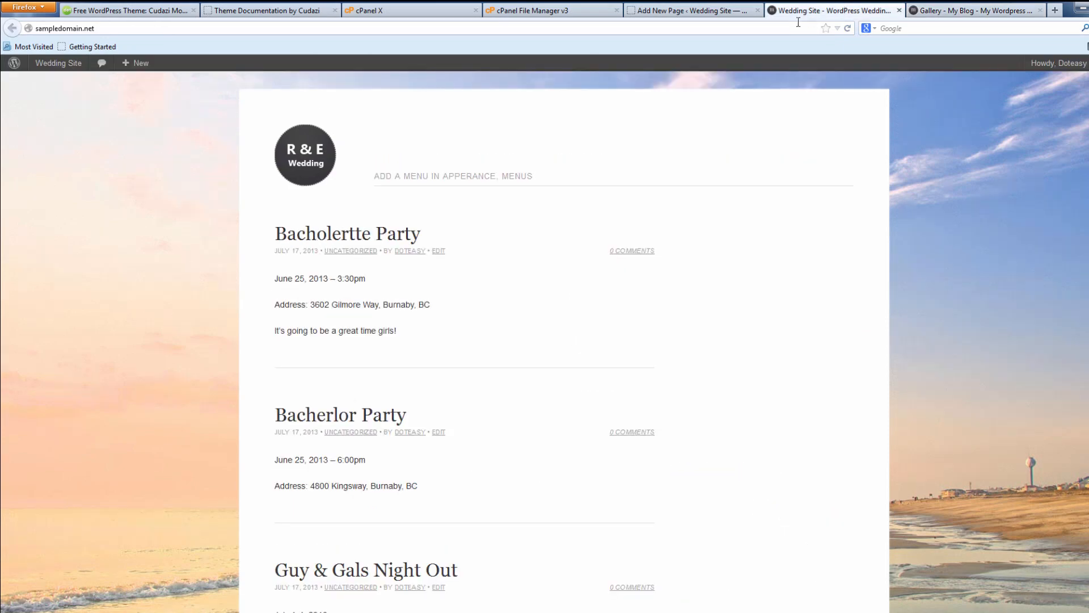
left_click(649, 7)
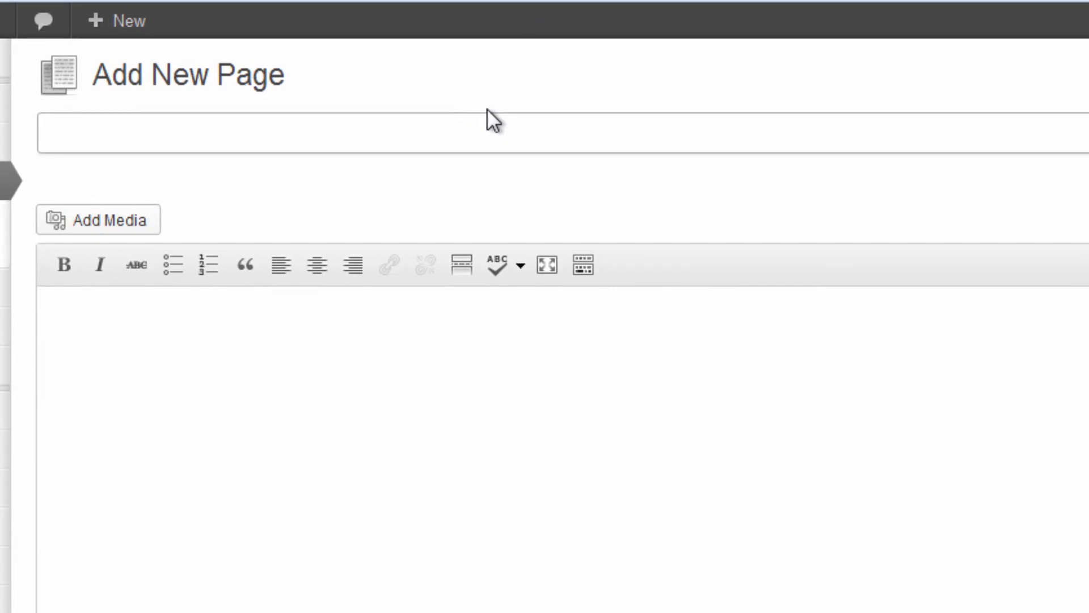
Title the new page RSVP and paste the rsvp-pluginhere placeholder from the notes into its body.
left_click(309, 109)
type("RSVP")
left_click(458, 426)
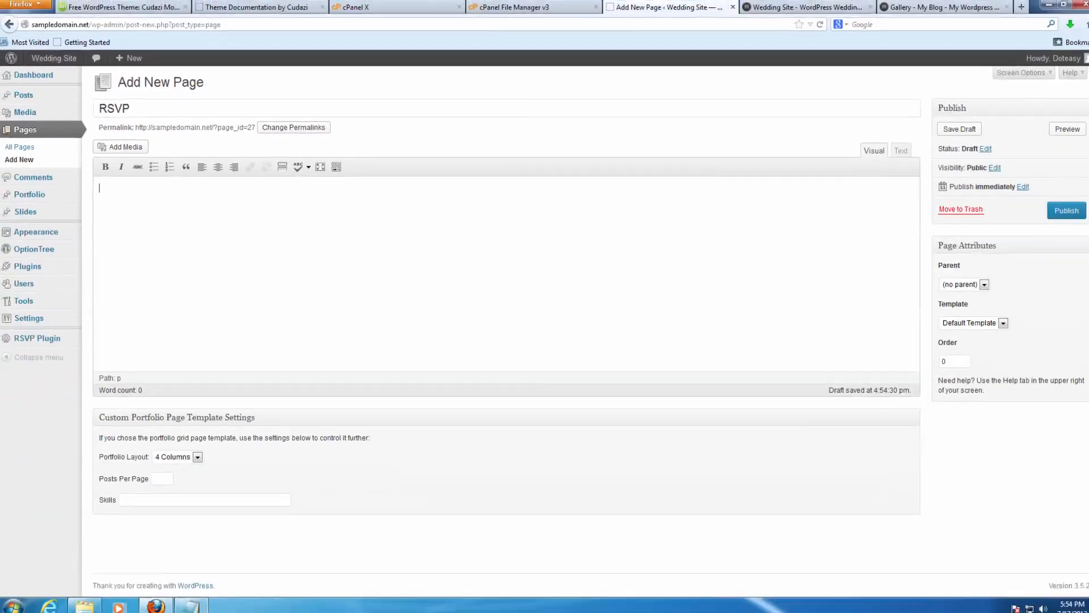
left_click(194, 599)
scroll(418, 286, "up", 6)
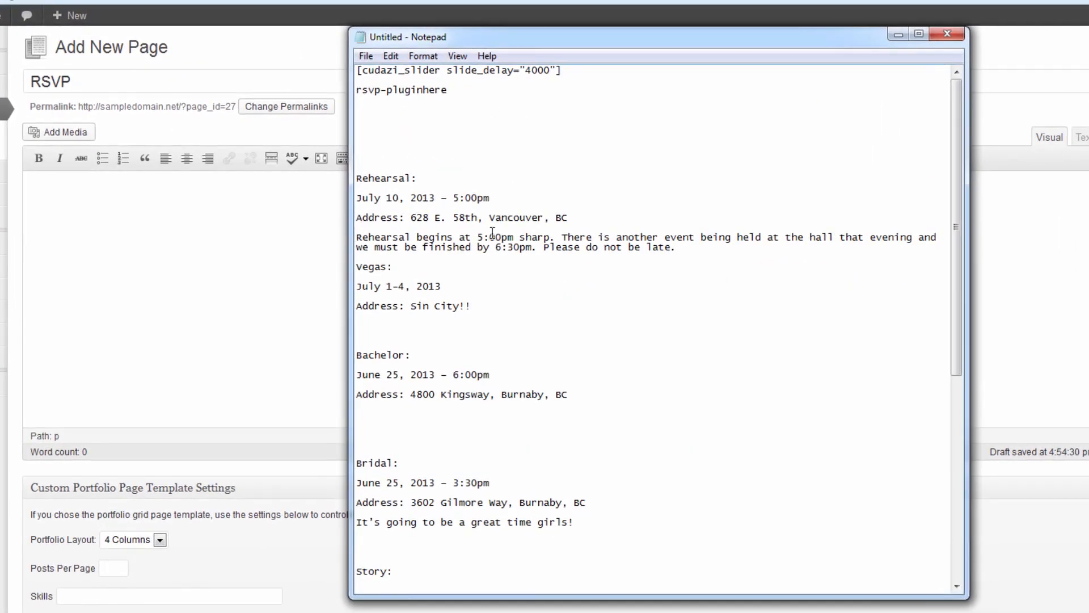
left_click_drag(446, 89, 403, 85)
key("ctrl+c")
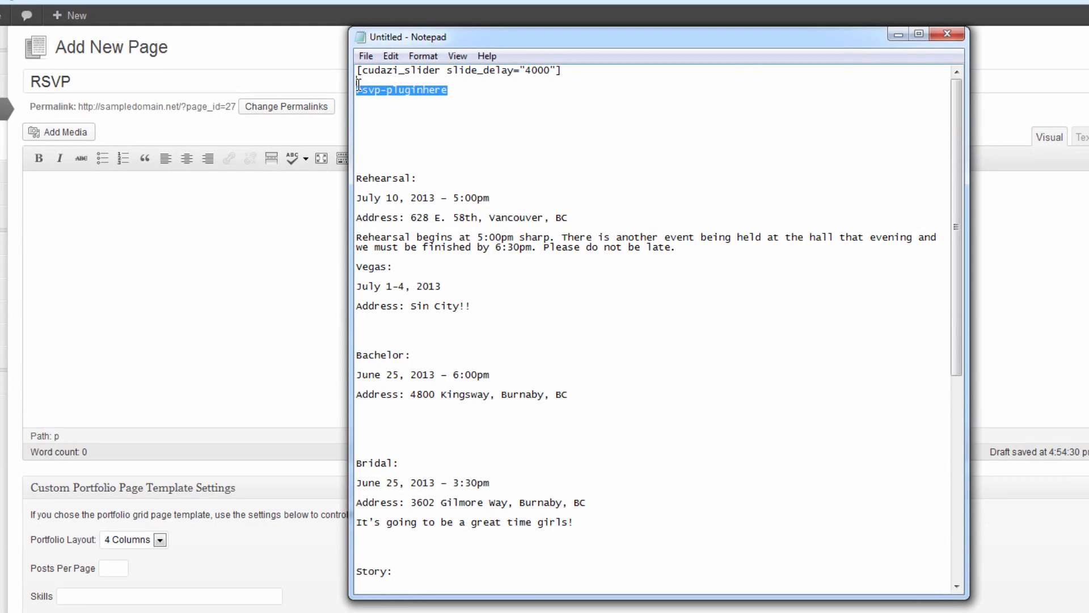
left_click(166, 189)
key("ctrl+v")
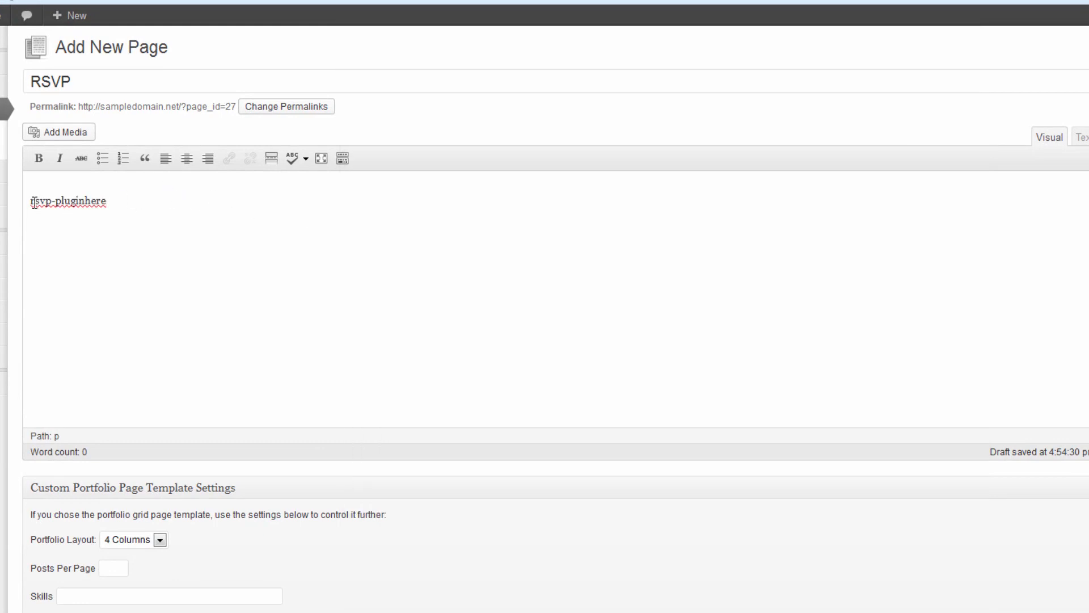
mouse_move(73, 481)
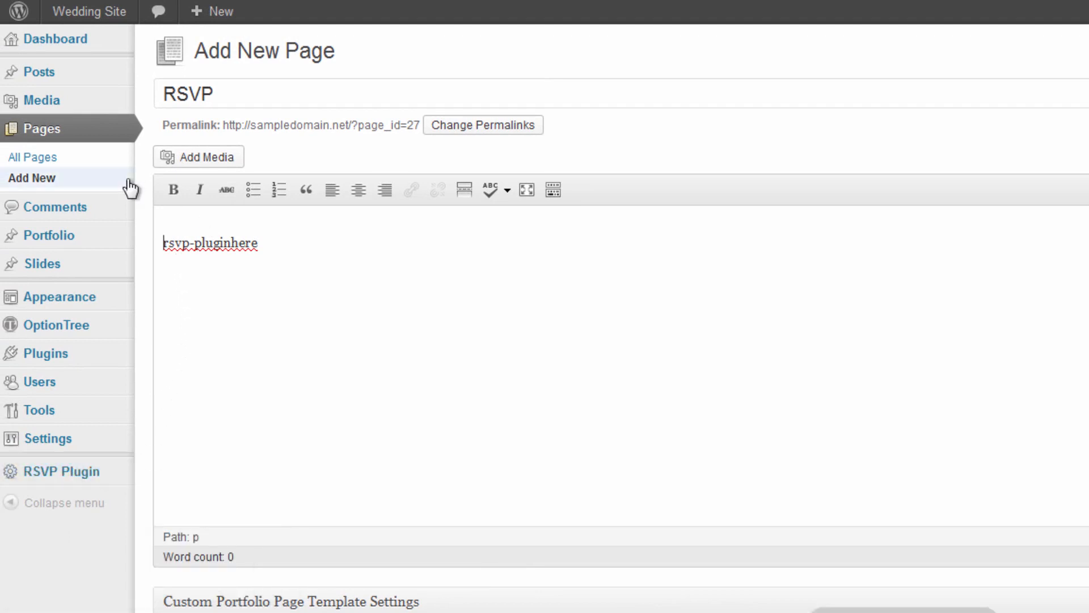
left_click(163, 242)
key("BackSpace")
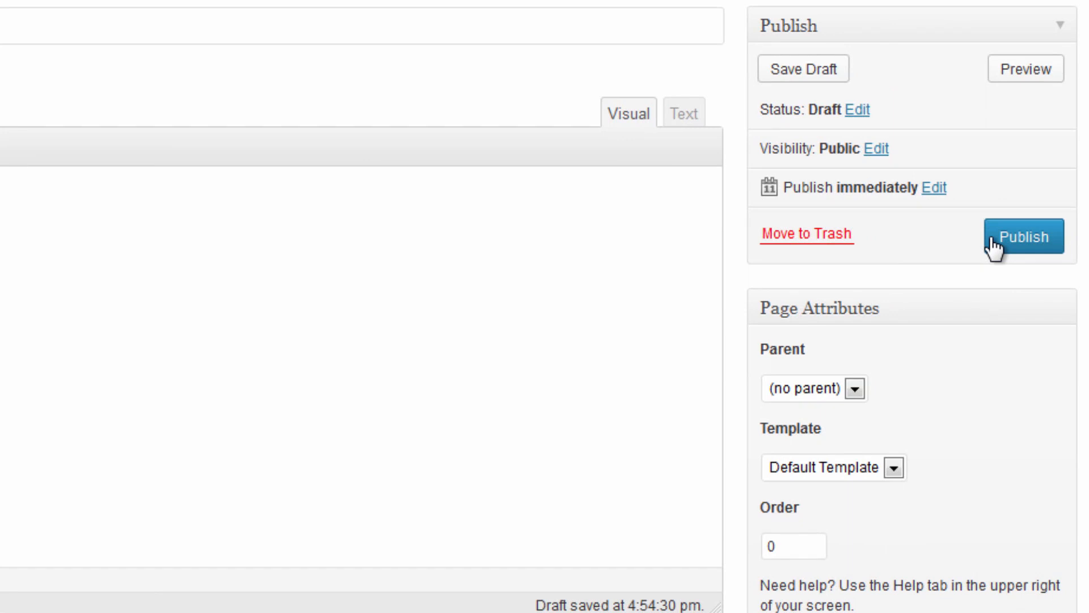
Apply the Full Width Page template and publish the RSVP page.
left_click(854, 476)
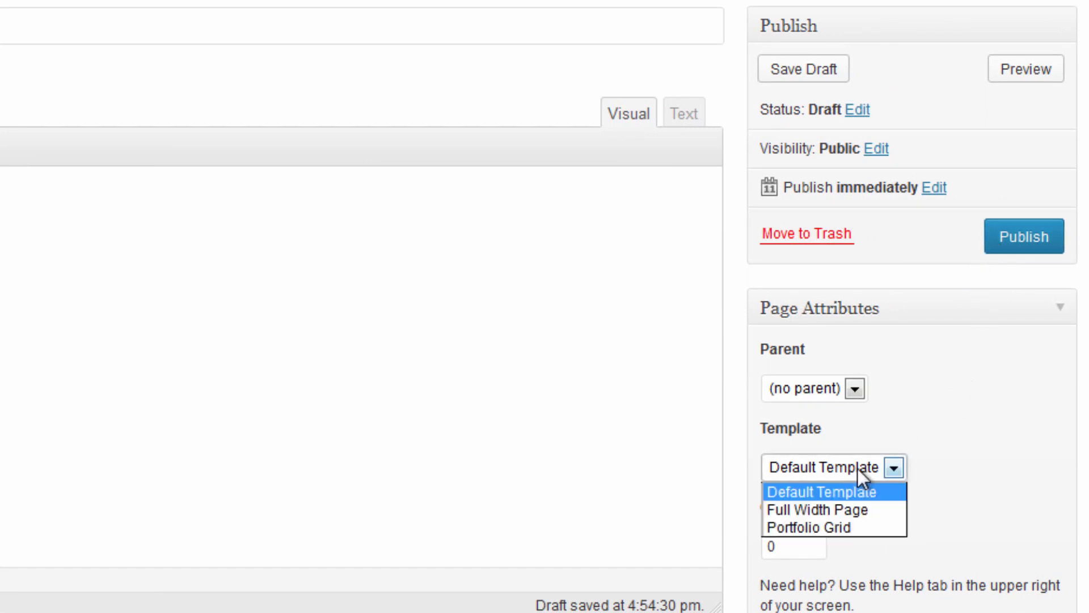
left_click(852, 511)
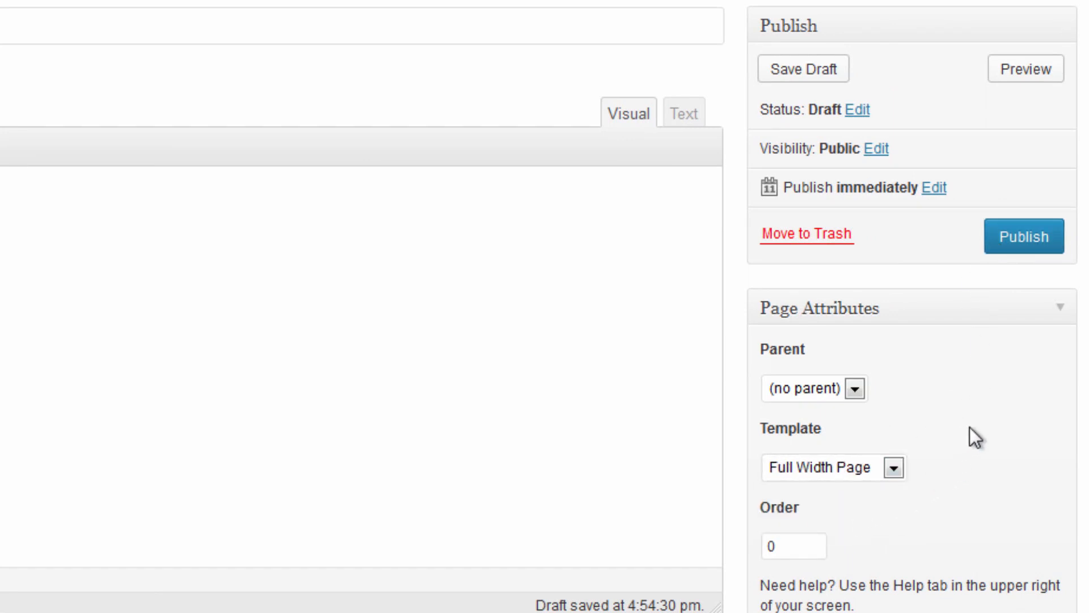
left_click(1027, 234)
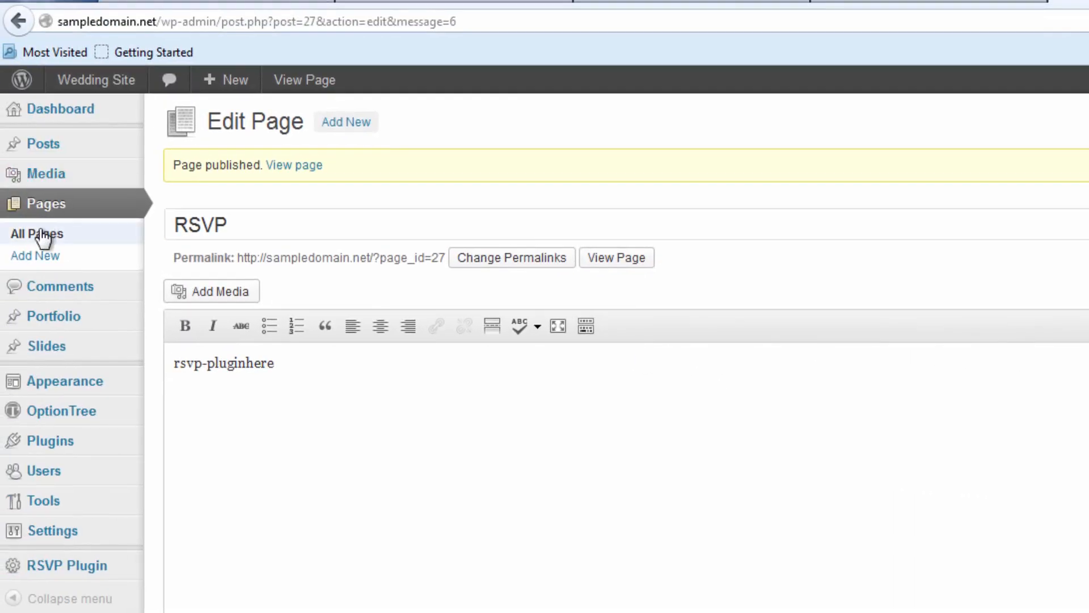
left_click(42, 238)
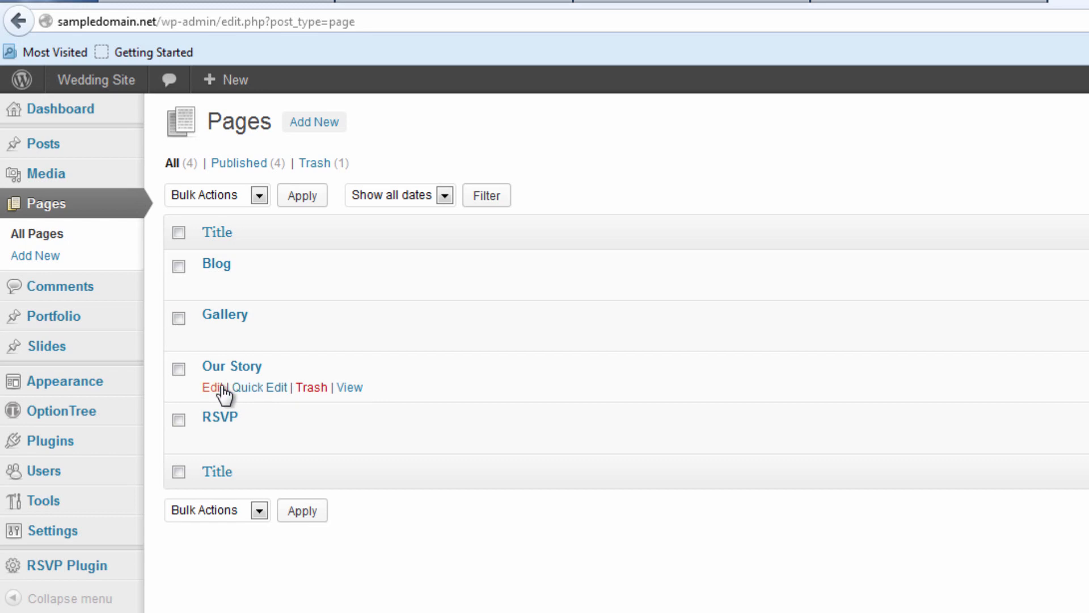
Switch Our Story to the Full Width Page template, update it, and start another new page.
left_click(214, 388)
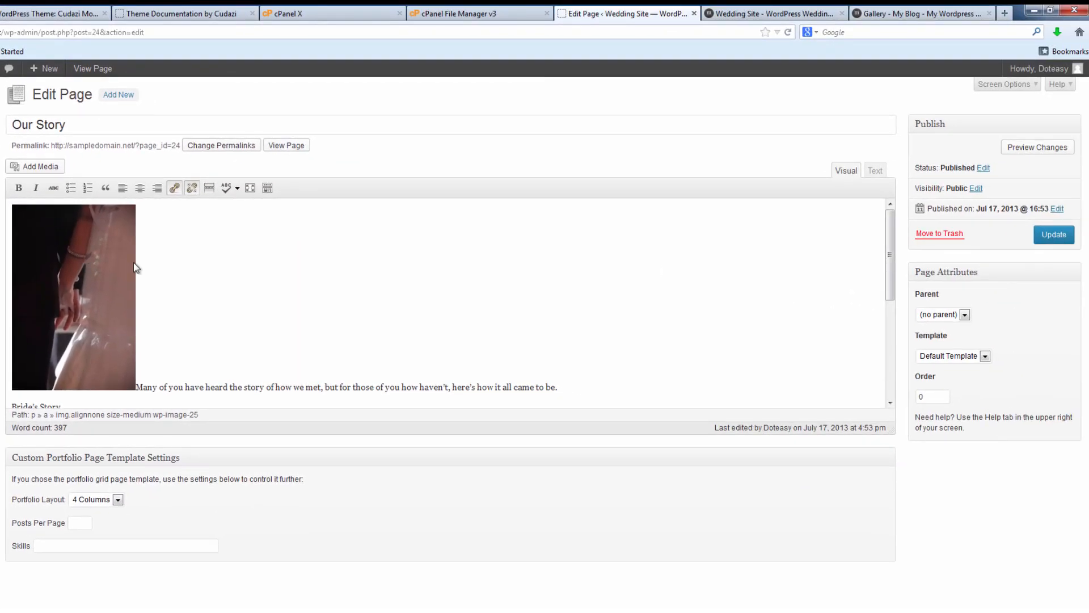
left_click(970, 357)
left_click(964, 377)
left_click(1043, 241)
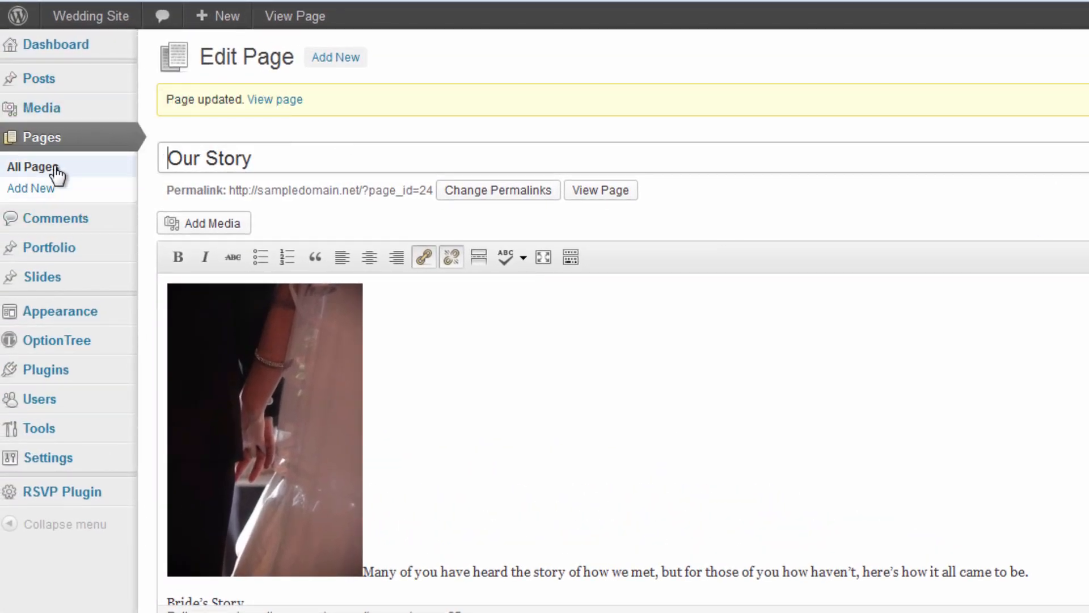
left_click(83, 170)
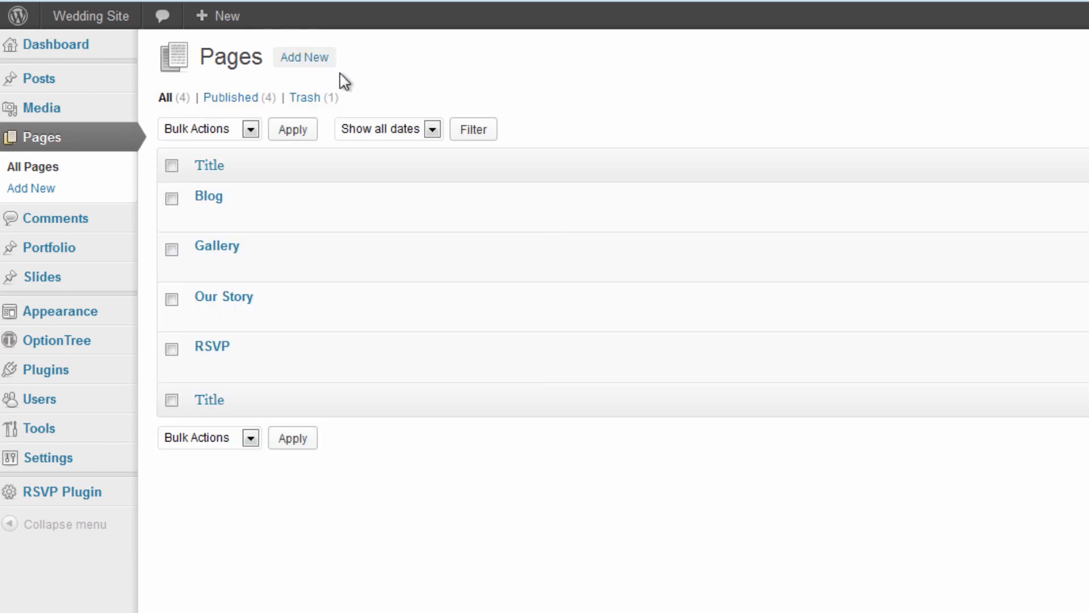
left_click(314, 65)
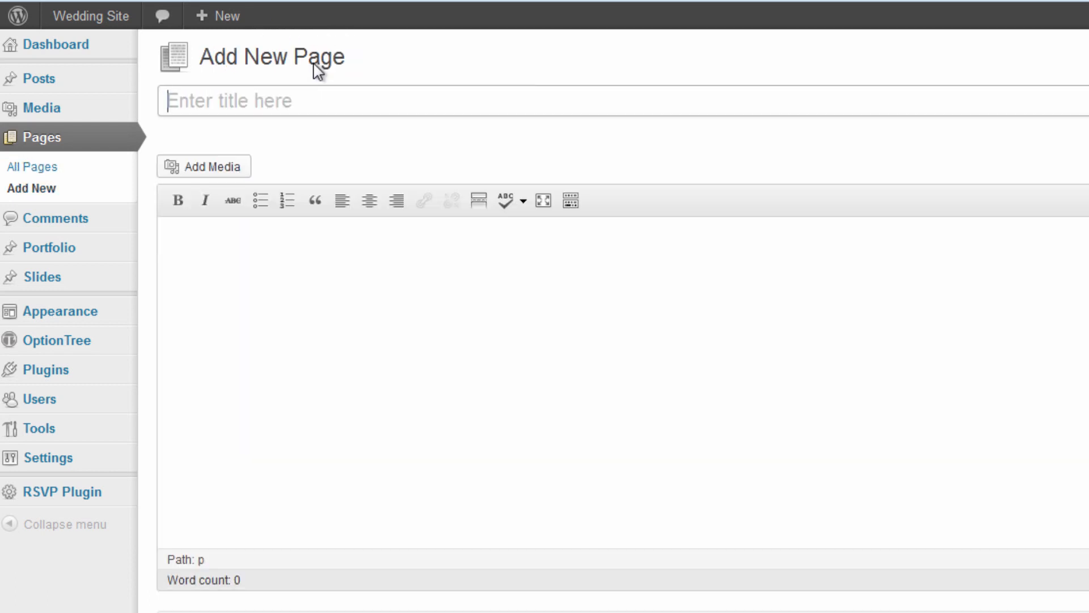
Title the new page 'Welcome to our Wedding Site' and review the demo home slider's four images.
type("W")
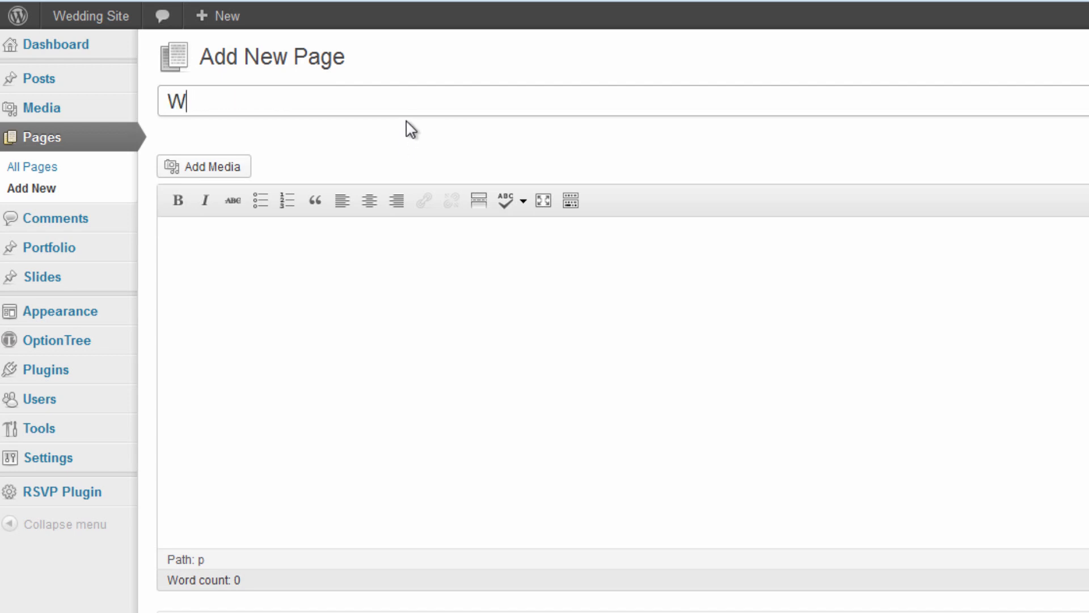
type("elcome to our W")
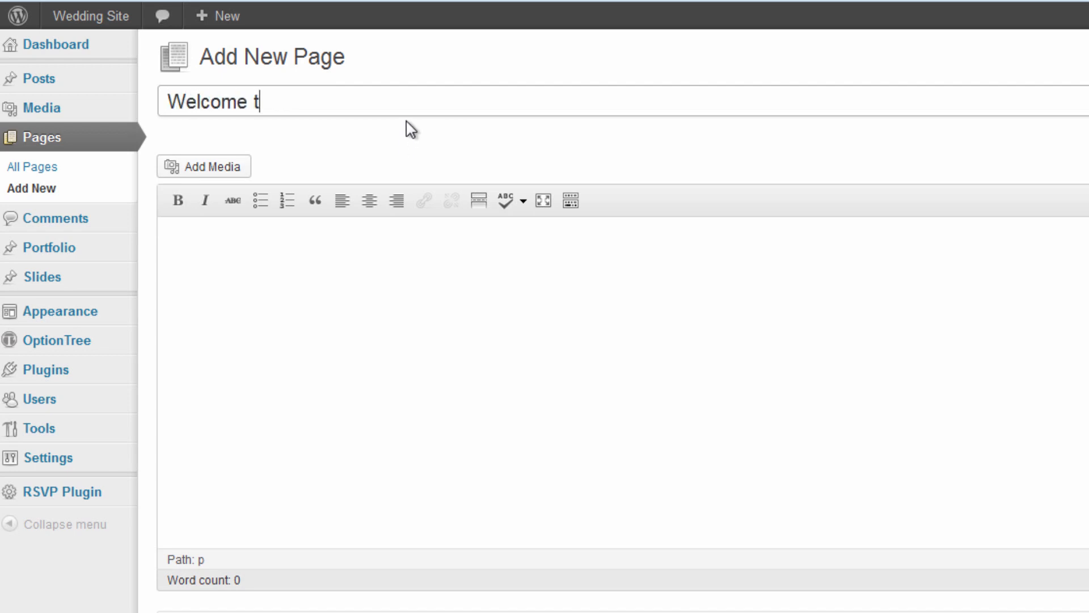
type("edding Site")
left_click(482, 296)
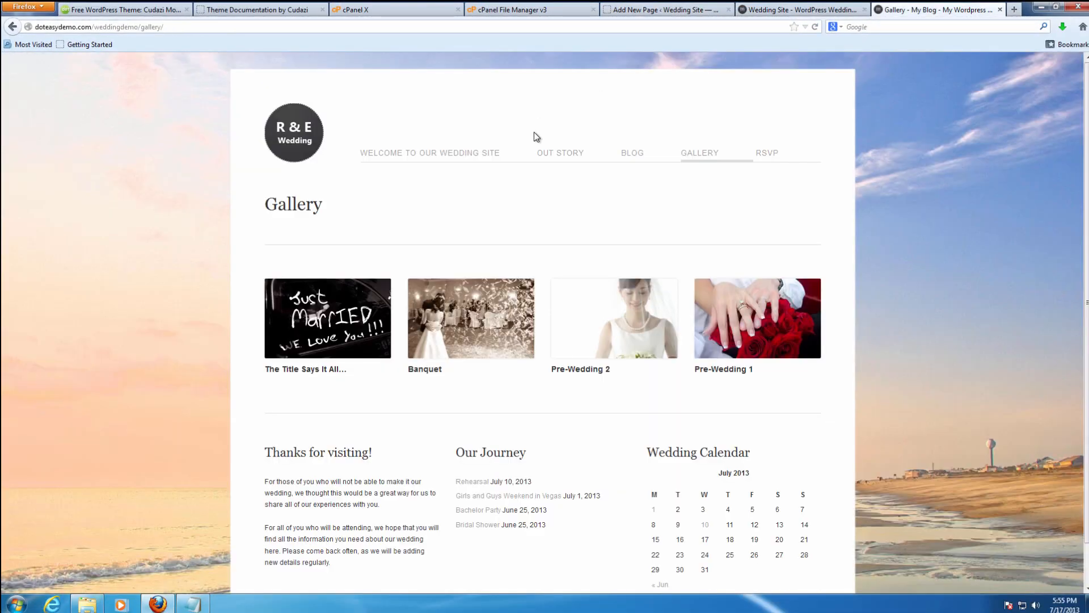
left_click(390, 155)
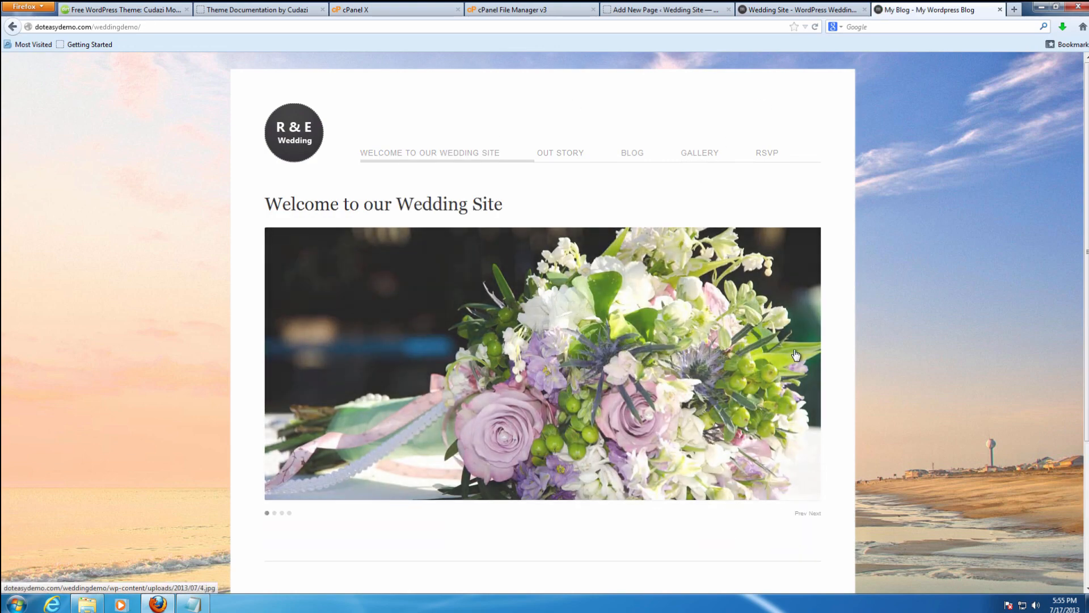
left_click(807, 513)
left_click(817, 514)
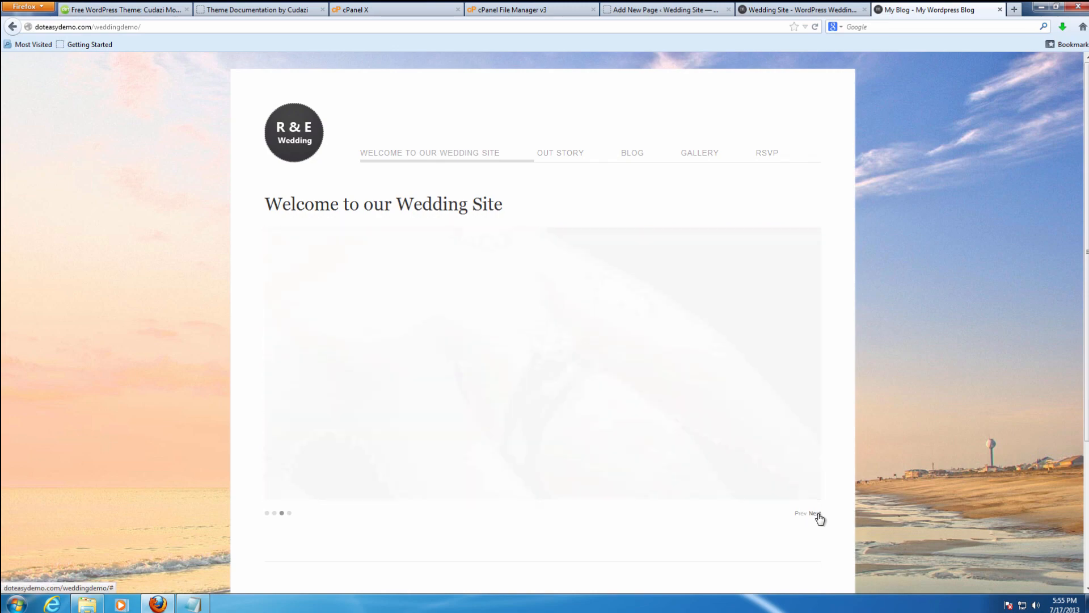
left_click(818, 514)
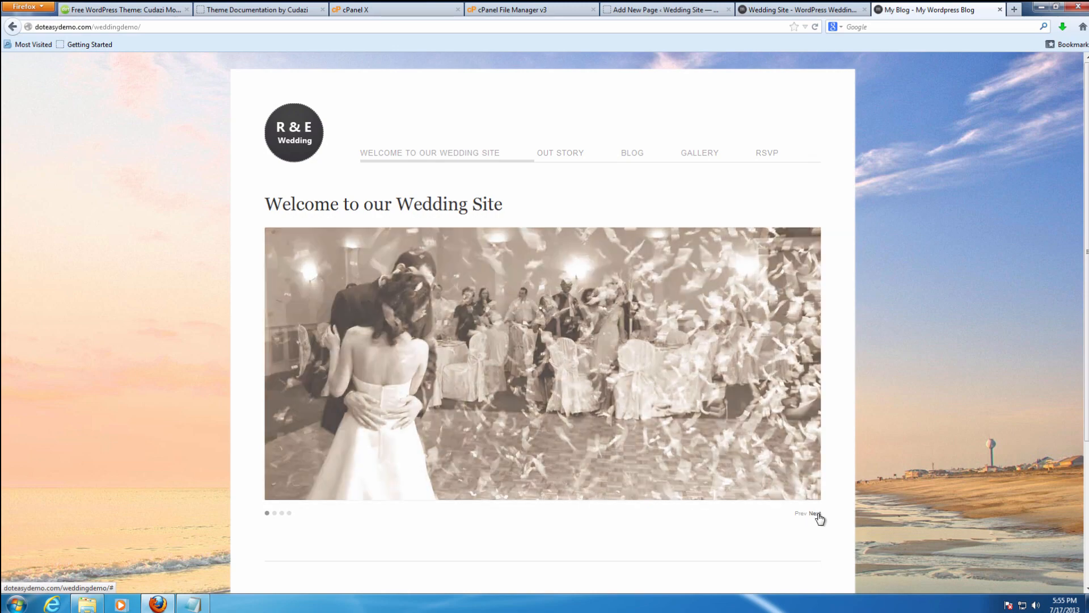
left_click(786, 8)
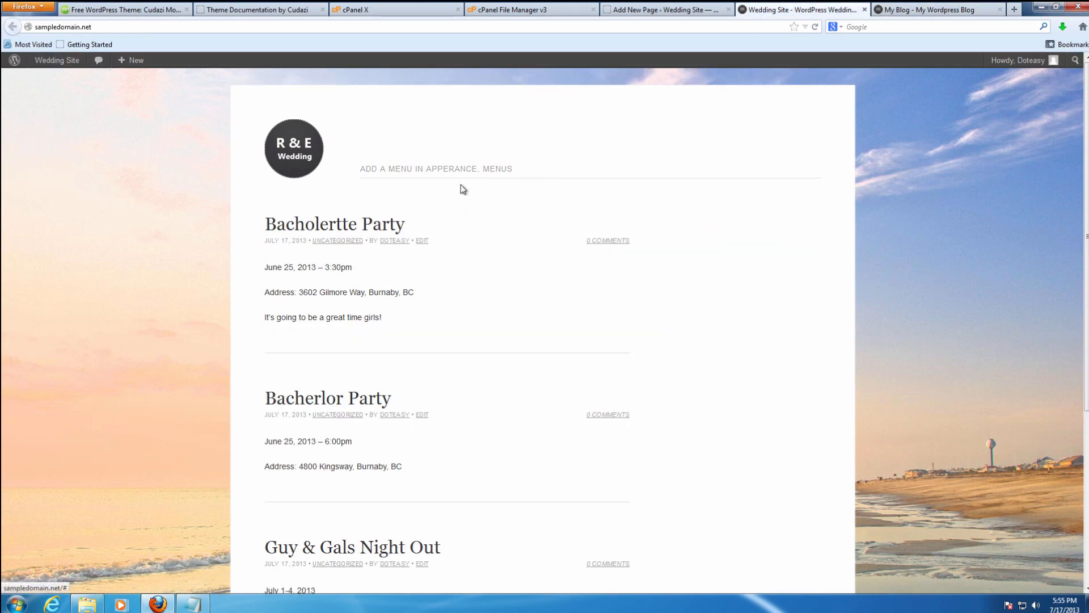
left_click(661, 10)
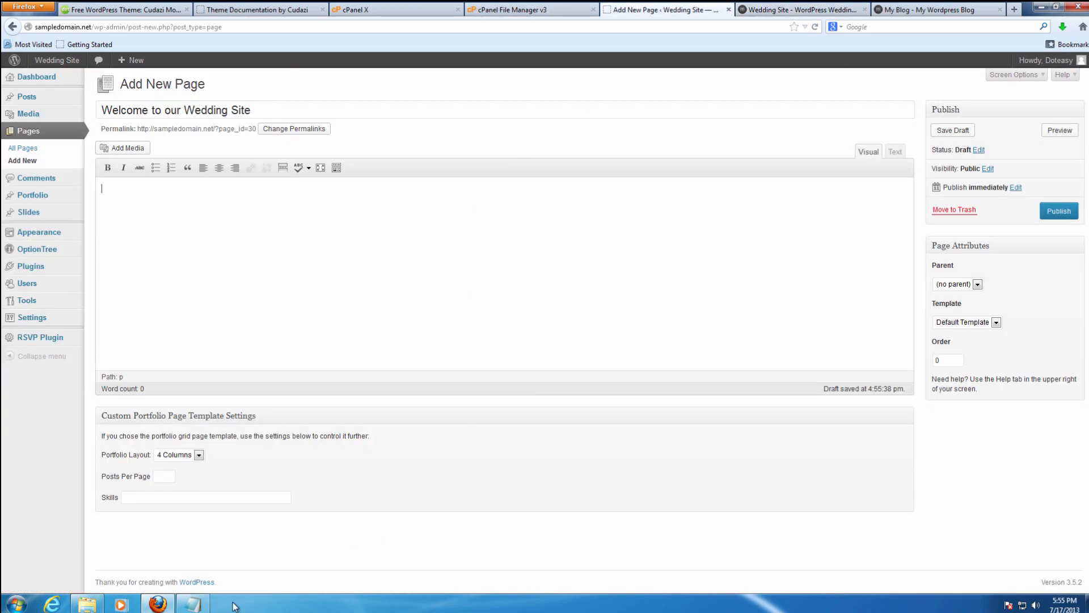
Paste the [cudazi_slider slide_delay="4000"] shortcode from the notes into the page body.
left_click(192, 604)
left_click_drag(502, 101, 337, 99)
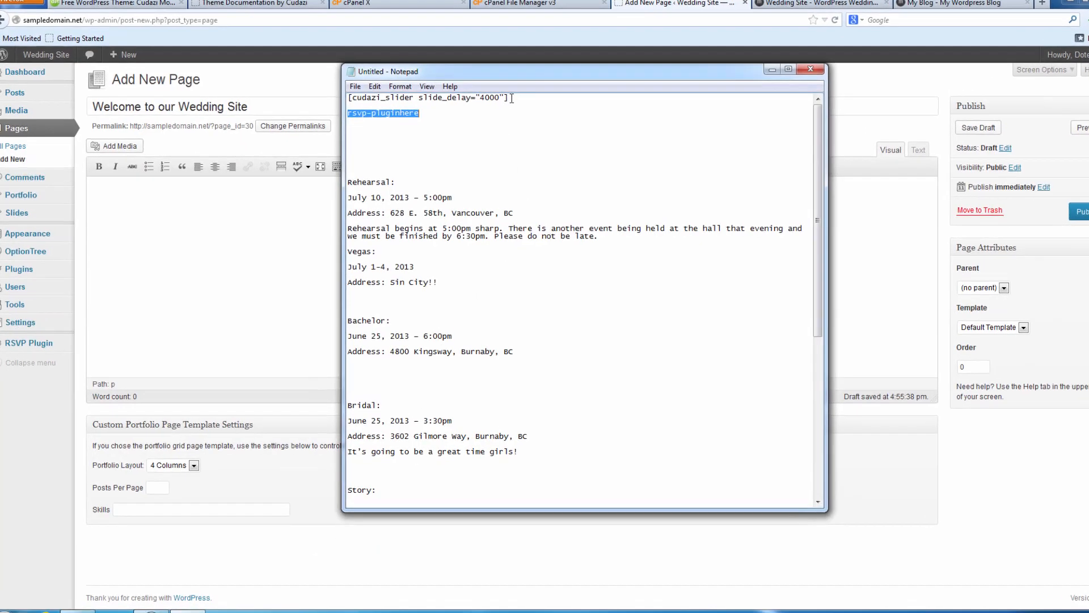
key("ctrl+c")
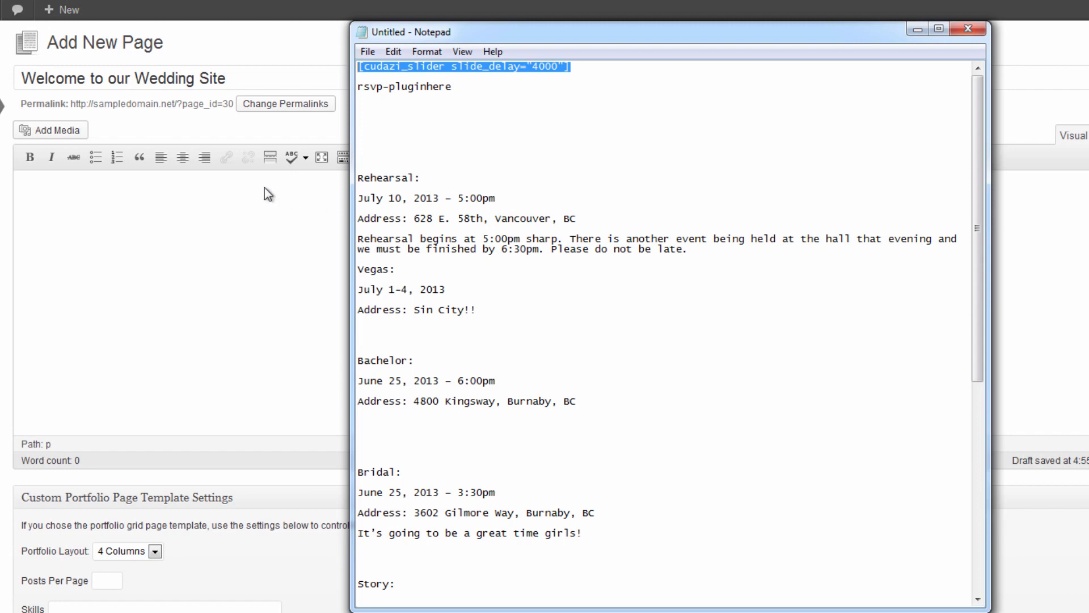
left_click(251, 197)
key("ctrl+v")
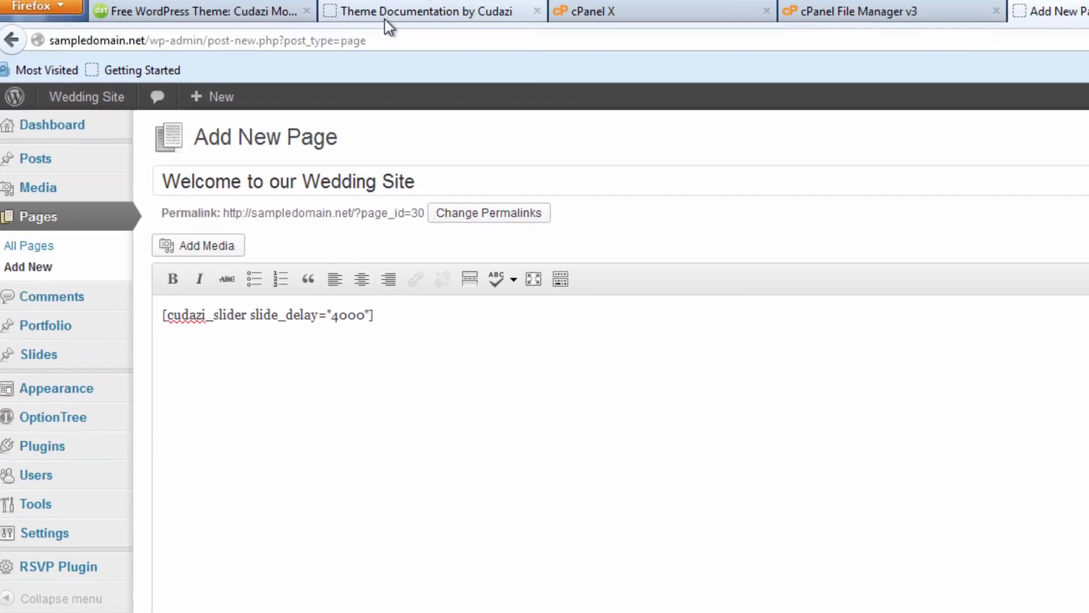
left_click(389, 23)
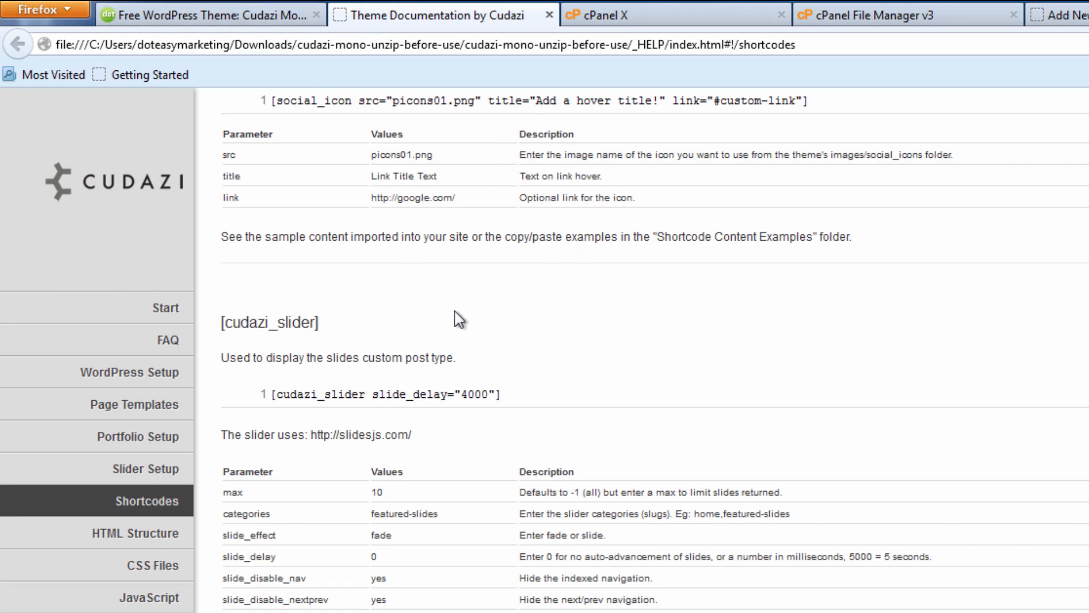
Highlight the [cudazi_slider slide_delay="4000"] example in the documentation, then go back to the page editor.
left_click_drag(522, 392, 254, 395)
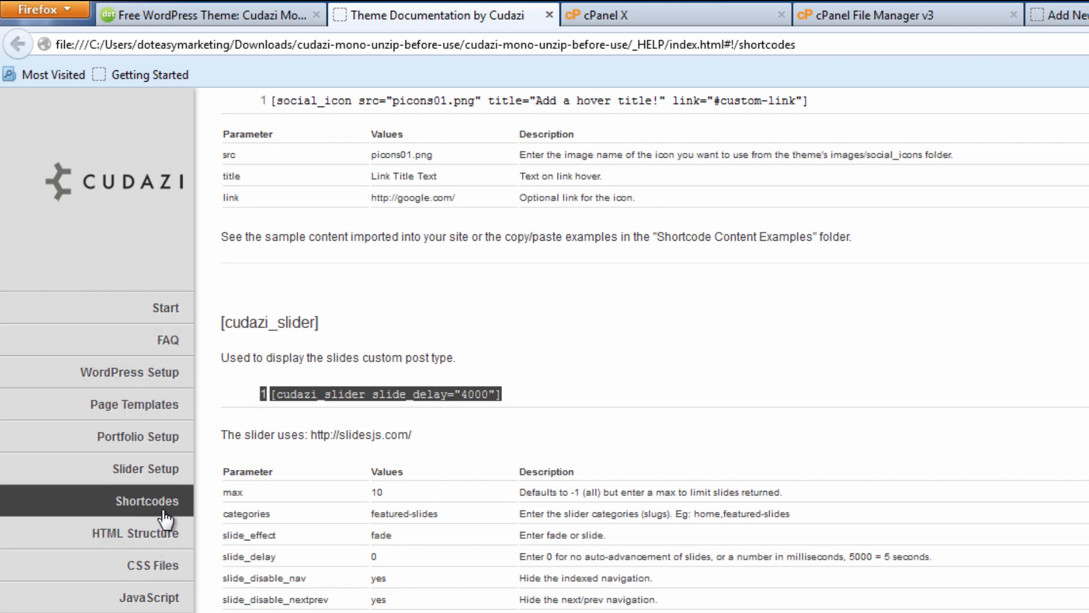
left_click(498, 396)
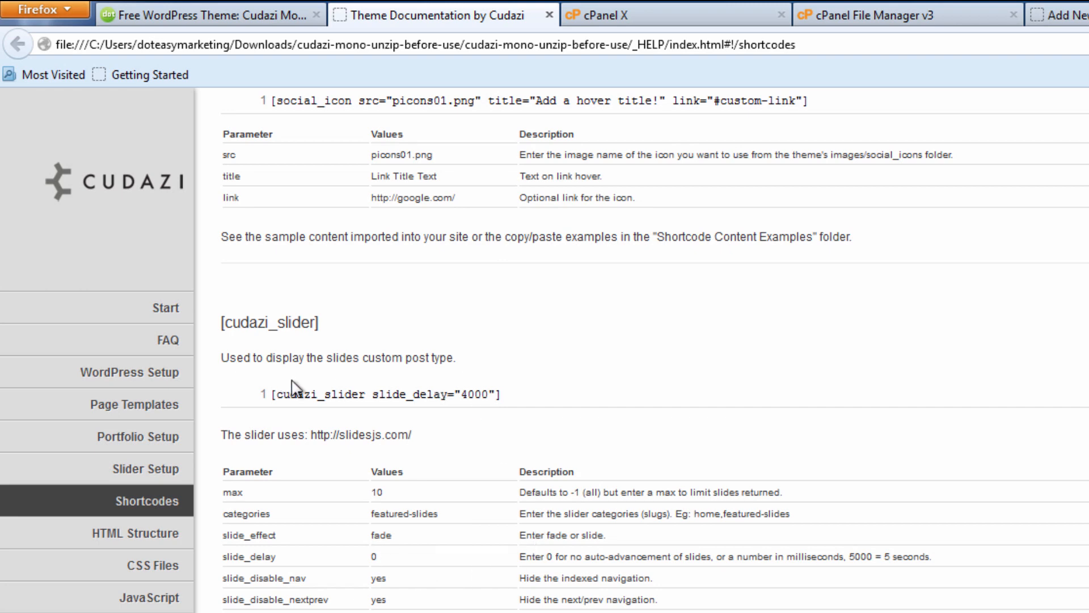
left_click(1058, 16)
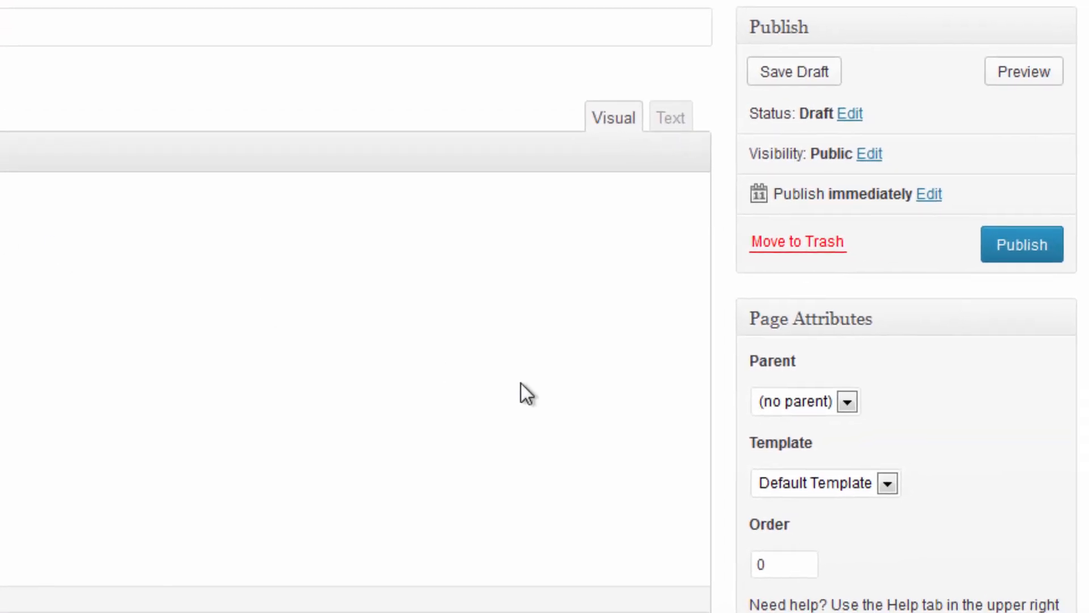
Give 'Welcome to our Wedding Site' the Full Width Page template and publish it.
left_click(880, 485)
left_click(859, 521)
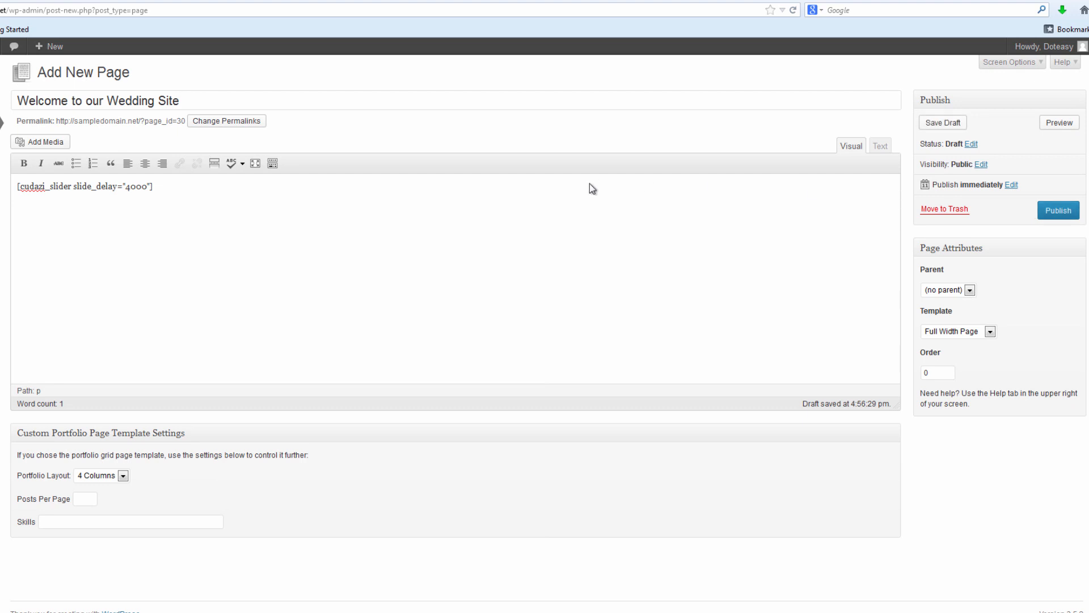
left_click(1060, 213)
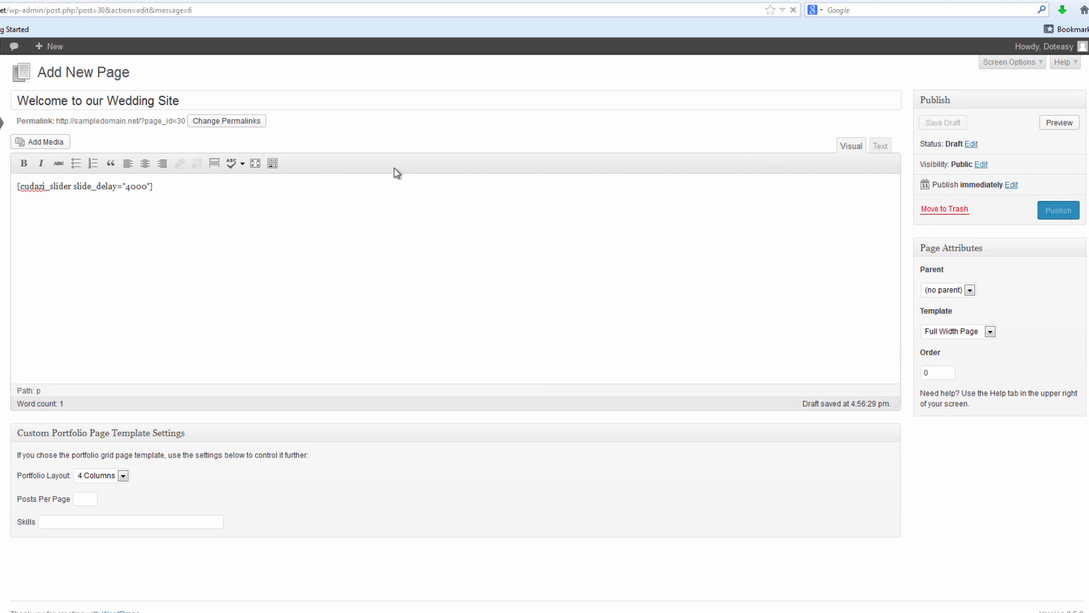
left_click_drag(22, 99, 166, 99)
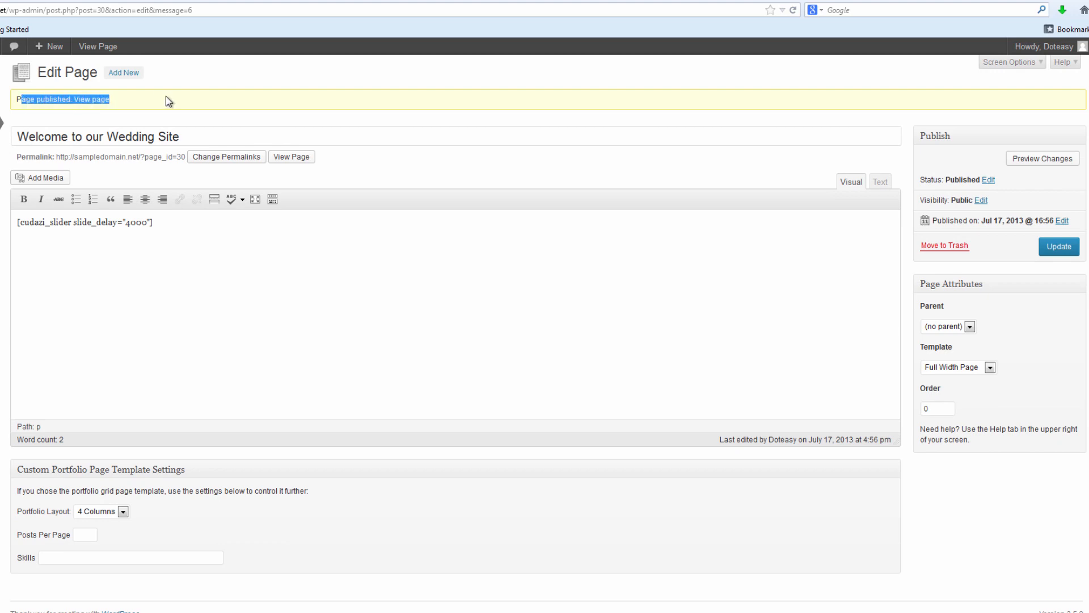
left_click(188, 99)
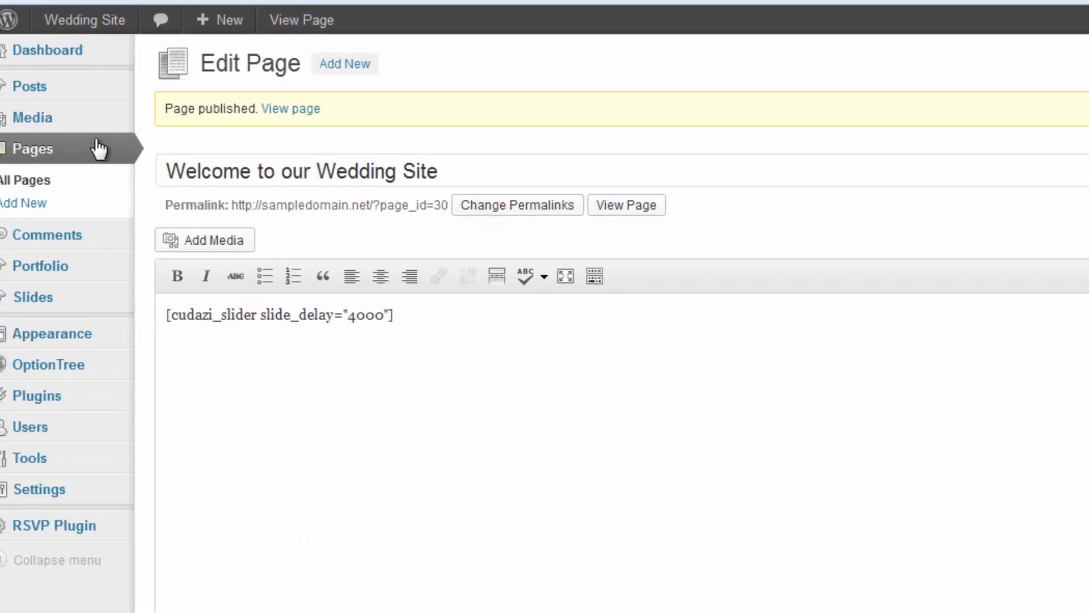
mouse_move(86, 100)
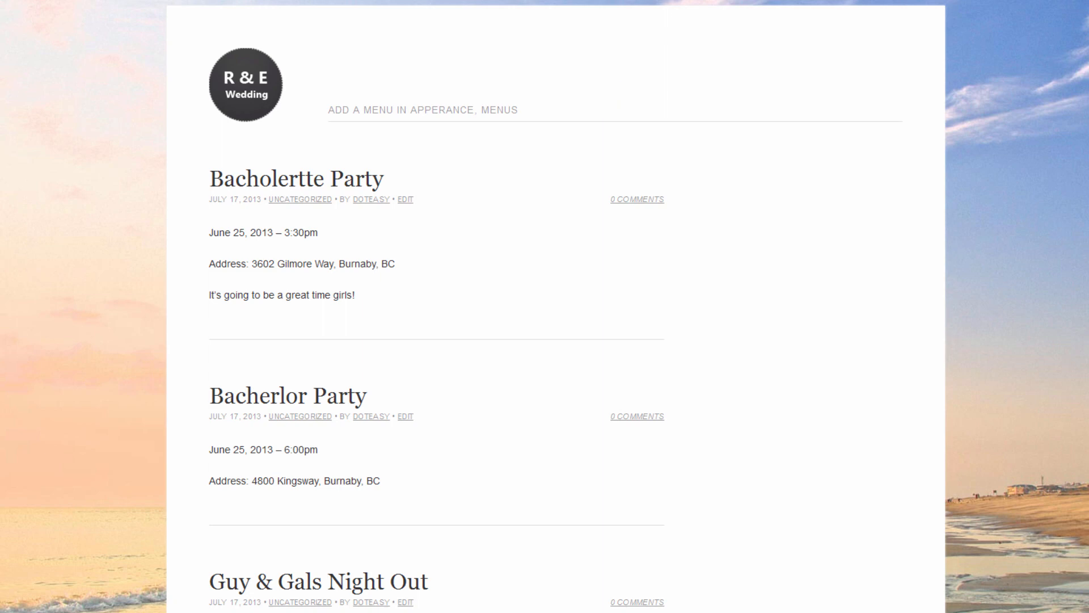
left_click(681, 6)
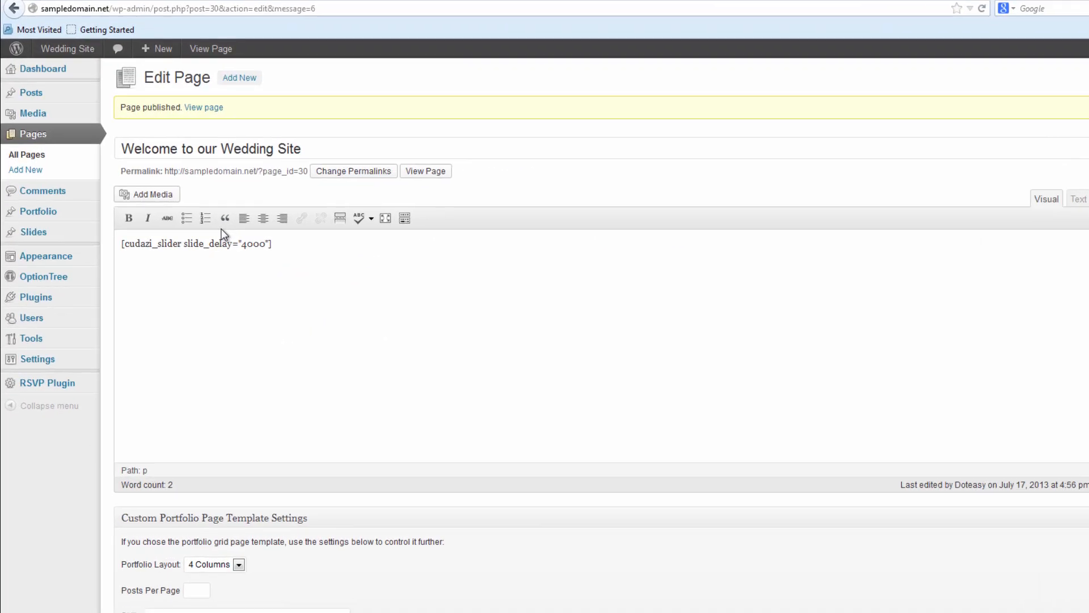
mouse_move(36, 231)
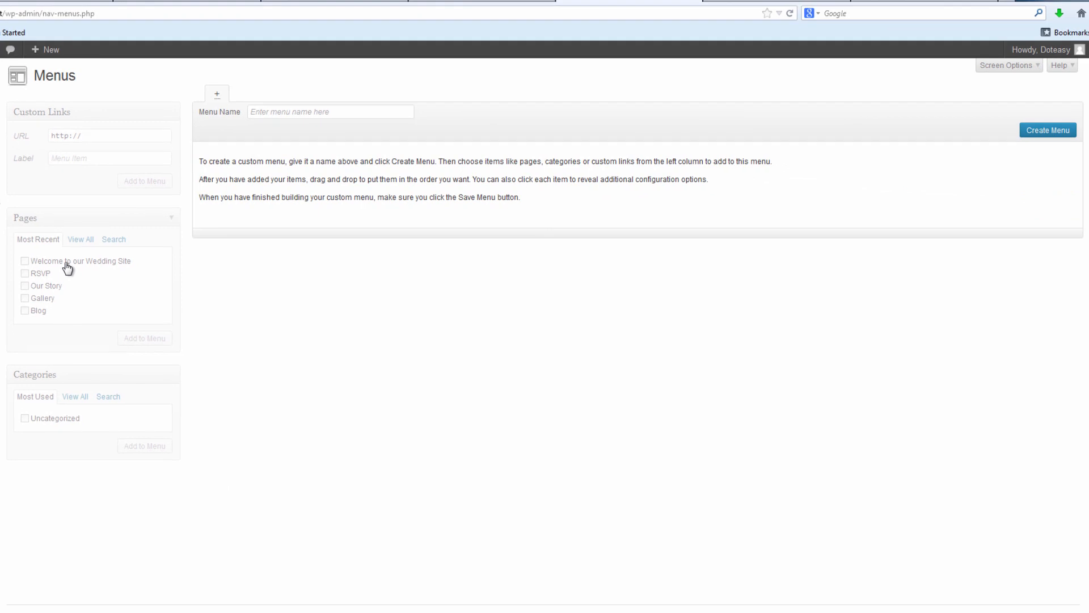
Enter MENU as the menu name and create the menu.
left_click(279, 114)
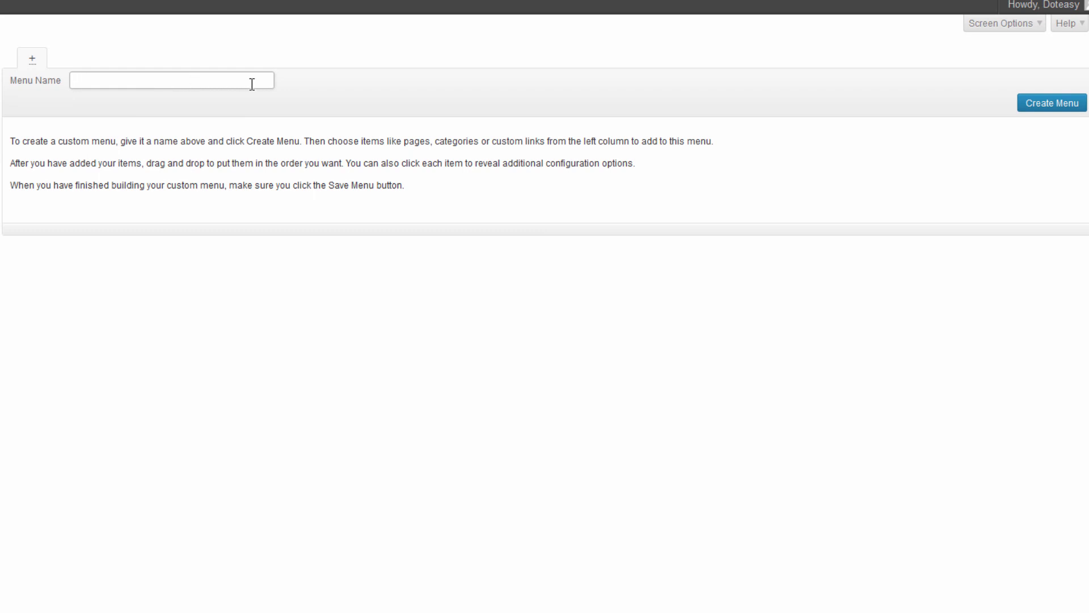
left_click(1029, 108)
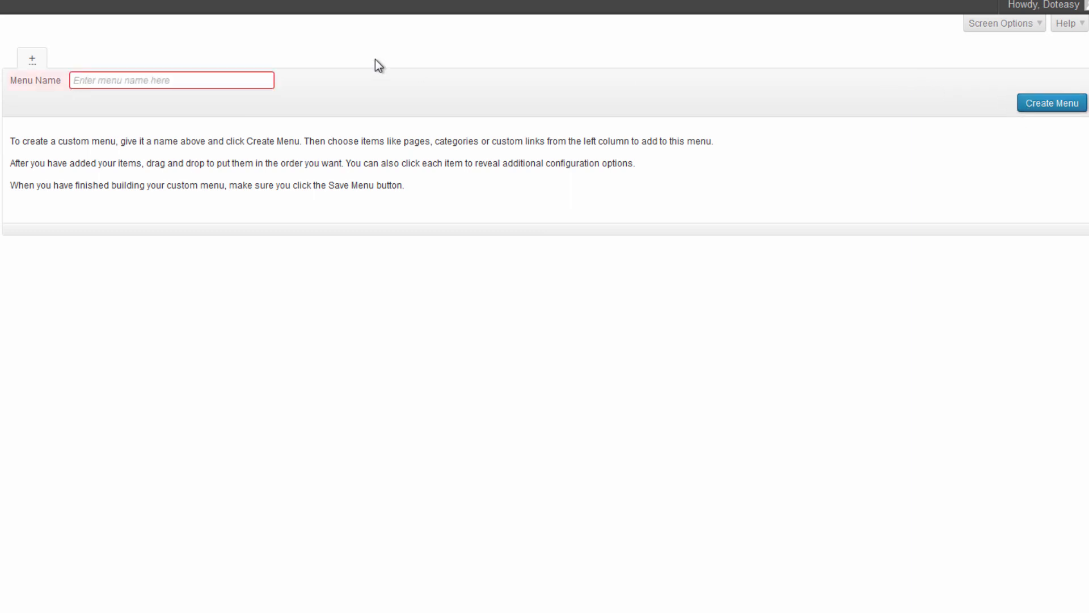
left_click(168, 73)
type("MENU")
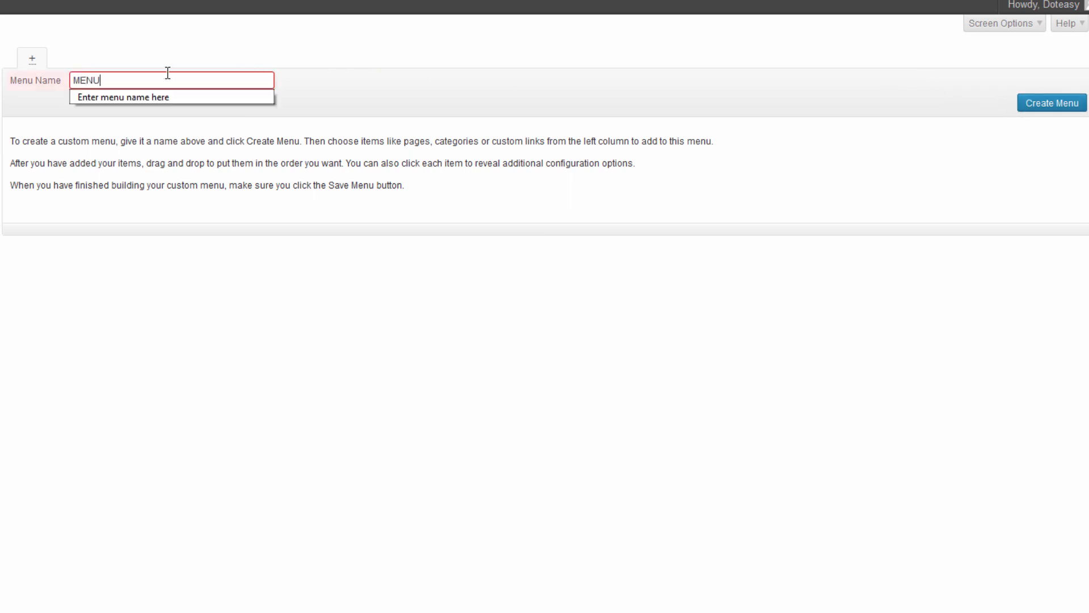
left_click(1067, 105)
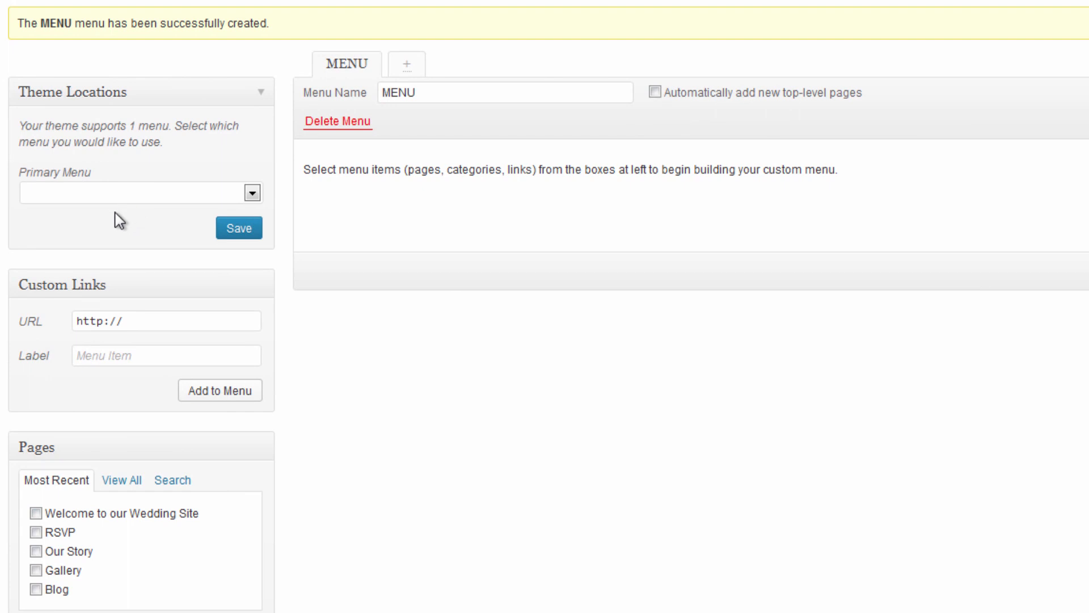
Assign the menu to the Primary Menu location, rename it to Menu, and save both.
left_click(145, 193)
left_click(109, 223)
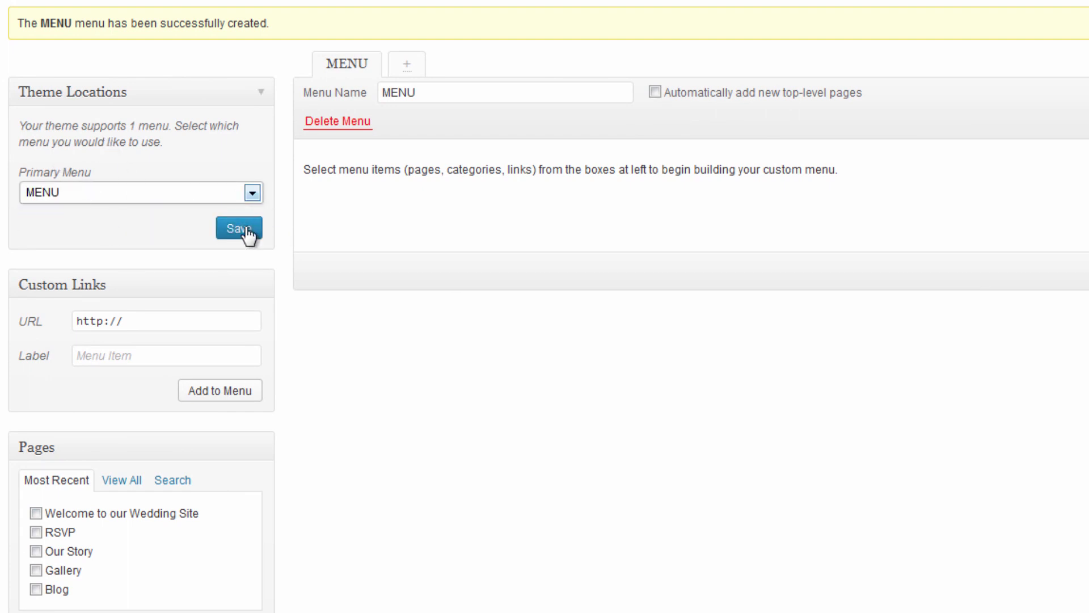
double_click(475, 90)
key("BackSpace")
type("MEN")
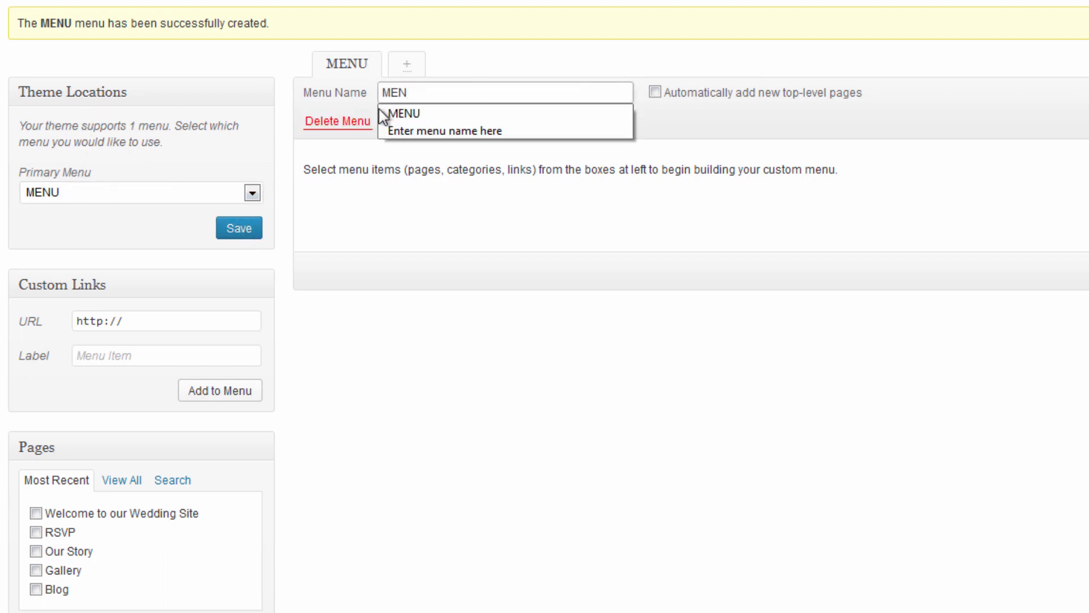
key("BackSpace")
key("BackSpace")
type("renu")
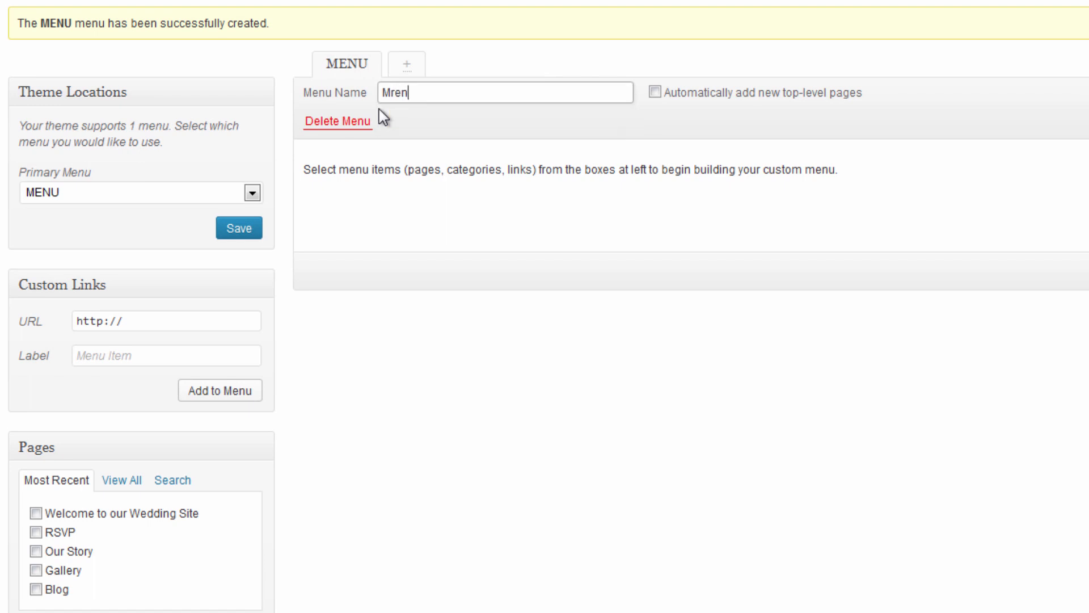
key("BackSpace")
key("BackSpace")
key("BackSpace")
key("BackSpace")
type("enu")
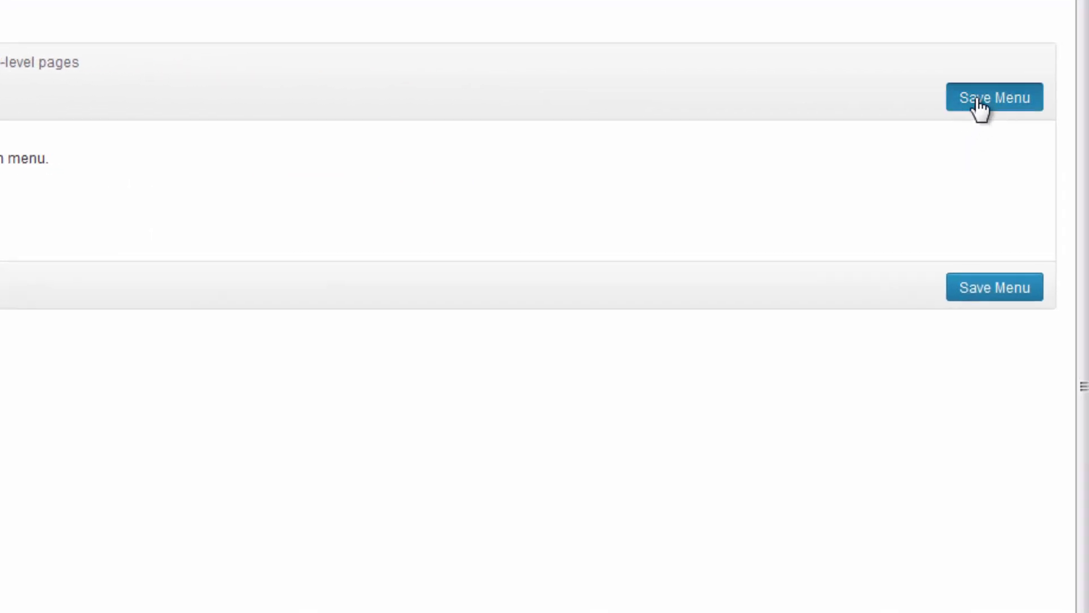
left_click(980, 106)
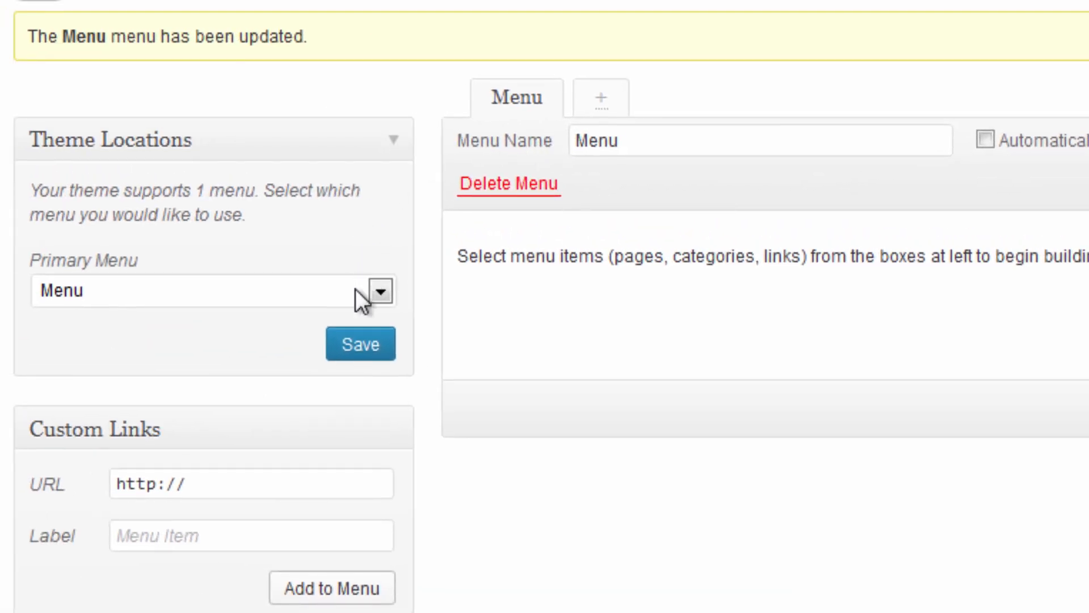
left_click(344, 359)
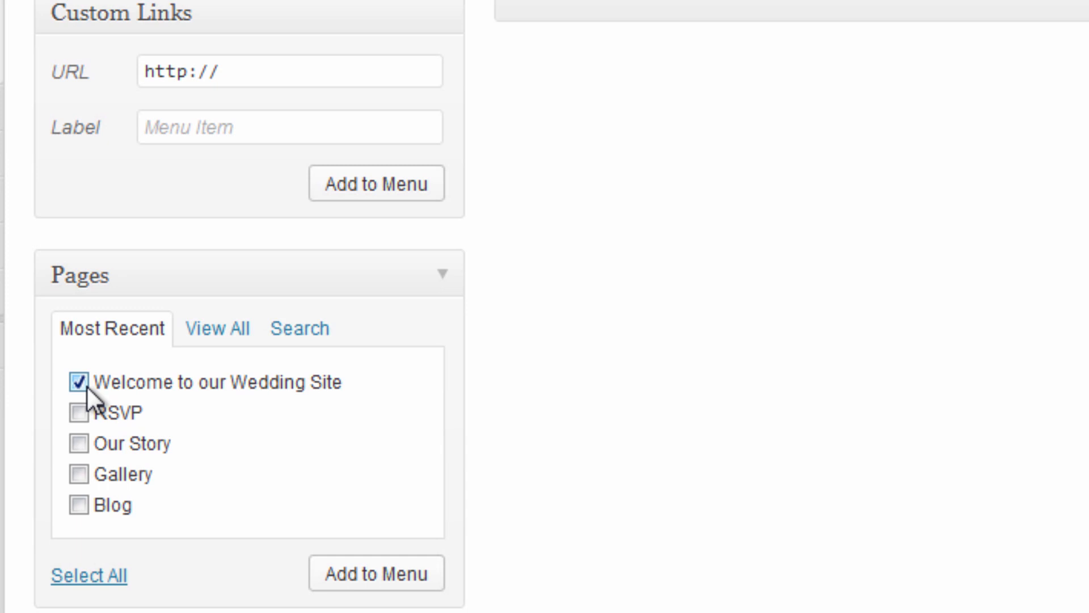
Check the RSVP, Our Story and Blog pages and add them to the menu.
left_click(79, 412)
left_click(79, 444)
left_click(79, 505)
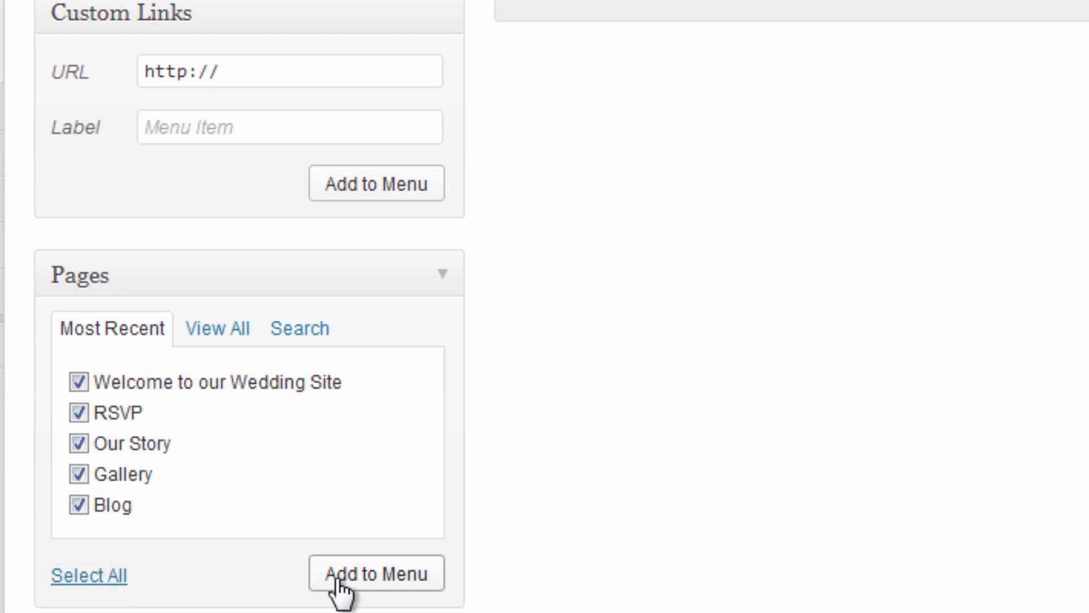
left_click(376, 573)
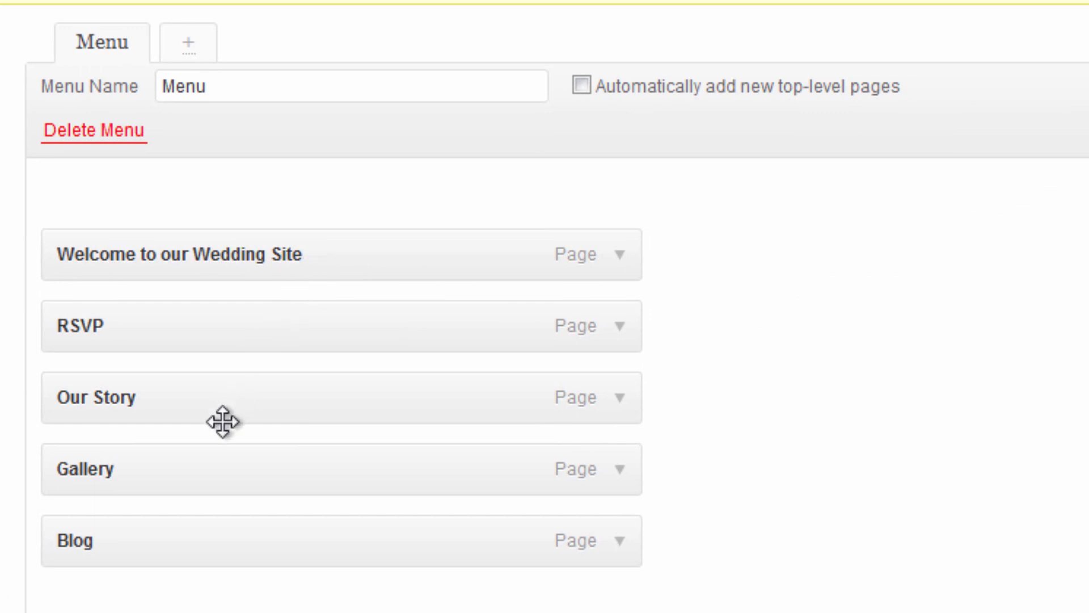
Reorder the top-level menu items to Welcome, Our Story, Blog, Gallery, RSVP.
left_click_drag(222, 421, 138, 309)
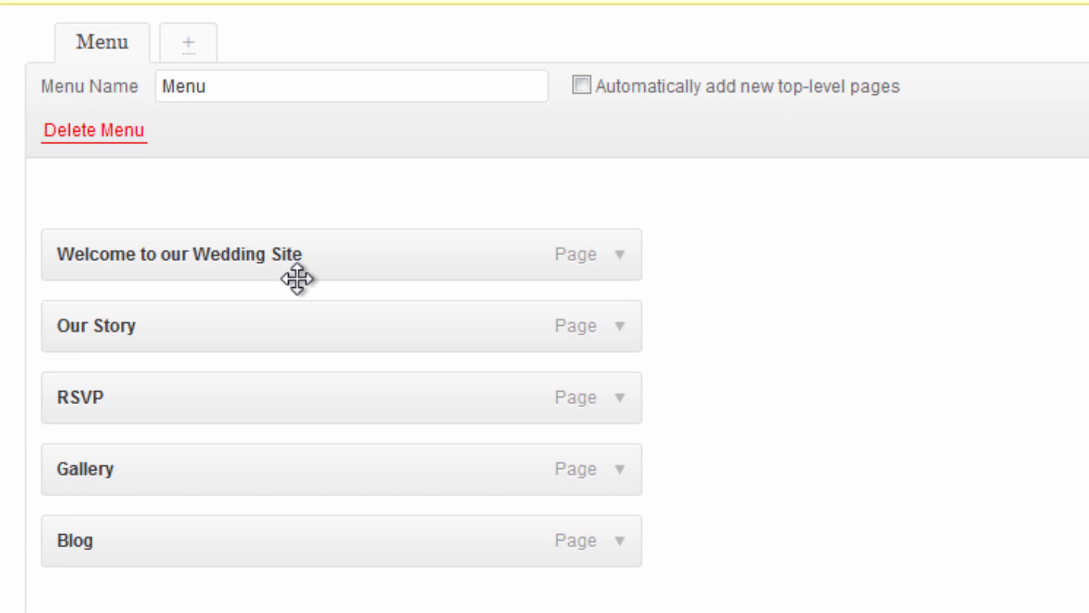
left_click_drag(250, 331, 296, 324)
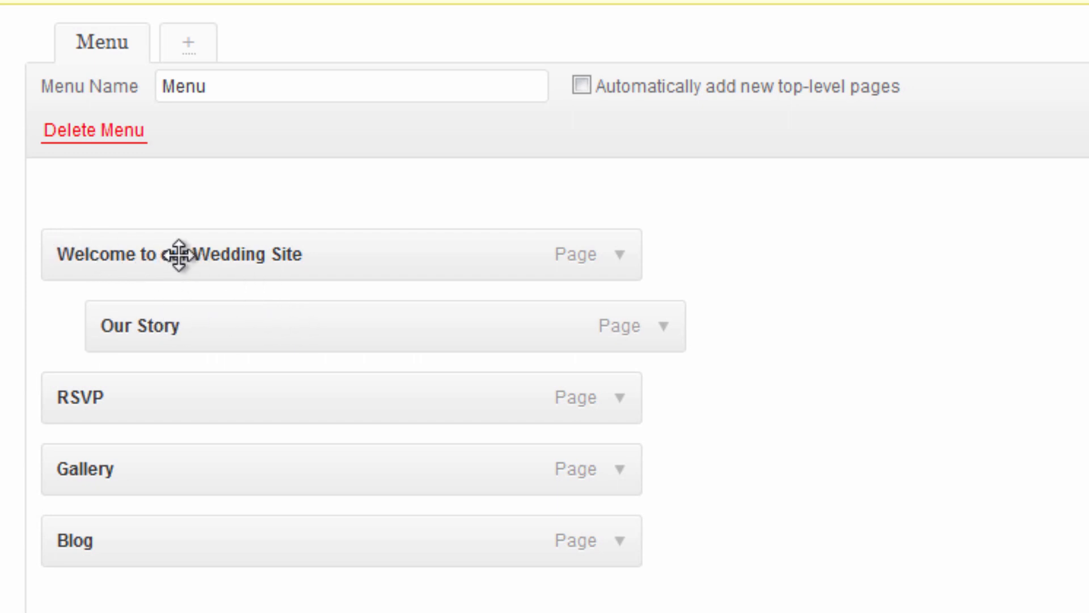
left_click_drag(226, 326, 166, 316)
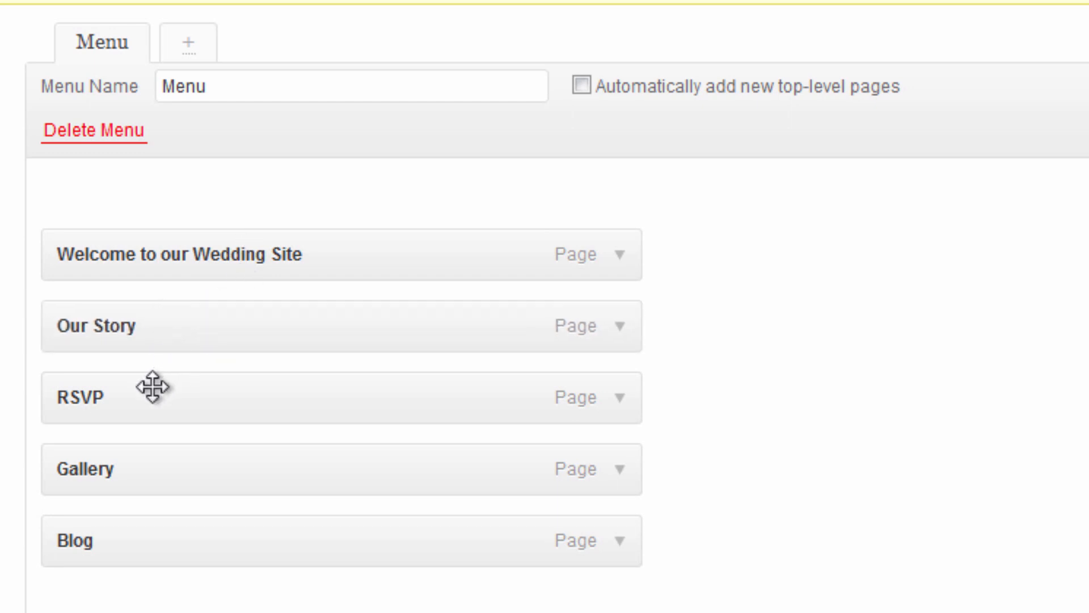
left_click_drag(132, 523, 82, 397)
left_click_drag(107, 447, 109, 530)
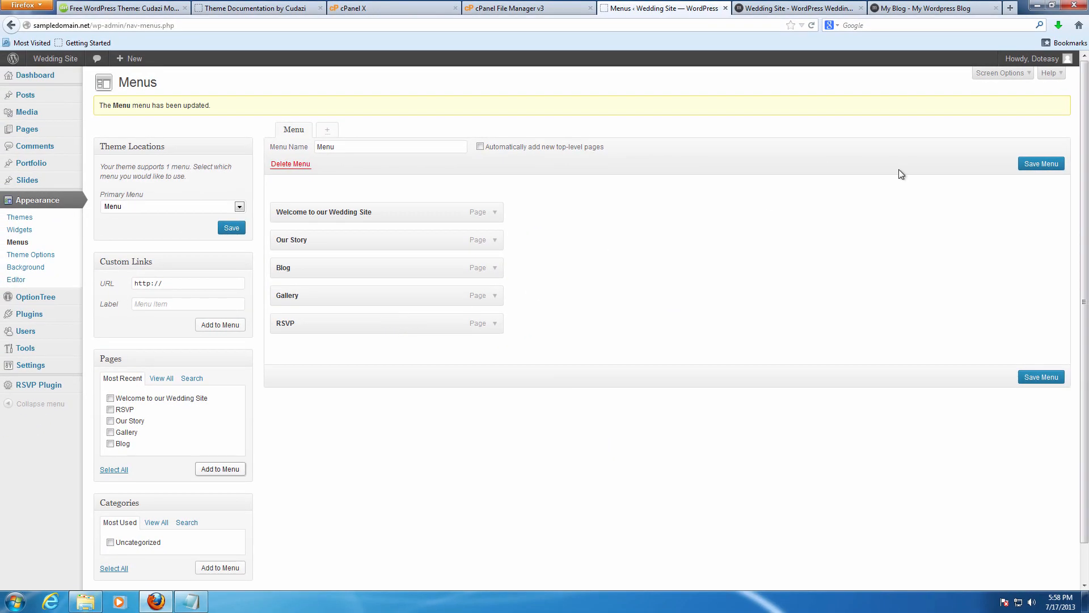
left_click(902, 8)
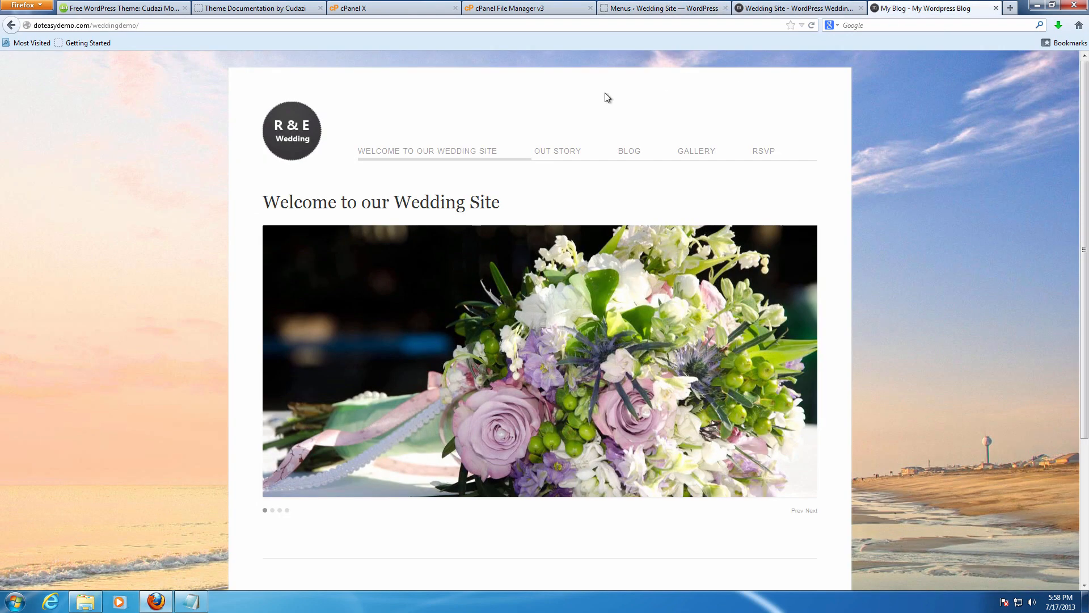
Save the new menu order and reload the live site to show the updated menu.
left_click(649, 8)
left_click(1035, 164)
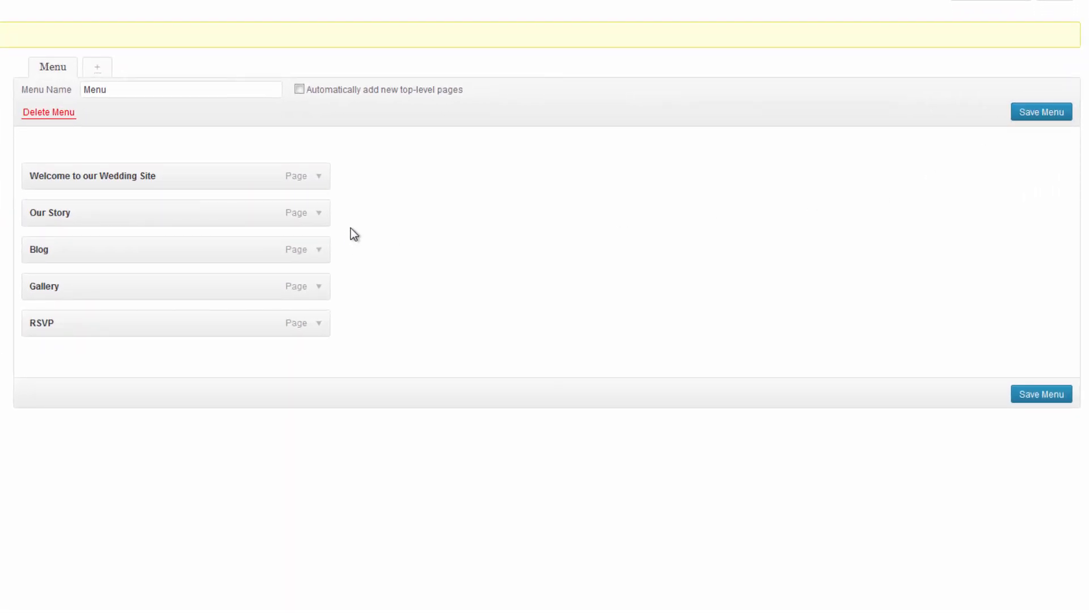
scroll(351, 233, "down", 1)
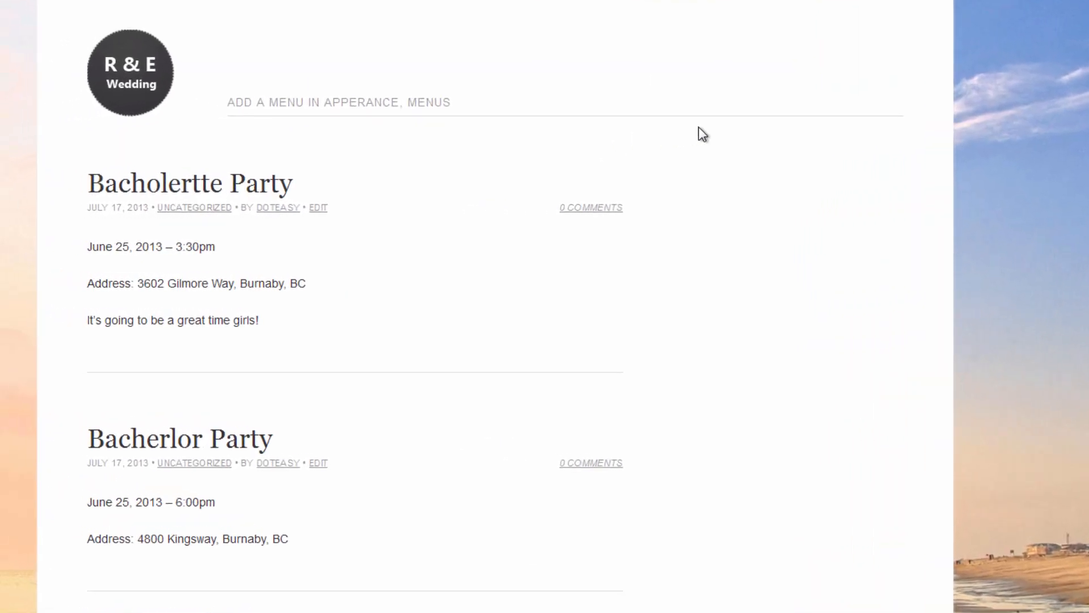
key("F5")
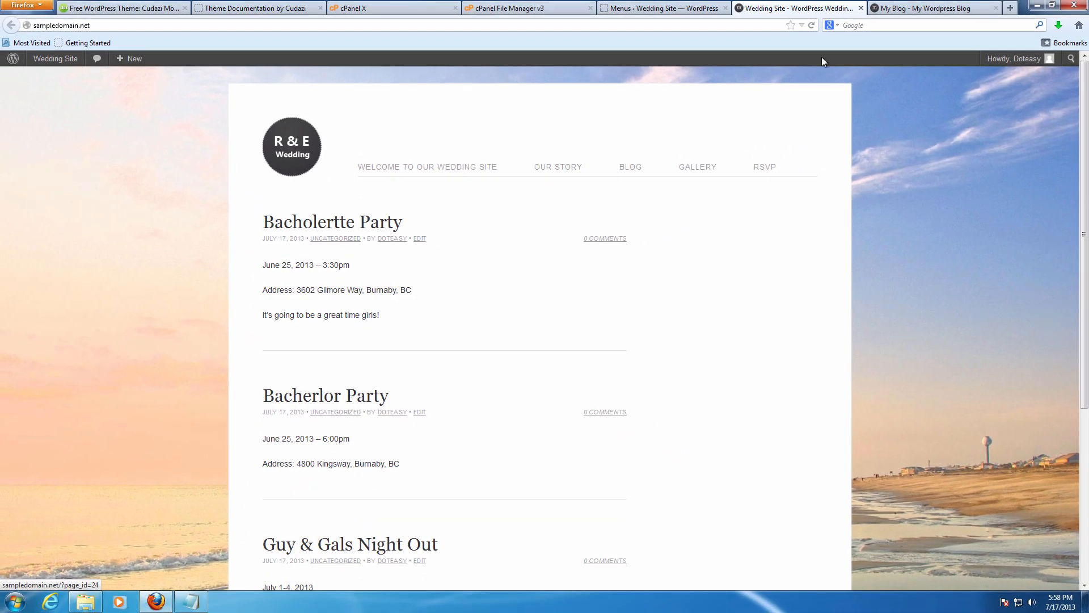
Browse the wedding site's Our Story, Blog, Gallery and RSVP pages.
left_click(923, 7)
left_click(824, 9)
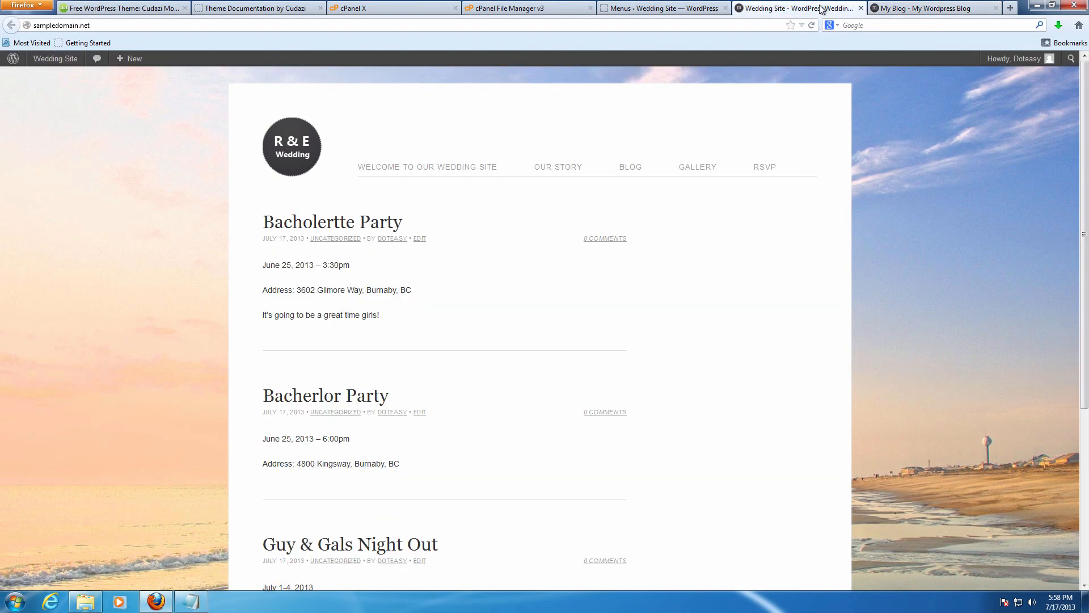
left_click(592, 172)
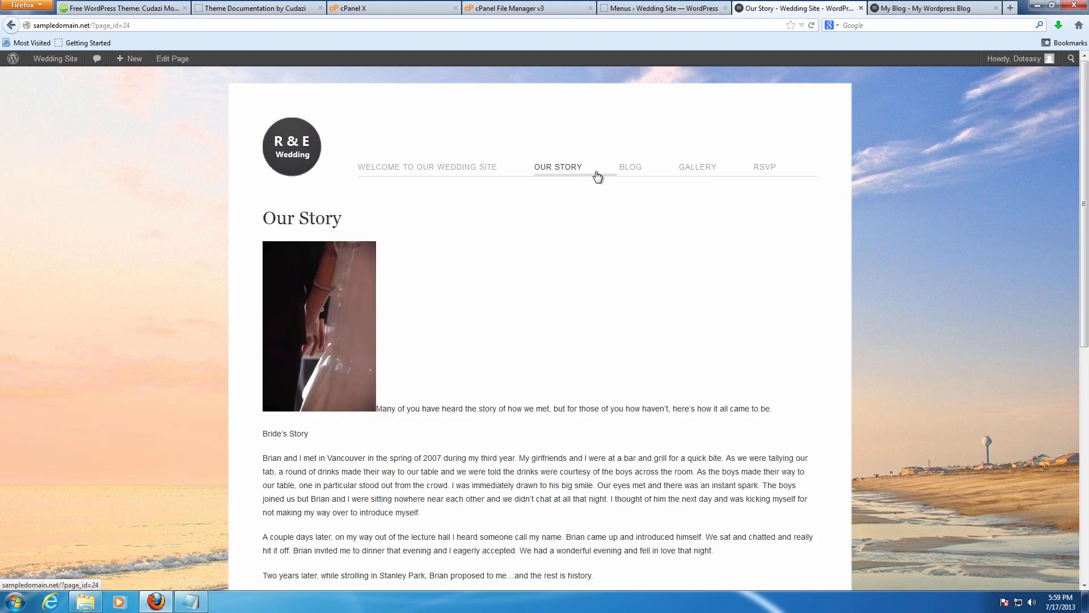
left_click(636, 172)
left_click(708, 176)
left_click(756, 170)
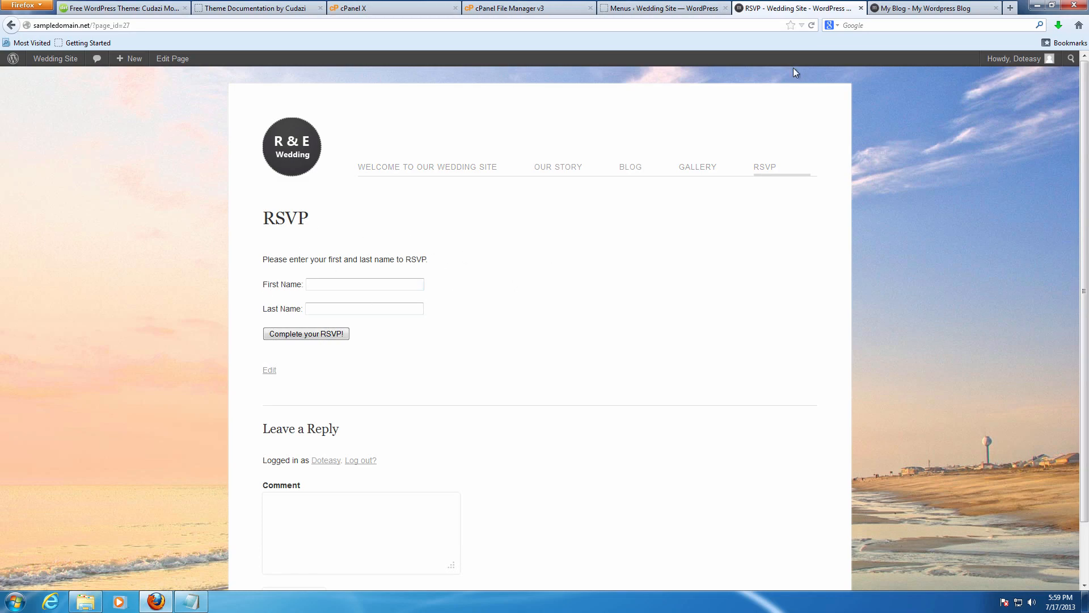
Compare with the demo's Gallery, Blog, RSVP and home pages, then open Welcome to our Wedding Site.
left_click(924, 6)
left_click(708, 156)
left_click(641, 157)
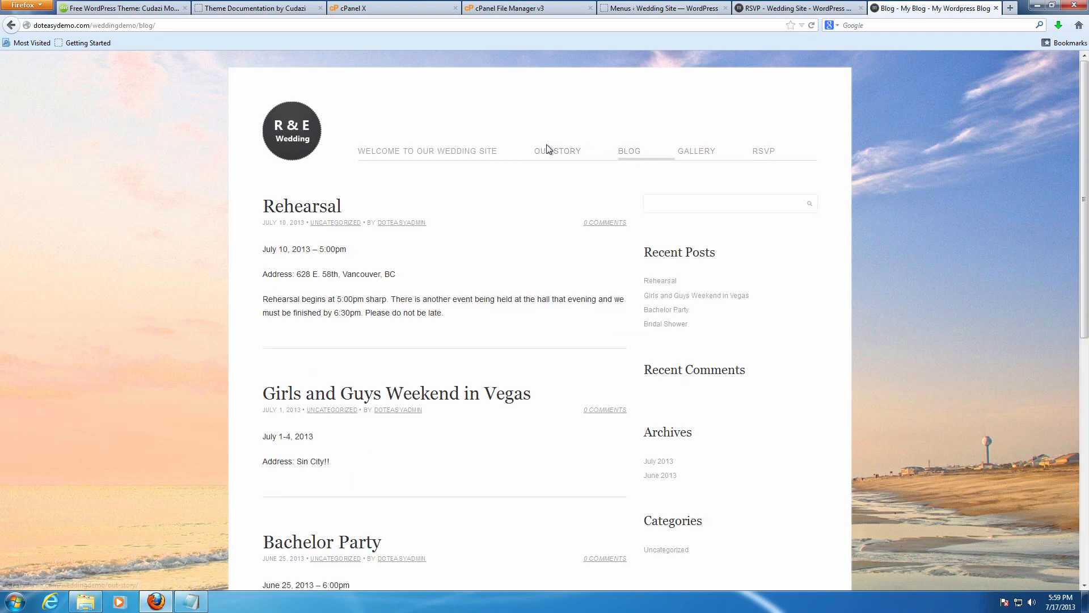
left_click(764, 154)
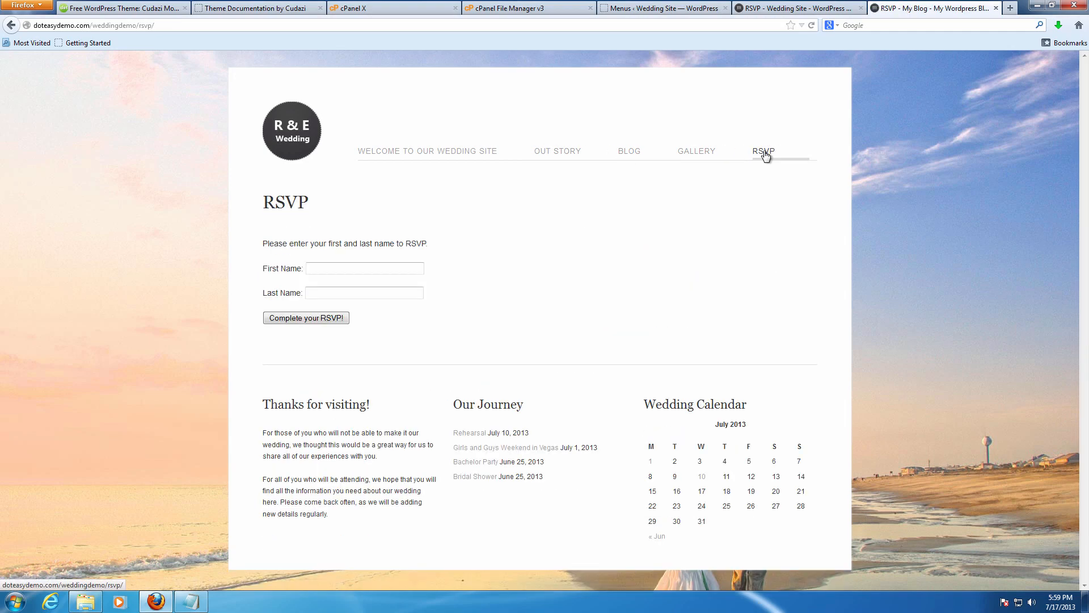
left_click(462, 158)
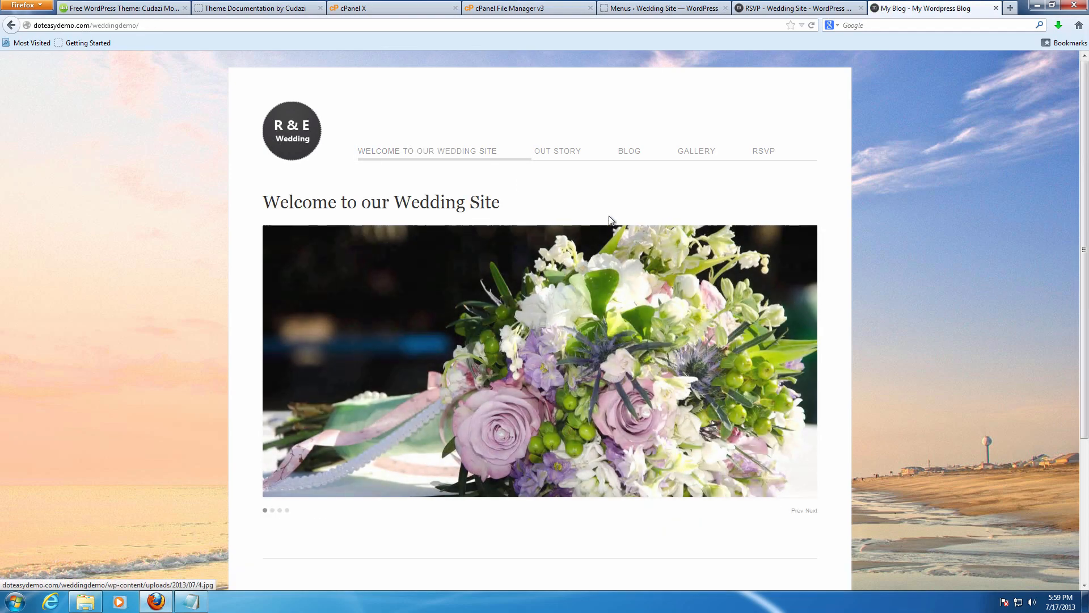
left_click(795, 8)
left_click(412, 172)
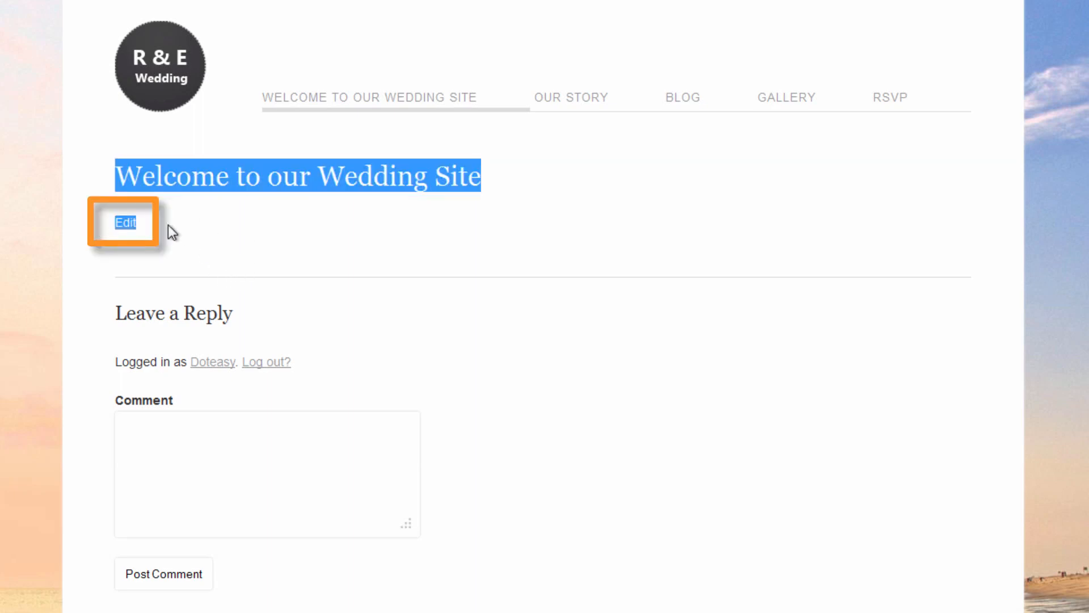
Edit the Welcome to our Wedding Site page, whose body holds [cudazi_slider slide_delay="4000"].
left_click(125, 223)
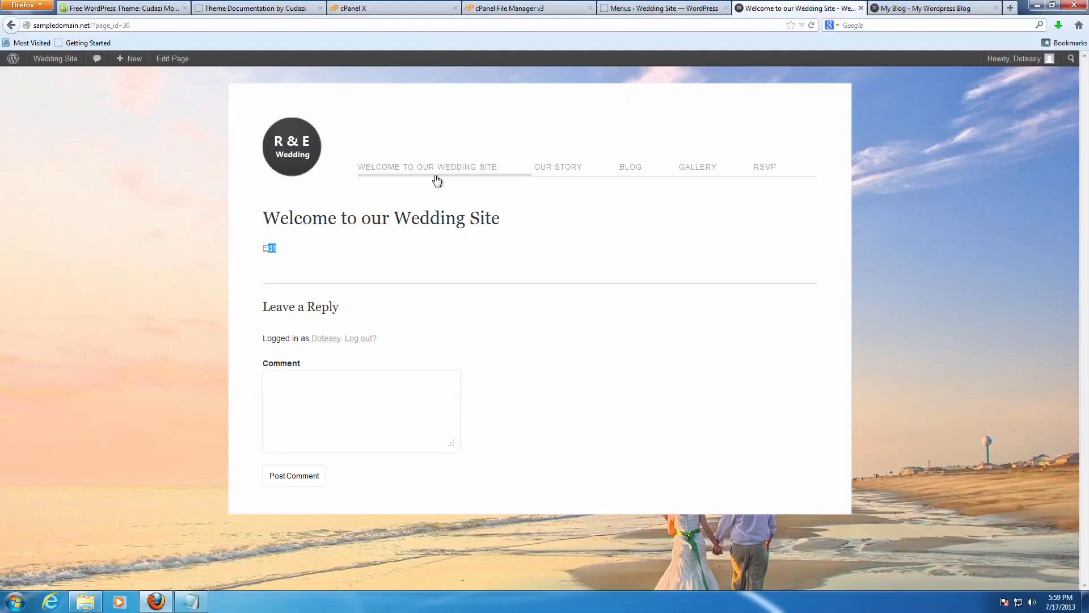
left_click(379, 224)
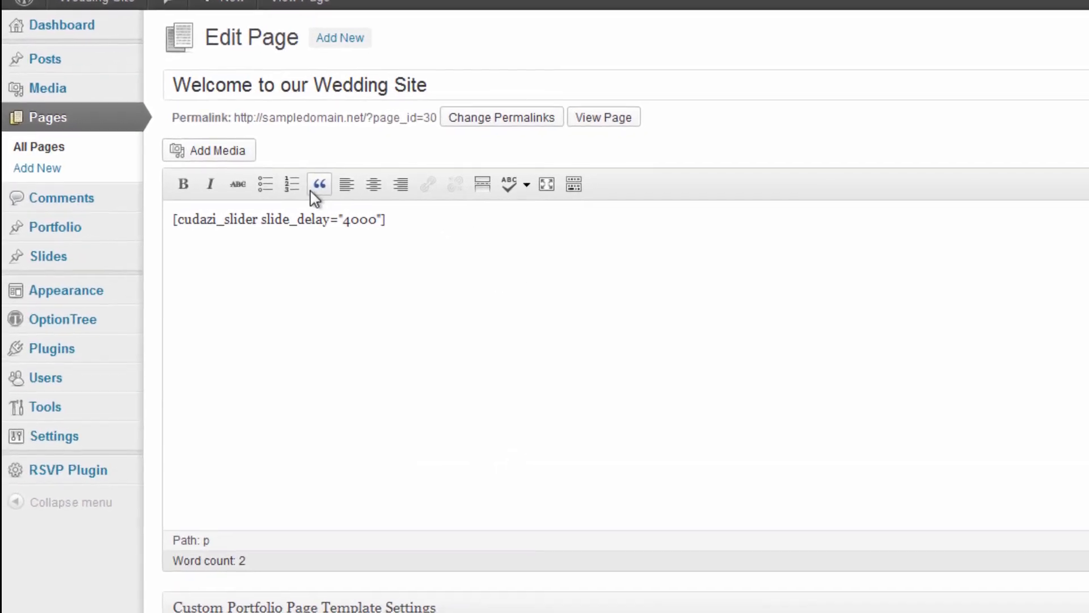
In Reading Settings, make the front page a static page: Welcome to our Wedding Site.
mouse_move(105, 291)
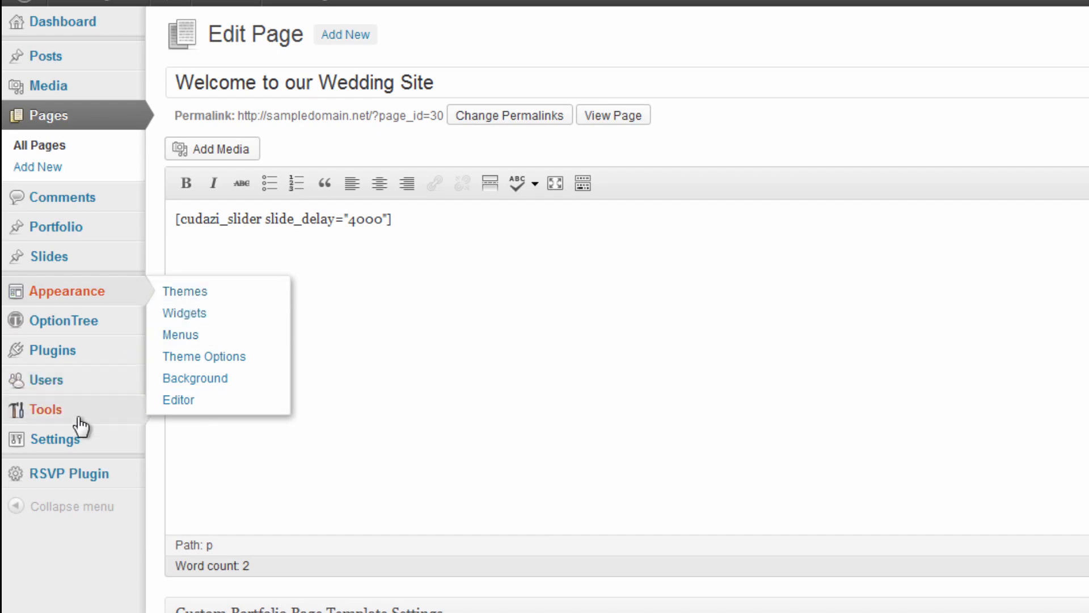
mouse_move(76, 443)
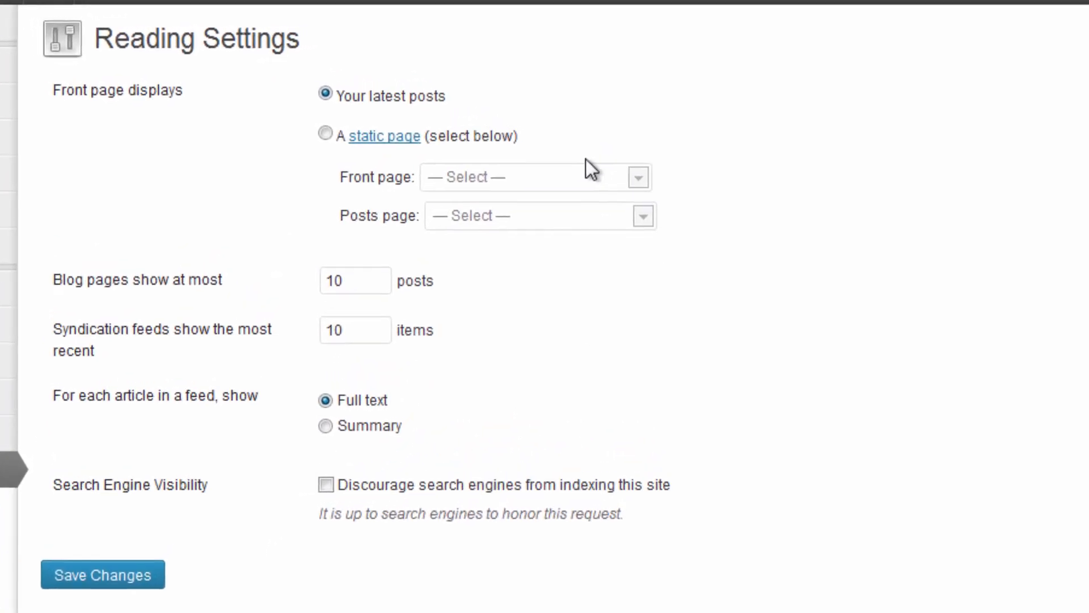
left_click_drag(38, 91, 212, 98)
left_click(383, 66)
left_click(319, 136)
left_click(574, 186)
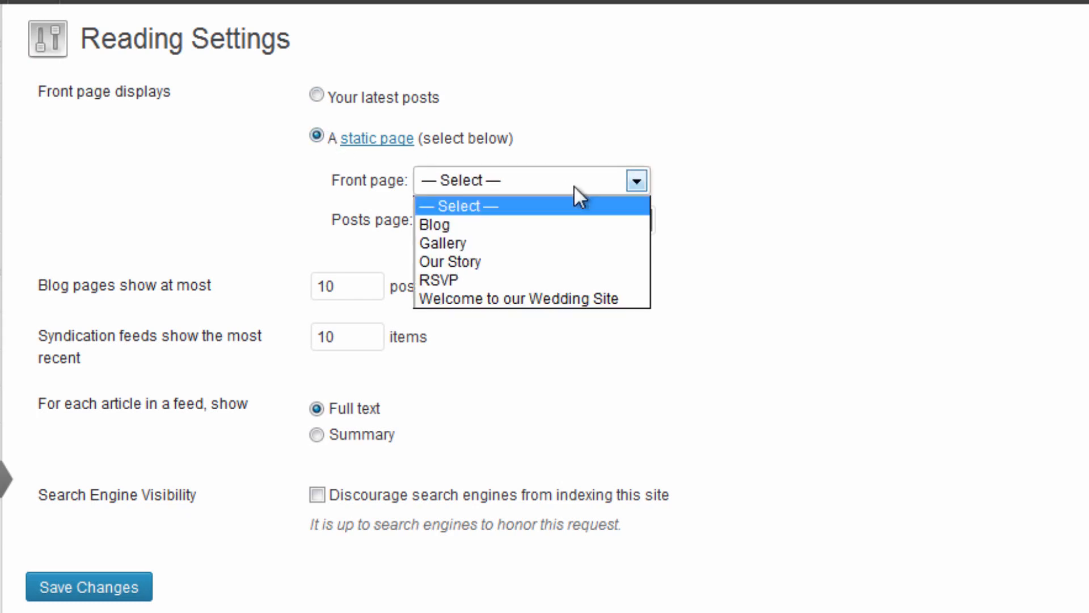
left_click(526, 299)
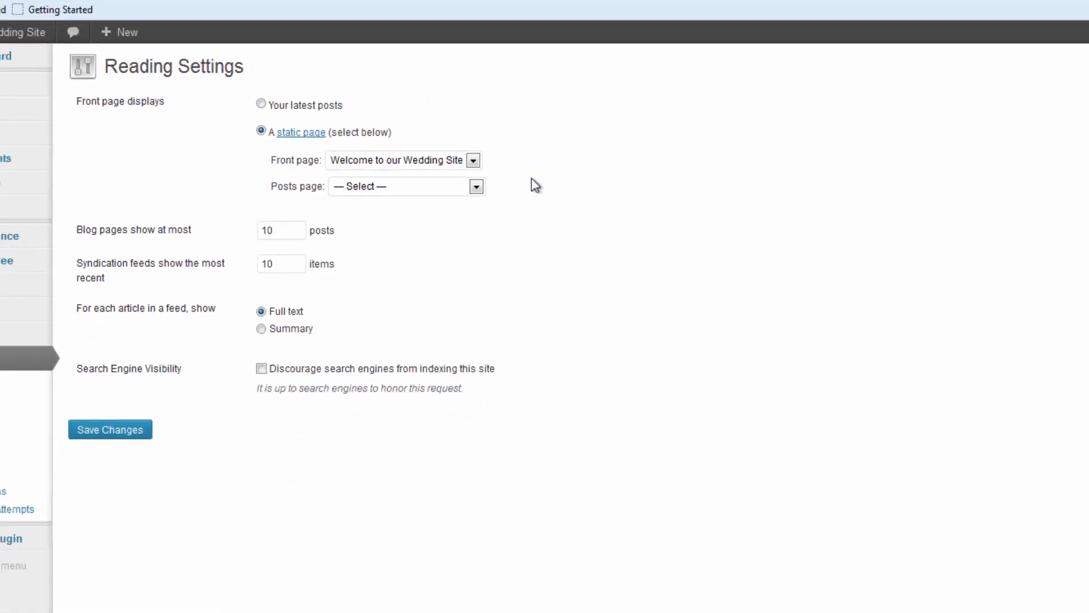
Set Blog as the posts page after checking the demo site's front page.
left_click(895, 7)
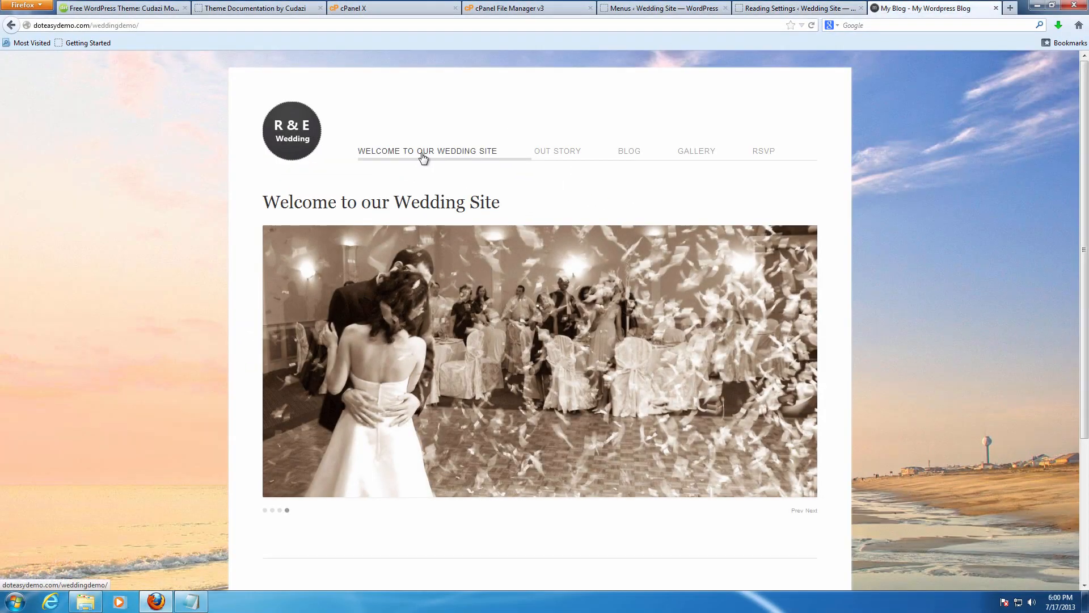
left_click(793, 7)
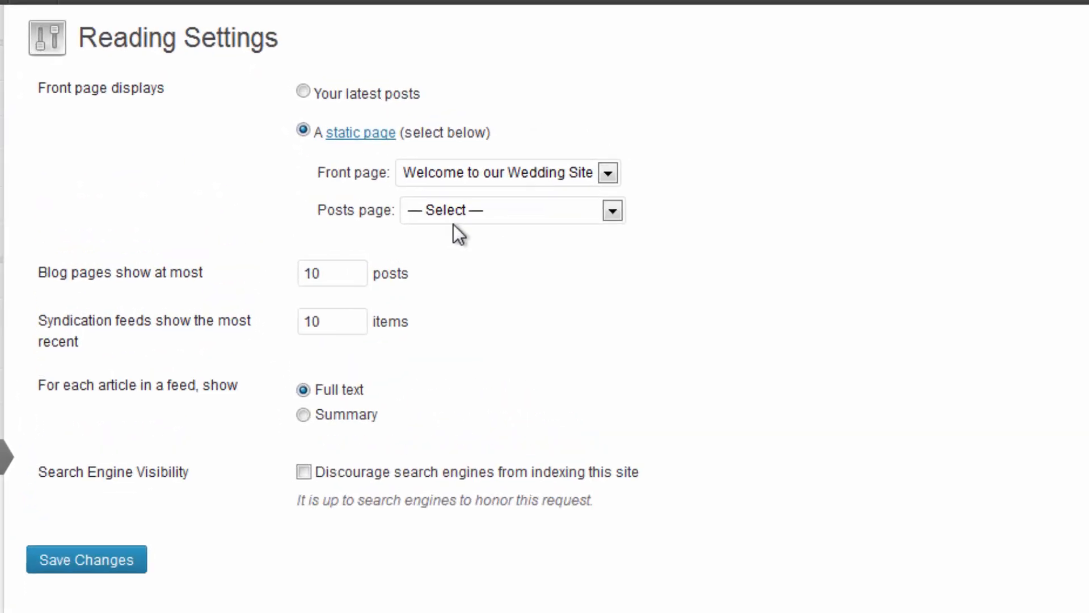
left_click(505, 211)
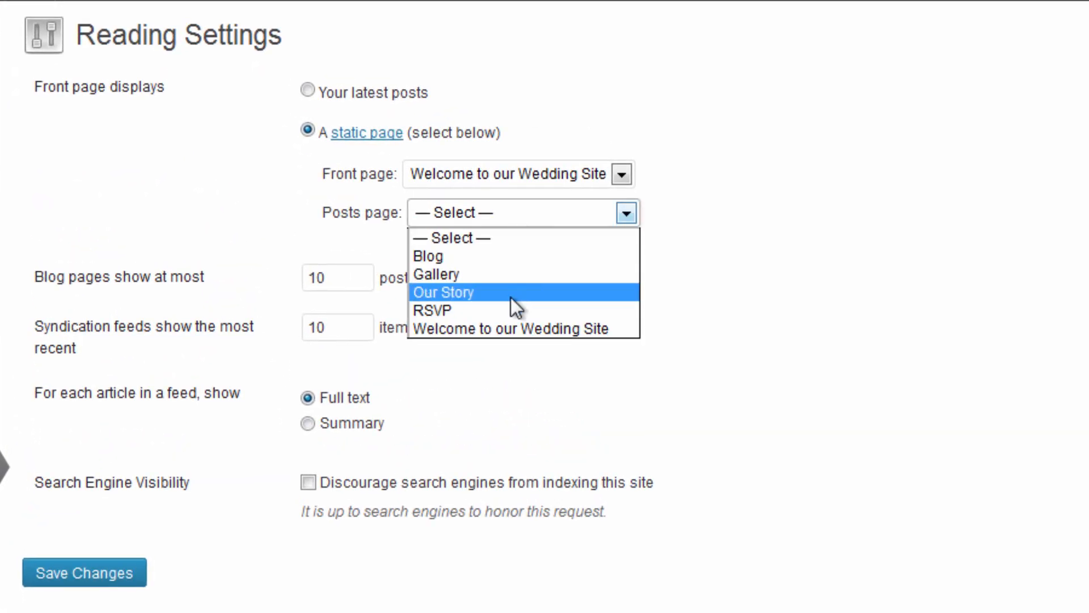
left_click(505, 255)
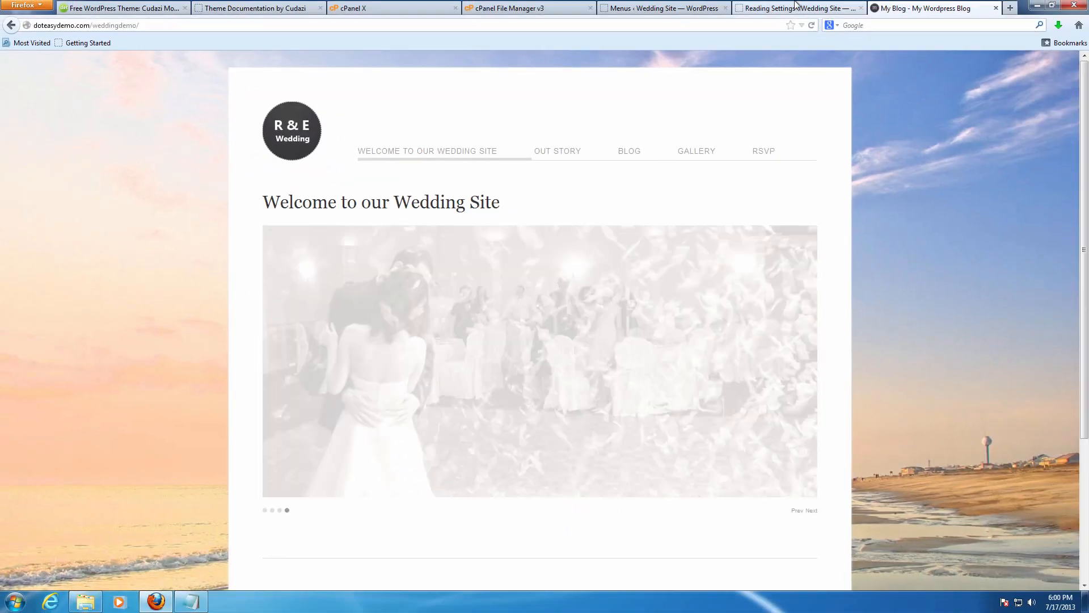
Compare with the demo front page and menu settings, then visit the site's new front page.
left_click(780, 7)
left_click(692, 7)
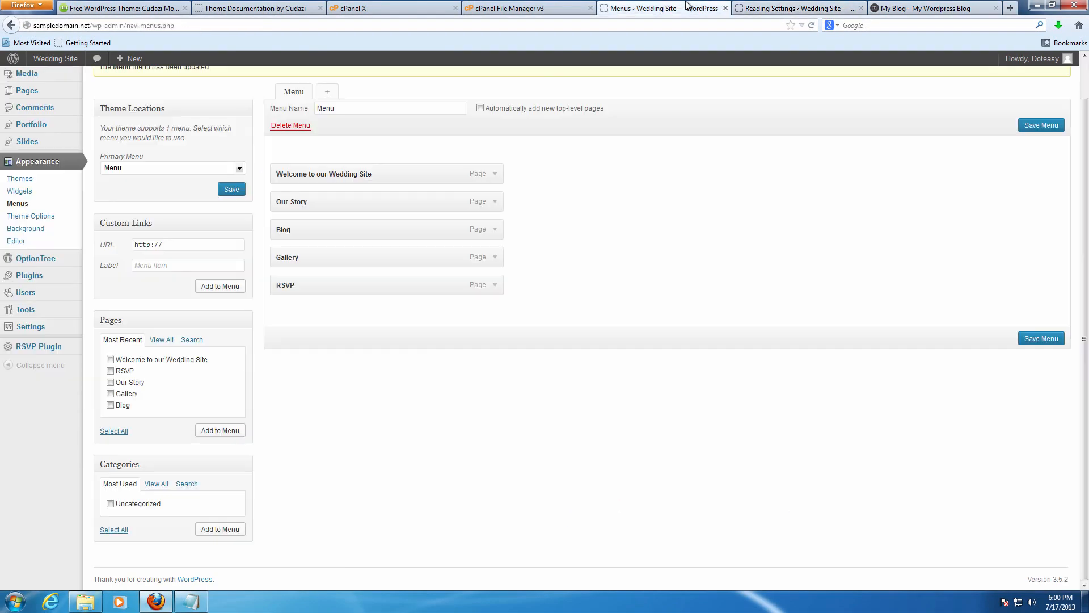
left_click(749, 7)
mouse_move(144, 61)
left_click(55, 58)
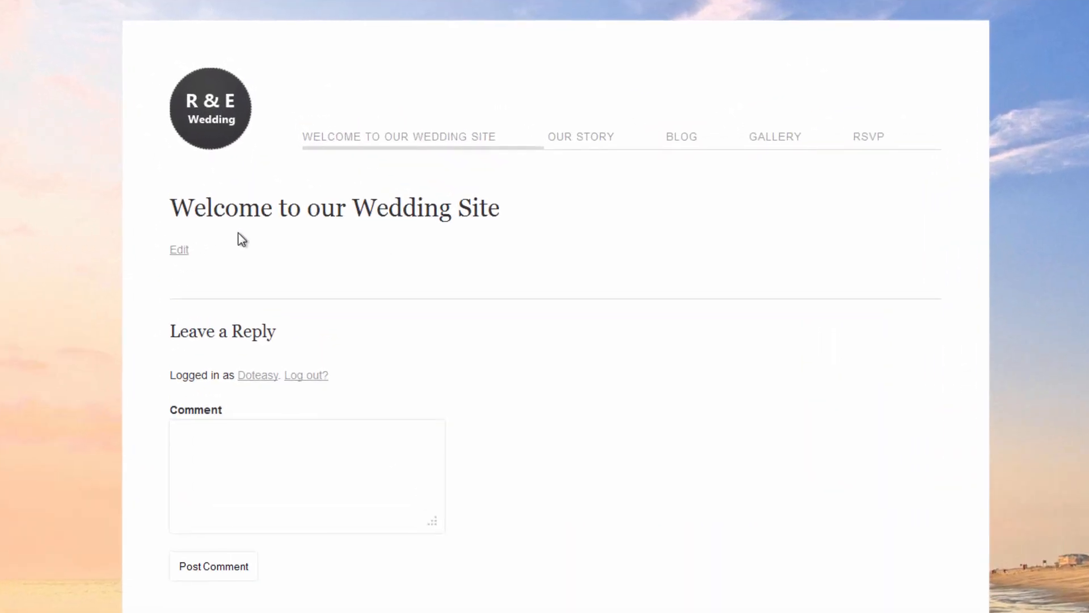
Review the live Blog page listing the four event posts, then return to the Menus screen.
left_click(690, 150)
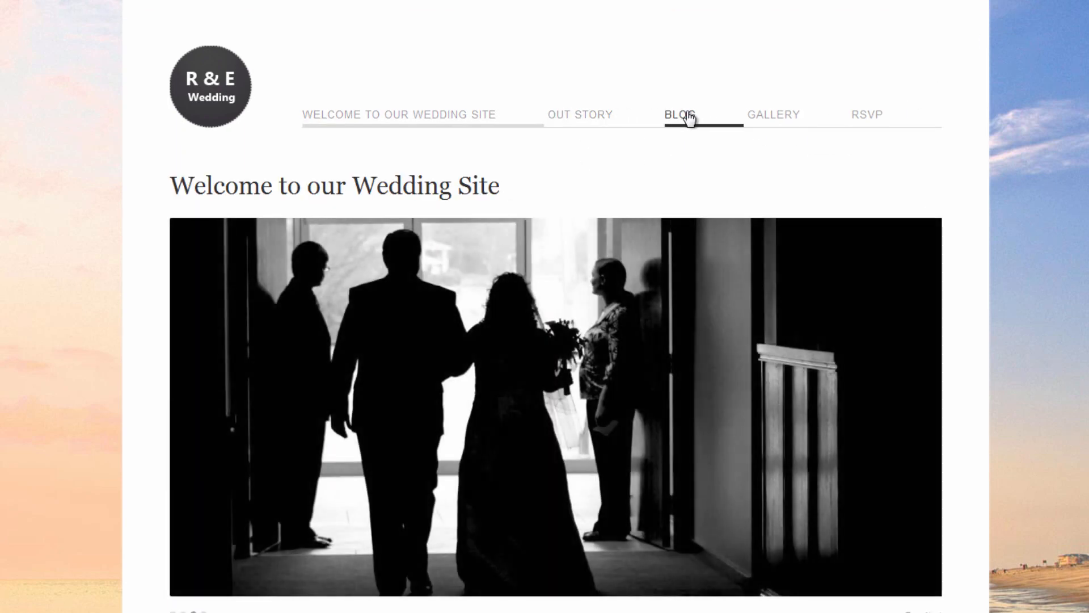
scroll(805, 183, "down", 5)
scroll(773, 187, "down", 10)
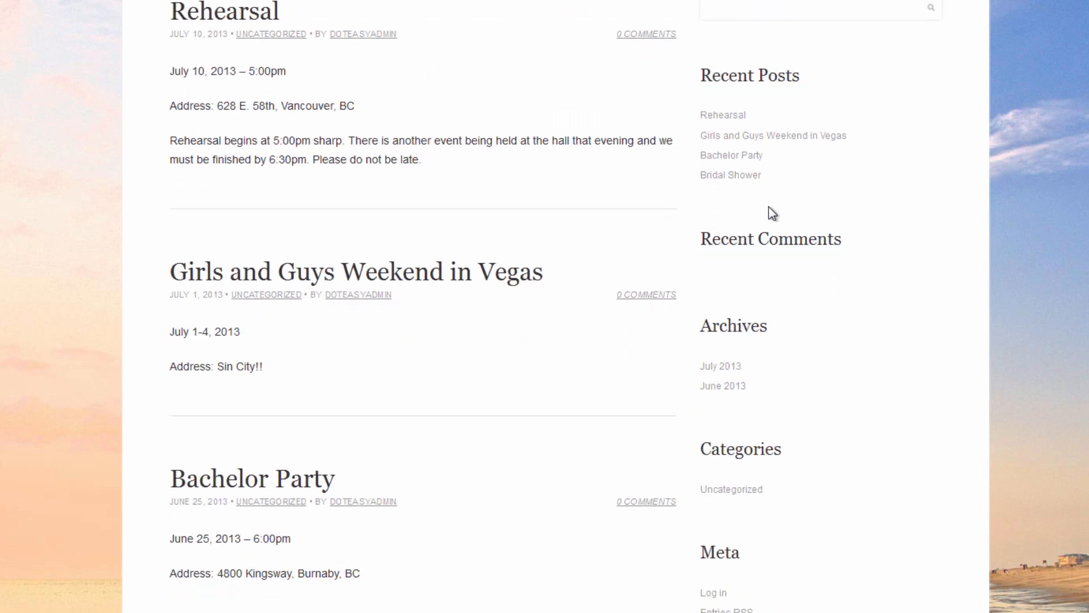
scroll(747, 230, "up", 6)
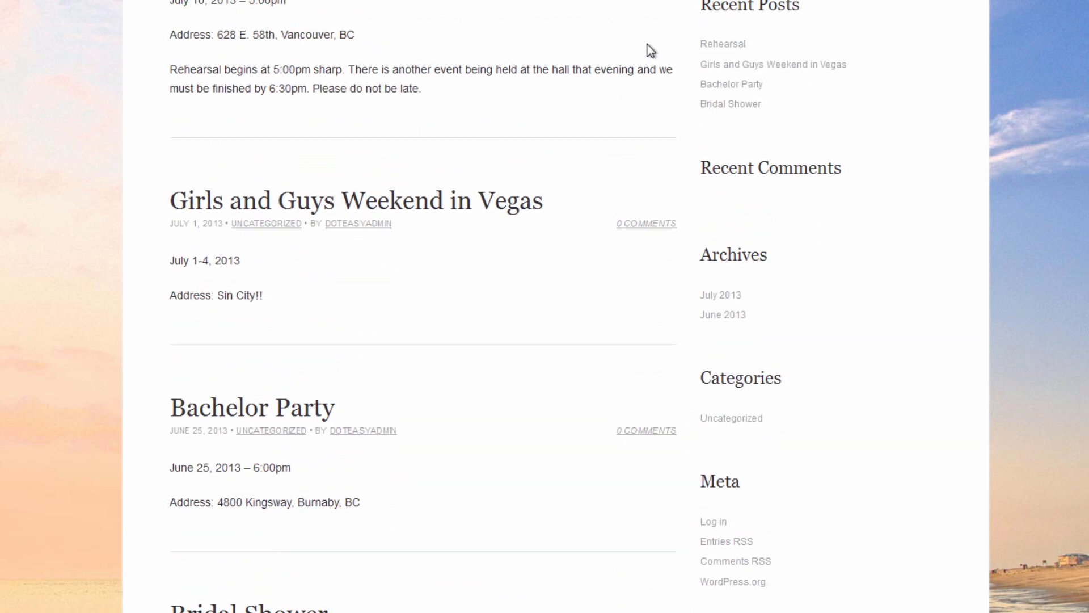
scroll(653, 48, "up", 5)
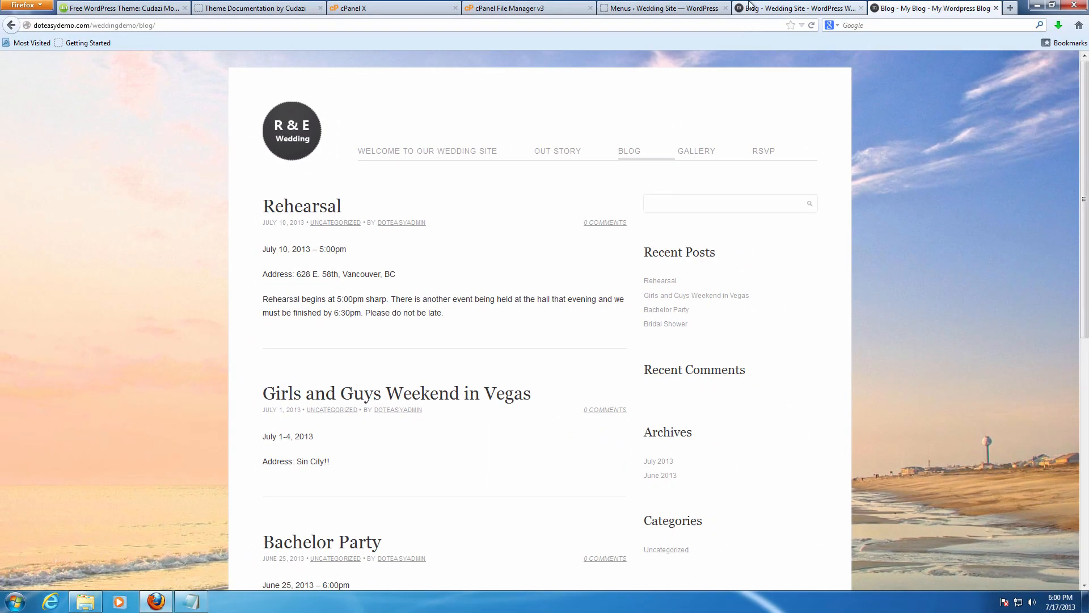
left_click(752, 5)
left_click(644, 6)
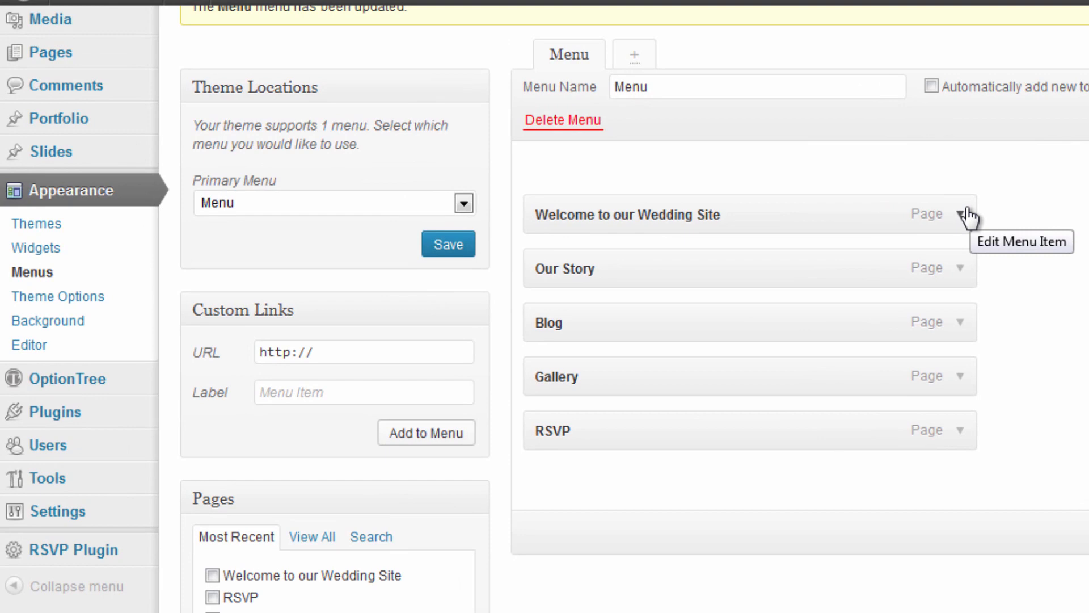
Create a new slide titled 'Slide' and open the media inserter for its content.
mouse_move(46, 120)
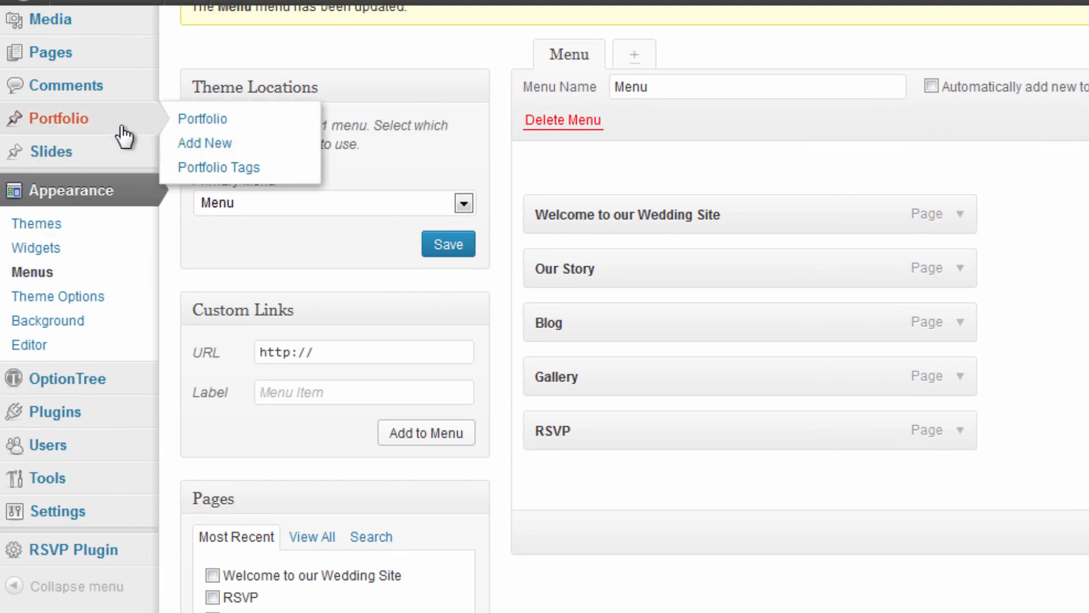
left_click(46, 121)
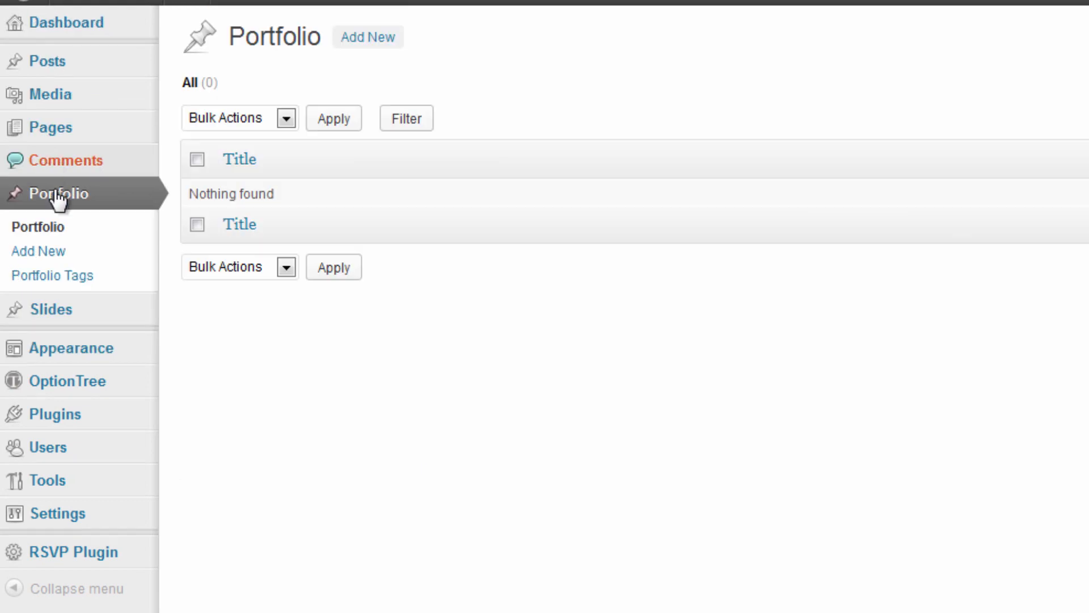
left_click(47, 321)
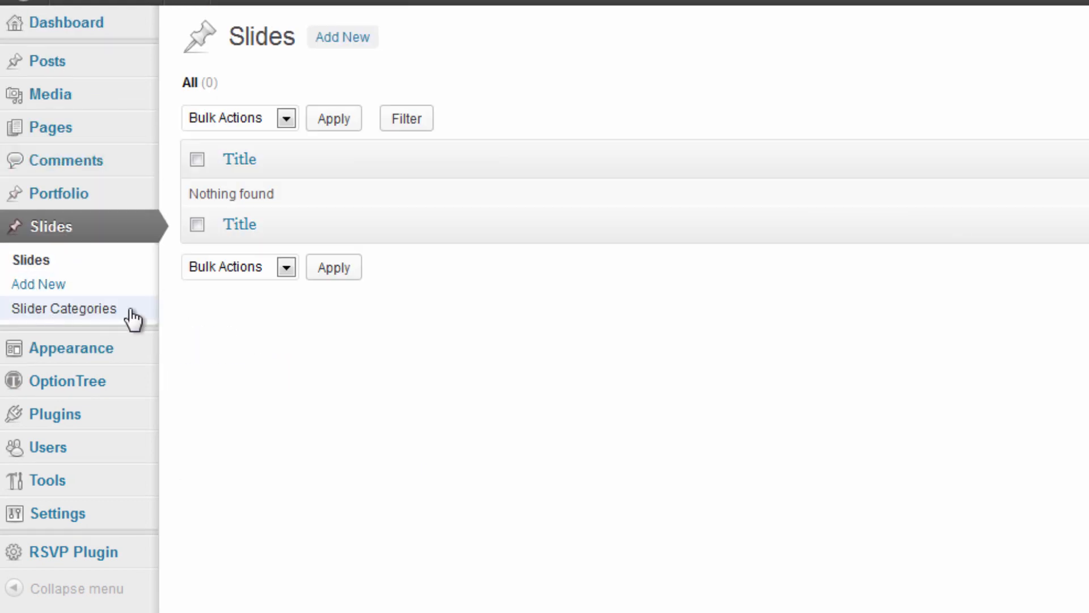
left_click(366, 41)
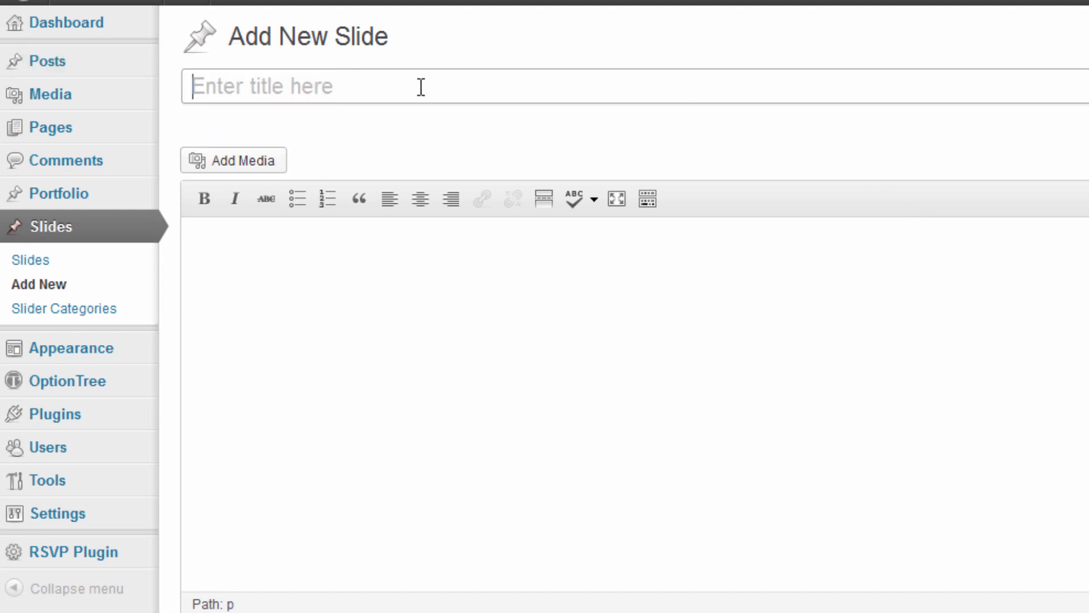
type("Slide")
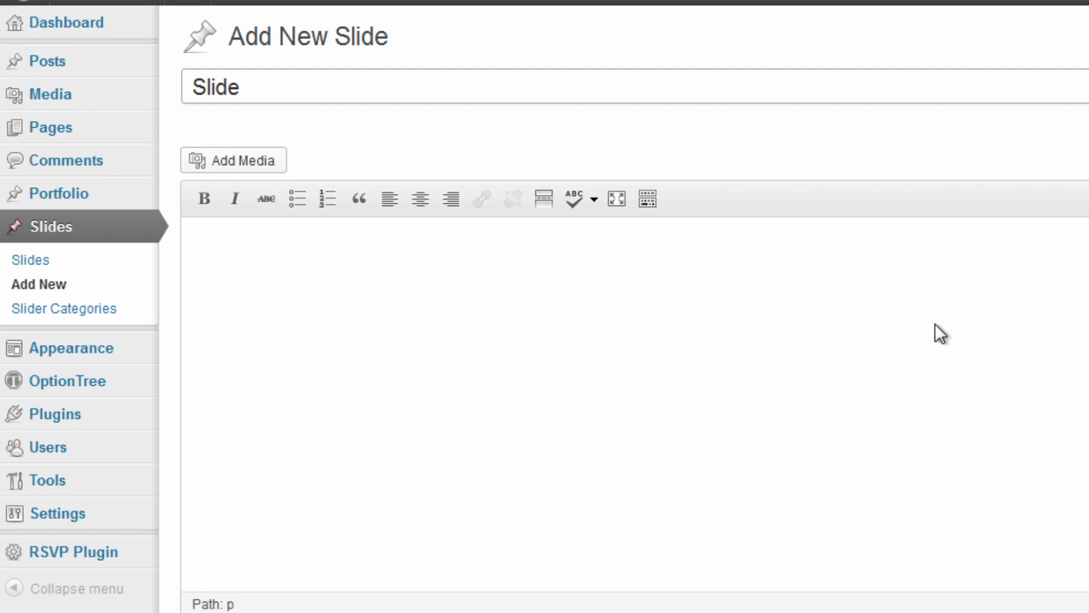
left_click(890, 290)
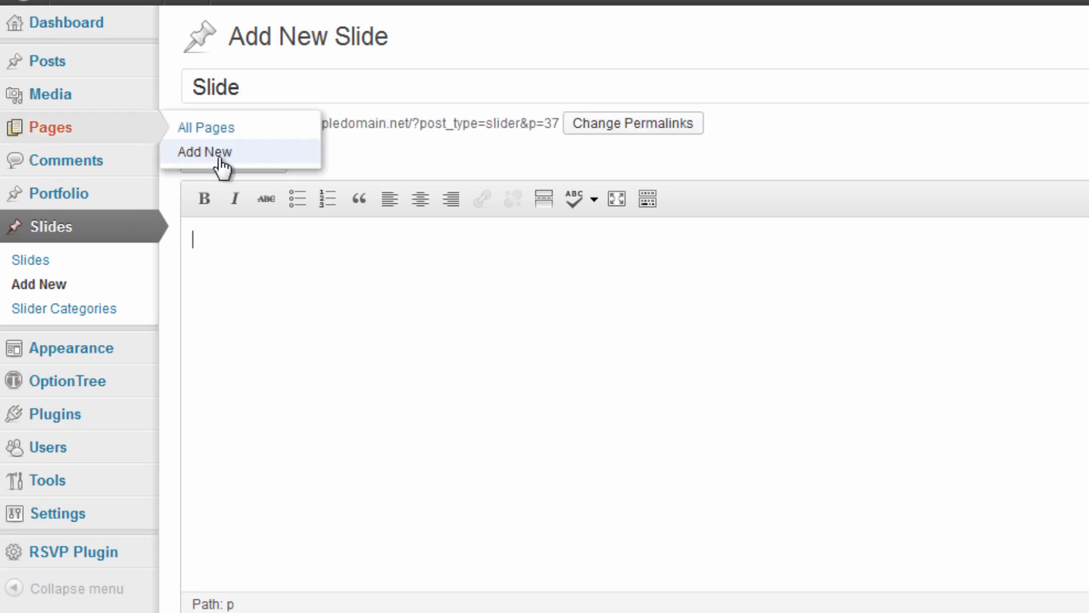
left_click(272, 166)
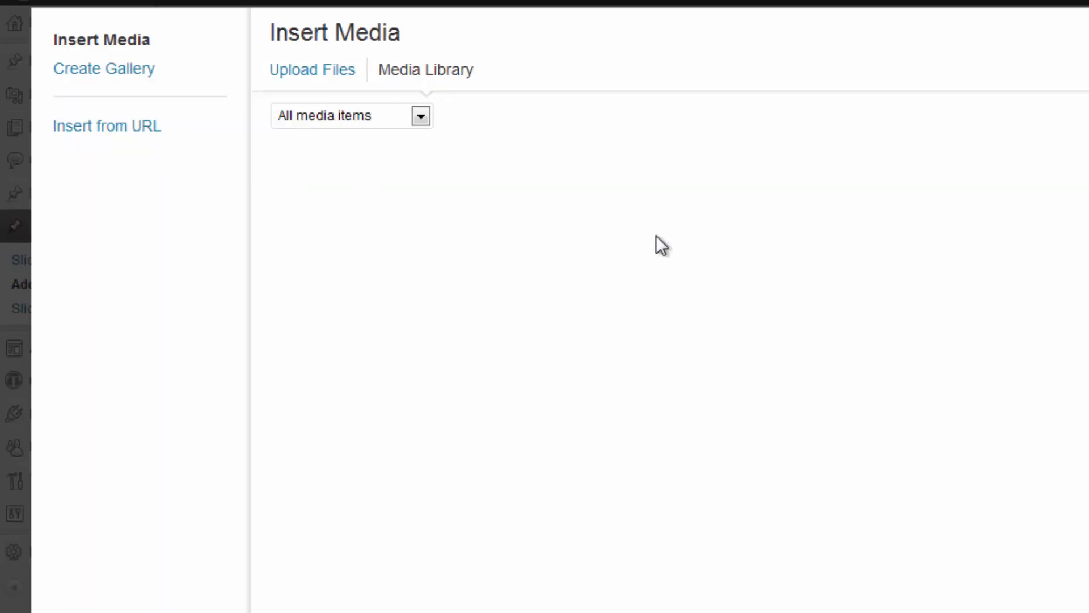
Upload 1383655_85903138.jpg from the wedding folder to the Media Library.
left_click(321, 84)
left_click(968, 413)
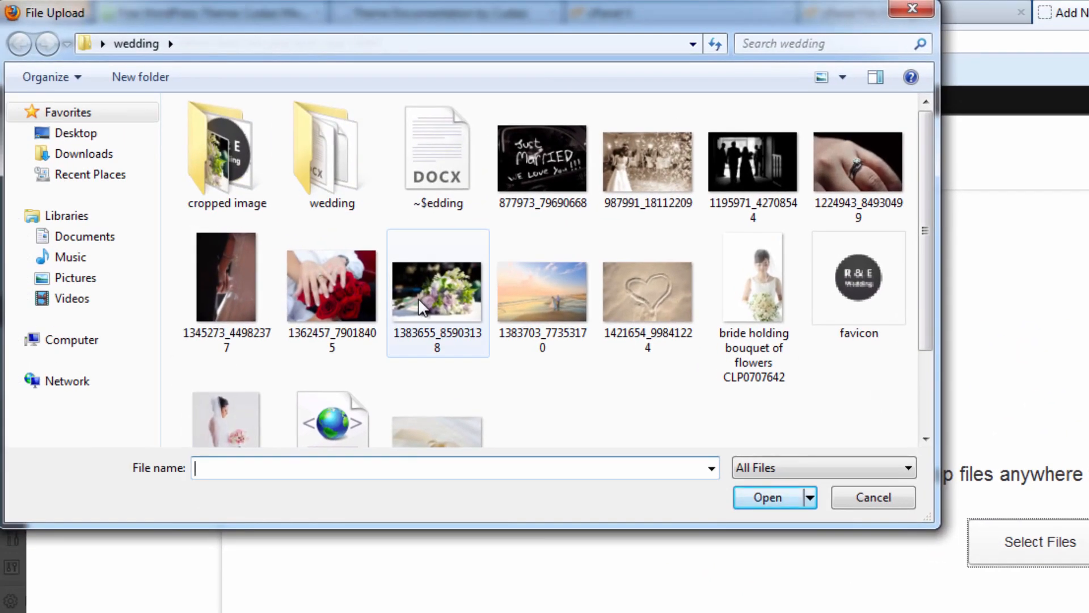
left_click(417, 298)
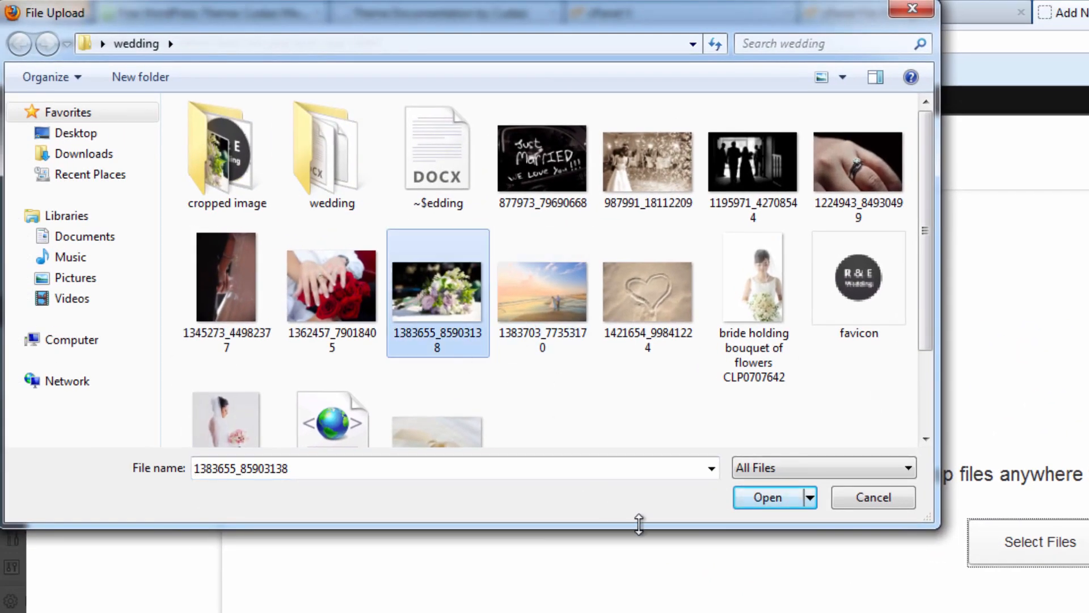
left_click(797, 503)
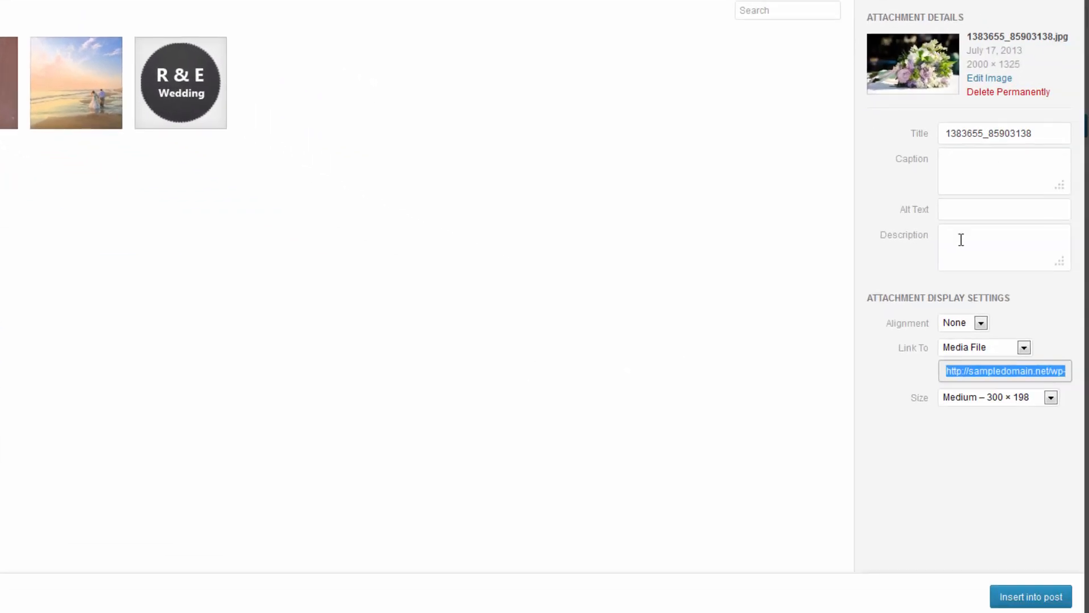
Insert the bouquet photo into the slide at medium 300 × 198 and glance at its settings.
left_click(1043, 599)
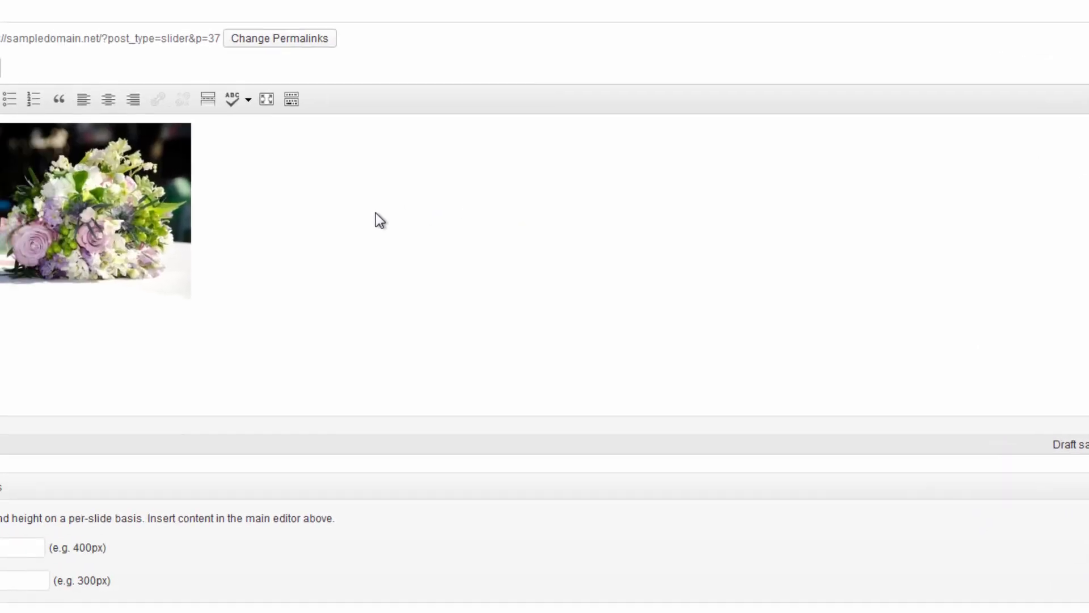
left_click(161, 229)
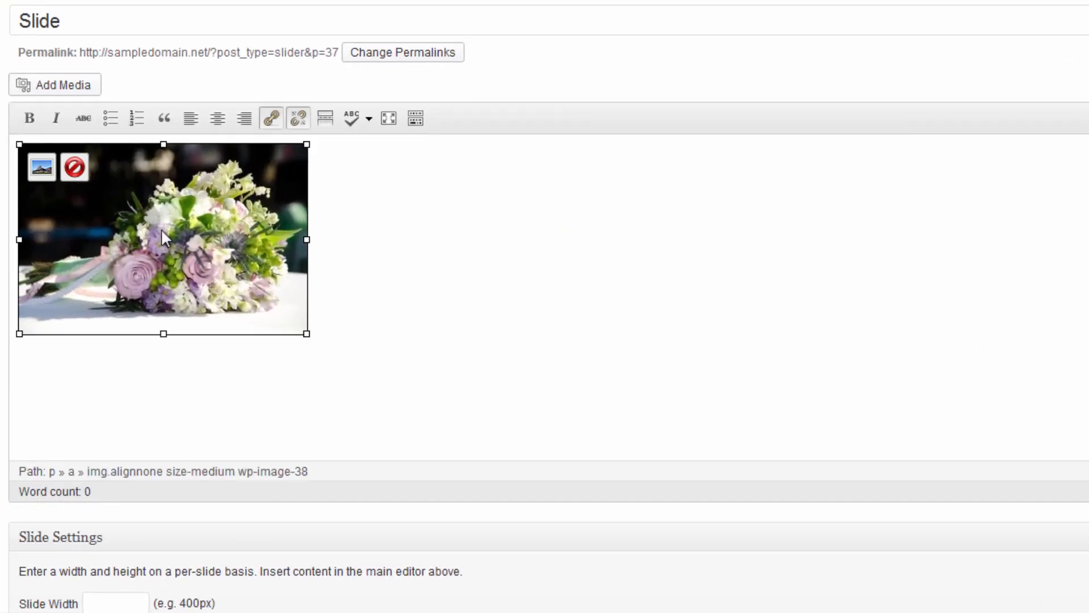
left_click(49, 163)
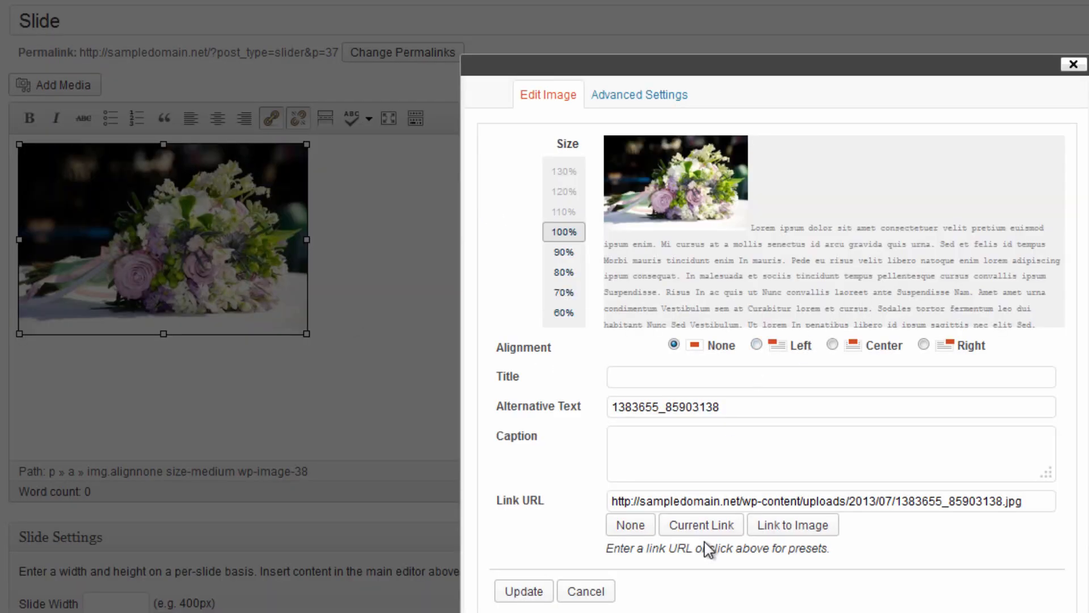
left_click(584, 591)
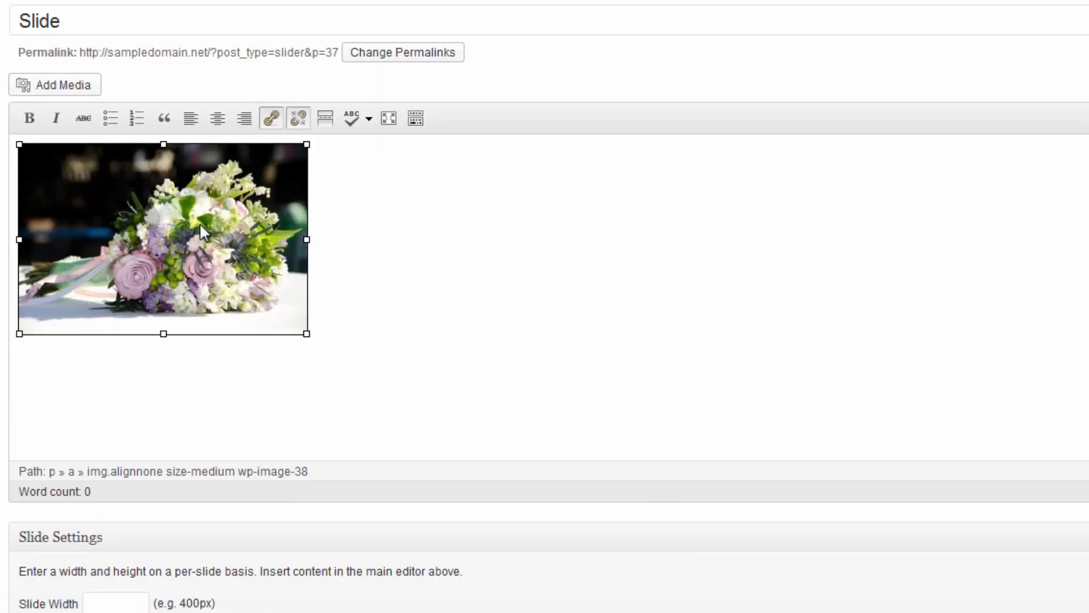
Review the image's Advanced Settings and original-size option, then cancel without changes.
left_click(122, 180)
left_click(42, 166)
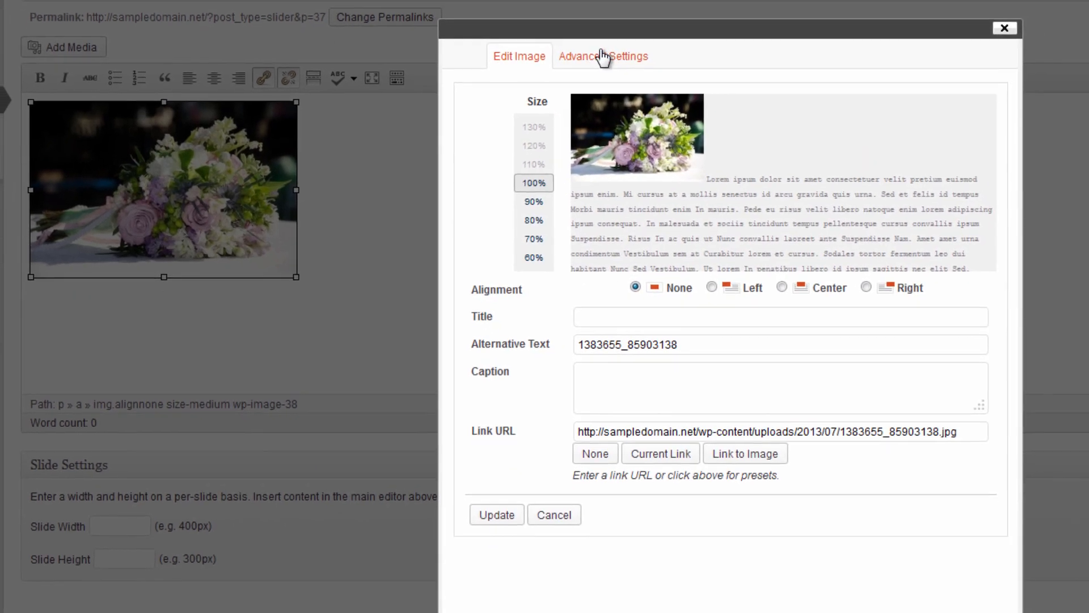
left_click(603, 57)
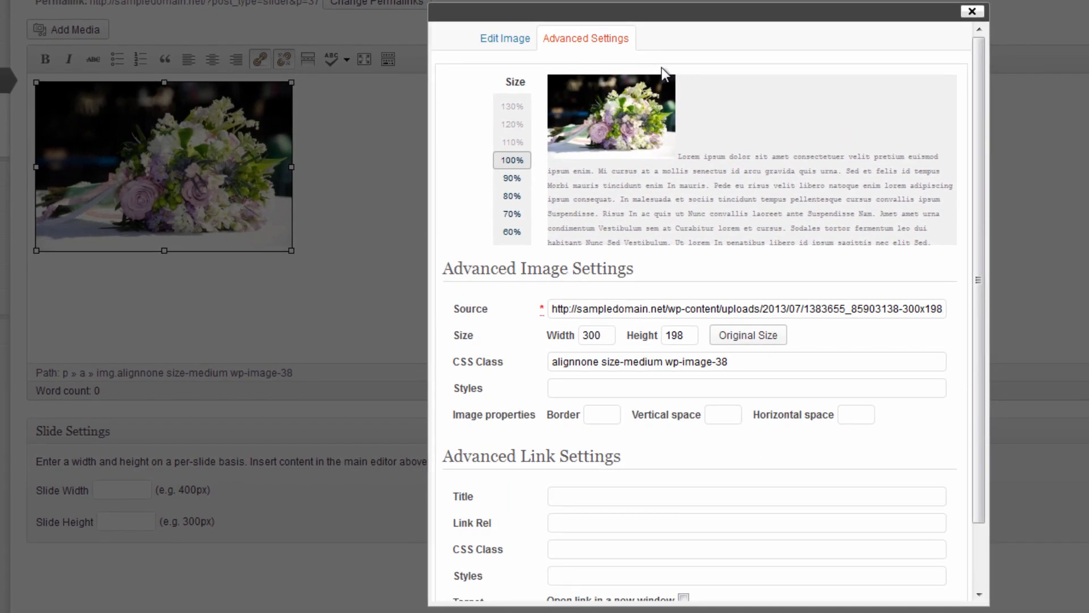
scroll(644, 355, "down", 1)
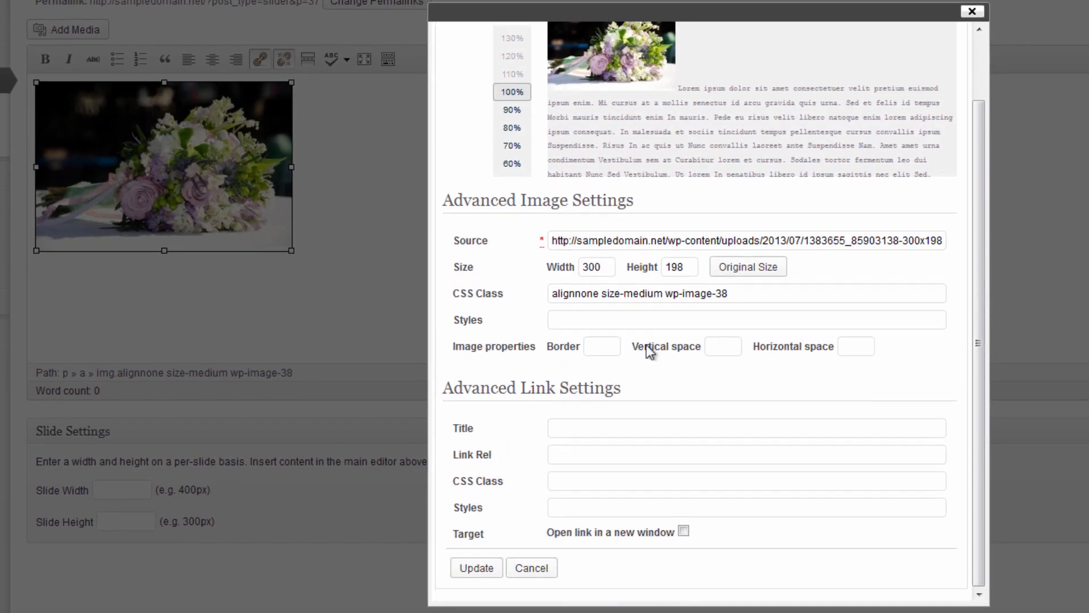
left_click(742, 281)
left_click(533, 568)
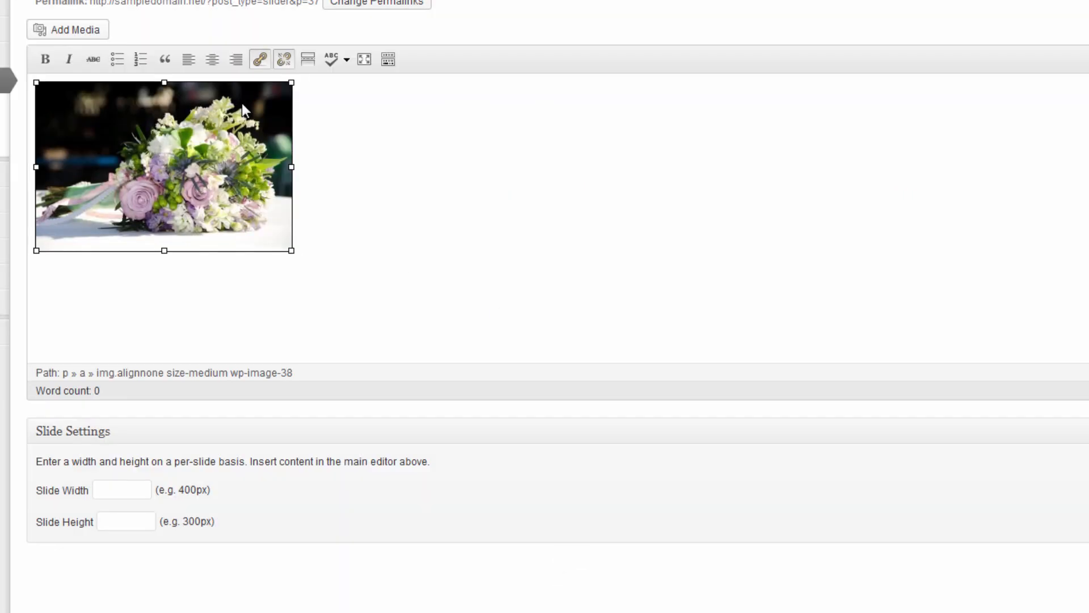
Replace the medium bouquet image with the Large 1024 × 678 version.
left_click(89, 102)
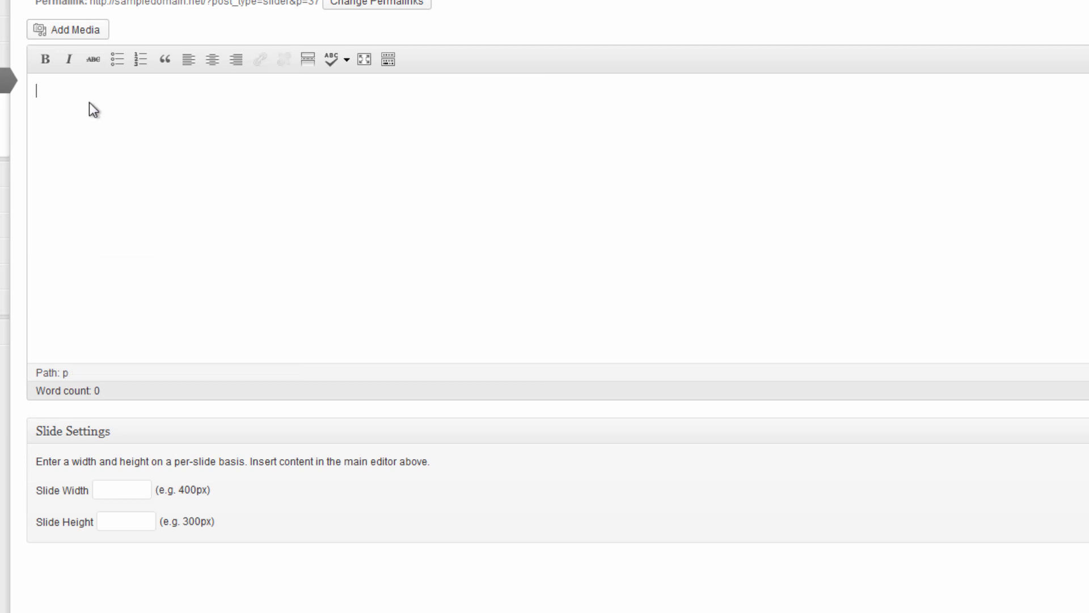
left_click(88, 32)
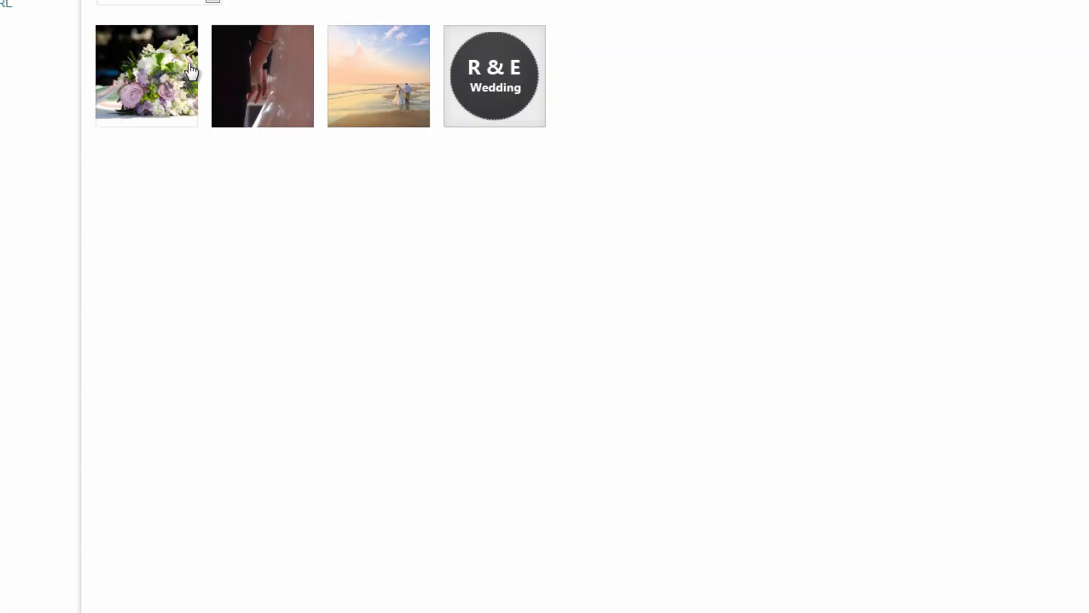
left_click(147, 72)
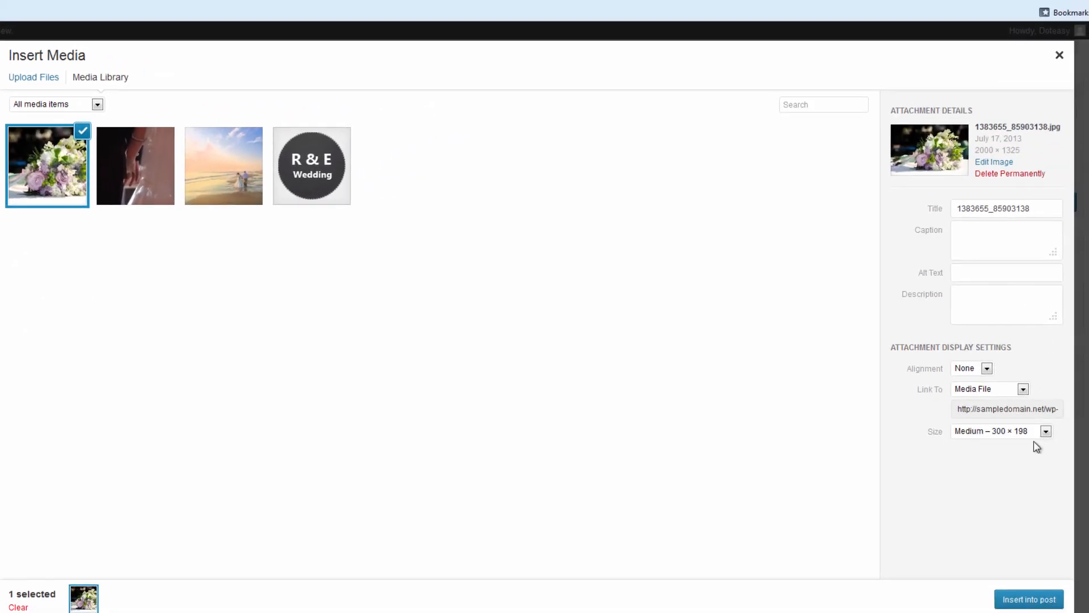
left_click(1045, 432)
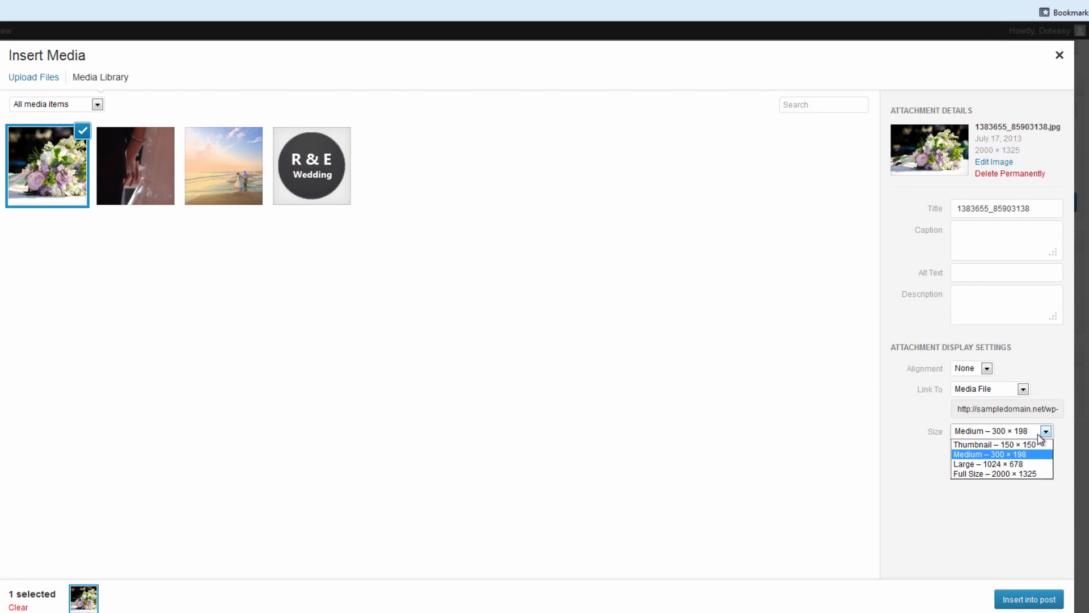
left_click(1017, 464)
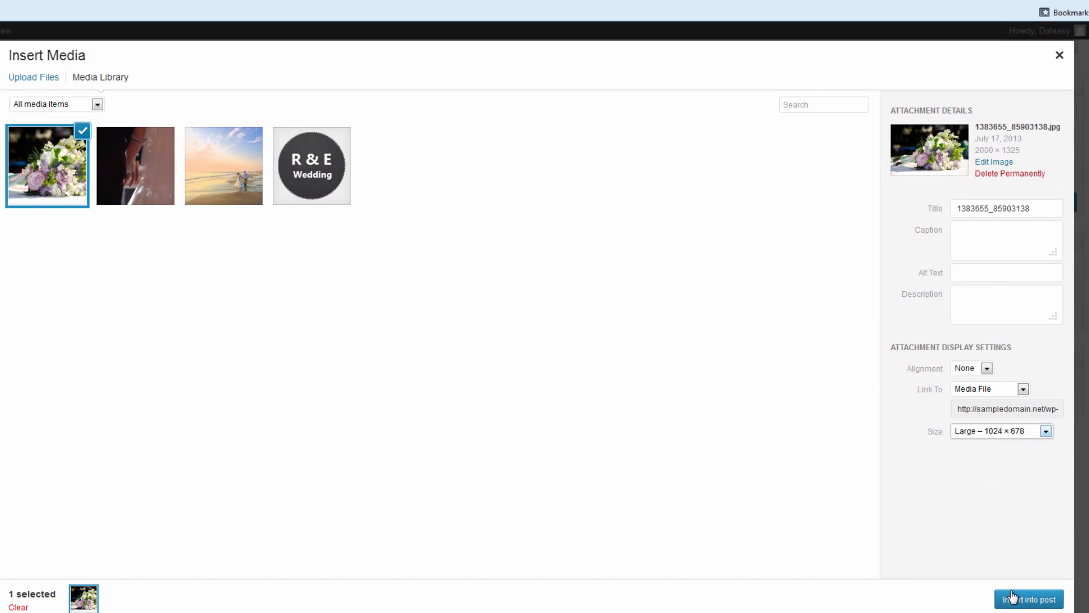
left_click(1024, 600)
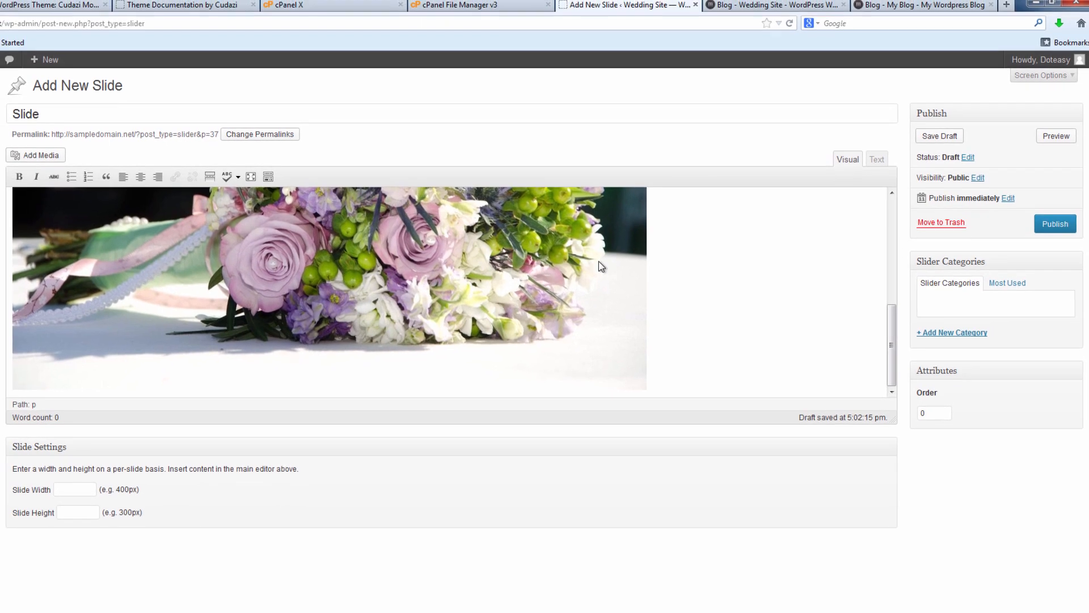
Swap the large image for the Full Size 2000 × 1325 bouquet photo.
scroll(602, 284, "up", 5)
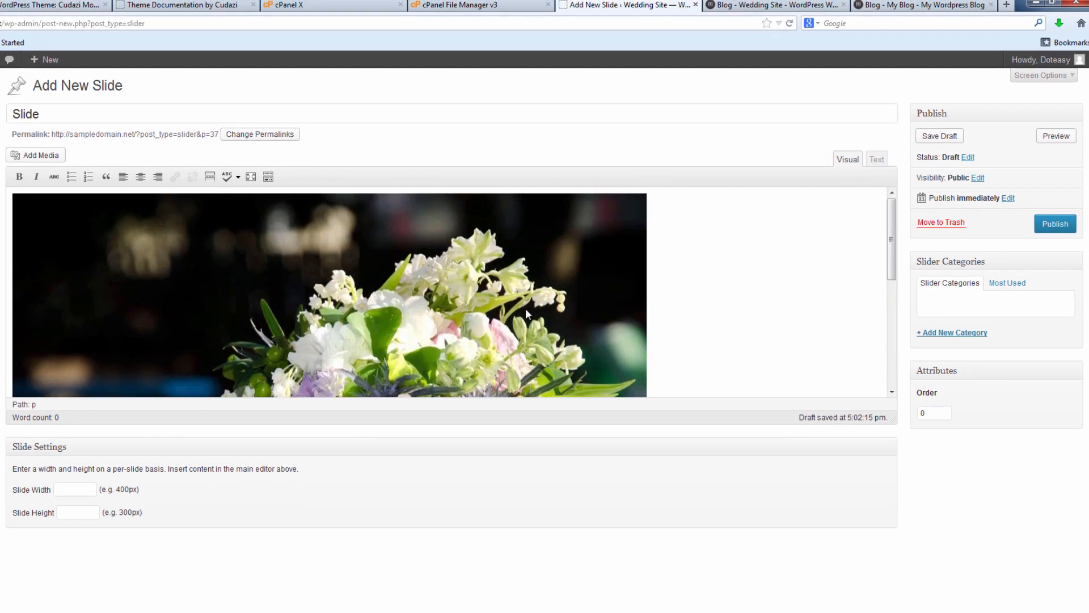
left_click(261, 241)
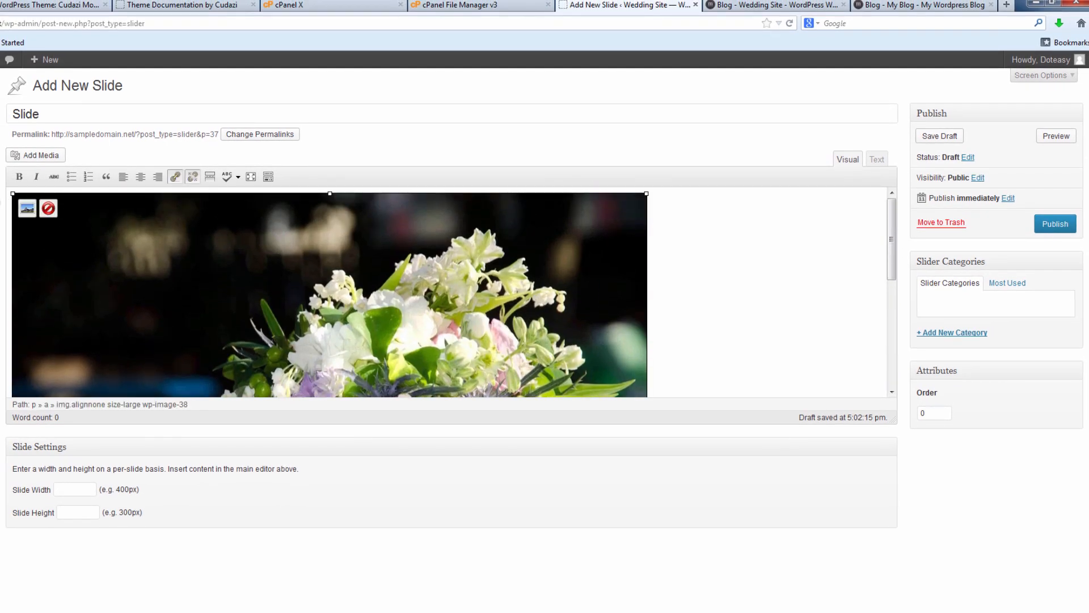
left_click(49, 209)
left_click(45, 154)
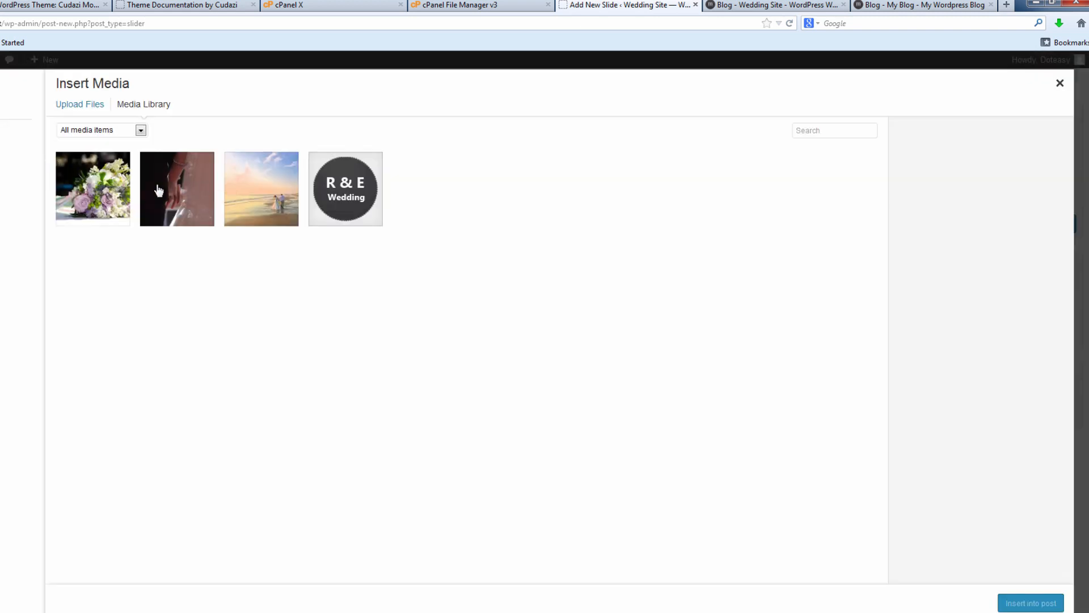
left_click(119, 189)
left_click(1011, 447)
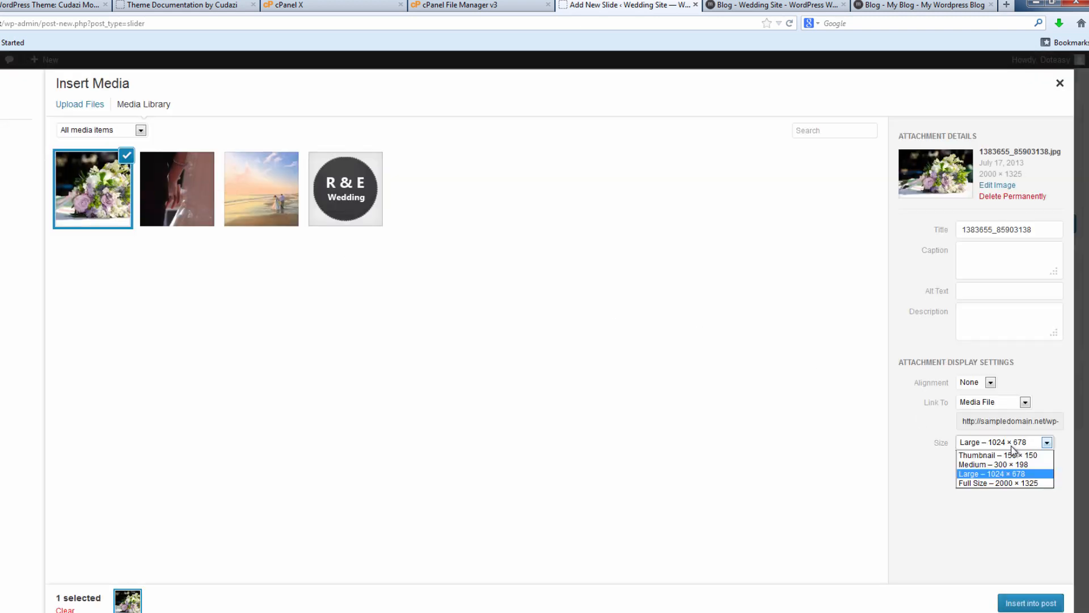
left_click(1003, 483)
left_click(1025, 604)
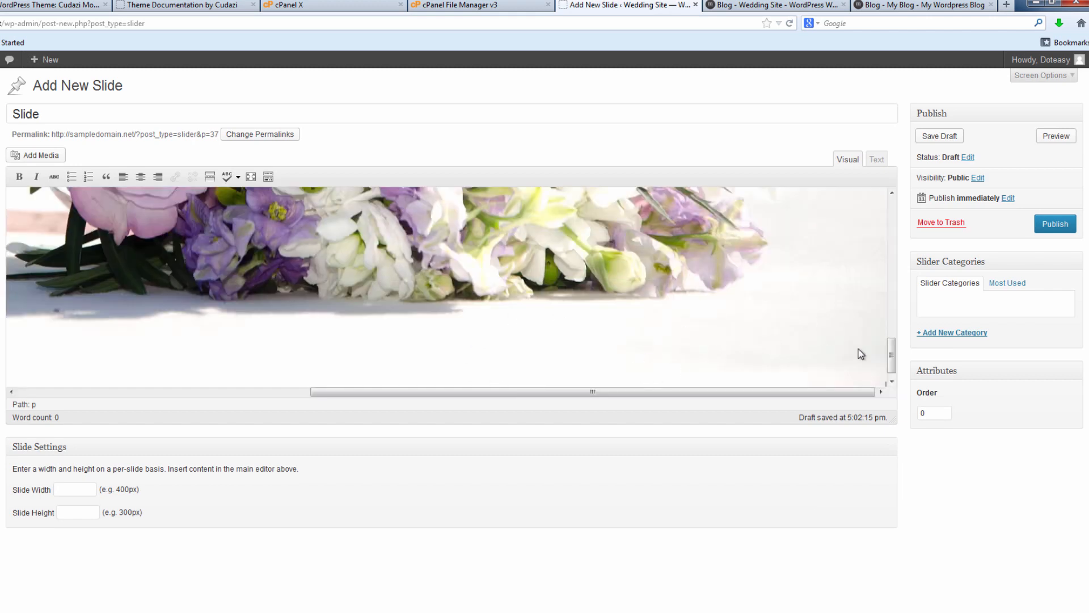
left_click_drag(891, 354, 873, 294)
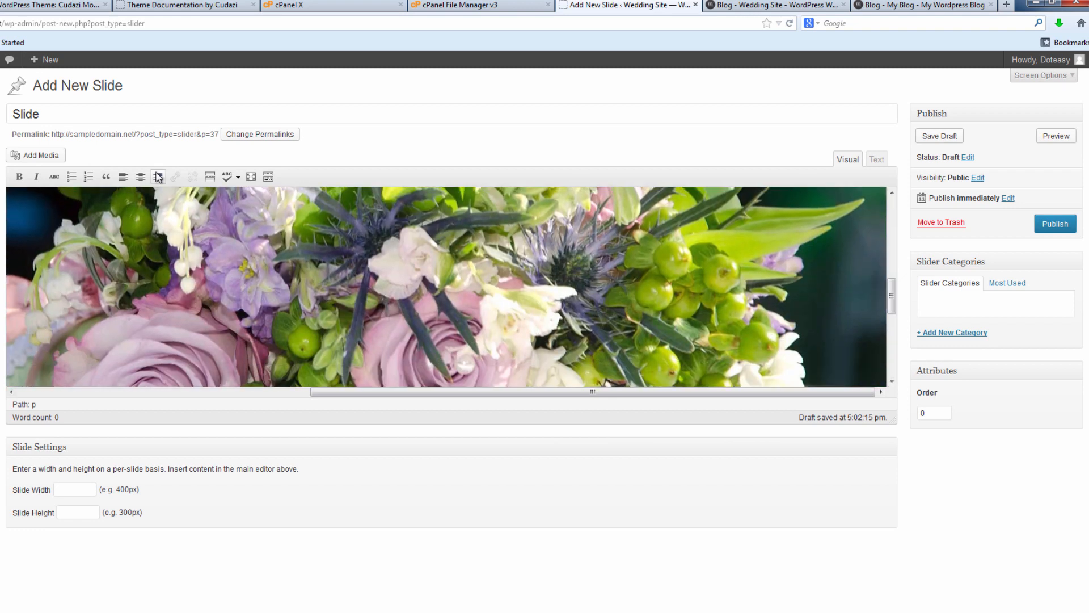
Insert the bouquet photo again at Large 1024 × 678 size.
left_click(41, 156)
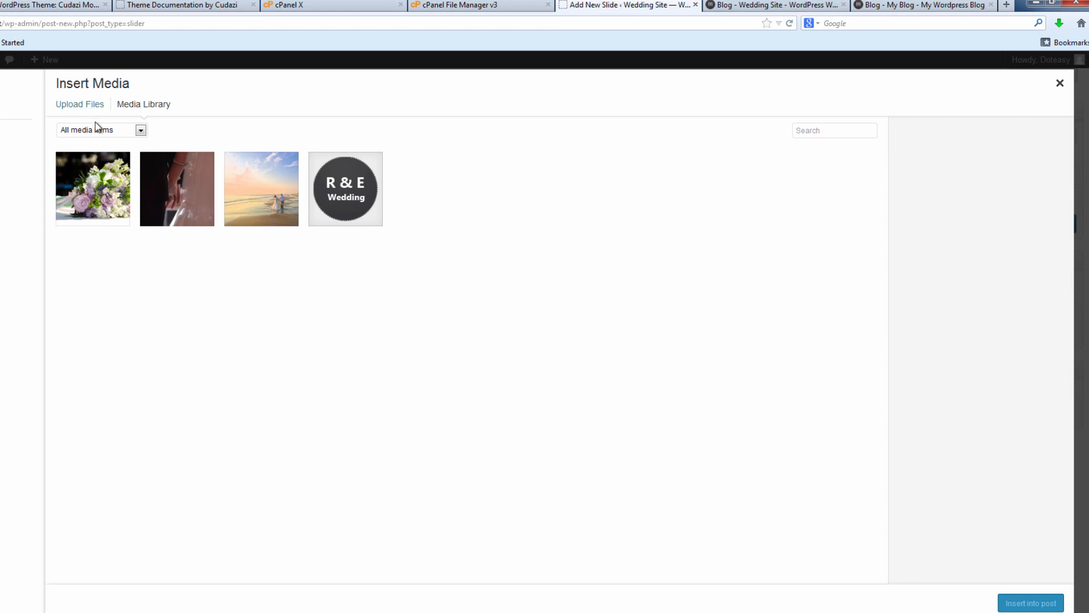
left_click(104, 177)
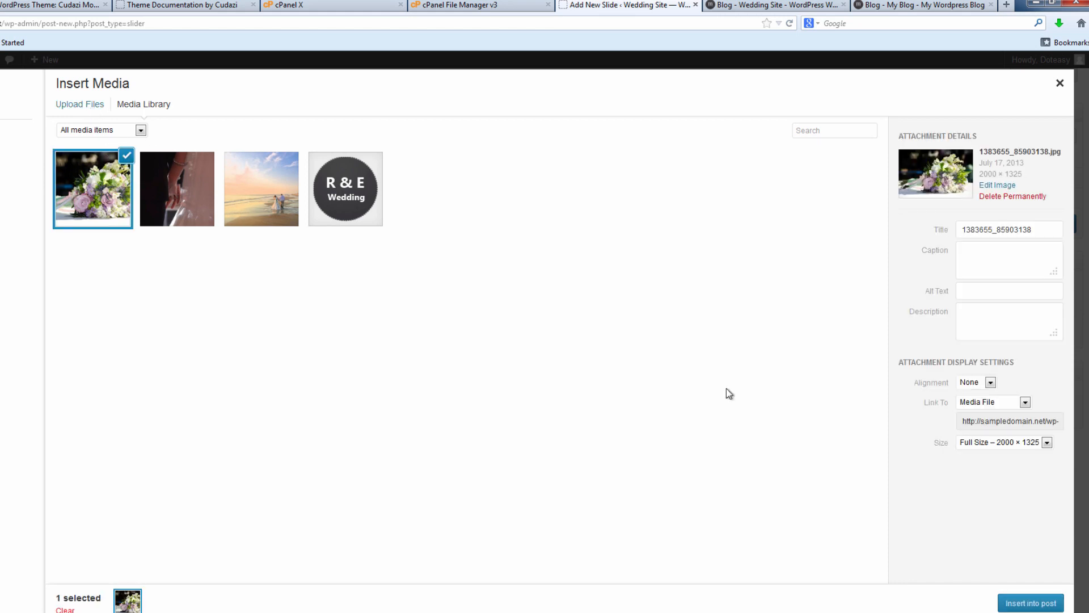
left_click(1047, 442)
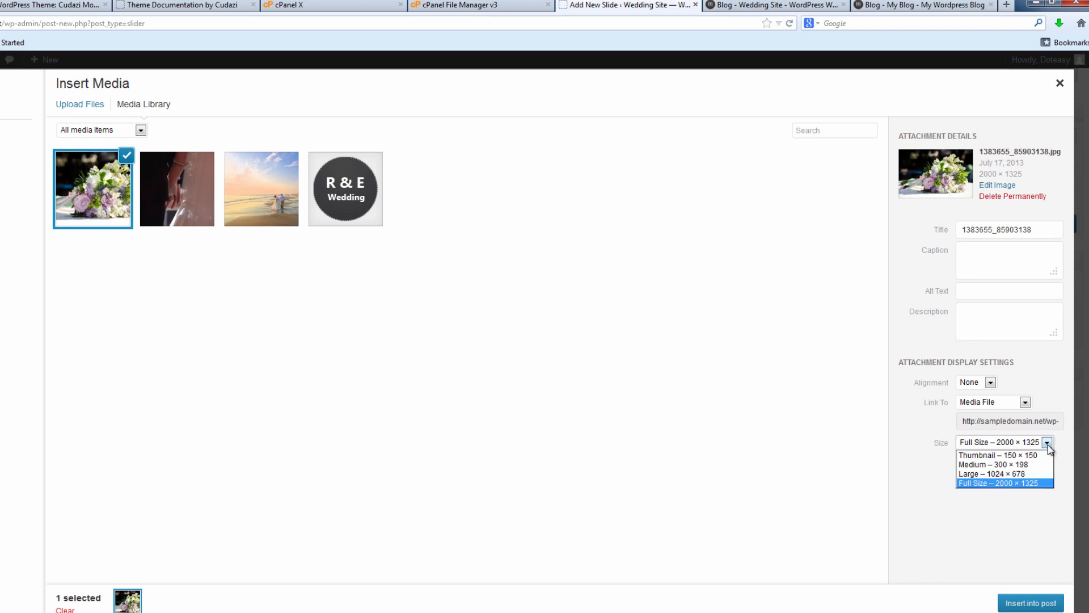
left_click(1002, 475)
left_click(1032, 603)
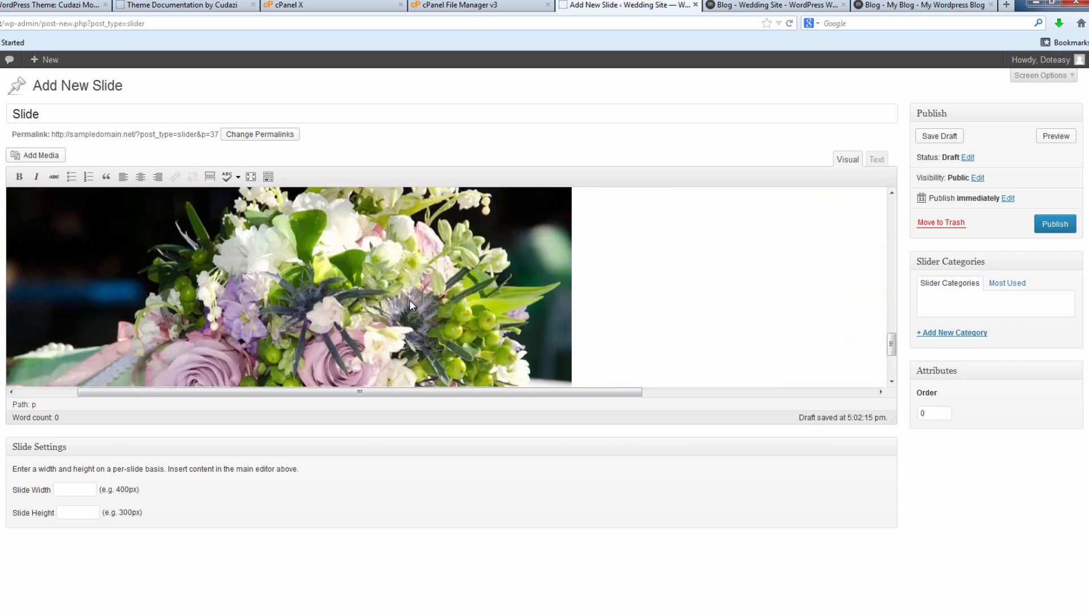
Delete the full-size bouquet image from the slide content.
scroll(382, 261, "up", 10)
left_click(430, 266)
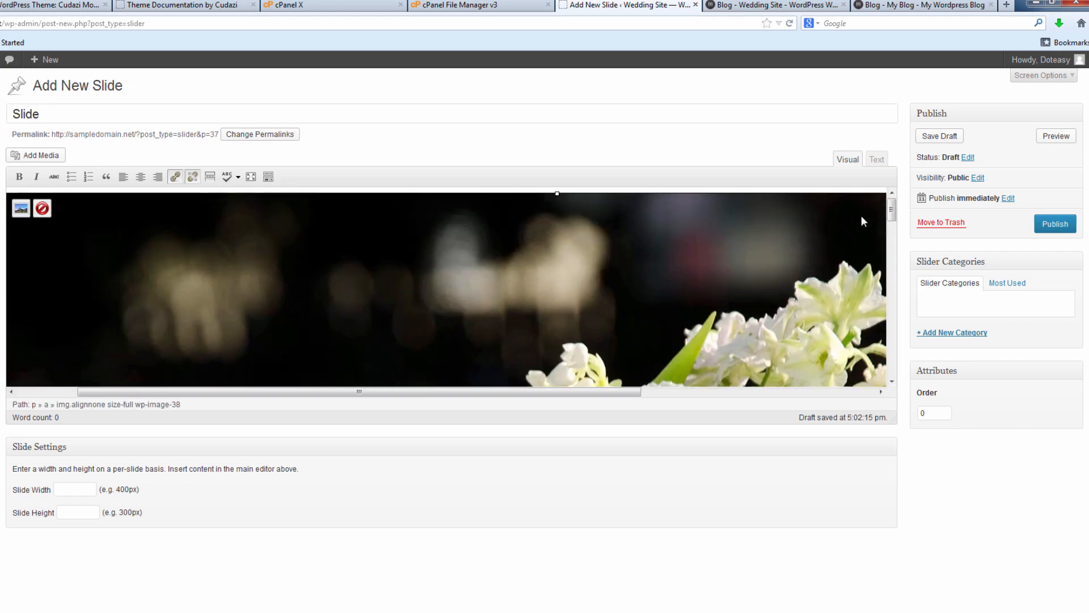
left_click_drag(888, 212, 891, 329)
left_click(512, 300)
left_click(42, 249)
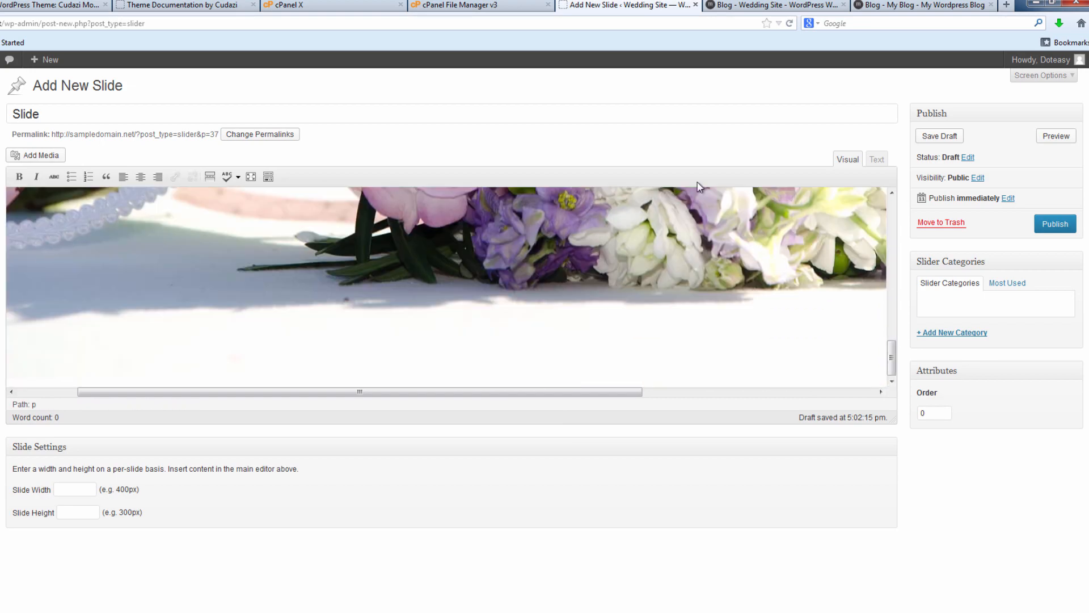
left_click_drag(893, 351, 894, 199)
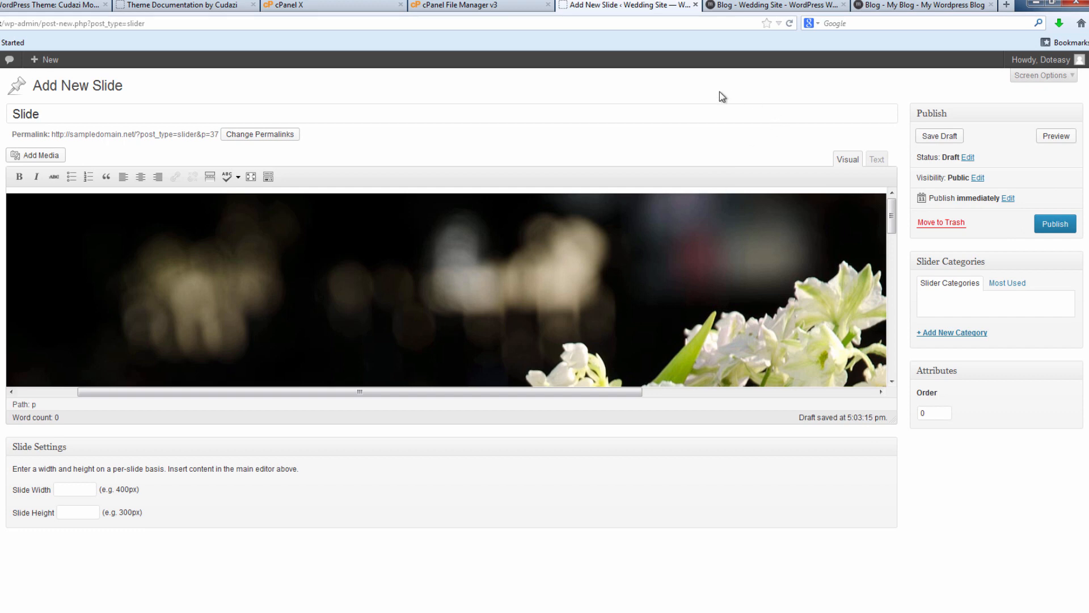
Check the Welcome page on the live site, then publish the slide.
left_click(740, 5)
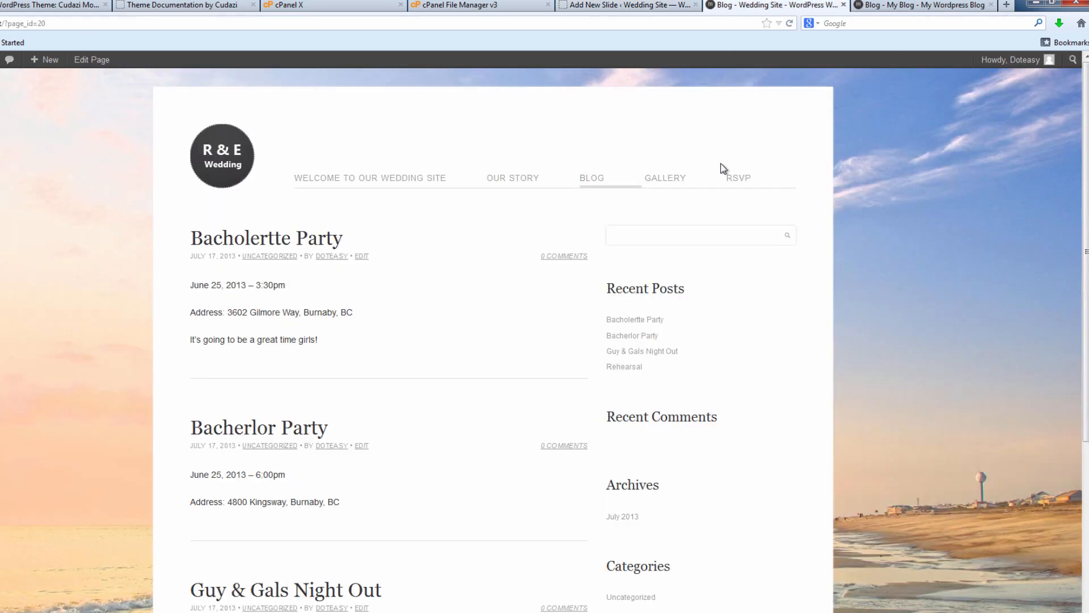
left_click(374, 180)
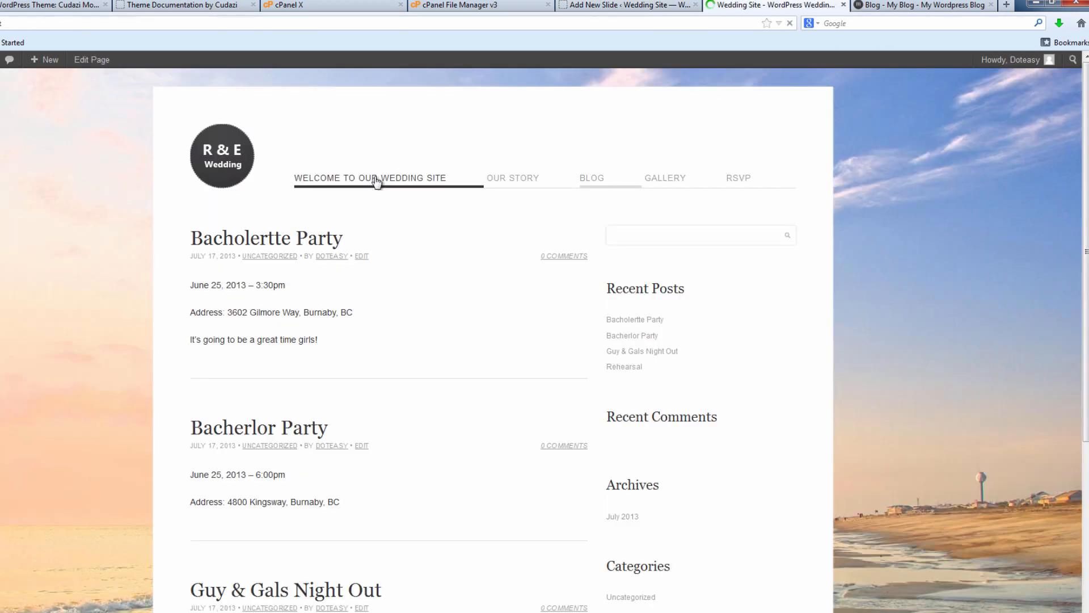
left_click(624, 6)
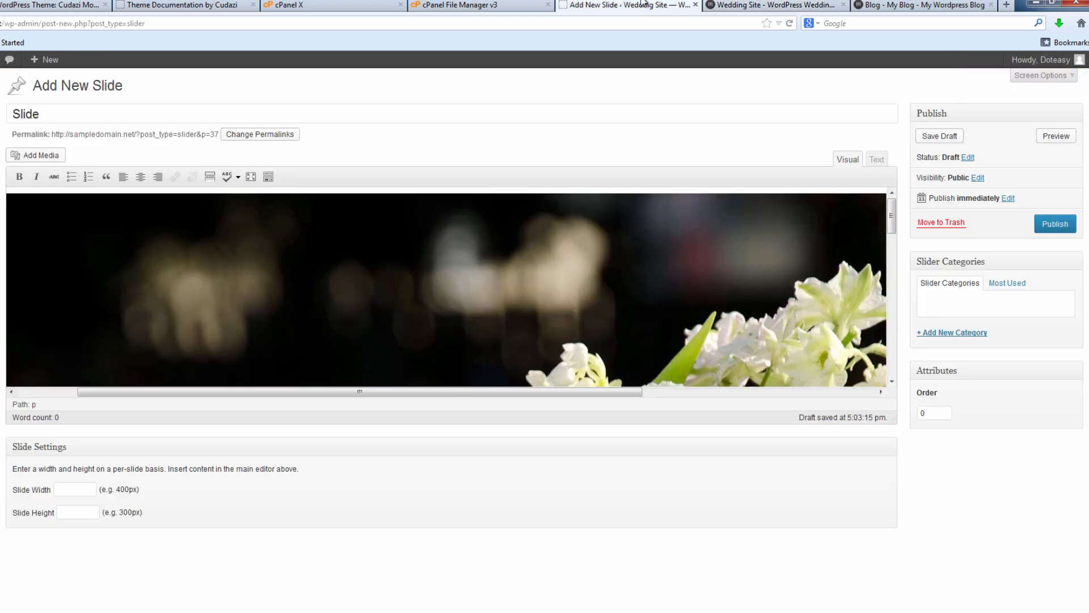
left_click(1050, 226)
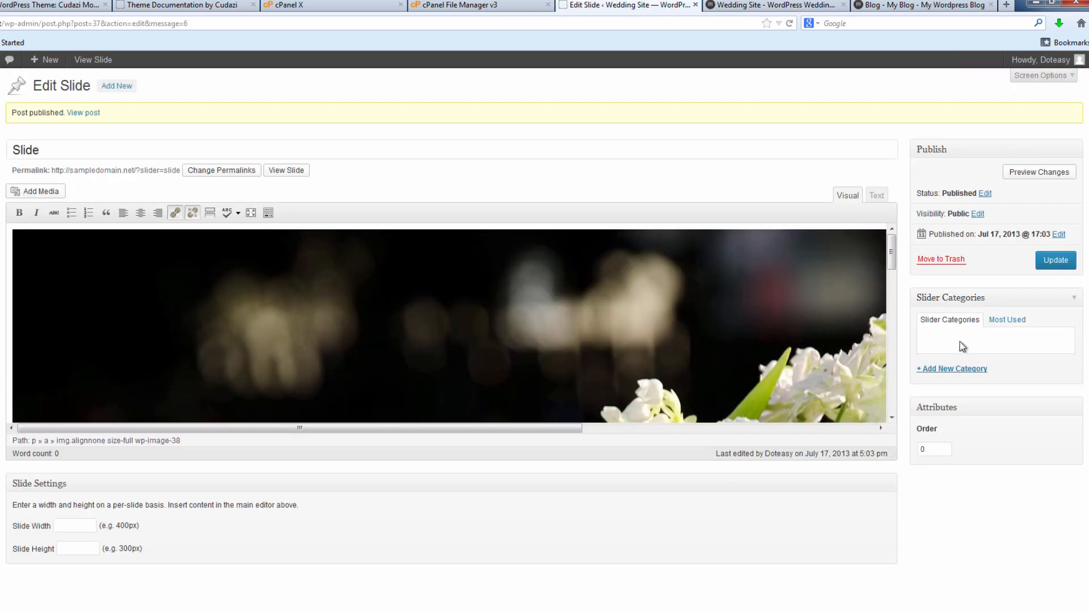
File the slide under a new 'slider' category and update it.
left_click(960, 372)
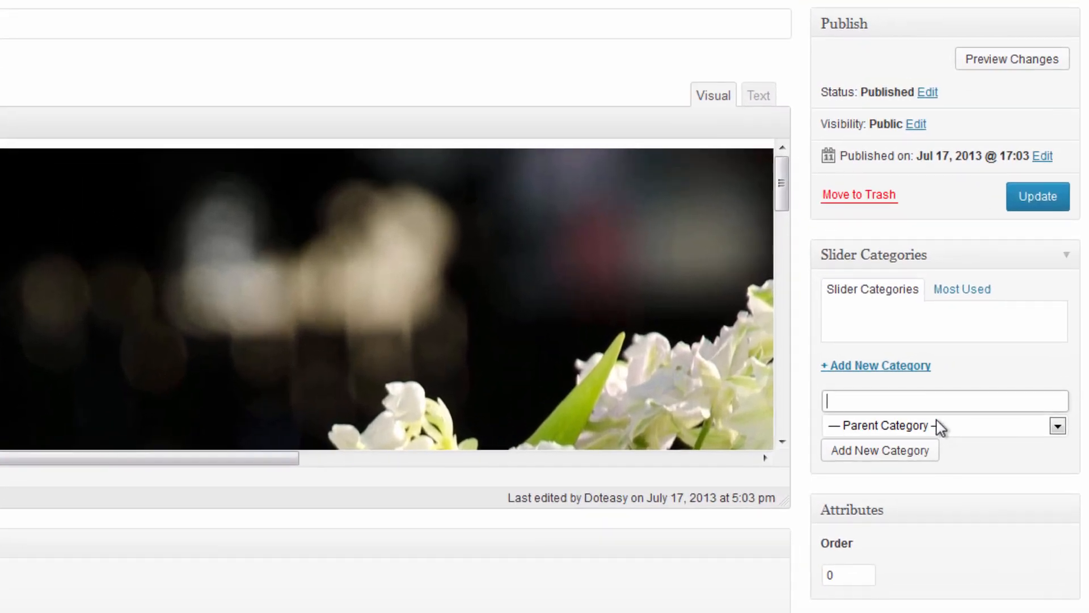
type("slider")
left_click(879, 452)
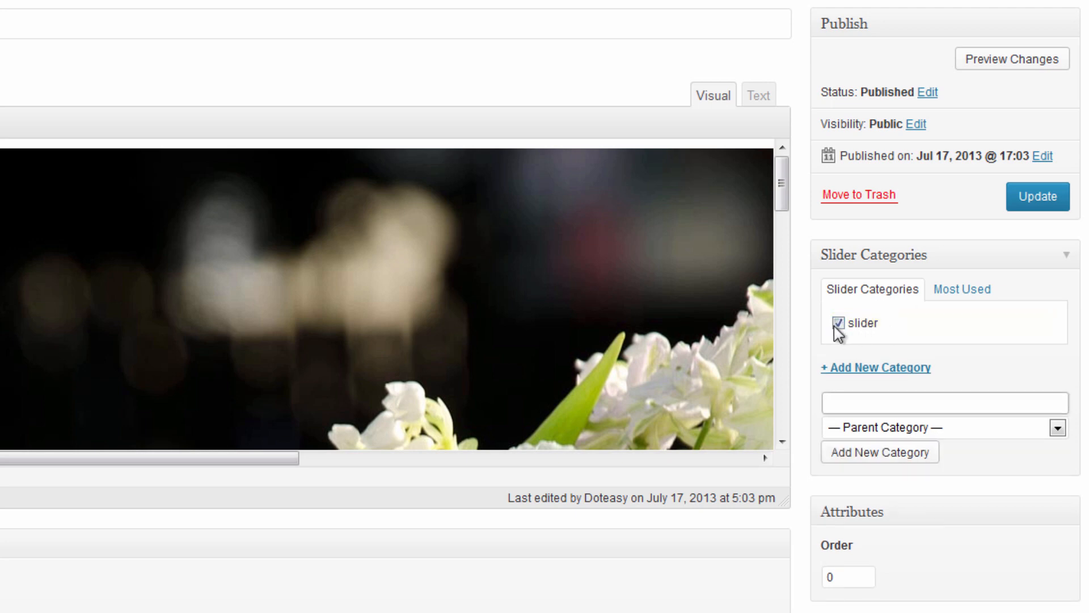
left_click(1028, 205)
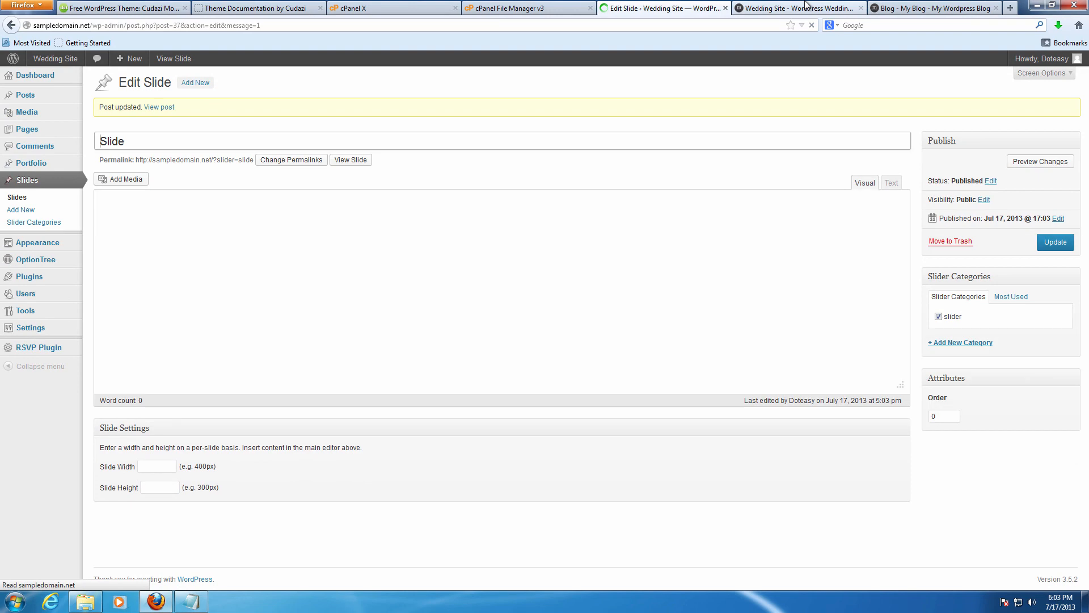
Check the live homepage to see the bouquet slide in the slider.
left_click(834, 9)
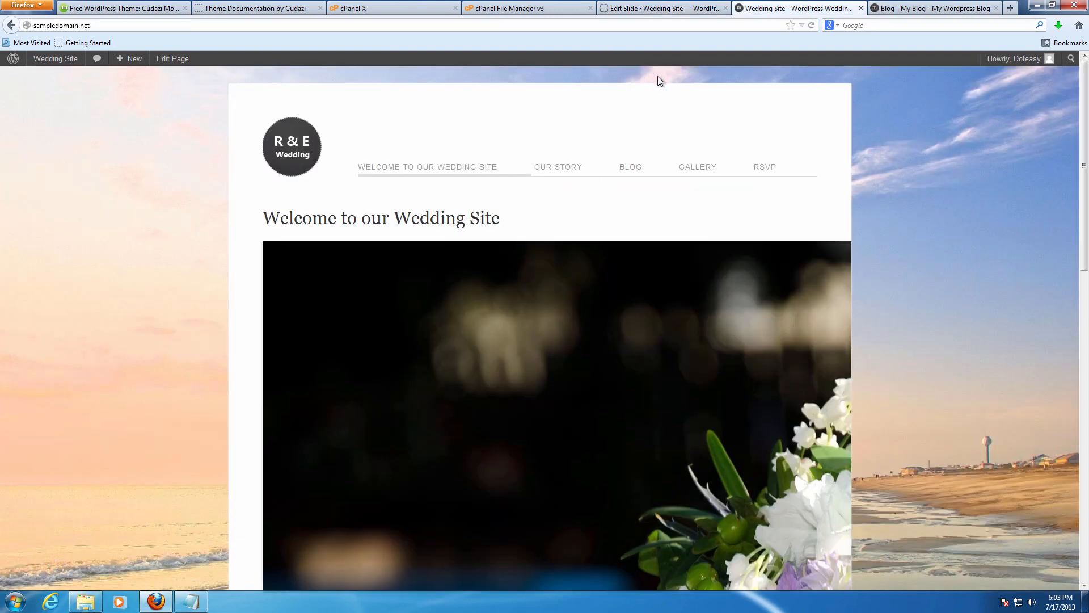
scroll(737, 401, "down", 3)
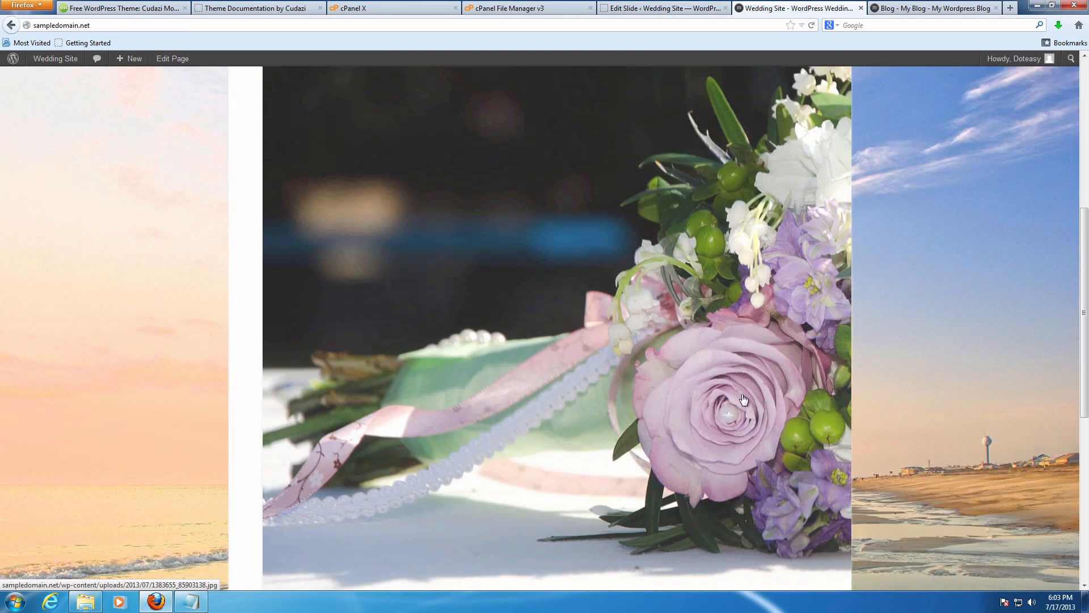
scroll(740, 397, "down", 5)
scroll(737, 392, "up", 15)
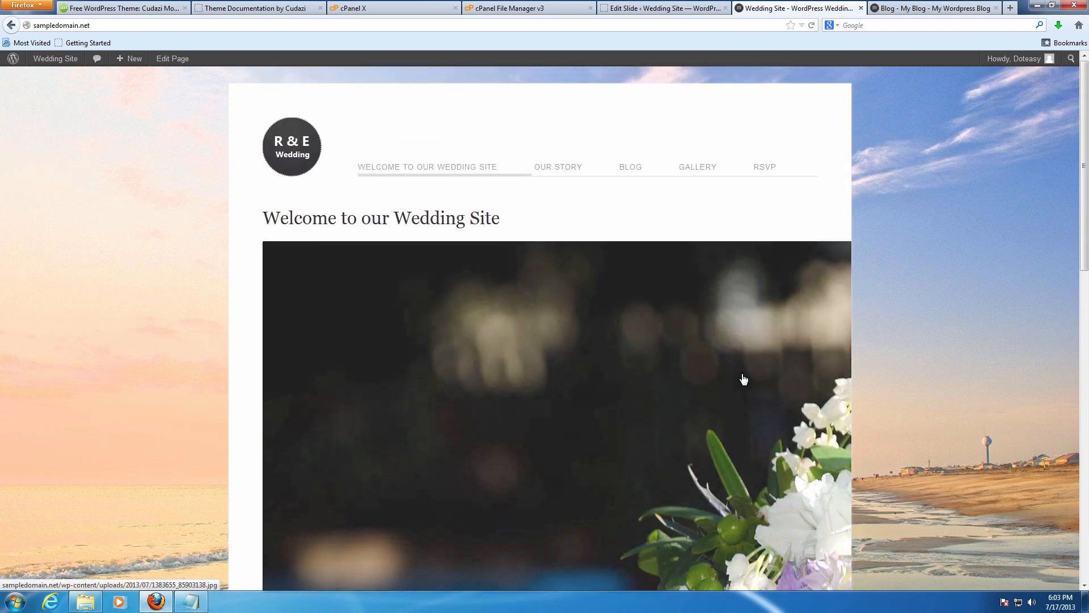
Back in the slide editor, open the Edit Image settings for the slide's image.
left_click(661, 8)
left_click(282, 251)
left_click(112, 227)
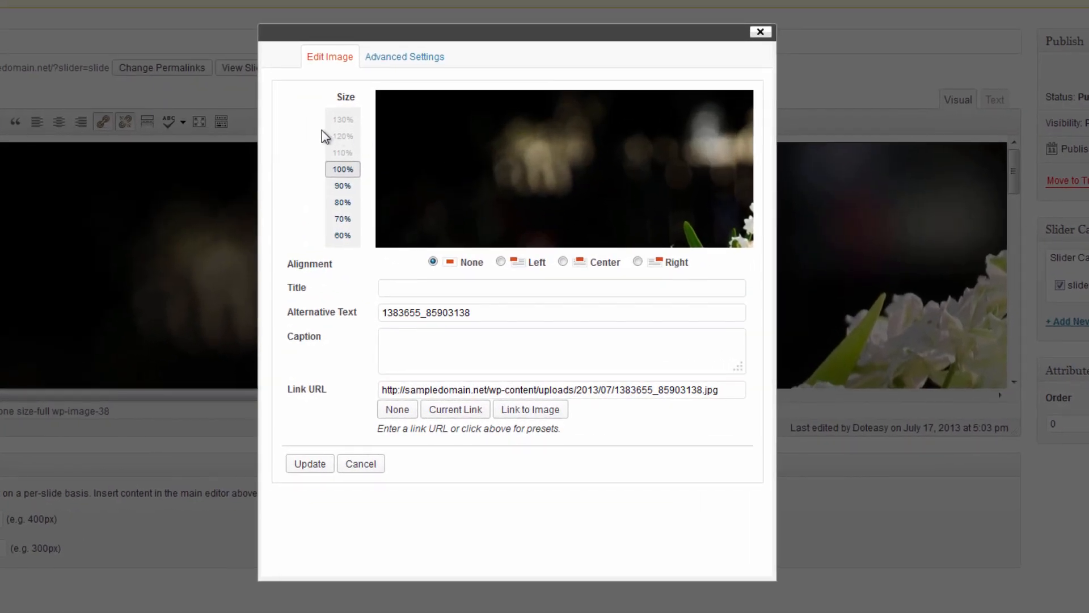
Look over the image's advanced settings and close them without changes.
left_click(405, 56)
scroll(673, 58, "down", 2)
scroll(431, 292, "up", 1)
scroll(432, 292, "up", 1)
left_click(760, 31)
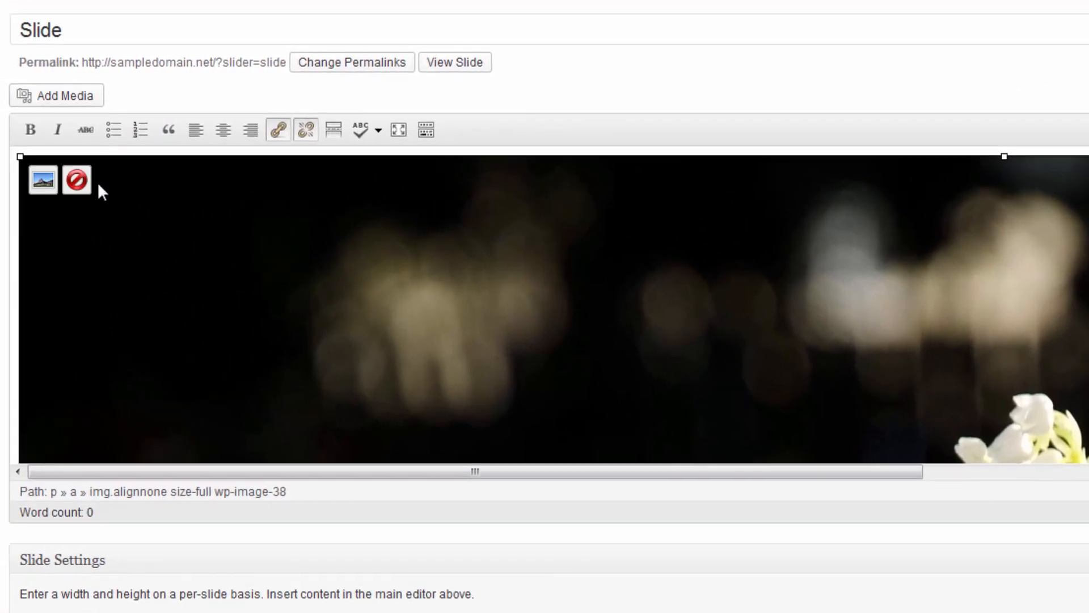
Remove the slide image and pick the bouquet photo at medium size from the library.
left_click(58, 176)
left_click(77, 97)
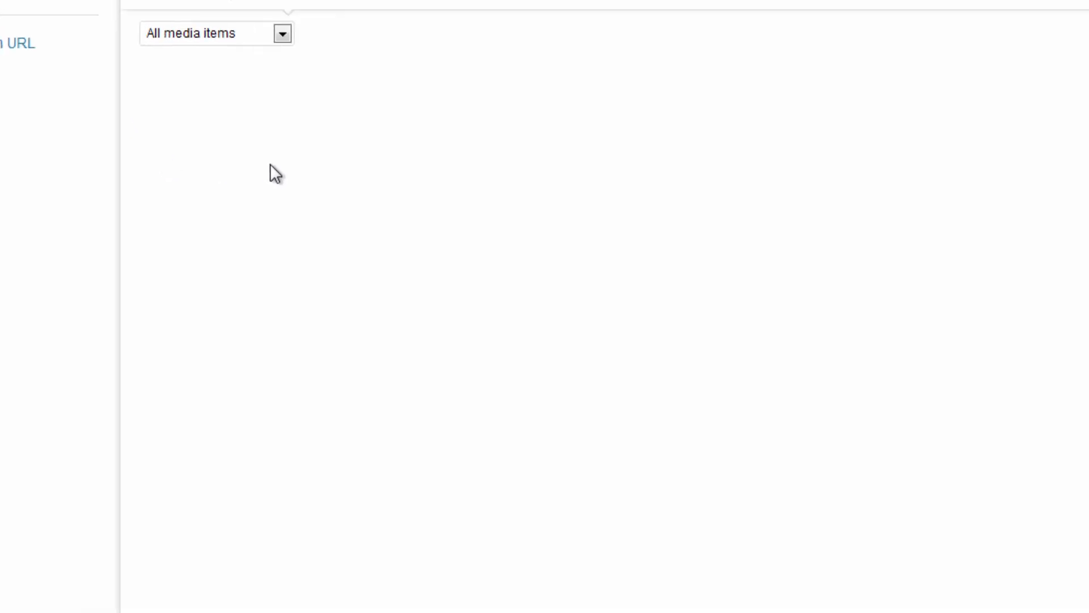
left_click(392, 270)
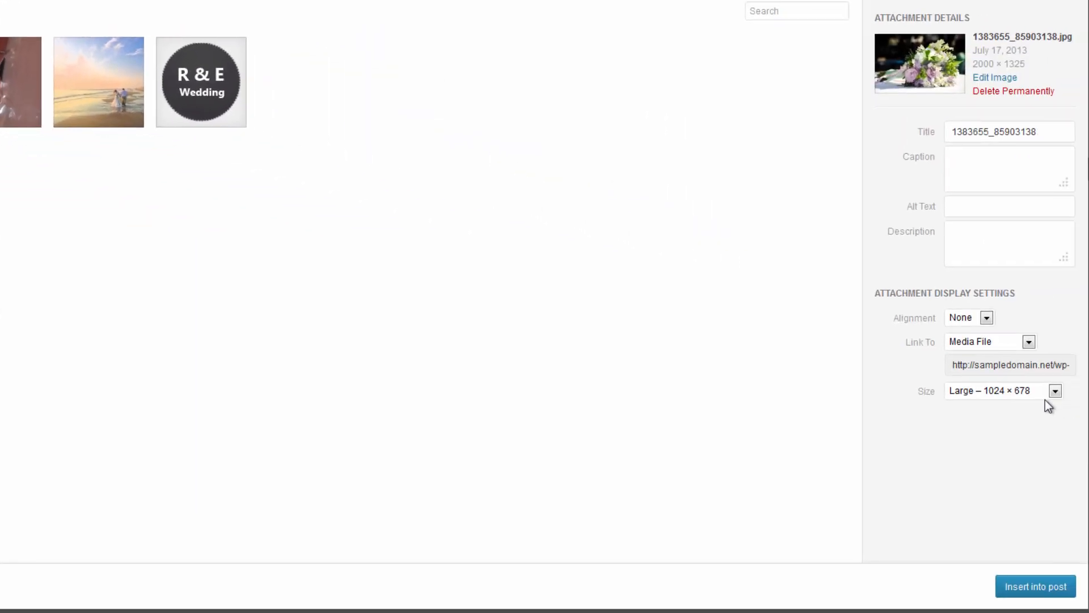
left_click(1049, 400)
left_click(1014, 414)
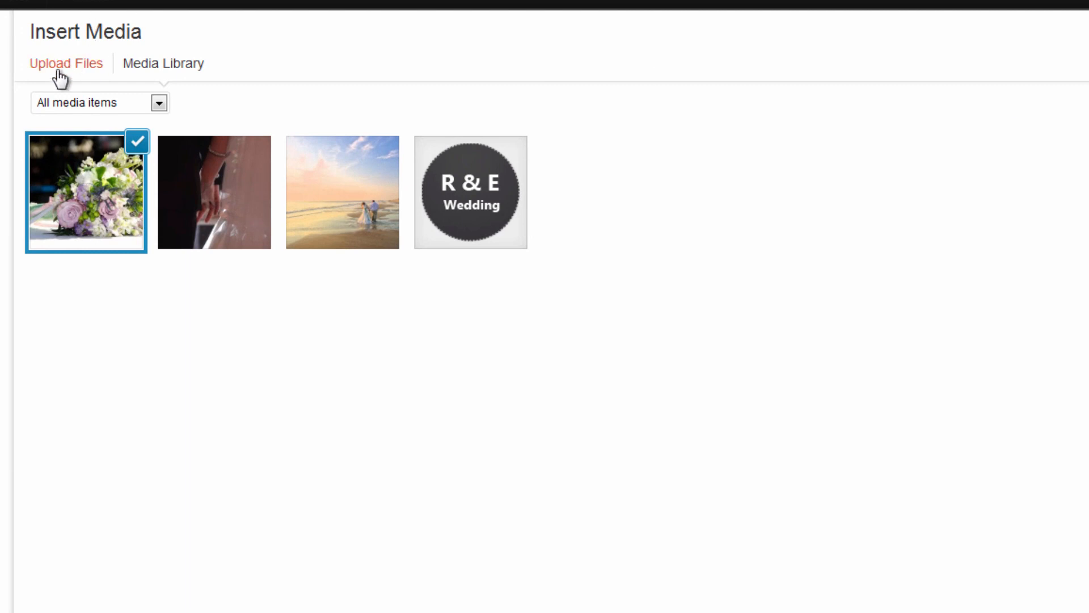
Upload cropped image file 4 and insert it into the slide.
left_click(59, 70)
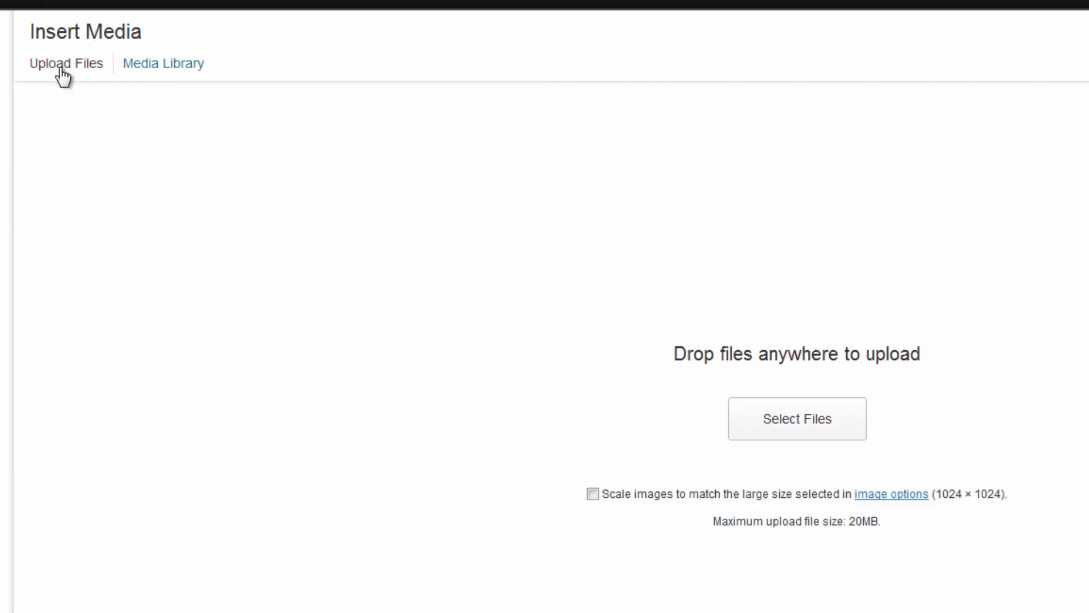
left_click(825, 431)
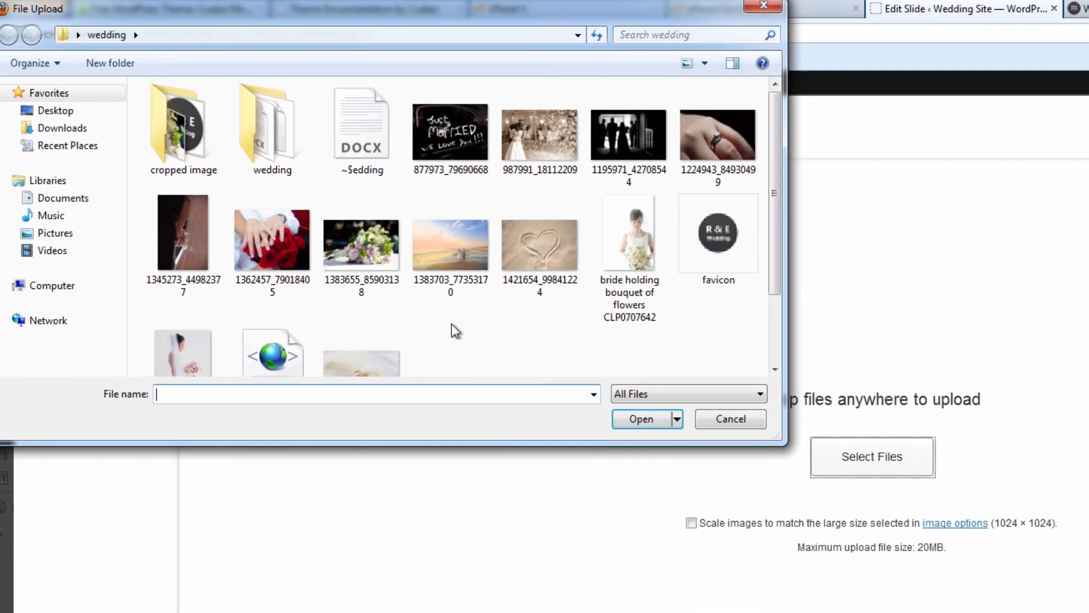
double_click(199, 127)
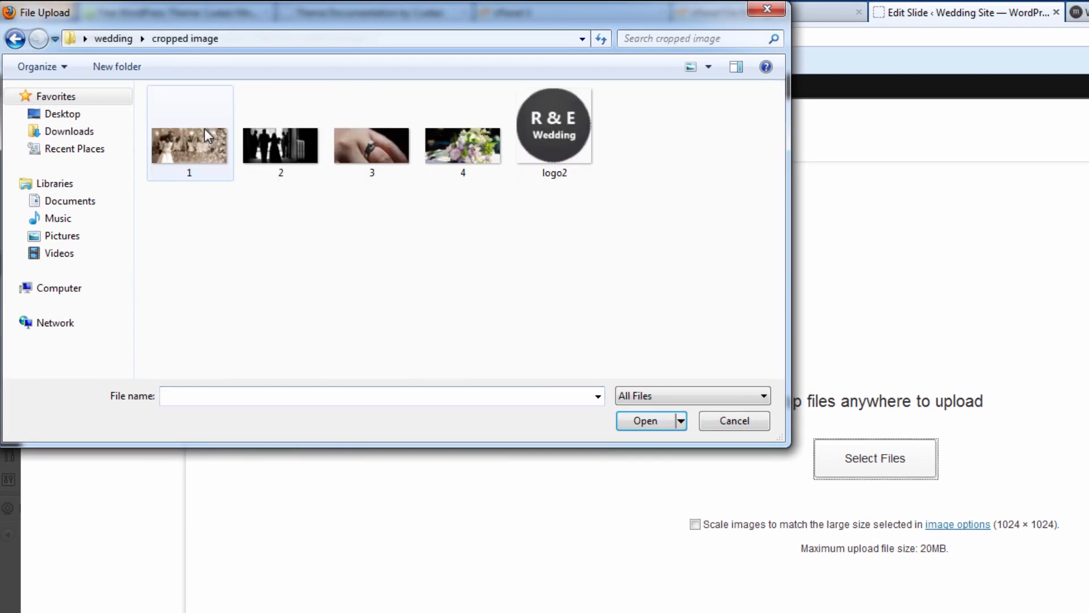
left_click(457, 148)
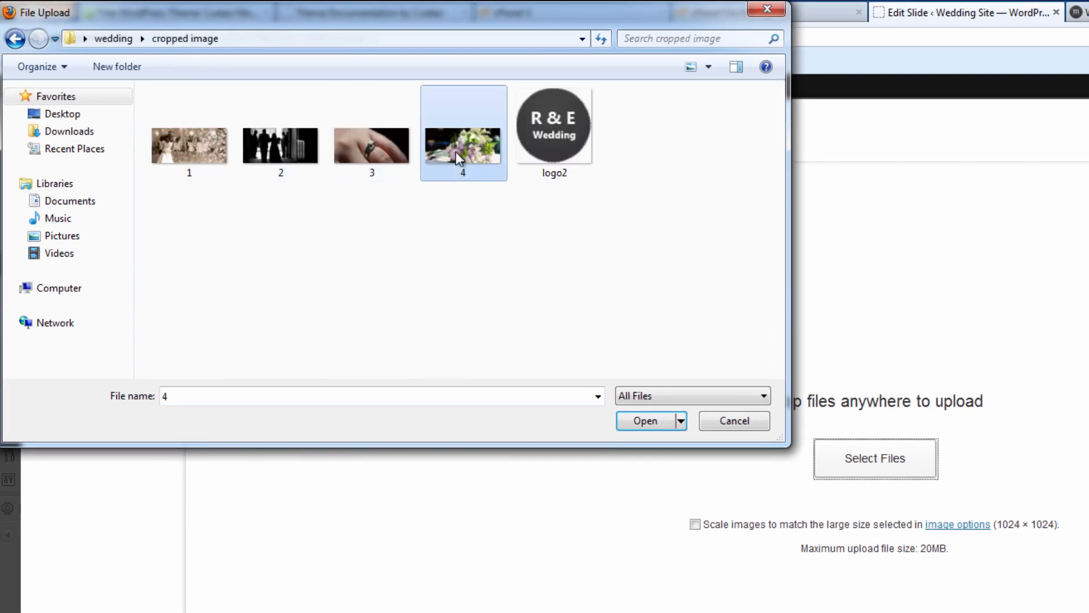
left_click(646, 420)
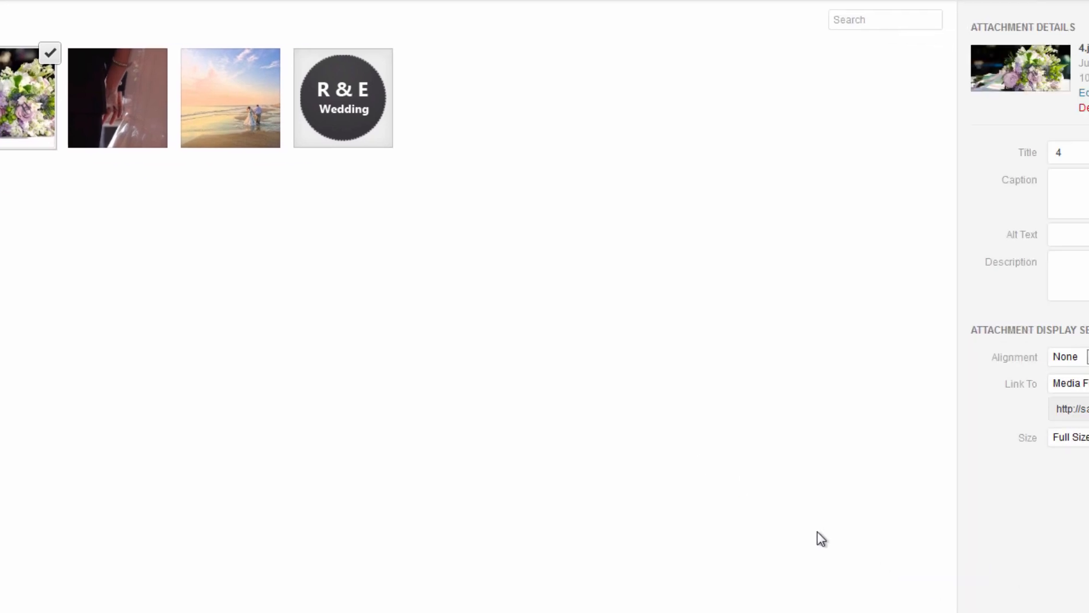
left_click(989, 590)
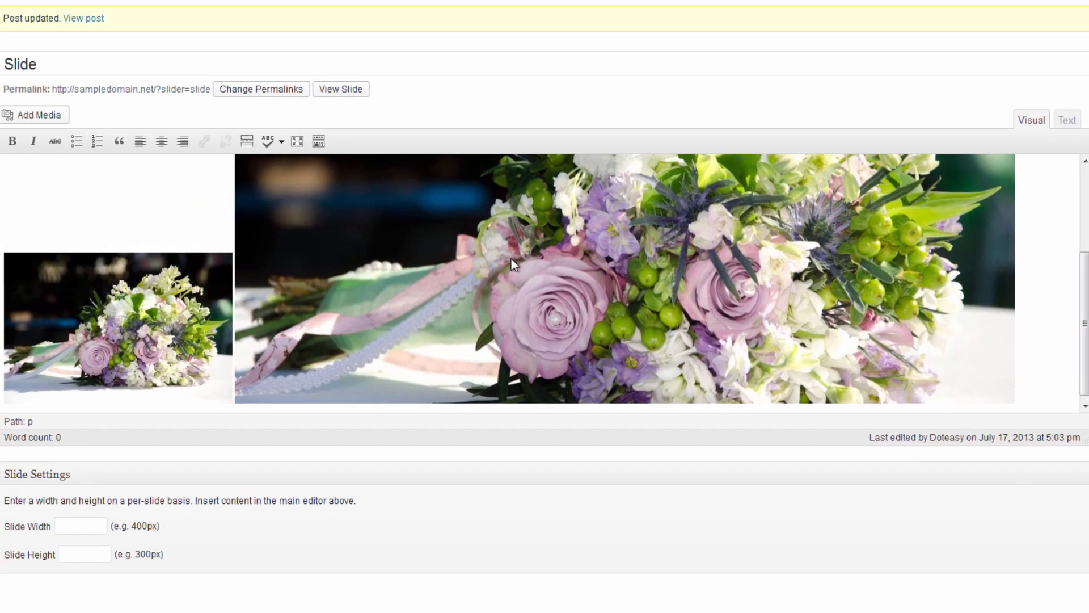
Delete the small duplicate bouquet image, update the slide, and check the homepage.
left_click(170, 273)
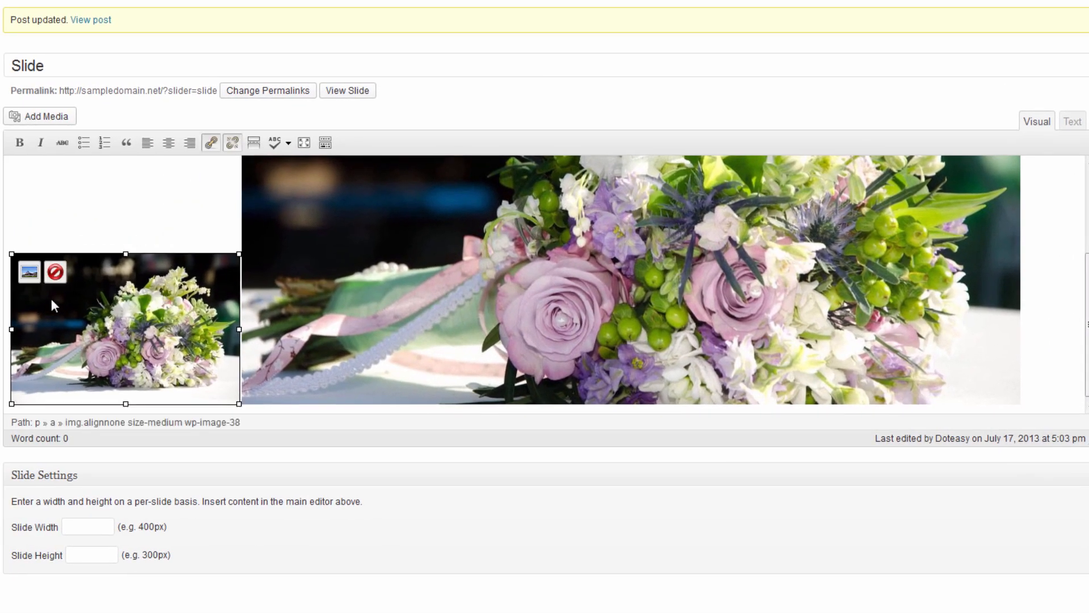
left_click(56, 275)
left_click(458, 230)
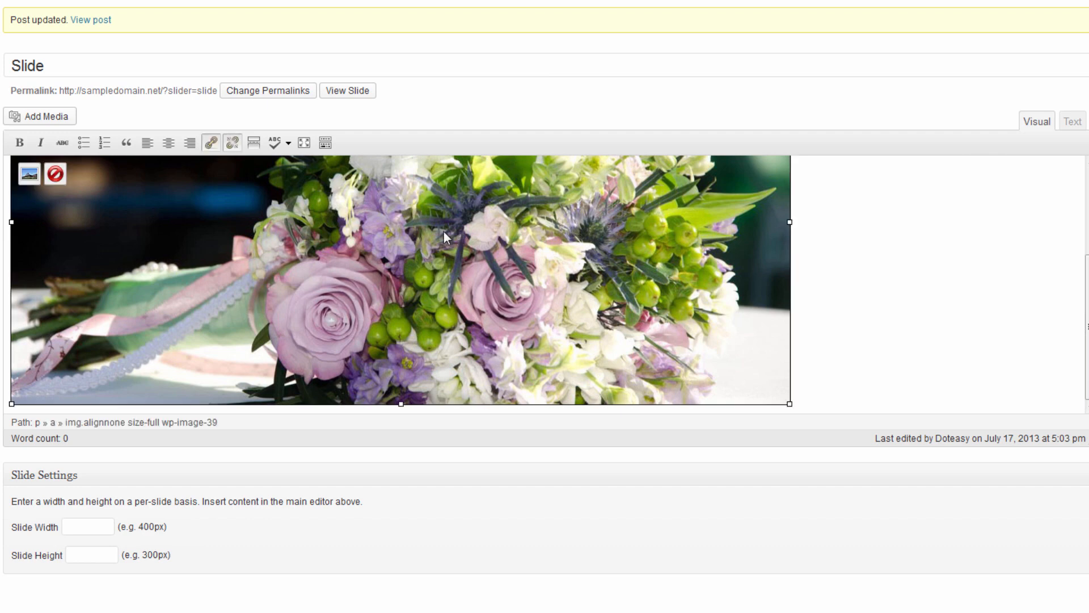
scroll(454, 232, "up", 1)
scroll(492, 252, "down", 3)
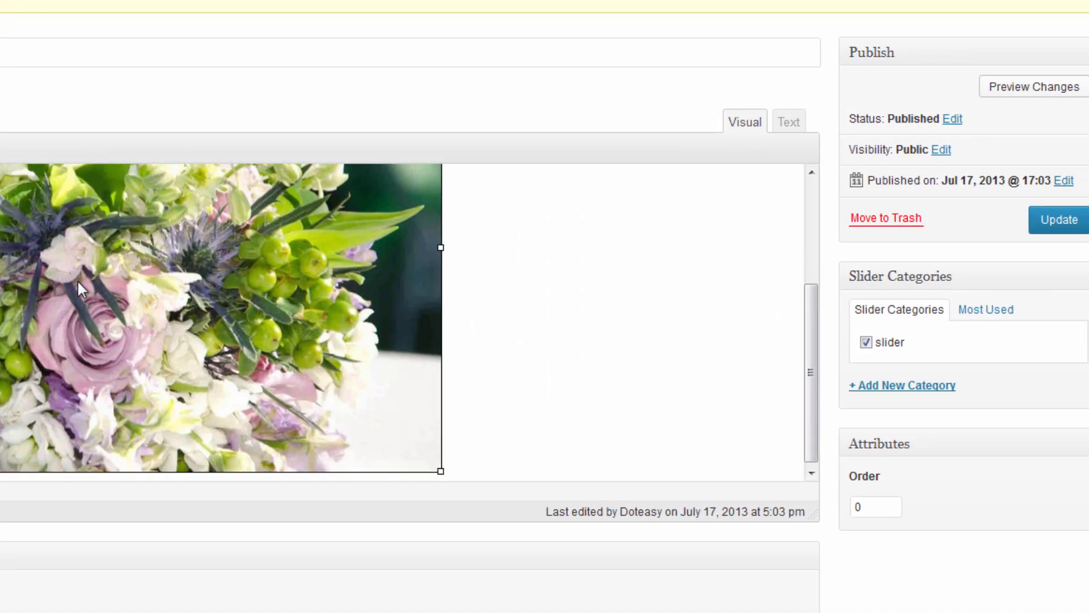
left_click(1059, 235)
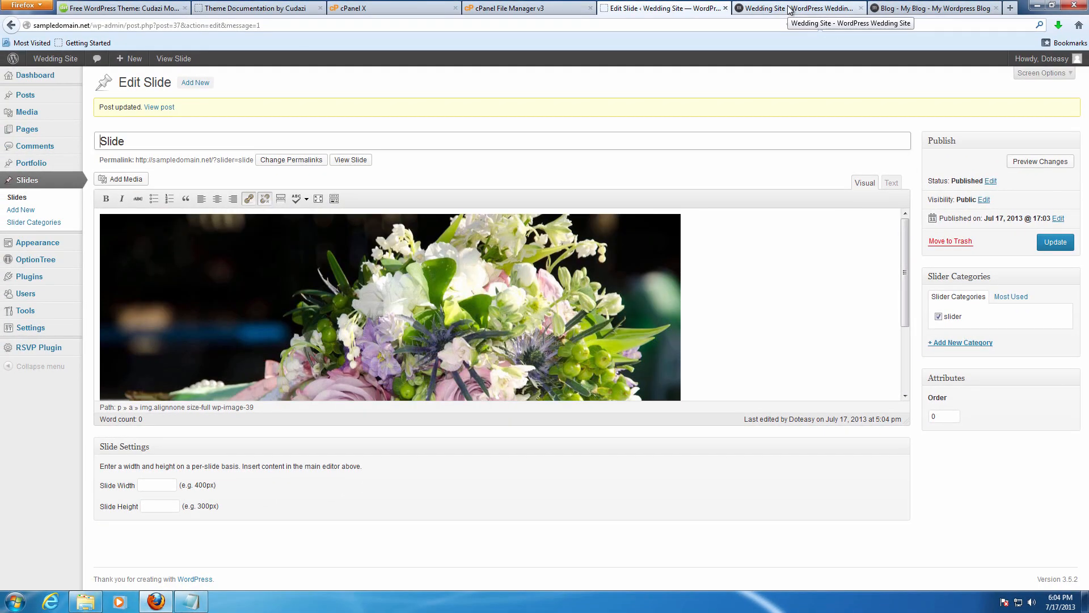
left_click(789, 8)
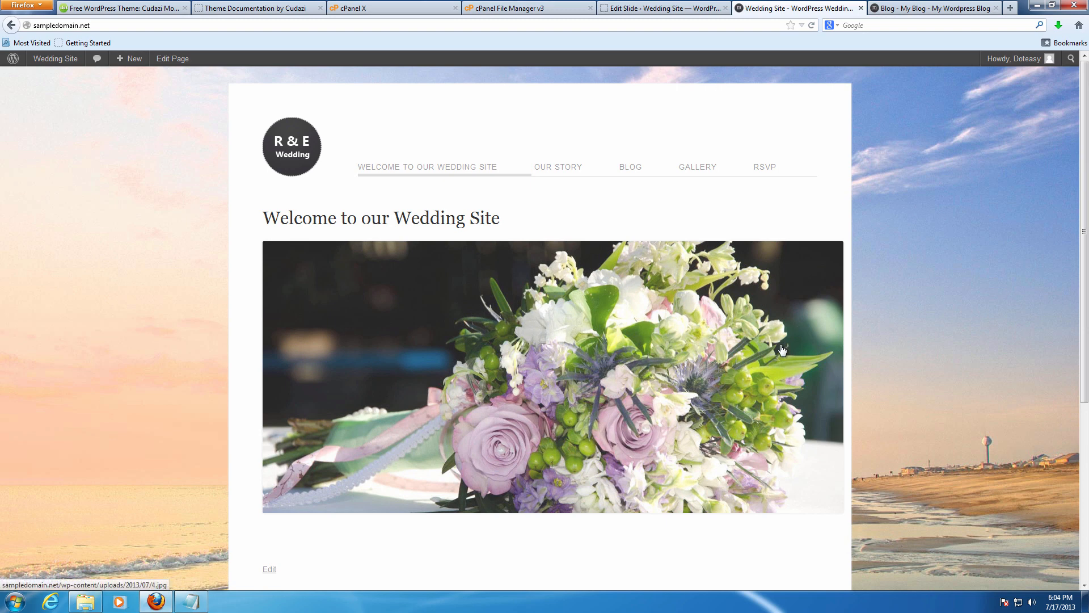
Retitle the slide 'Slide 1' and update it.
left_click(678, 8)
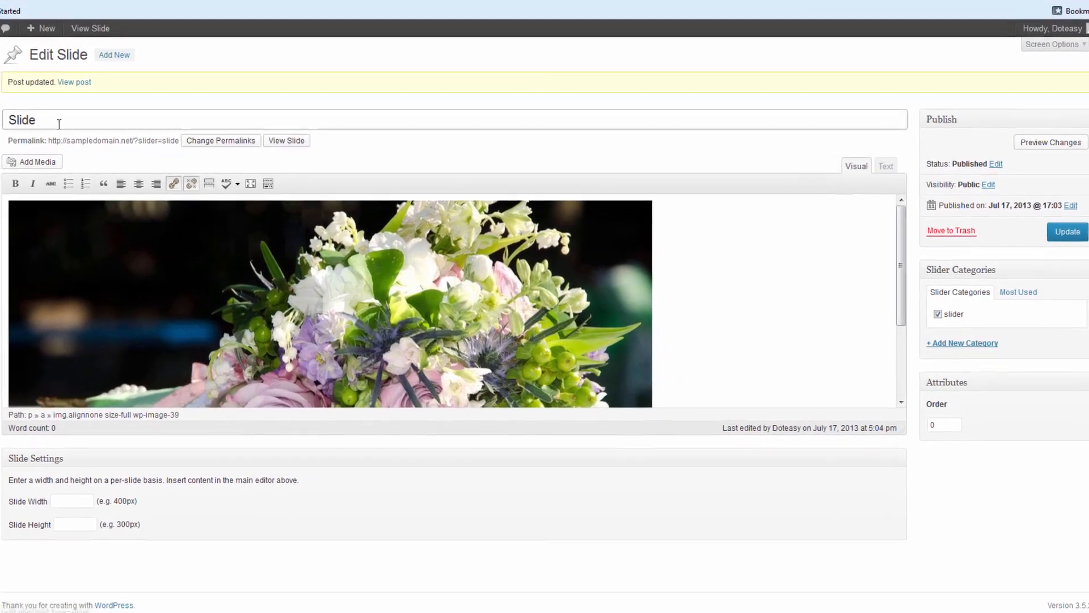
left_click(164, 141)
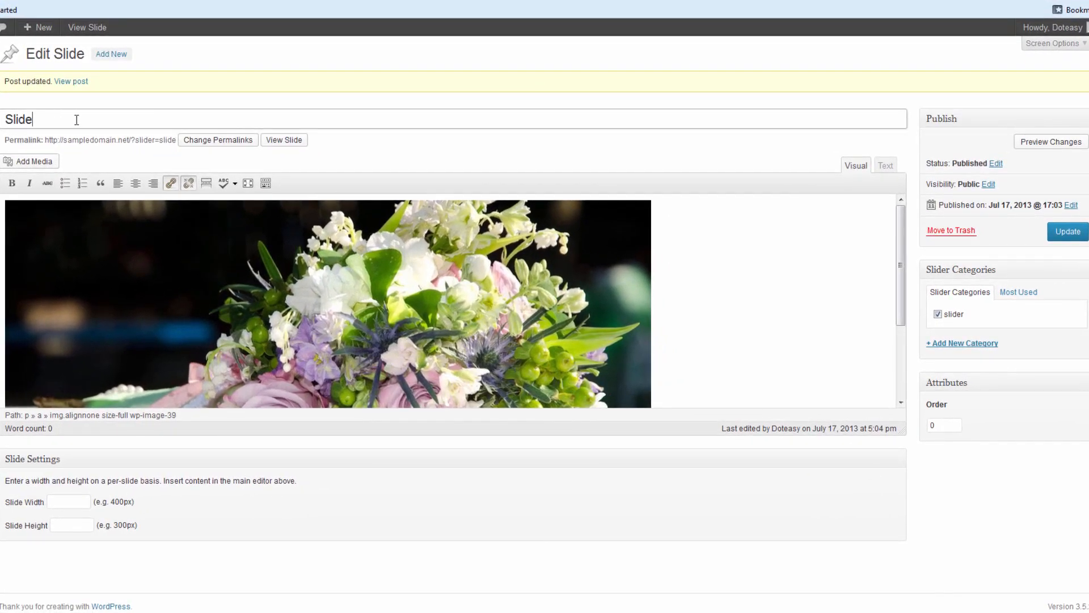
left_click(1068, 232)
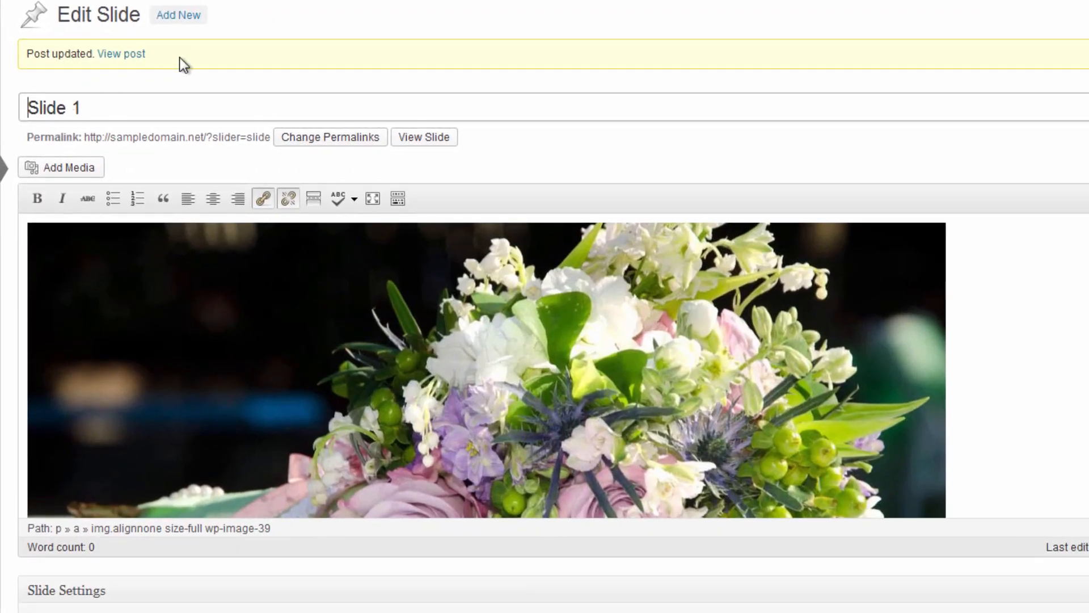
Start a new slide with Add New.
left_click_drag(179, 56, 183, 1)
left_click(216, 56)
left_click(190, 16)
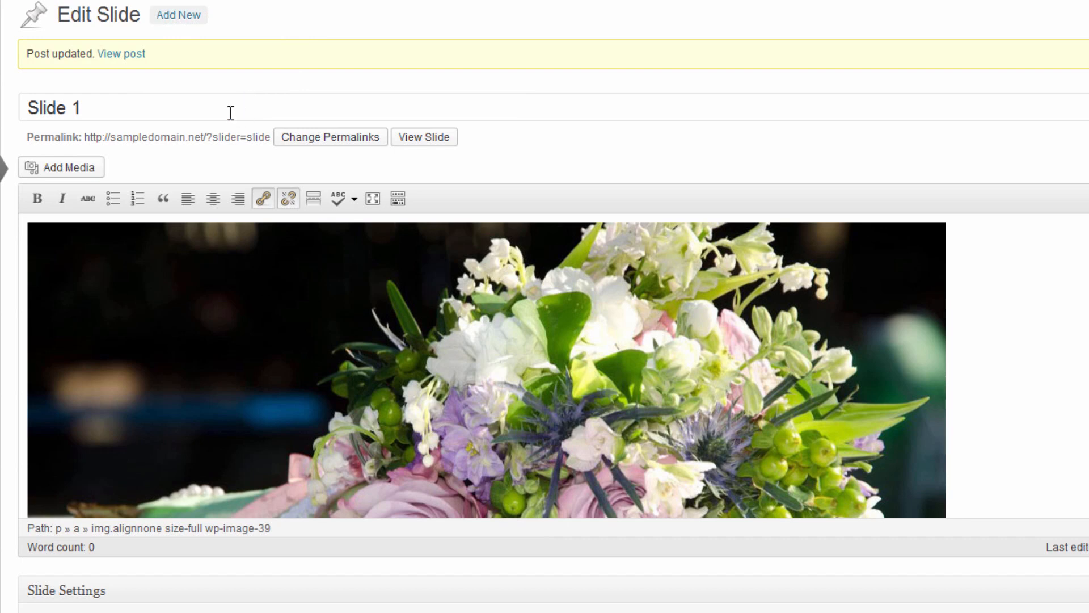
Title the slide 'Slide 2' and insert uploaded cropped image 1 at full size.
type("Slide")
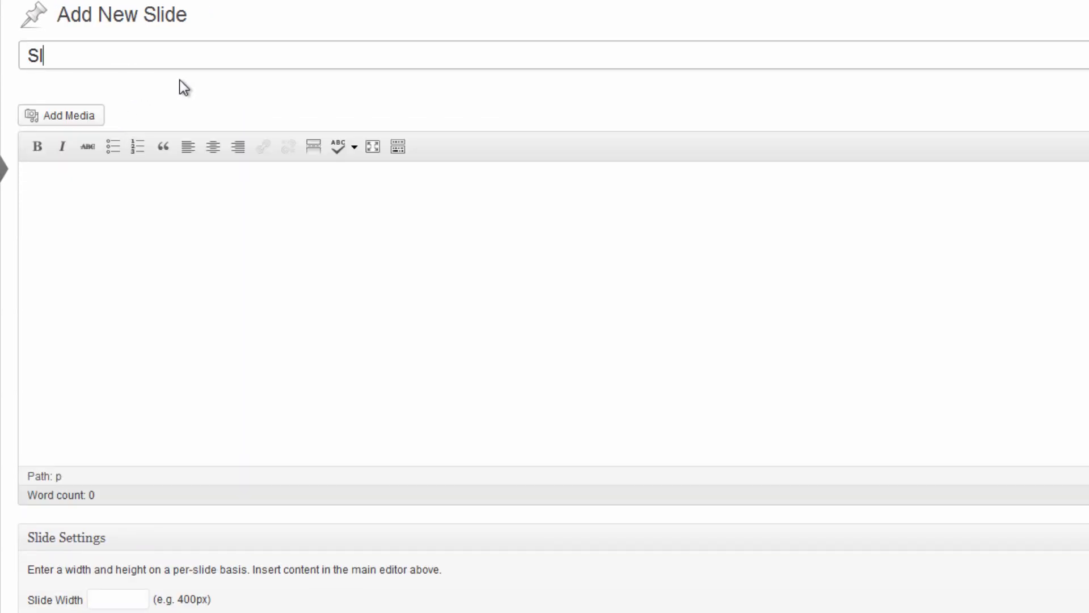
type(" 2")
left_click(266, 244)
left_click(102, 119)
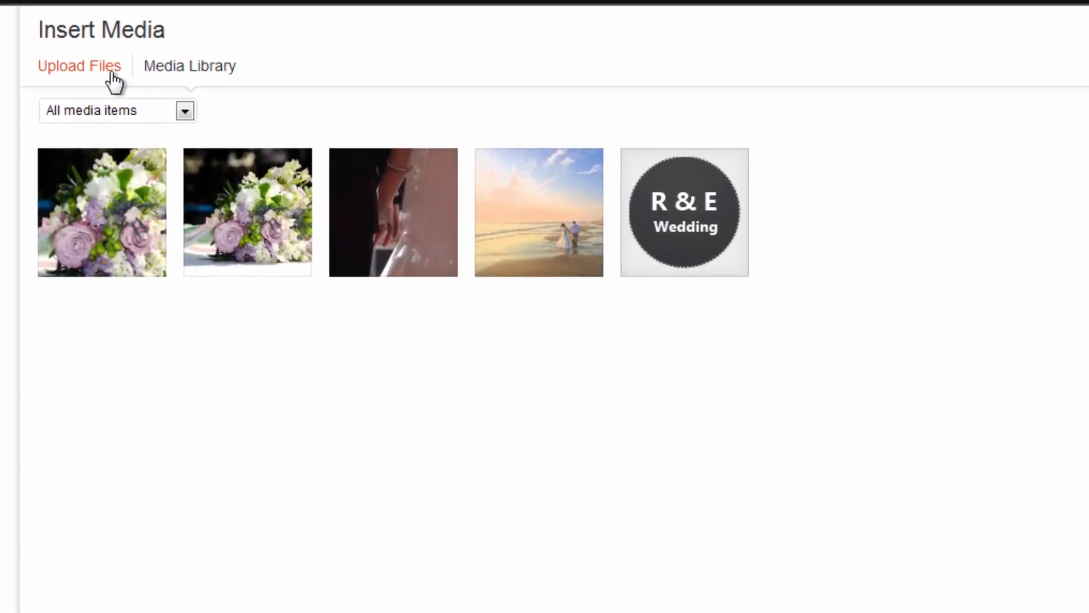
left_click(110, 73)
left_click(891, 502)
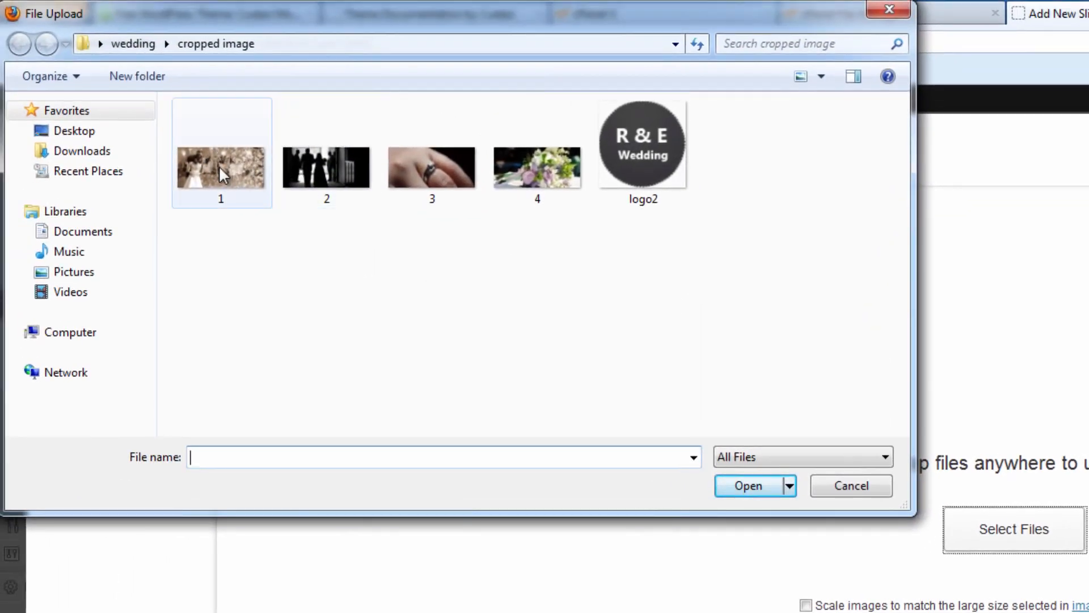
double_click(222, 173)
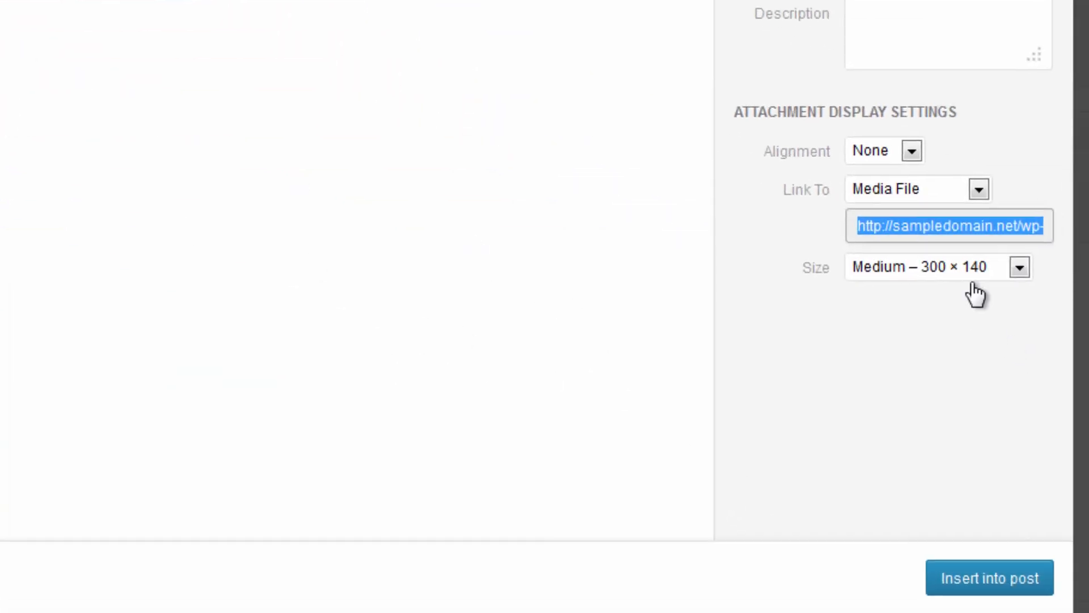
left_click(988, 268)
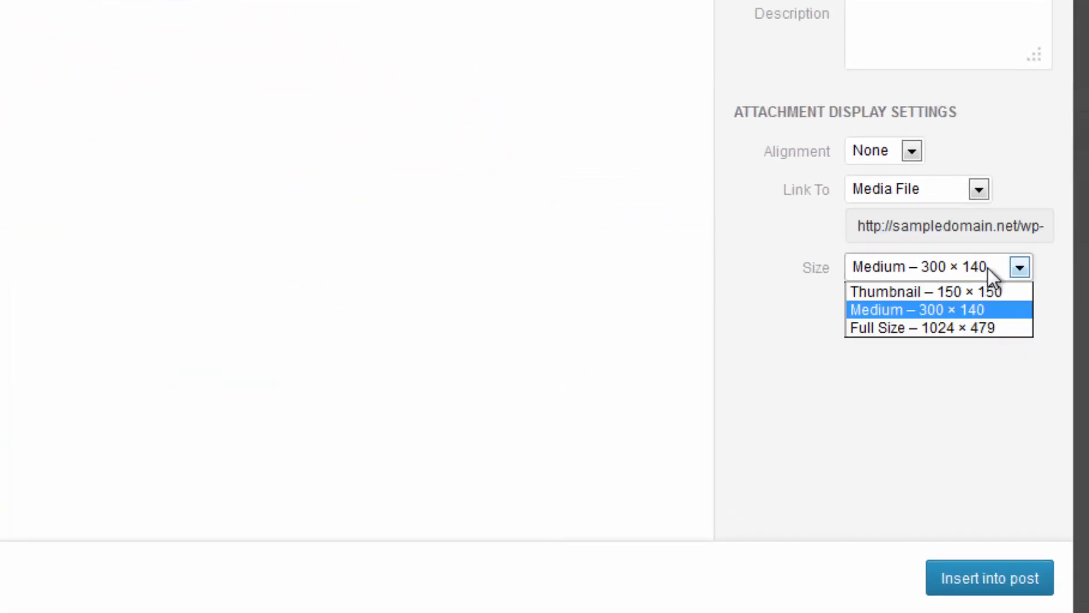
left_click(976, 328)
left_click(988, 588)
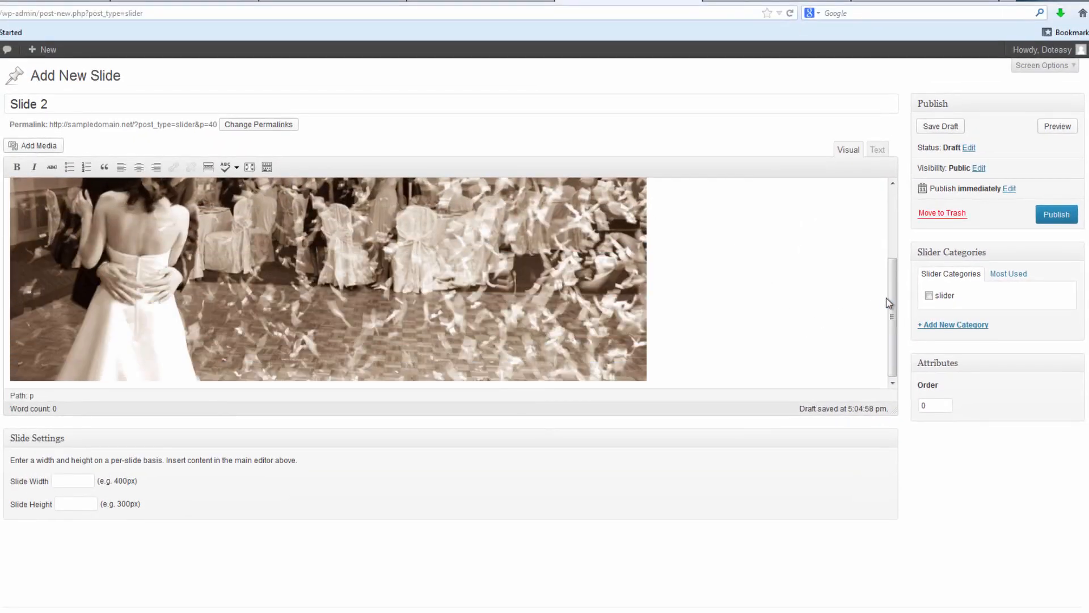
File Slide 2 under the slider category and publish it.
left_click_drag(889, 303, 879, 212)
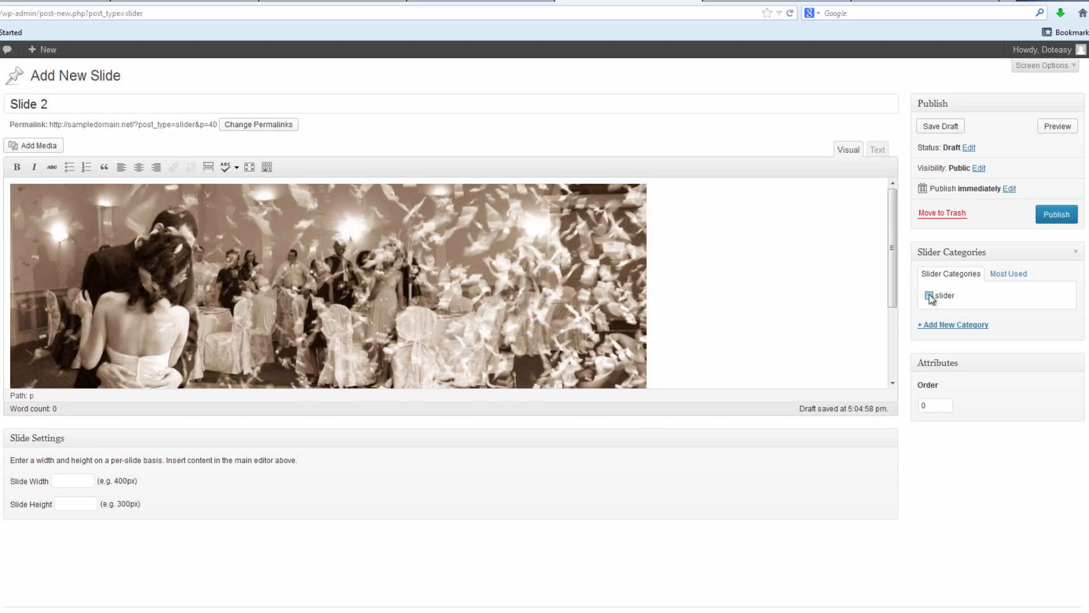
left_click(1051, 218)
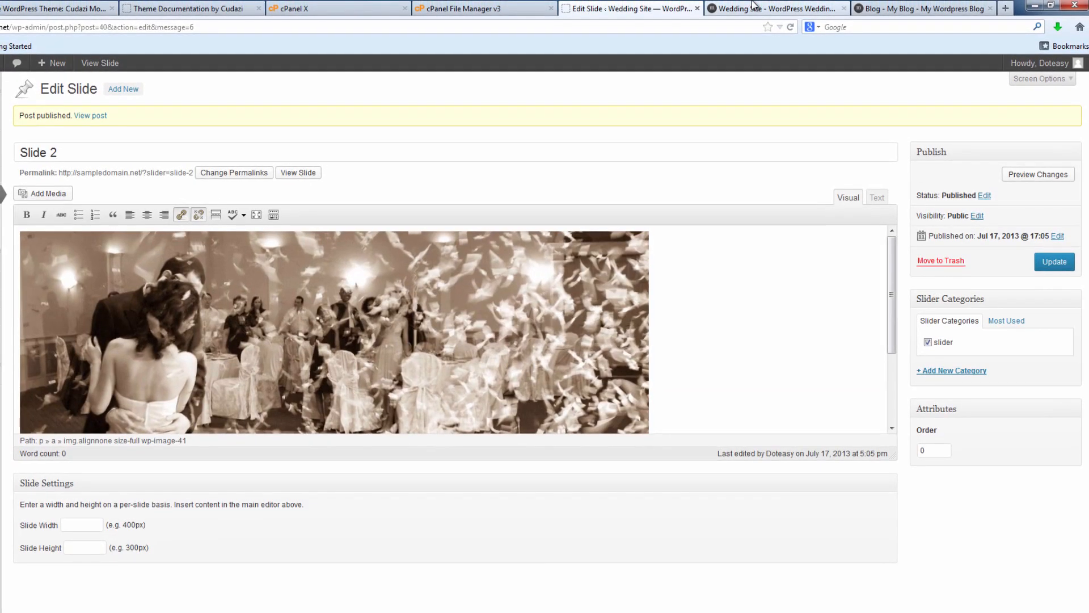
key("ctrl+Tab")
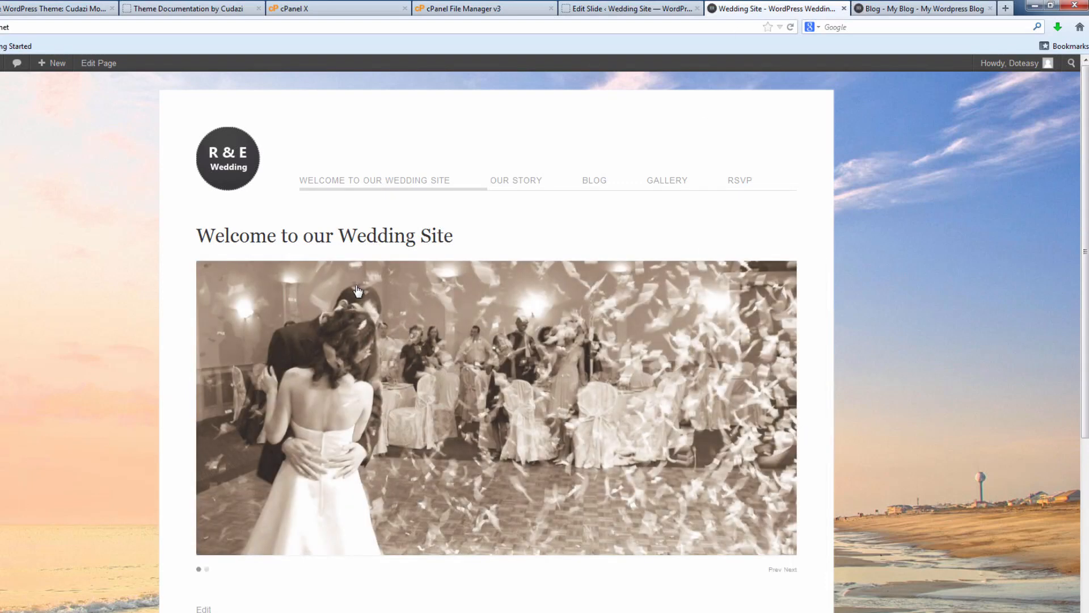
left_click(790, 570)
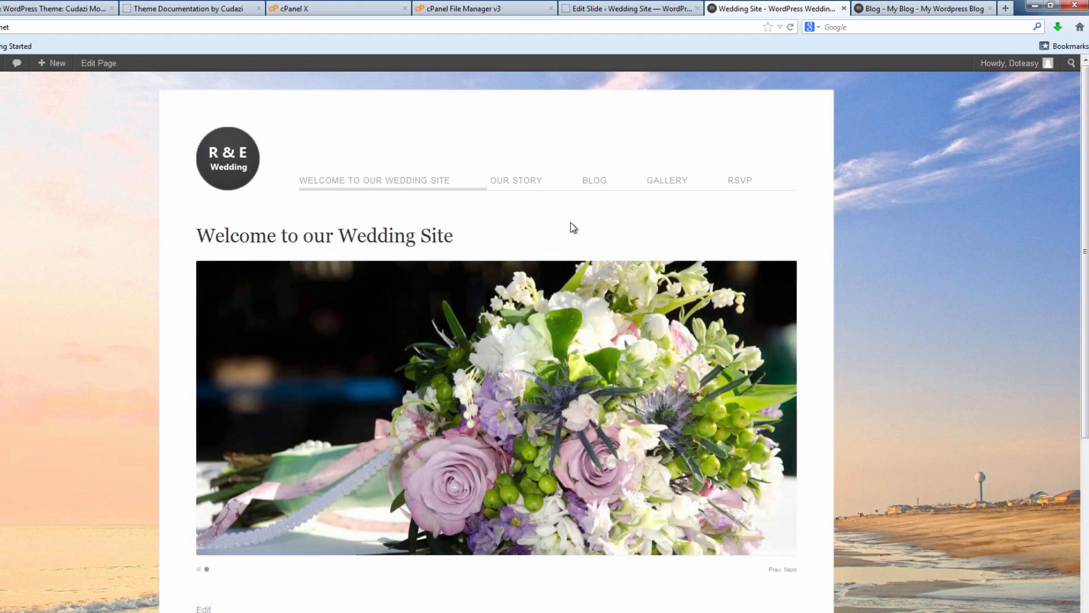
left_click(610, 7)
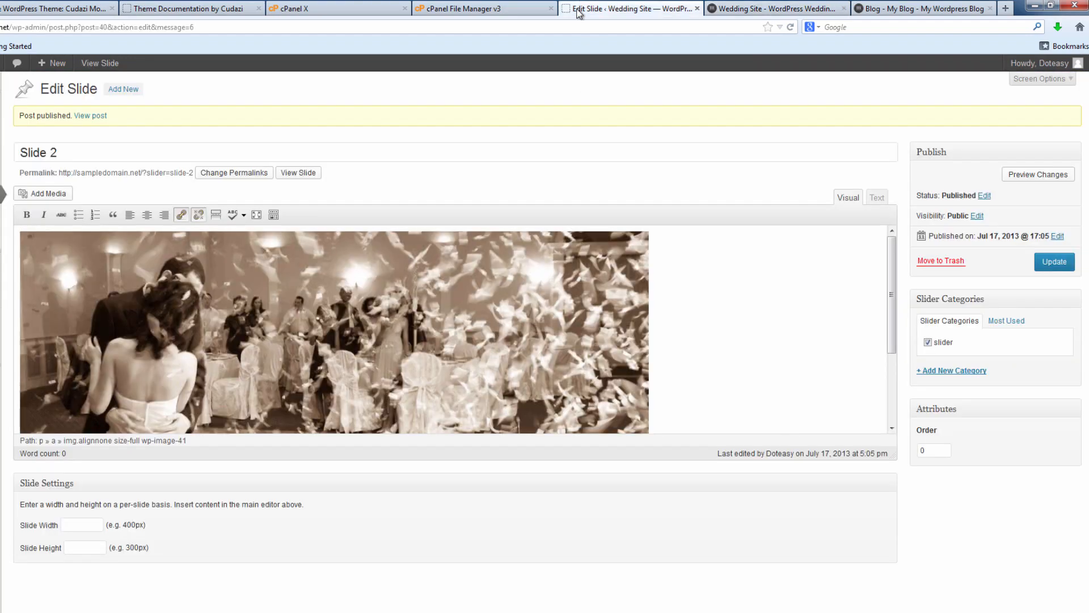
left_click(121, 90)
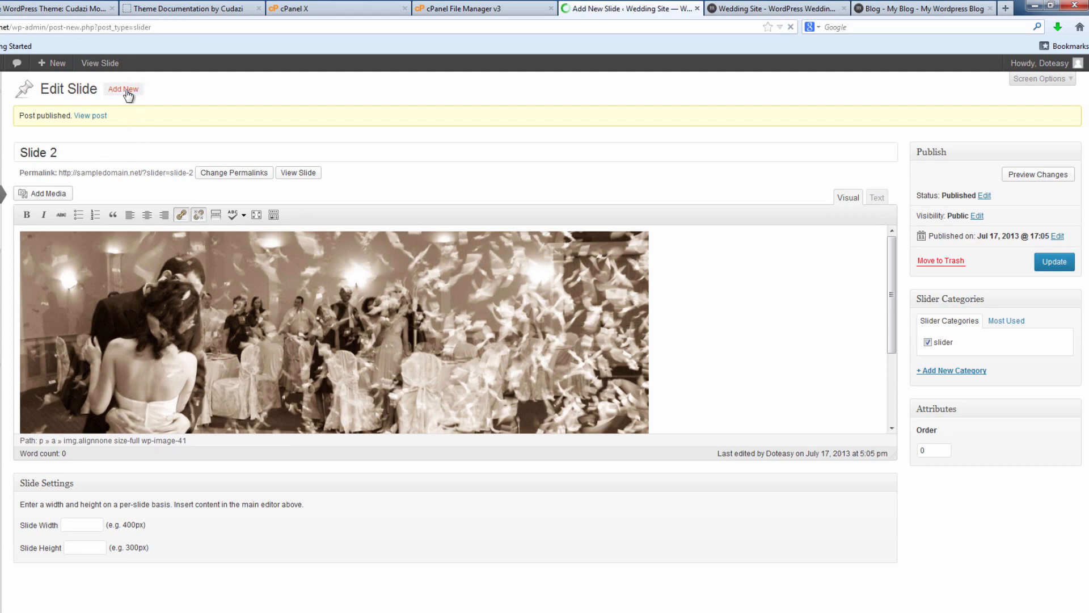
Create Slide 3 with the uploaded ring photo 3.jpg at full size and publish it.
type("Slide 3")
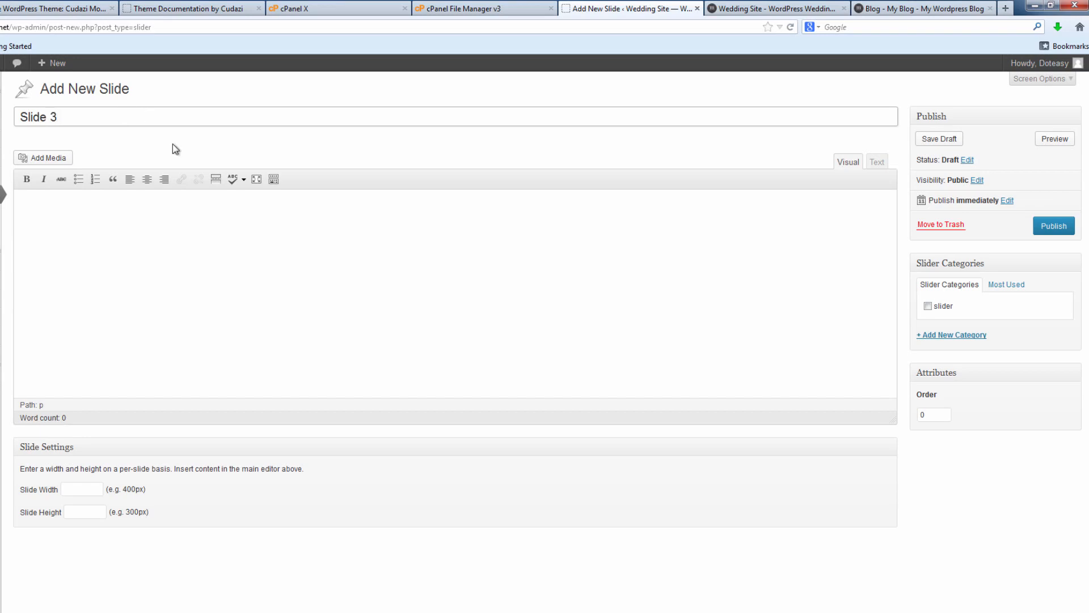
left_click(38, 161)
left_click(81, 111)
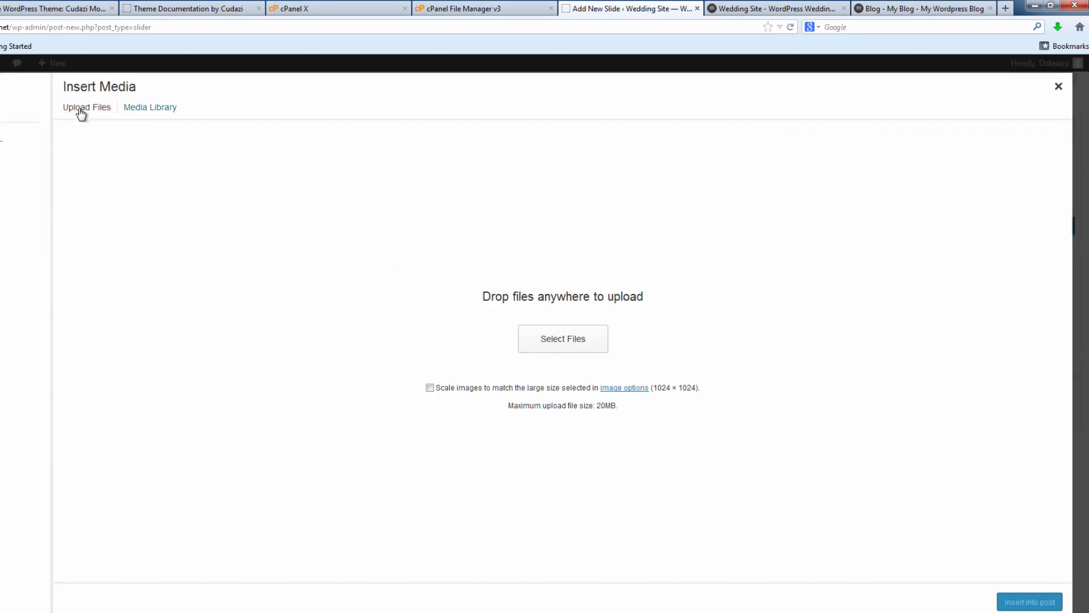
left_click(561, 336)
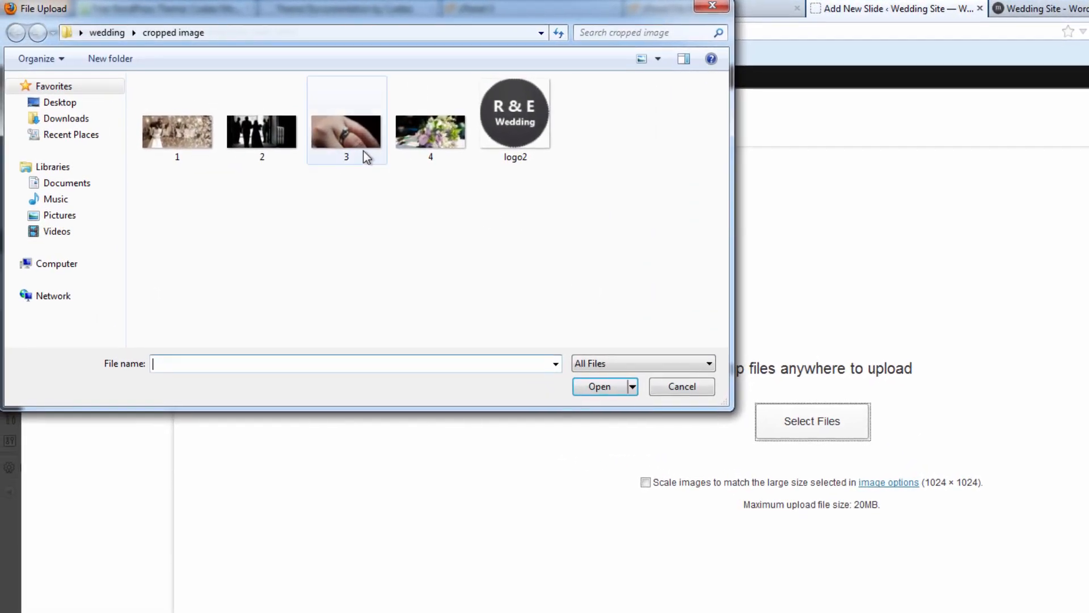
double_click(363, 149)
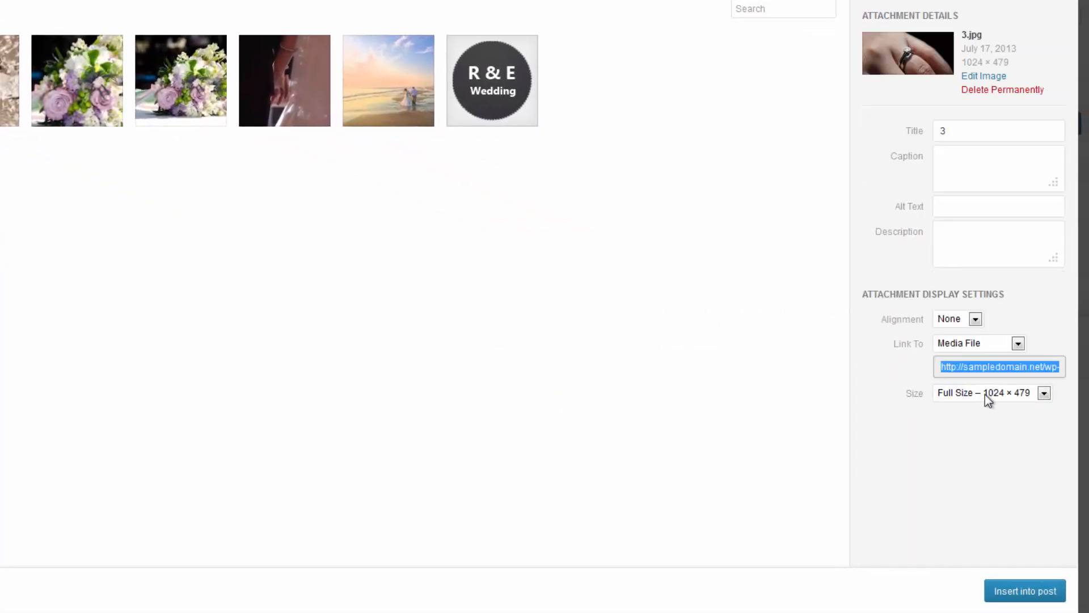
left_click(1015, 592)
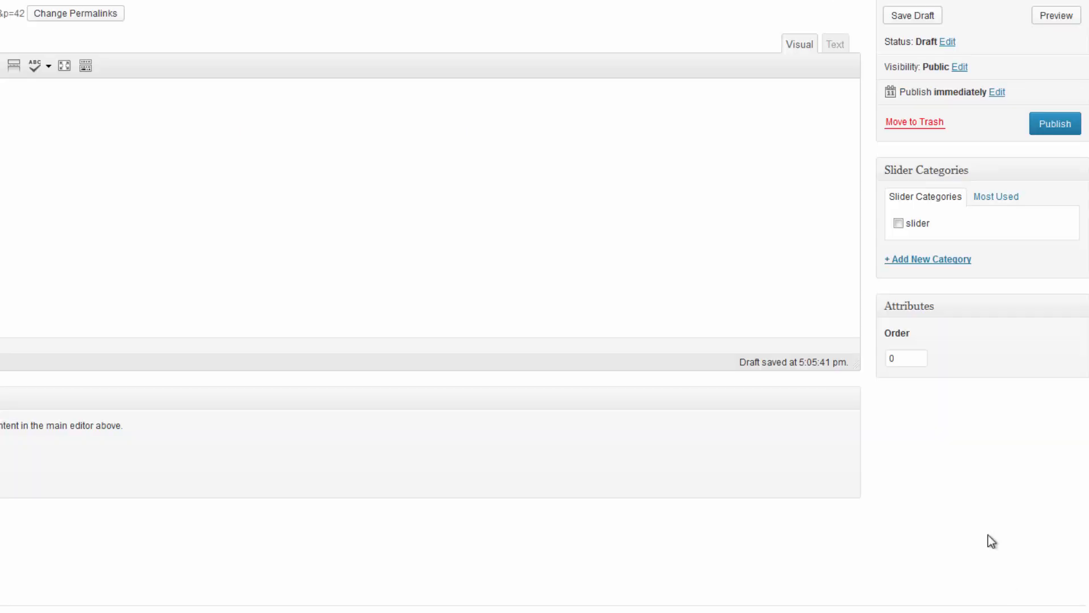
left_click(1045, 128)
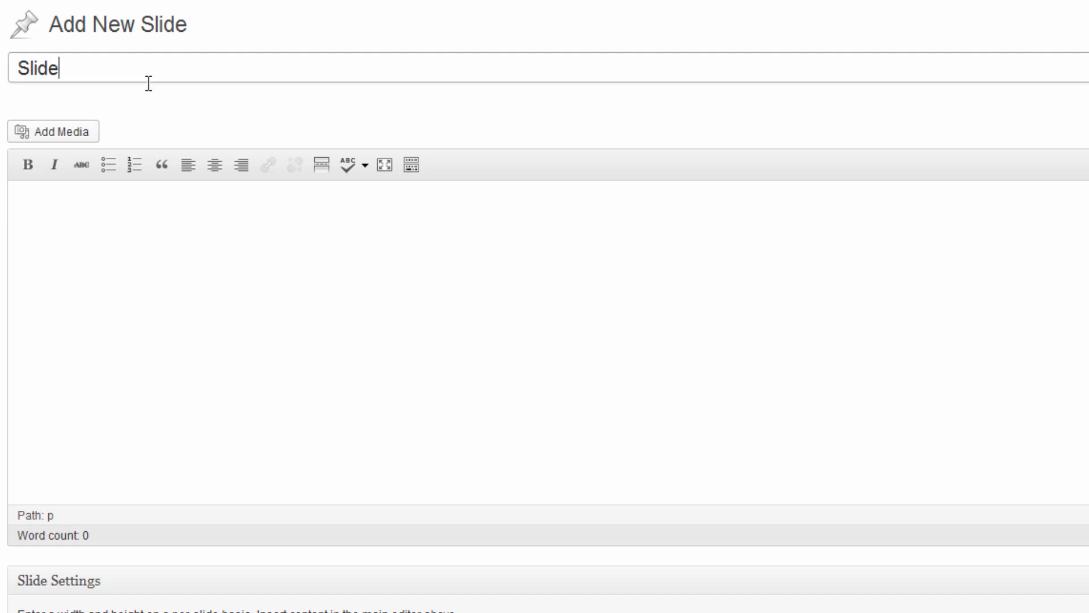
Title the slide 'Slide 4' and insert the uploaded silhouette photo 2.jpg.
type("3")
key("BackSpace")
left_click(59, 132)
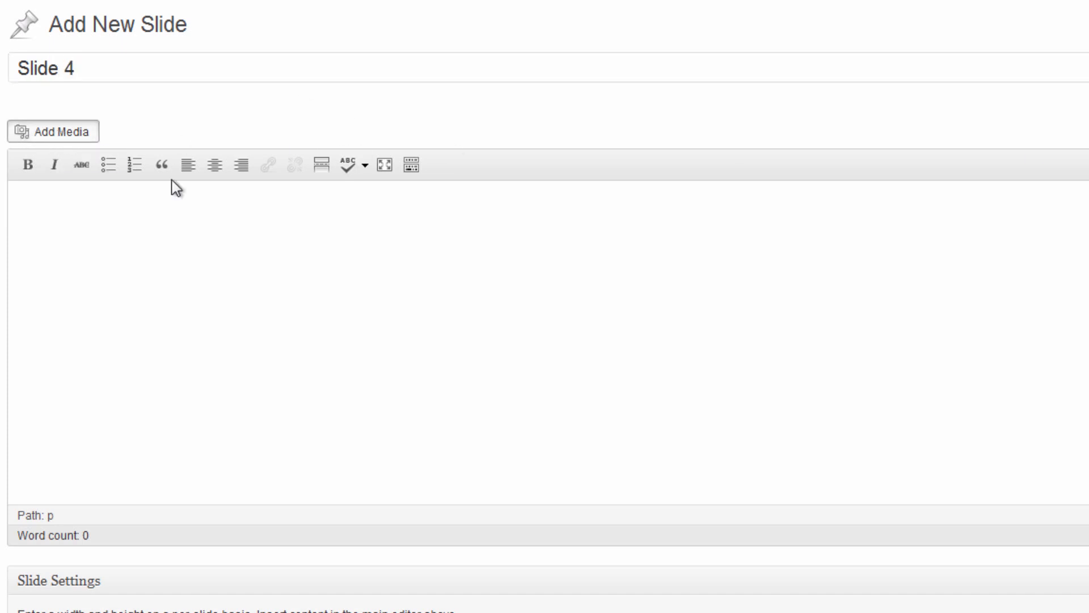
left_click(136, 57)
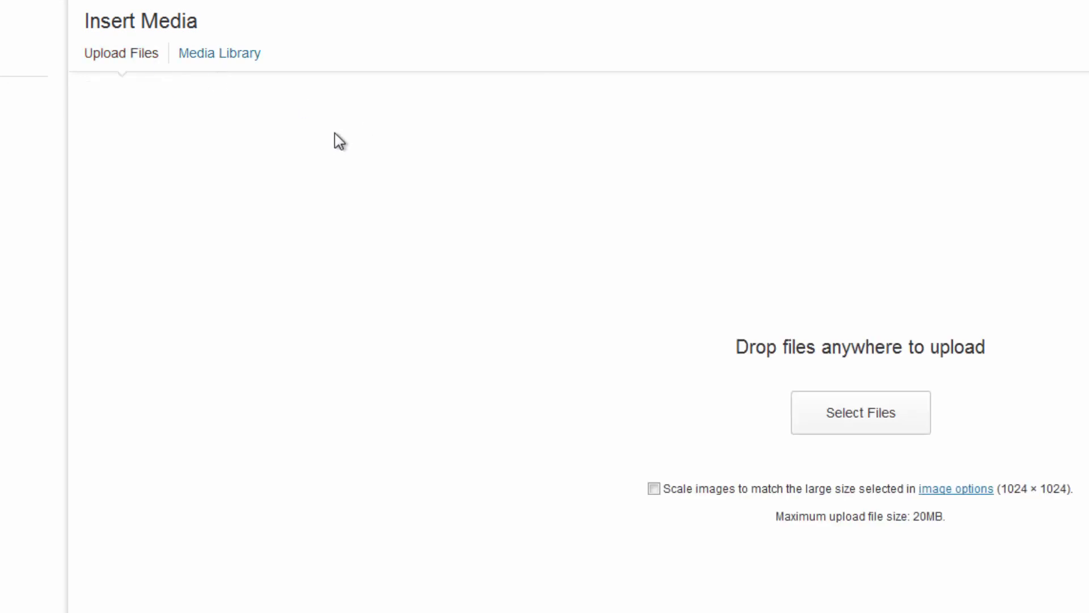
left_click(861, 411)
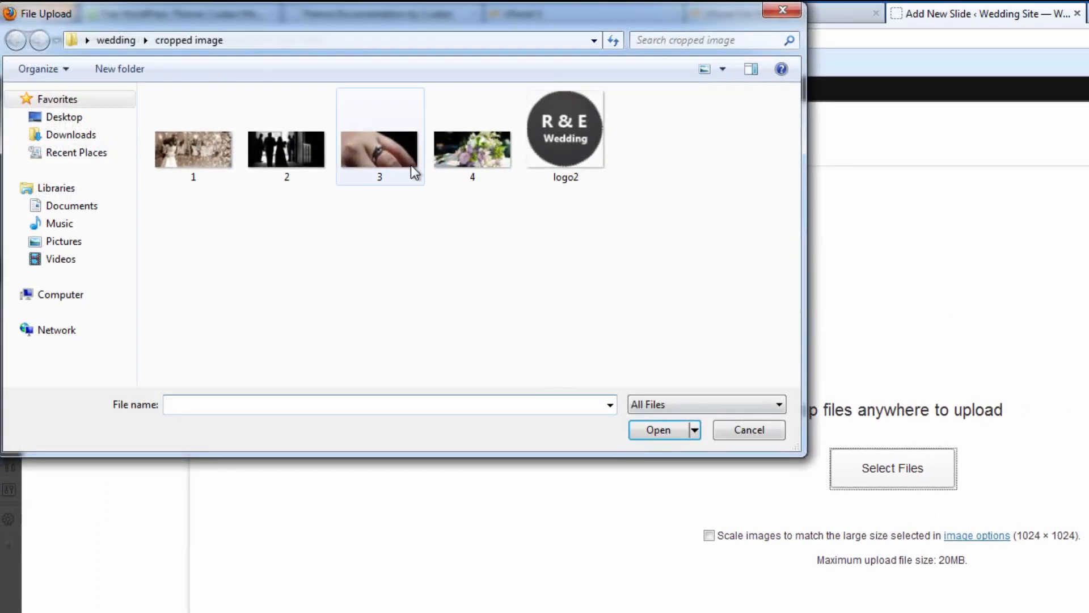
double_click(286, 161)
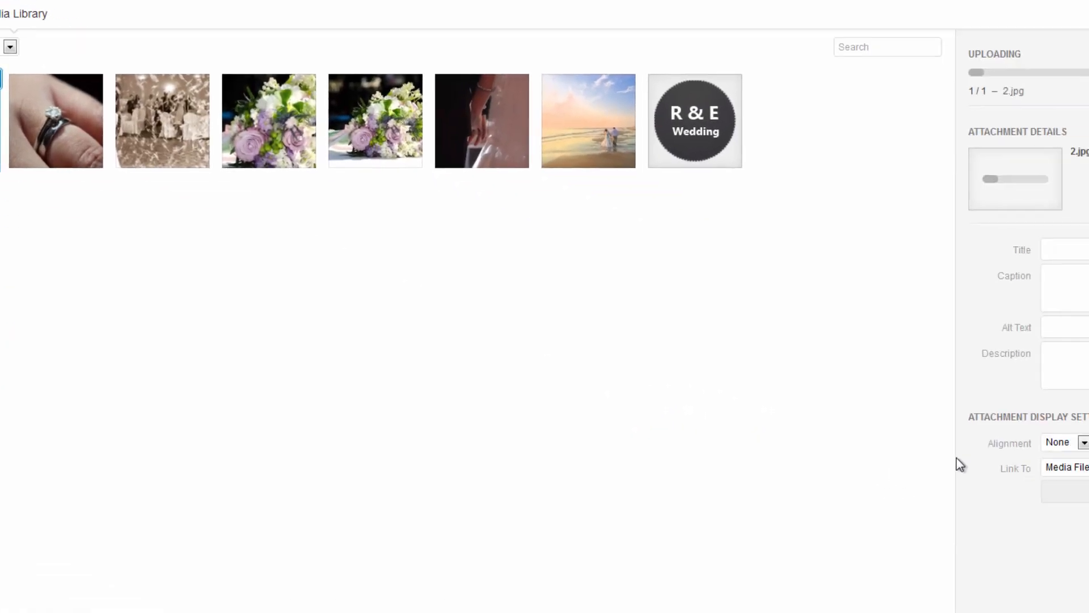
left_click(1021, 591)
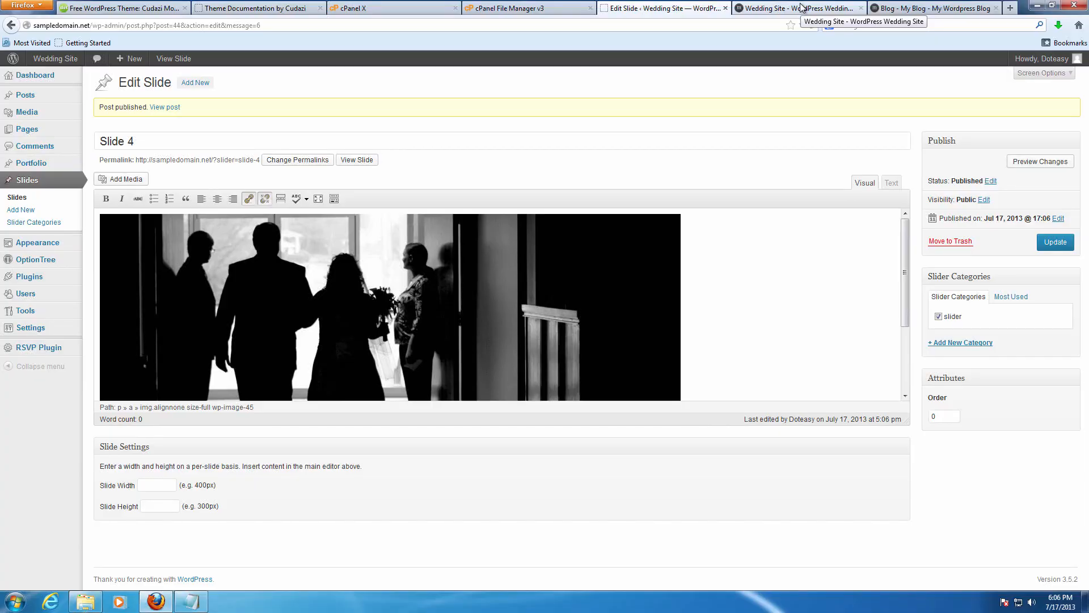
left_click(801, 8)
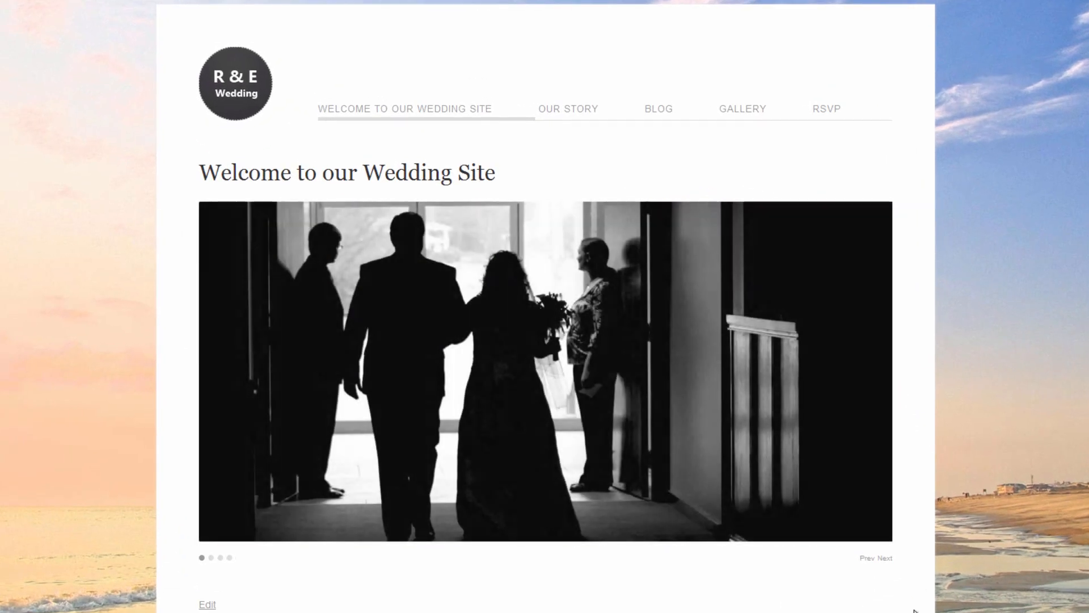
Step the homepage slider through all four wedding photos.
left_click(885, 559)
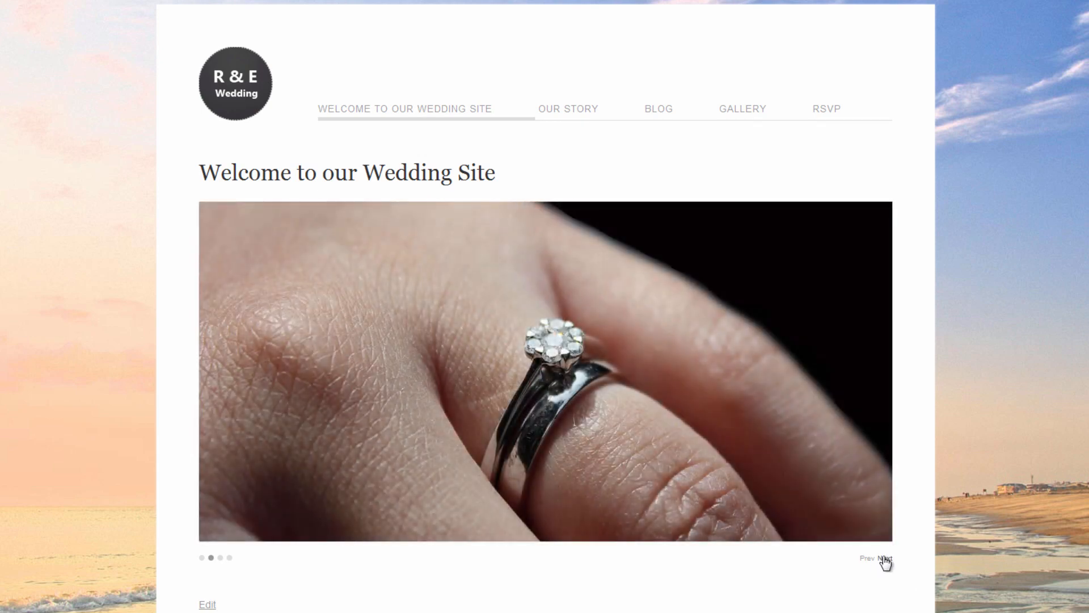
left_click(885, 558)
left_click(885, 559)
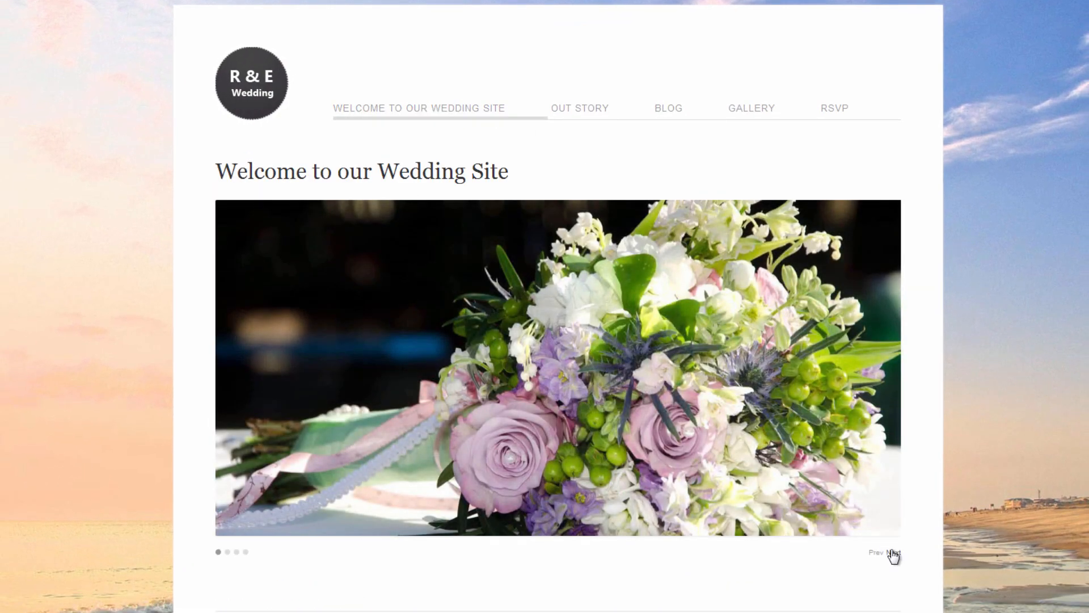
left_click(893, 553)
left_click(893, 553)
left_click(893, 553)
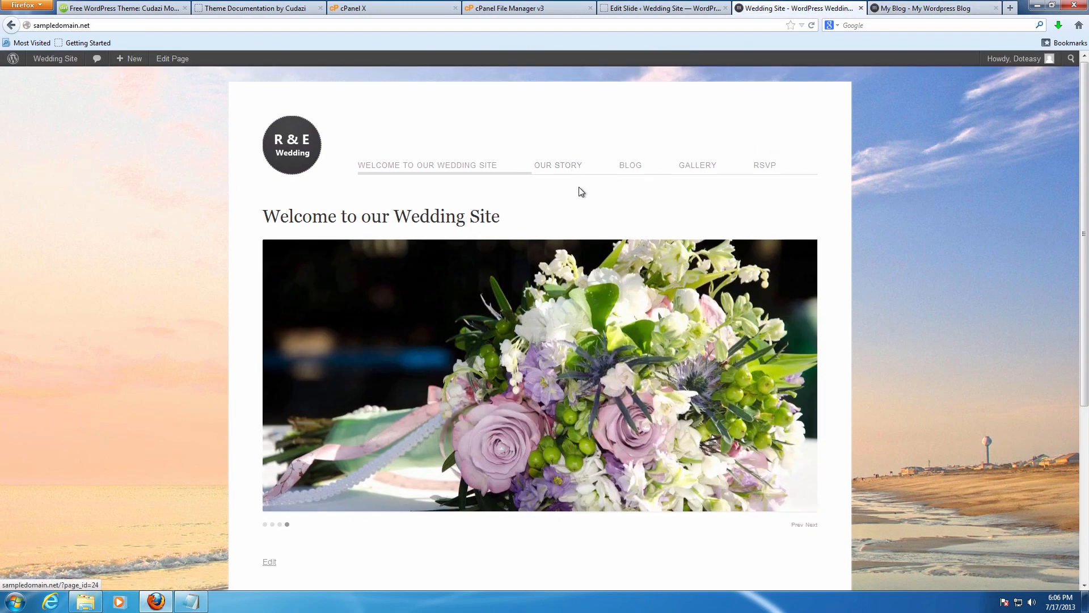
scroll(580, 190, "down", 8)
scroll(582, 190, "up", 1)
scroll(582, 189, "up", 7)
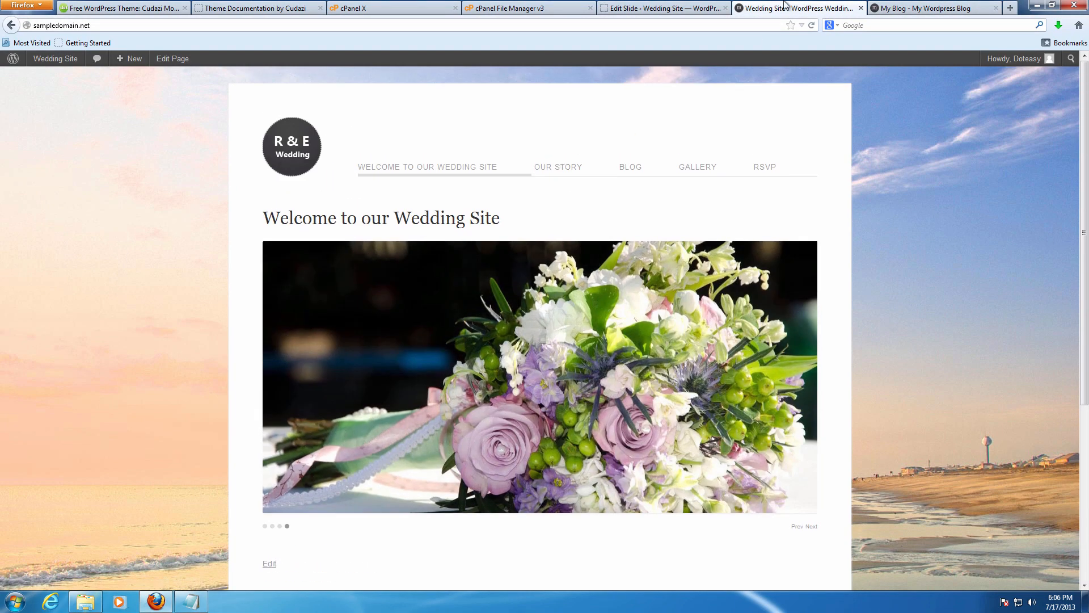
Return to WordPress Admin and open the empty Portfolio list.
left_click(661, 8)
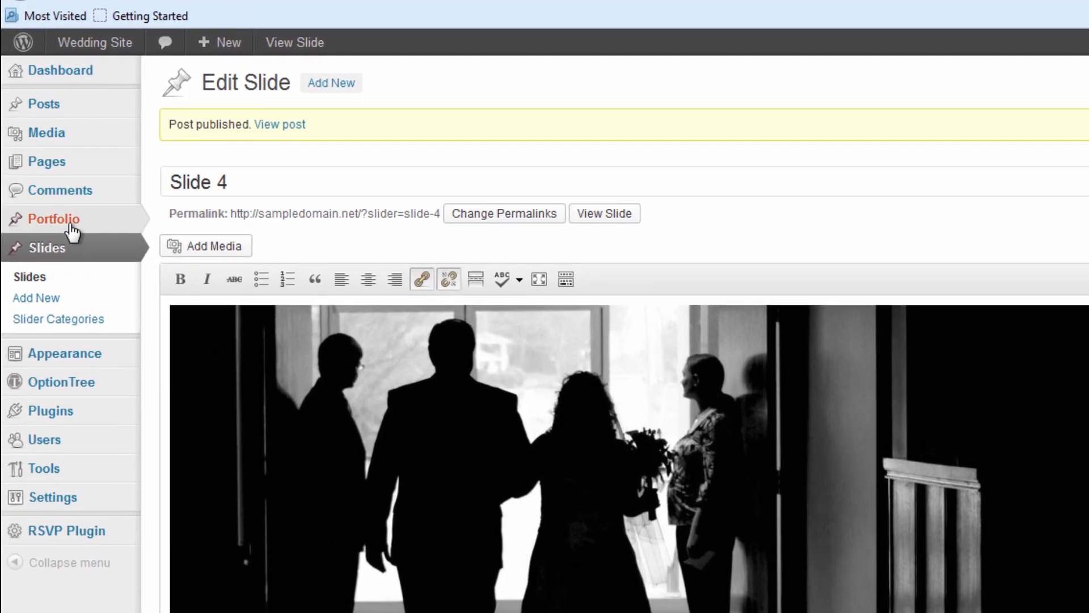
mouse_move(42, 169)
left_click(70, 224)
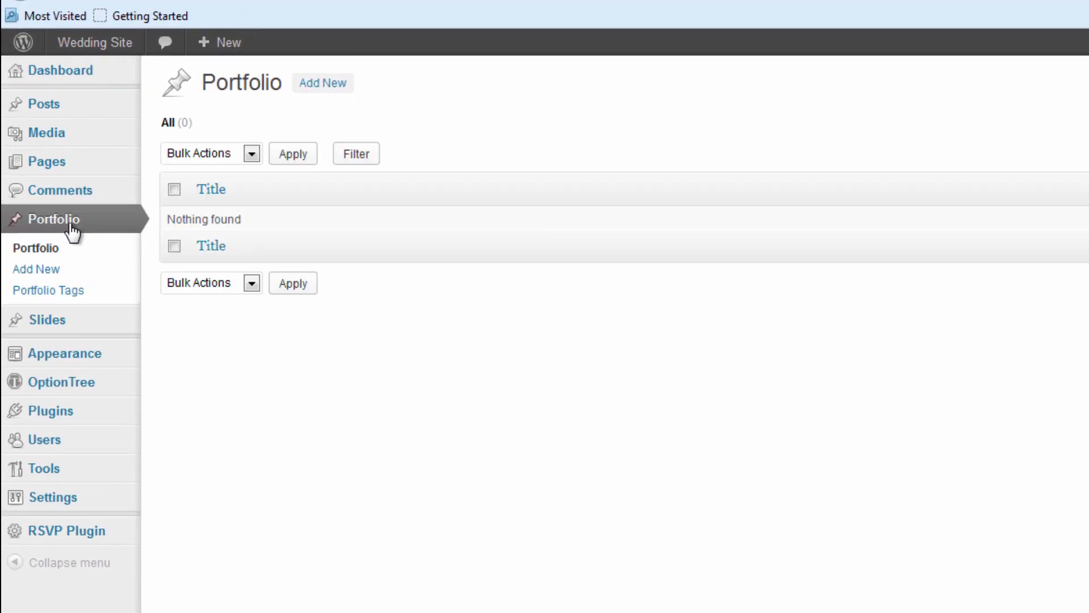
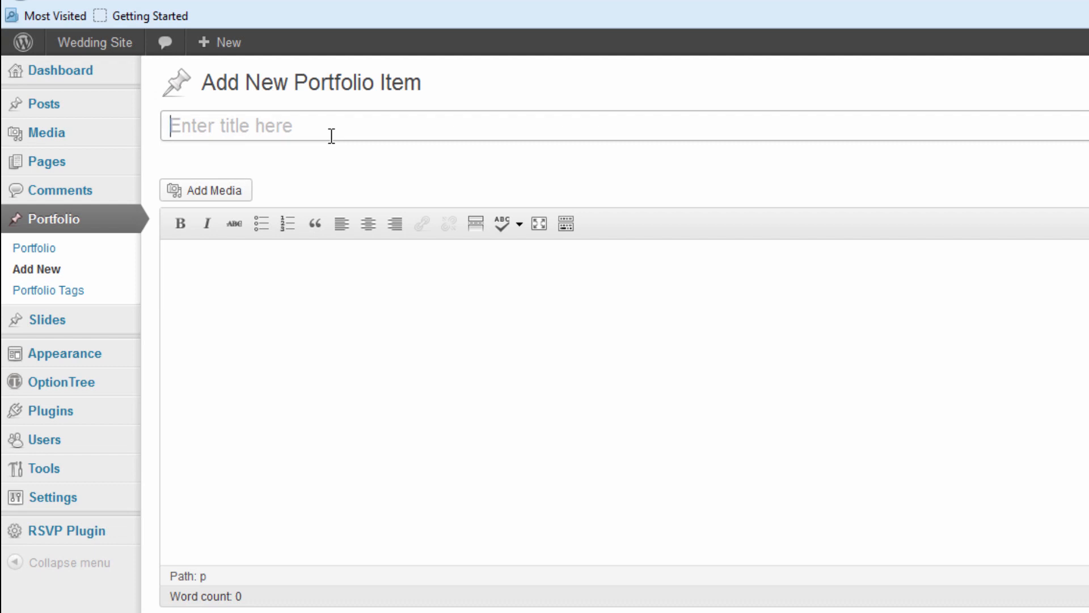
Publish the portfolio item 'The Title Says it all' with the Just Married photo as featured image.
type("Th")
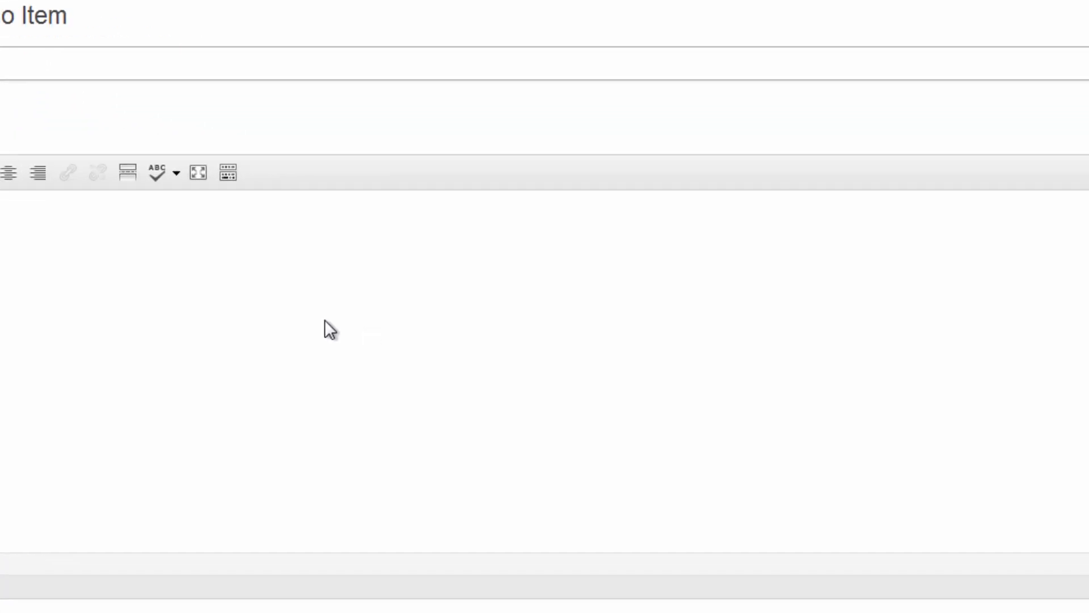
left_click(794, 502)
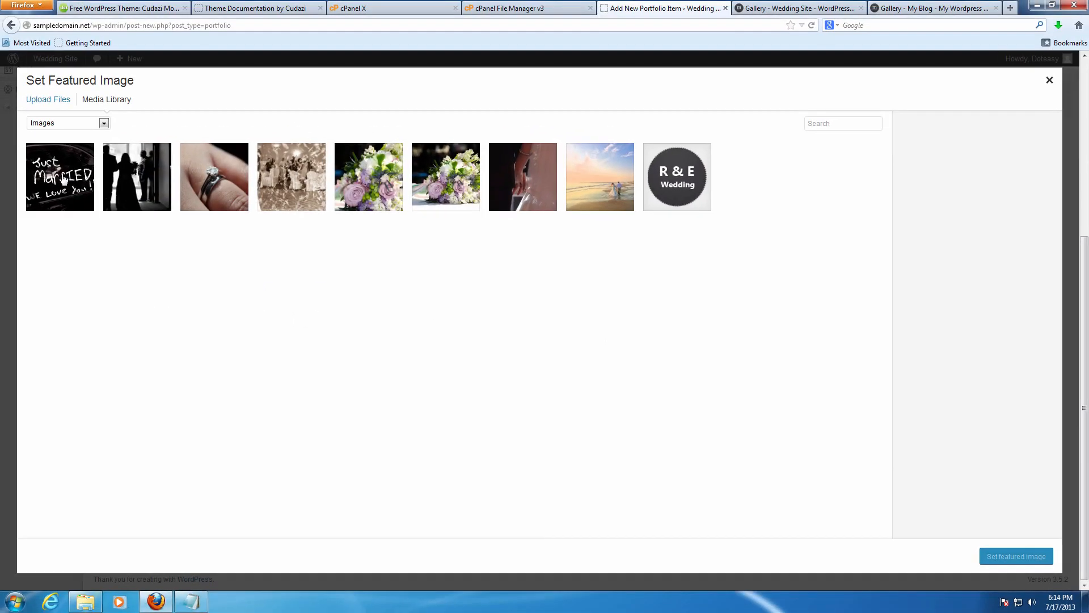
left_click(62, 179)
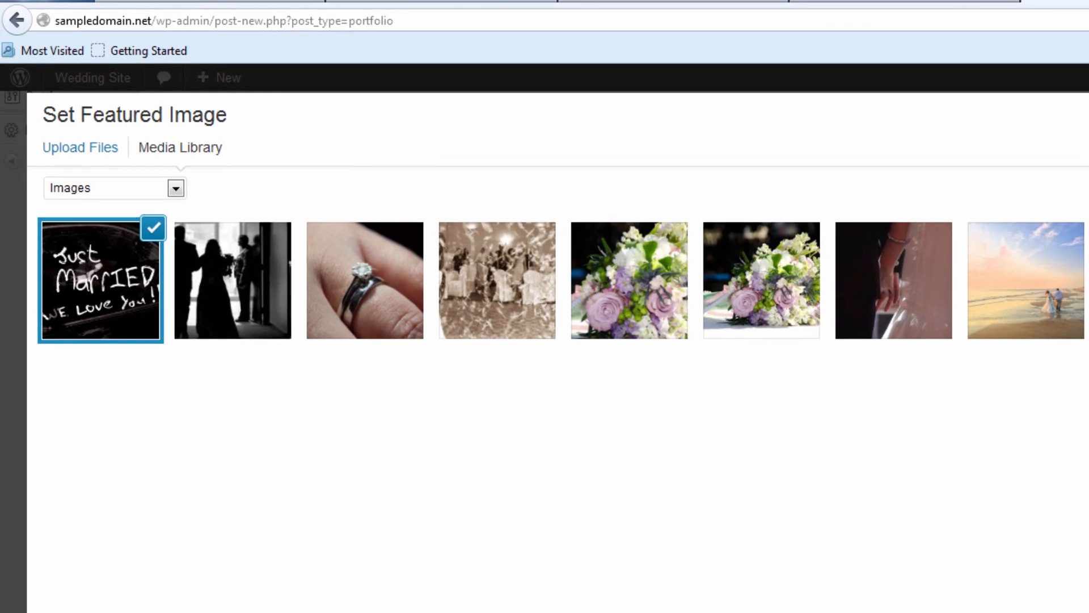
left_click(70, 150)
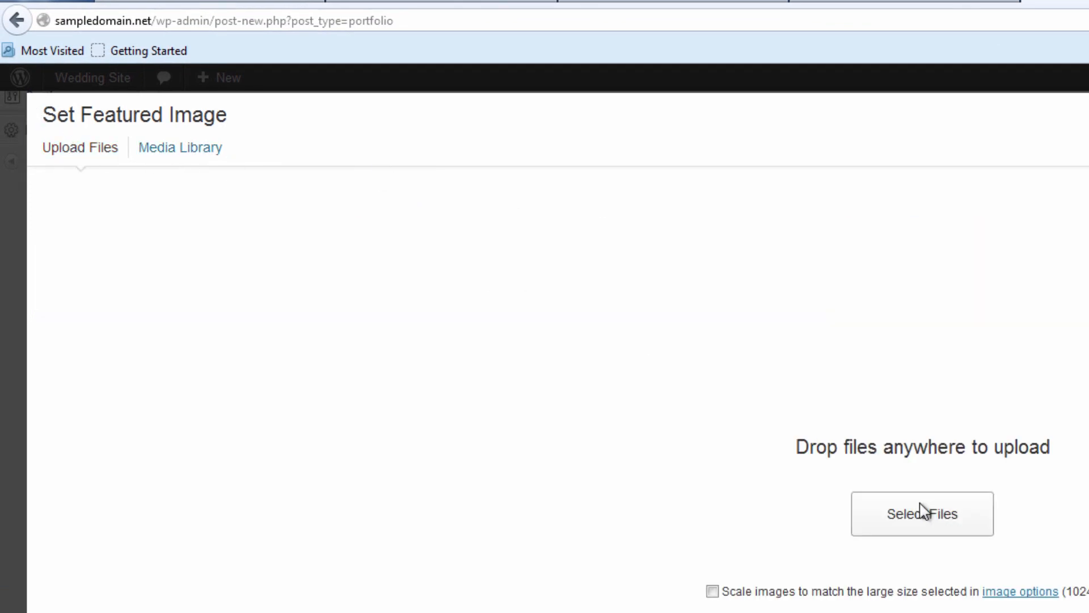
left_click(210, 145)
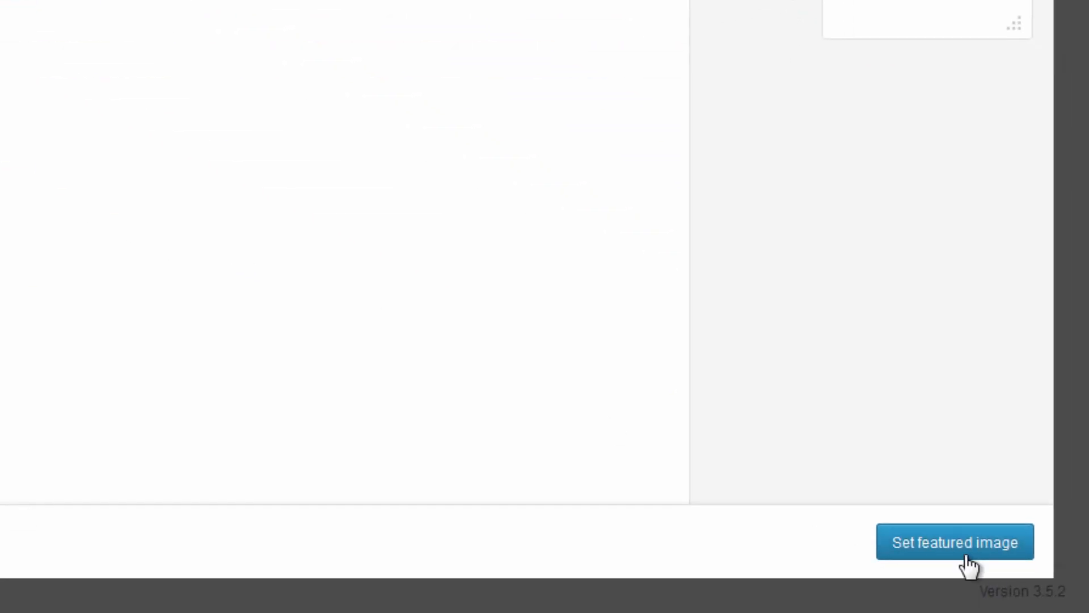
left_click(967, 557)
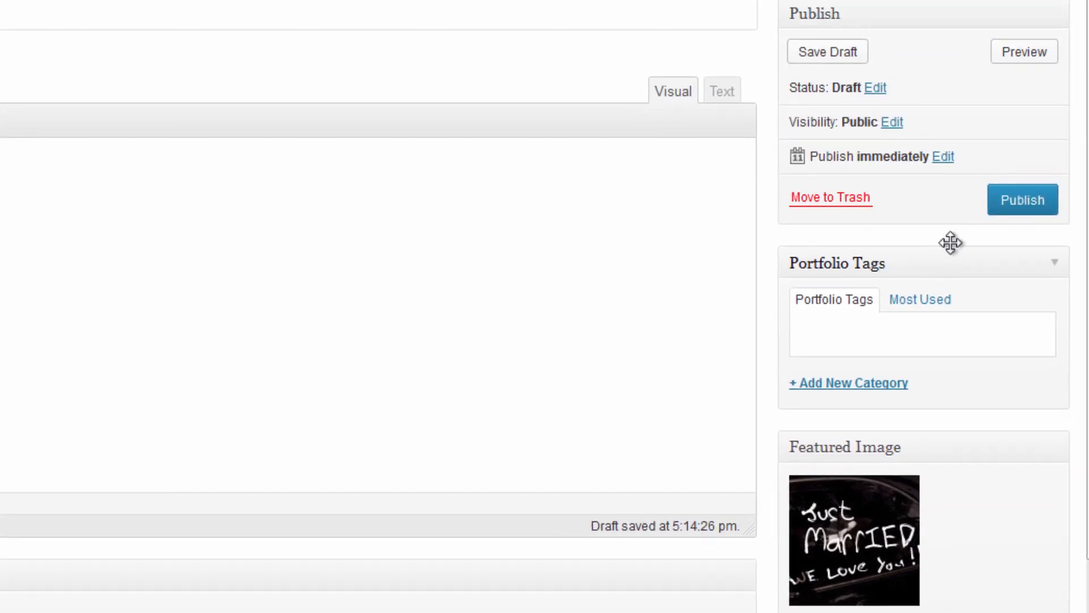
left_click(1016, 201)
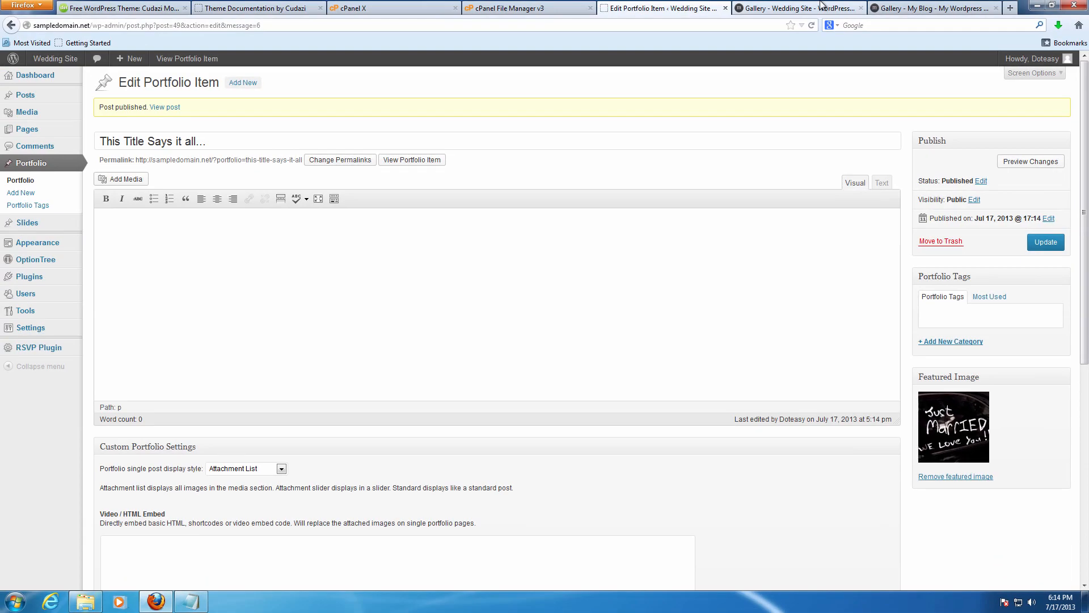
left_click(816, 8)
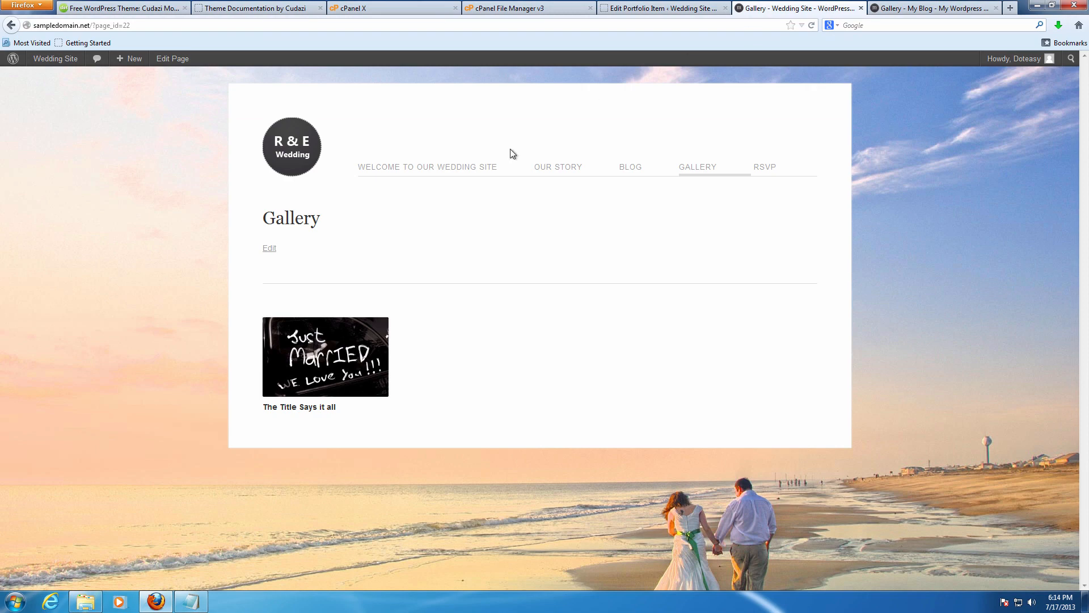
Reload the wedding gallery, then log out of the demo site from the Howdy menu.
key("F5")
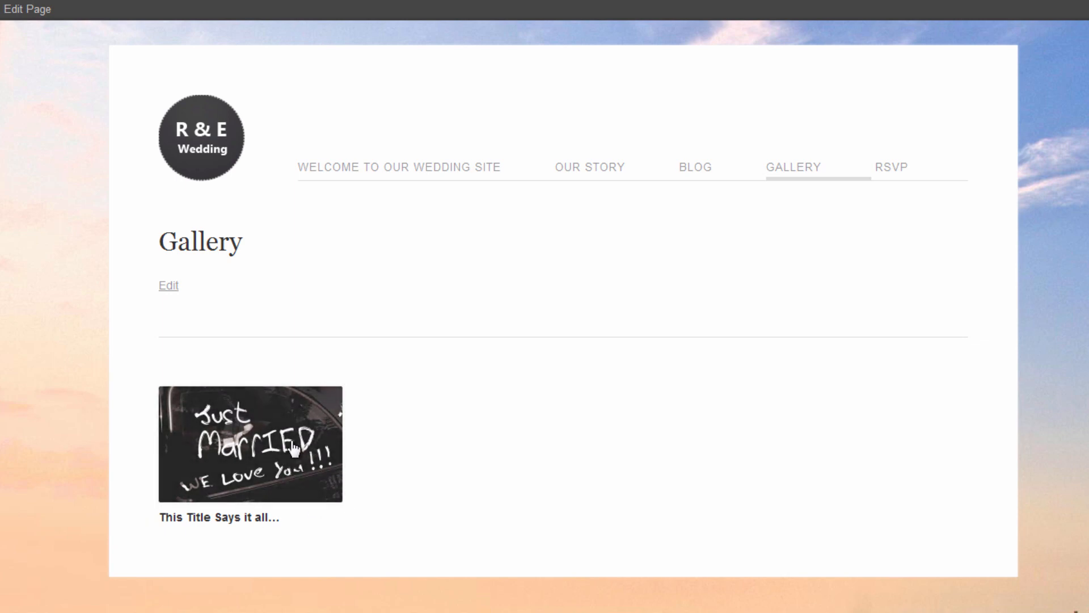
left_click_drag(208, 290, 168, 287)
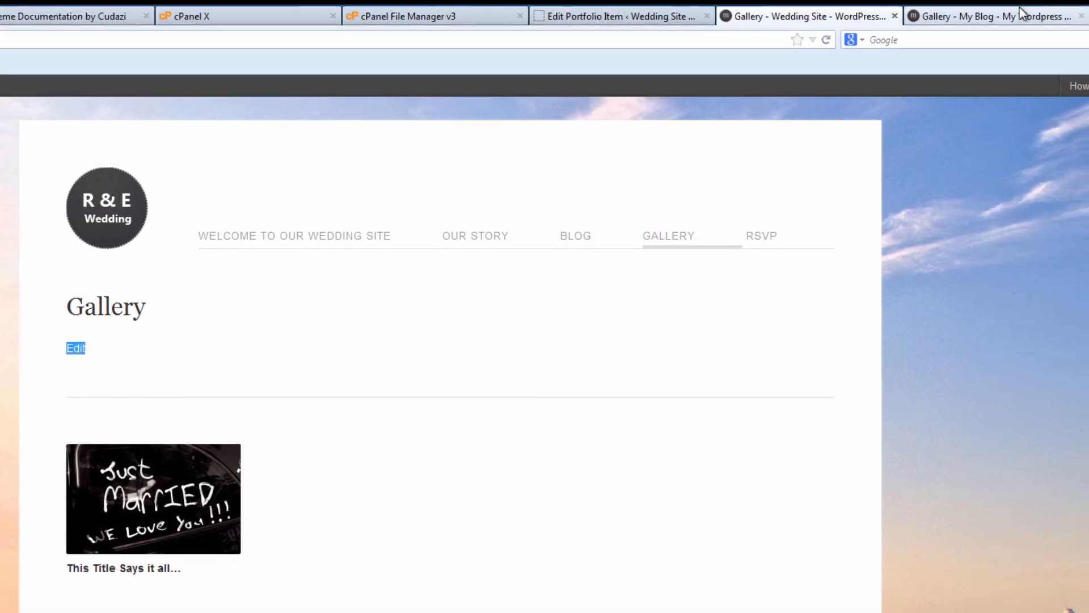
left_click(1013, 12)
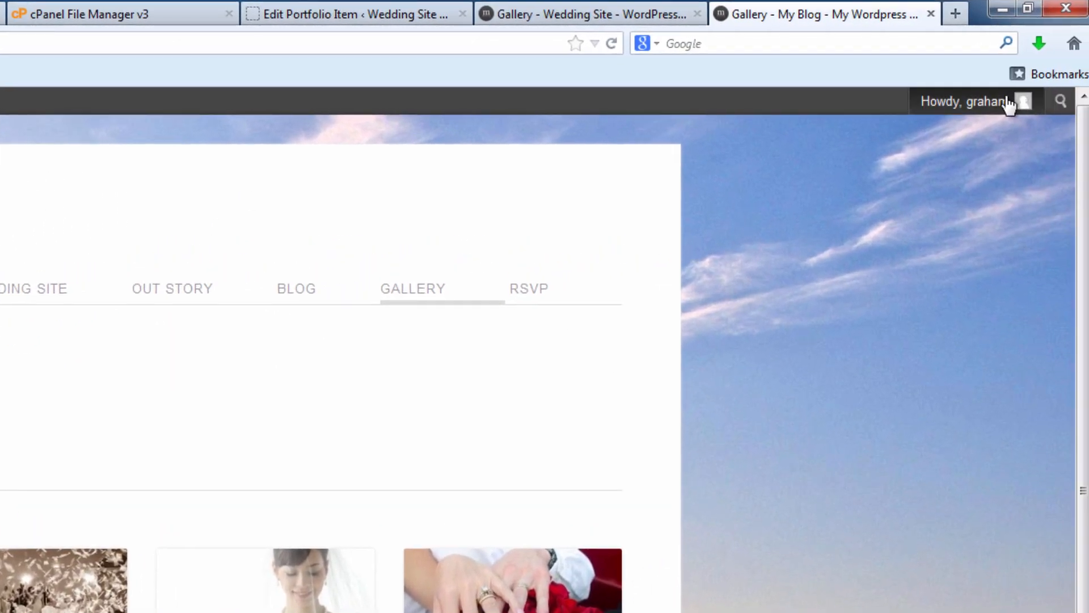
mouse_move(1081, 85)
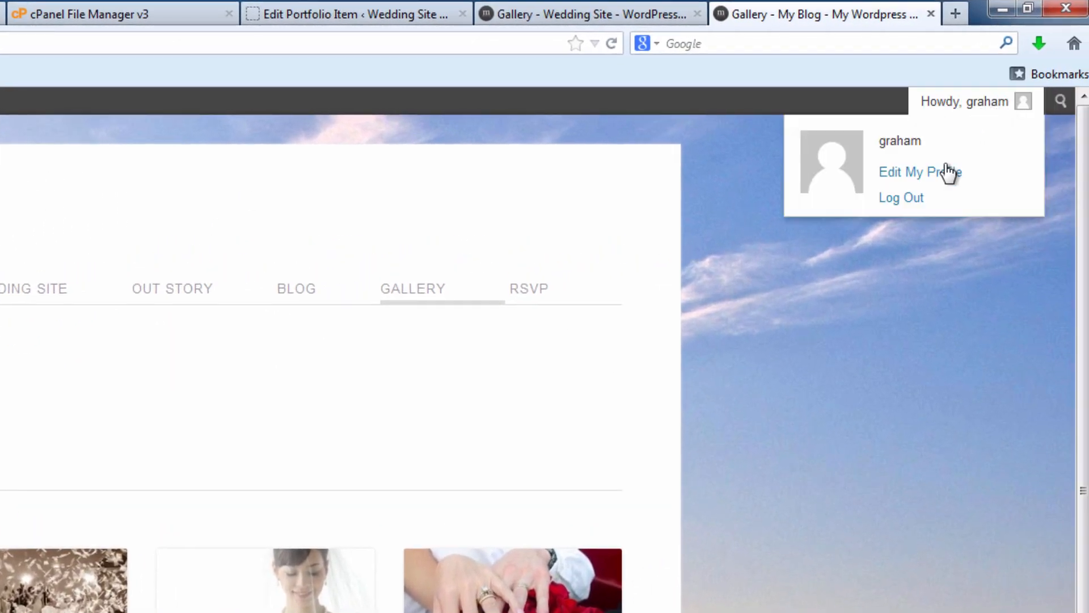
left_click(917, 199)
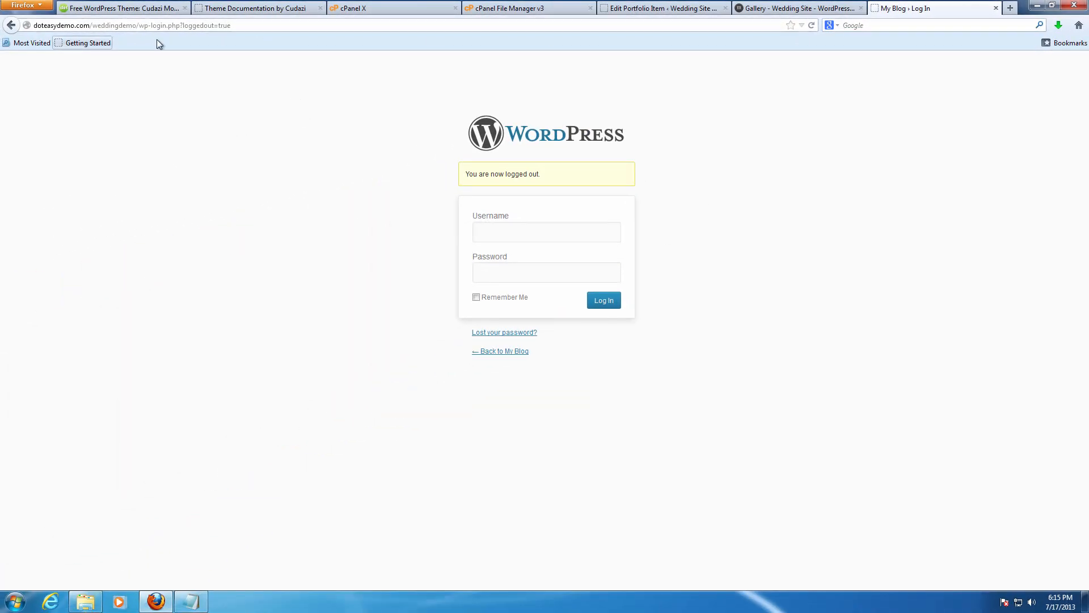
Trim the address to the demo site root and open its public Gallery page.
left_click_drag(274, 27, 144, 25)
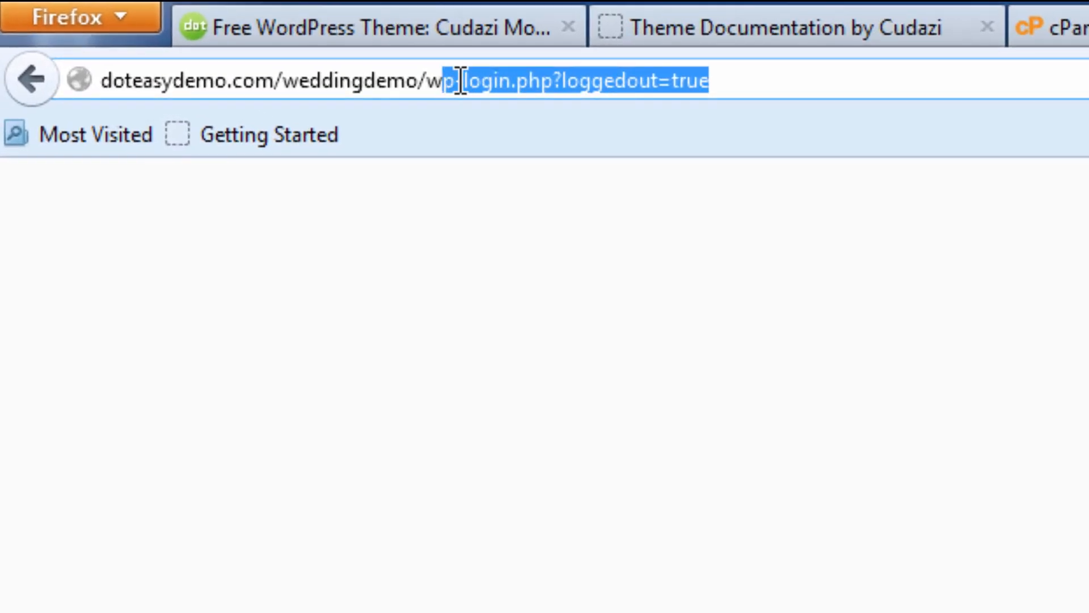
key("BackSpace")
key("BackSpace")
key("Return")
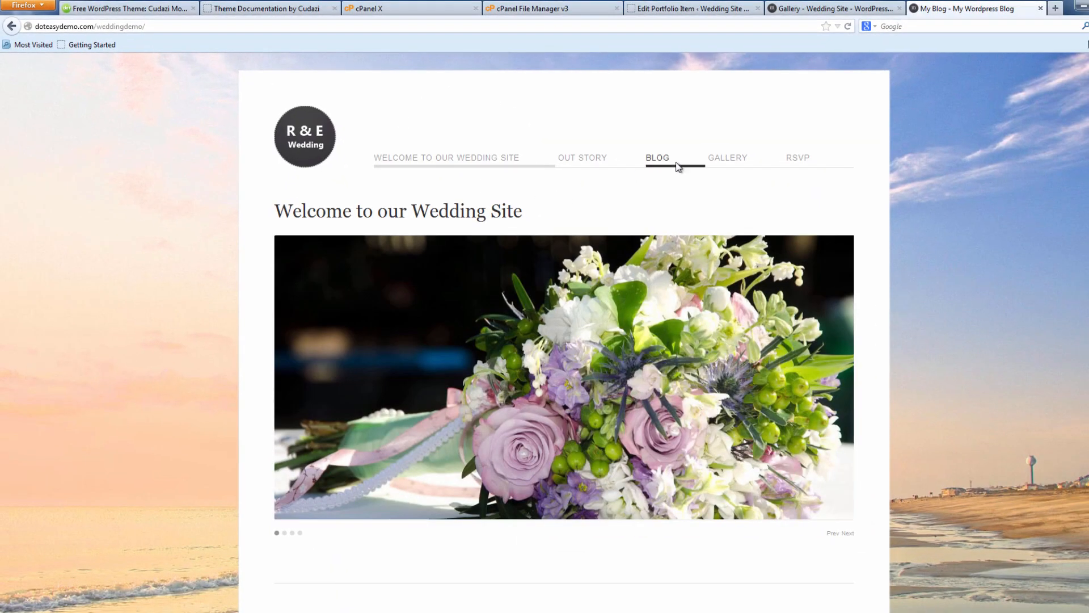
left_click(717, 163)
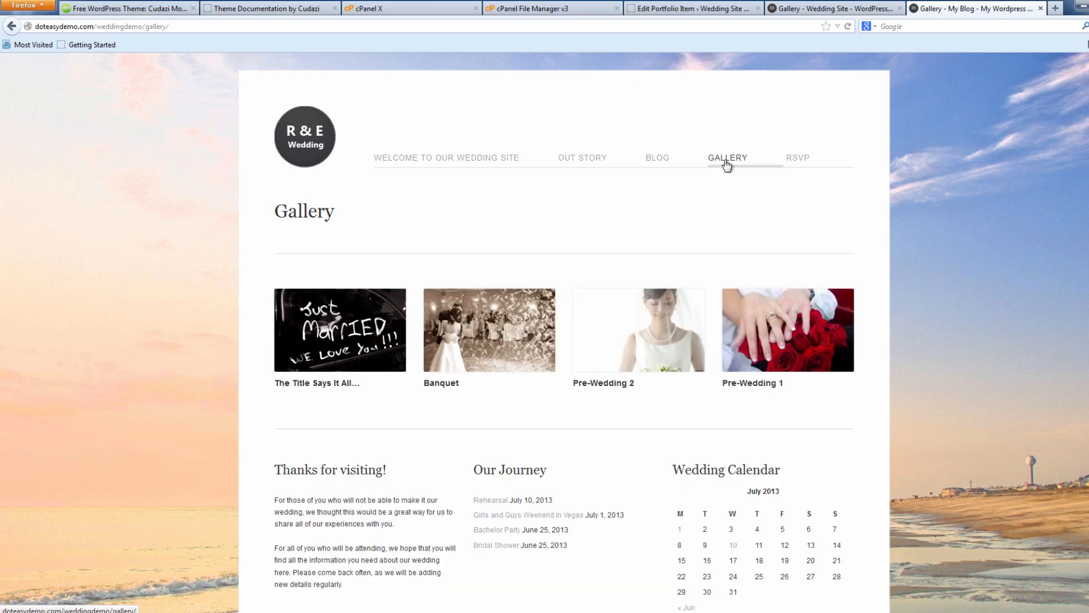
left_click_drag(277, 234, 534, 247)
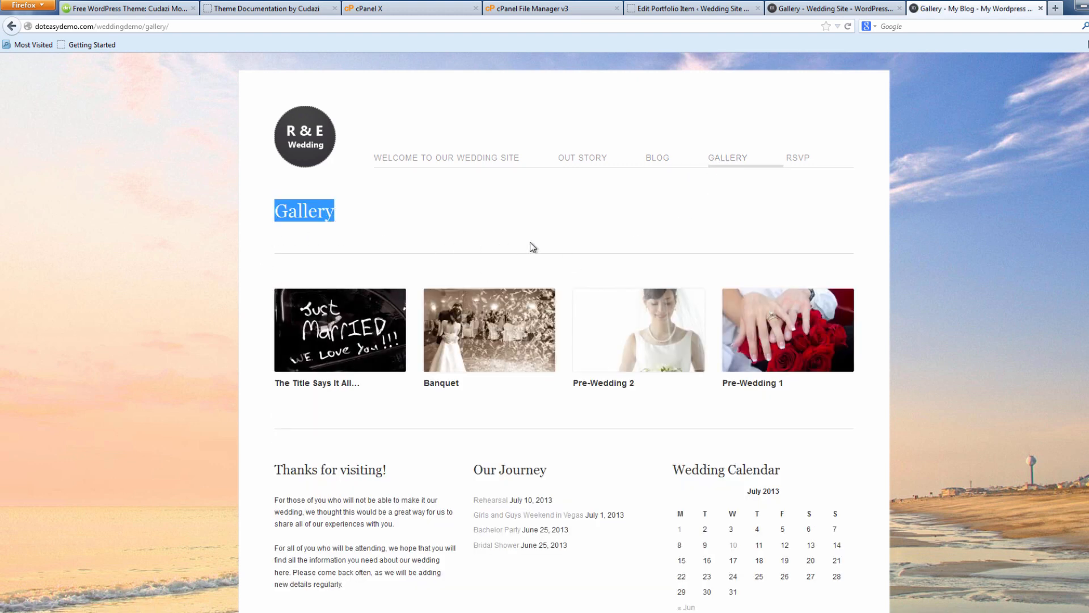
left_click(265, 302)
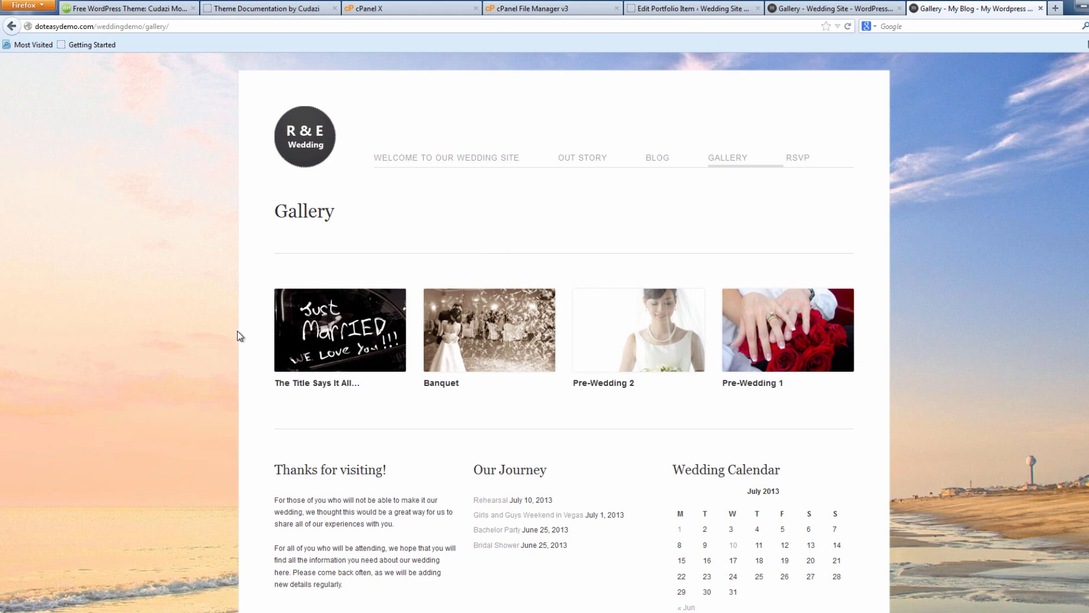
left_click(825, 8)
Start a new portfolio item for the Banquet entry.
left_click(668, 8)
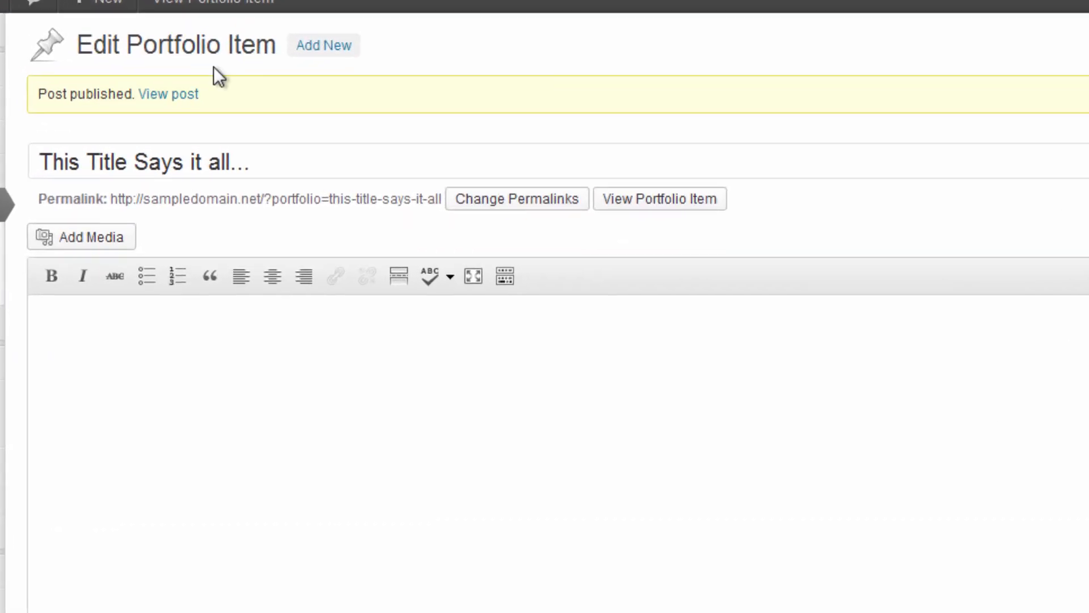
left_click(262, 87)
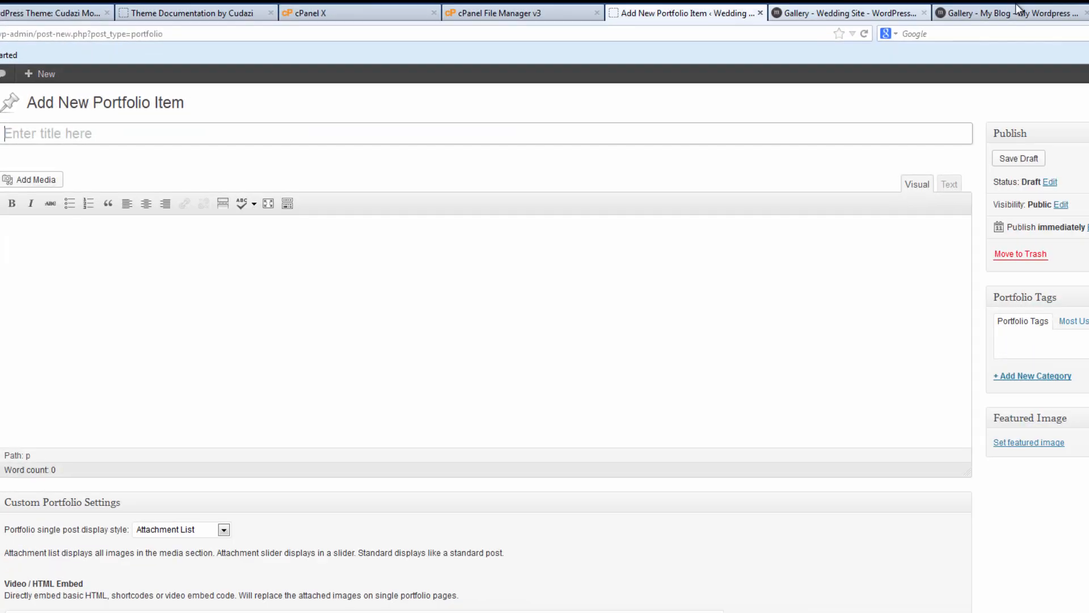
left_click(1015, 11)
left_click(642, 11)
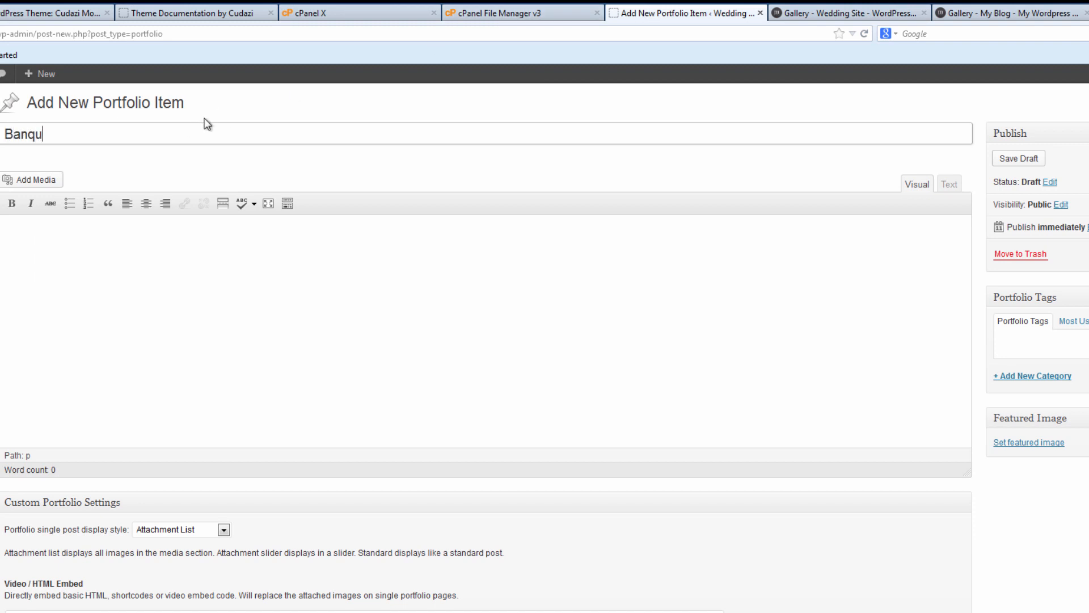
Upload 987991_18112209.jpg as the Banquet featured image and publish the item.
left_click(1021, 442)
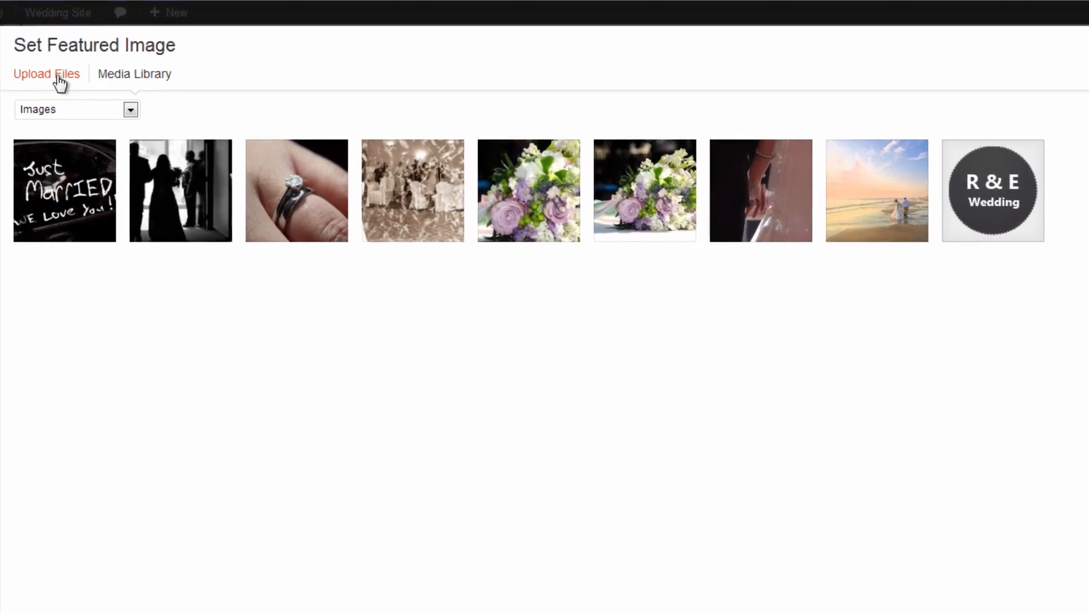
left_click(59, 75)
left_click(759, 397)
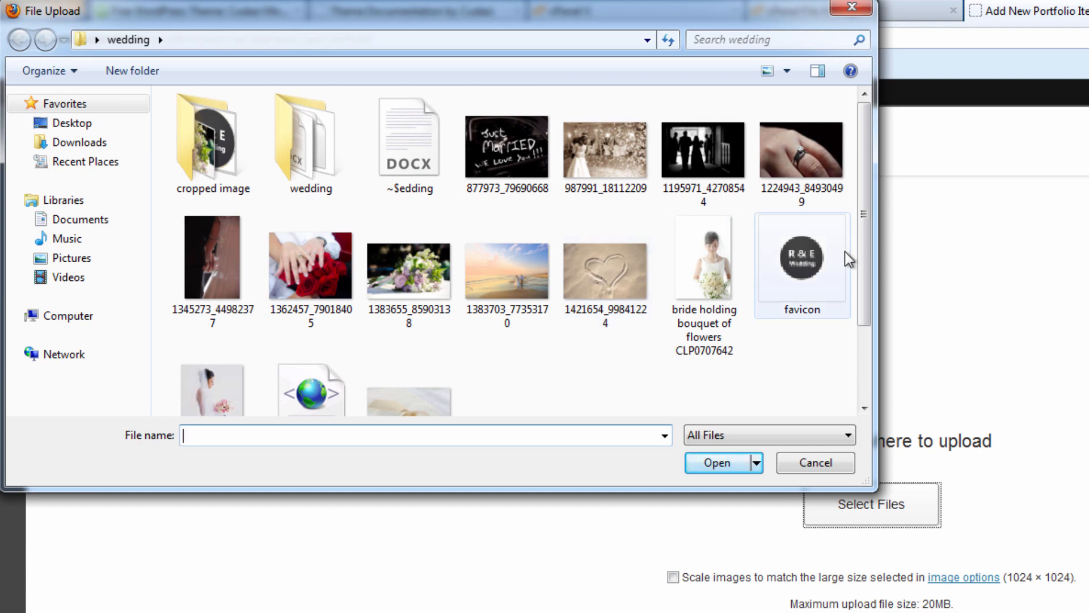
scroll(857, 250, "down", 2)
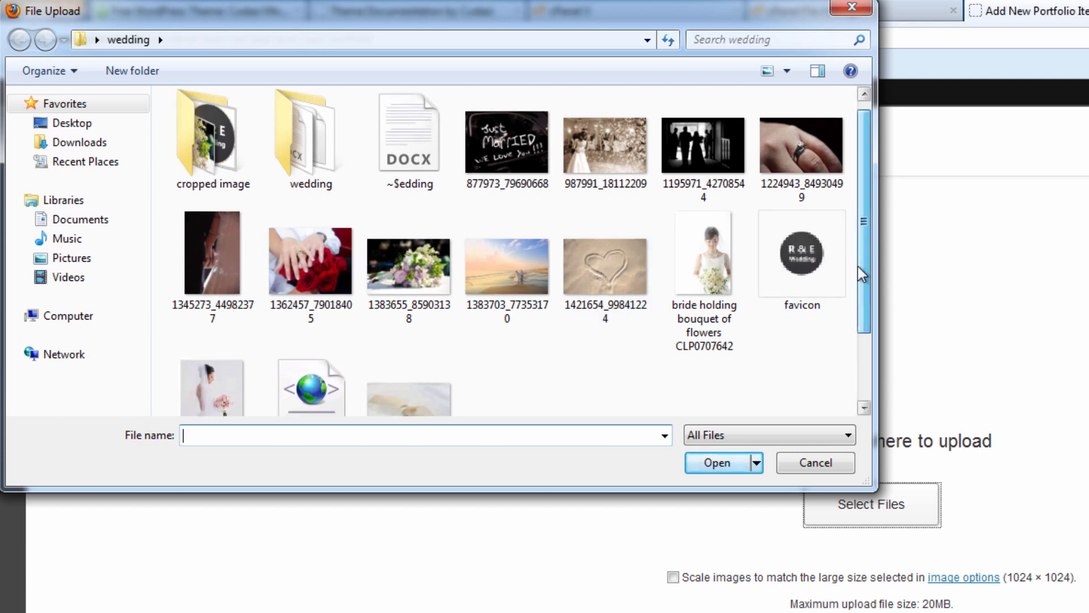
scroll(794, 199, "up", 2)
left_click(636, 170)
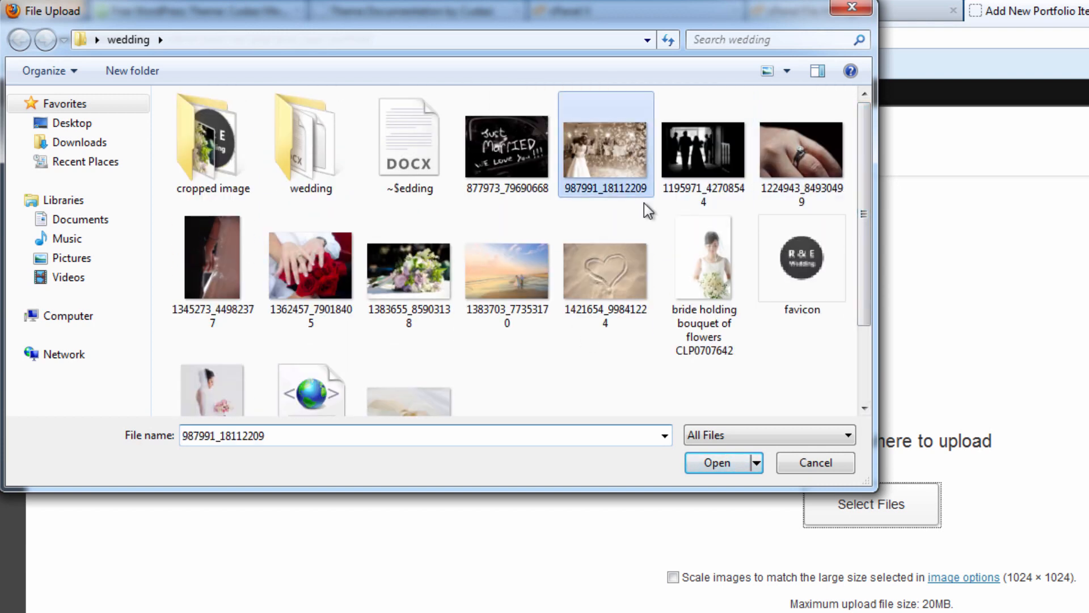
left_click(718, 462)
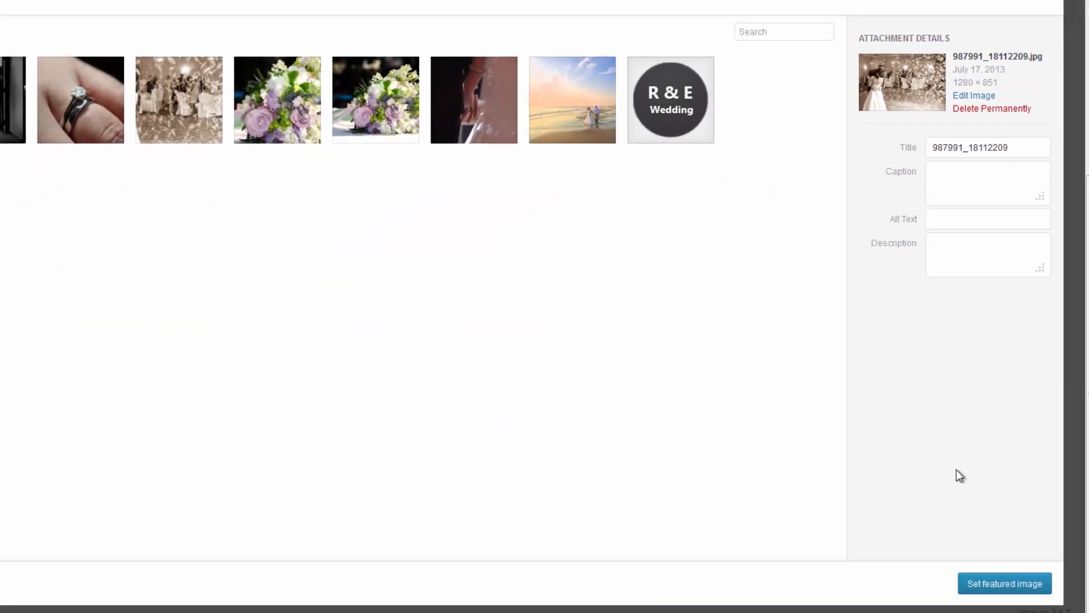
left_click(994, 583)
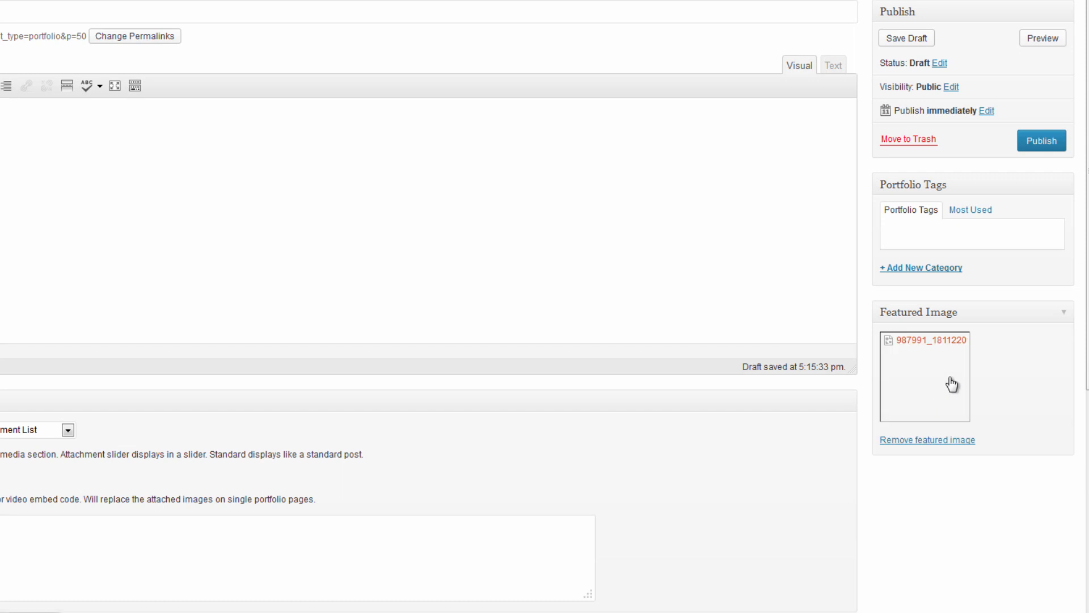
left_click(1040, 142)
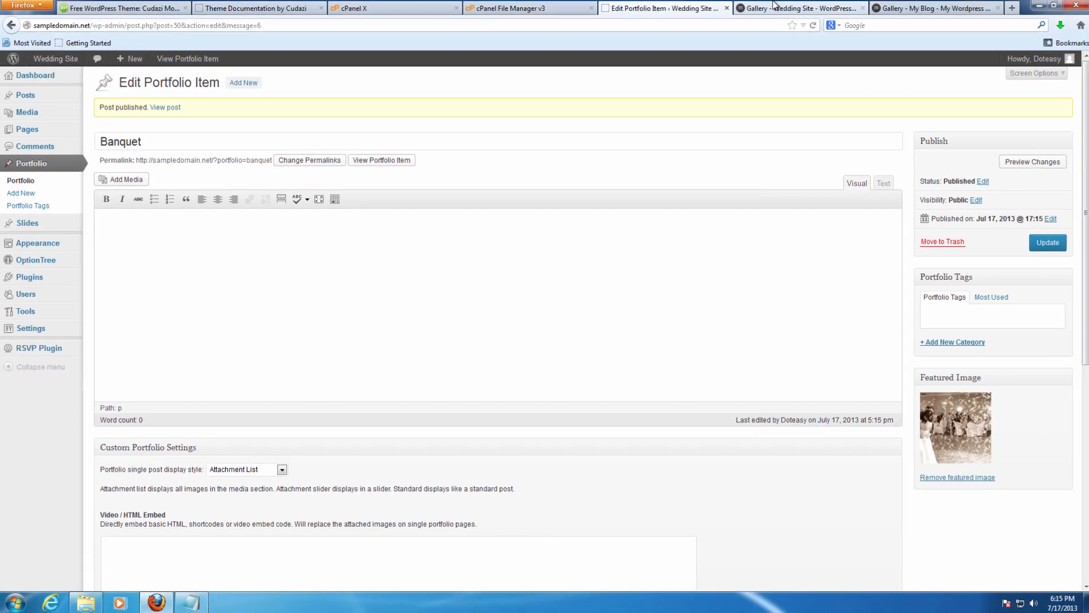
left_click(769, 9)
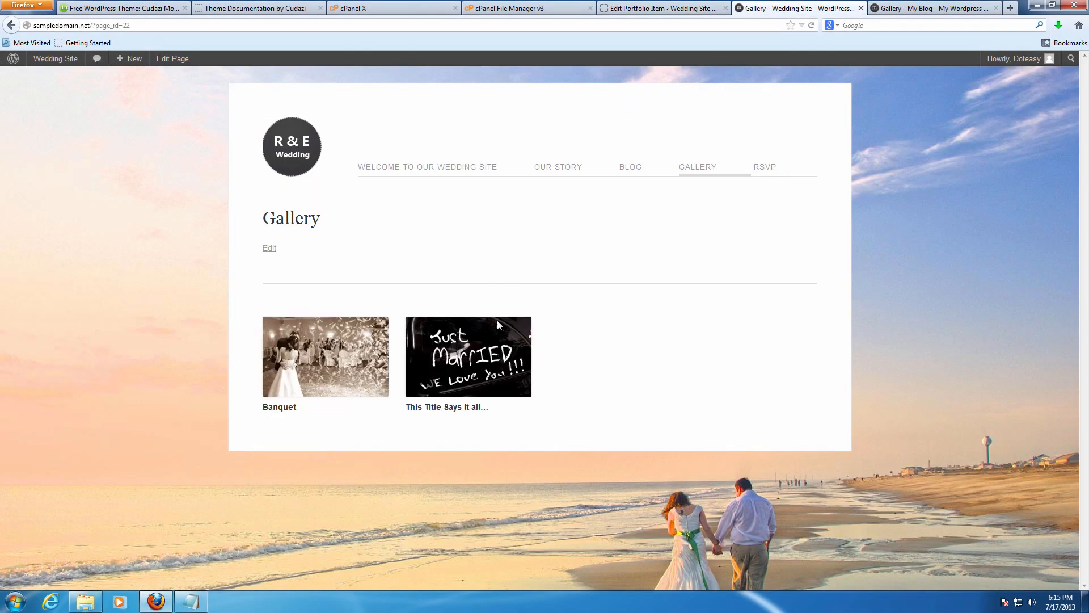
Compare the wedding gallery against the demo's four-item gallery, then return to the editor.
left_click(876, 10)
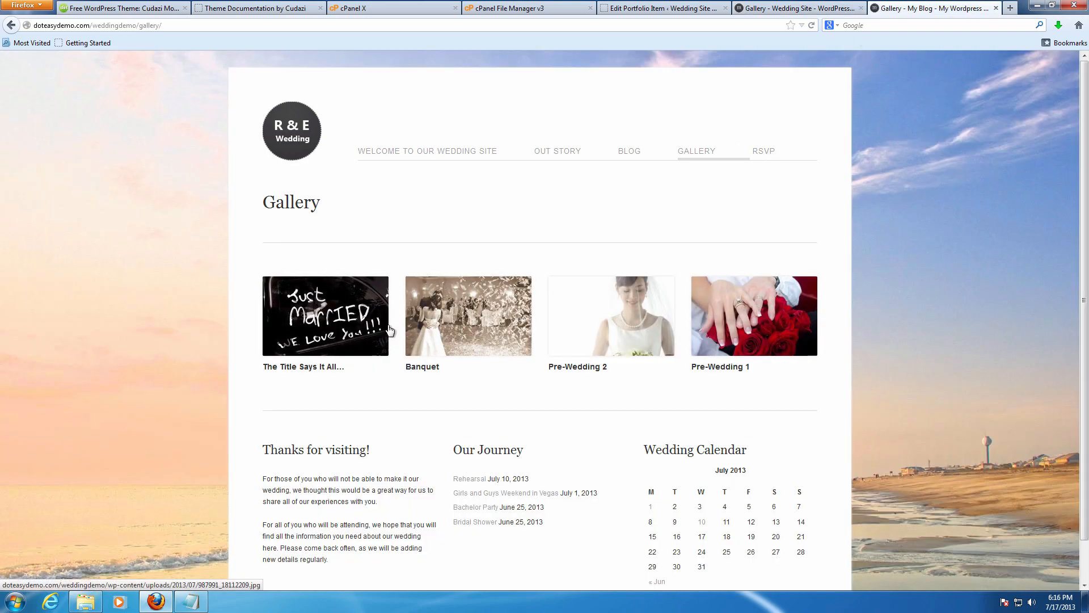
left_click(766, 6)
left_click(664, 8)
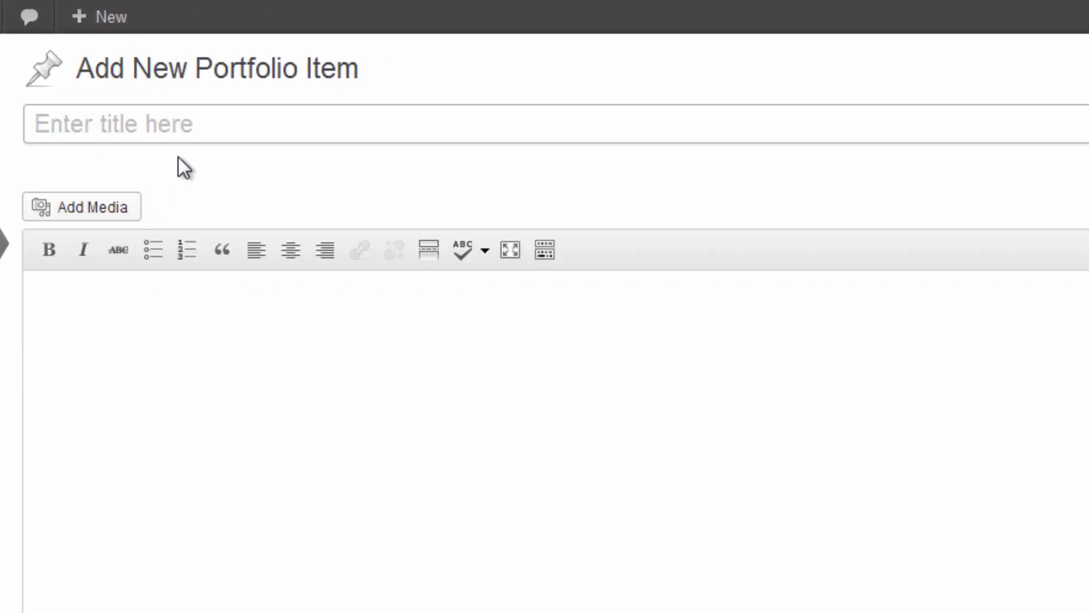
Title the item 'Pre Wedding 1' and upload the bride-holding-bouquet photo.
type("Pre Wedding 1")
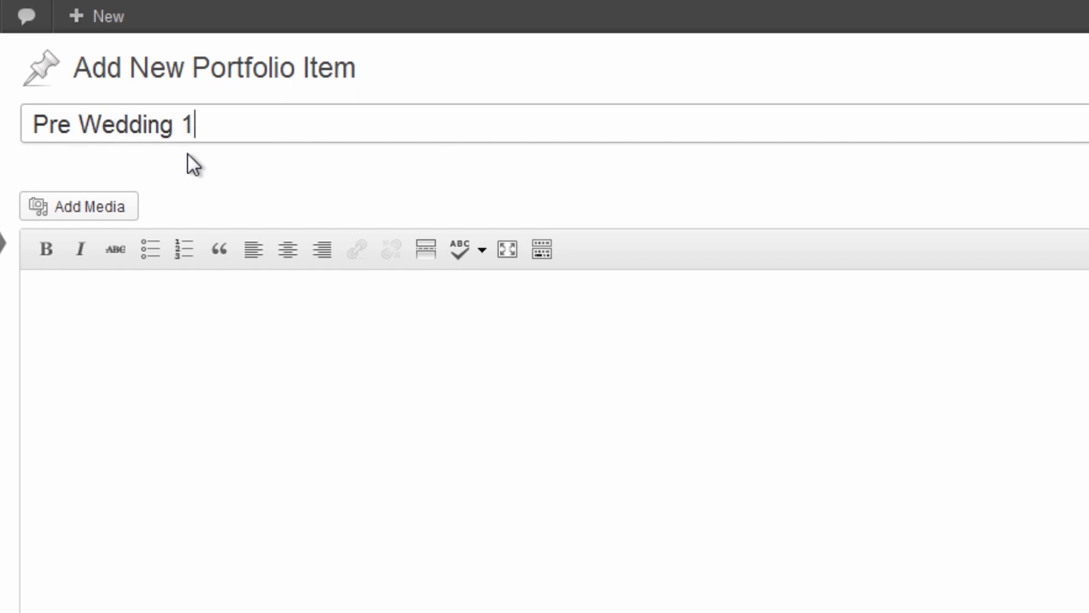
left_click(759, 575)
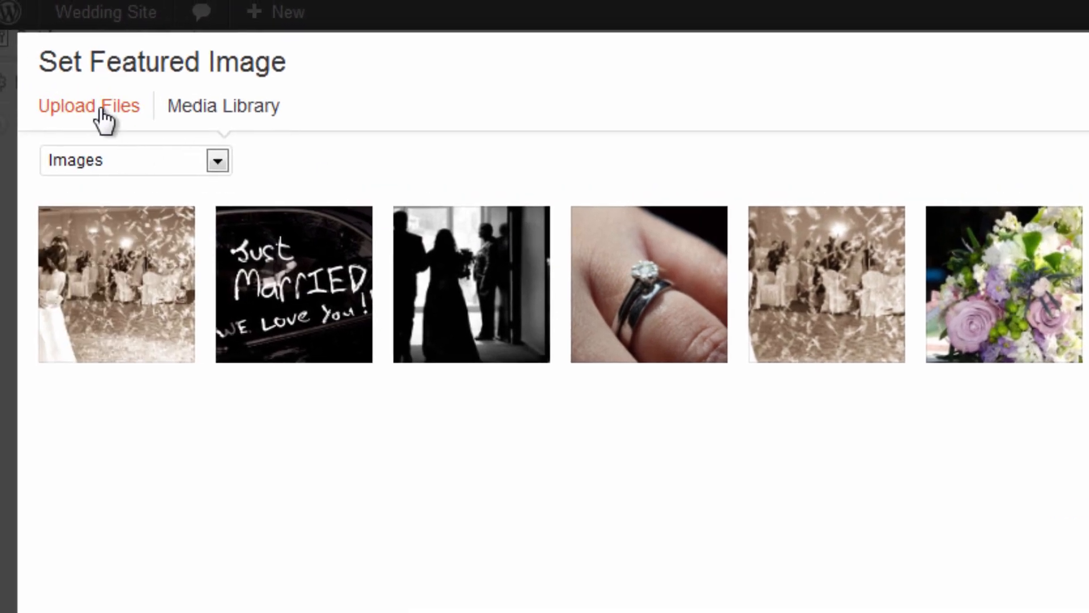
left_click(103, 119)
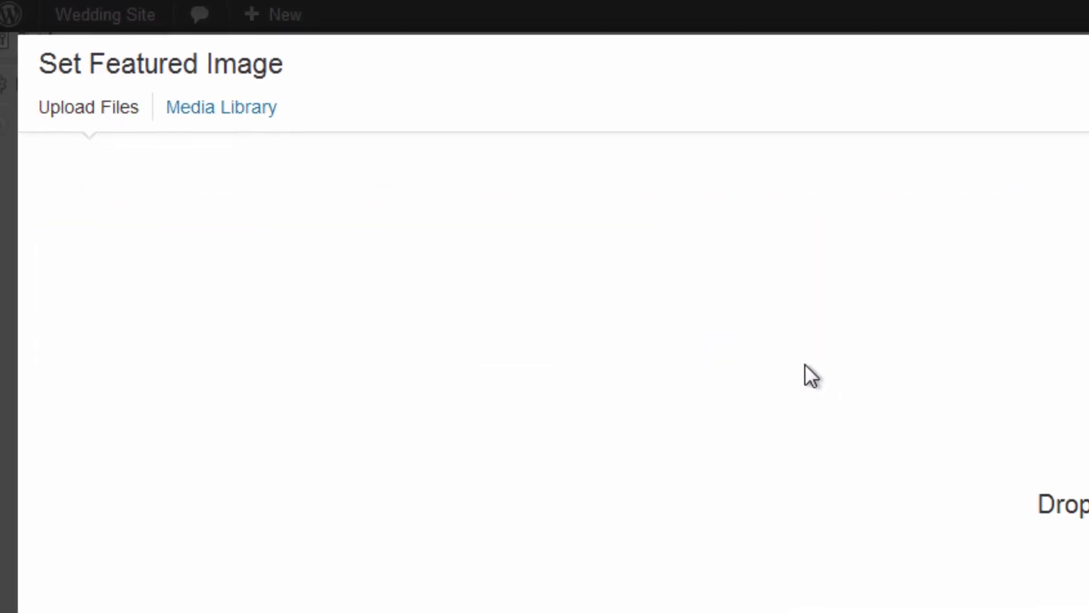
left_click(786, 477)
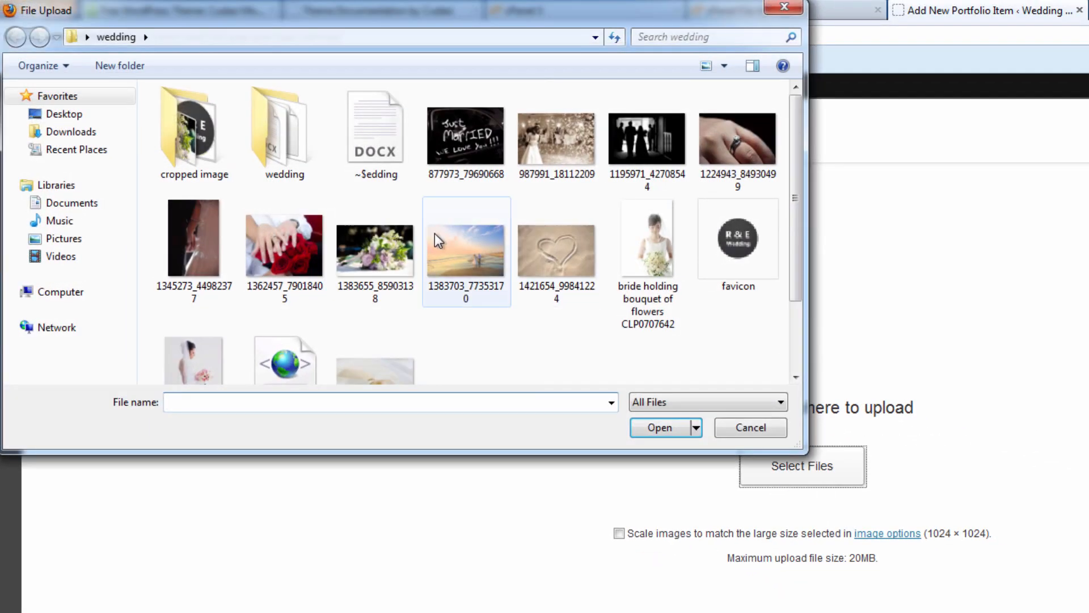
double_click(641, 238)
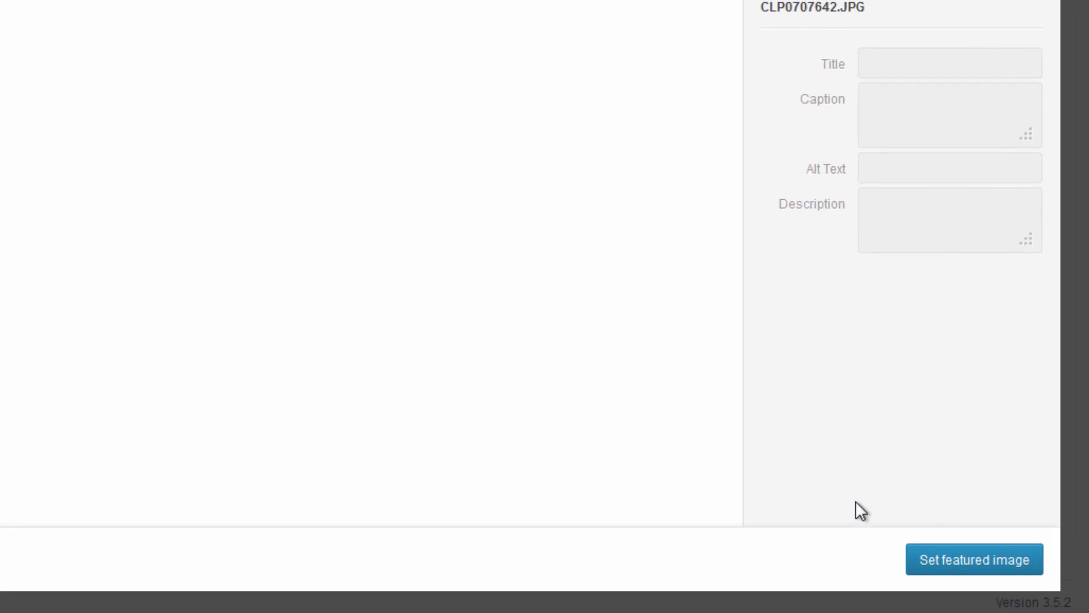
left_click(976, 570)
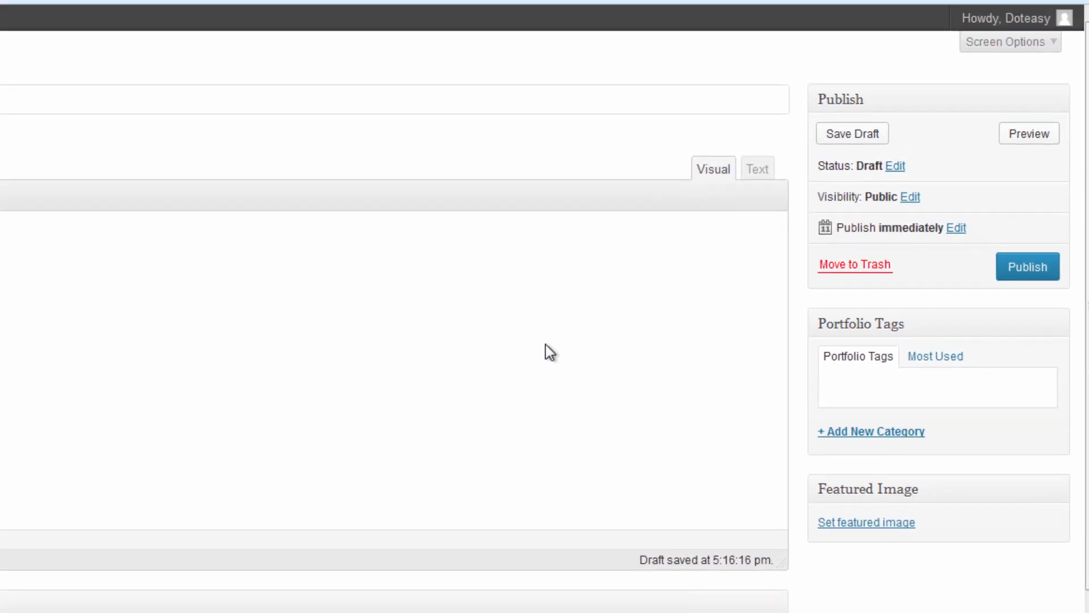
Try selecting the uploaded bride photos in the featured image chooser.
left_click(878, 525)
left_click(339, 333)
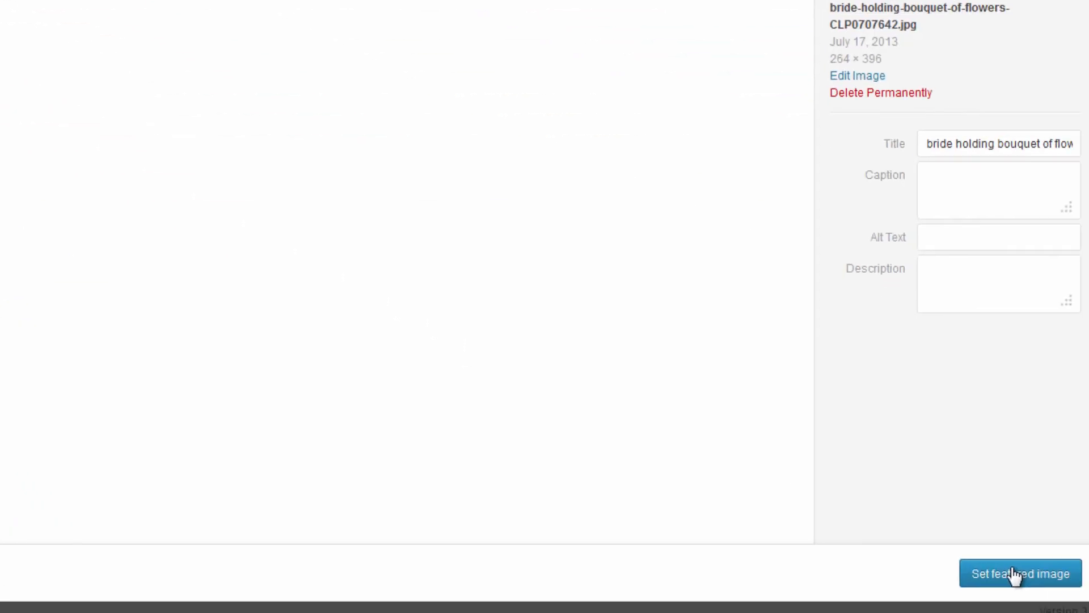
left_click(1014, 575)
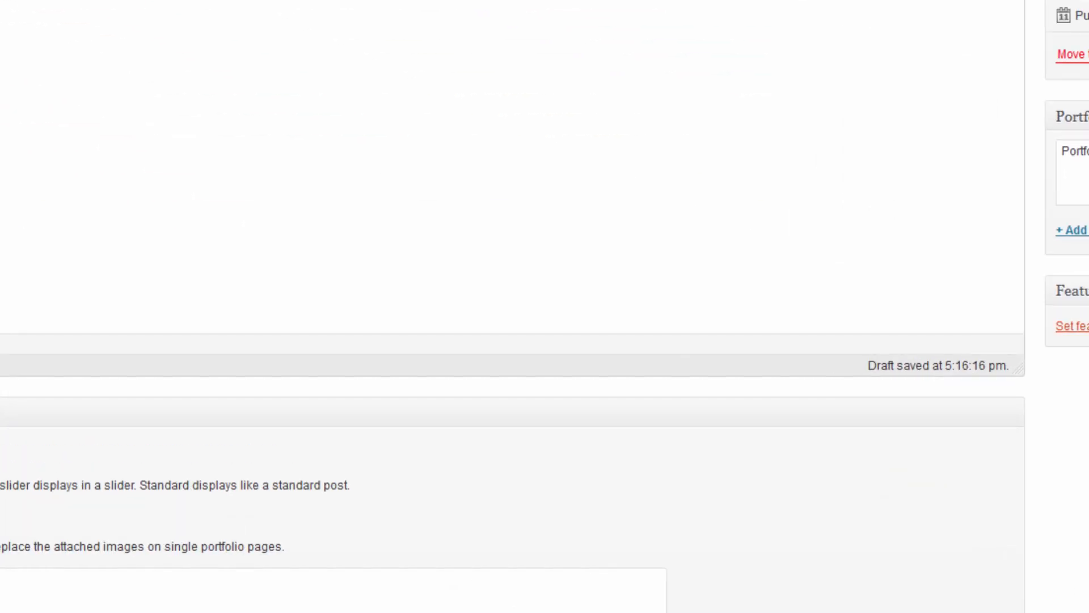
left_click(859, 235)
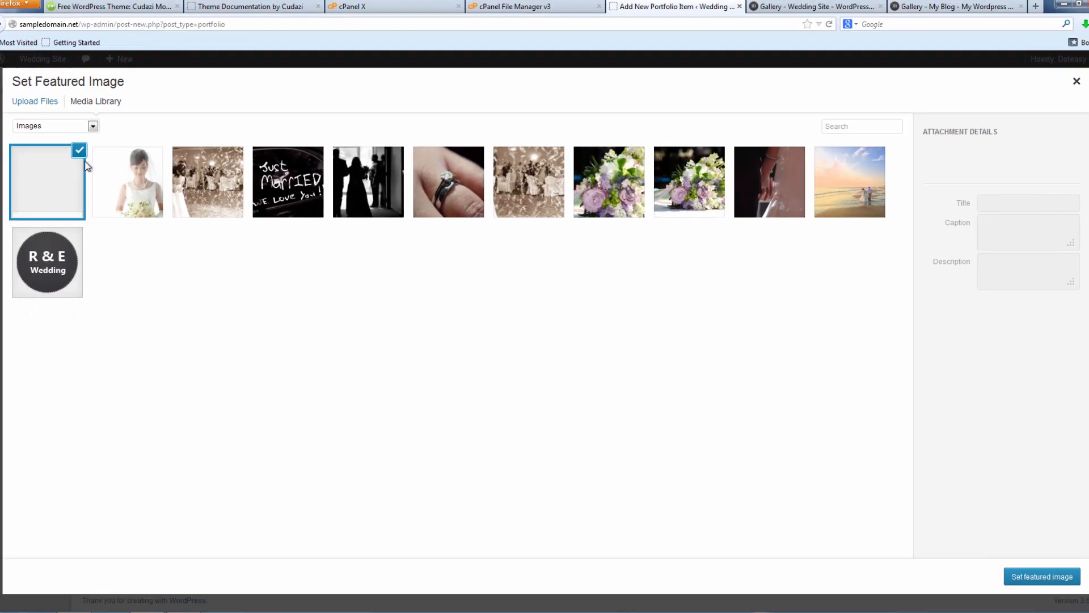
left_click(118, 171)
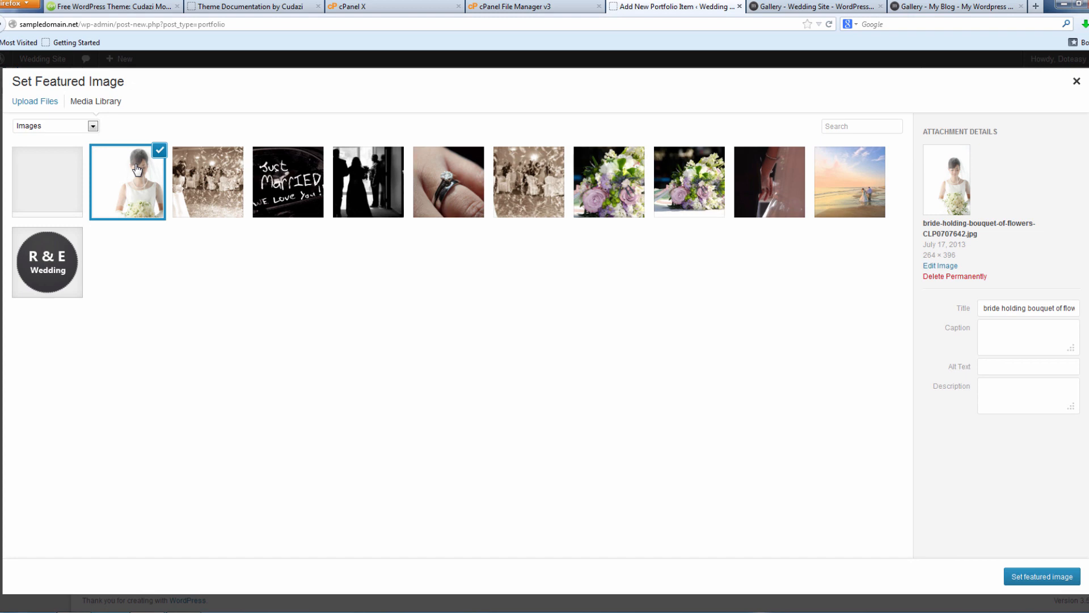
left_click(1050, 577)
left_click(969, 377)
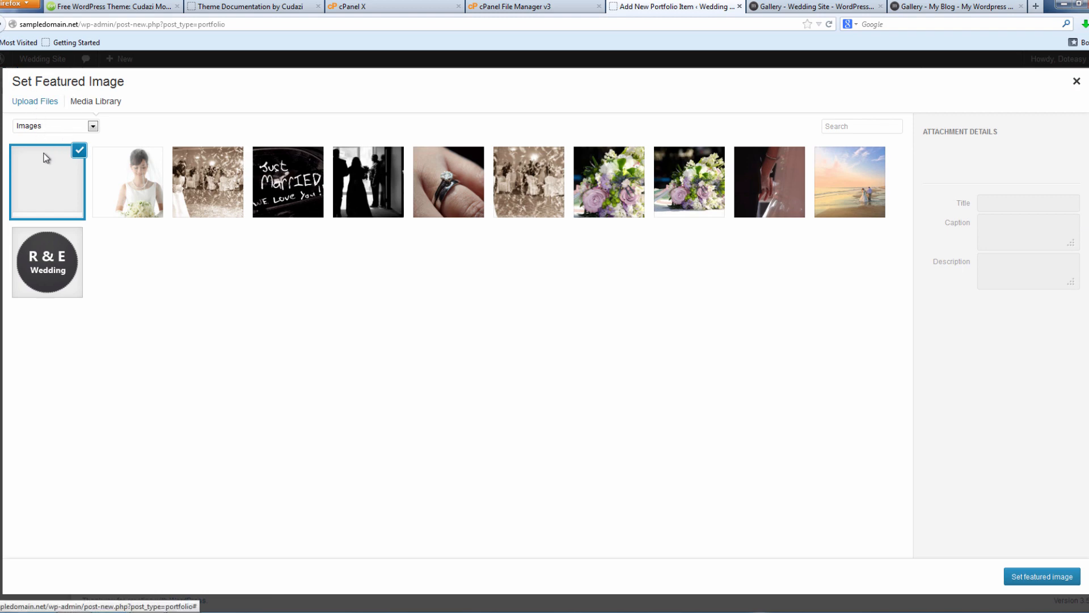
left_click(41, 155)
Upload the Hispanic bride holding bouquet photo to the media library.
left_click(45, 102)
left_click(514, 319)
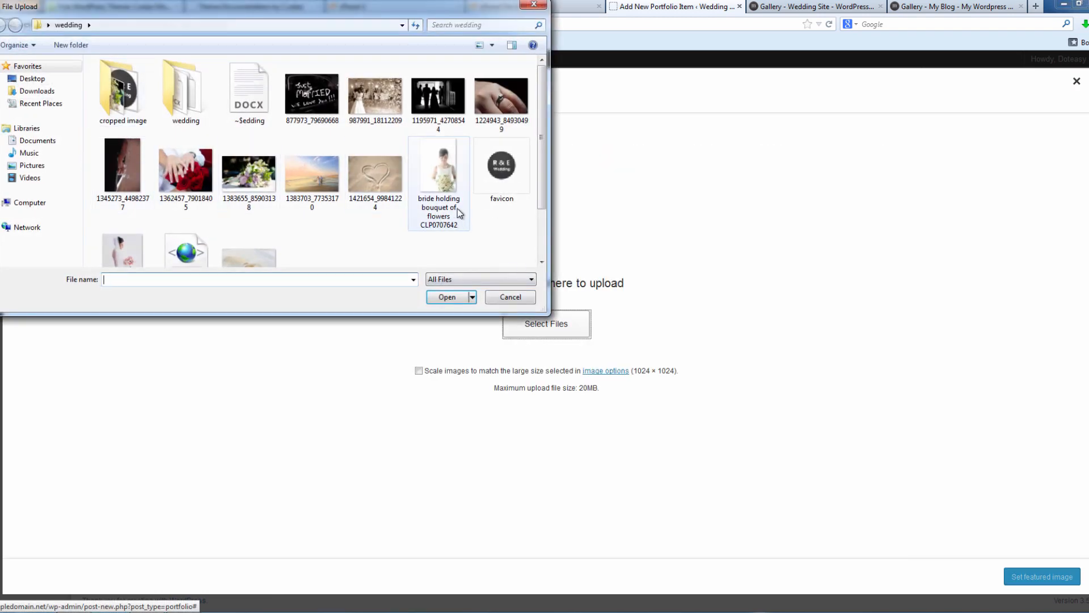
left_click(122, 250)
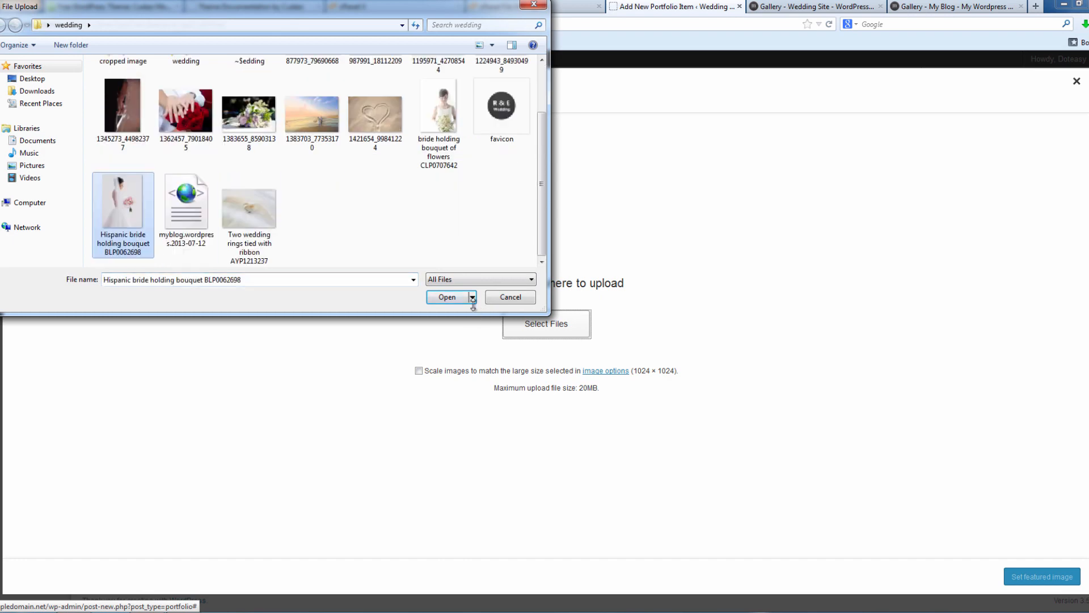
left_click(462, 302)
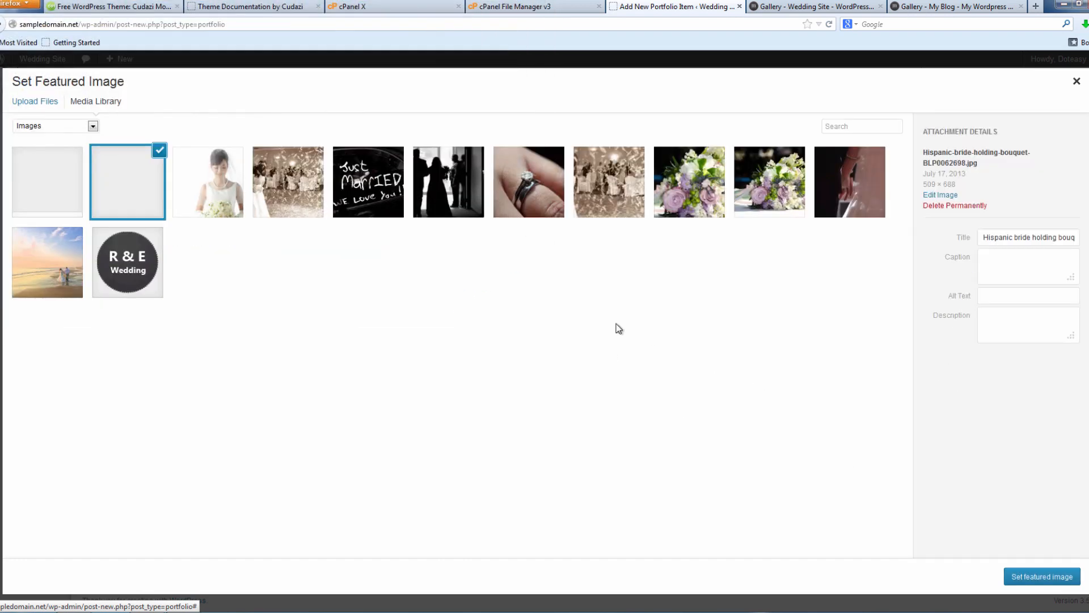
left_click(1038, 576)
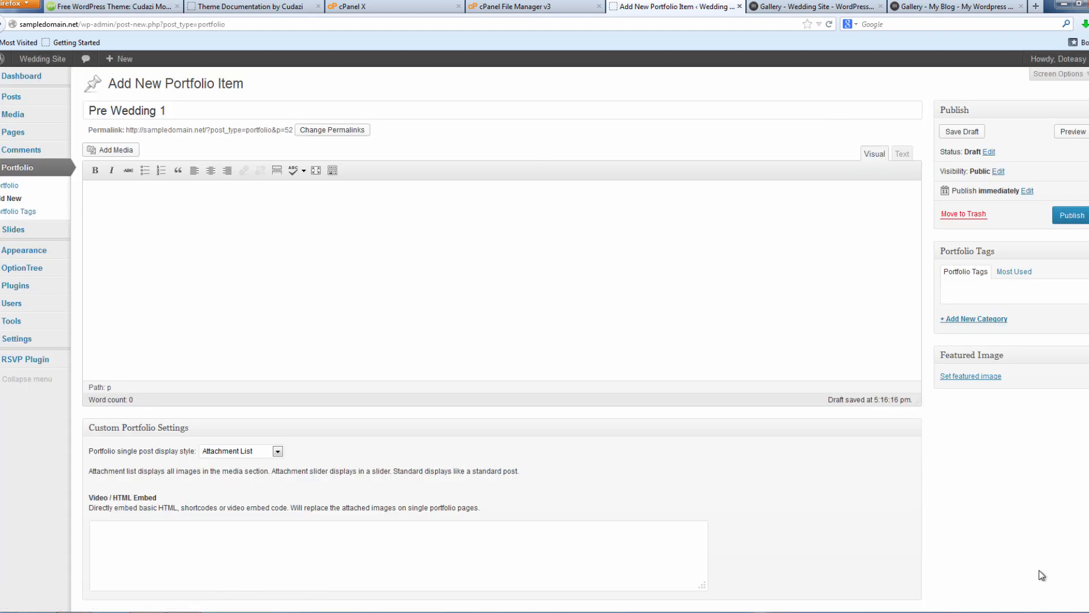
Upload both bride photos again, scaled to the large image size.
left_click(975, 378)
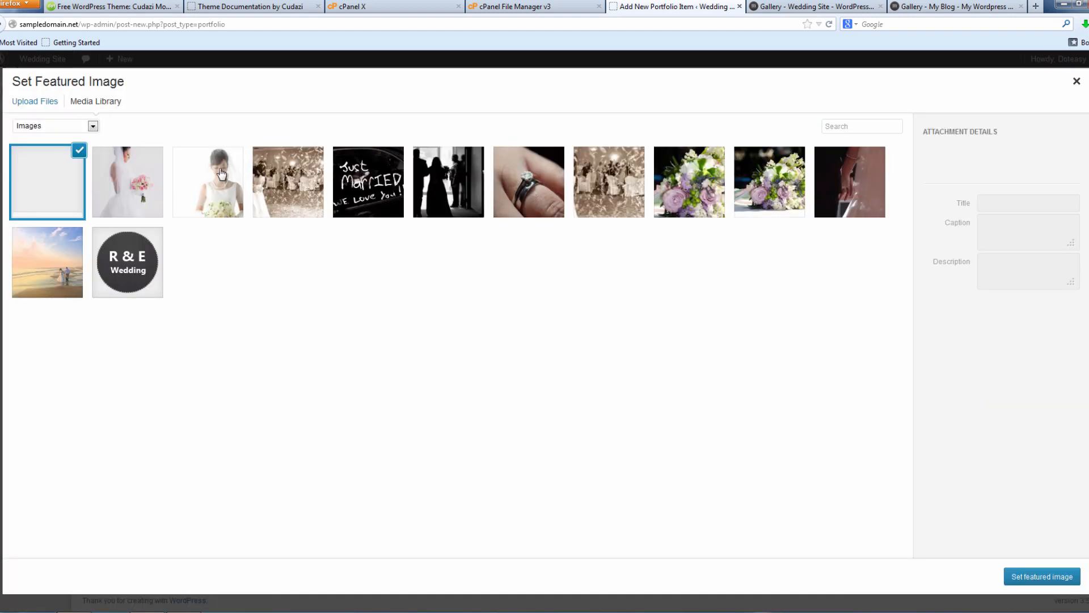
left_click(39, 101)
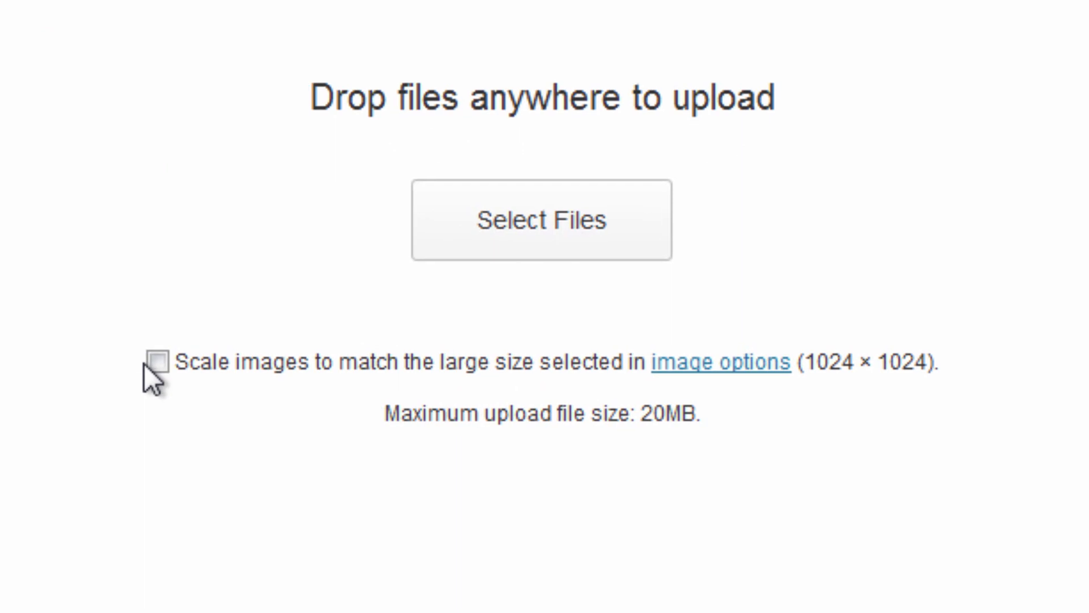
left_click(159, 365)
left_click(485, 245)
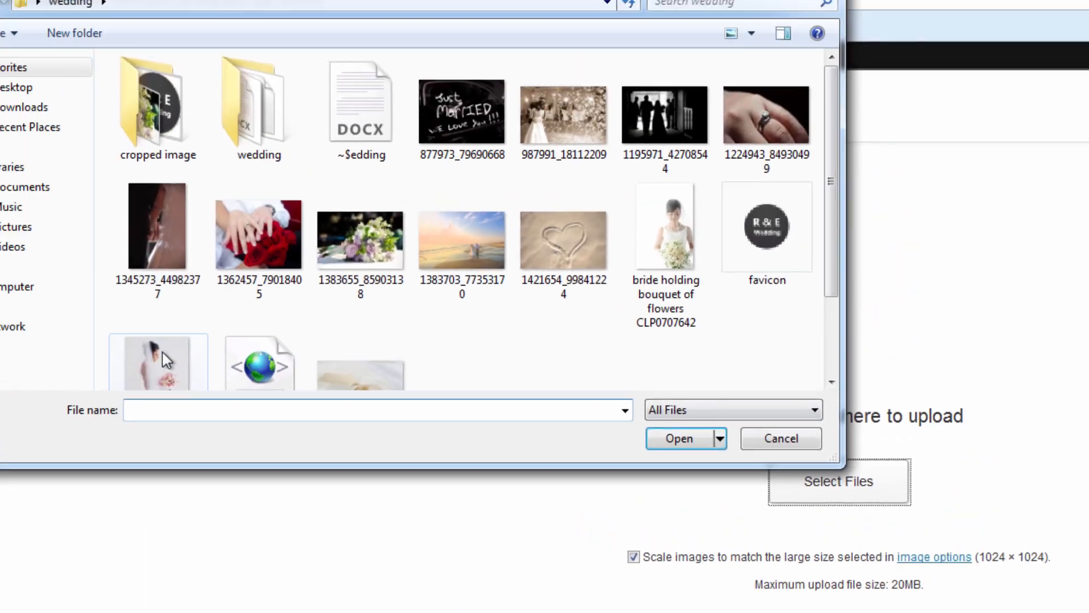
left_click(164, 359)
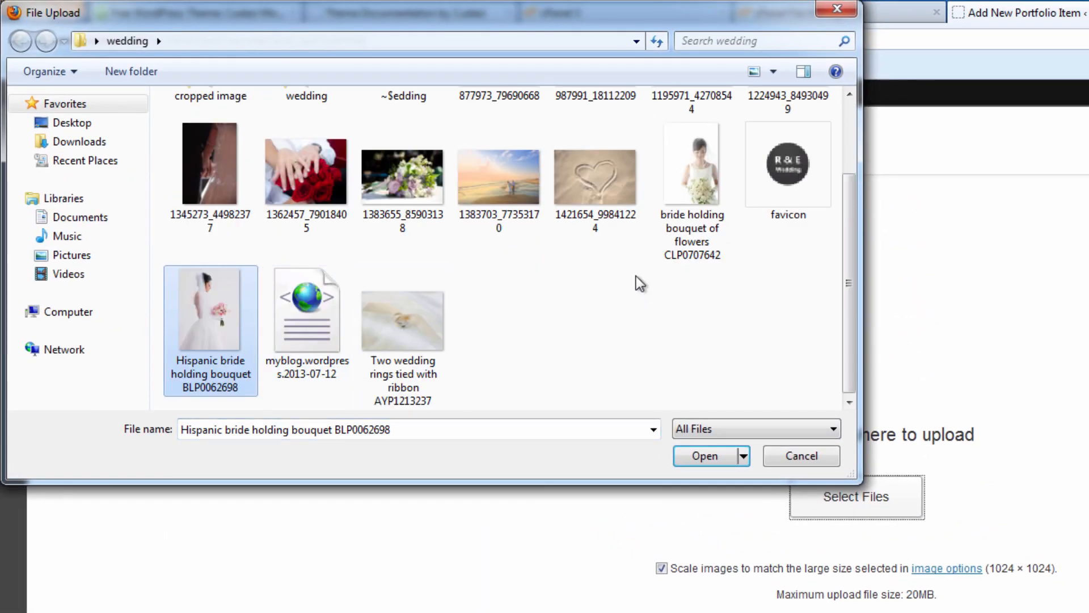
left_click(658, 267)
left_click(681, 439)
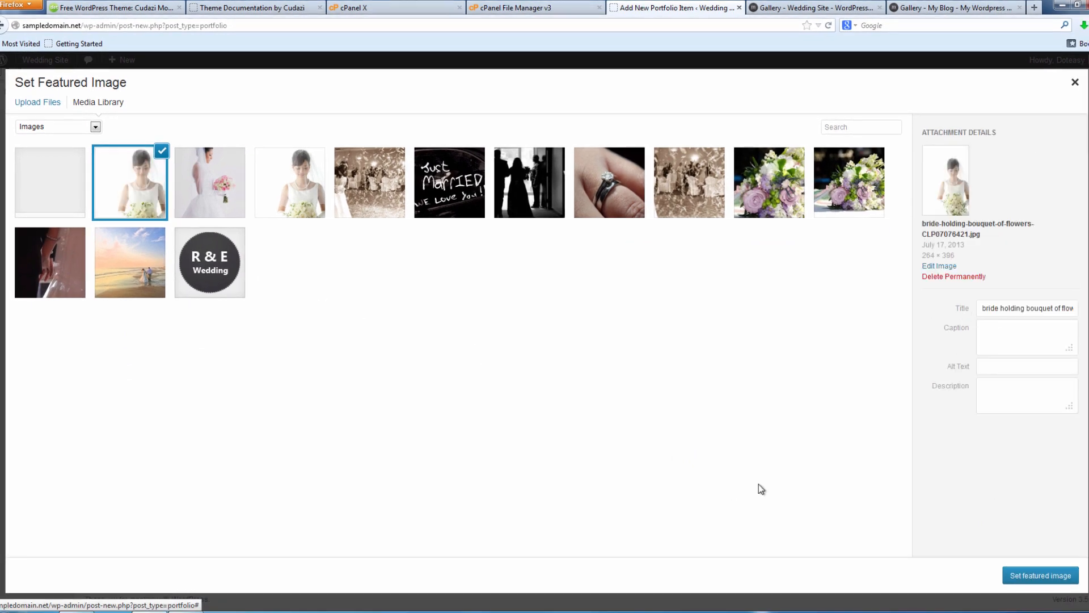
left_click(1014, 576)
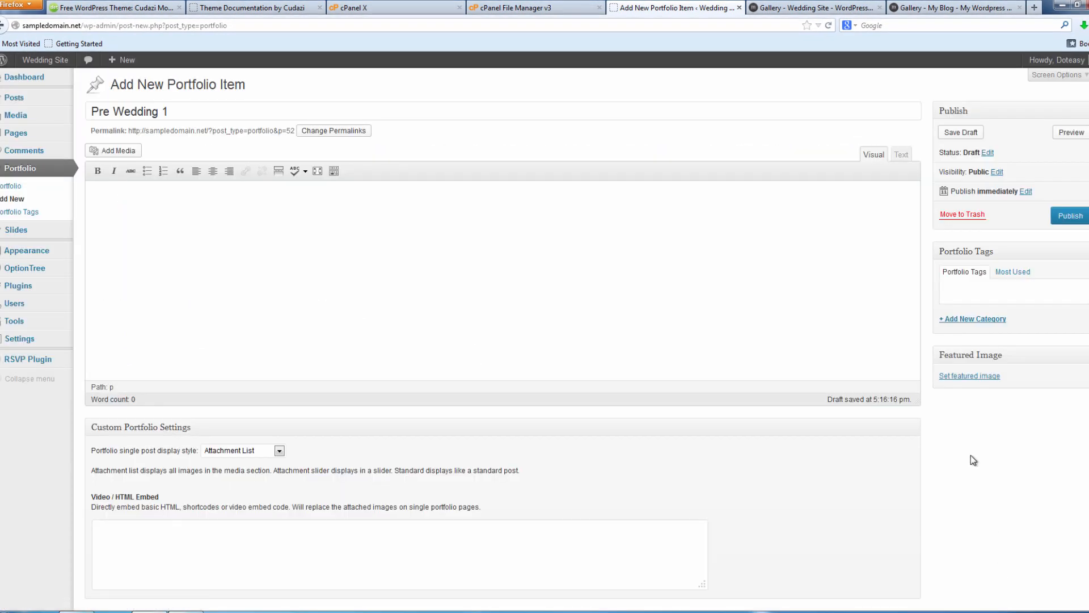
Filter to images uploaded to this item and set the pink-bouquet bride as featured image.
left_click(980, 378)
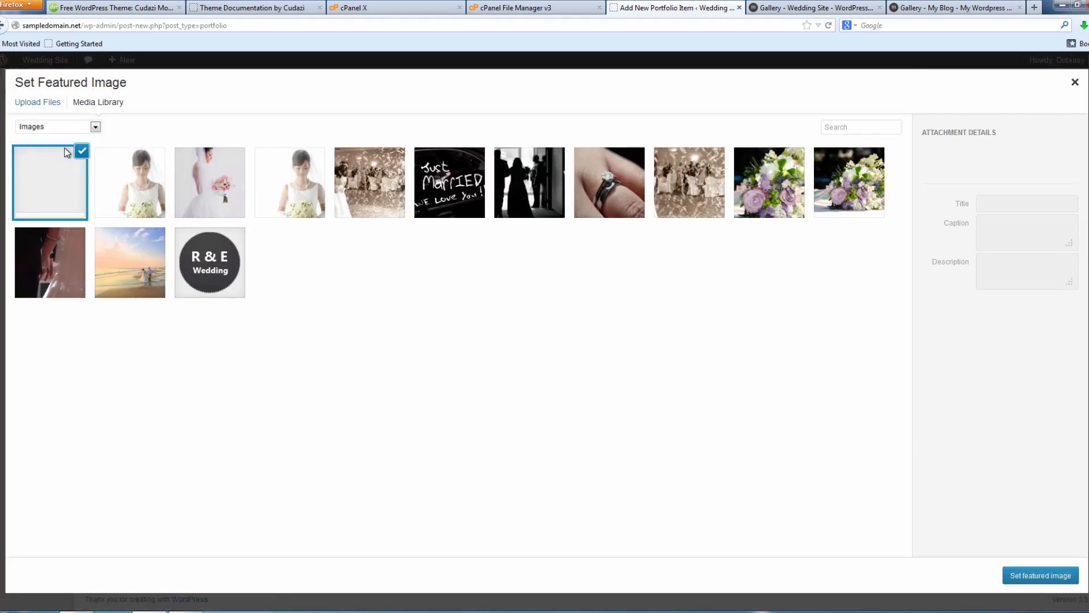
left_click(72, 127)
left_click(131, 162)
left_click(131, 164)
left_click(95, 126)
left_click(75, 148)
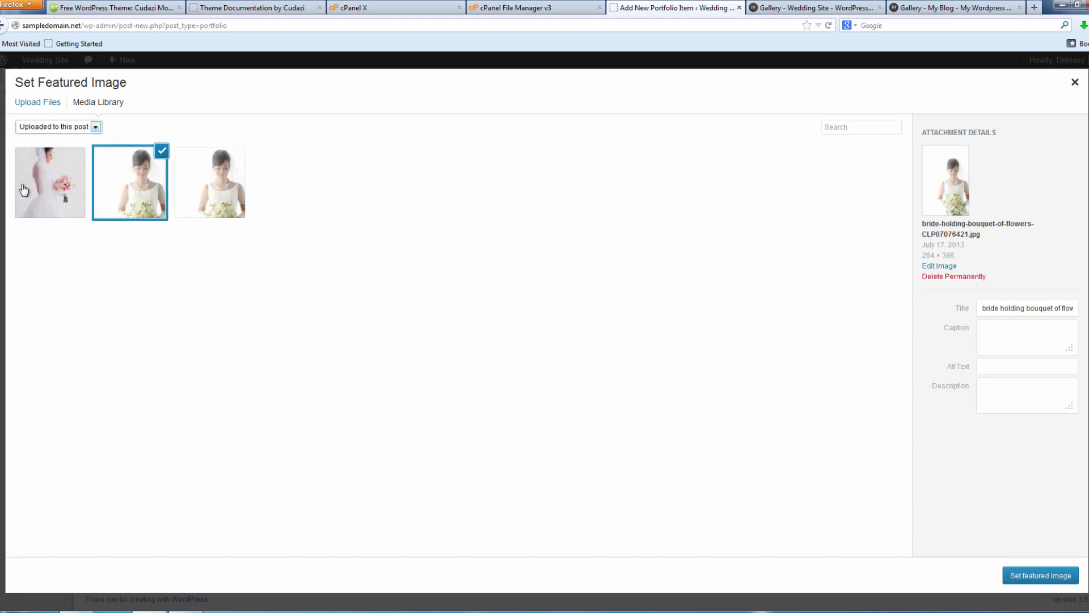
left_click(64, 187)
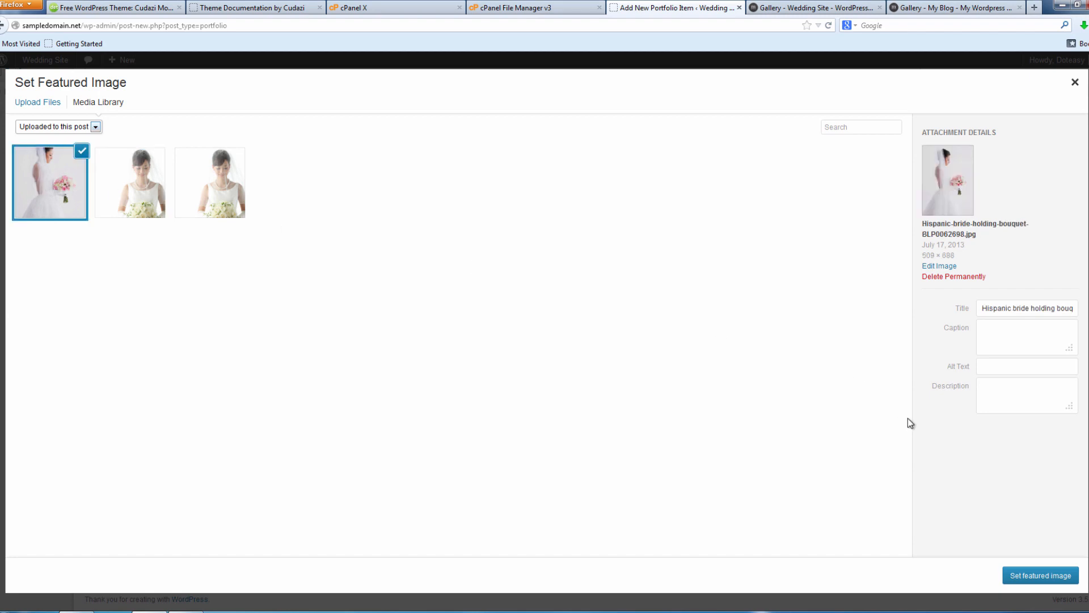
left_click(1038, 576)
left_click(817, 8)
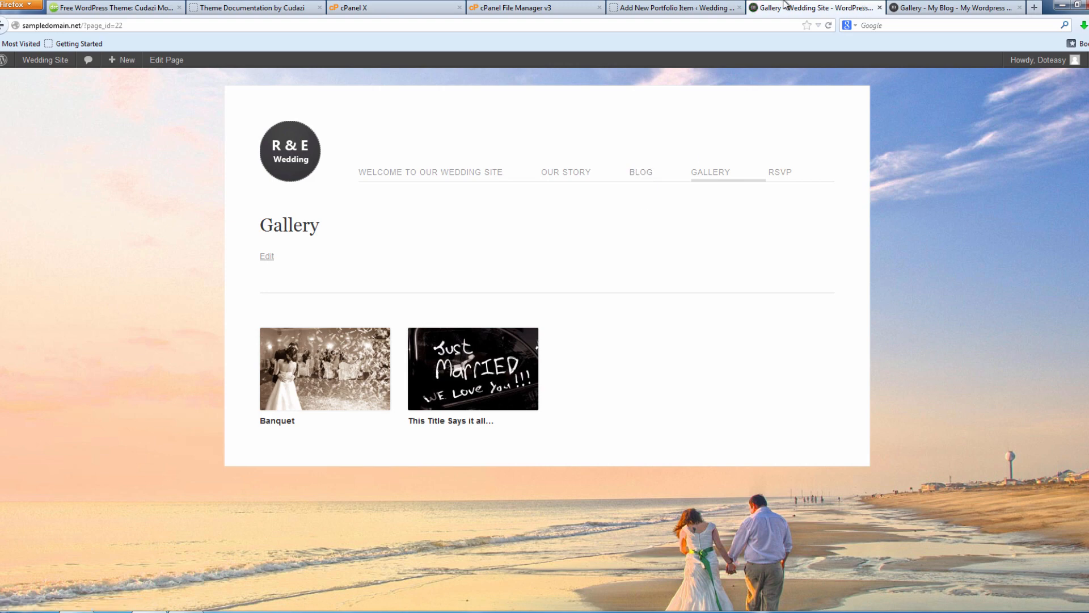
Publish Pre Wedding 1 and reload the wedding gallery to see it.
left_click(707, 10)
left_click(1084, 222)
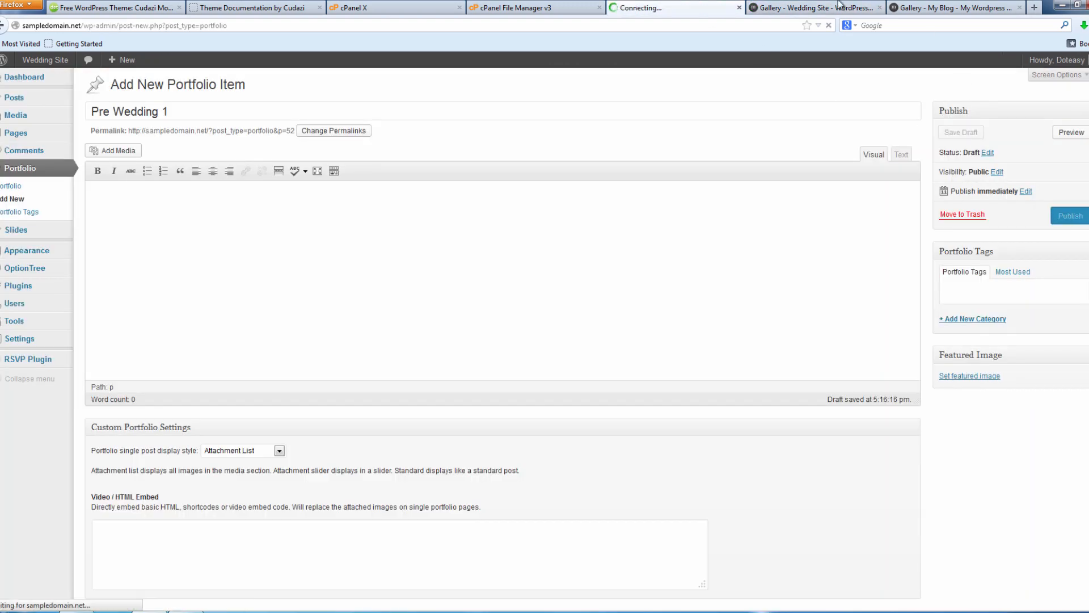
left_click(812, 7)
key("F5")
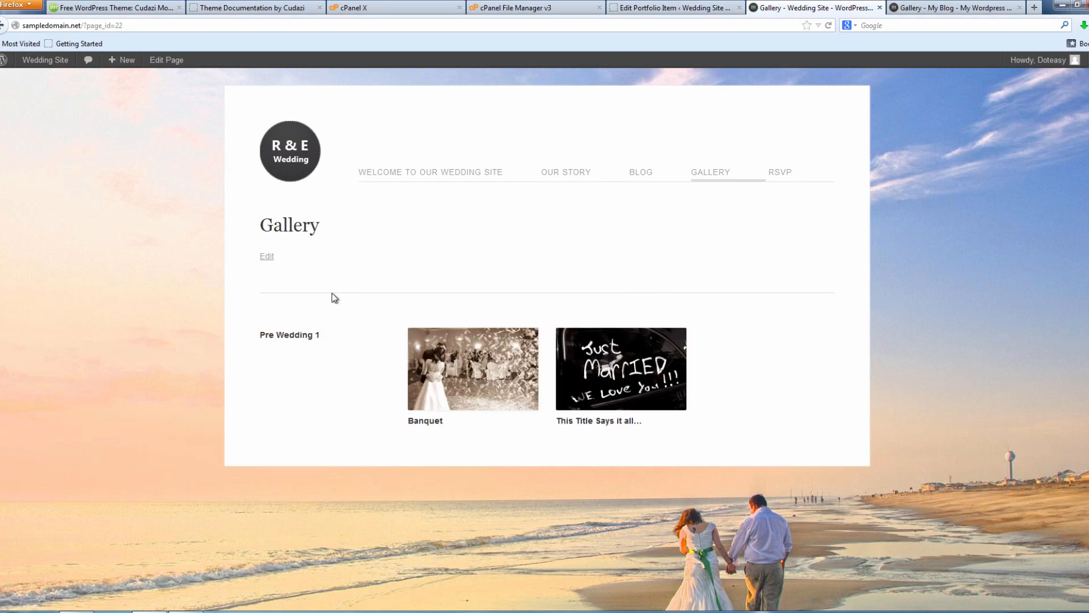
Upload the ring photo as Pre Wedding 1's featured image and save the update.
left_click(675, 8)
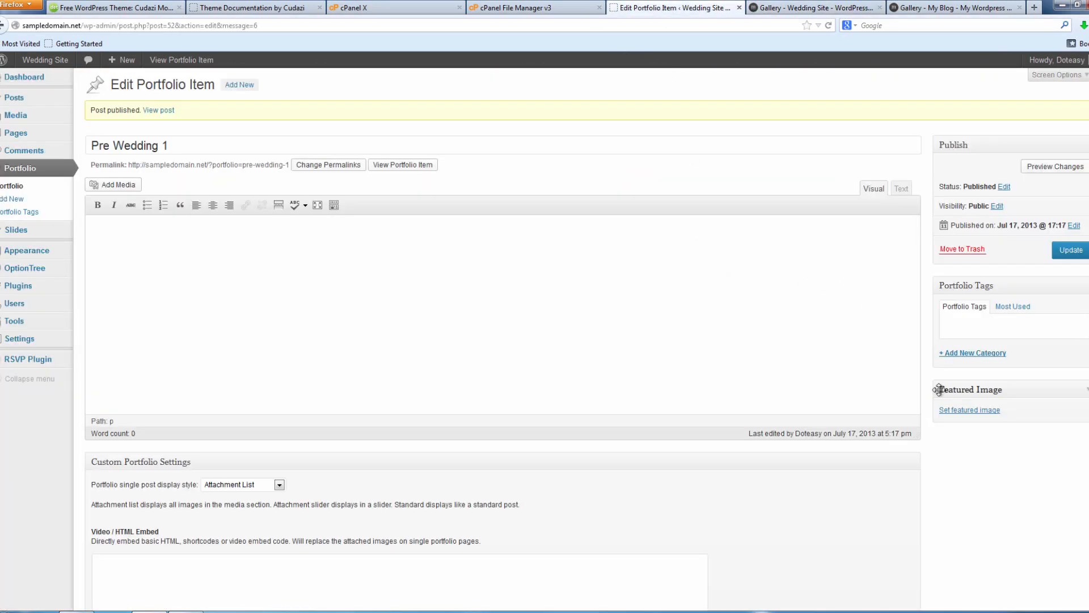
left_click(972, 410)
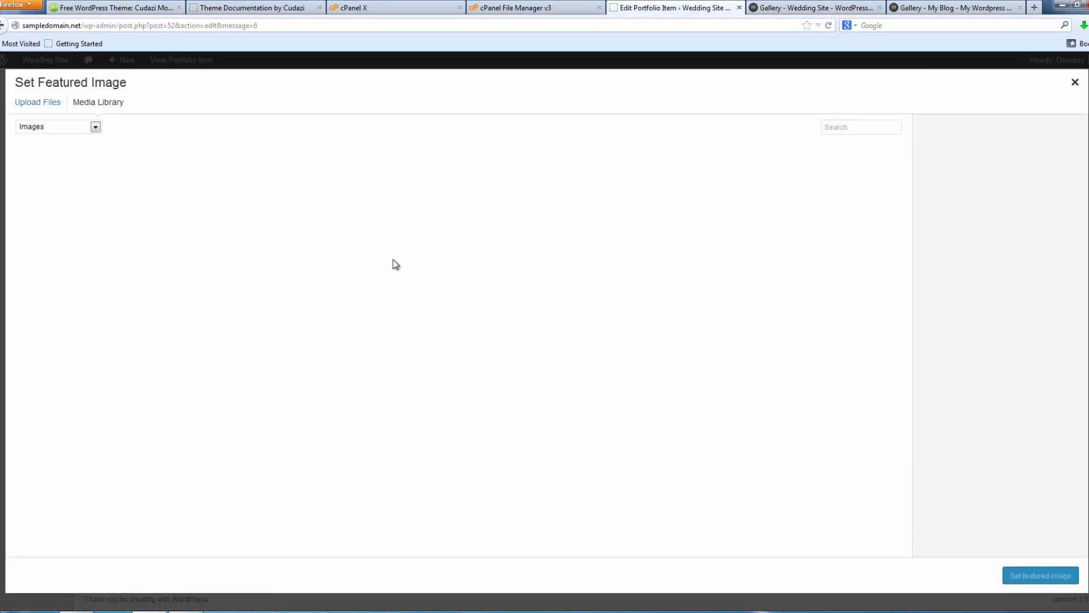
left_click(31, 103)
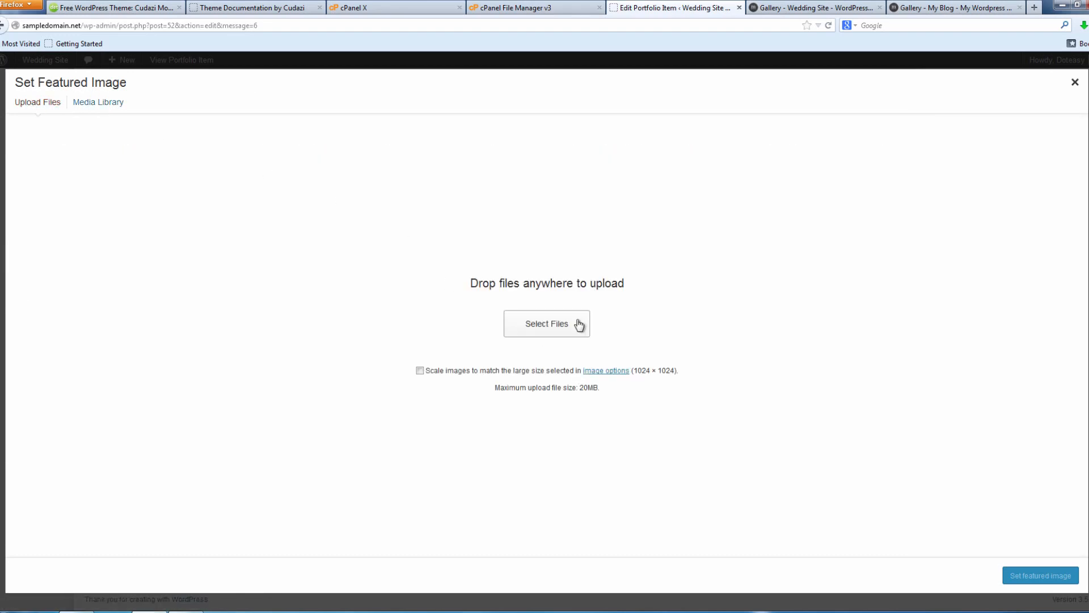
left_click(578, 324)
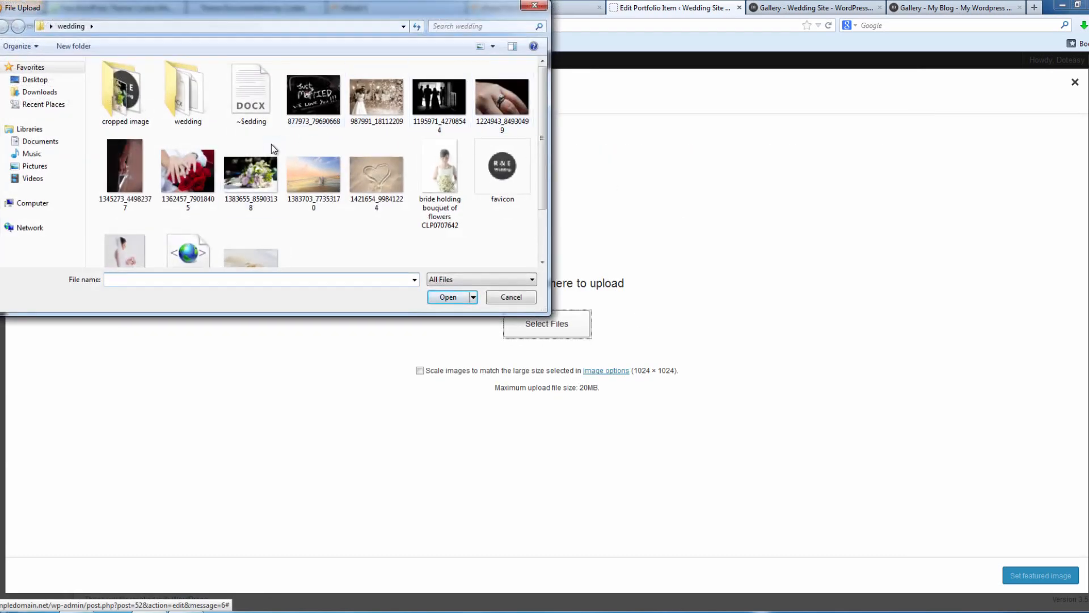
left_click(486, 106)
double_click(486, 101)
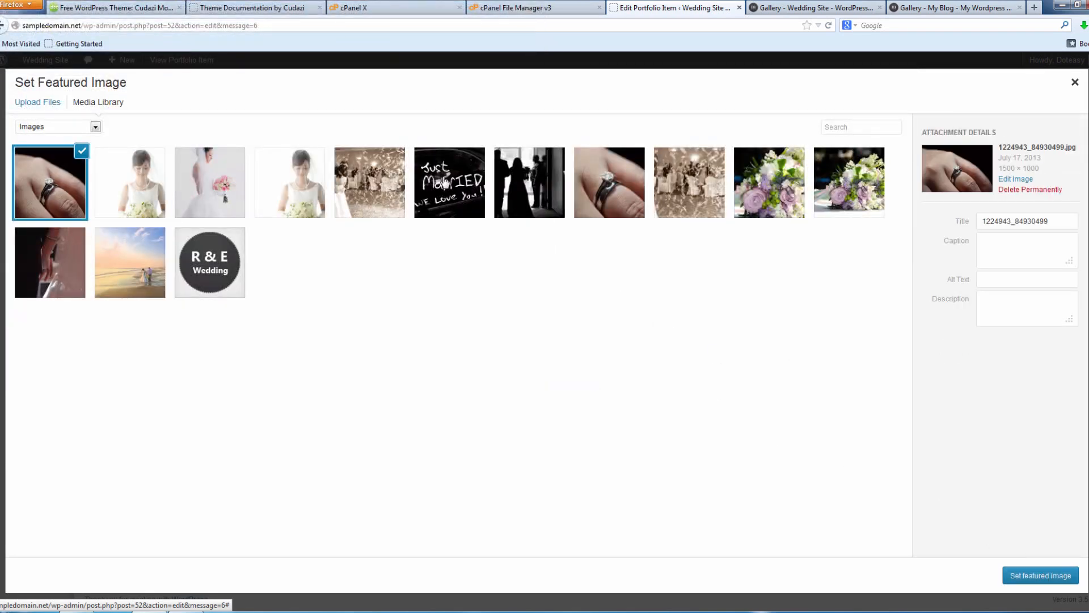
left_click(1040, 574)
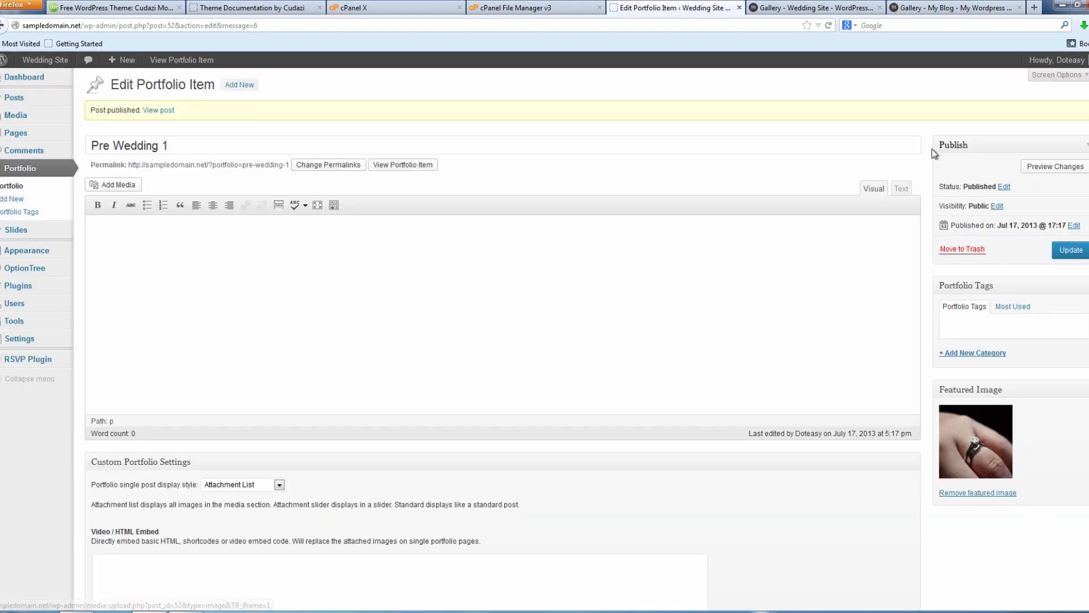
left_click(1066, 251)
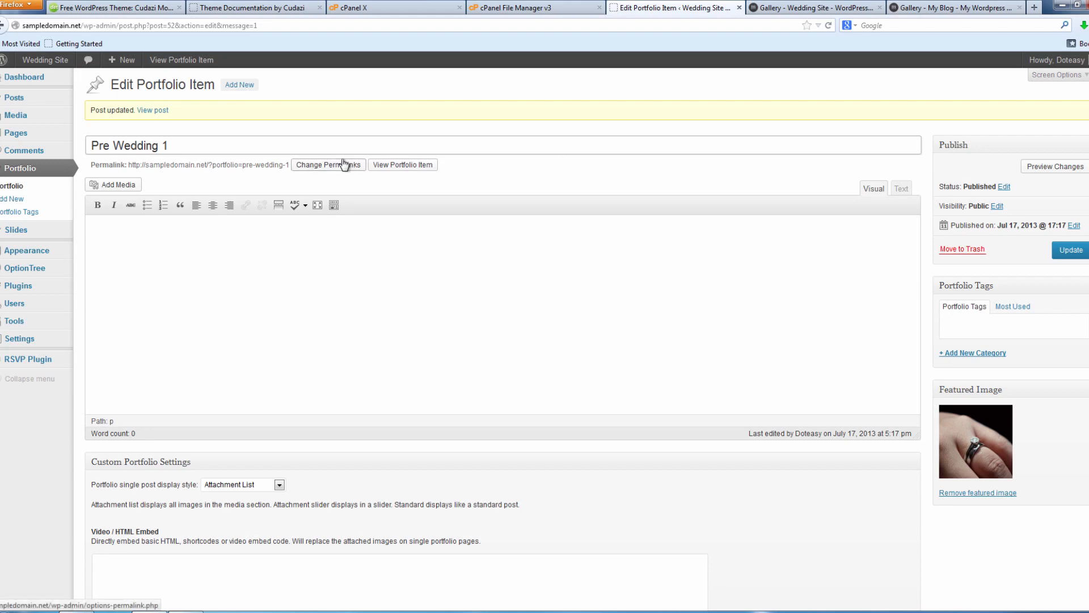
left_click(238, 87)
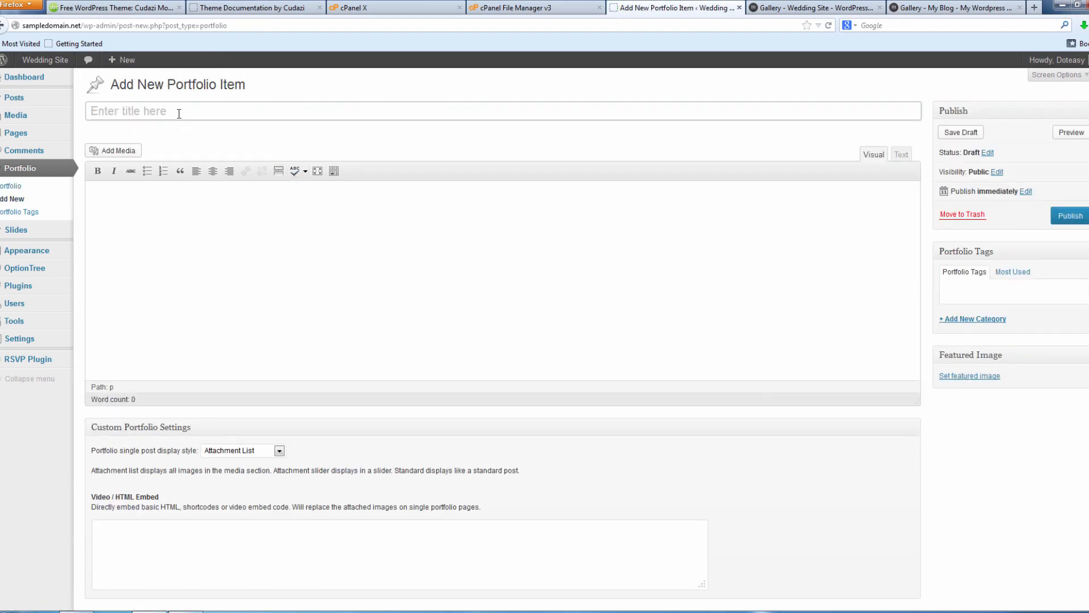
Title the new item 'Wedding Party' and upload the hands-and-roses photo as featured image.
left_click(178, 114)
left_click(983, 373)
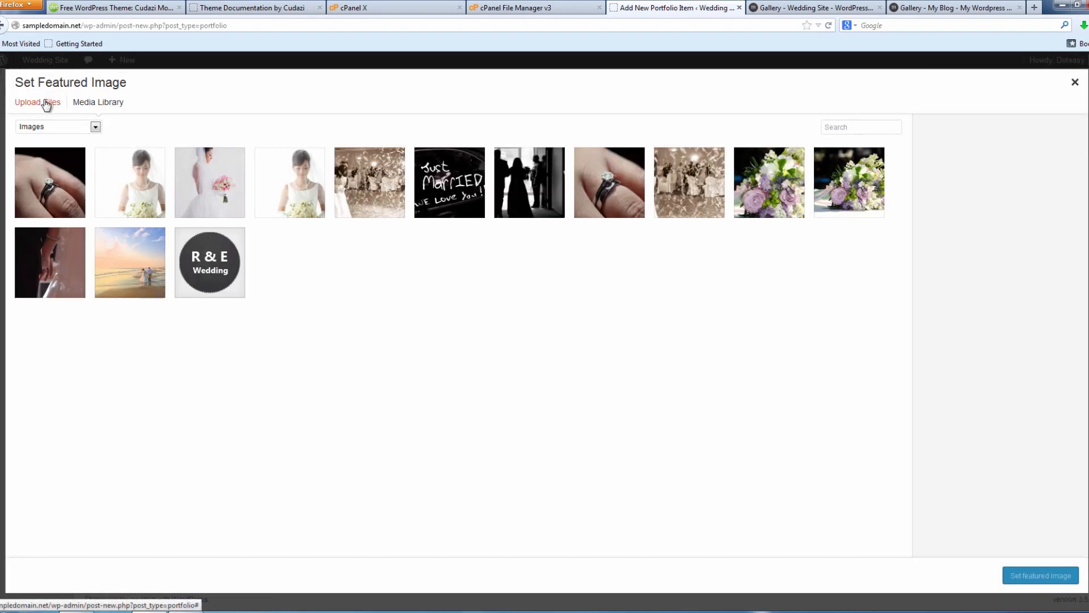
left_click(39, 102)
left_click(535, 329)
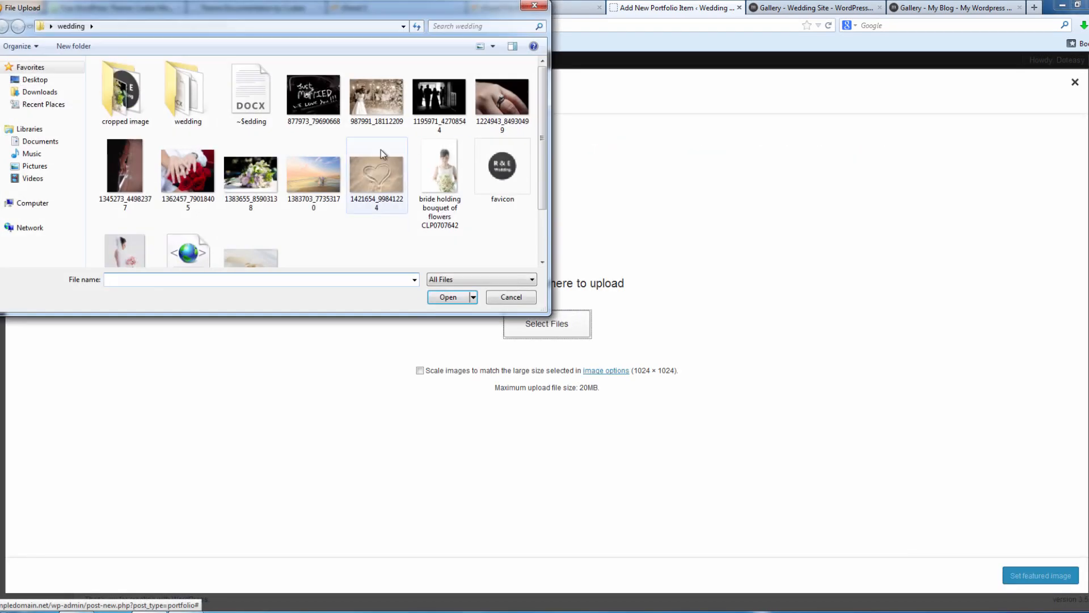
left_click(185, 182)
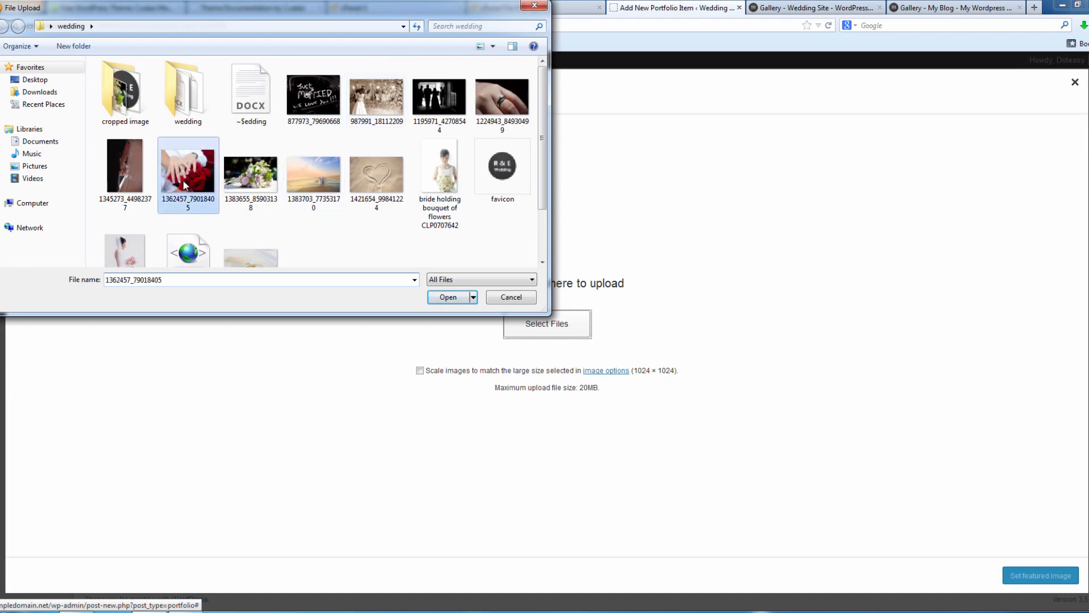
left_click(446, 298)
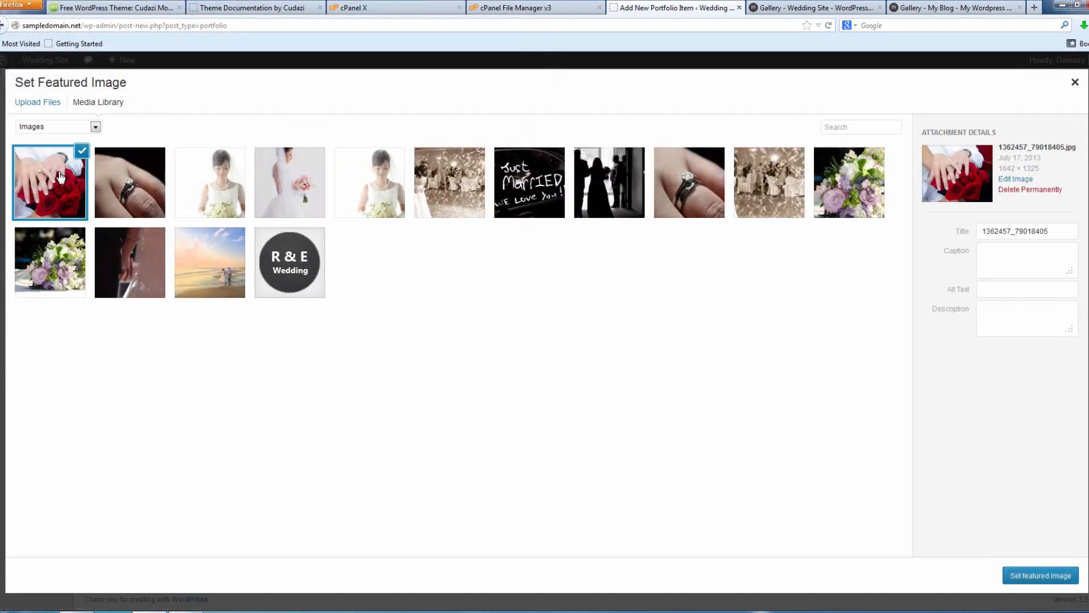
left_click(1047, 575)
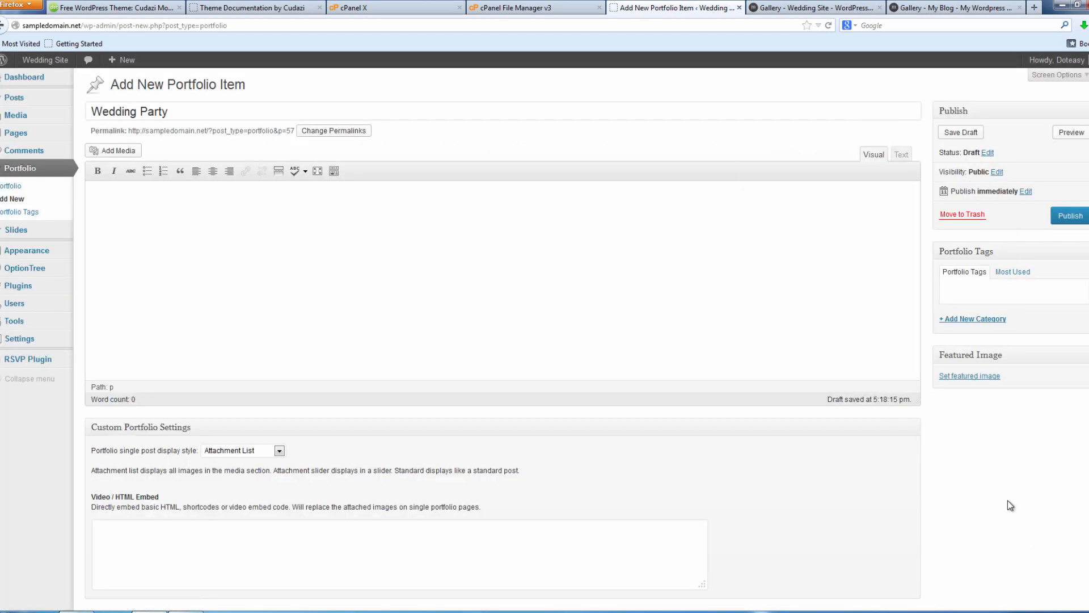
Publish Wedding Party and reload the site's gallery to confirm it appears.
left_click(1071, 216)
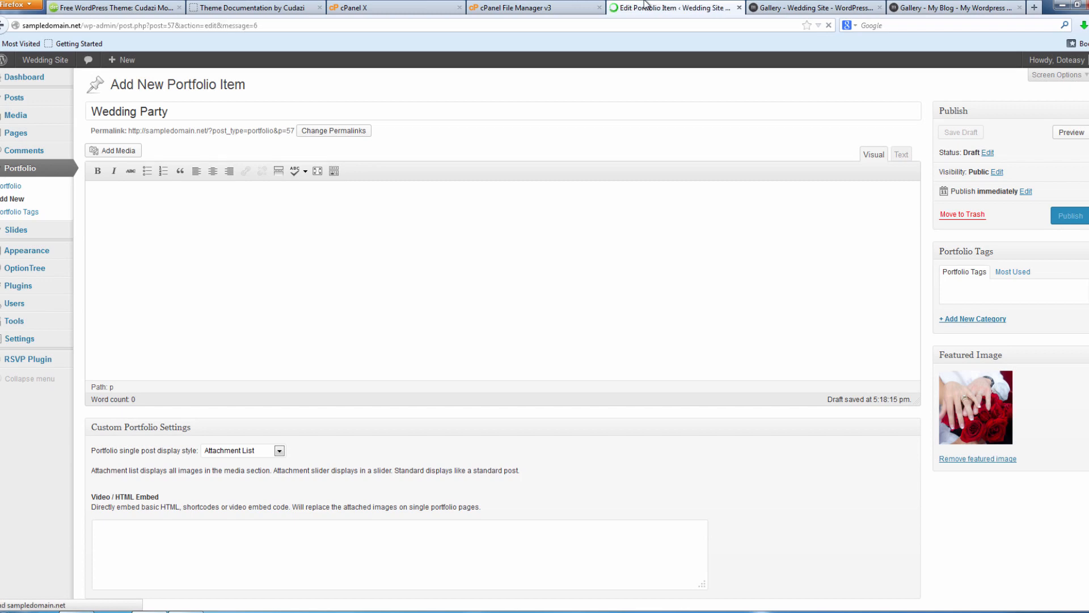
left_click(868, 6)
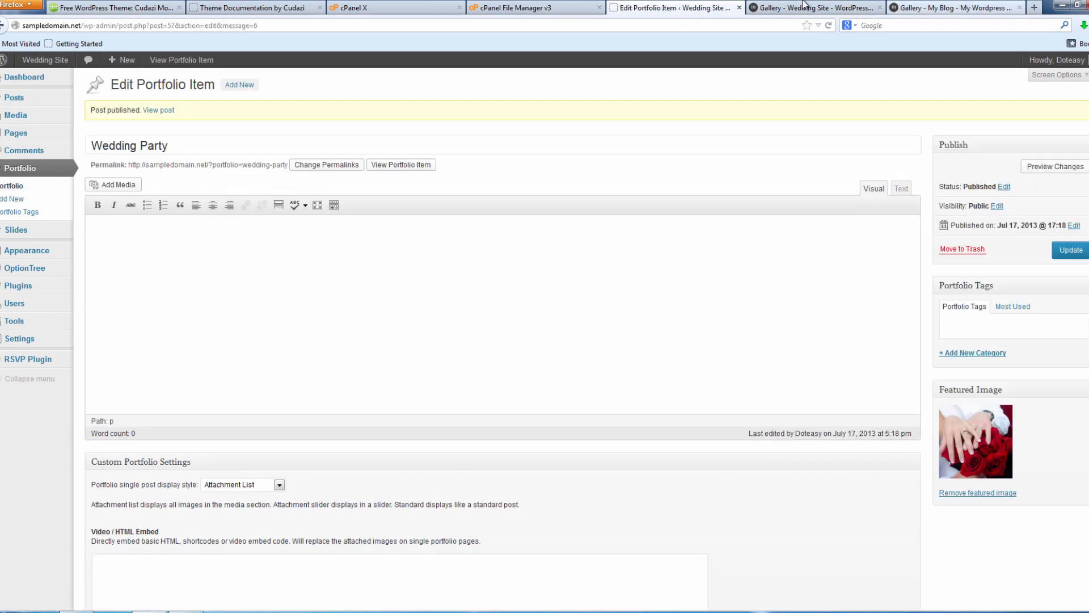
key("F5")
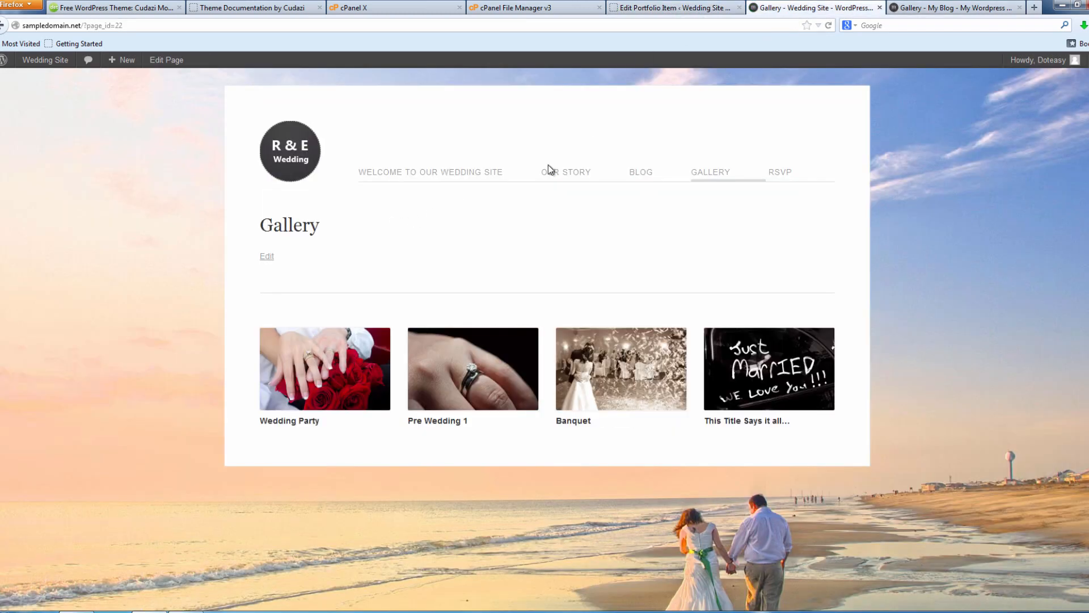
left_click(955, 7)
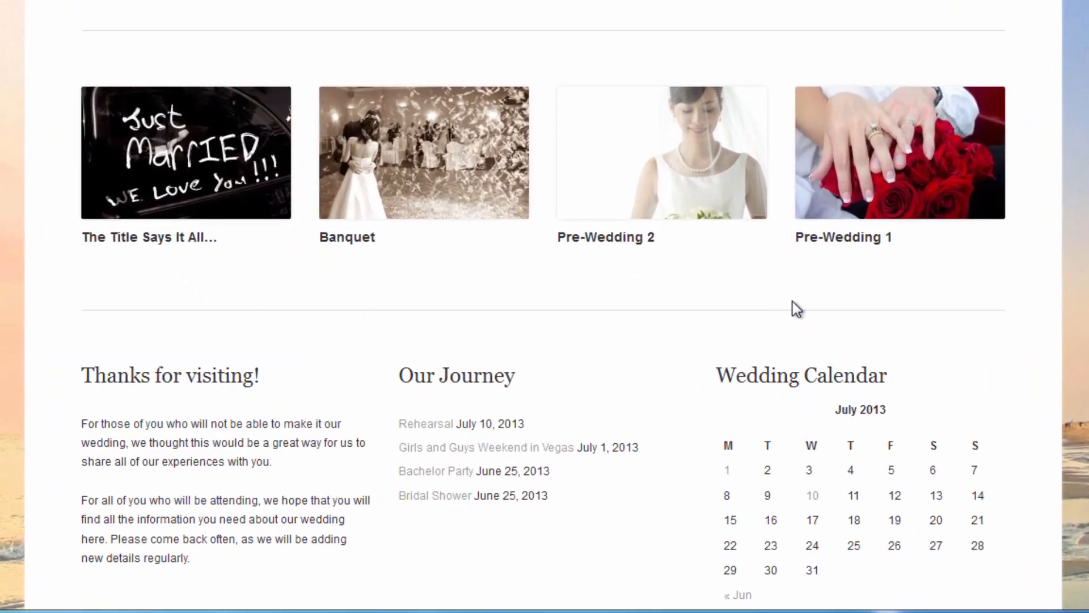
Review the demo's three-column footer, then go to Appearance > Widgets in the admin.
scroll(704, 424, "down", 2)
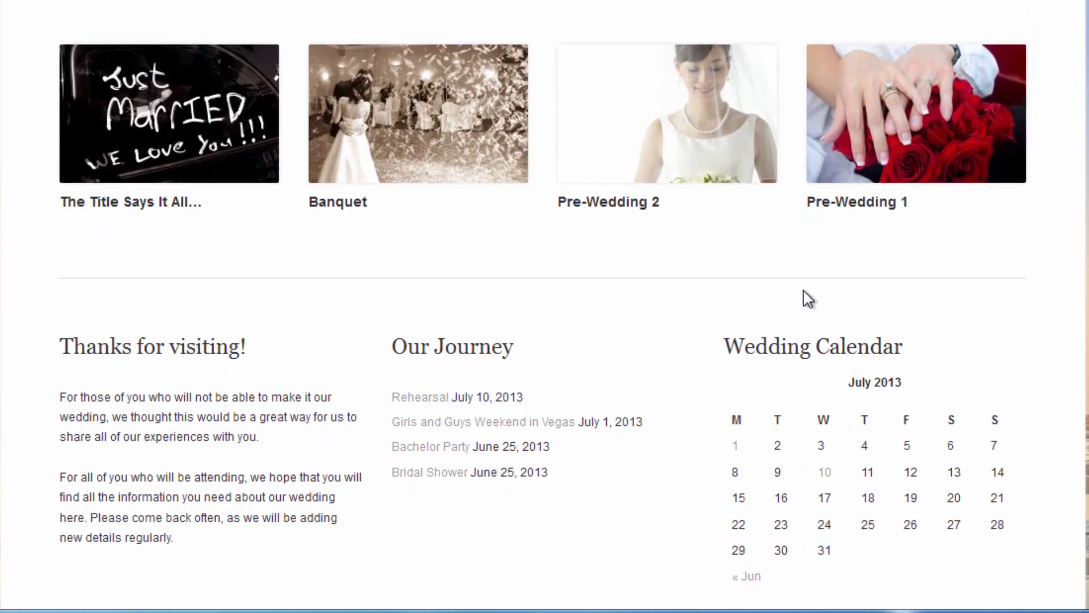
left_click_drag(72, 284, 887, 503)
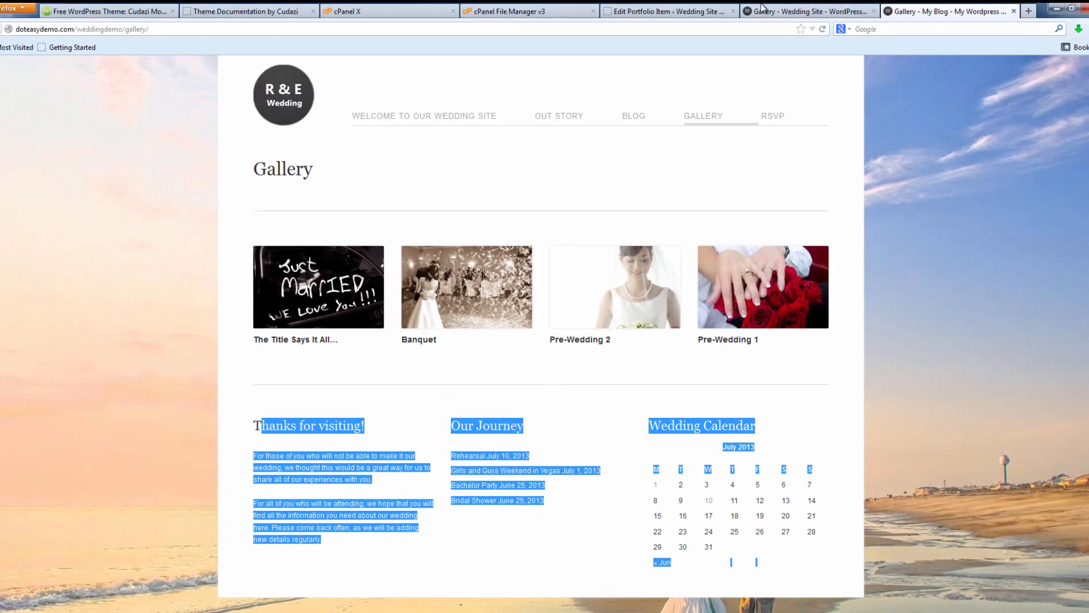
left_click(754, 10)
left_click(703, 8)
mouse_move(42, 295)
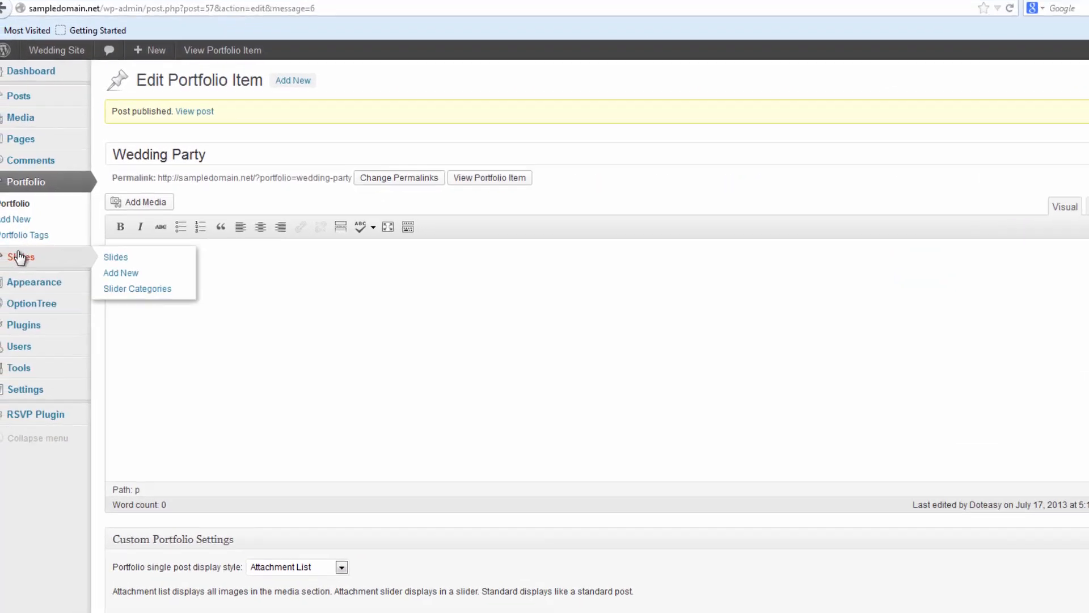
mouse_move(72, 359)
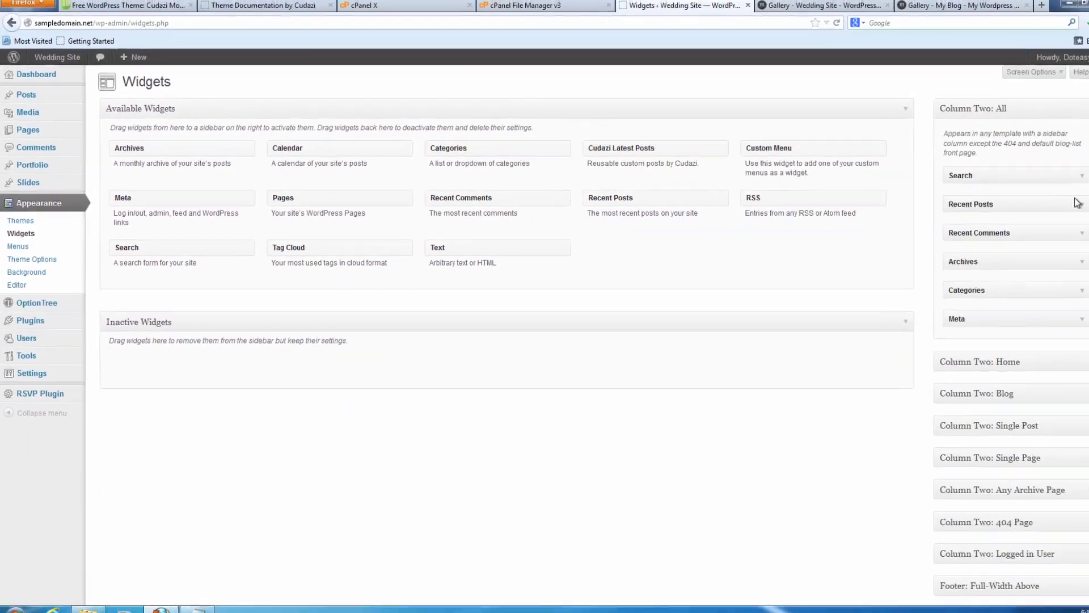
Add a Text widget titled 'Thanks for Visiting' to Footer Column: A.
scroll(1037, 277, "down", 6)
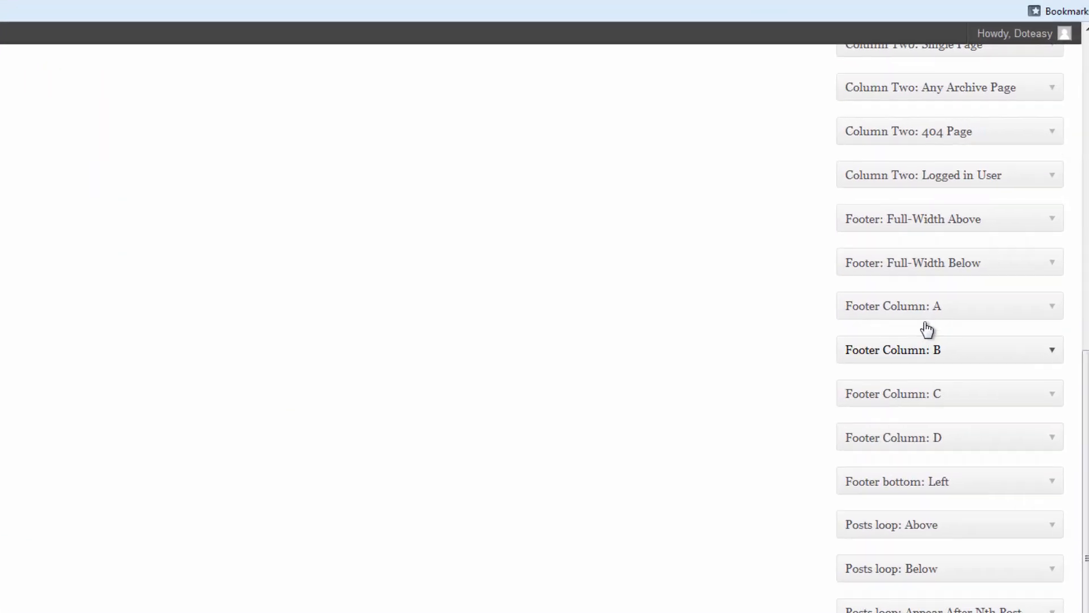
left_click(895, 351)
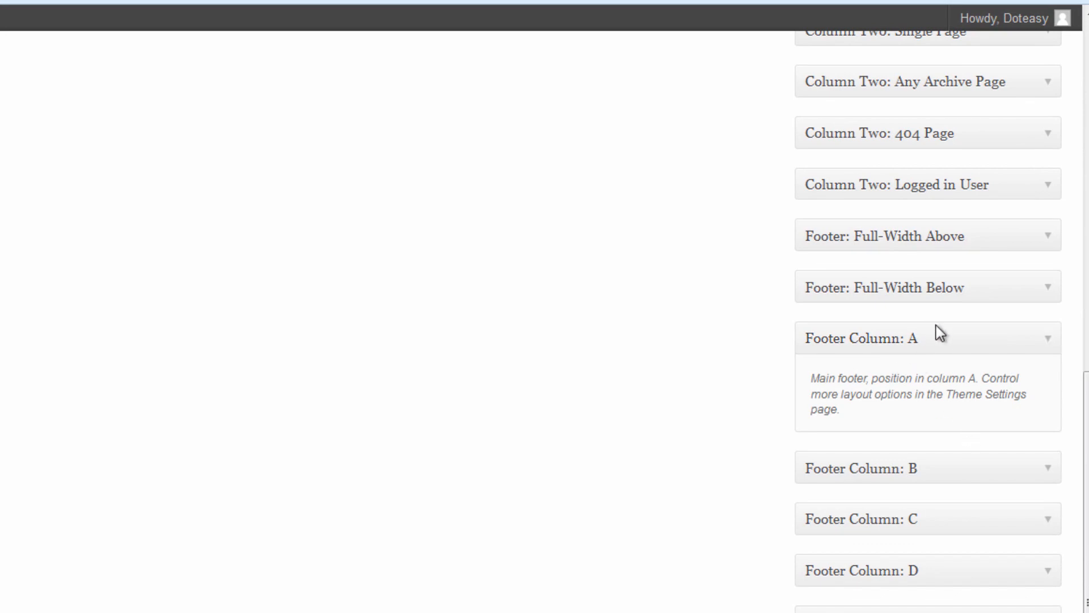
scroll(936, 403, "up", 4)
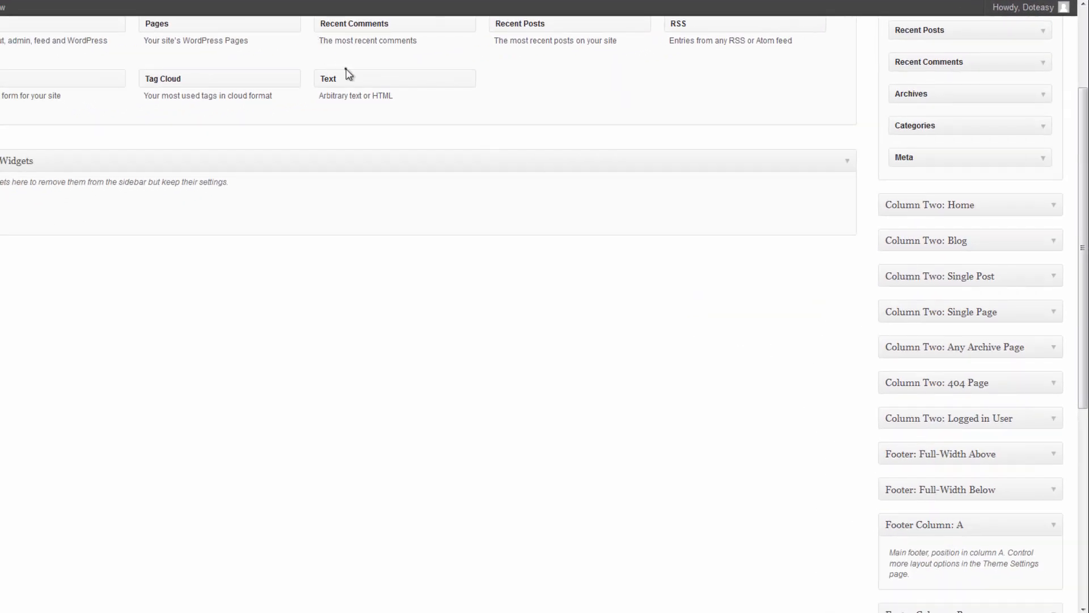
left_click_drag(359, 80, 926, 557)
scroll(925, 564, "down", 8)
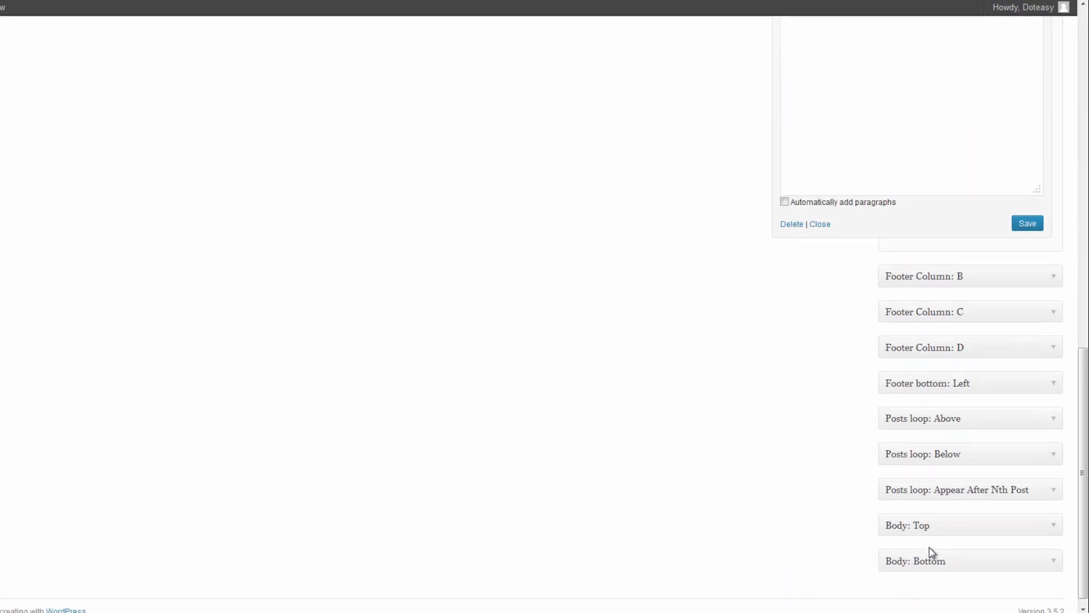
scroll(827, 415, "up", 5)
left_click(678, 188)
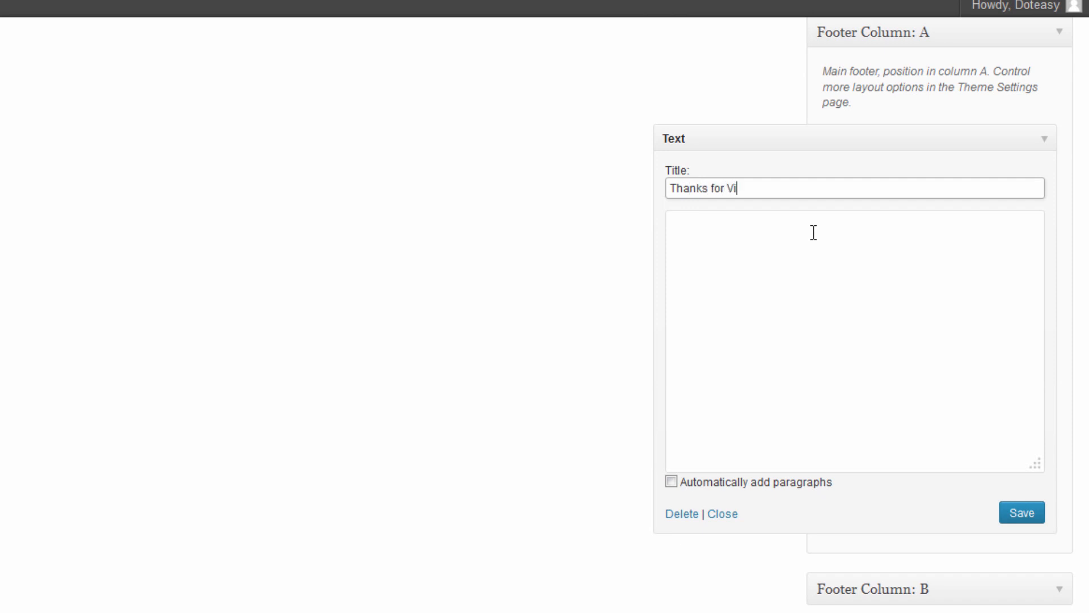
left_click(807, 247)
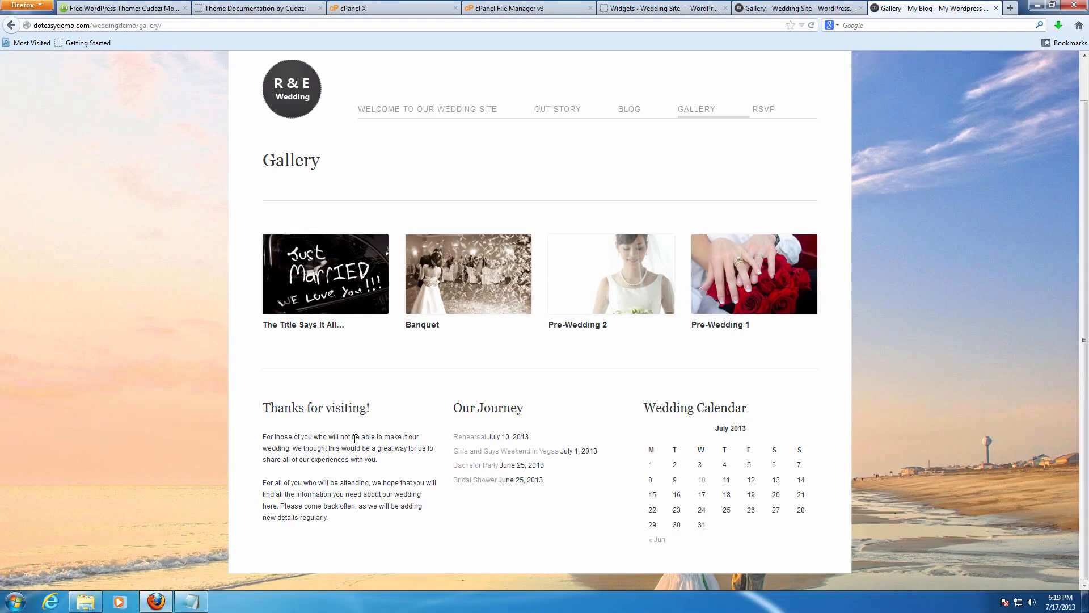
Copy the two welcome paragraphs from the demo site into the widget body and save.
left_click_drag(263, 441, 343, 520)
key("ctrl+c")
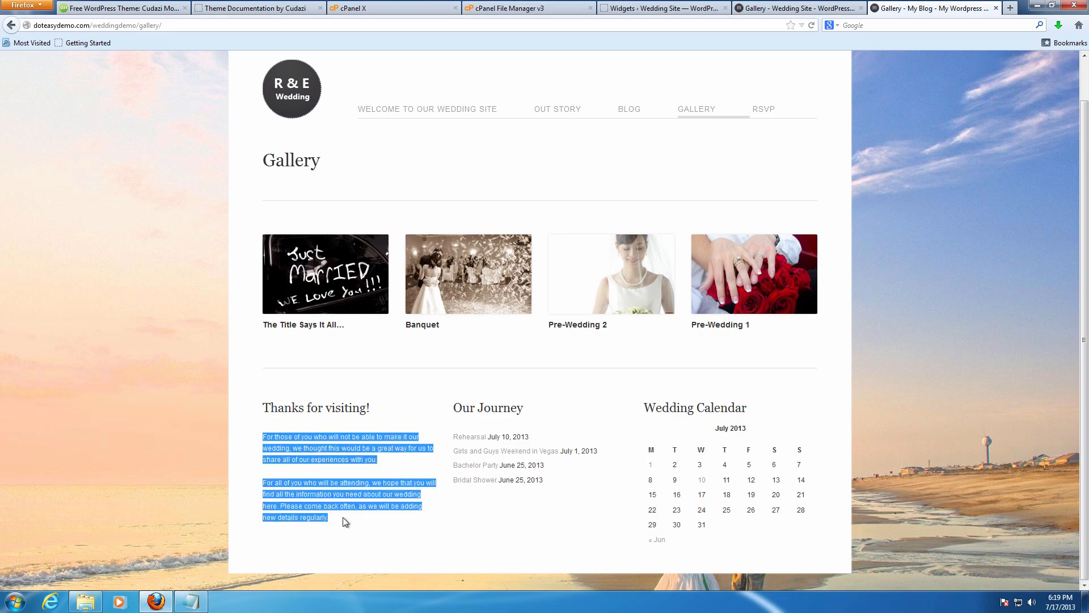
left_click(794, 8)
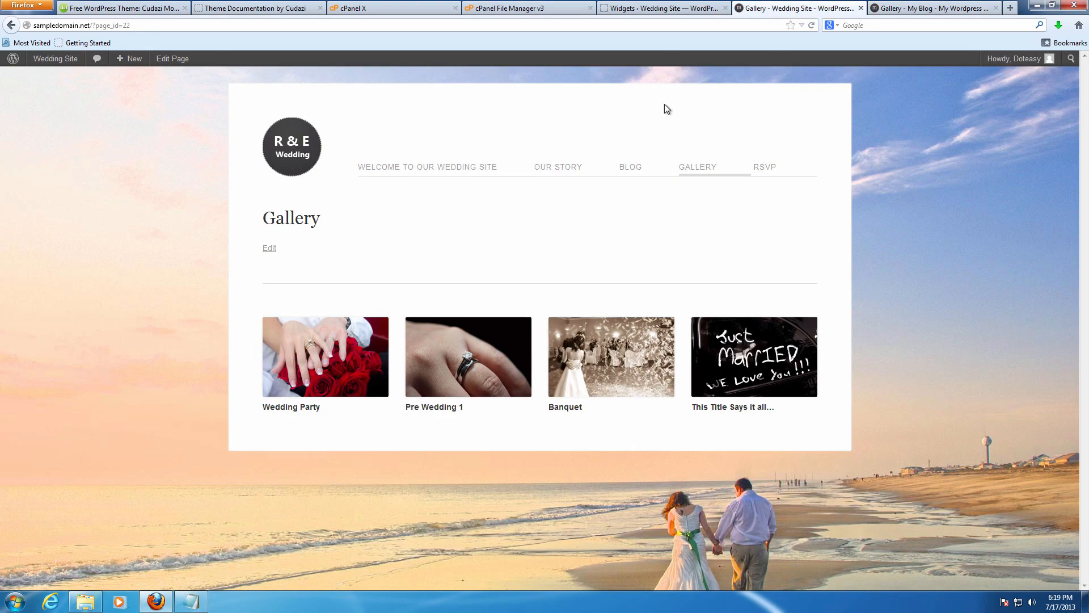
left_click(674, 5)
key("ctrl+v")
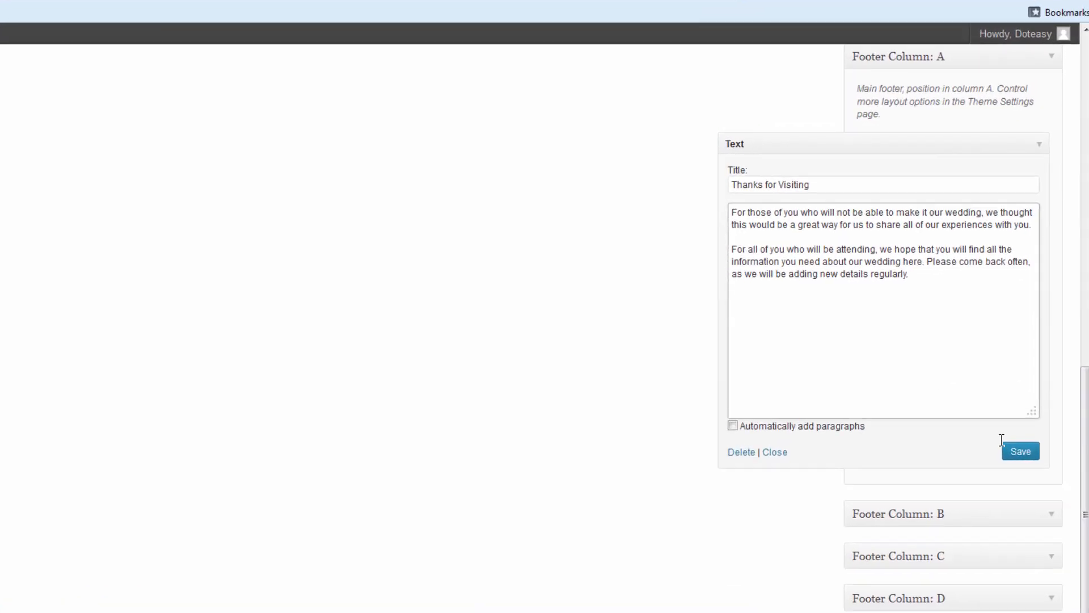
left_click(1005, 499)
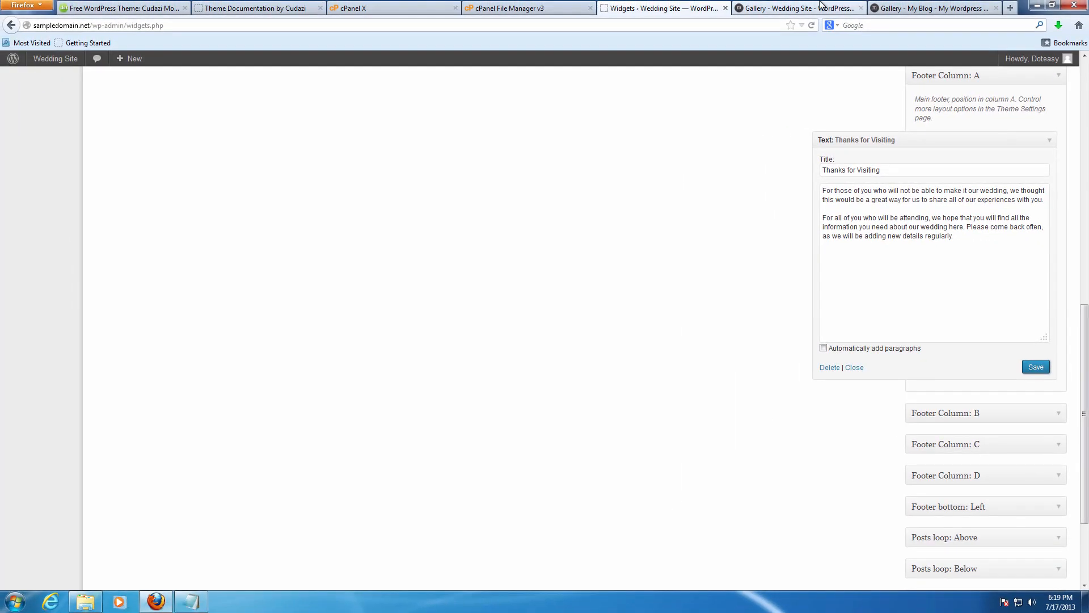
Check the new footer text on the live gallery, then expand Footer Column B.
left_click(815, 5)
left_click(689, 178)
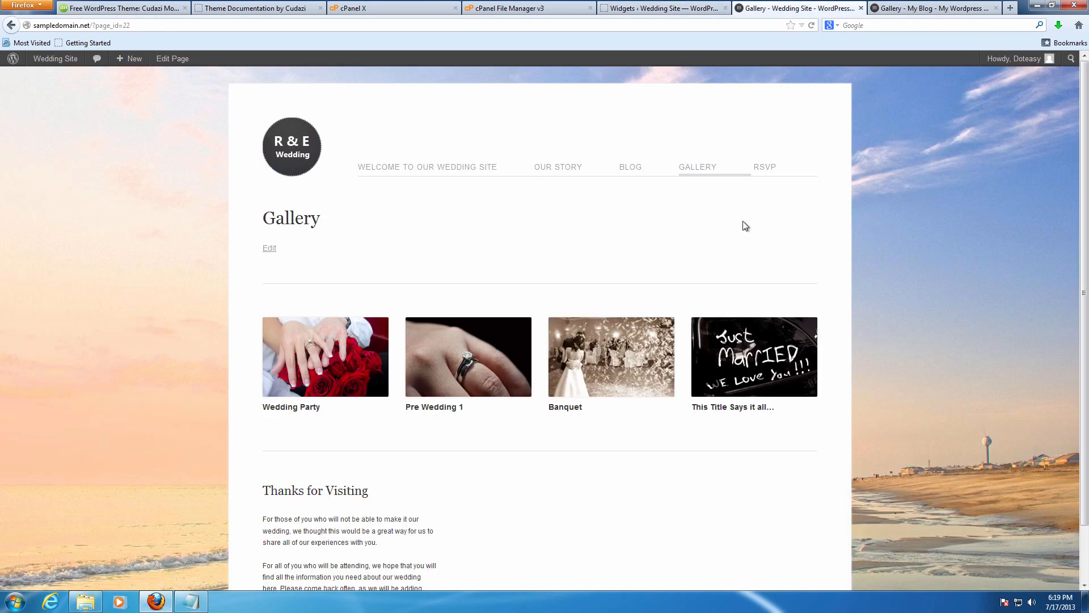
scroll(747, 222, "down", 2)
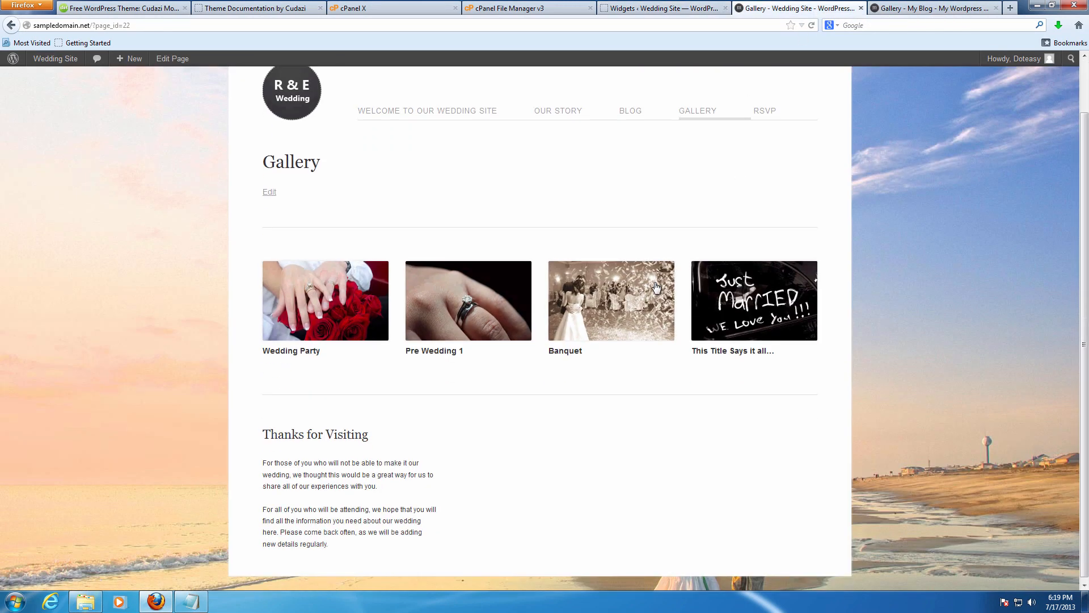
left_click(663, 5)
scroll(976, 369, "down", 2)
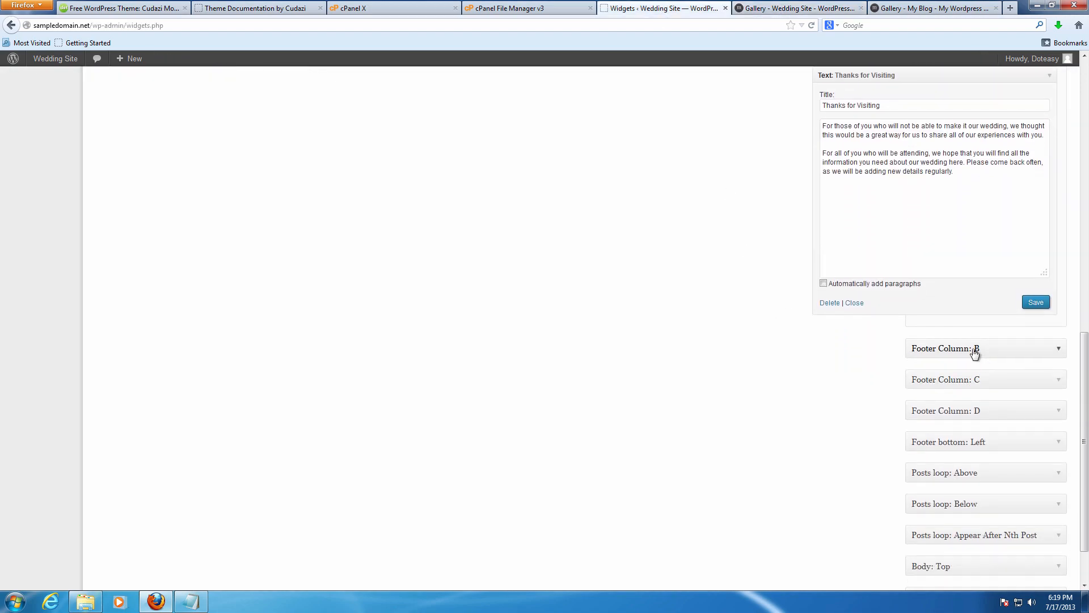
left_click(1058, 354)
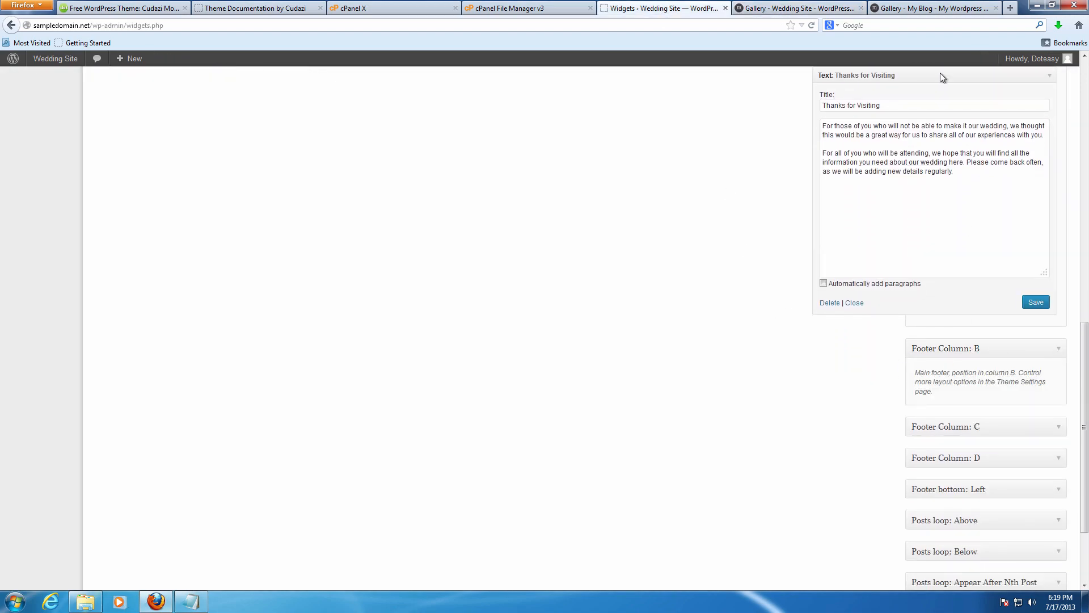
left_click(933, 8)
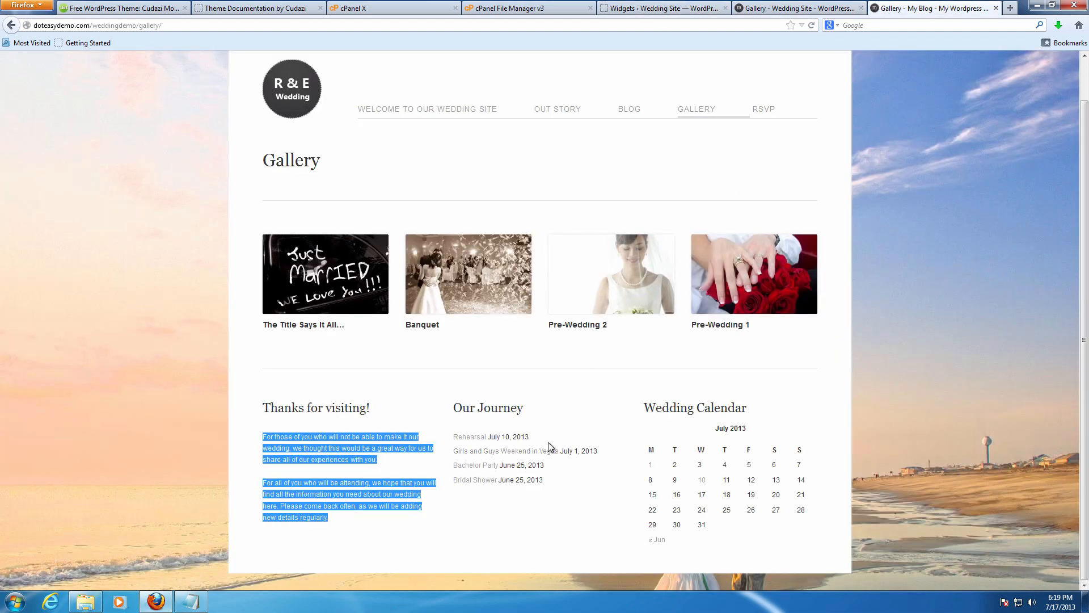
Add a new Text widget to Footer Column B and collapse the Footer Column A widgets.
left_click(661, 8)
scroll(653, 219, "up", 10)
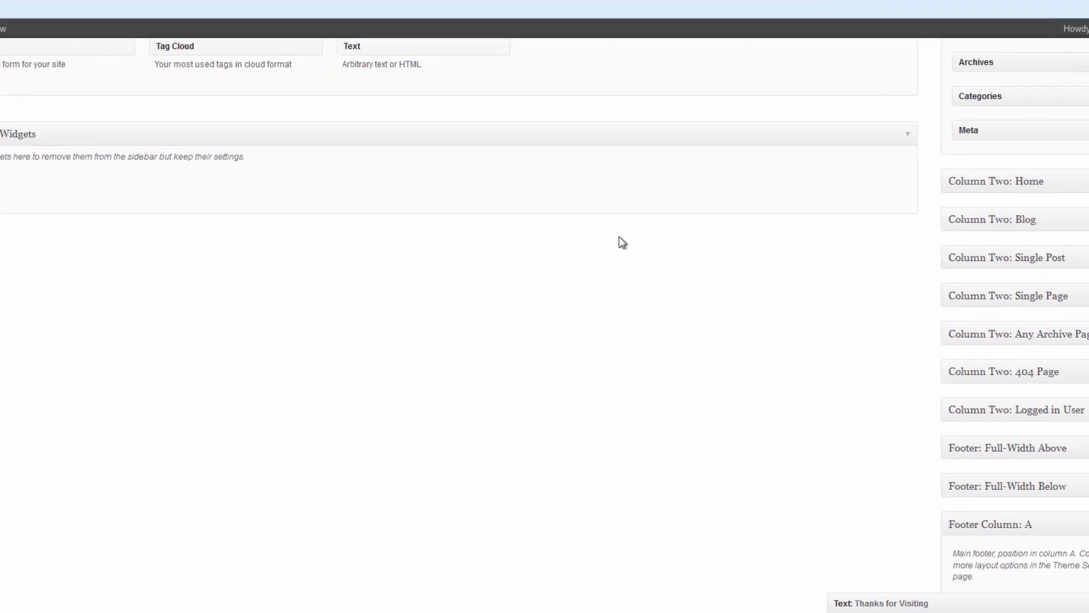
left_click_drag(342, 33, 851, 536)
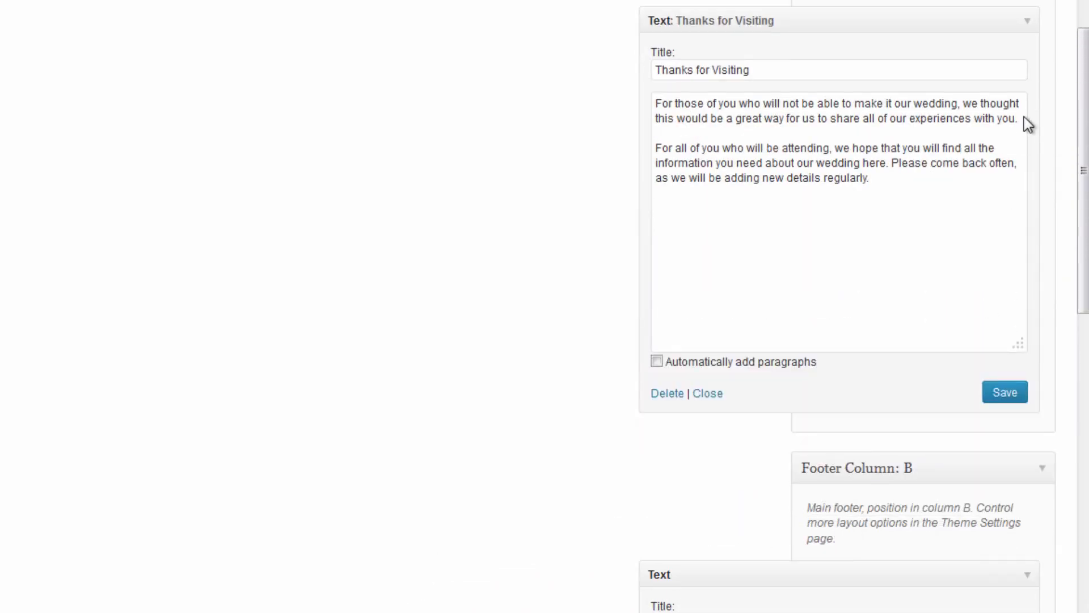
left_click(1026, 23)
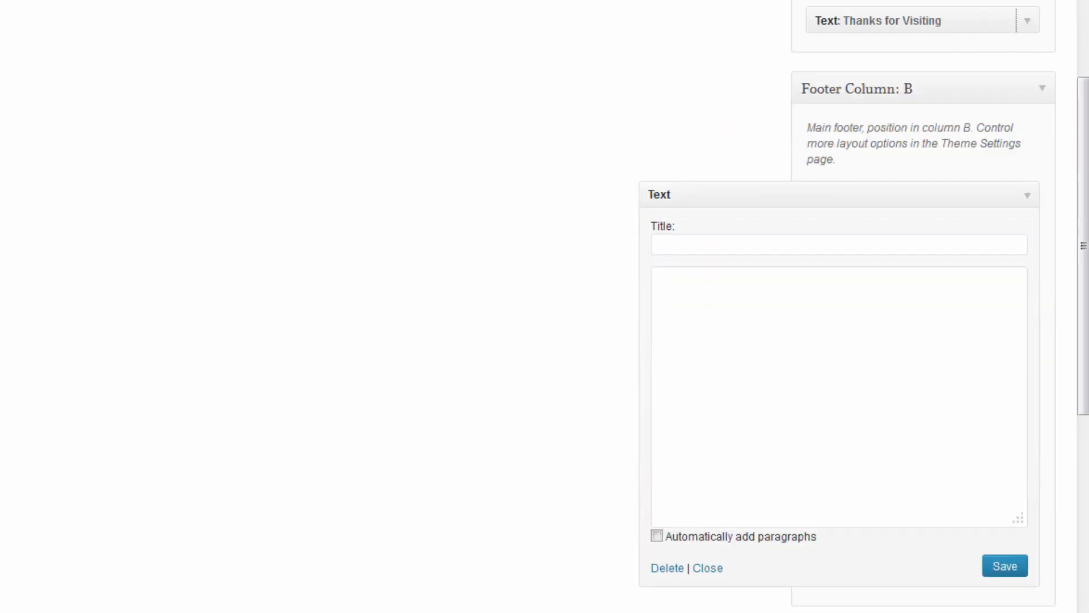
left_click(1035, 25)
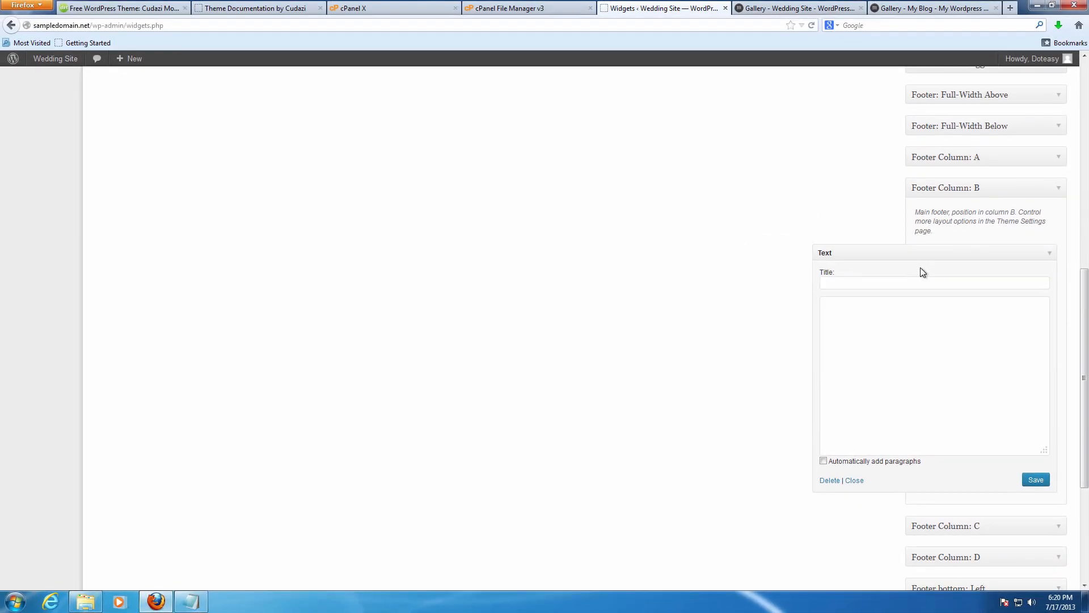
left_click(956, 7)
left_click(696, 6)
Title the widget Our Journey and paste in the four event lines copied from the demo page.
left_click(891, 285)
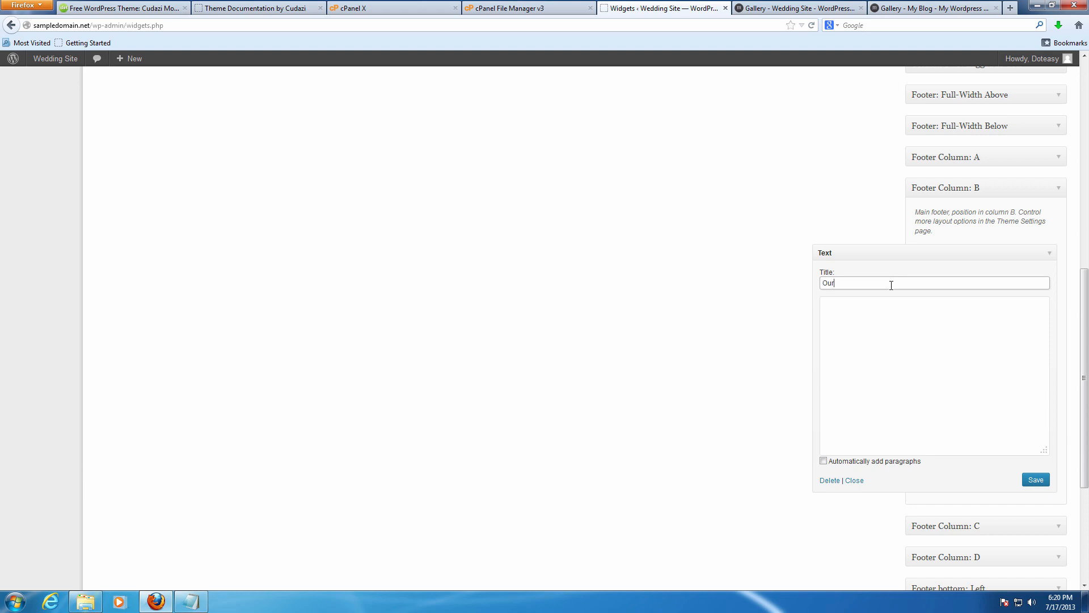
left_click(937, 6)
left_click_drag(551, 487, 457, 440)
key("ctrl+c")
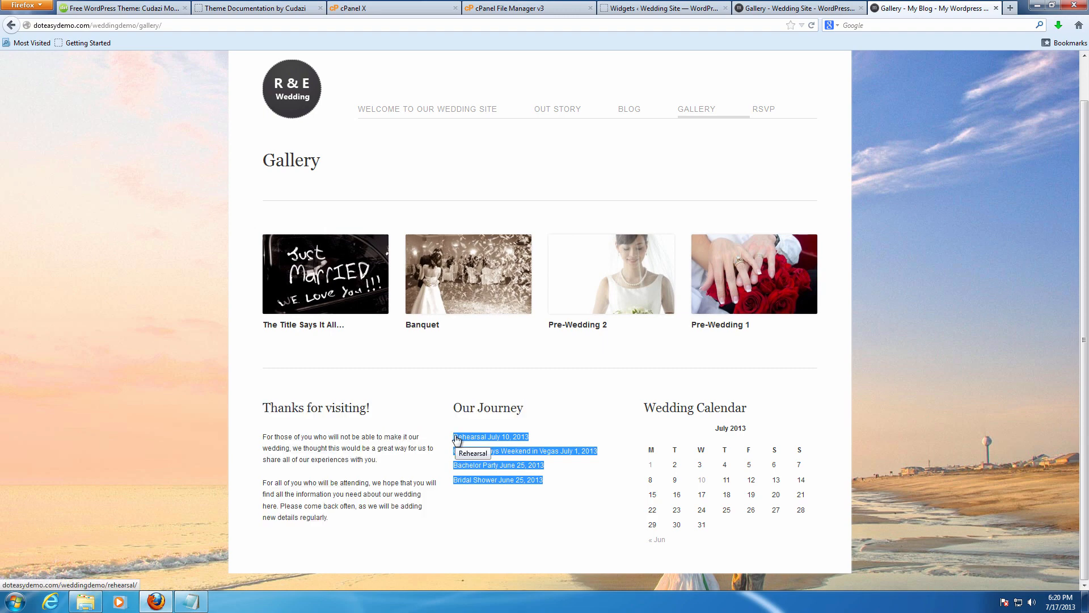
left_click(766, 9)
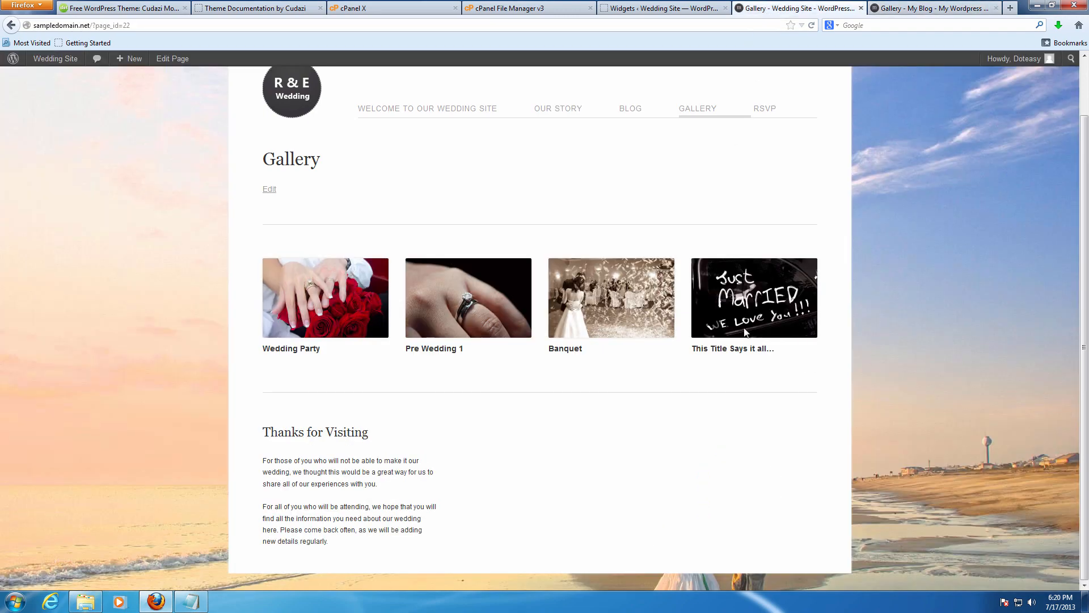
left_click(686, 7)
left_click(801, 335)
key("ctrl+v")
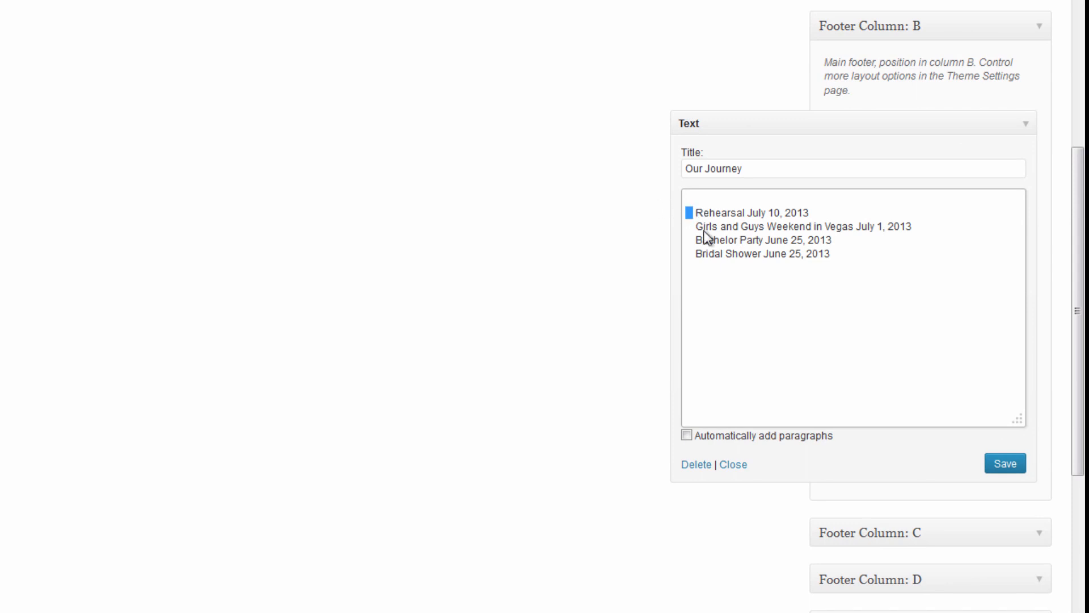
Remove the leading spaces before the Rehearsal and Girls and Guys Weekend lines.
key("BackSpace")
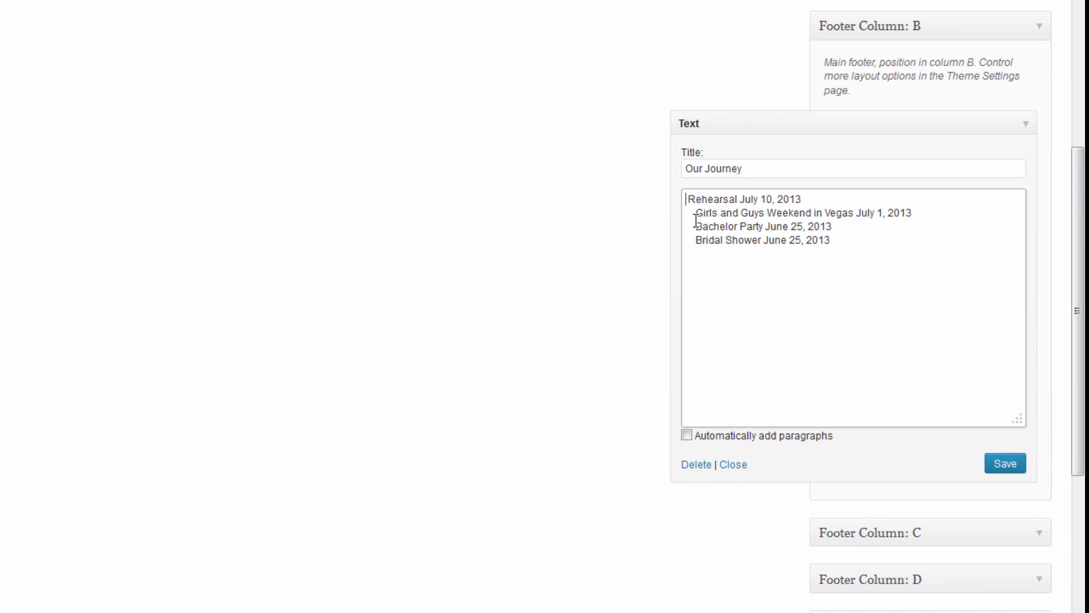
key("BackSpace")
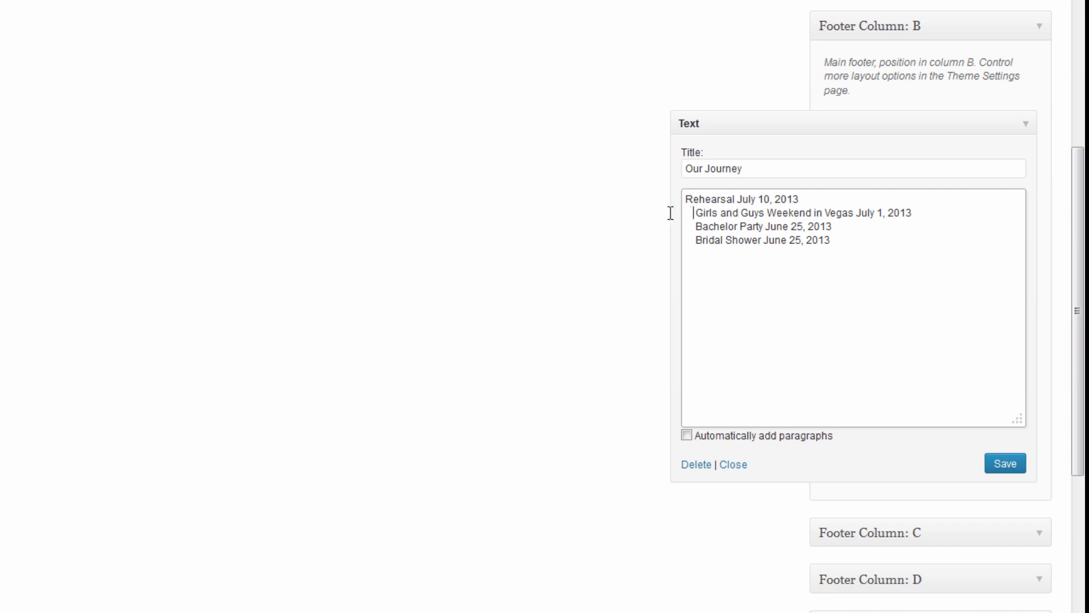
key("BackSpace")
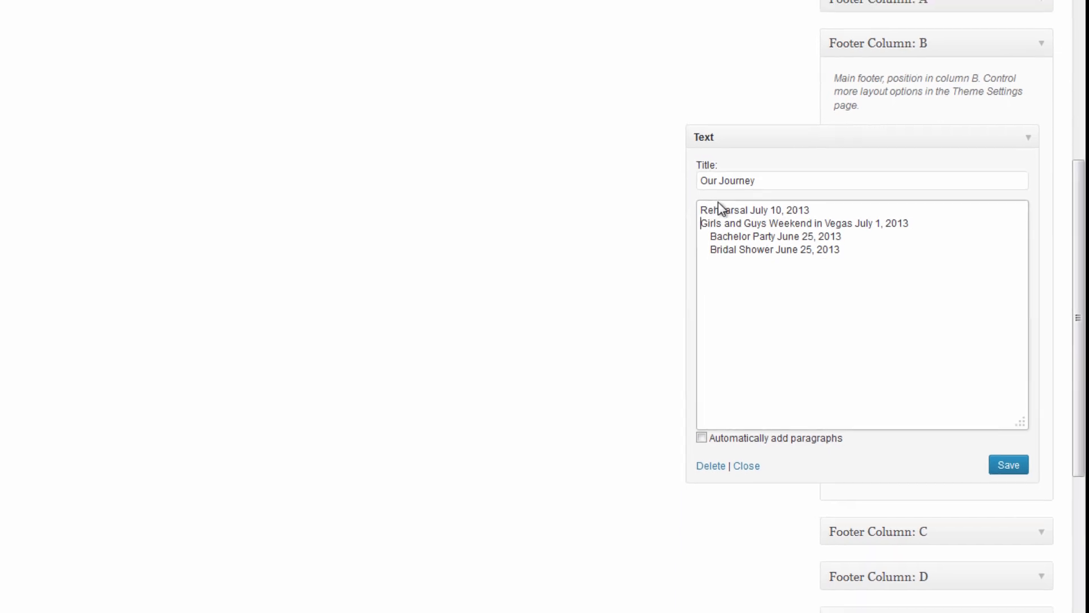
left_click(898, 10)
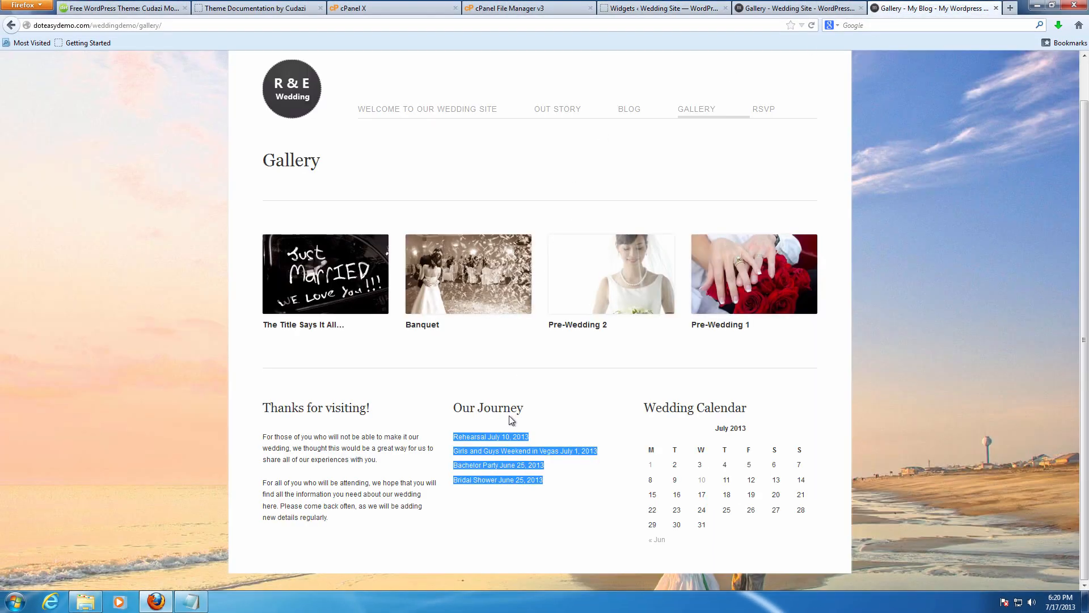
left_click(535, 432)
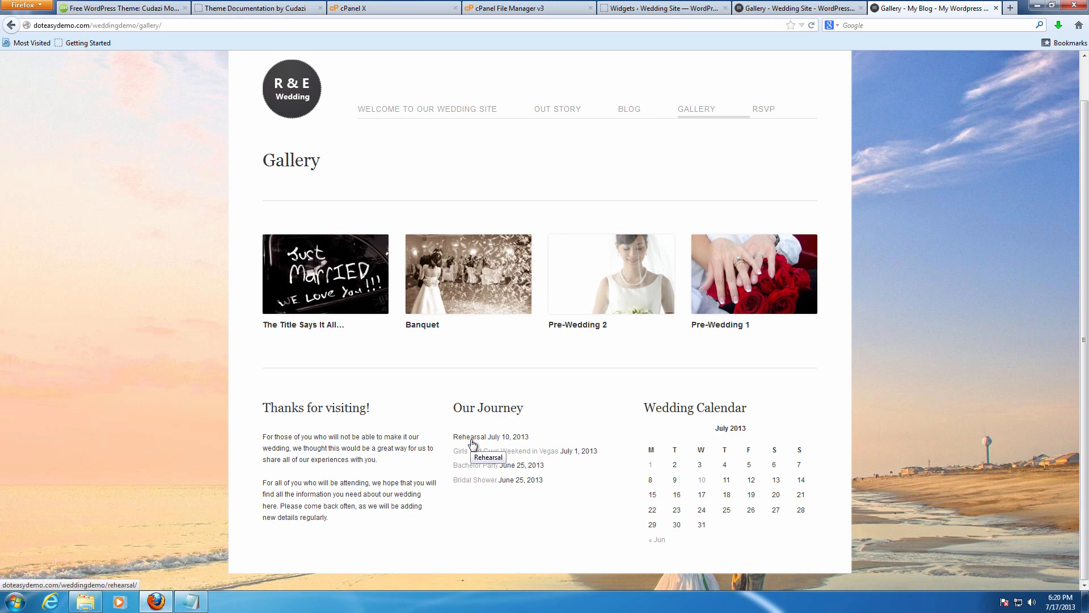
left_click(800, 8)
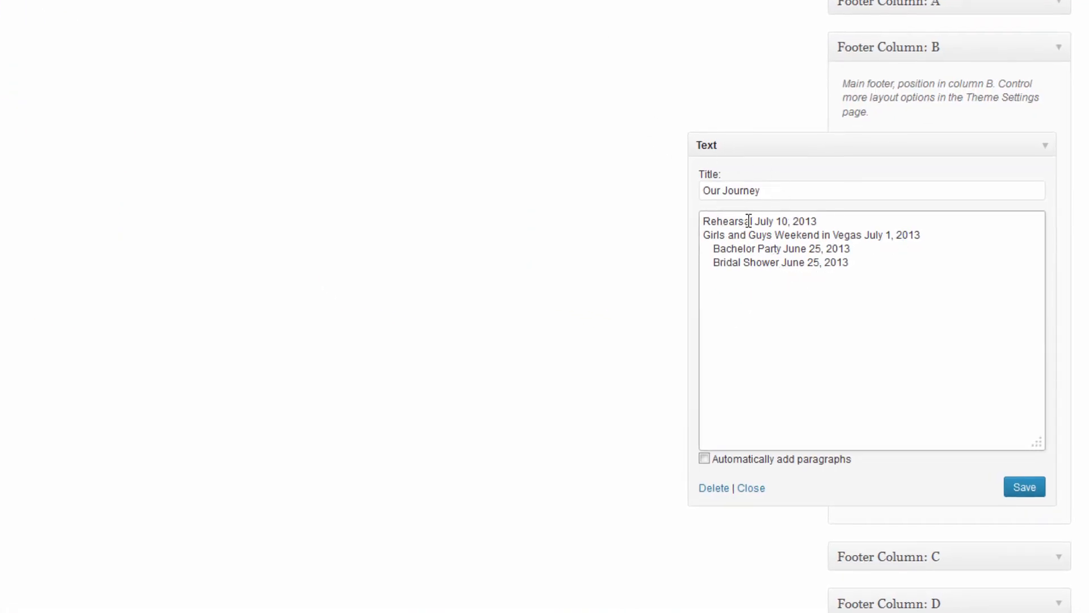
left_click_drag(754, 221, 679, 222)
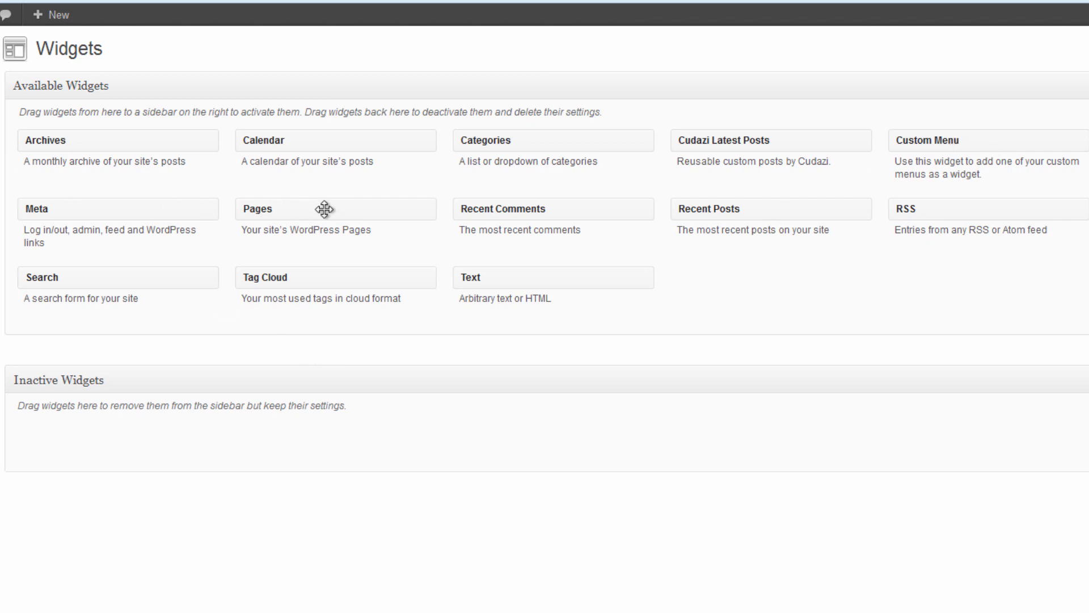
Add a Pages widget to Footer Column B, sorted by page title.
left_click_drag(287, 214, 813, 612)
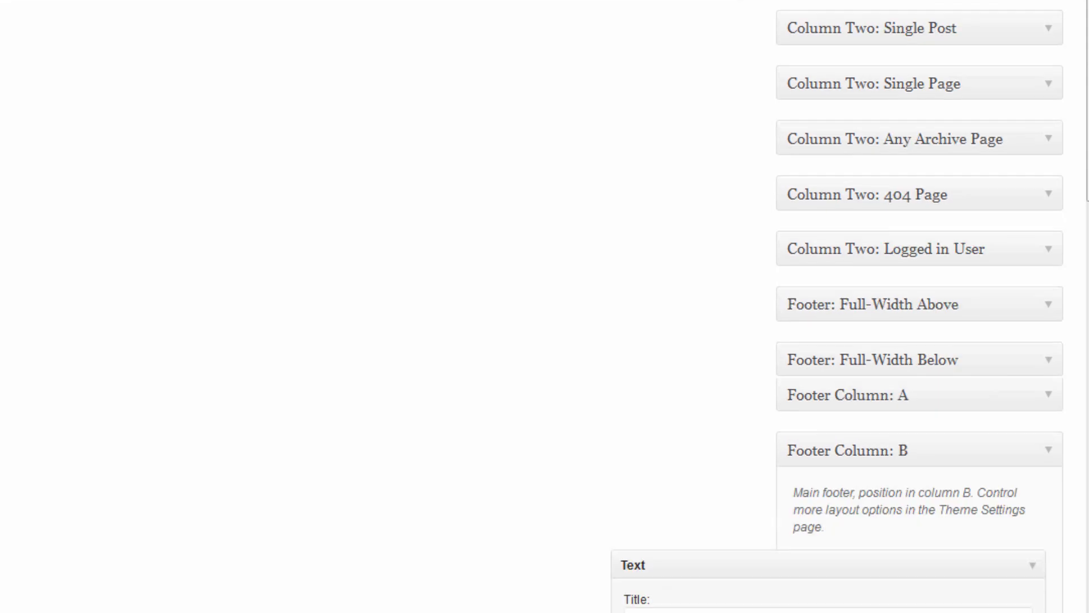
left_click_drag(813, 612, 880, 161)
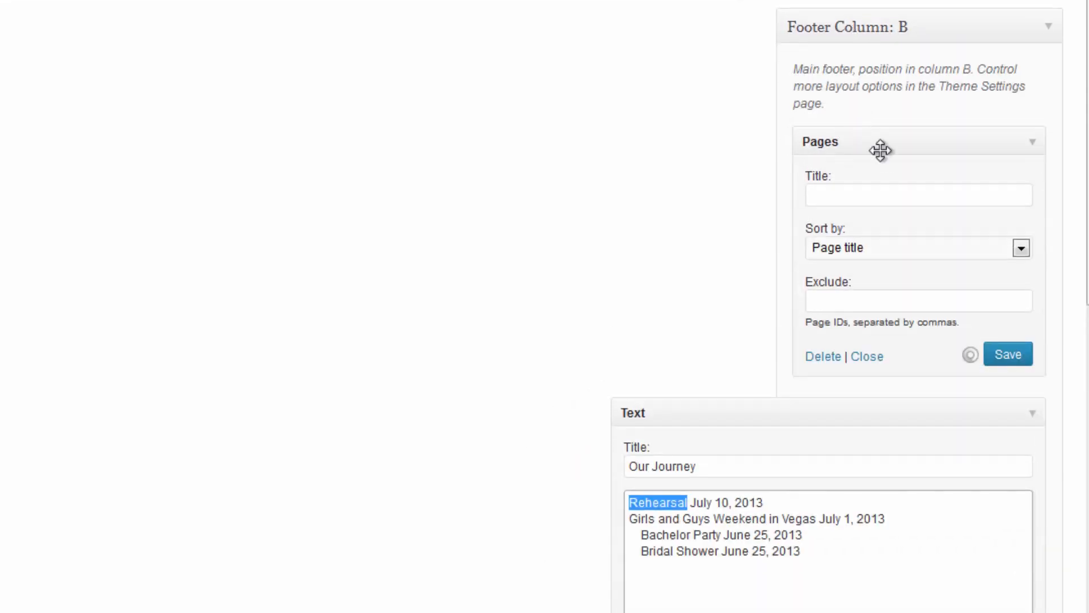
left_click(890, 191)
left_click(1005, 249)
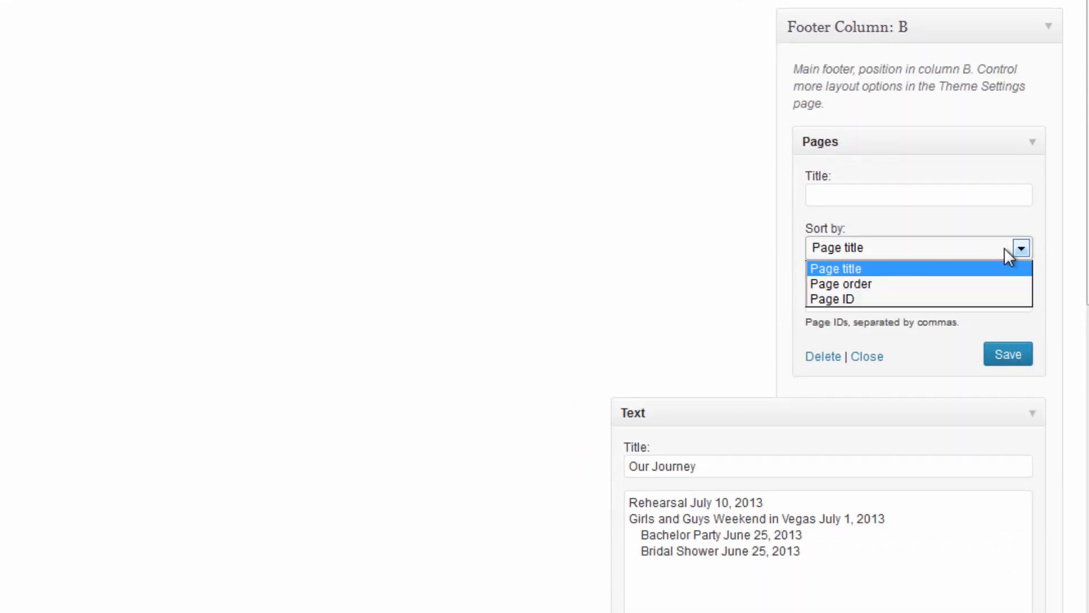
left_click(914, 266)
left_click(863, 301)
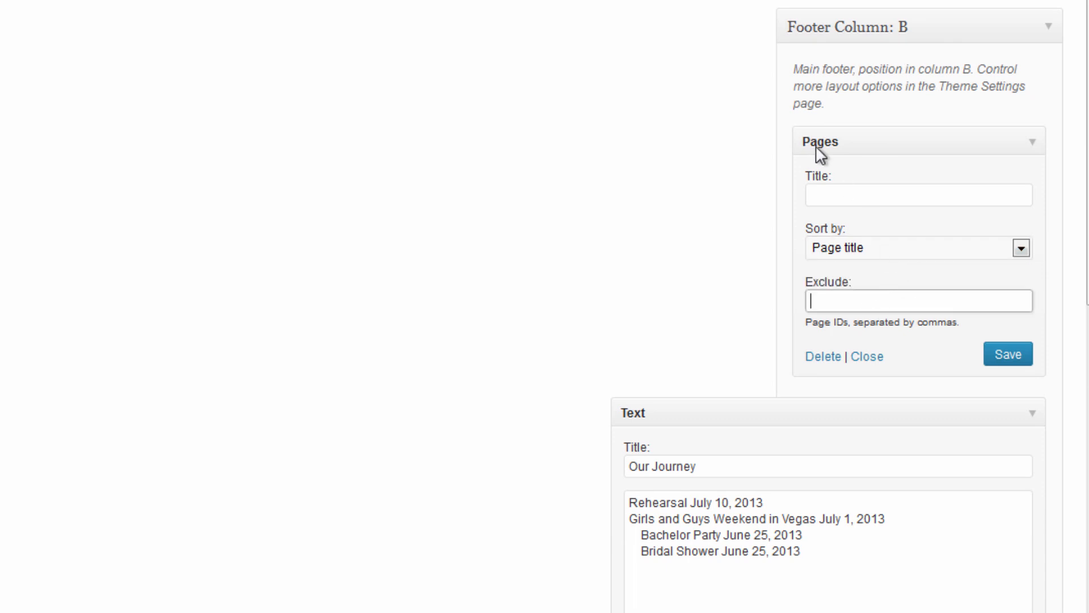
left_click(925, 248)
left_click(897, 197)
left_click(881, 189)
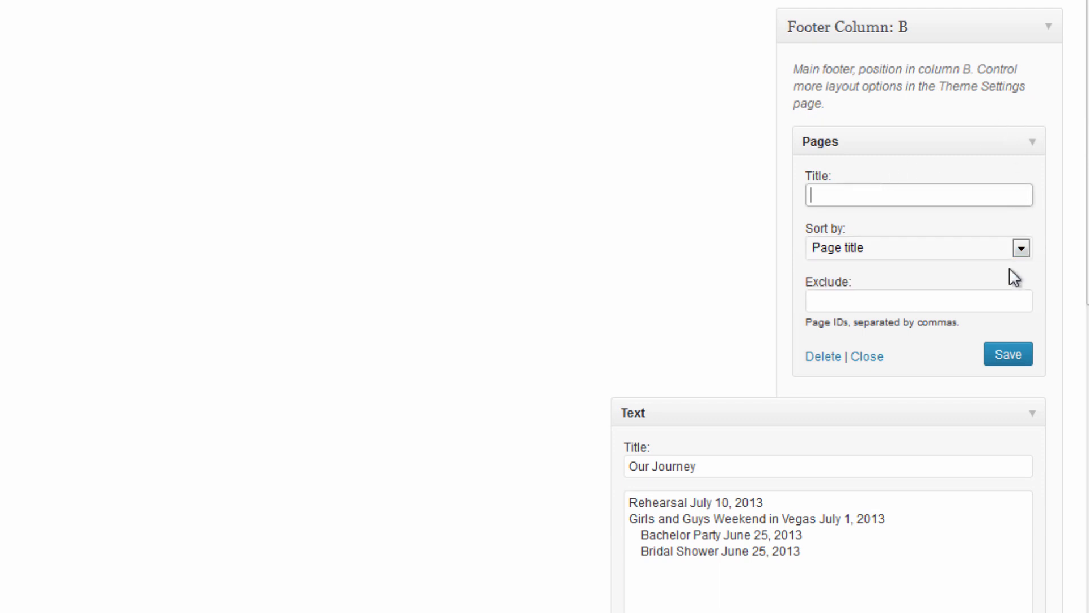
left_click(867, 357)
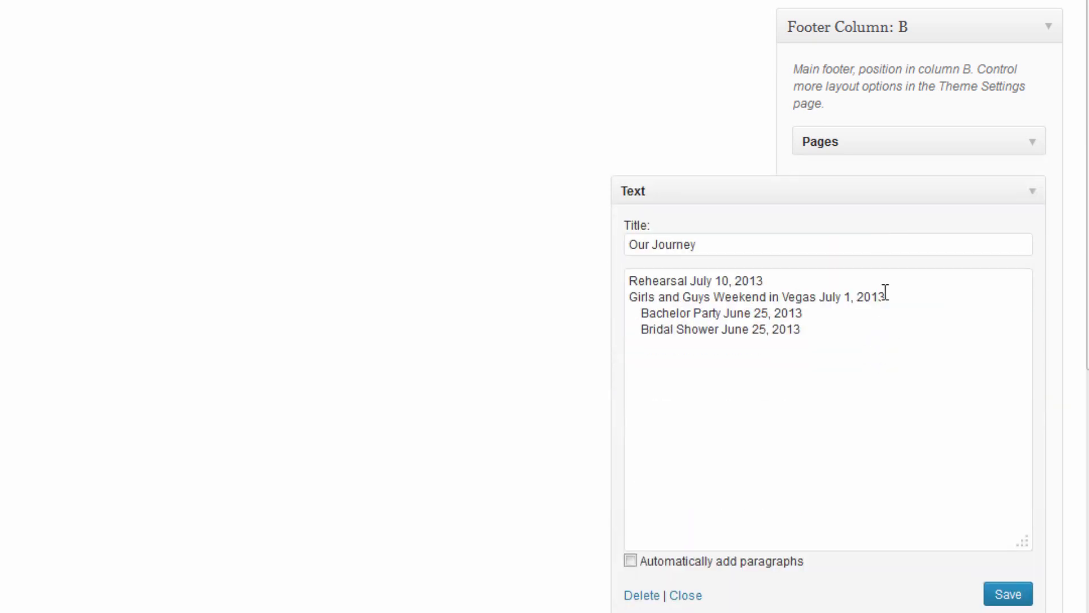
Remove the indent before Bachelor Party, save Our Journey, and reload the Gallery page's footer.
left_click_drag(644, 307, 567, 326)
key("BackSpace")
key("BackSpace")
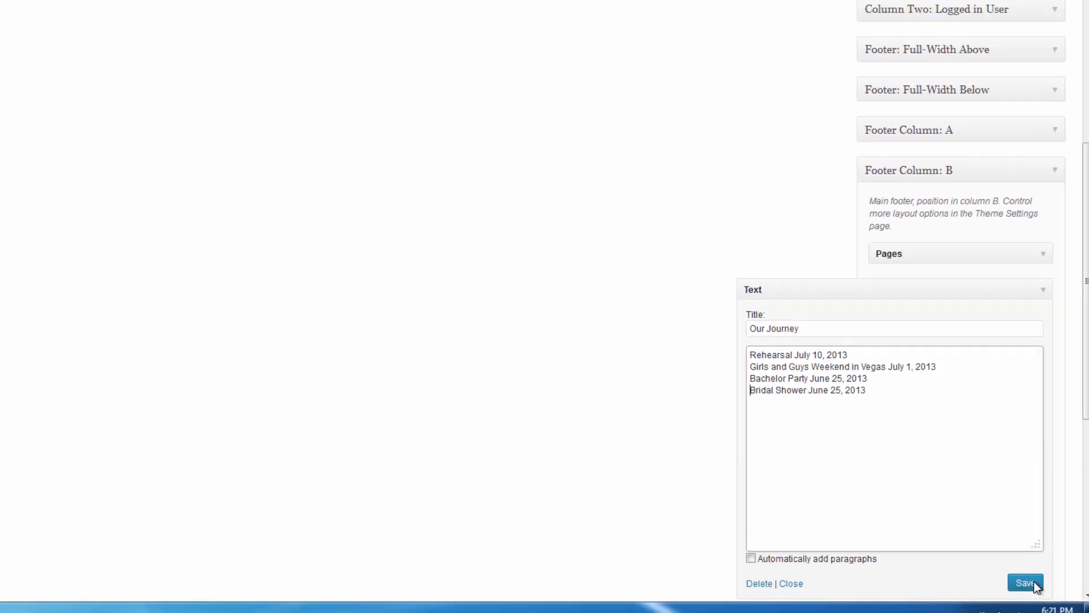
left_click(1036, 587)
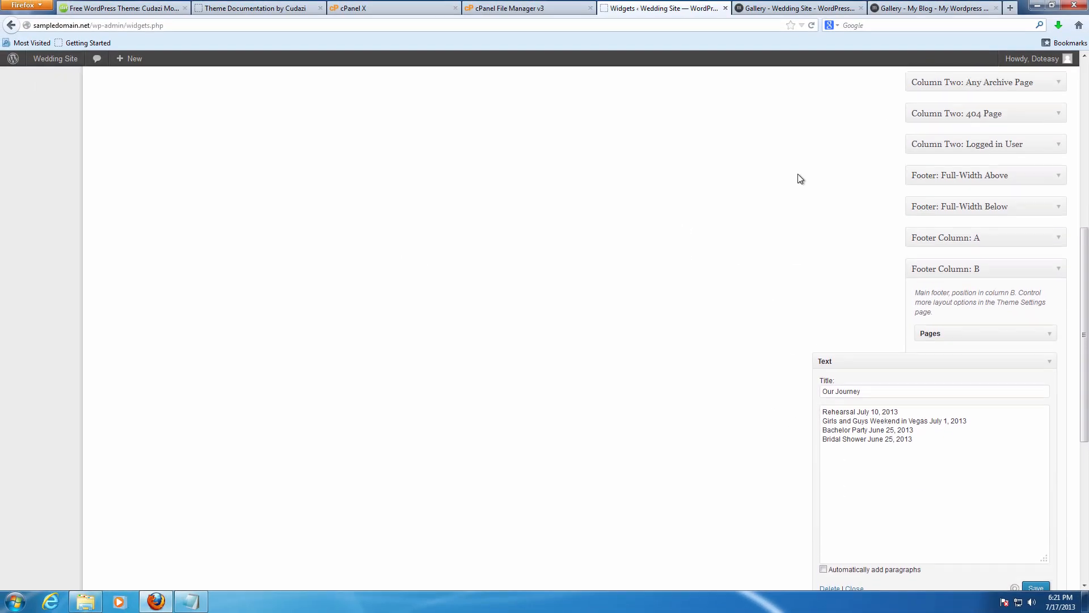
left_click(775, 13)
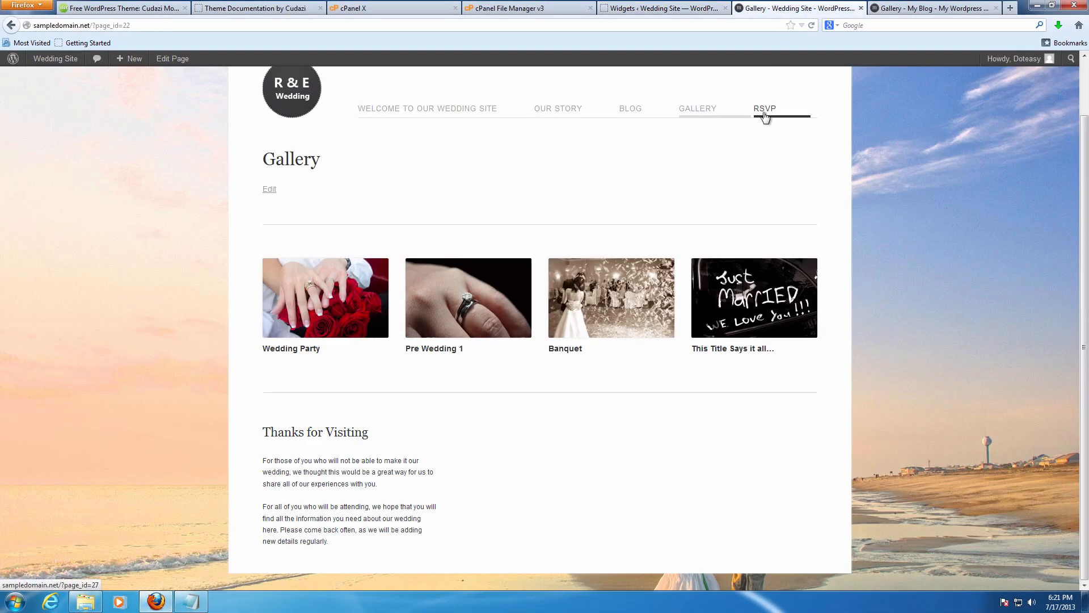
key("F5")
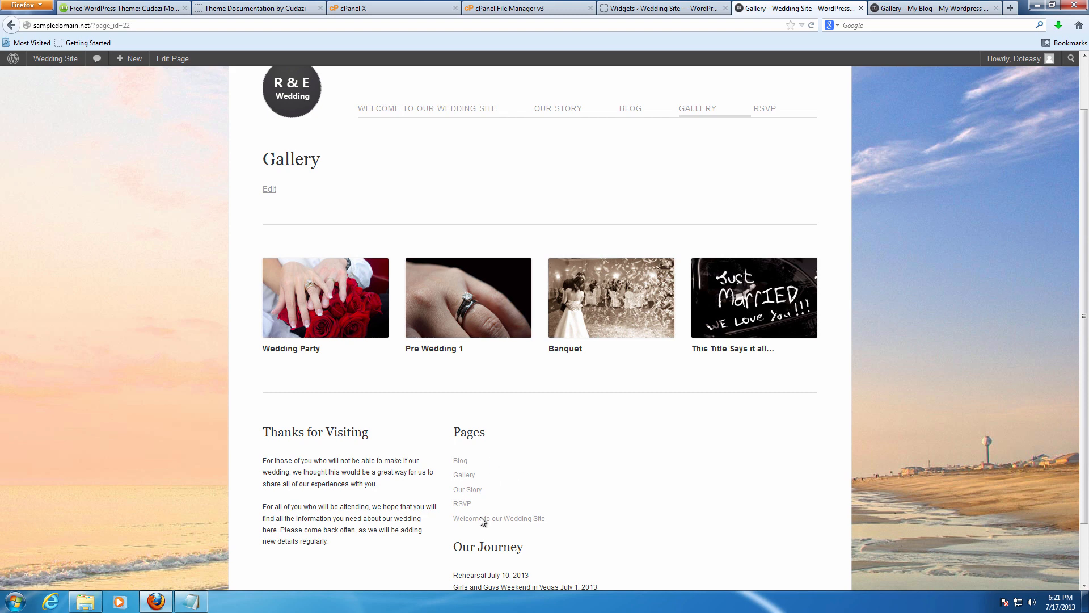
scroll(518, 466, "down", 2)
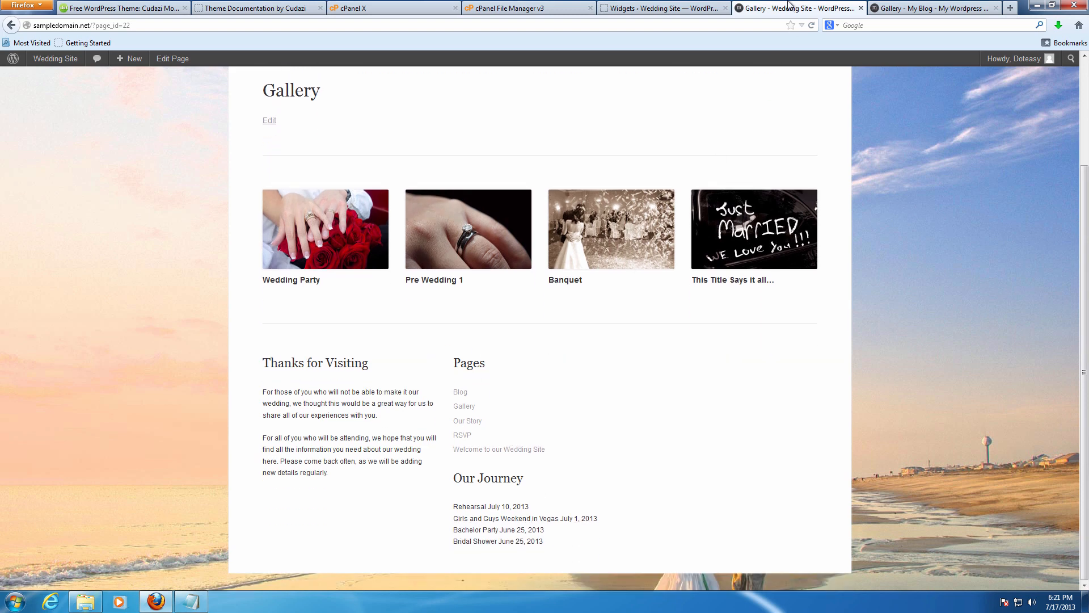
Delete the Pages widget from Footer Column B and confirm on the reloaded Gallery page.
left_click(665, 7)
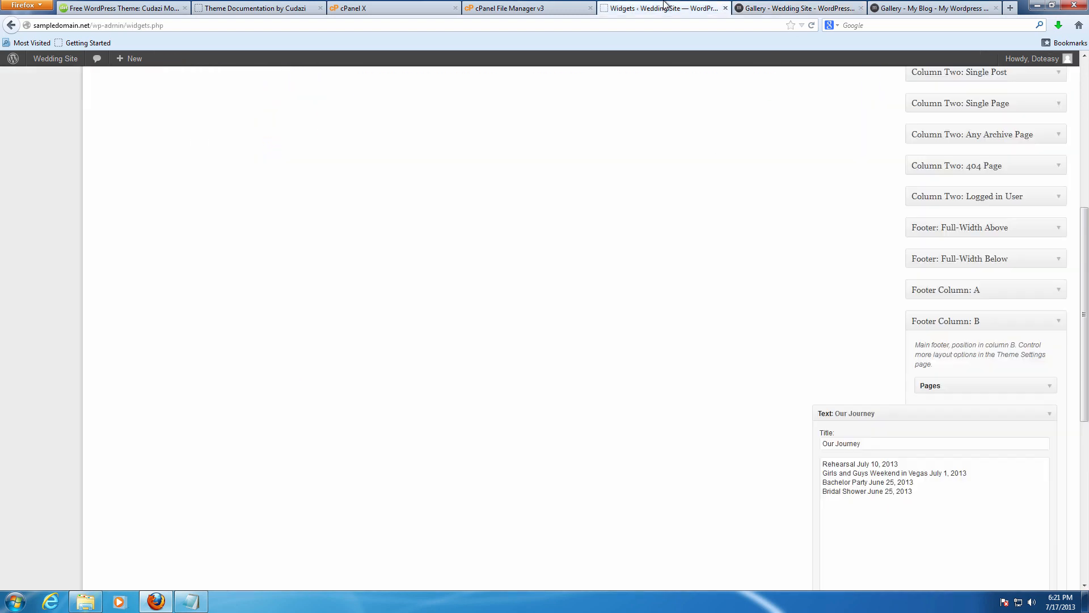
left_click(1043, 386)
left_click(933, 506)
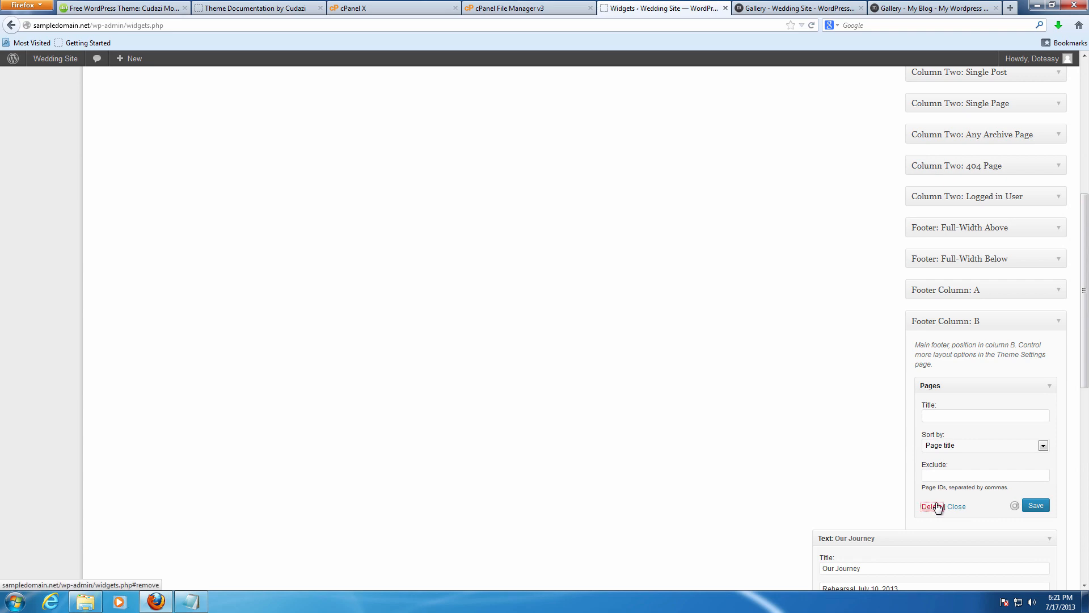
left_click(843, 9)
key("F5")
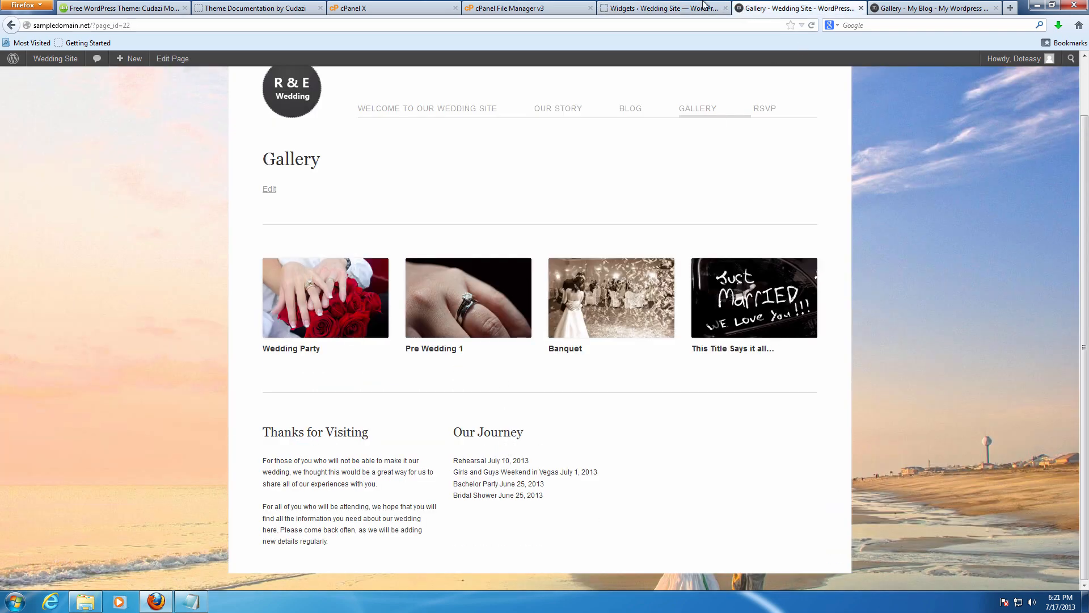
left_click(673, 9)
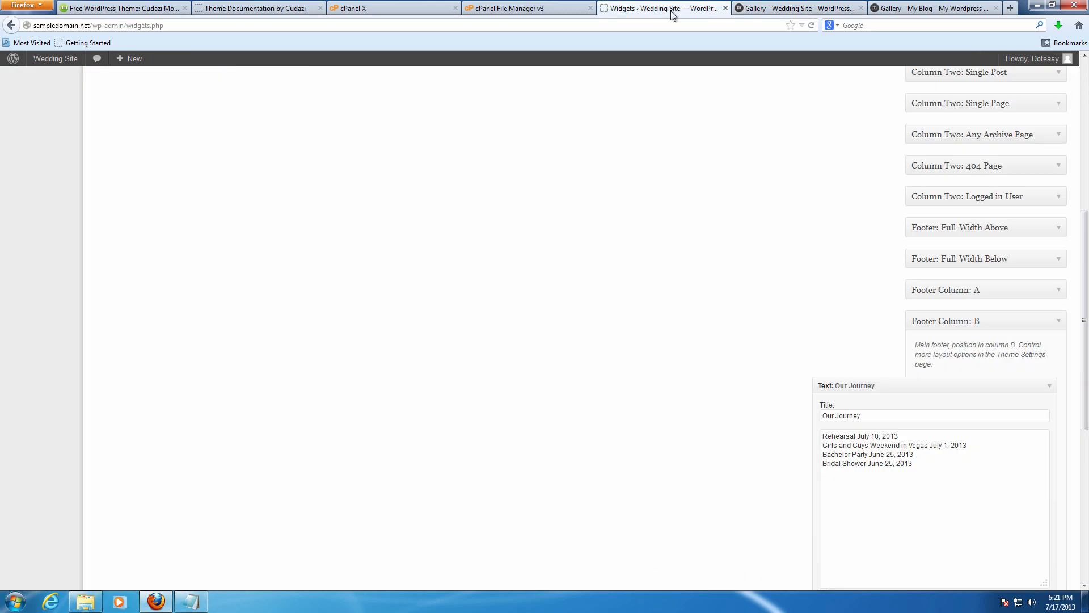
left_click(1043, 382)
scroll(761, 323, "up", 1)
scroll(733, 300, "up", 3)
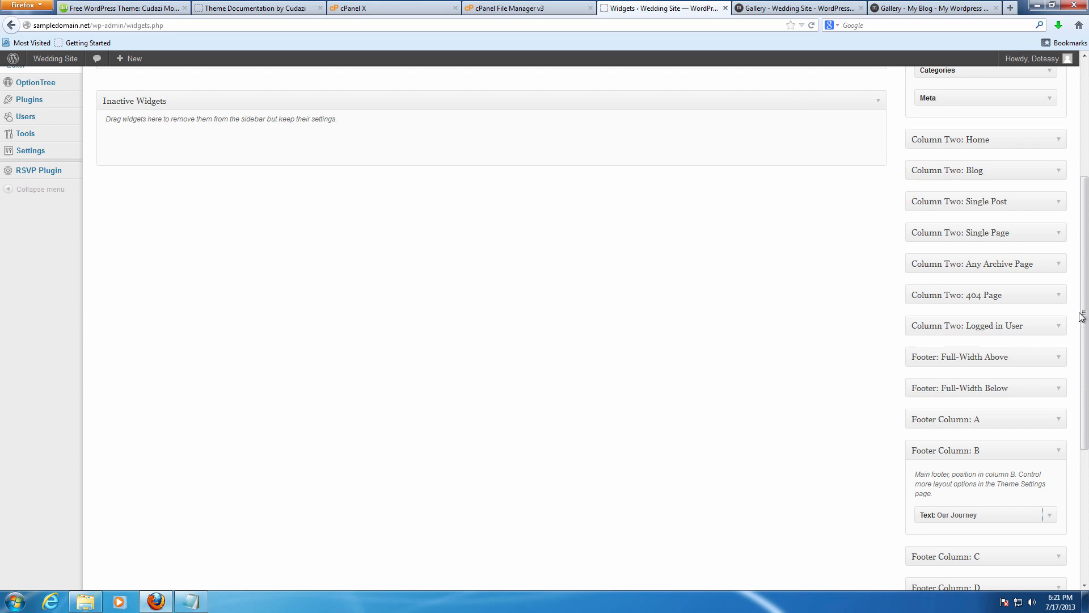
scroll(766, 100, "up", 6)
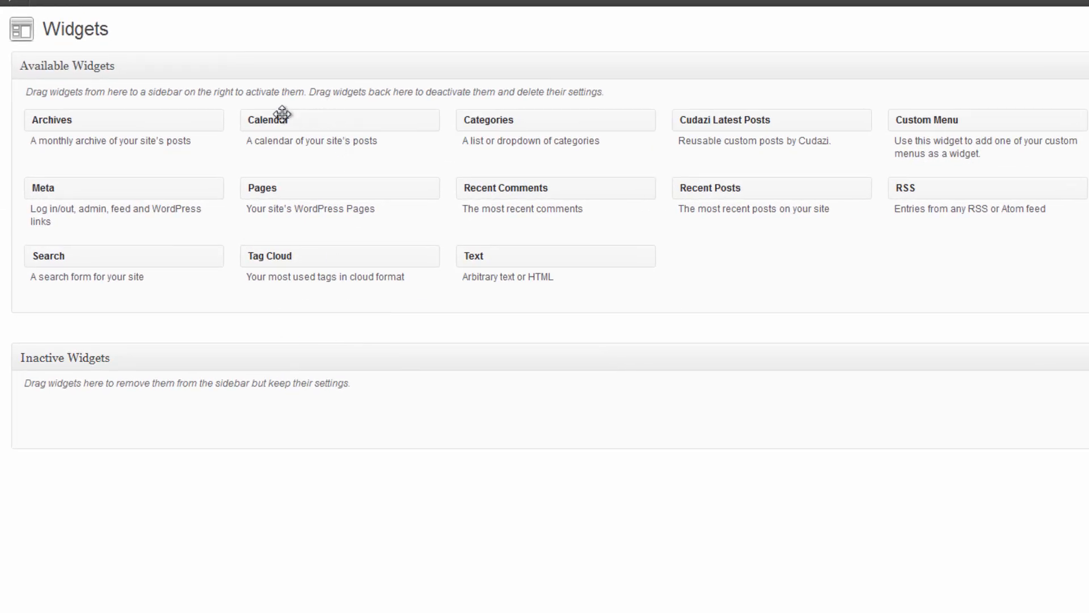
Place a Calendar widget into Footer Column C, collapsing the Footer Column B area.
left_click_drag(278, 117, 1088, 612)
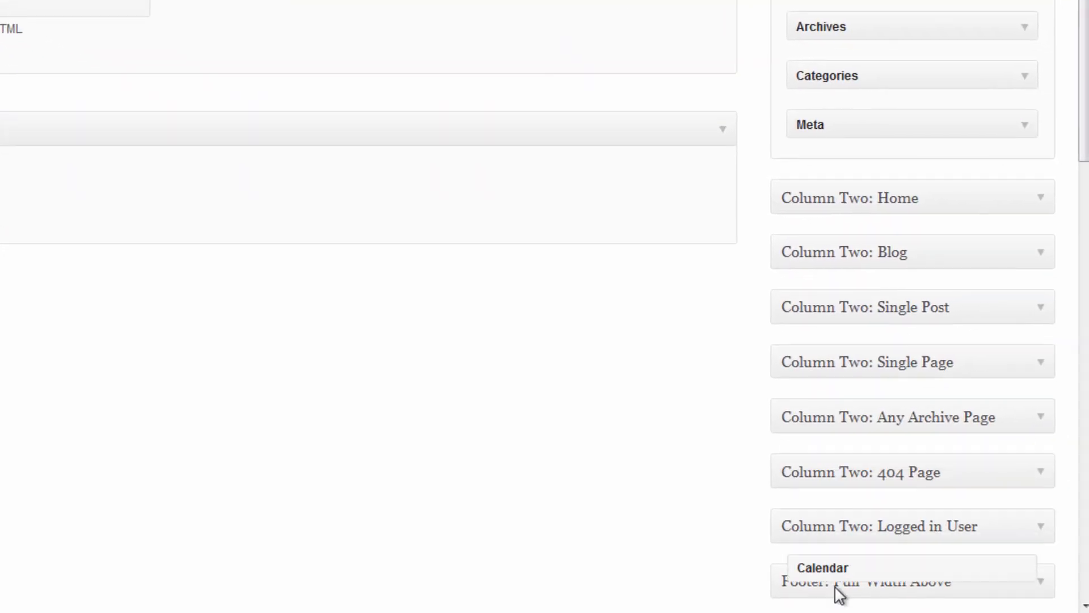
left_click_drag(837, 590, 847, 286)
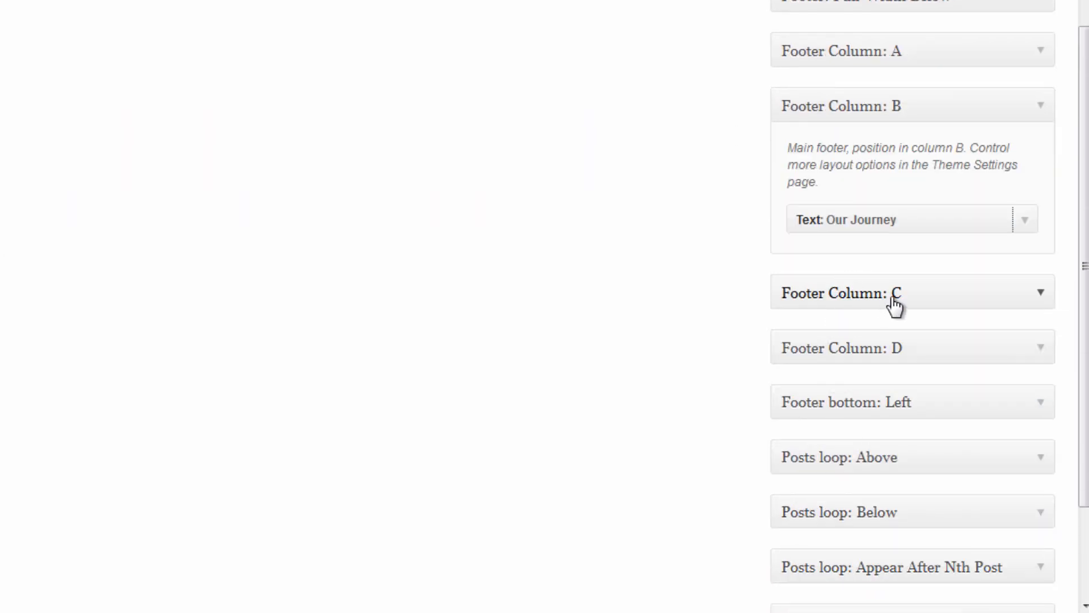
left_click(928, 296)
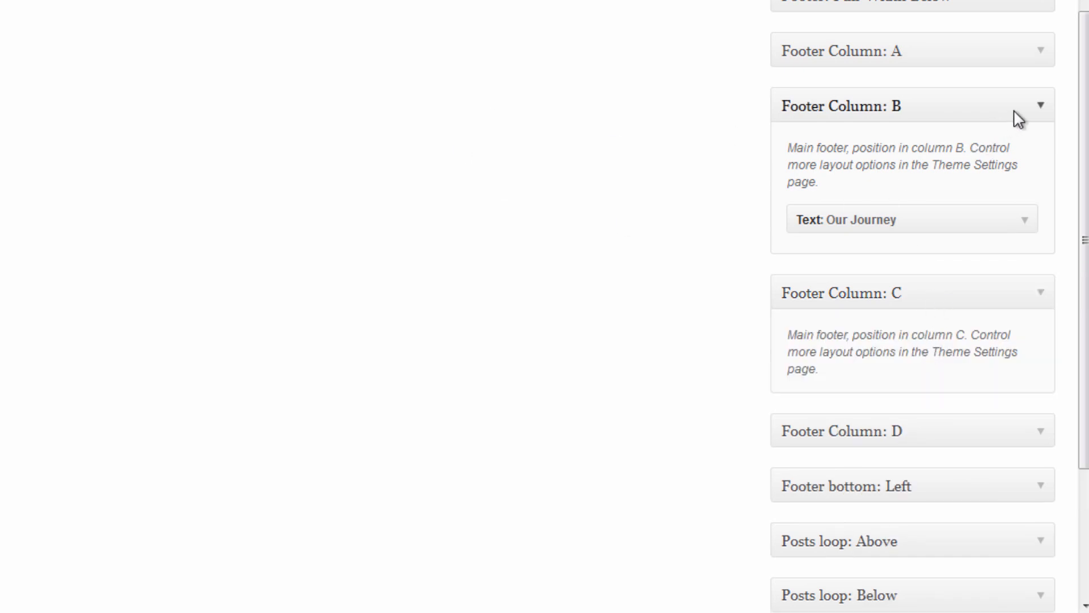
left_click(1038, 109)
scroll(442, 221, "up", 10)
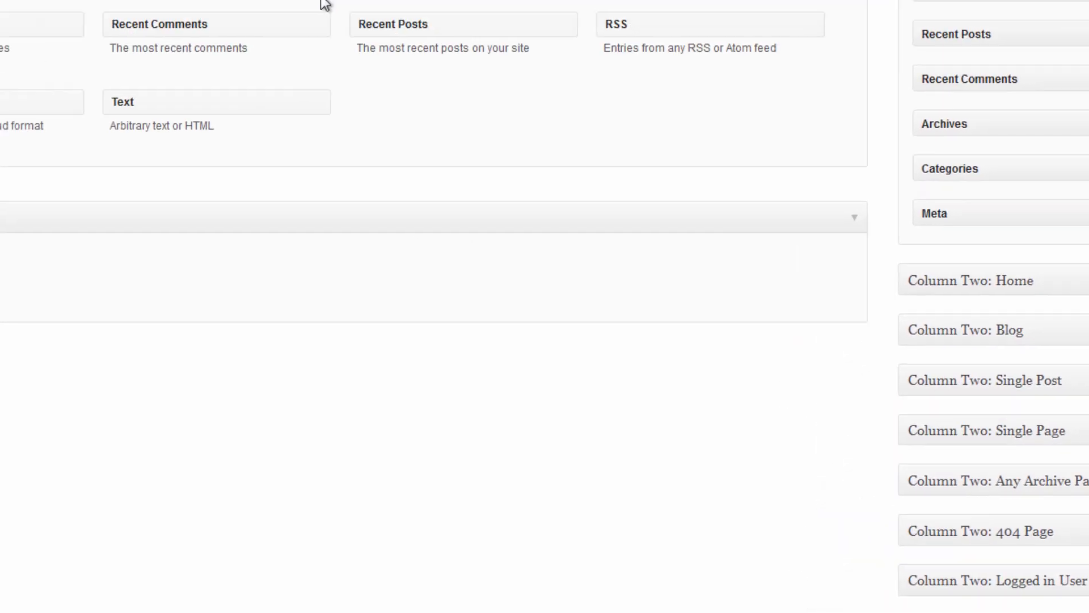
left_click_drag(361, 136, 948, 363)
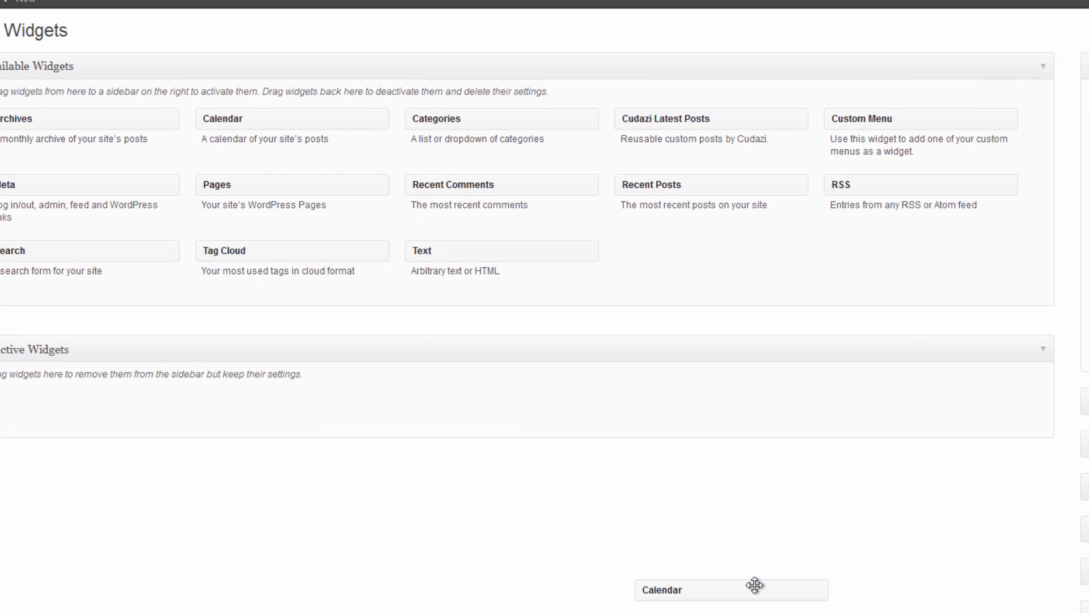
Title the calendar 'Wedding Calendar', save it, and reload the Gallery page.
left_click(911, 429)
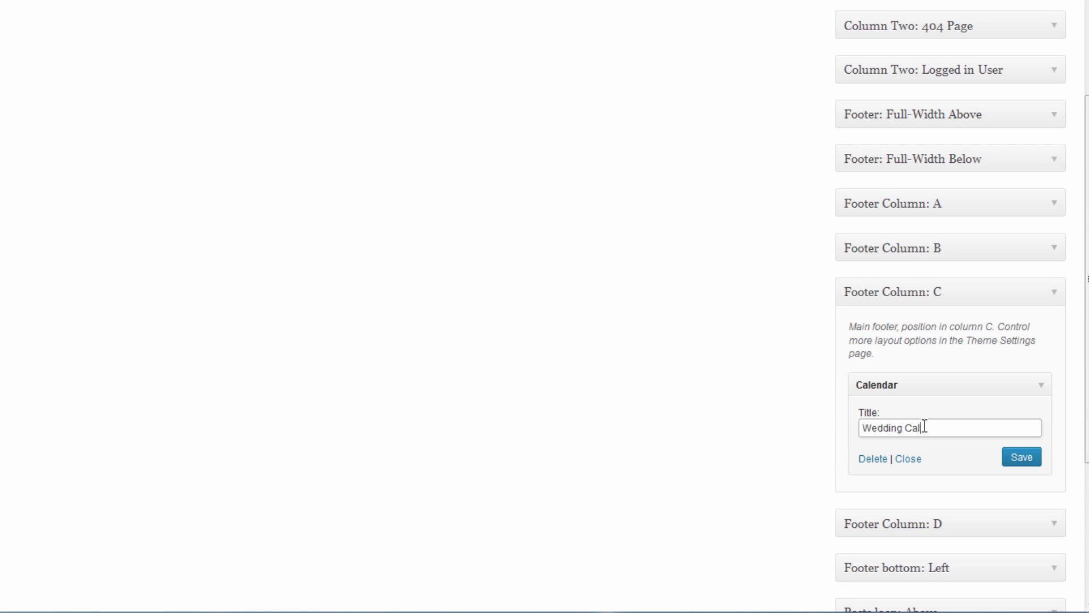
left_click(1004, 458)
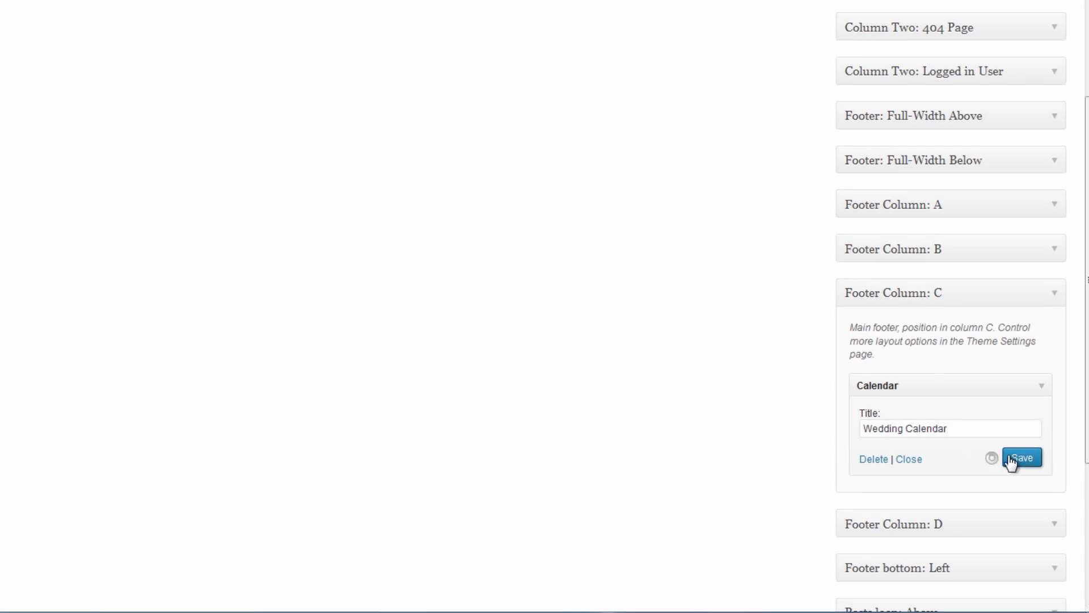
left_click(839, 8)
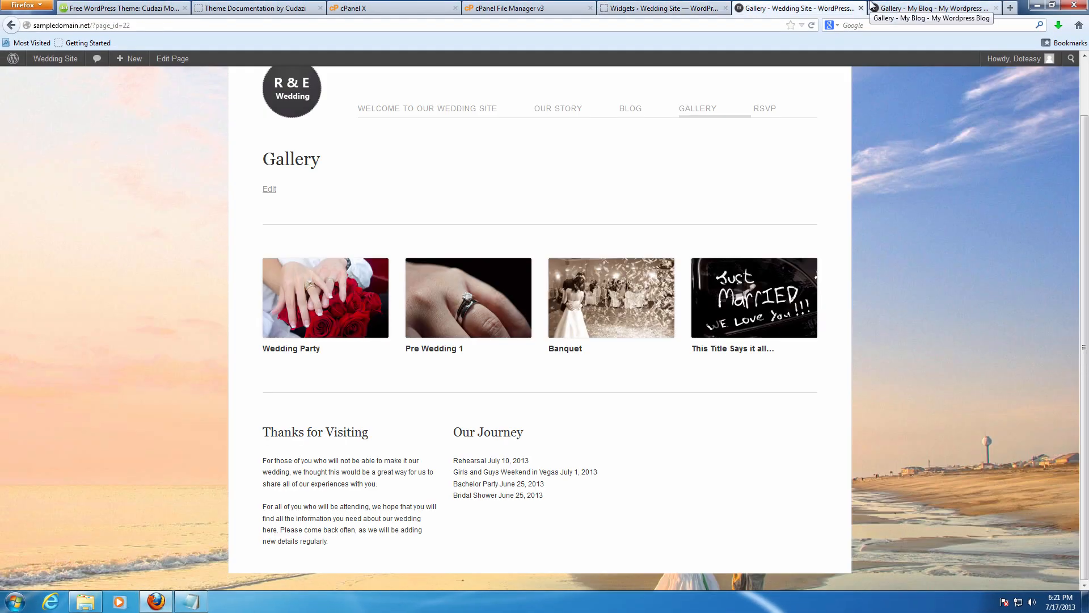
key("F5")
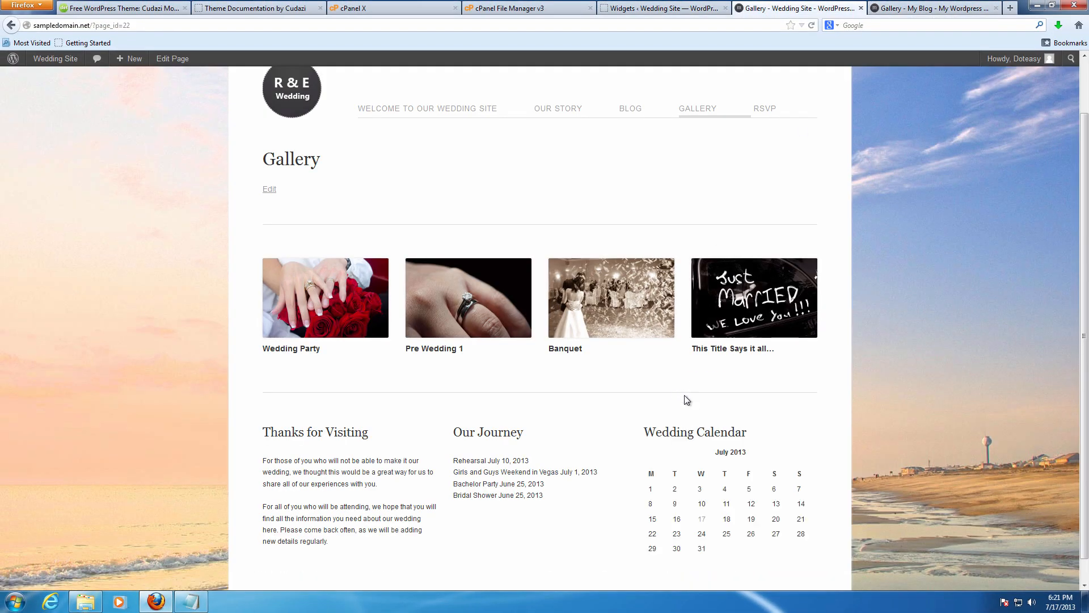
left_click(935, 8)
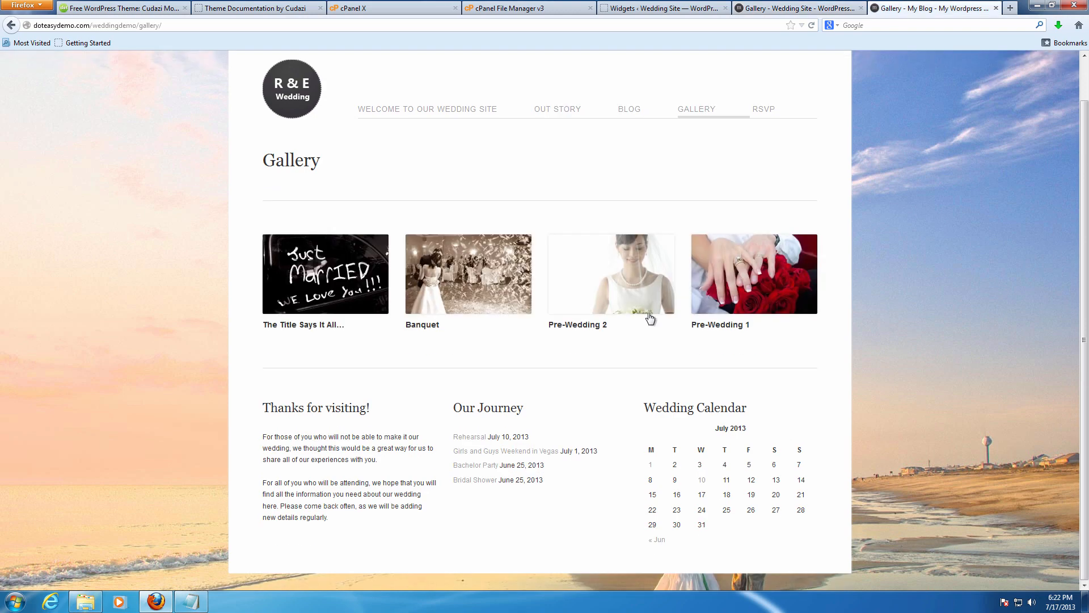
scroll(584, 233, "up", 1)
left_click(766, 8)
key("F5")
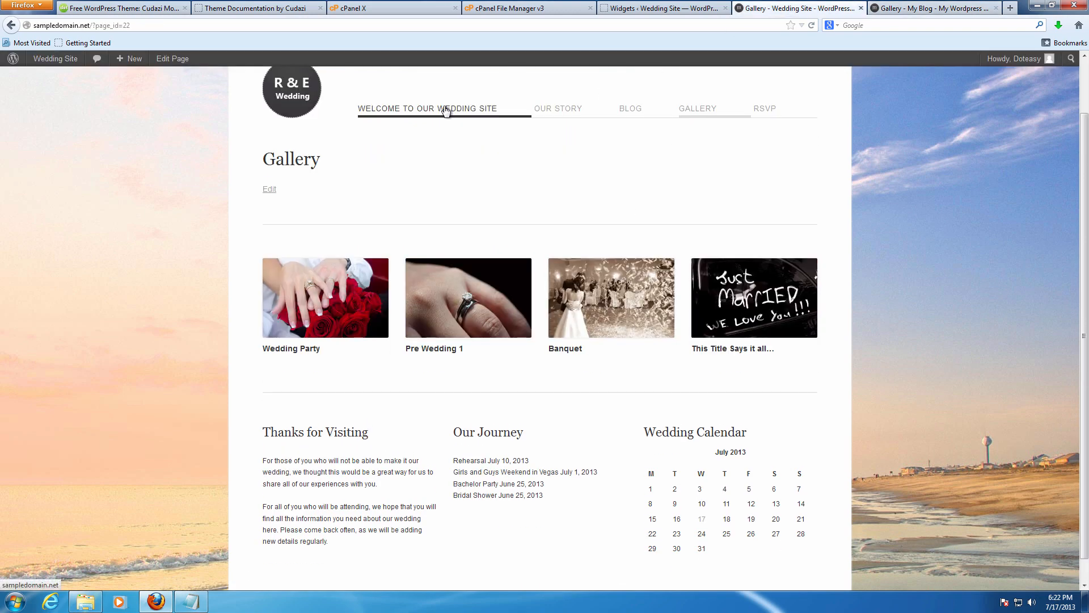
left_click(898, 6)
left_click(438, 149)
left_click(754, 5)
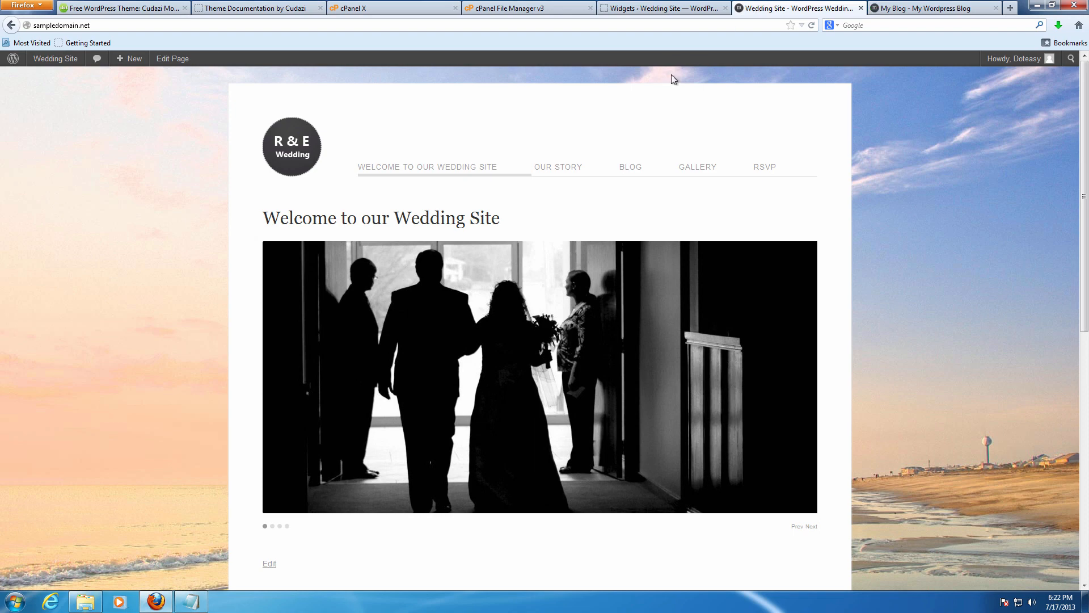
left_click(876, 5)
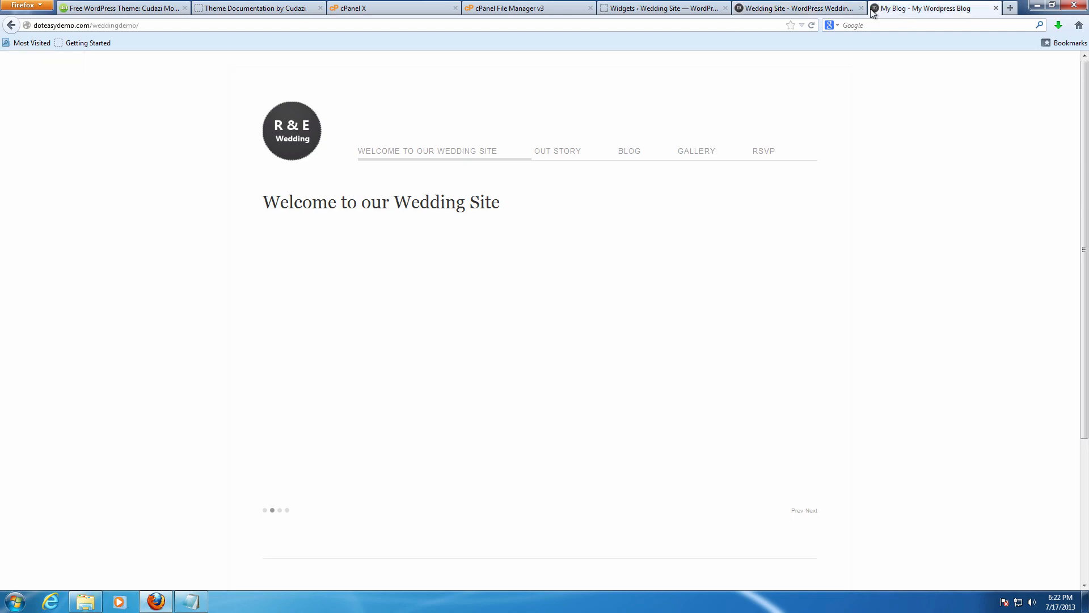
left_click(561, 152)
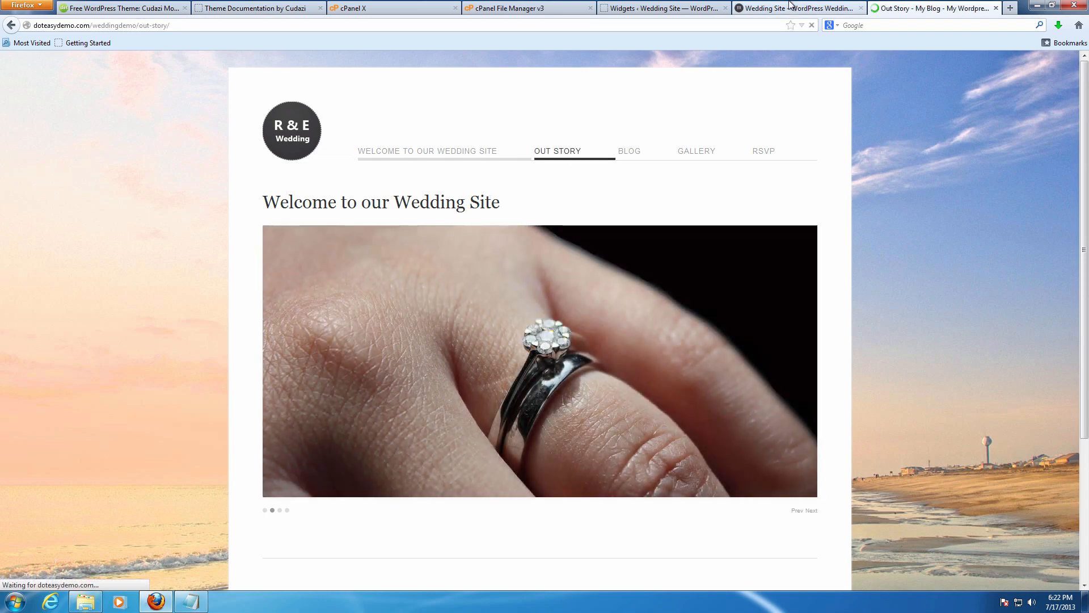
left_click(788, 8)
left_click(561, 168)
left_click(891, 10)
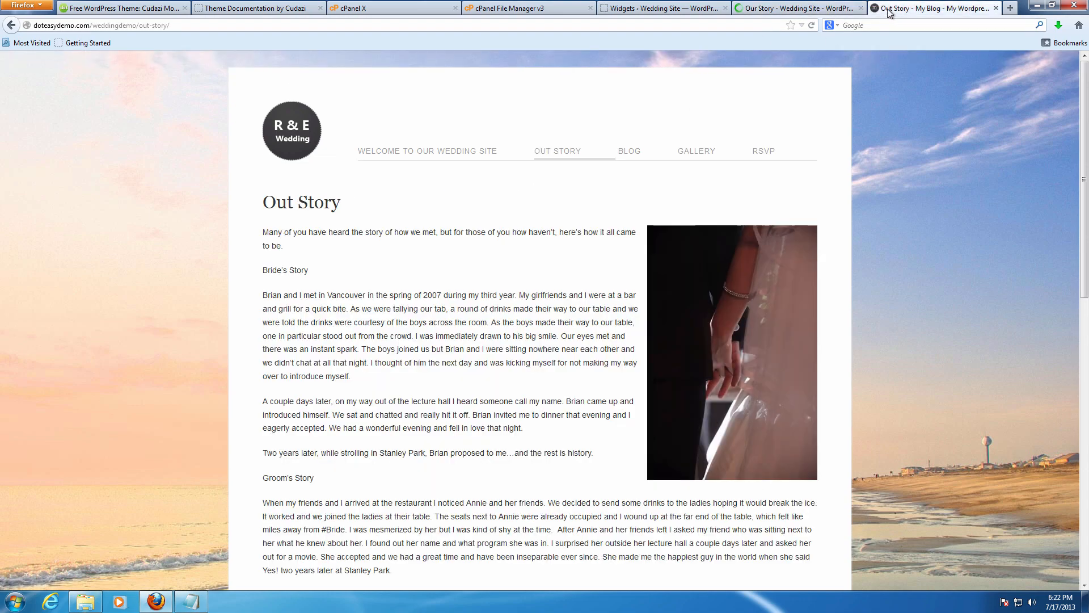
left_click(631, 150)
left_click(795, 8)
left_click(658, 167)
left_click(891, 8)
left_click(697, 153)
left_click(794, 8)
left_click(727, 169)
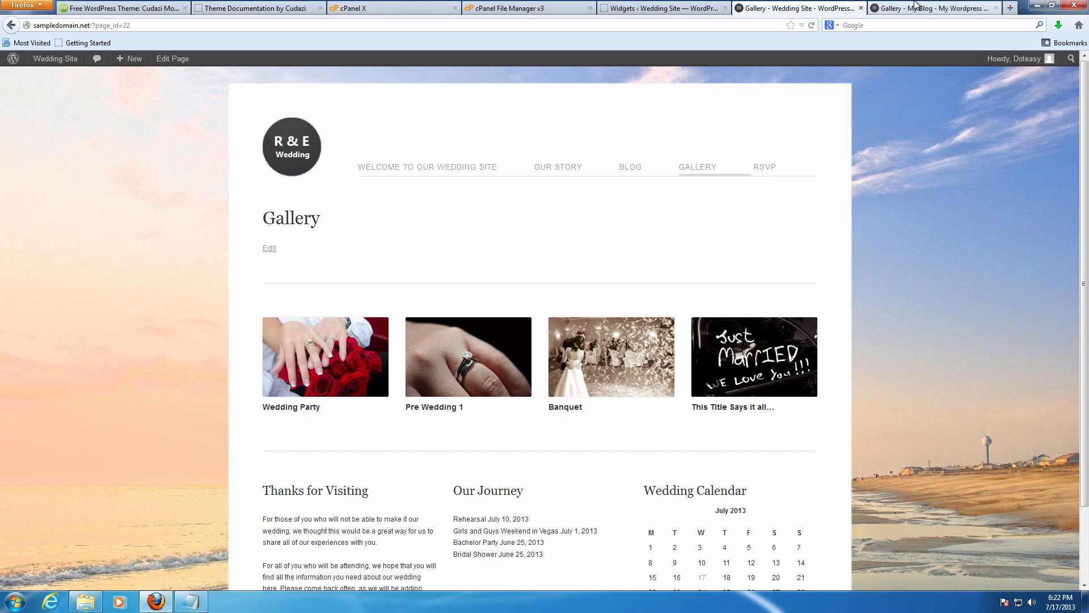
left_click(931, 8)
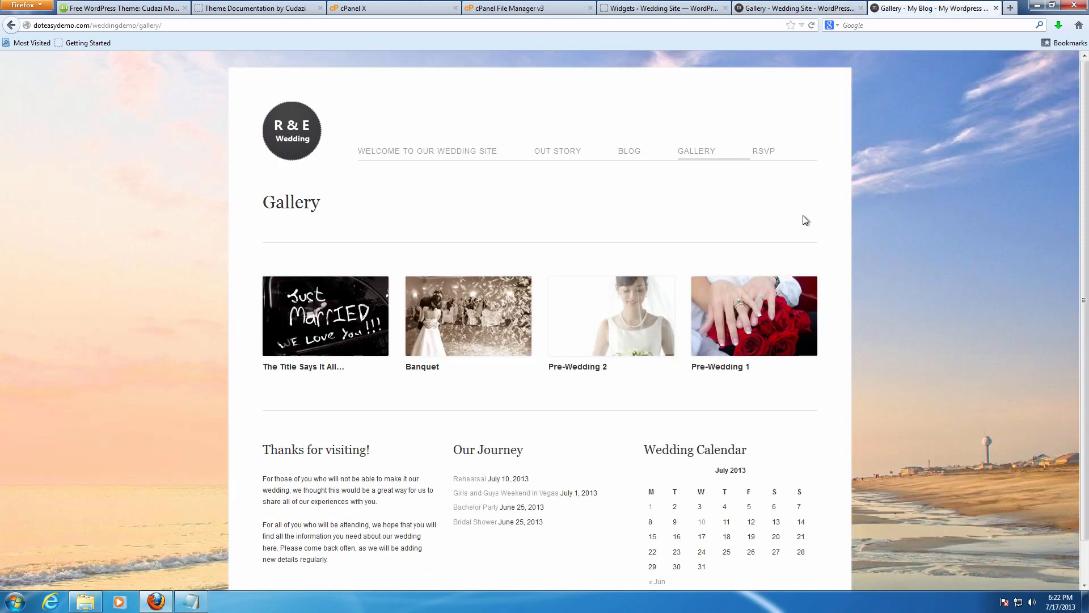